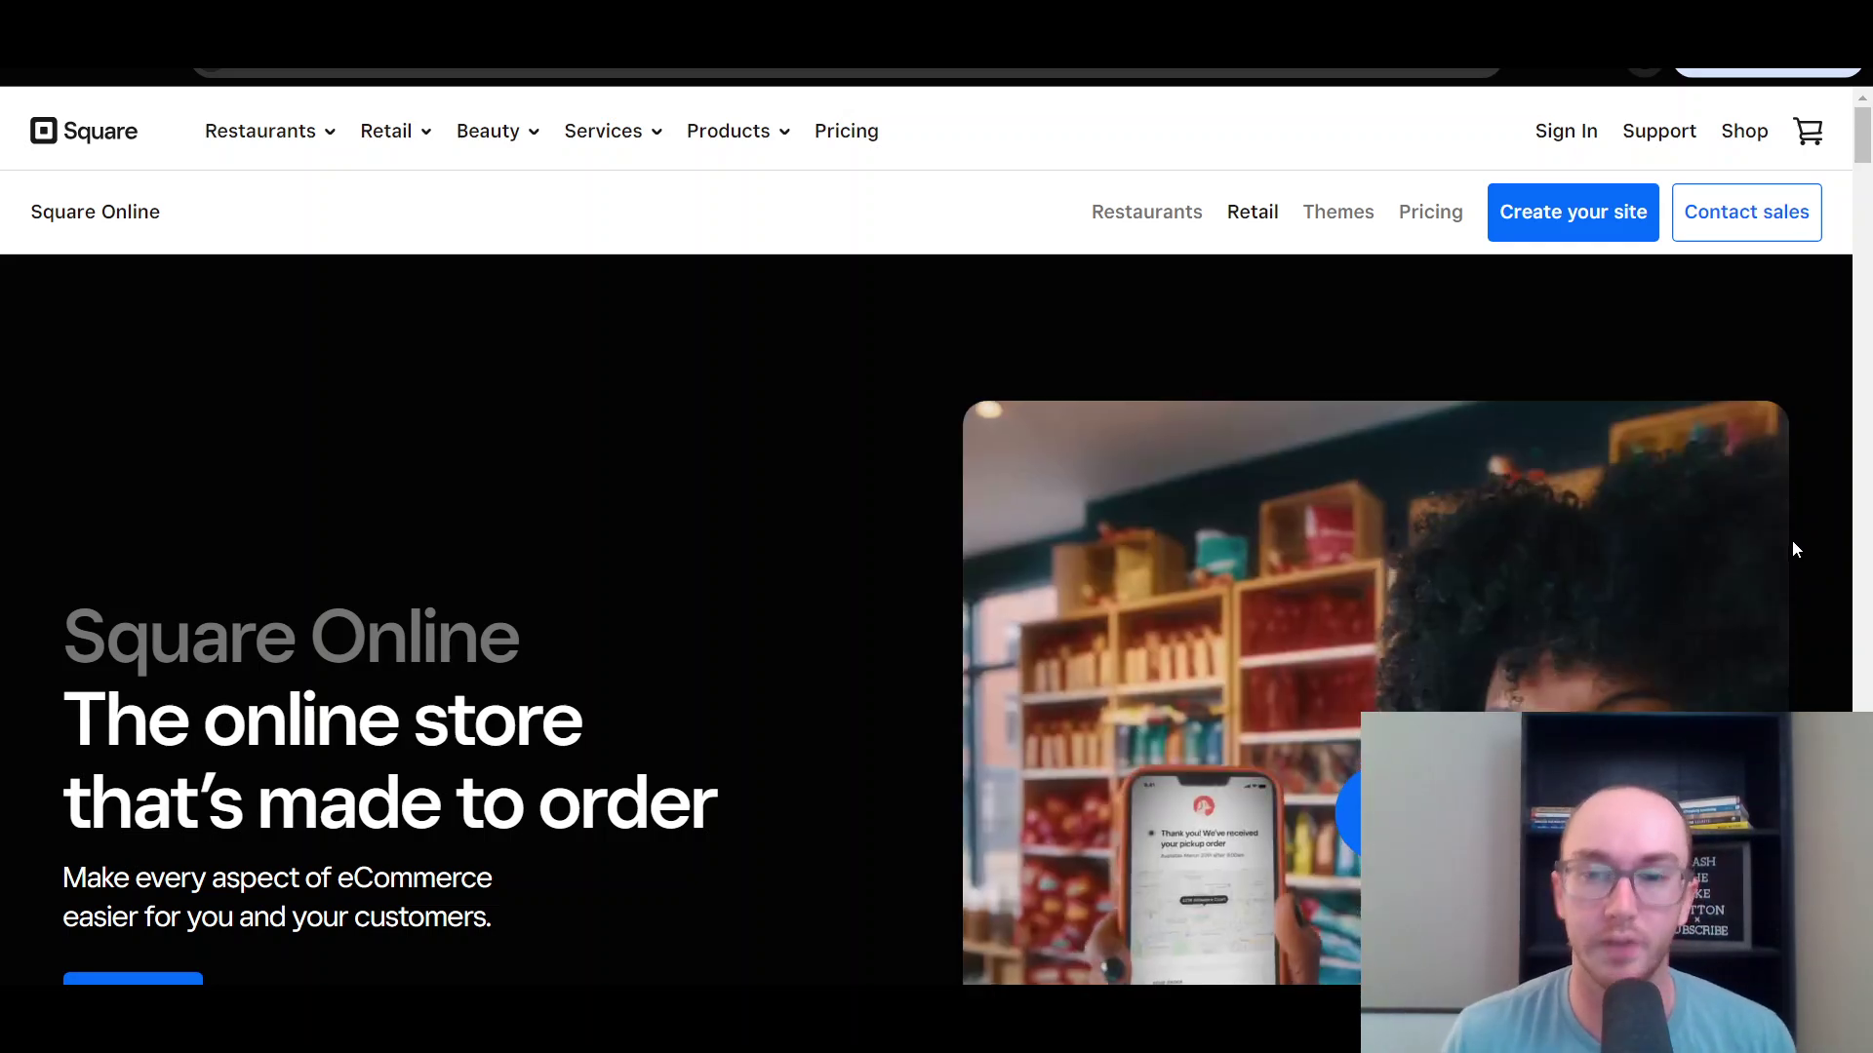
# Look over the Square Online landing page for retail and browse its sample store designs.
pyautogui.scroll(-3, 1793, 563)
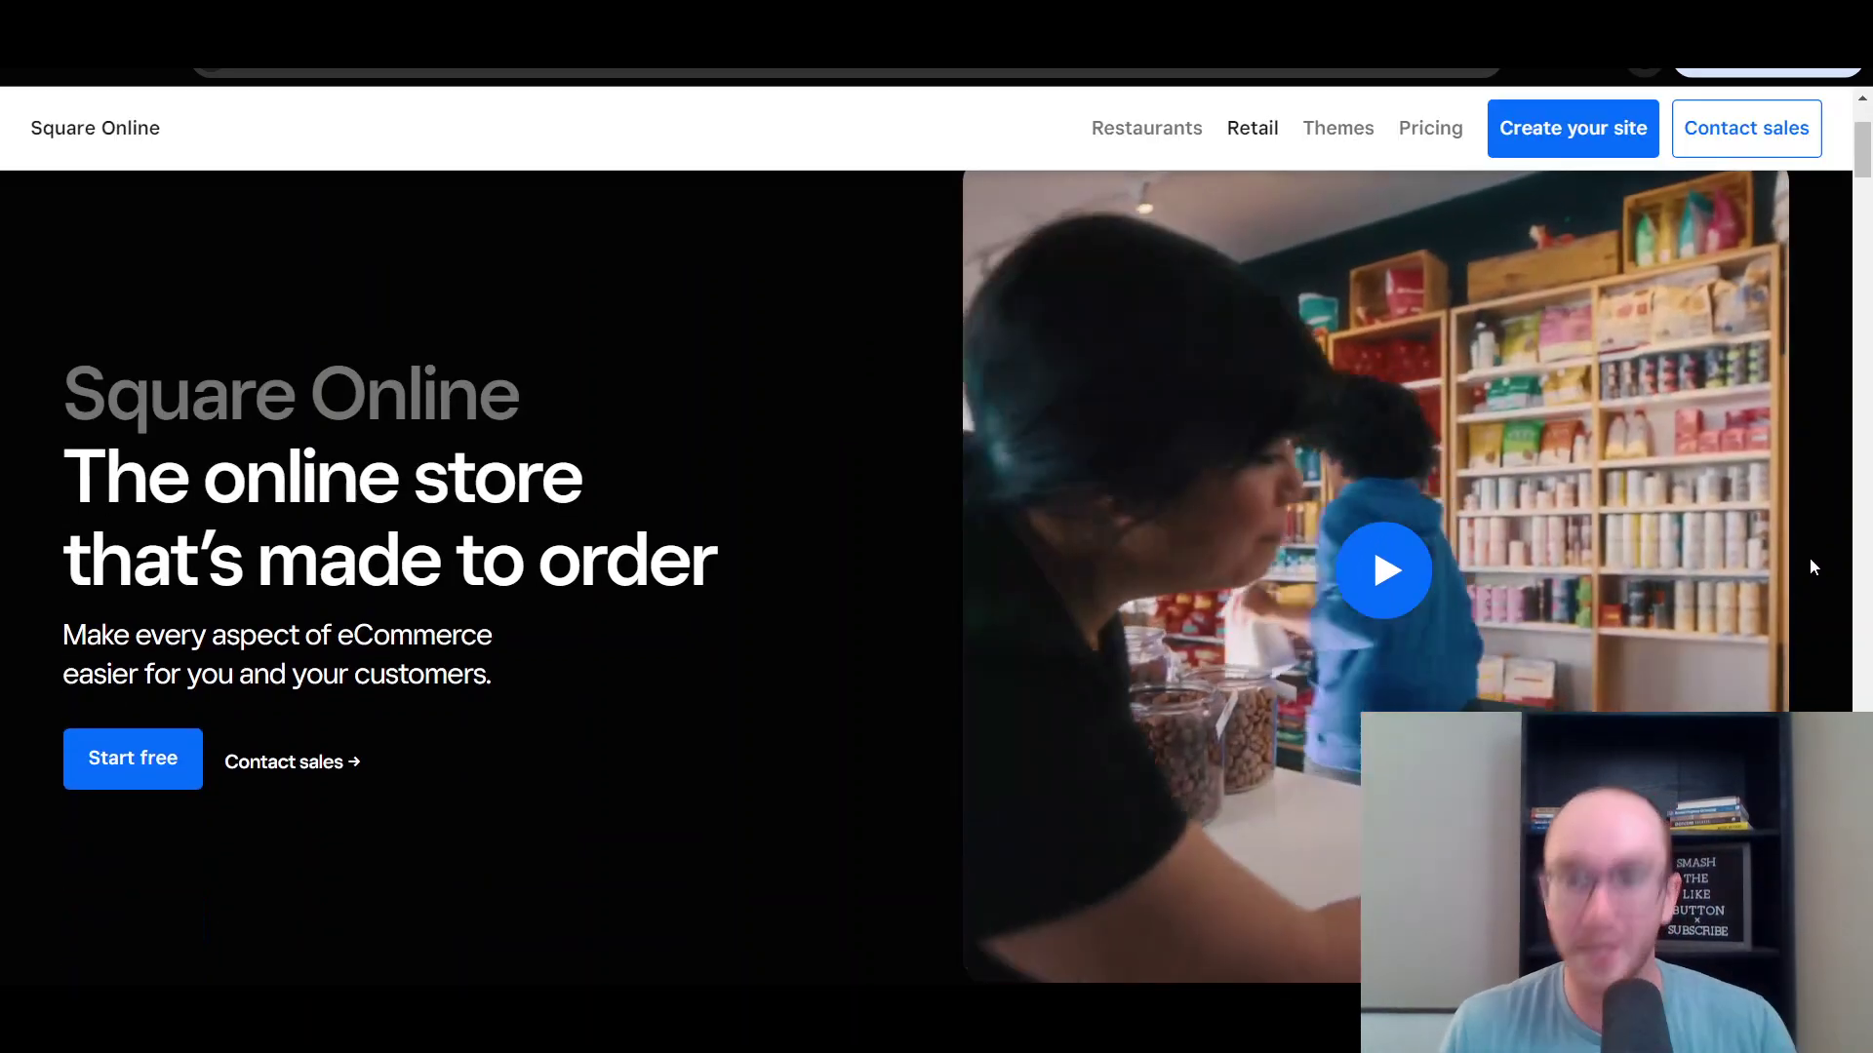
pyautogui.scroll(3, 1863, 137)
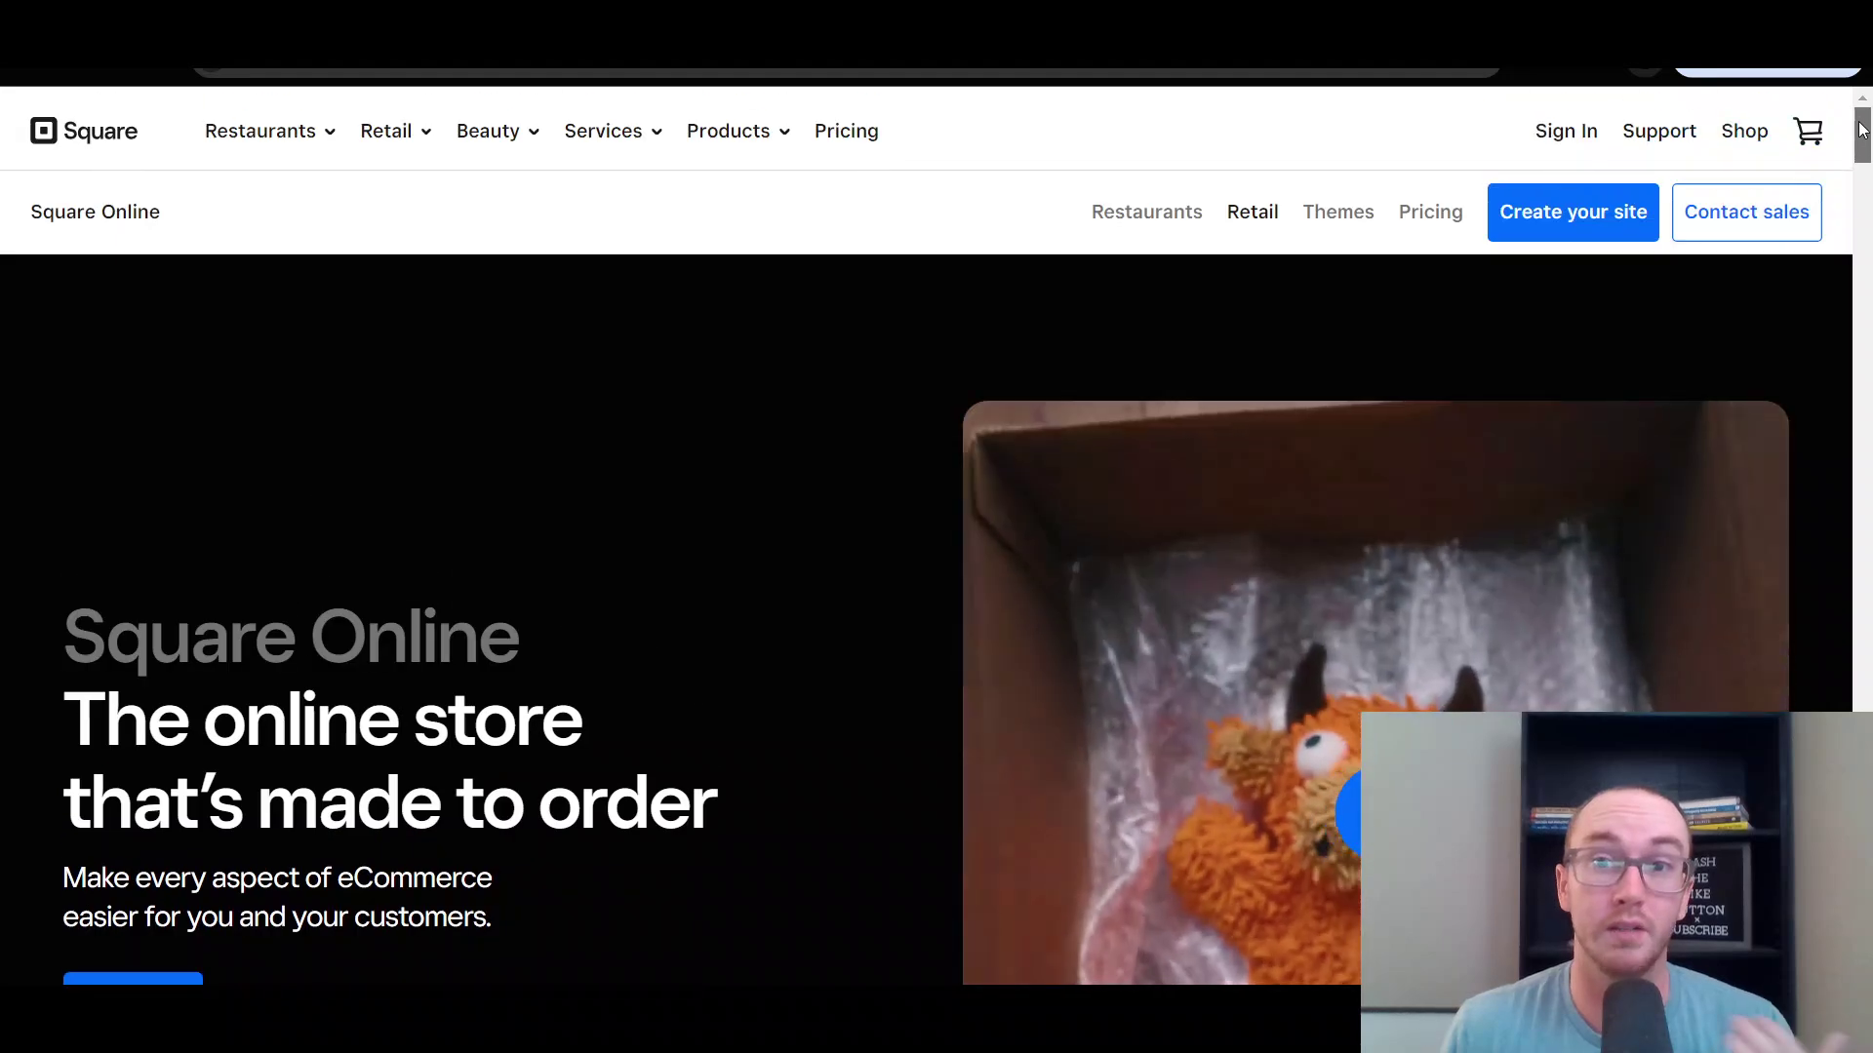
pyautogui.moveTo(1863, 136); pyautogui.dragTo(1858, 194)
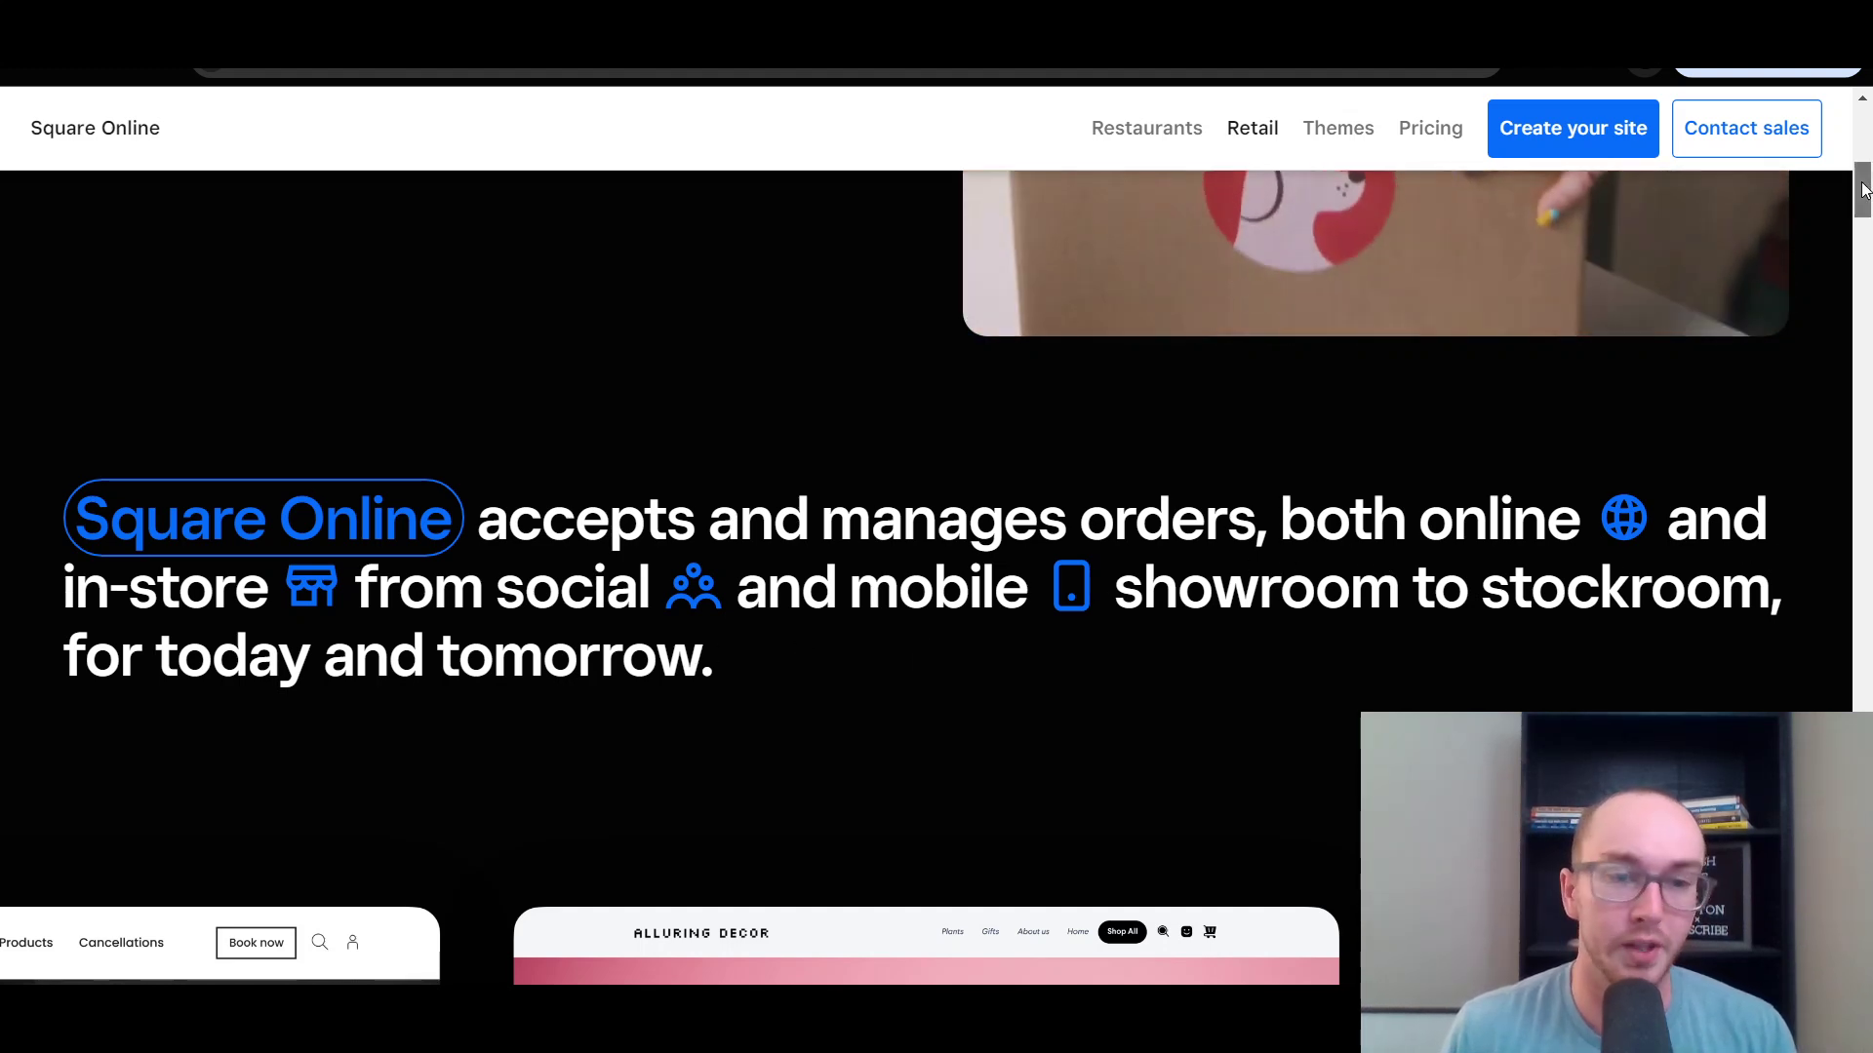
pyautogui.scroll(10, 1863, 188)
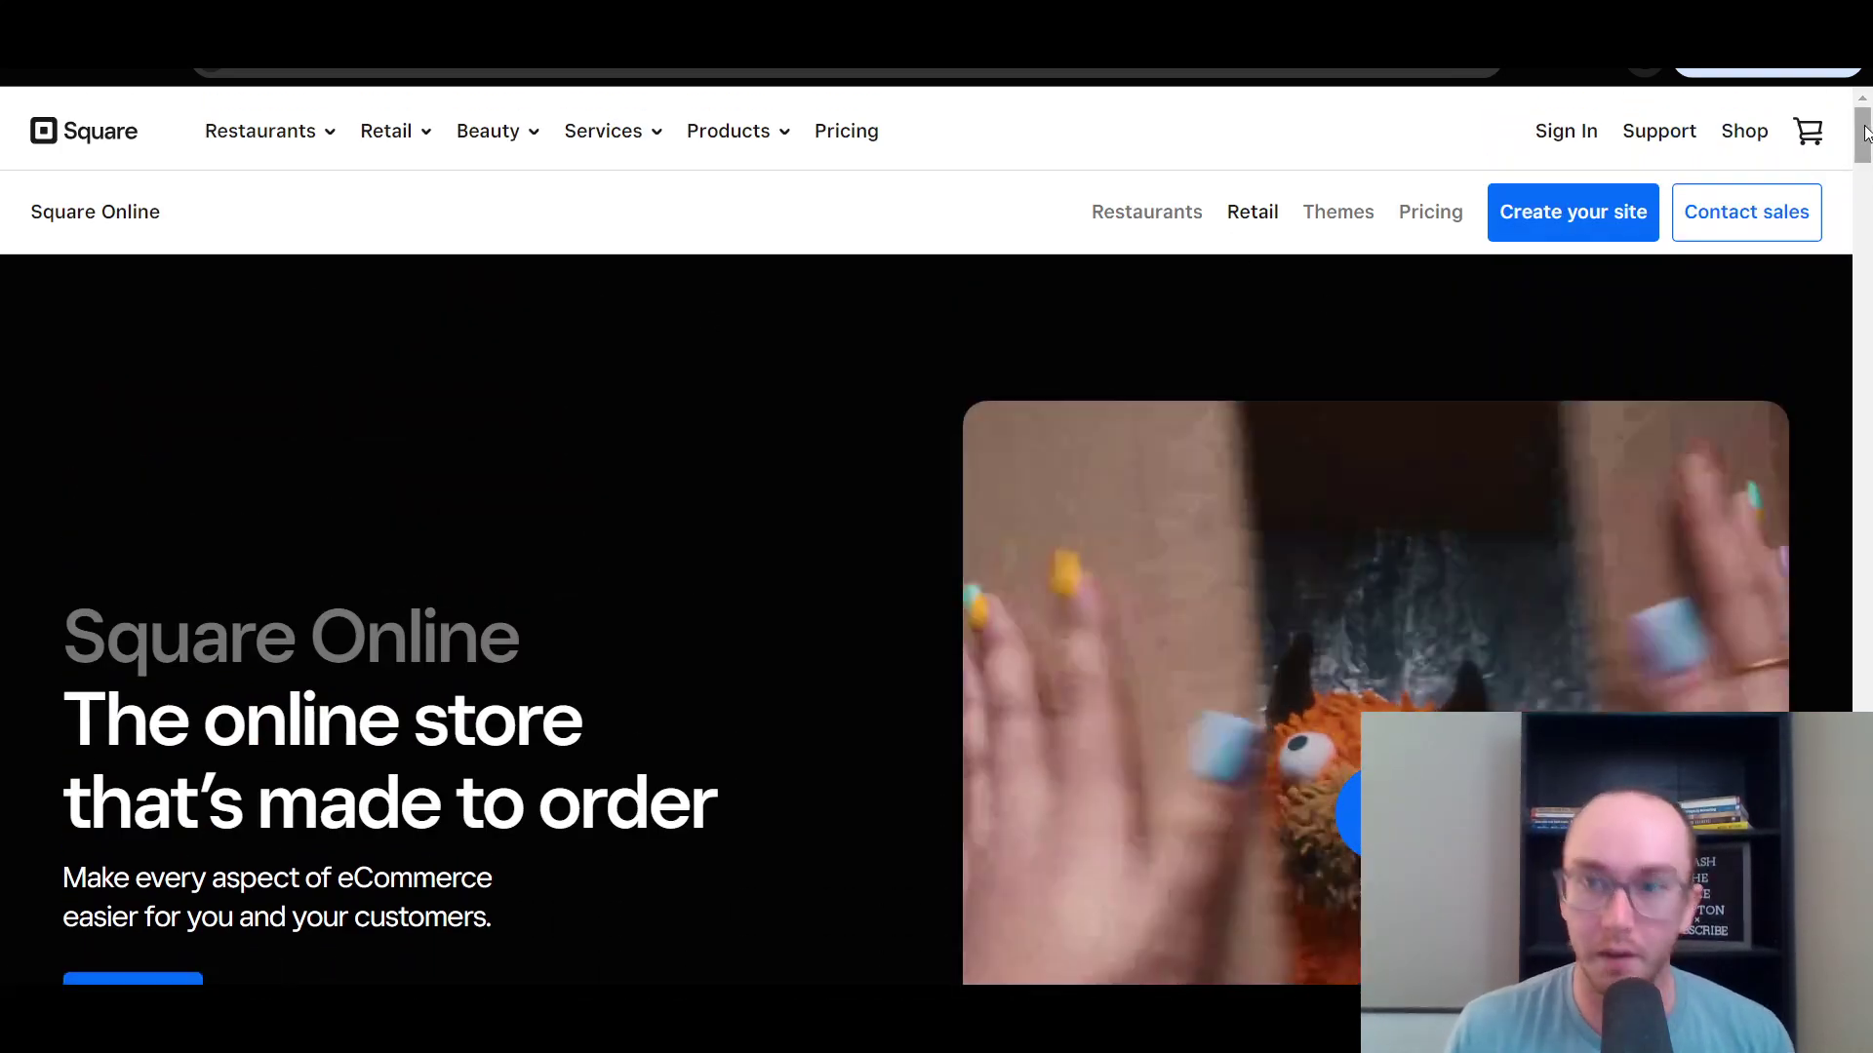
pyautogui.scroll(-1, 1856, 163)
pyautogui.moveTo(1856, 163); pyautogui.dragTo(1860, 235)
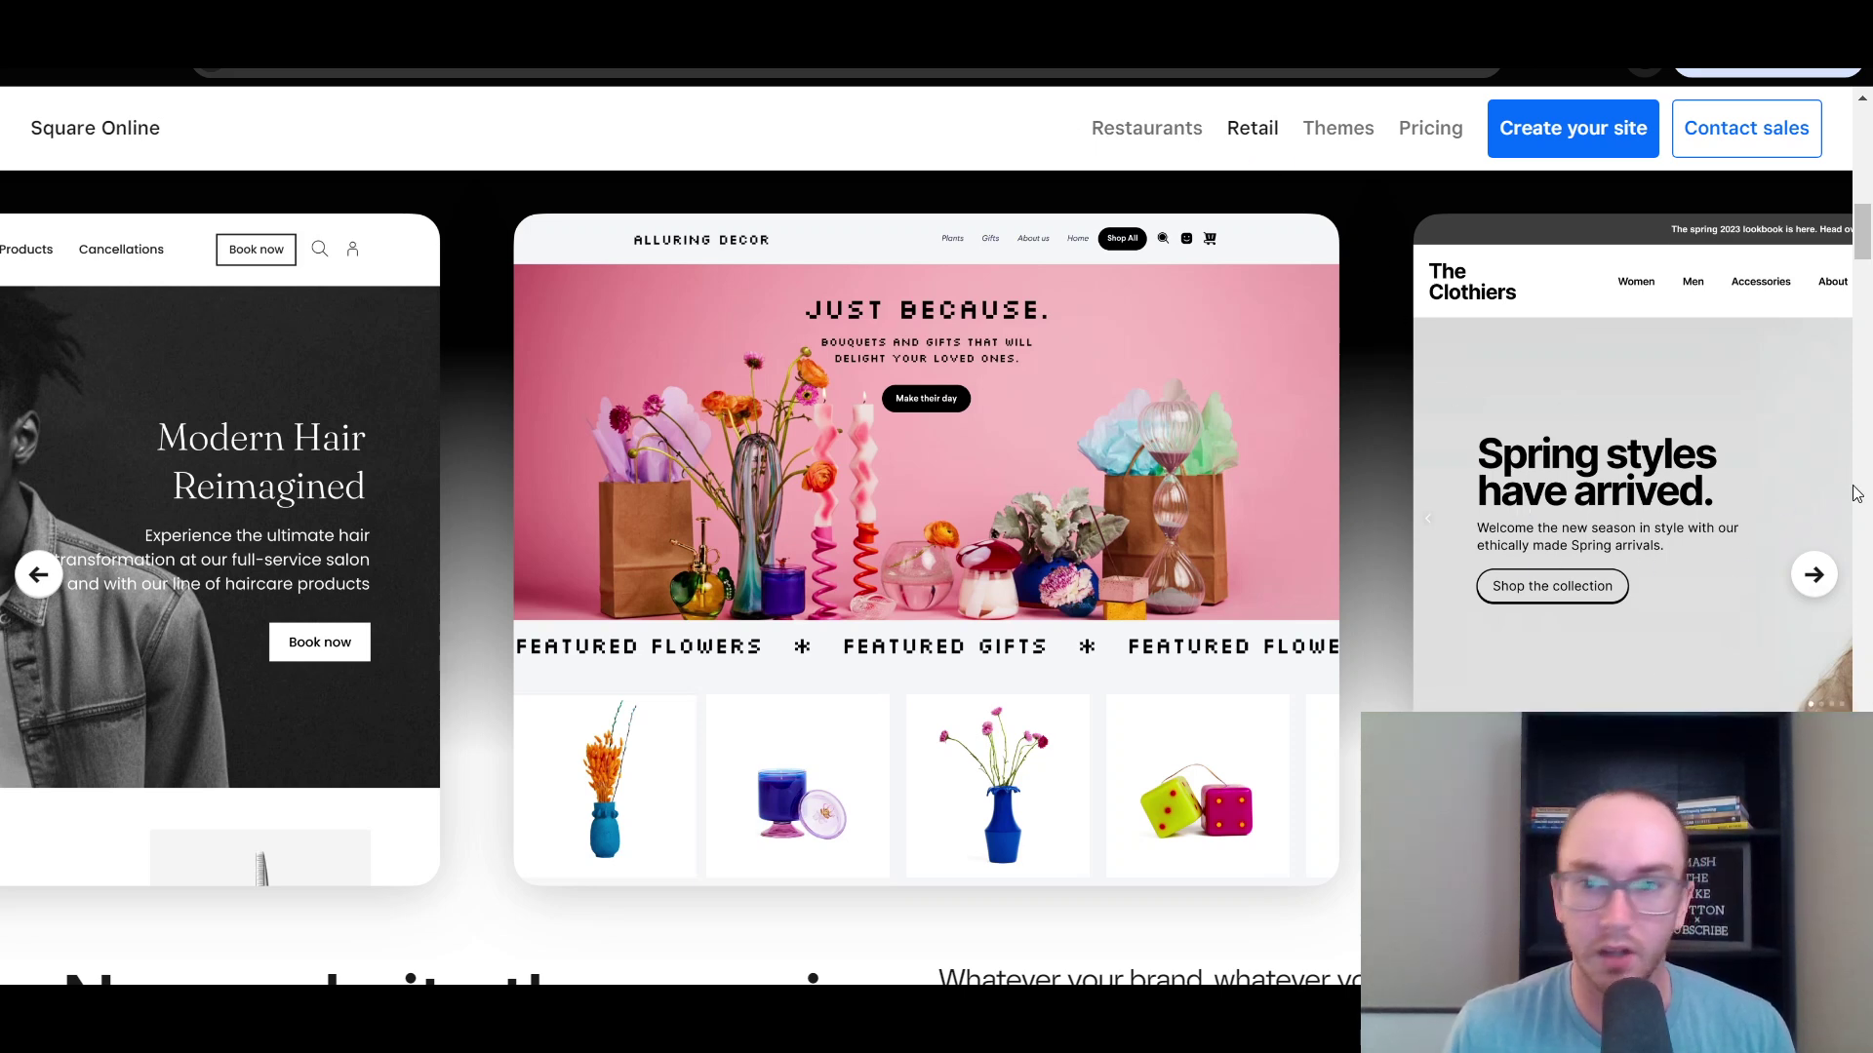
pyautogui.click(1814, 575)
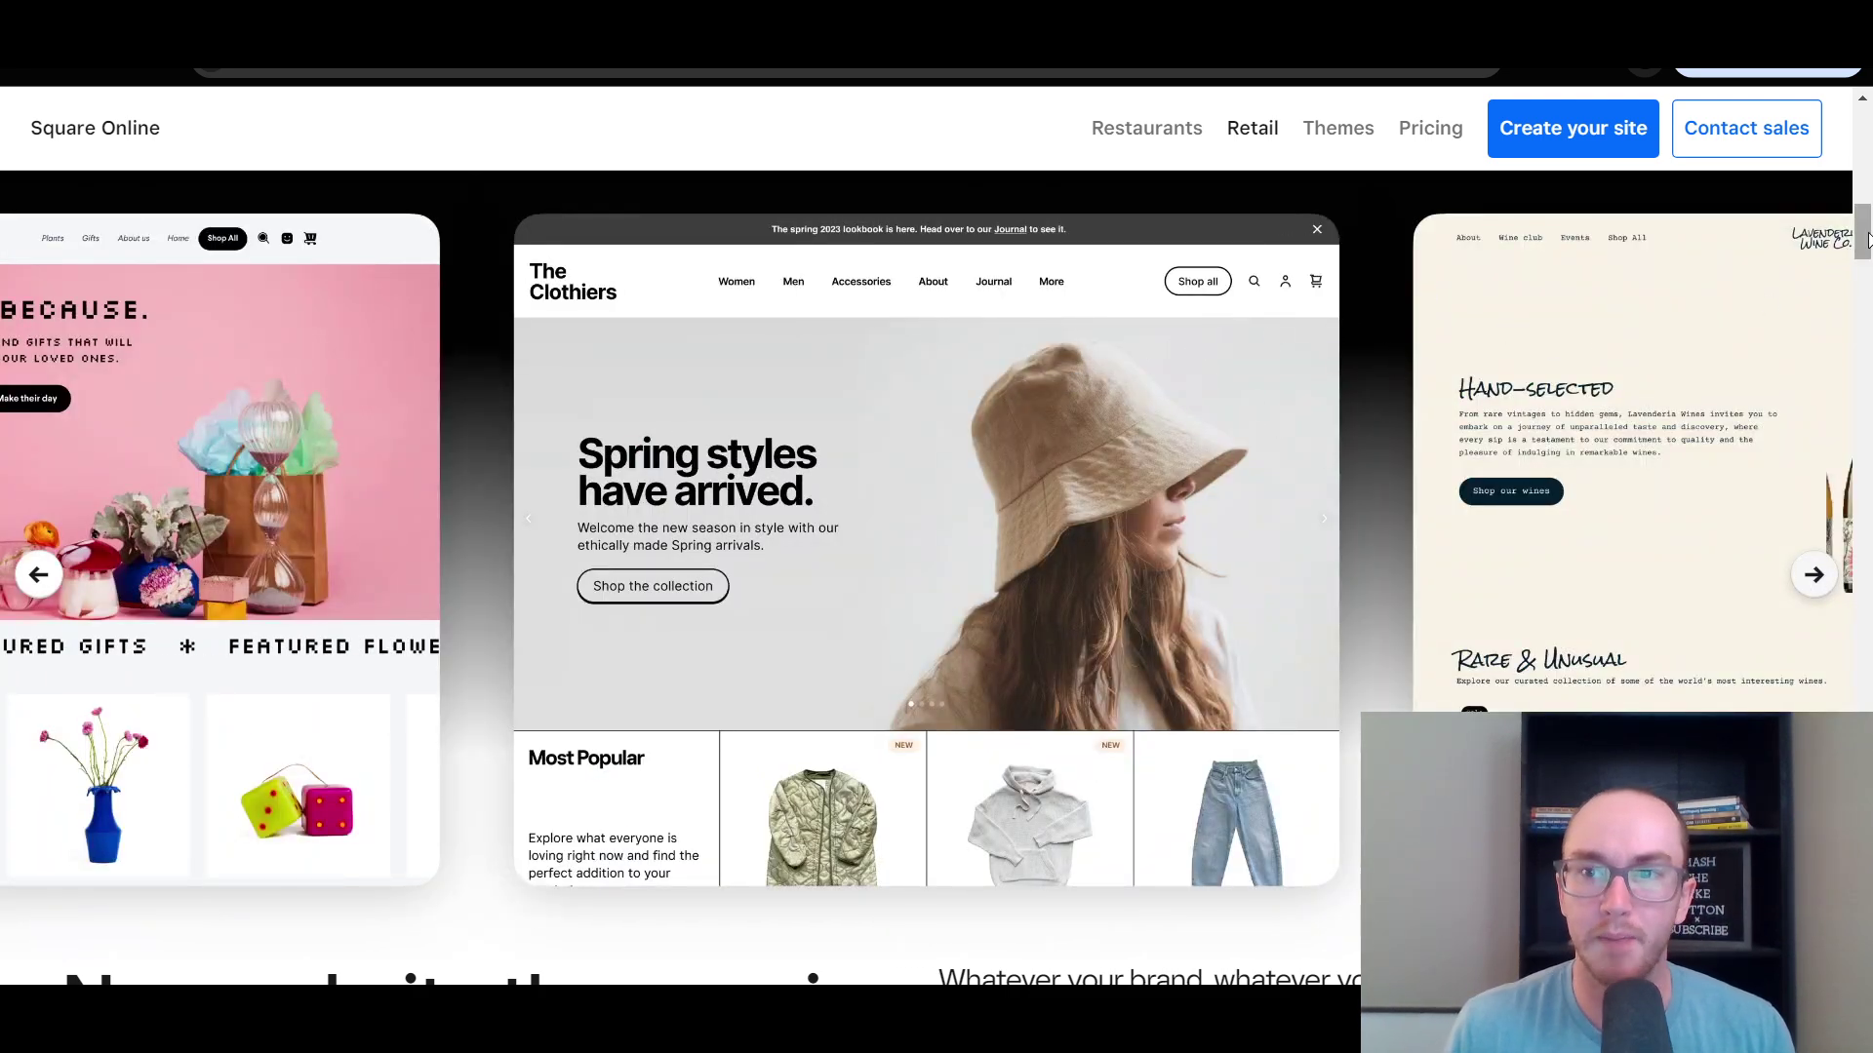
pyautogui.moveTo(1868, 239)
pyautogui.mouseDown()
pyautogui.moveTo(1867, 632)
pyautogui.moveTo(1865, 159)
pyautogui.moveTo(1866, 240)
pyautogui.mouseUp()
pyautogui.scroll(5, 1045, 488)
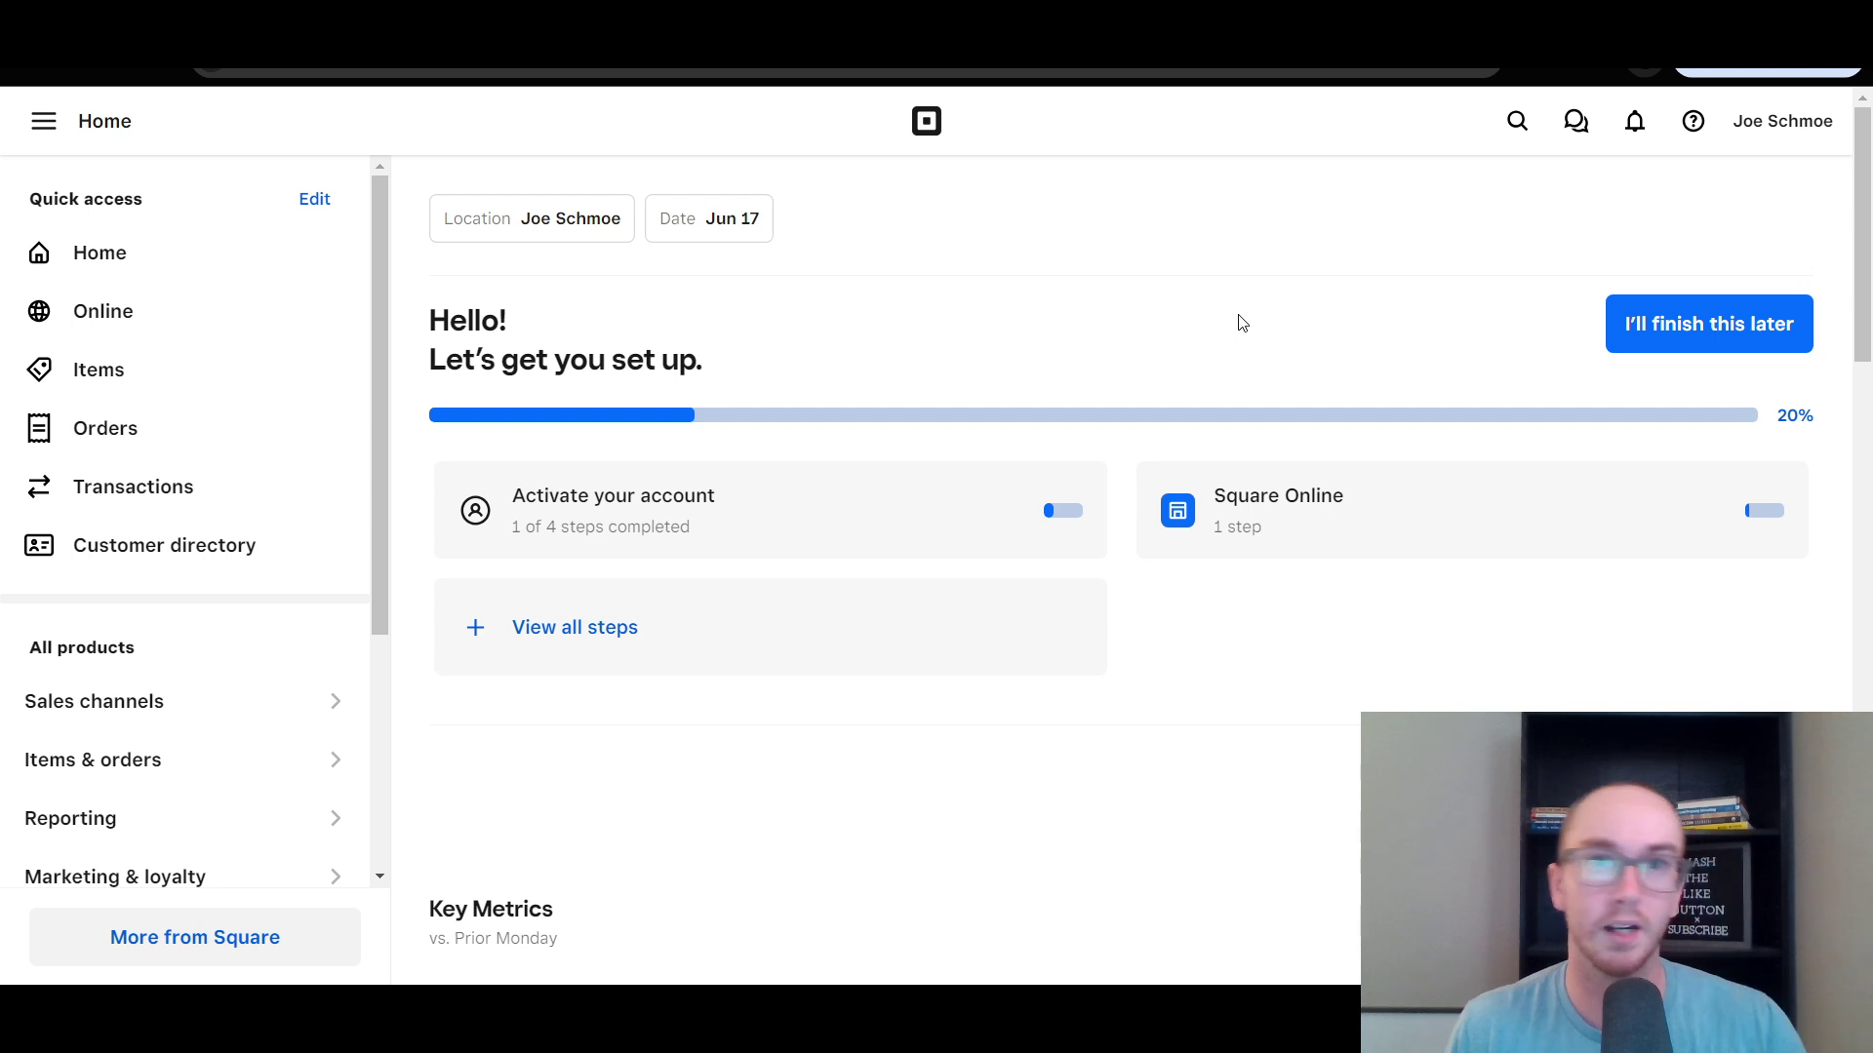
# Open the Get started with Square Online task from the account's setup guide.
pyautogui.click(1345, 515)
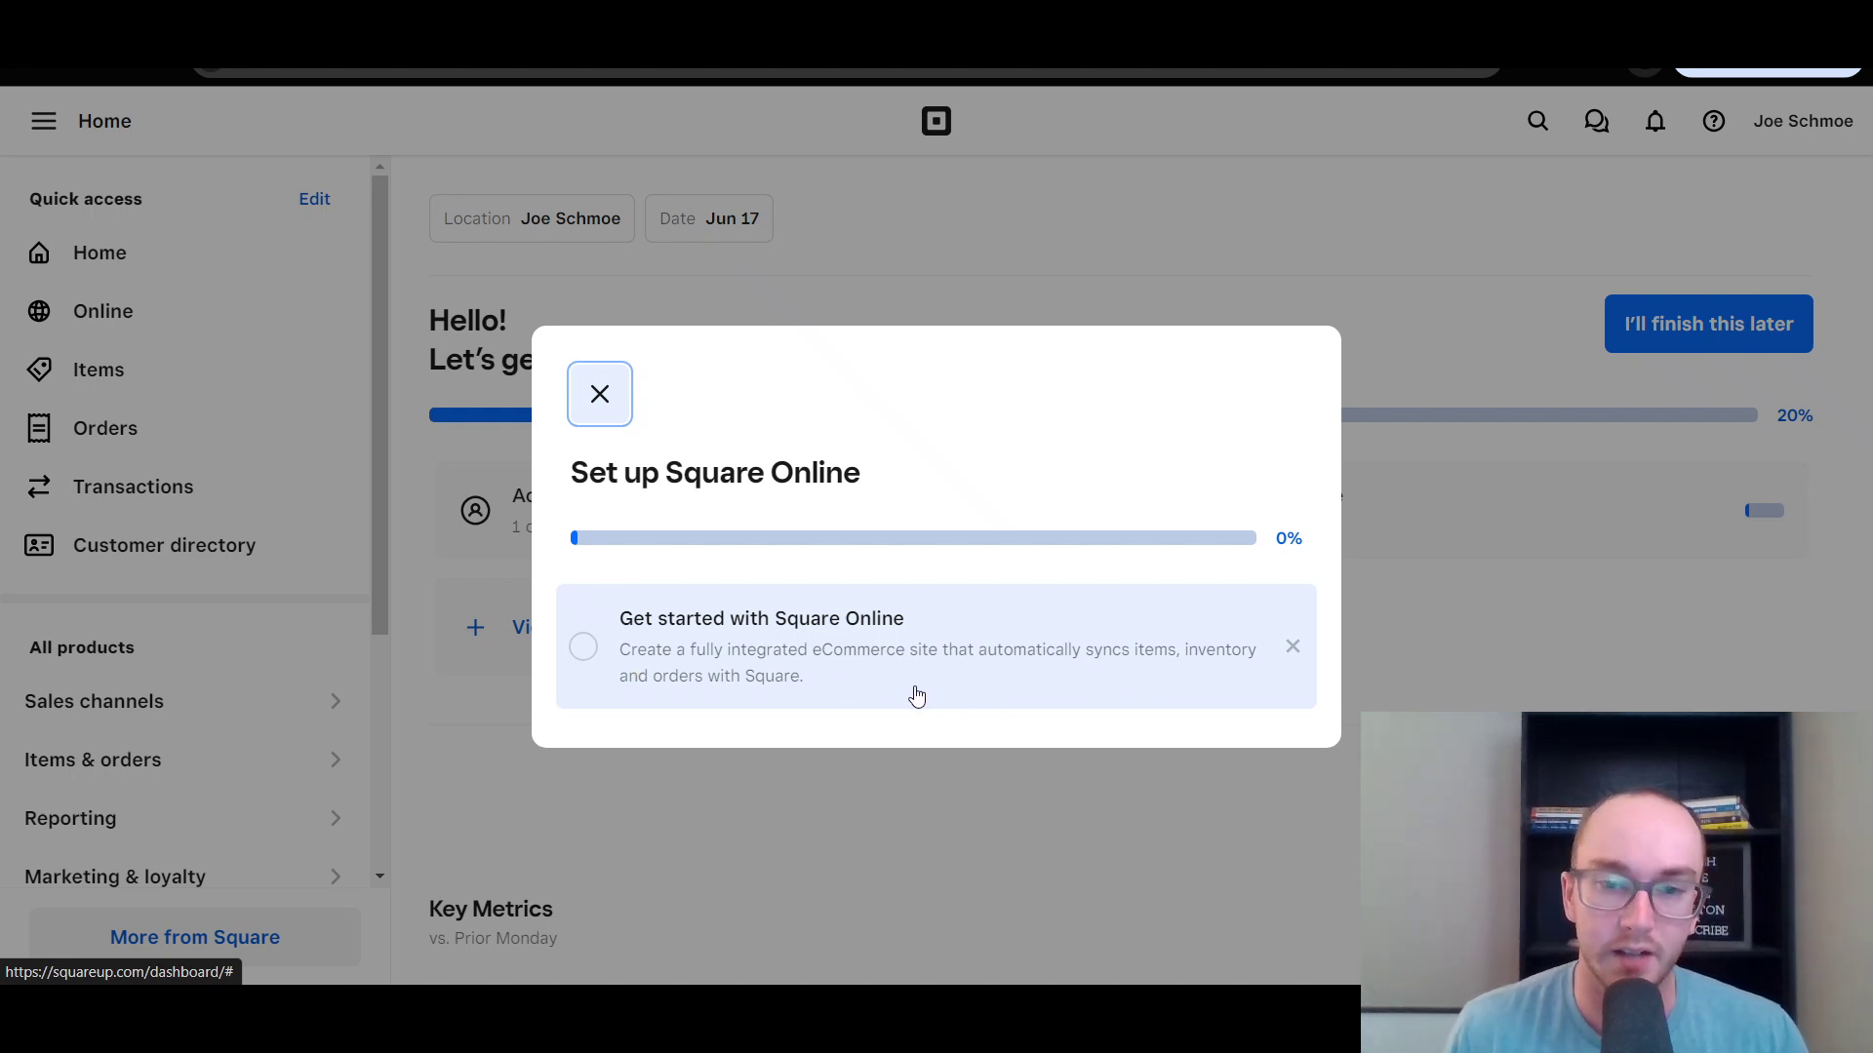
pyautogui.click(613, 676)
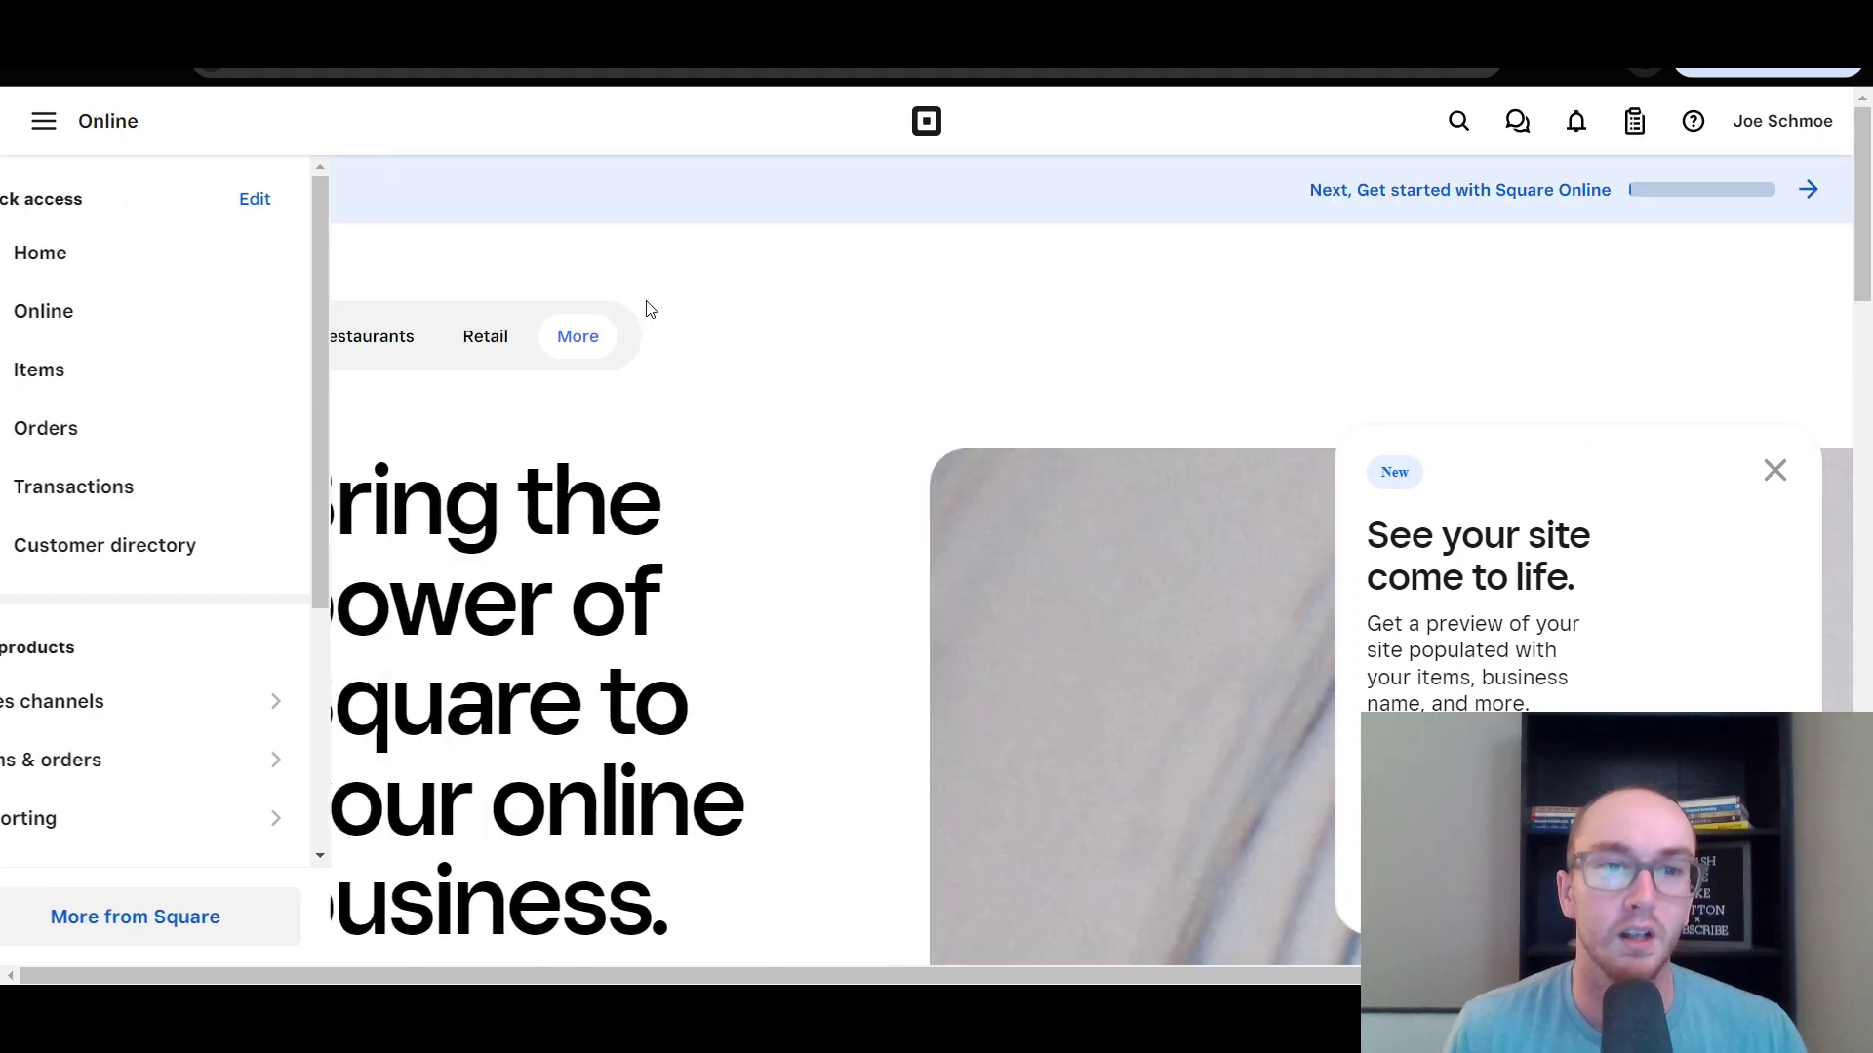
pyautogui.click(1648, 196)
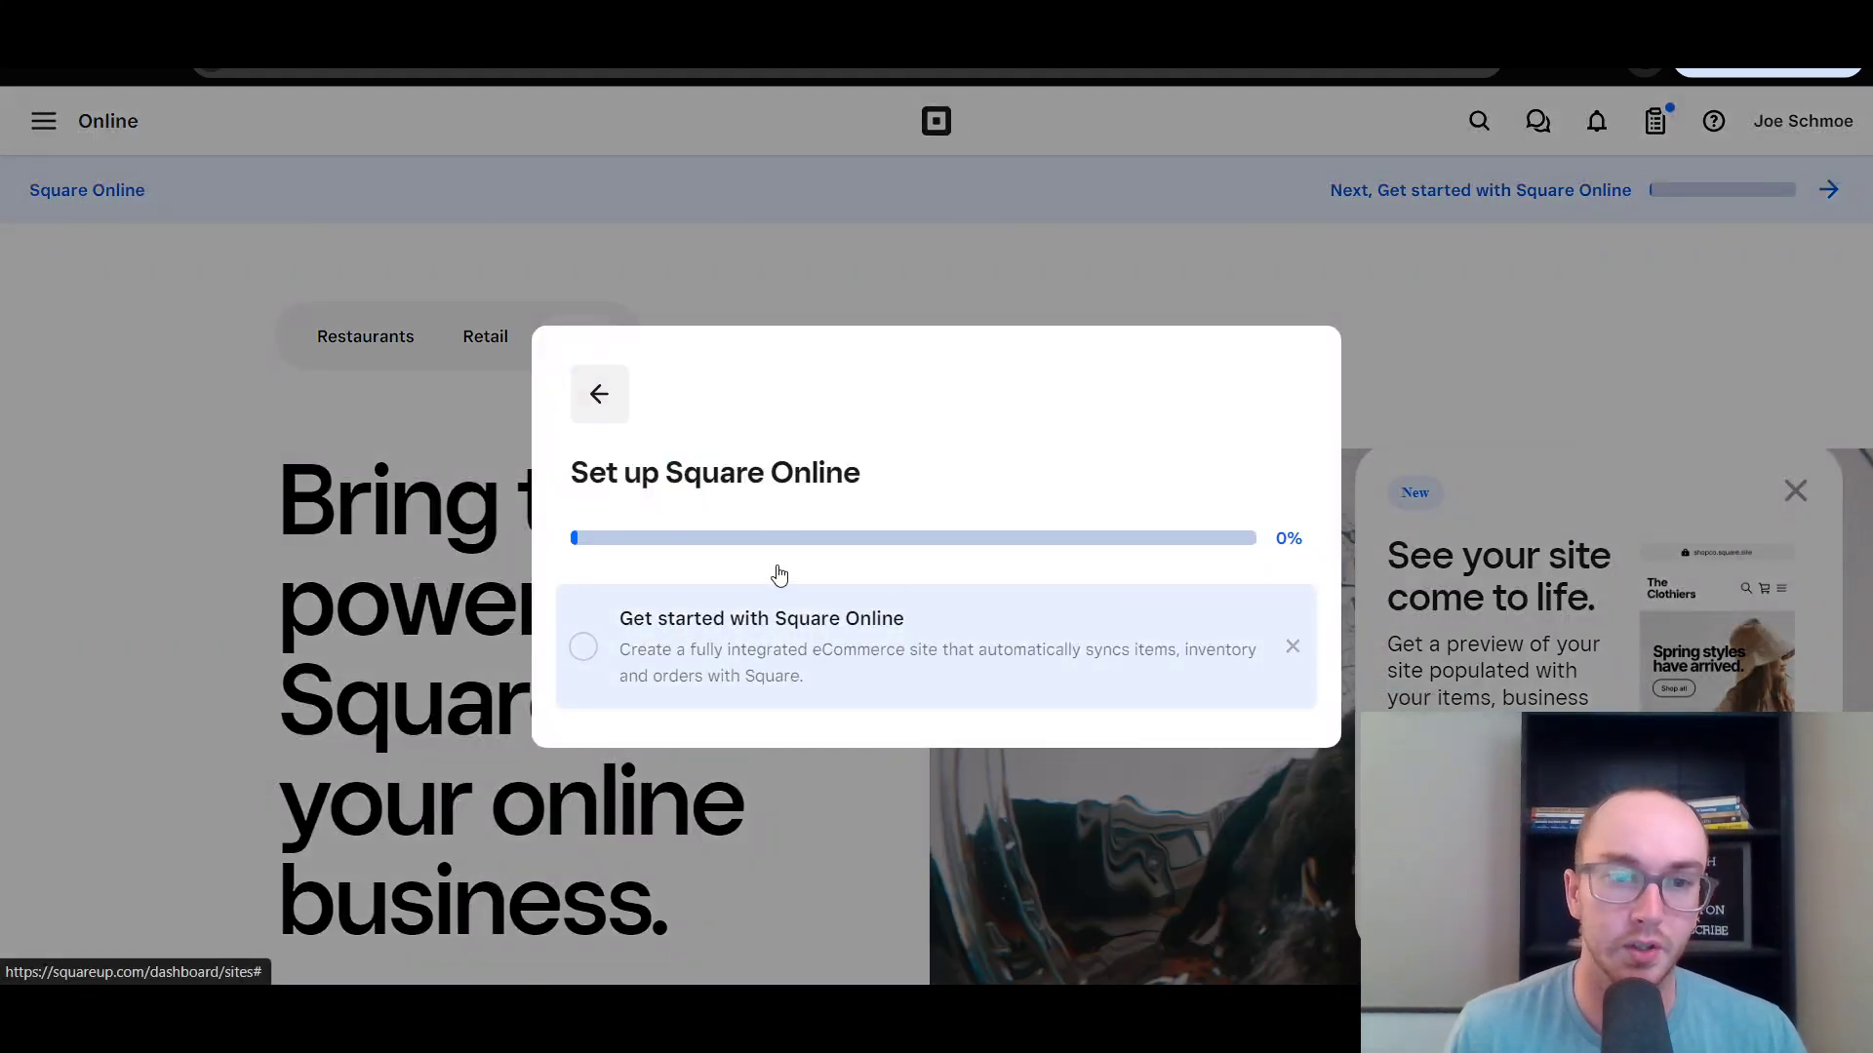
pyautogui.click(779, 575)
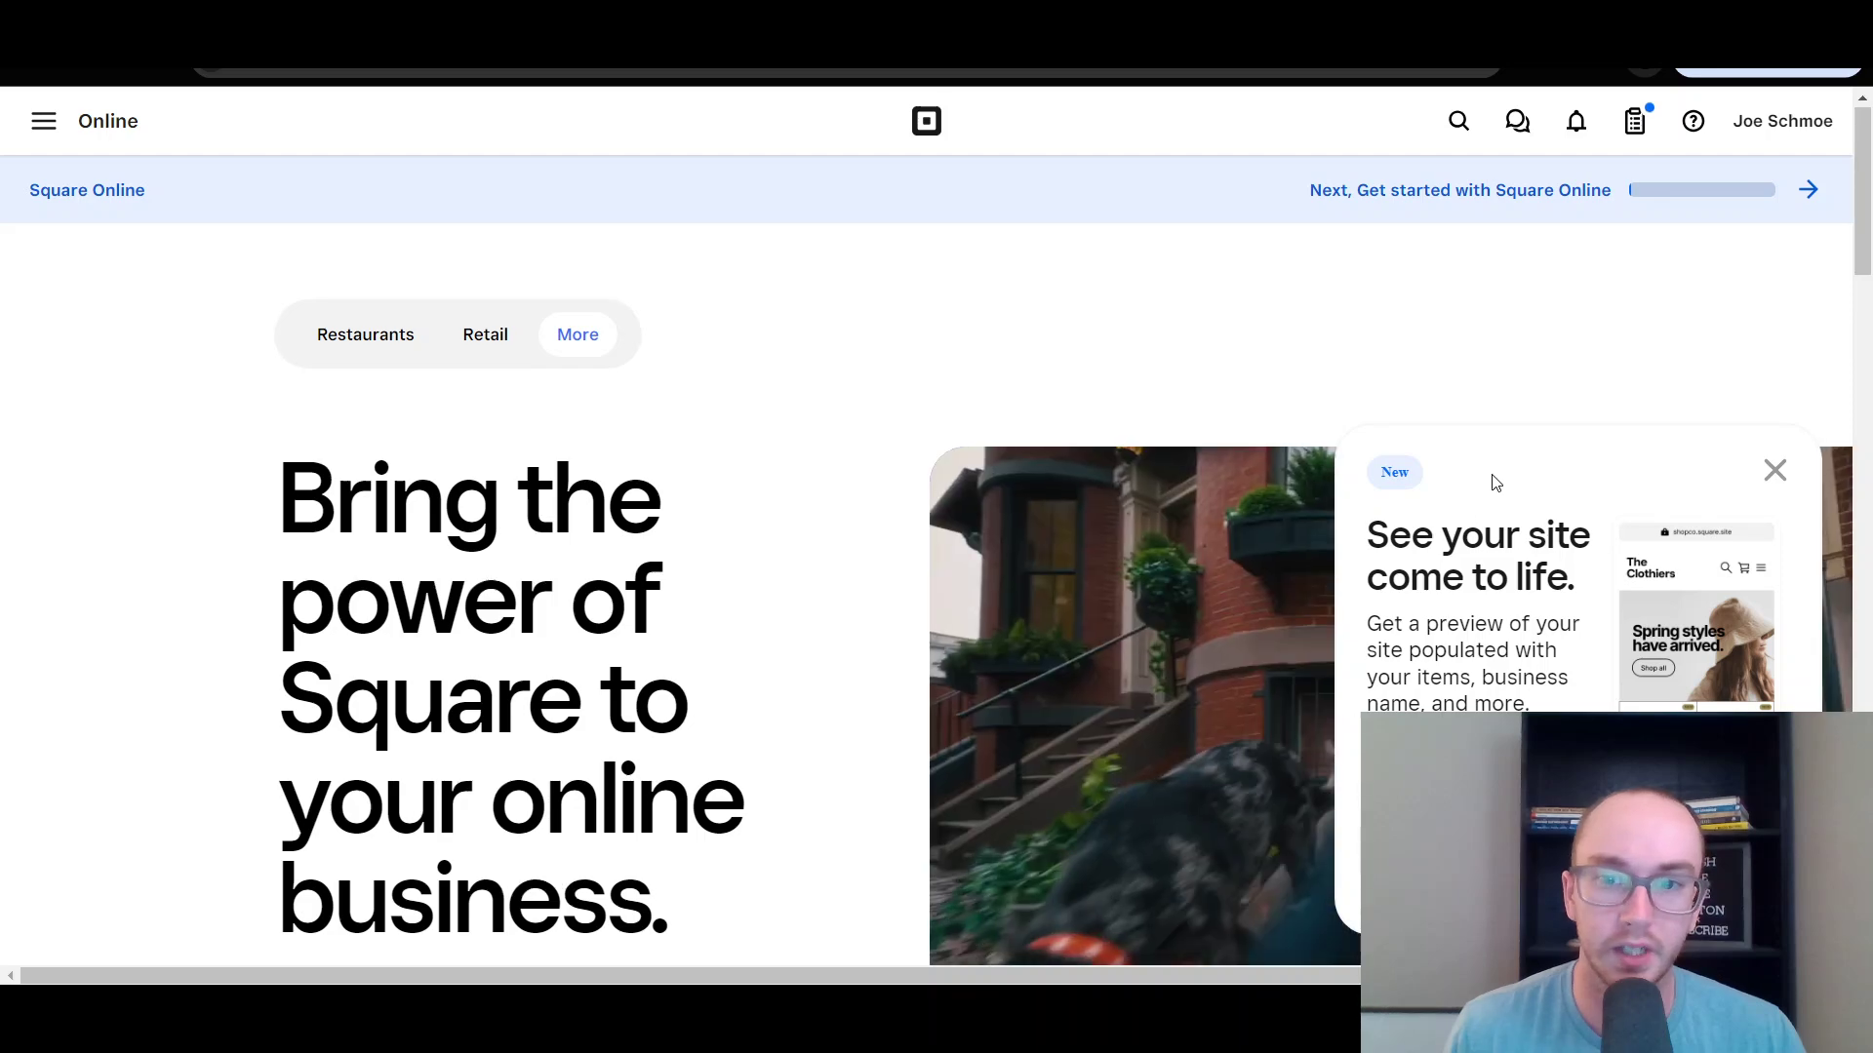
# Start creating the Square Online site and answer None of these apply to me for how customers get their orders.
pyautogui.scroll(-12, 644, 767)
pyautogui.scroll(12, 662, 728)
pyautogui.scroll(-4, 465, 702)
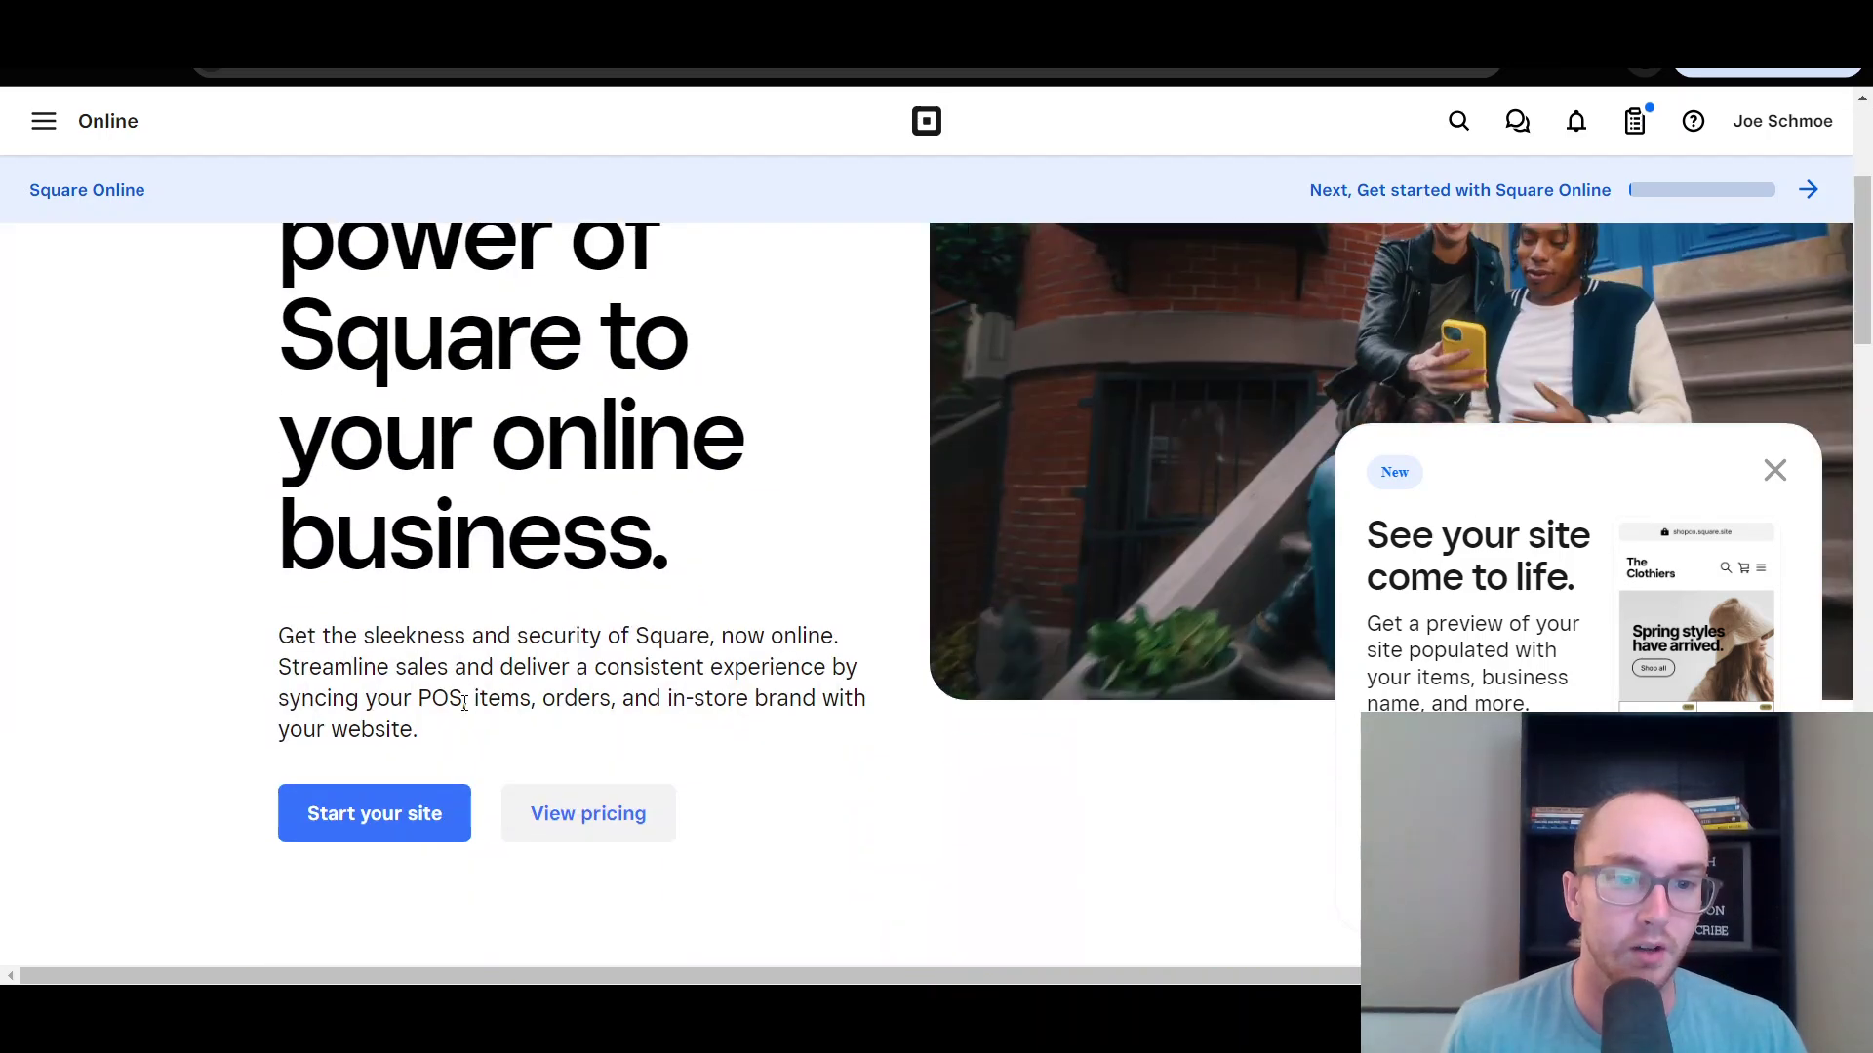
pyautogui.click(439, 824)
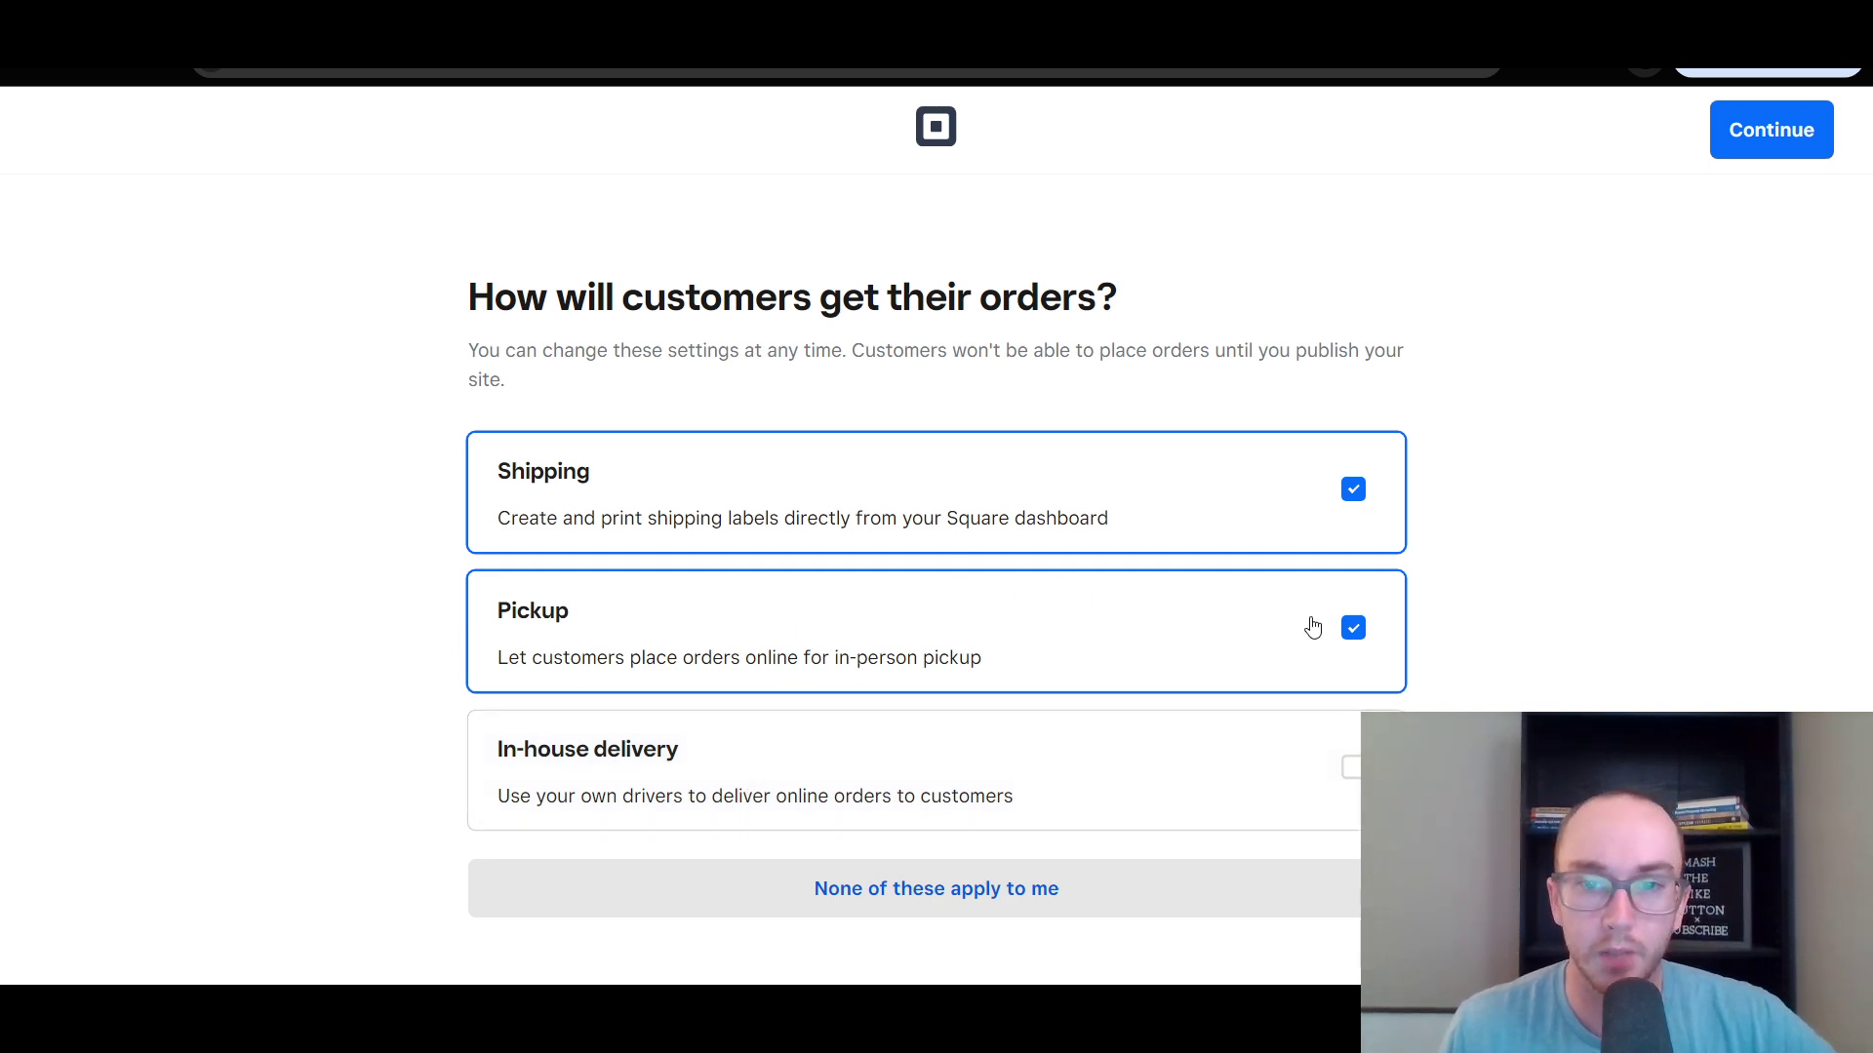
pyautogui.click(941, 891)
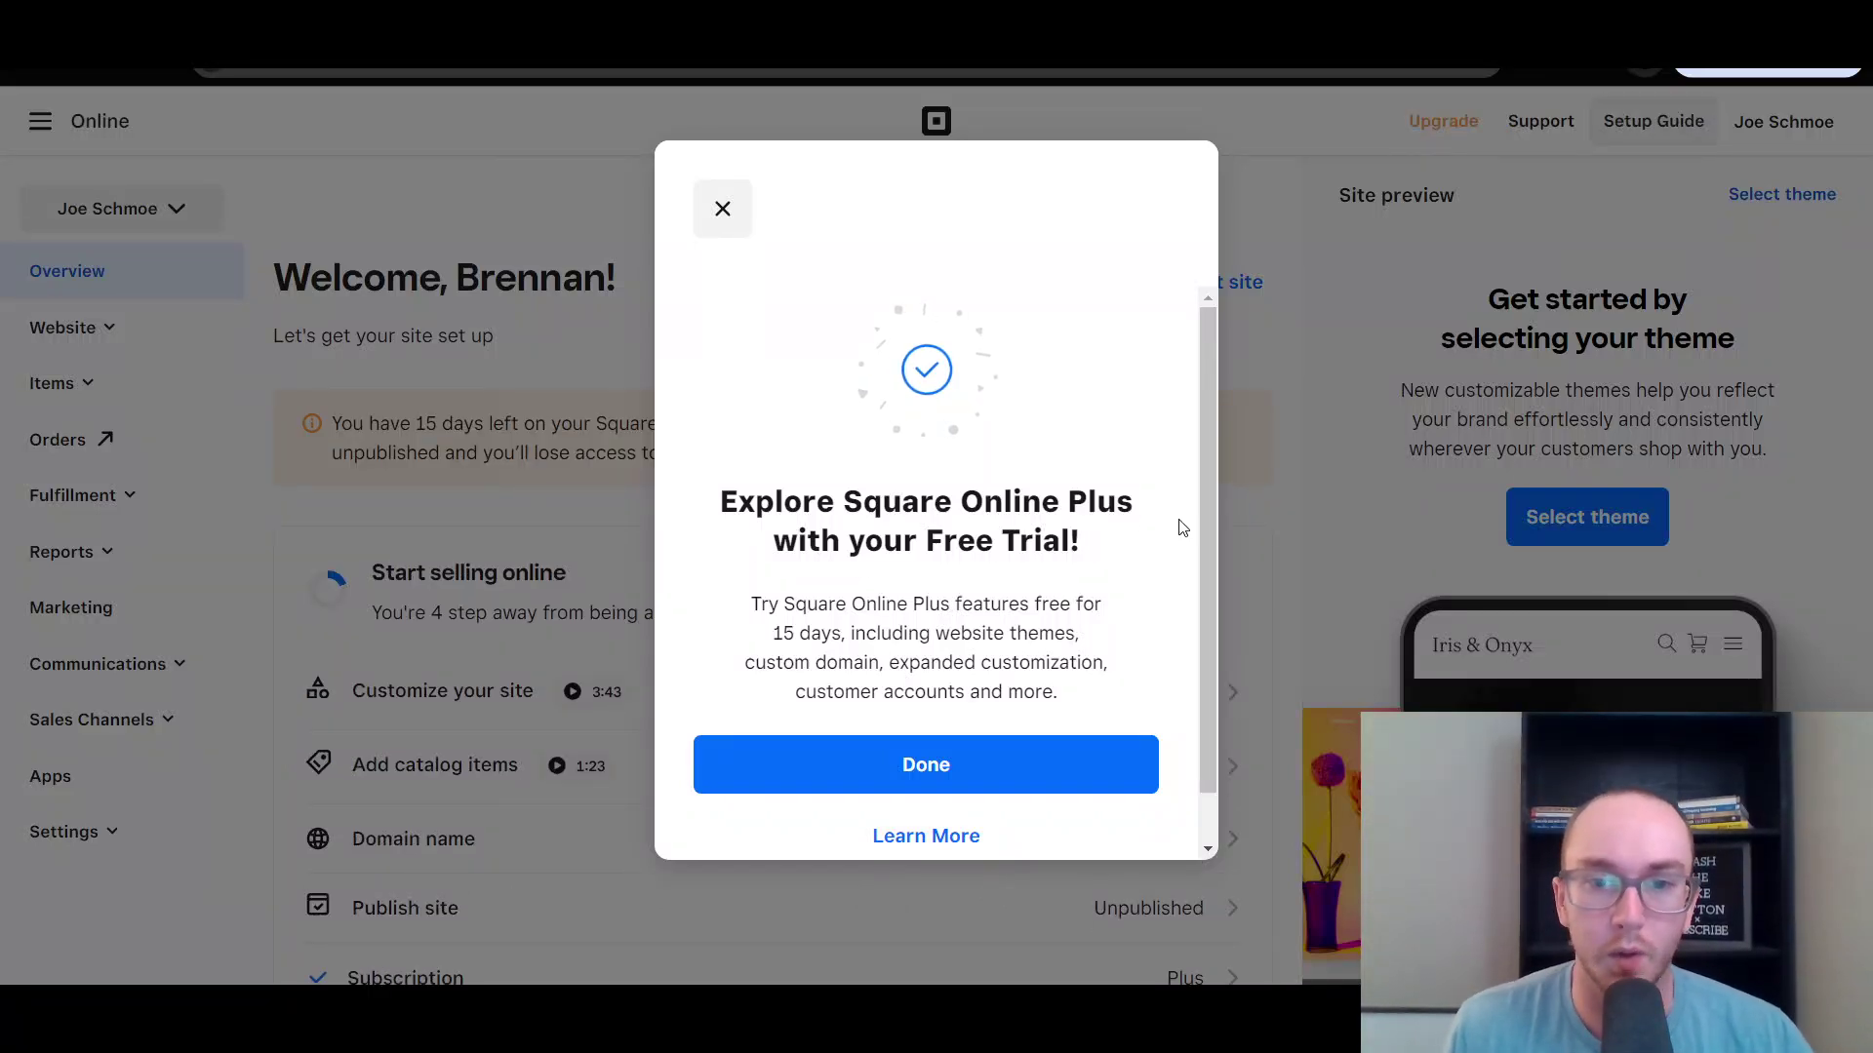
# Read the Square Online Plus free trial details and dismiss the offer.
pyautogui.moveTo(1204, 511); pyautogui.dragTo(1032, 592)
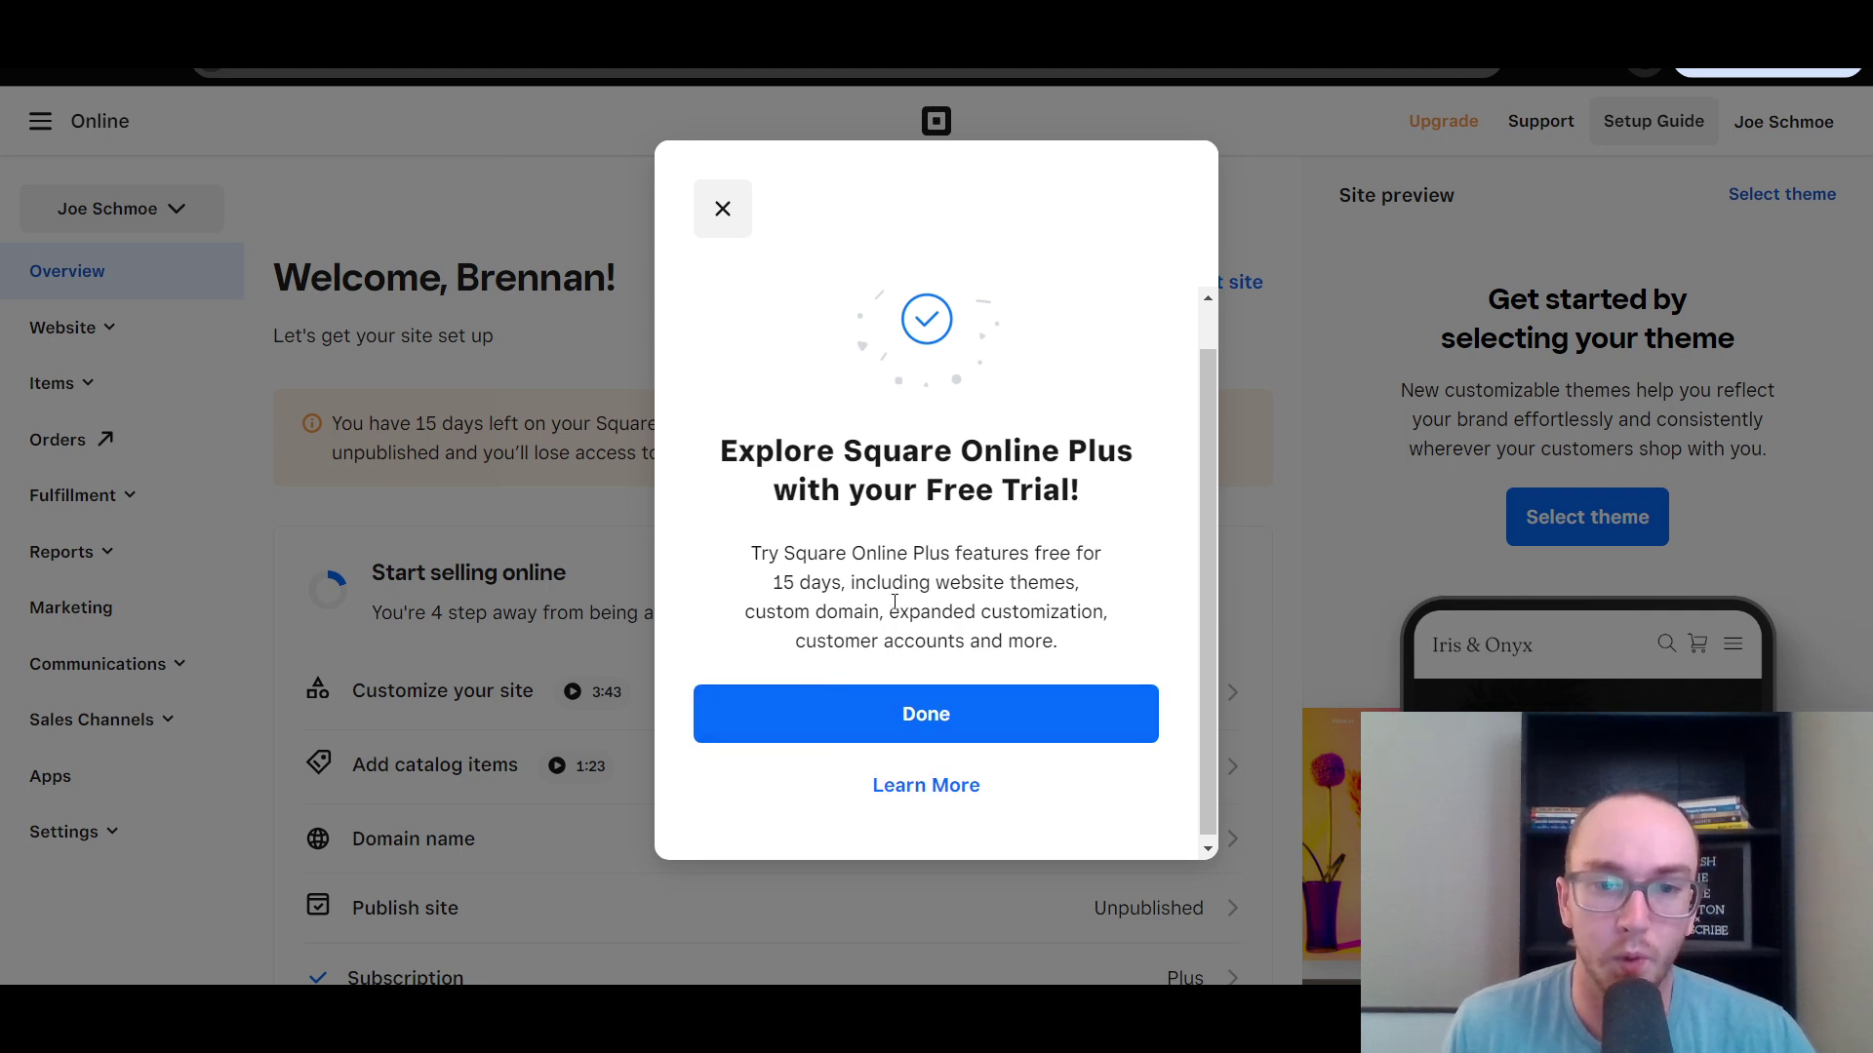
pyautogui.scroll(-1, 895, 602)
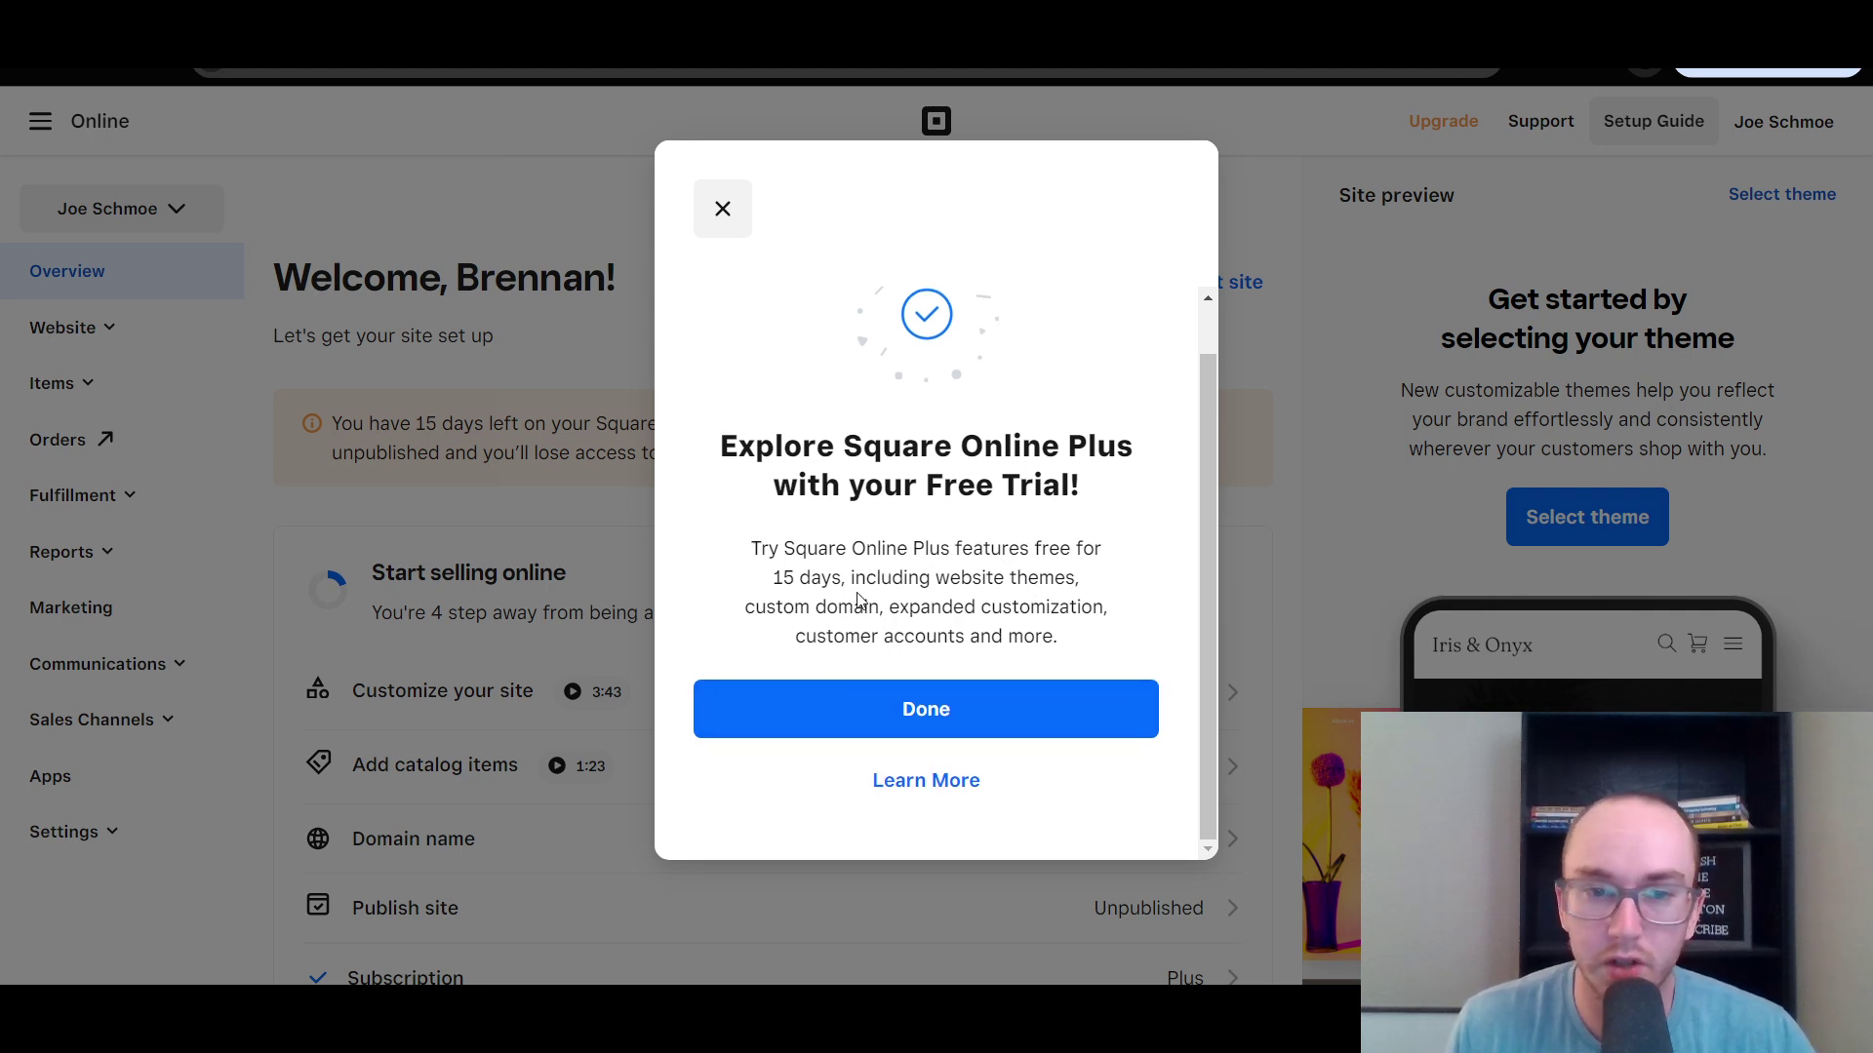
pyautogui.moveTo(845, 578); pyautogui.dragTo(1198, 542)
pyautogui.click(1135, 611)
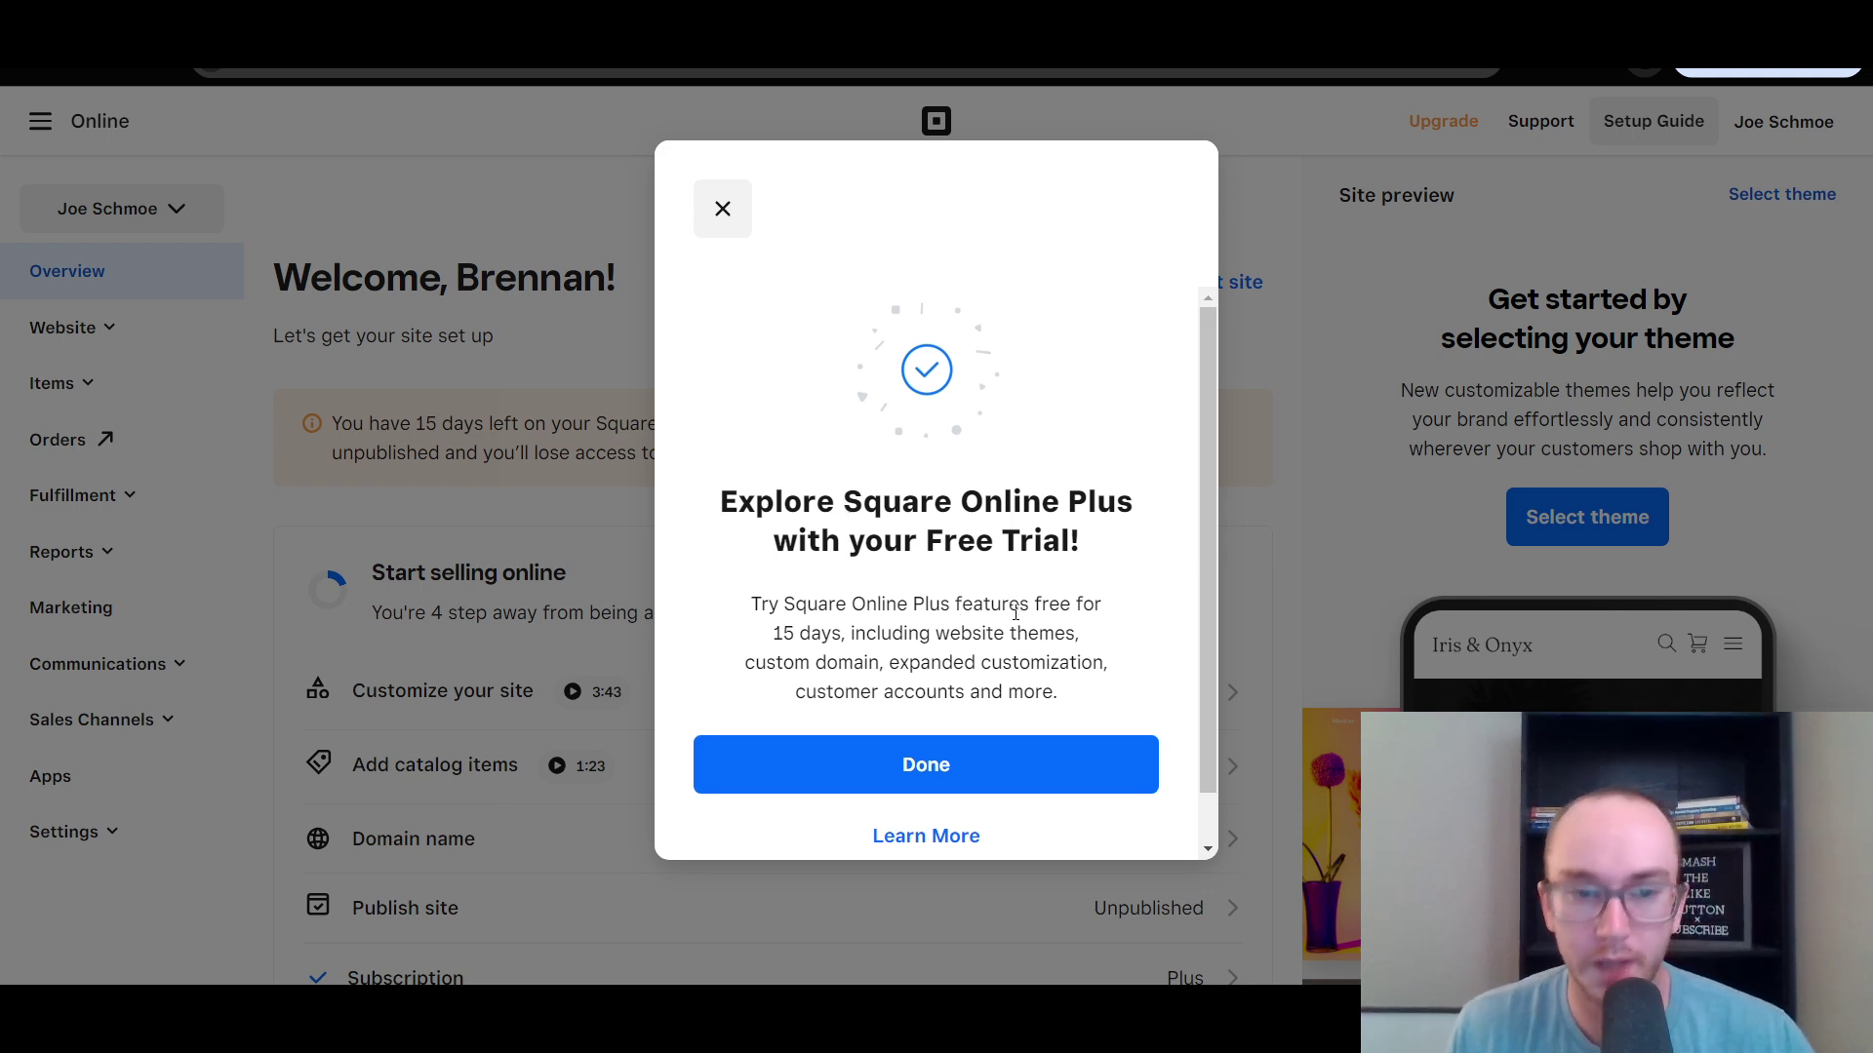
pyautogui.scroll(-1, 1016, 612)
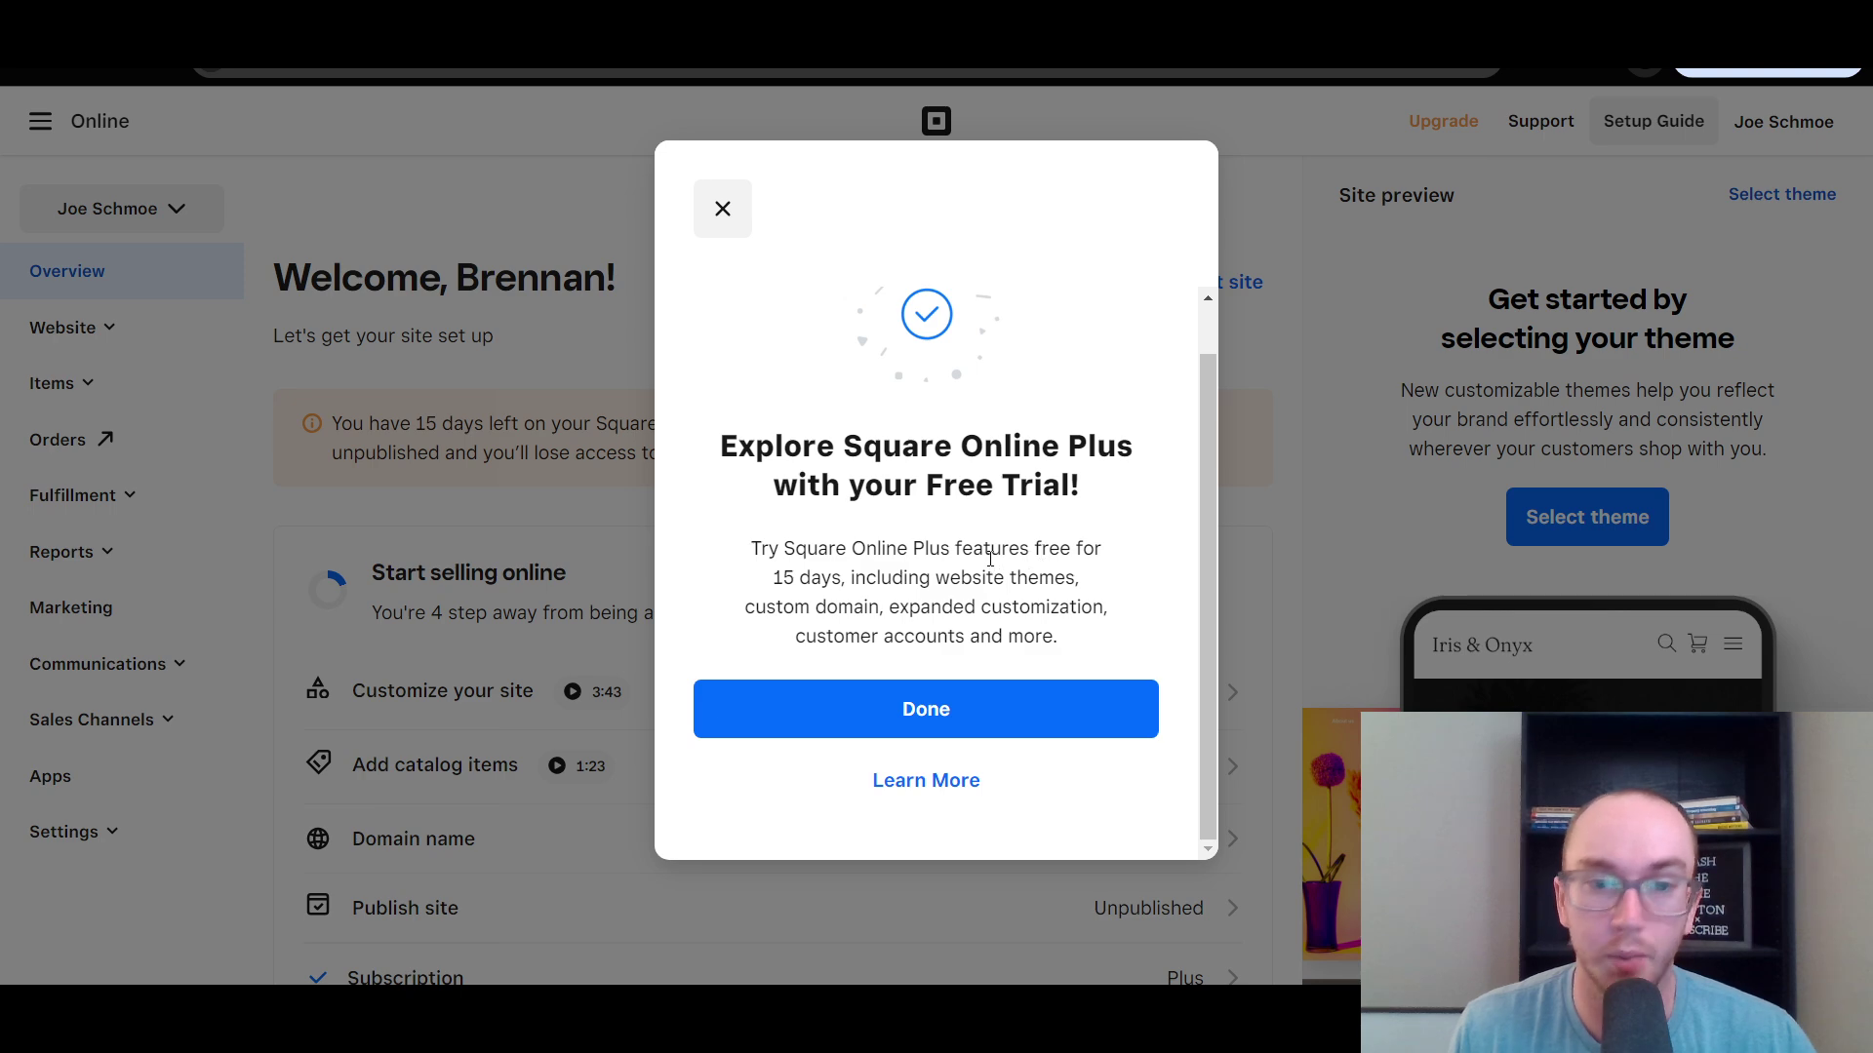
pyautogui.moveTo(907, 577); pyautogui.dragTo(1096, 581)
pyautogui.moveTo(767, 606); pyautogui.dragTo(886, 611)
pyautogui.click(885, 611)
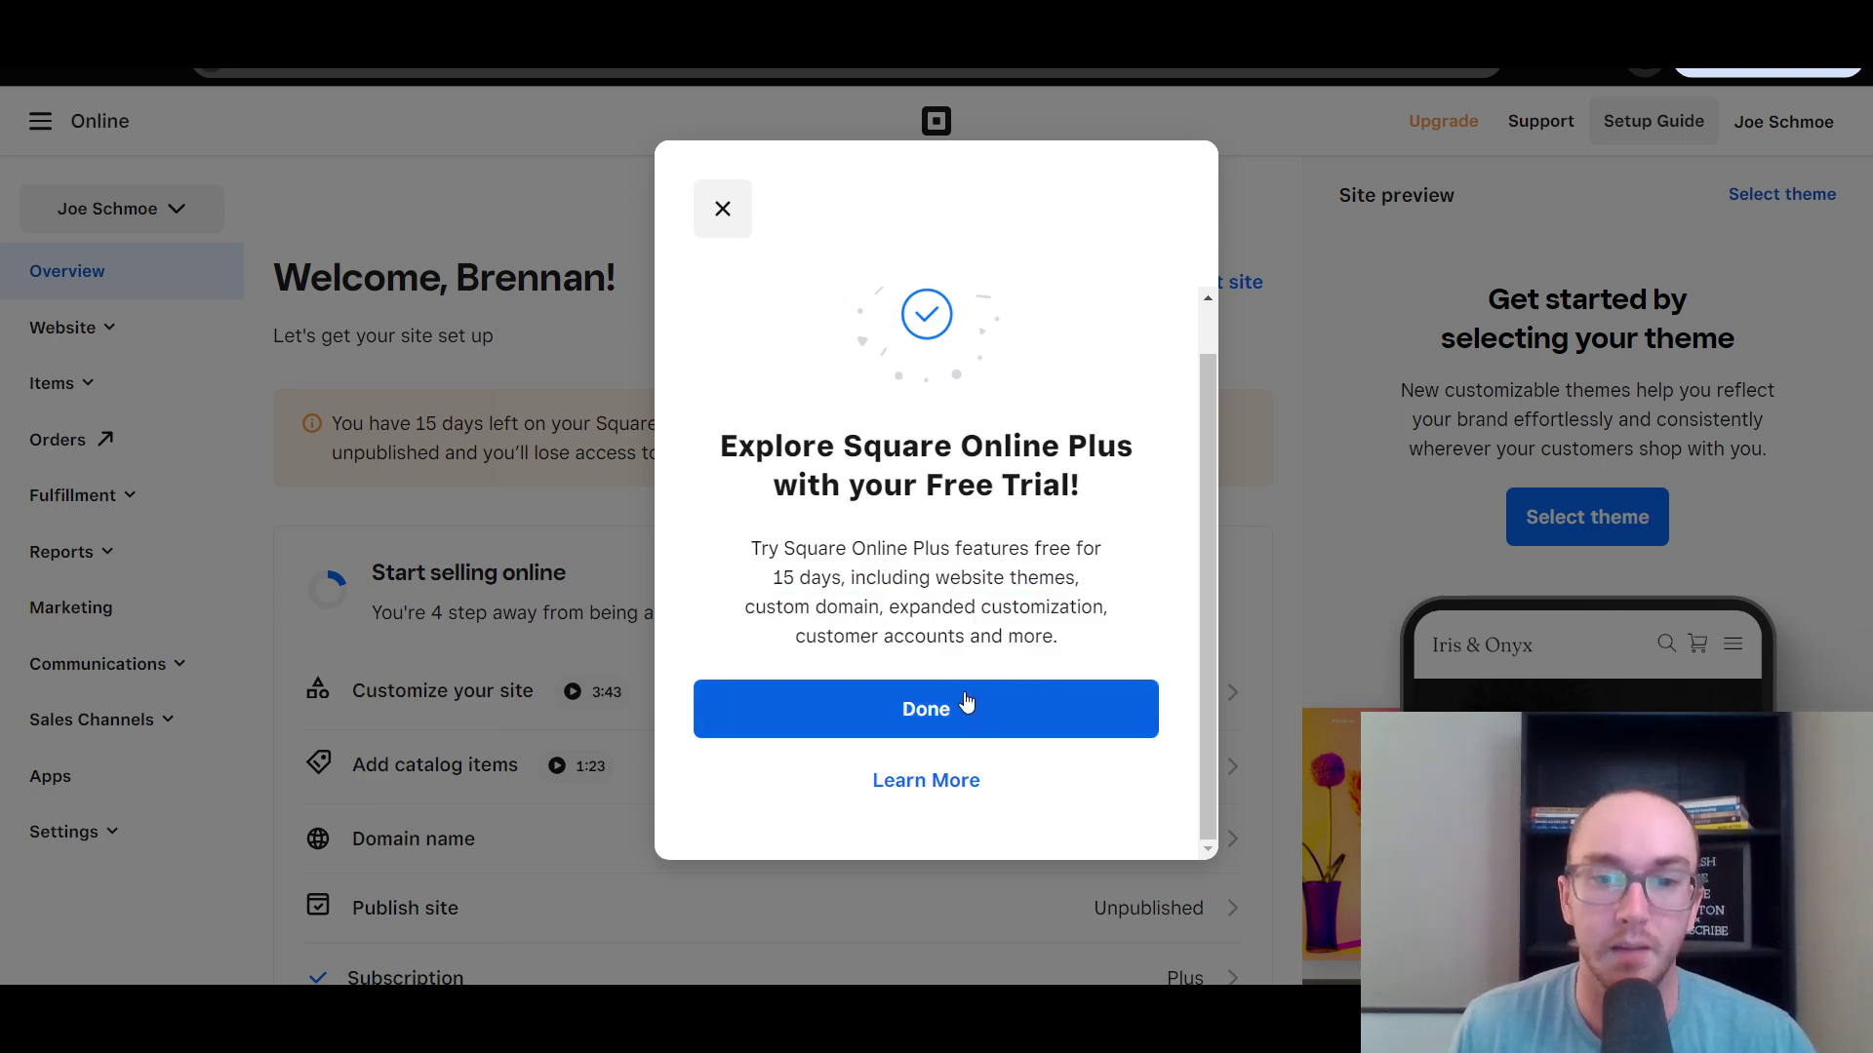
pyautogui.click(726, 210)
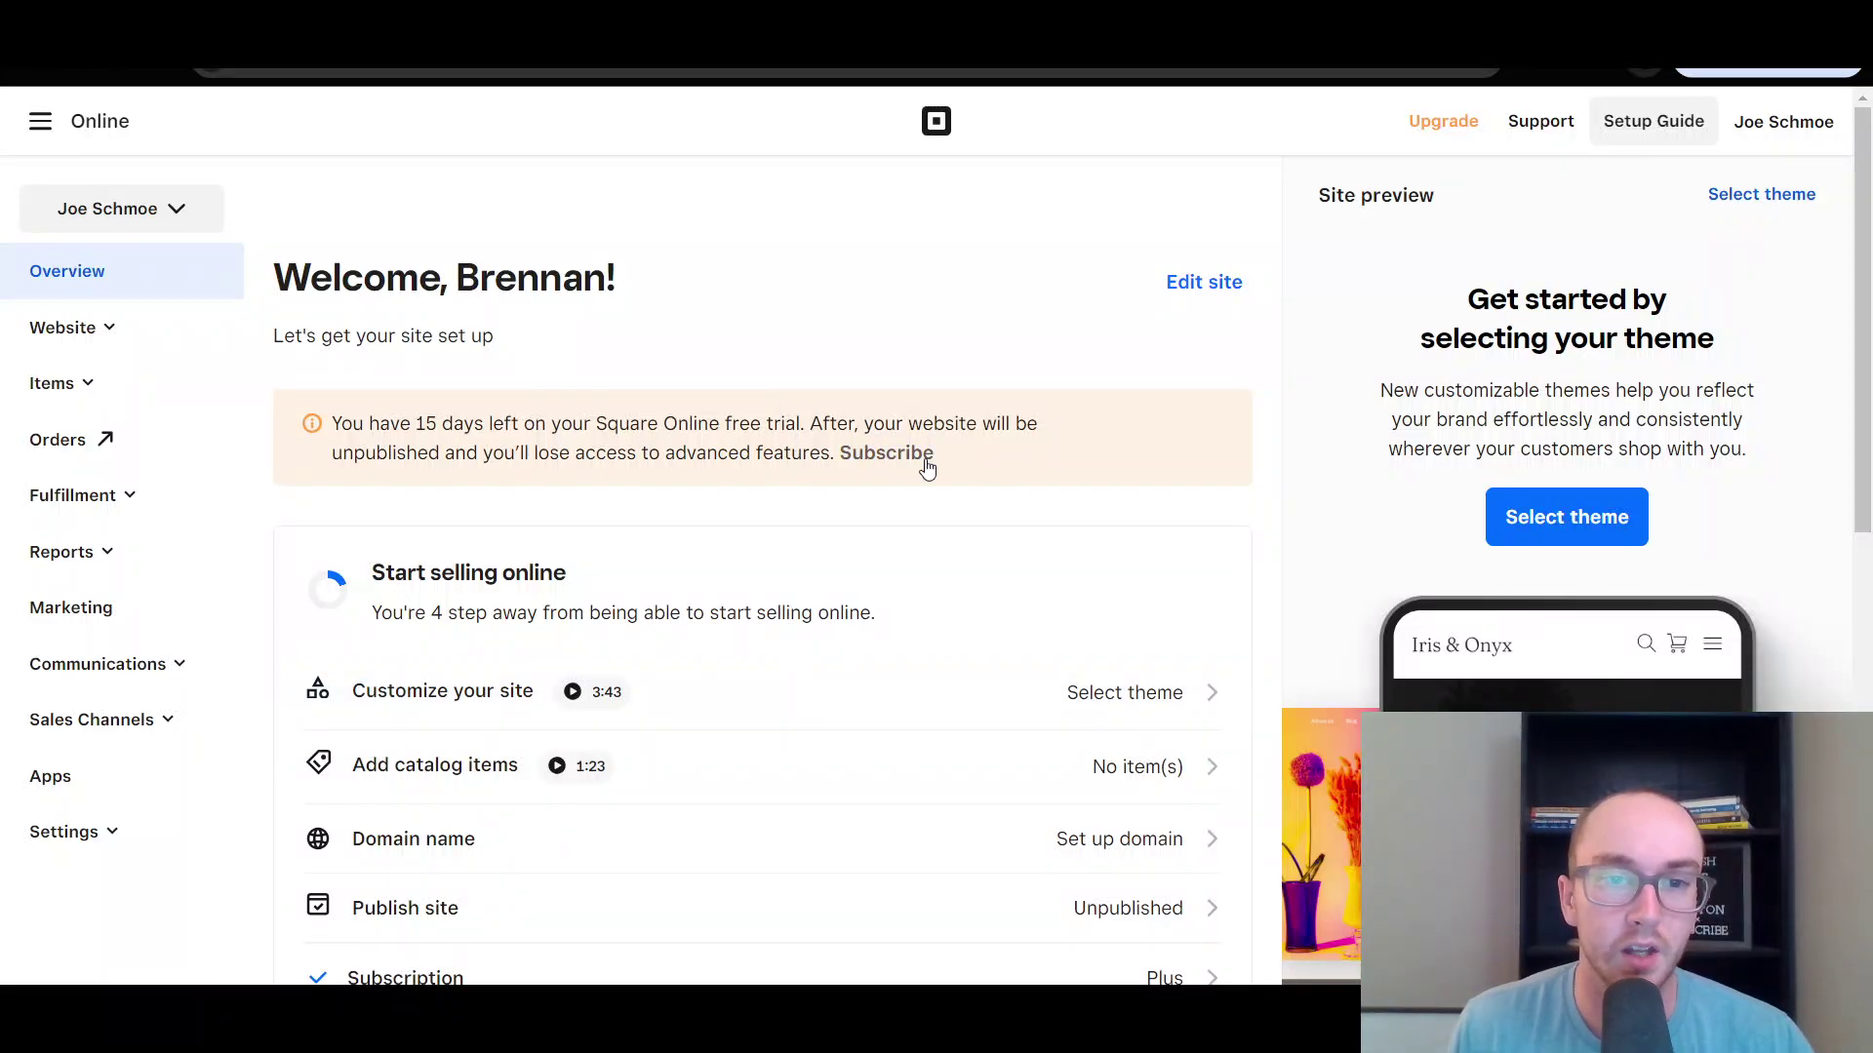
# Look over the setup checklist and statistics on the site overview, and open the site for editing.
pyautogui.scroll(-1, 1246, 533)
pyautogui.scroll(1, 1246, 534)
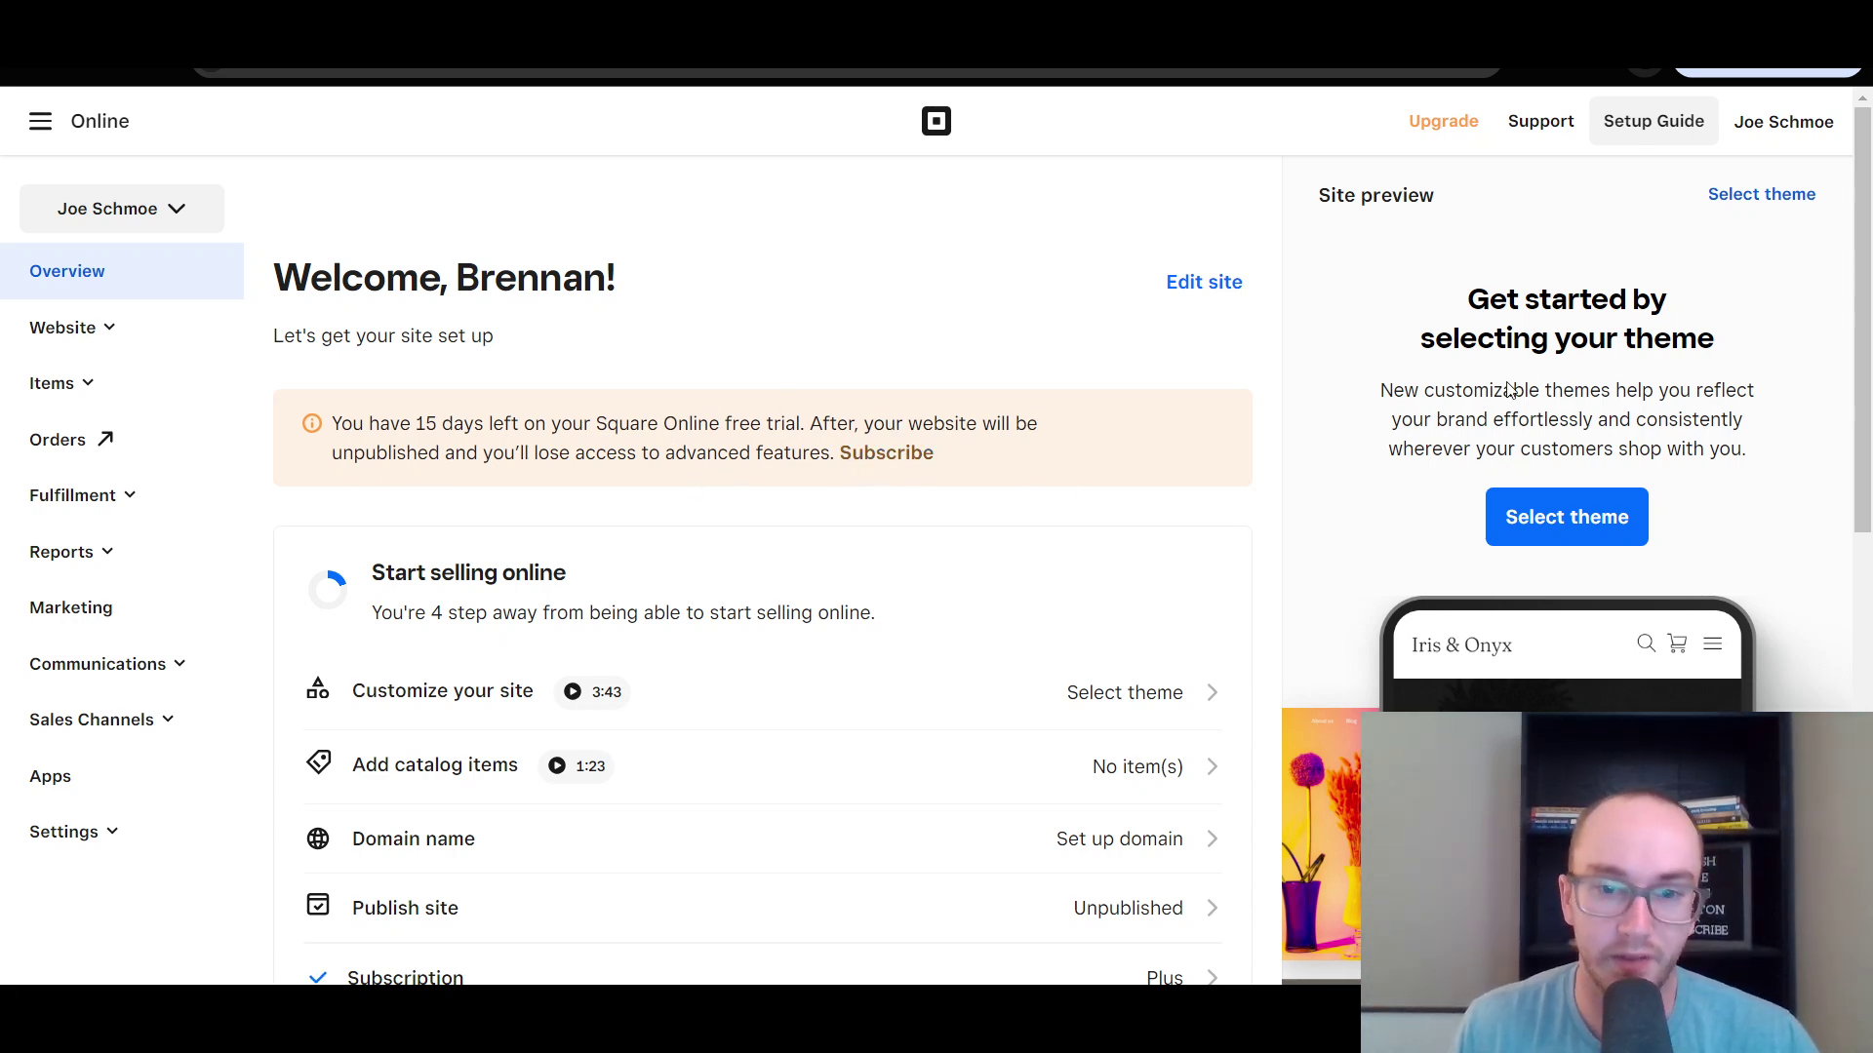
pyautogui.scroll(-9, 1199, 536)
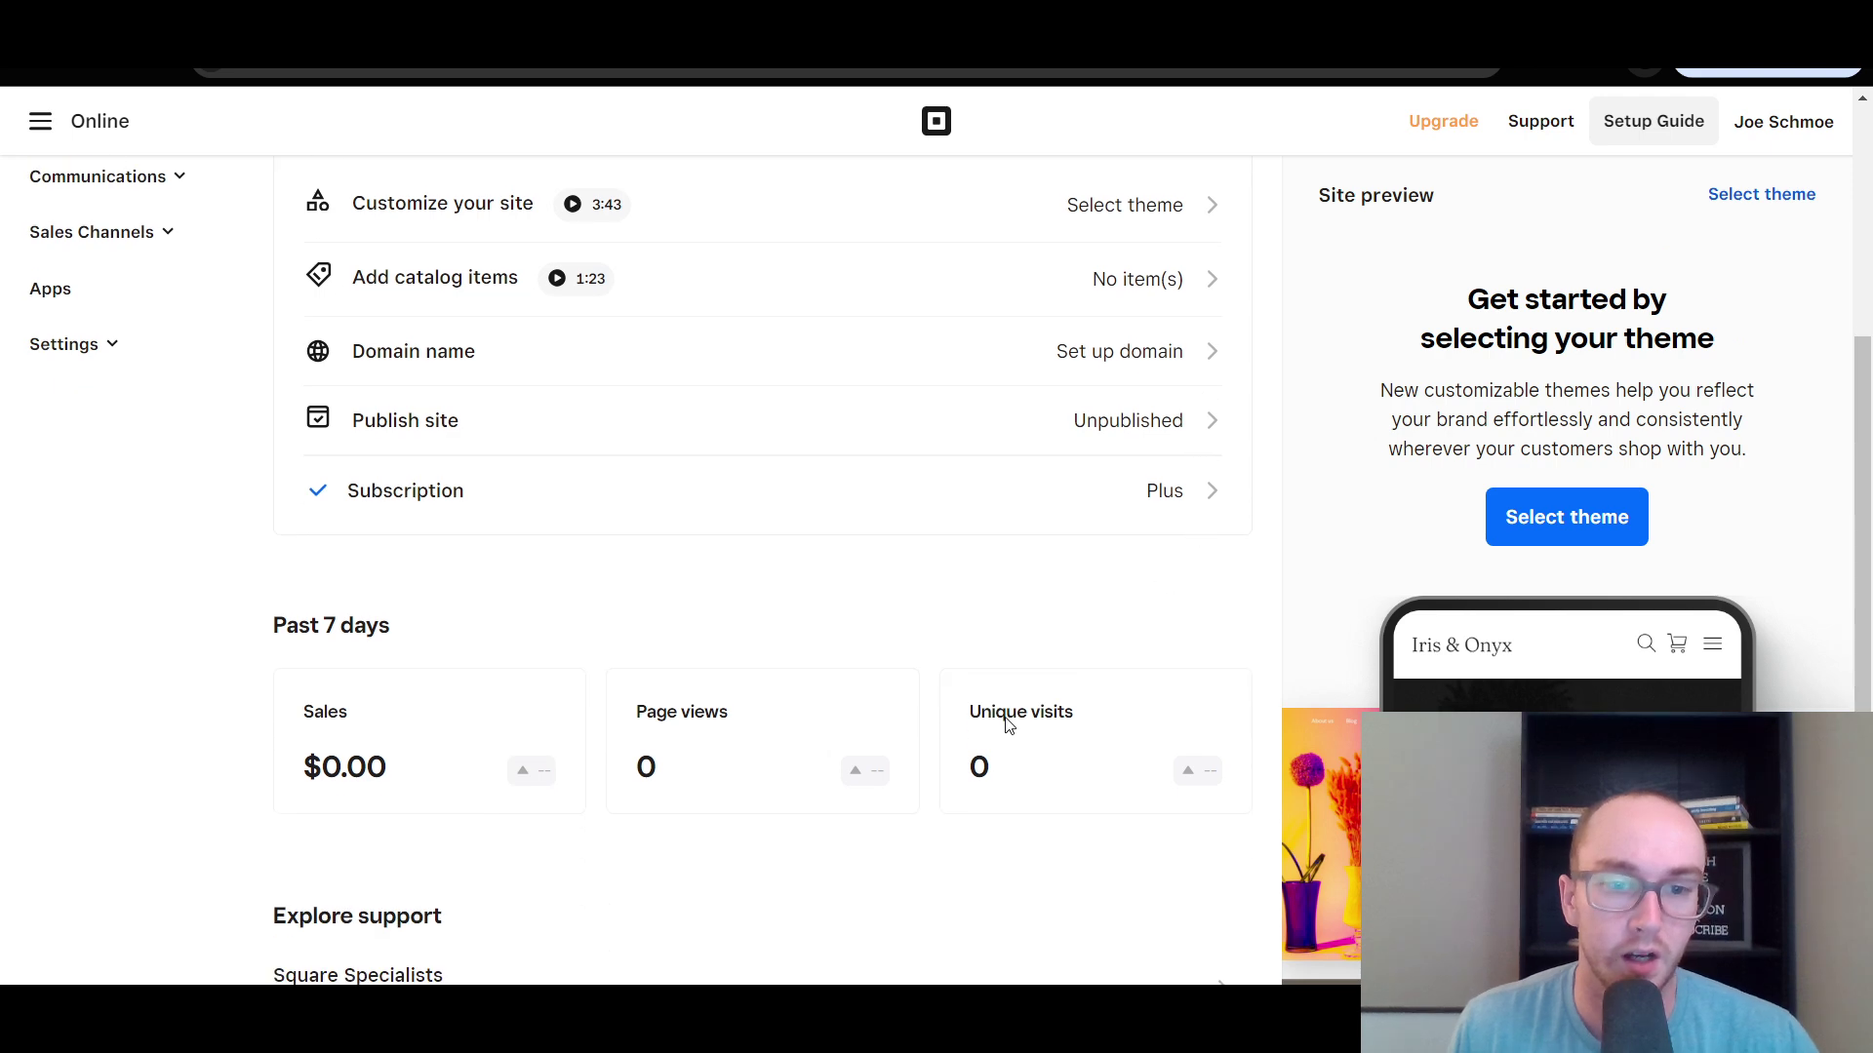
pyautogui.scroll(9, 756, 781)
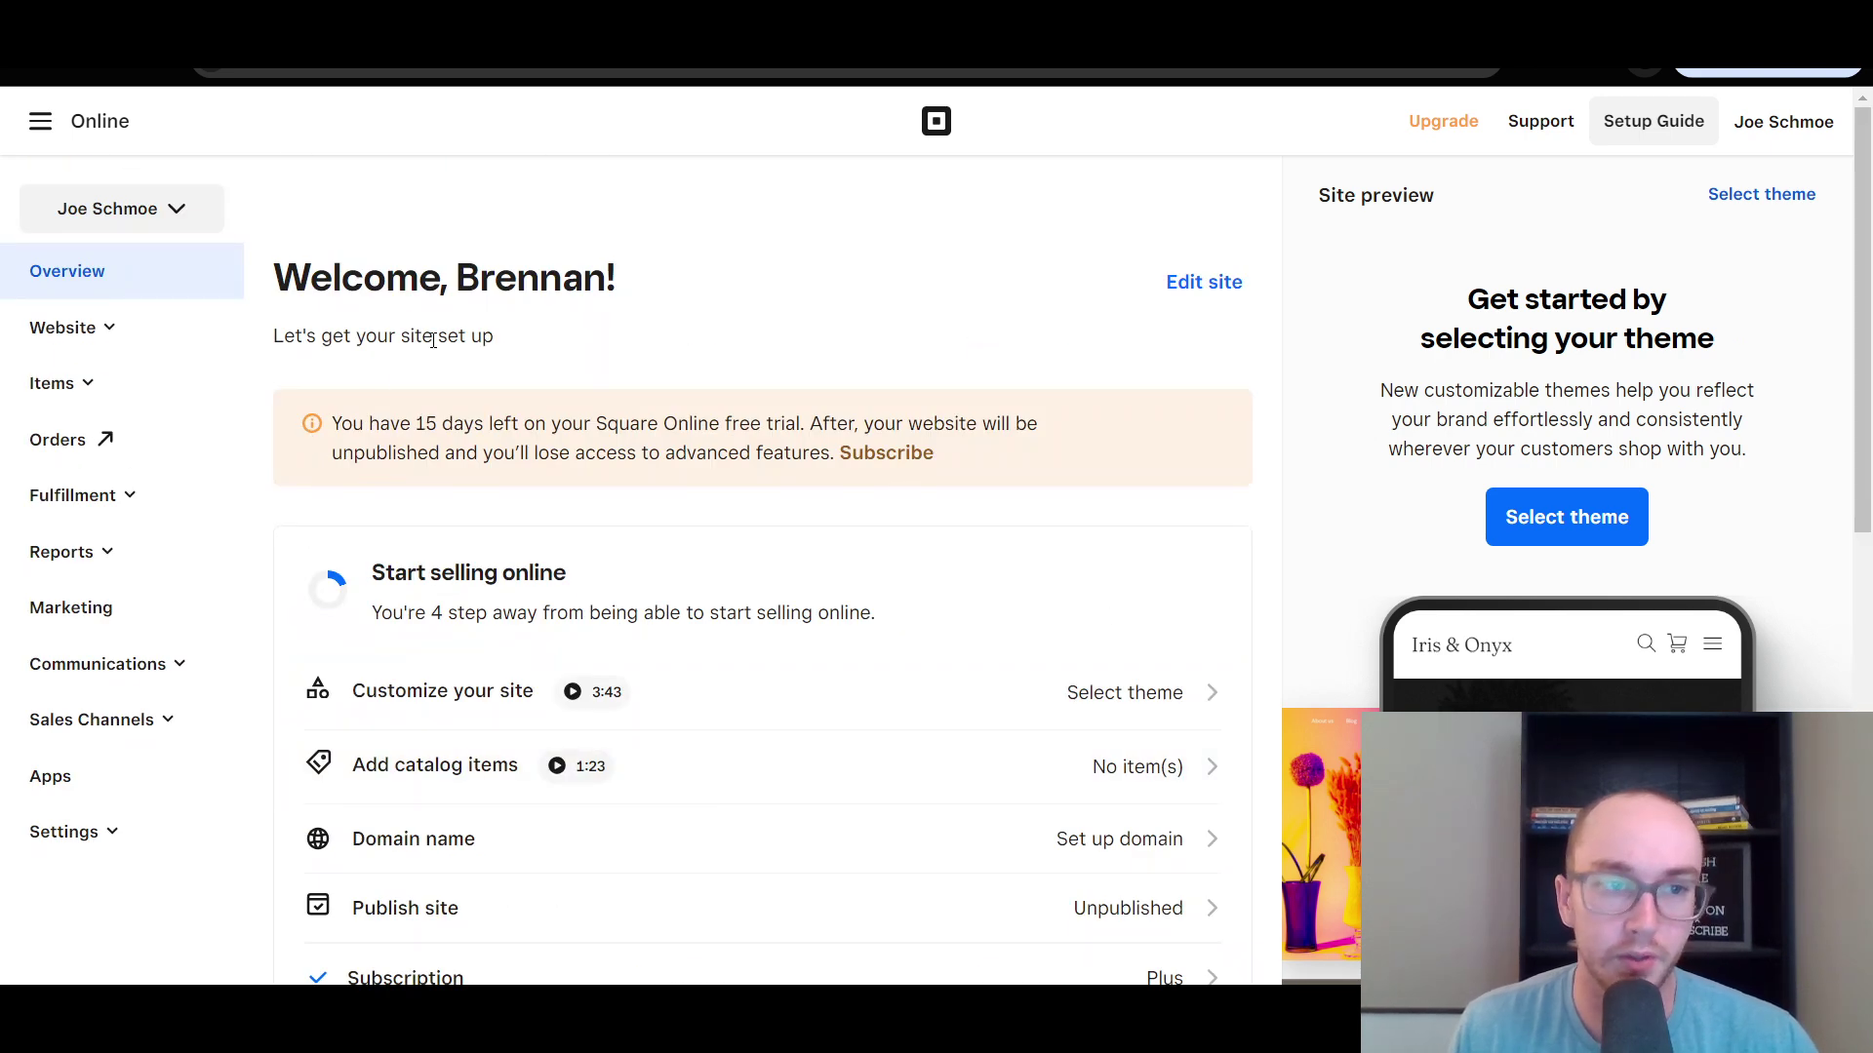
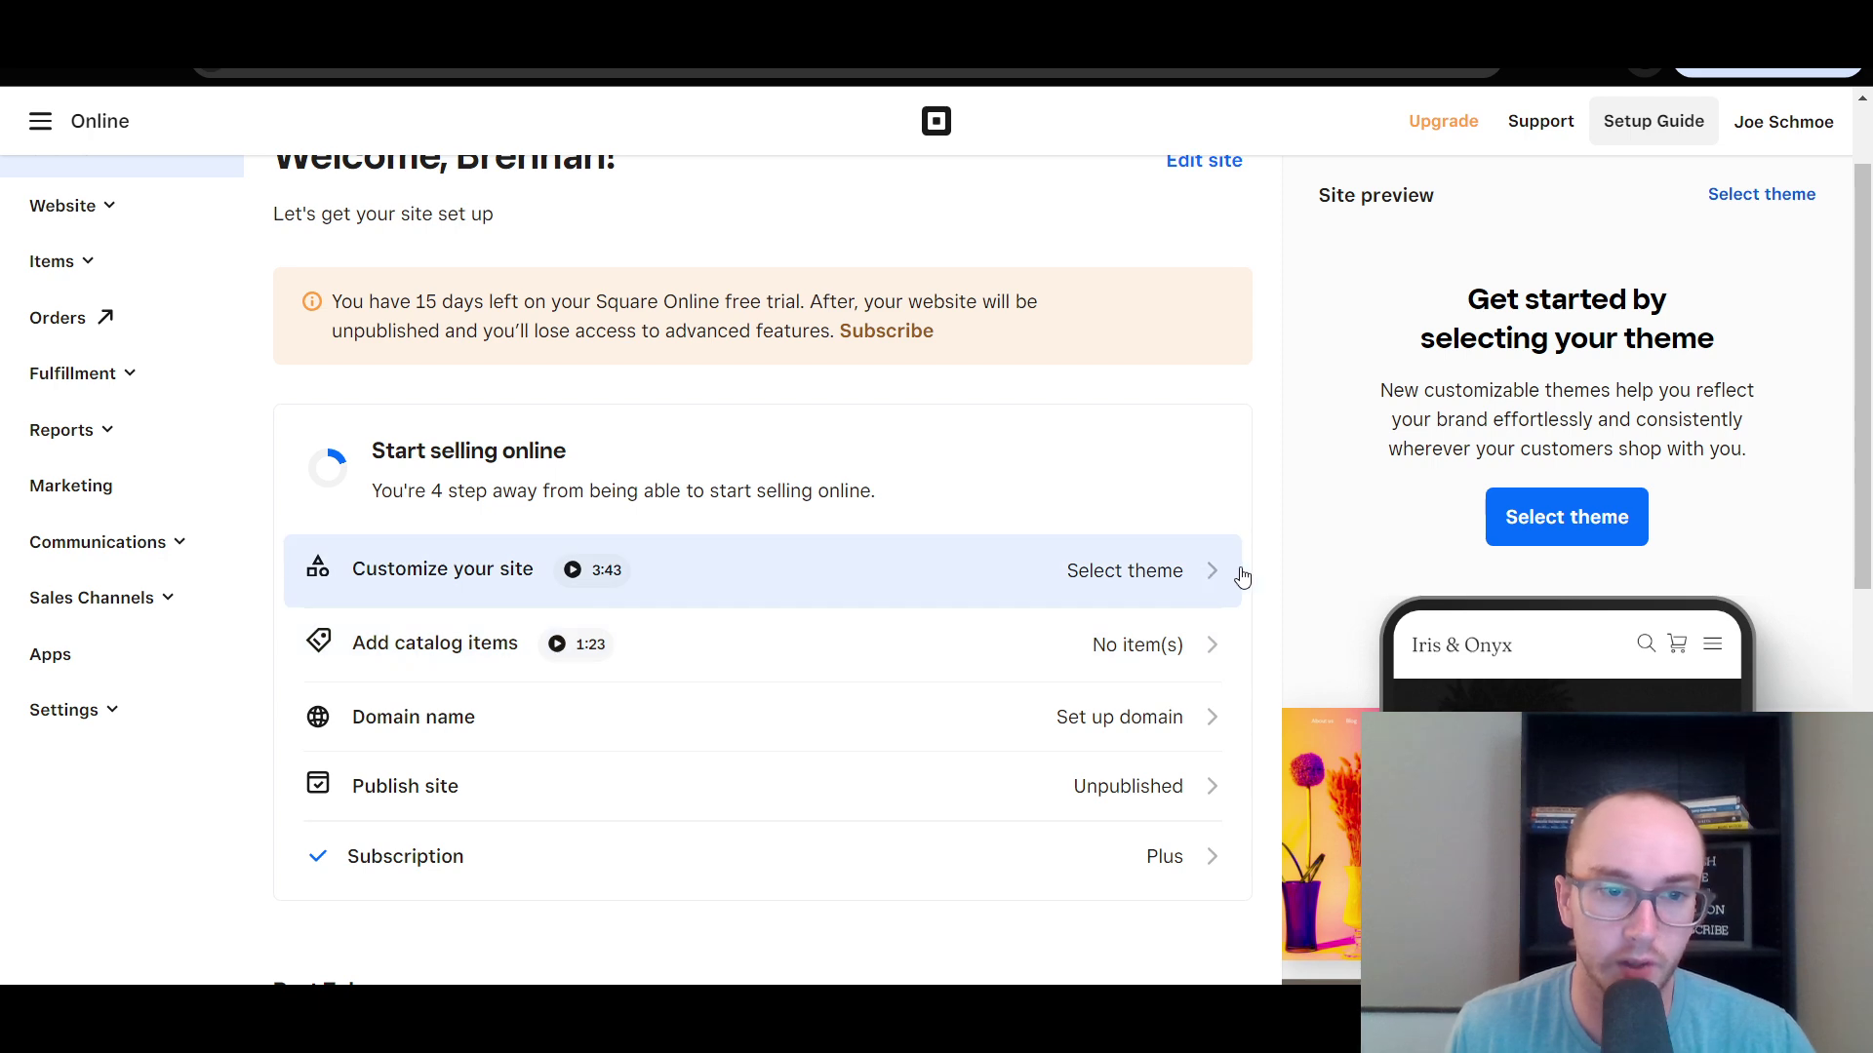
pyautogui.scroll(2, 1239, 576)
pyautogui.rightClick(1219, 448)
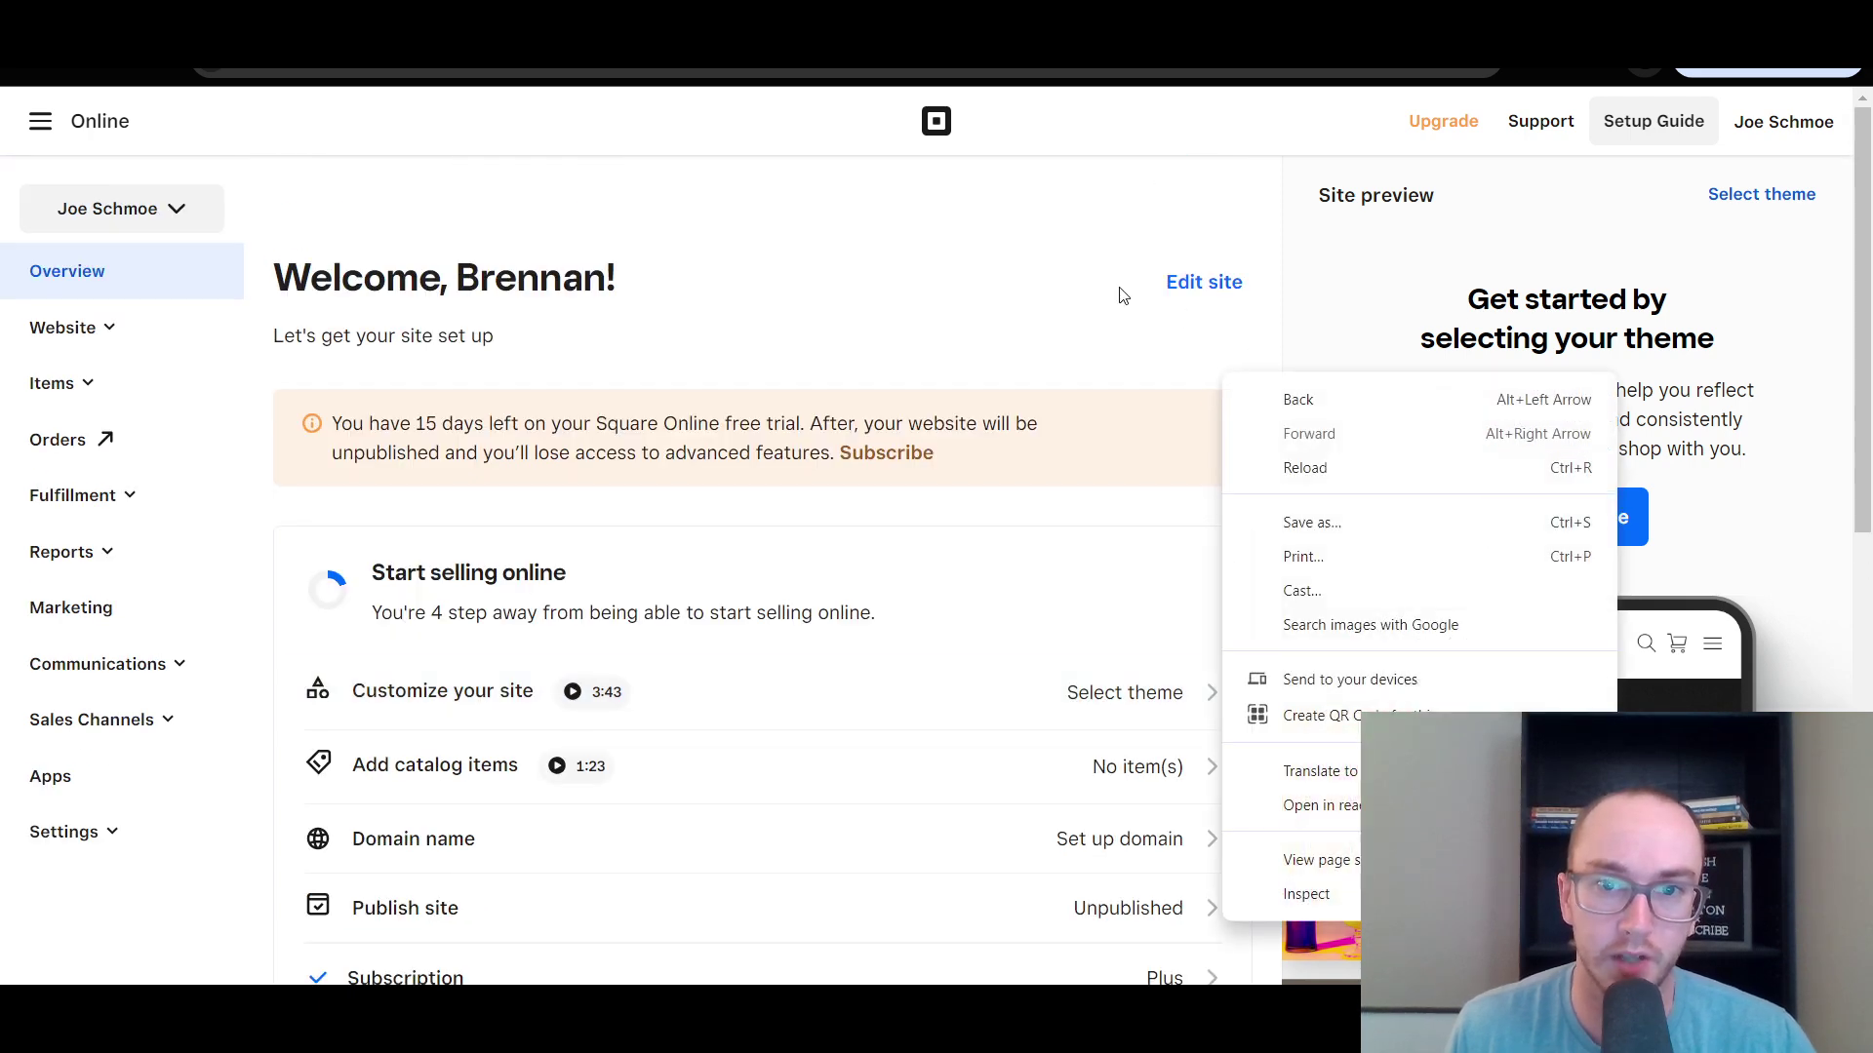
pyautogui.press('Escape')
pyautogui.moveTo(342, 279); pyautogui.dragTo(440, 281)
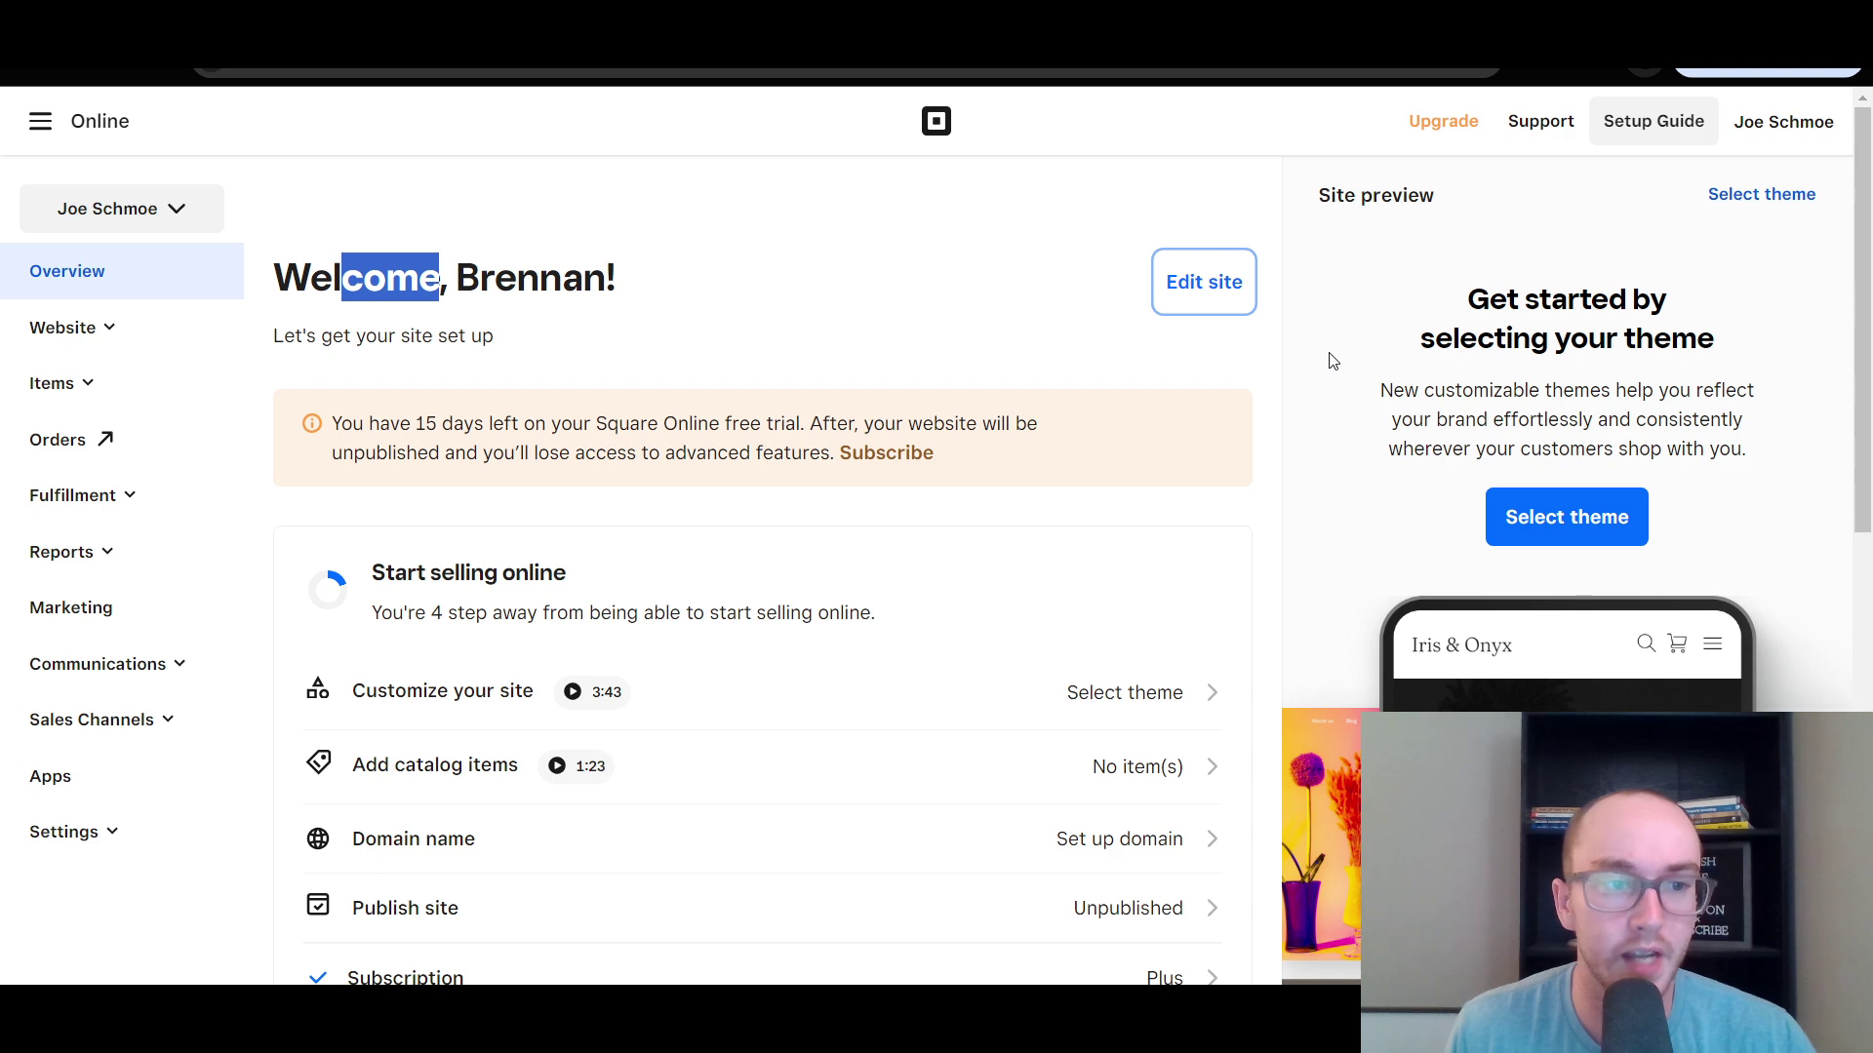
pyautogui.press('F5')
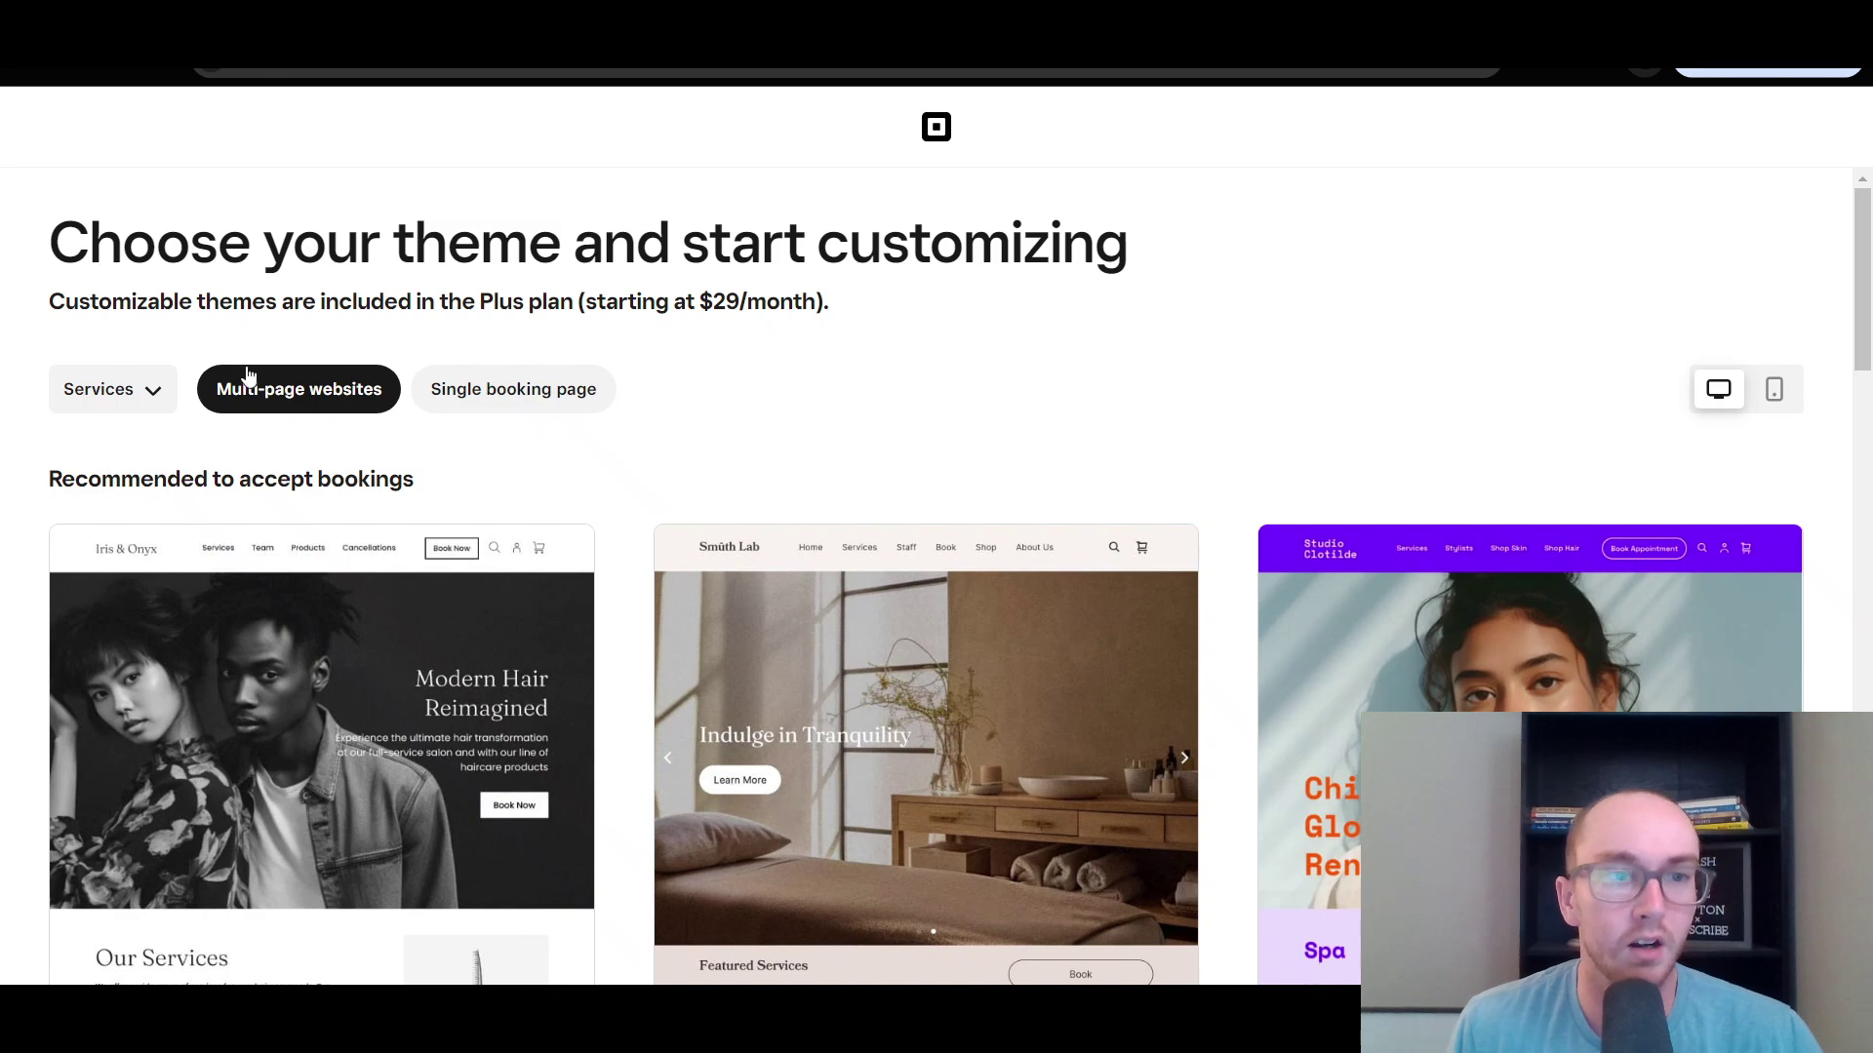
# Browse the recommended multi-page website themes and check the Plus plan's starting price.
pyautogui.scroll(-10, 631, 406)
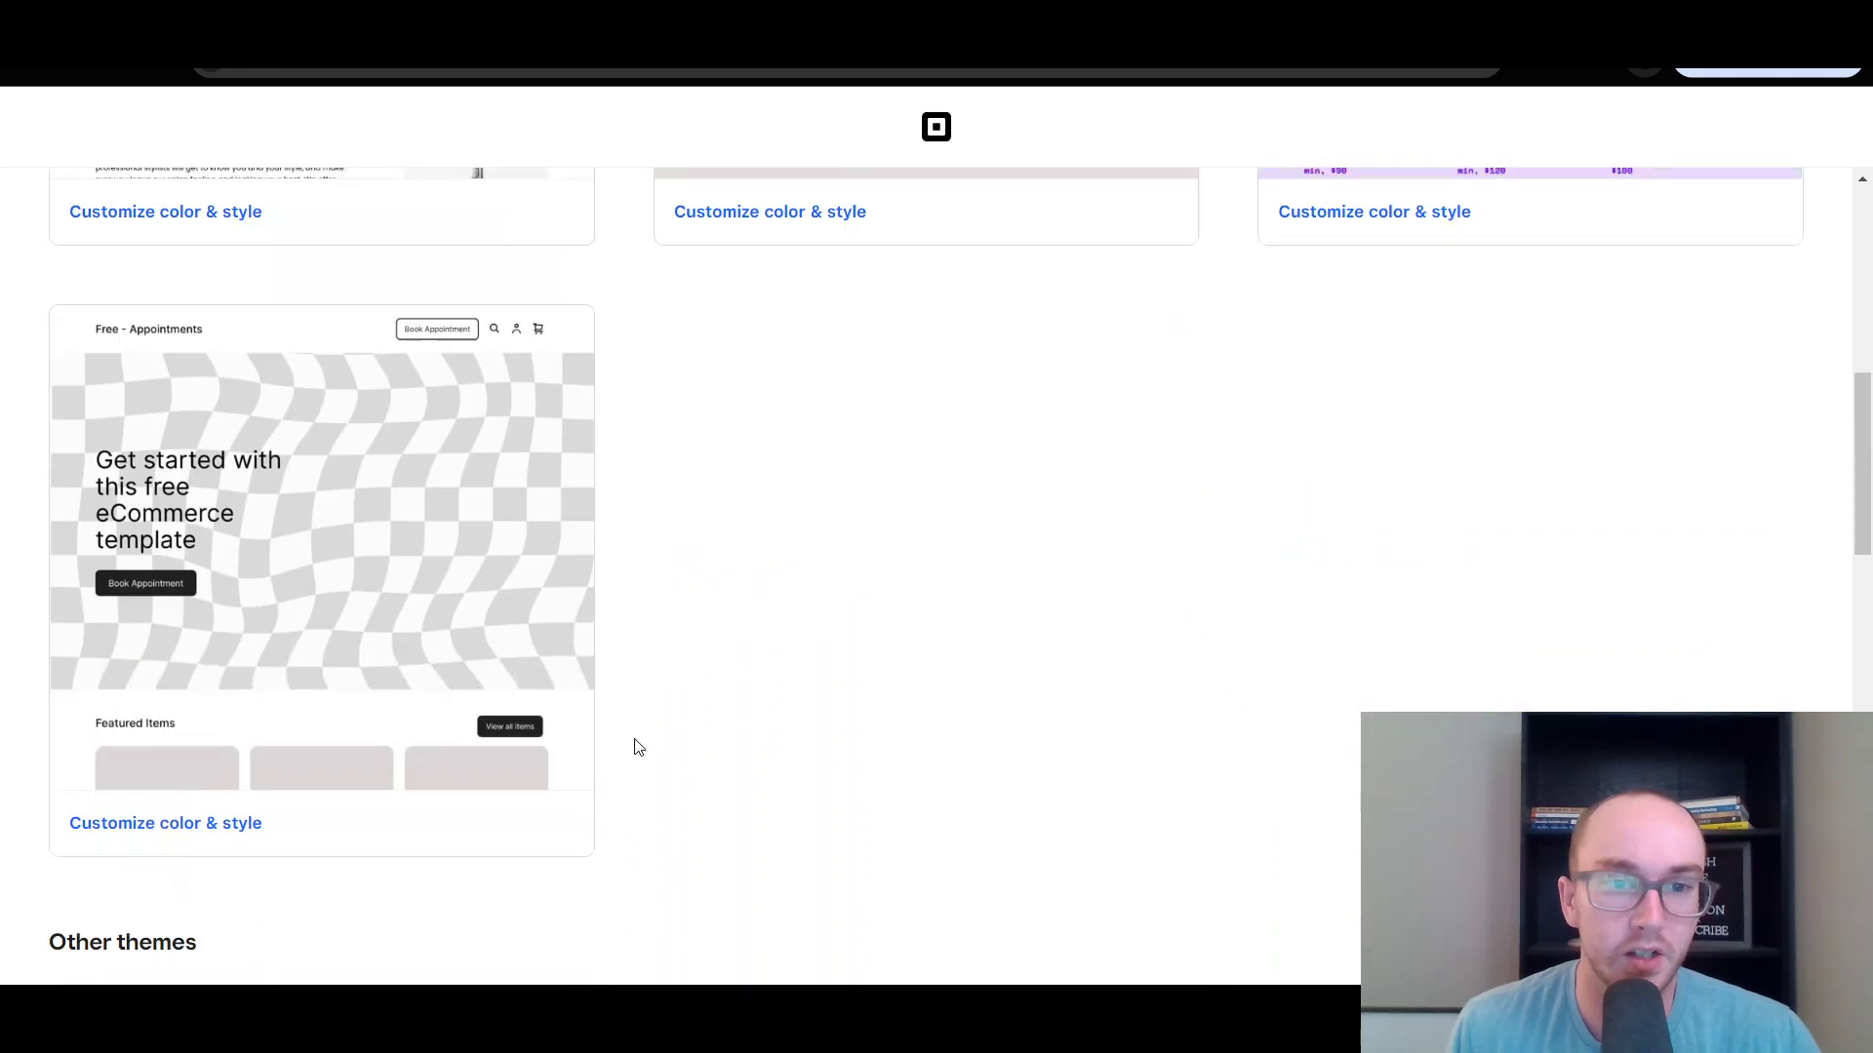
pyautogui.scroll(4, 635, 735)
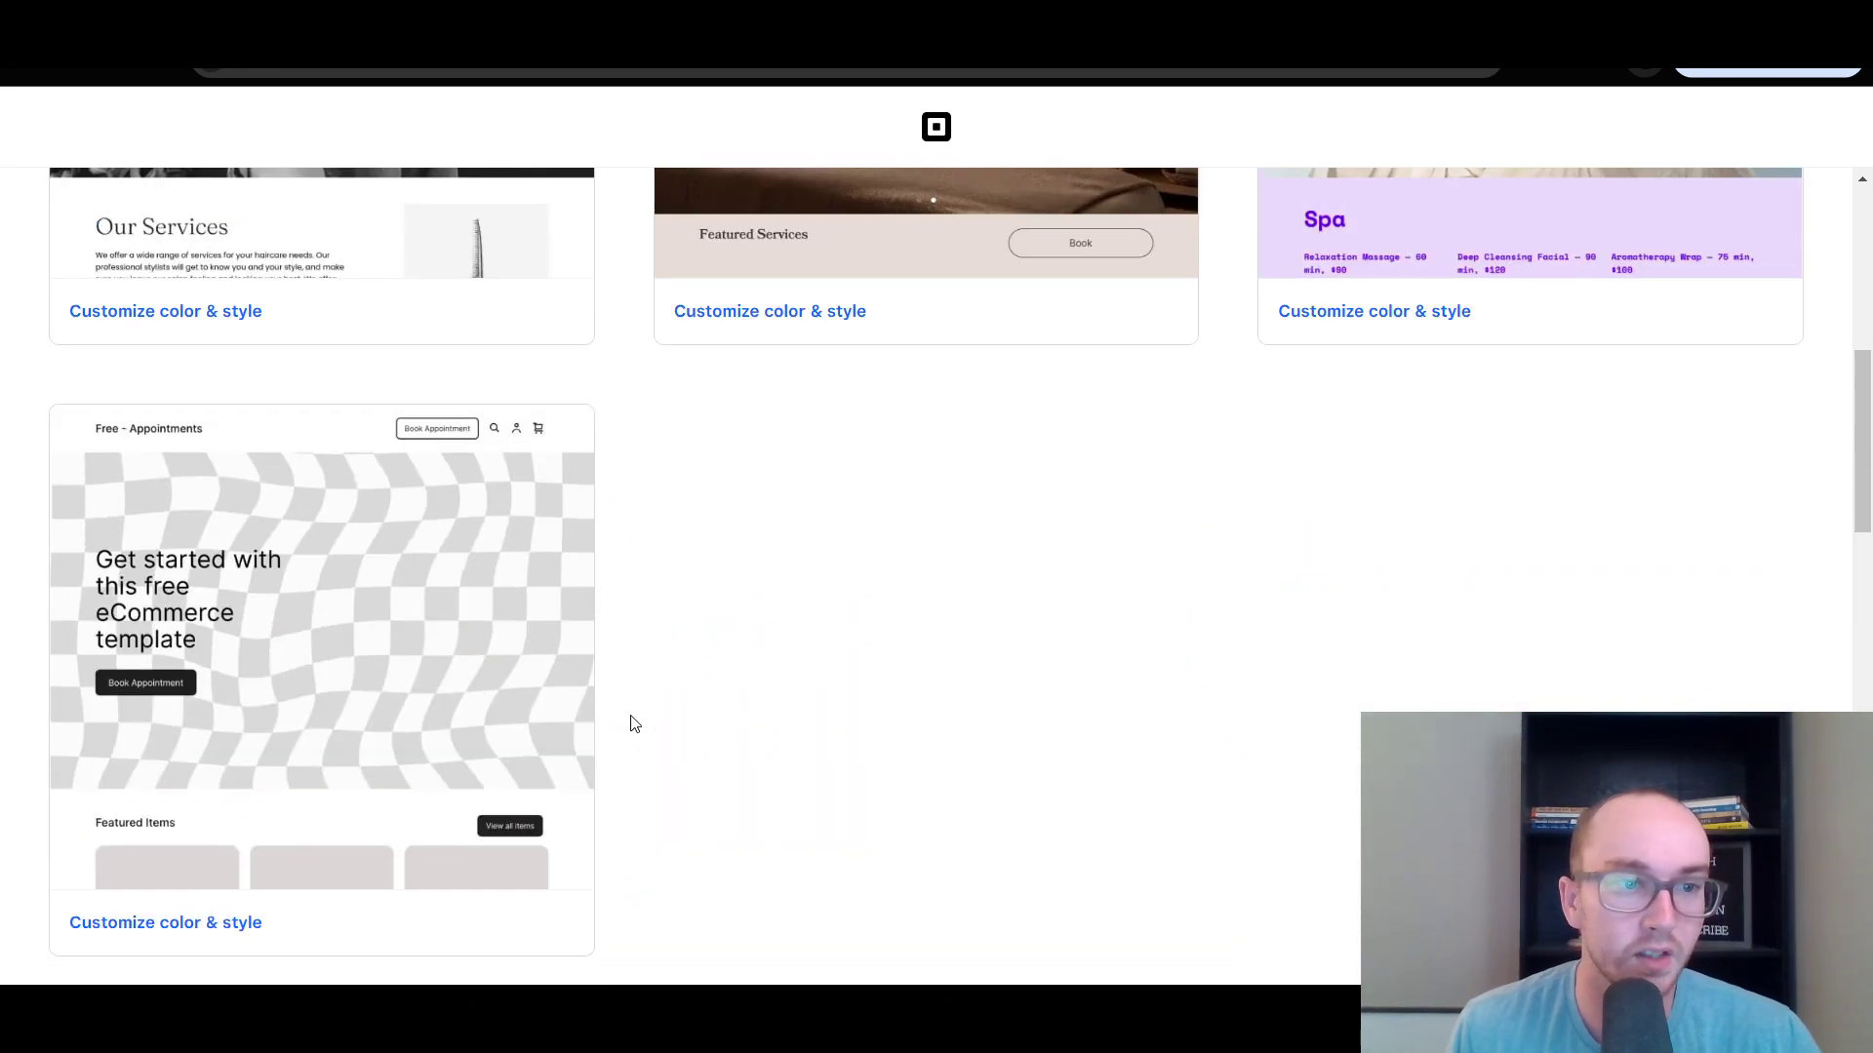
pyautogui.scroll(6, 630, 717)
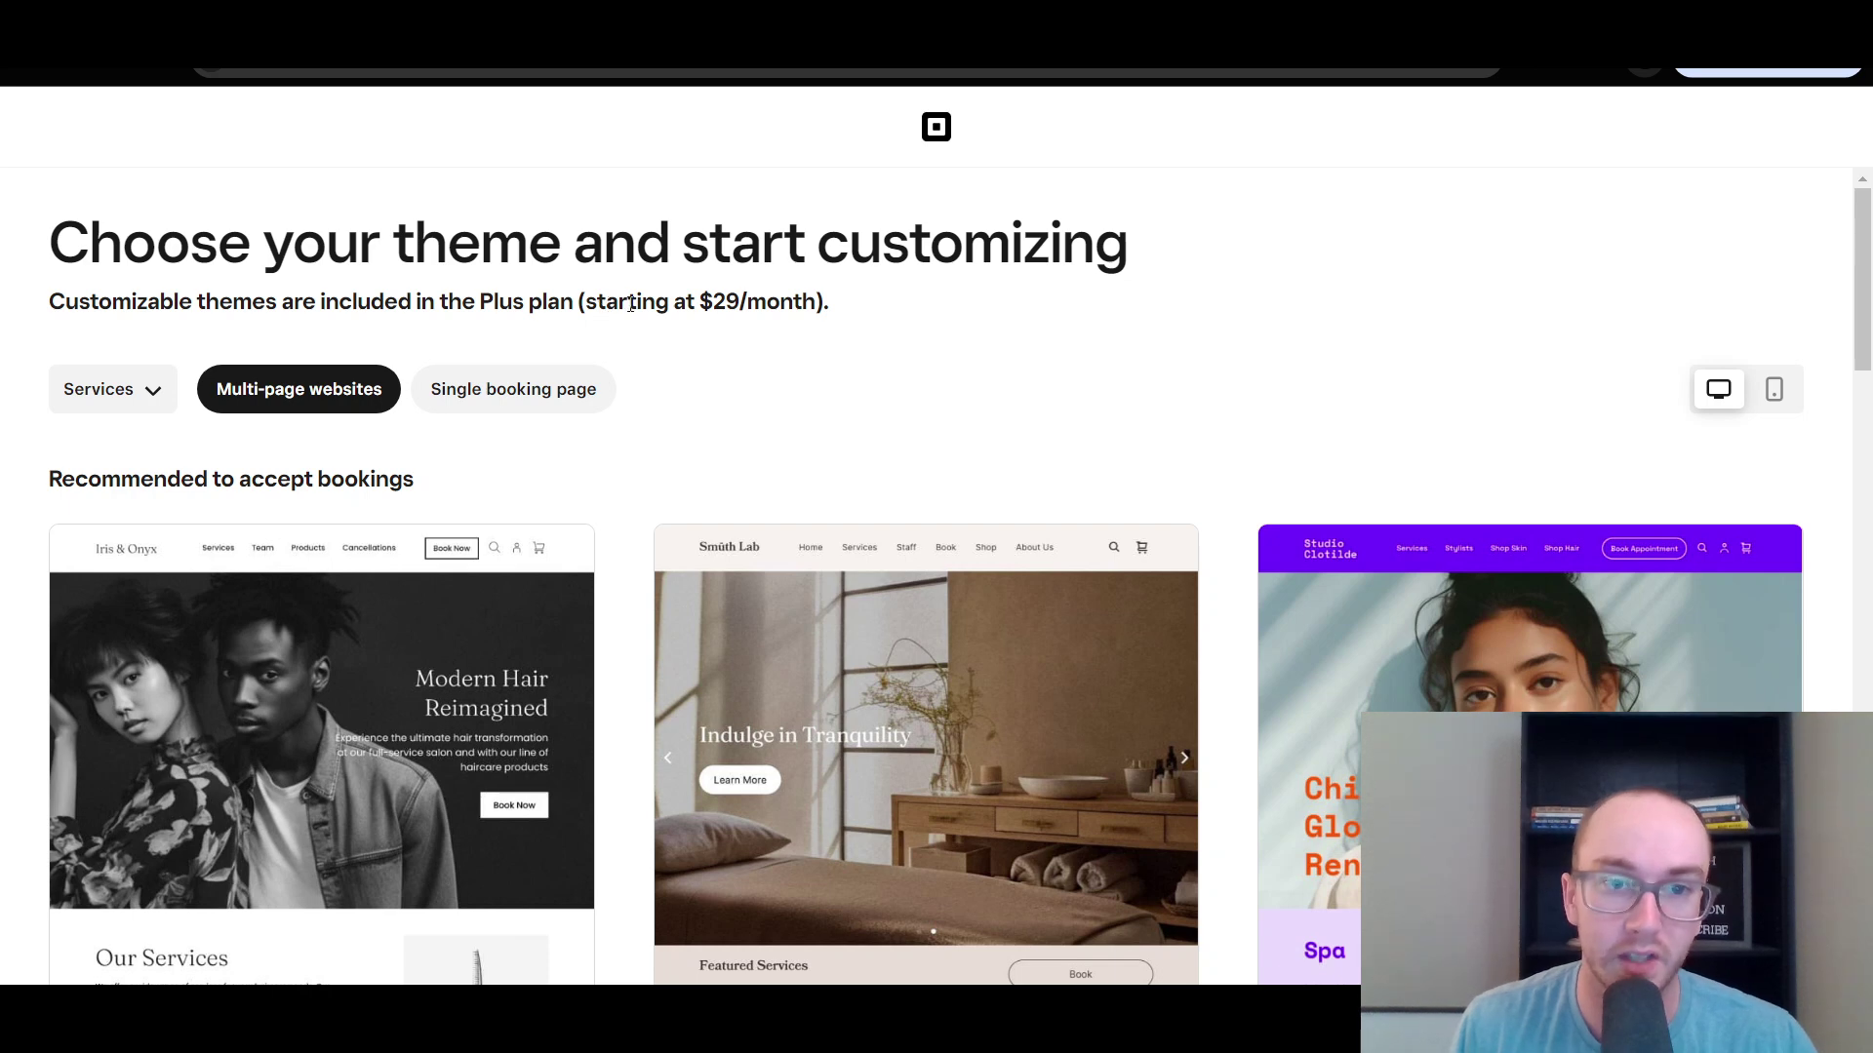
pyautogui.moveTo(605, 304); pyautogui.dragTo(750, 305)
pyautogui.click(740, 304)
pyautogui.doubleClick(719, 308)
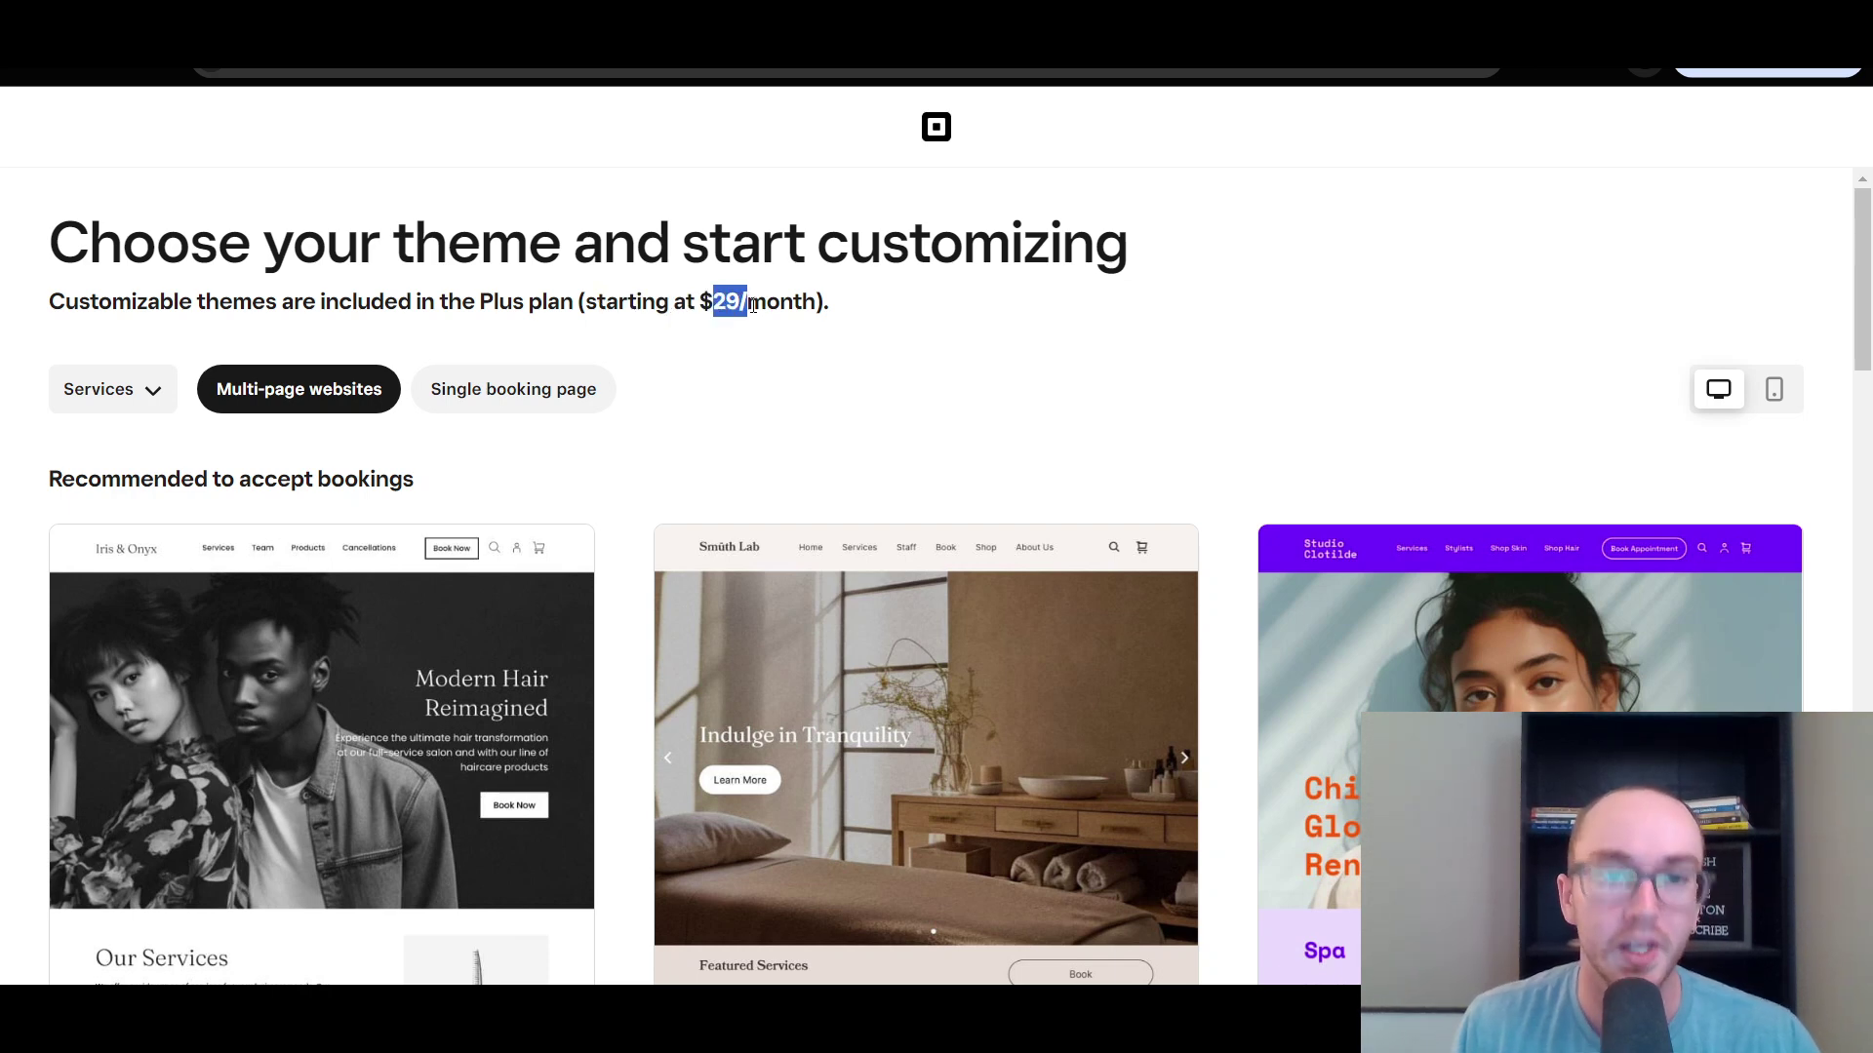
pyautogui.click(719, 309)
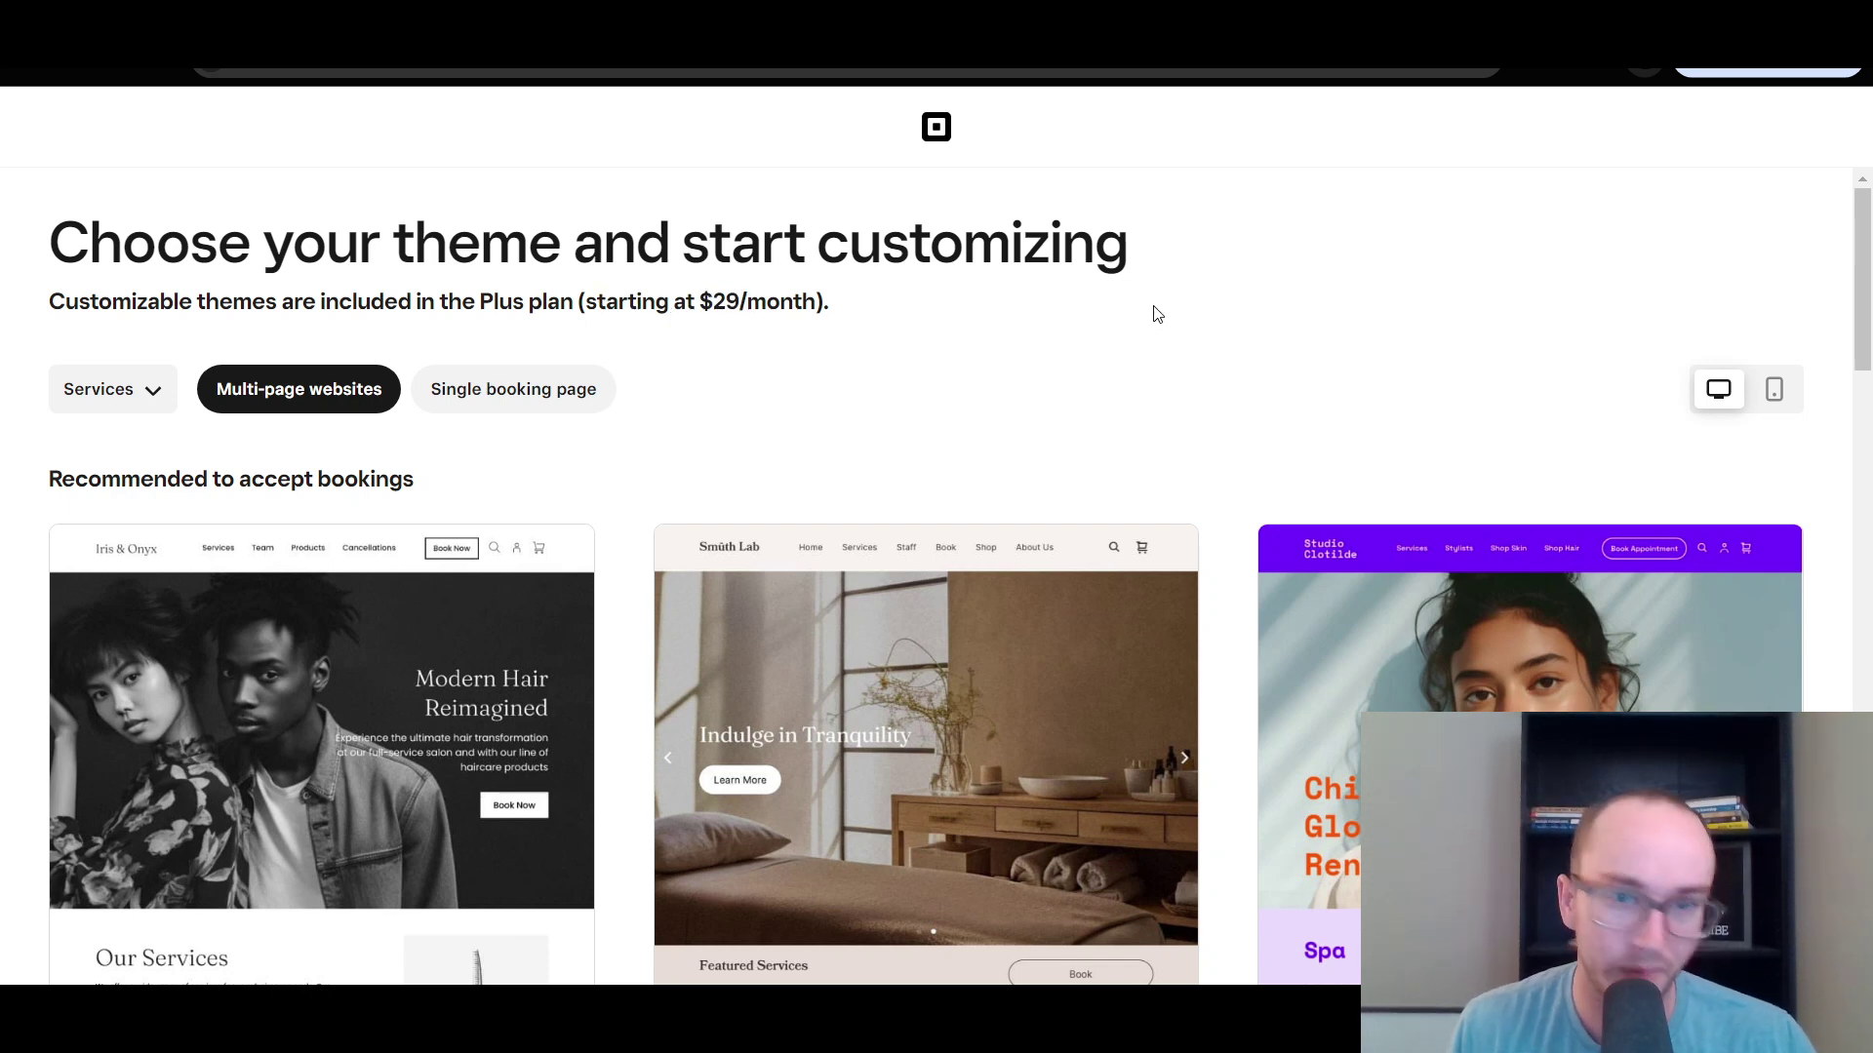
# Filter the themes to Single booking page and look over the available designs.
pyautogui.click(607, 390)
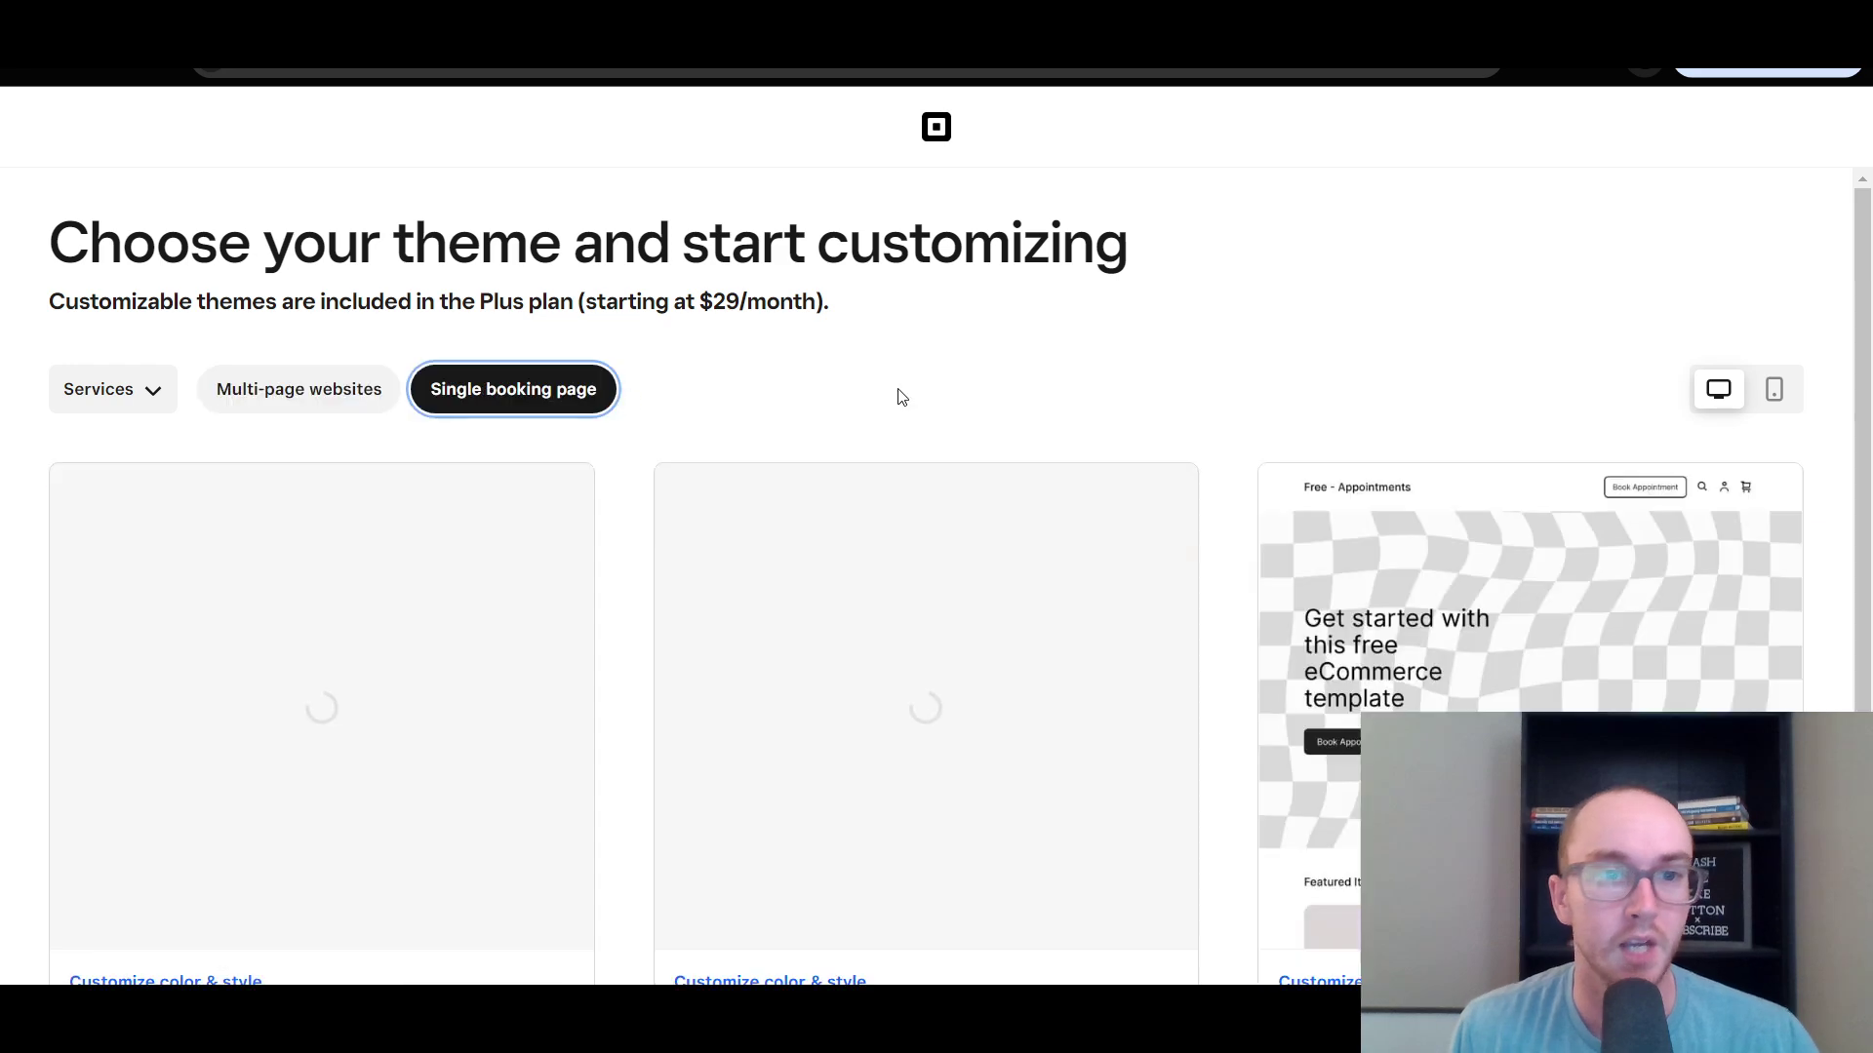
pyautogui.scroll(-1, 1315, 388)
pyautogui.scroll(-1, 1315, 388)
pyautogui.moveTo(1315, 390)
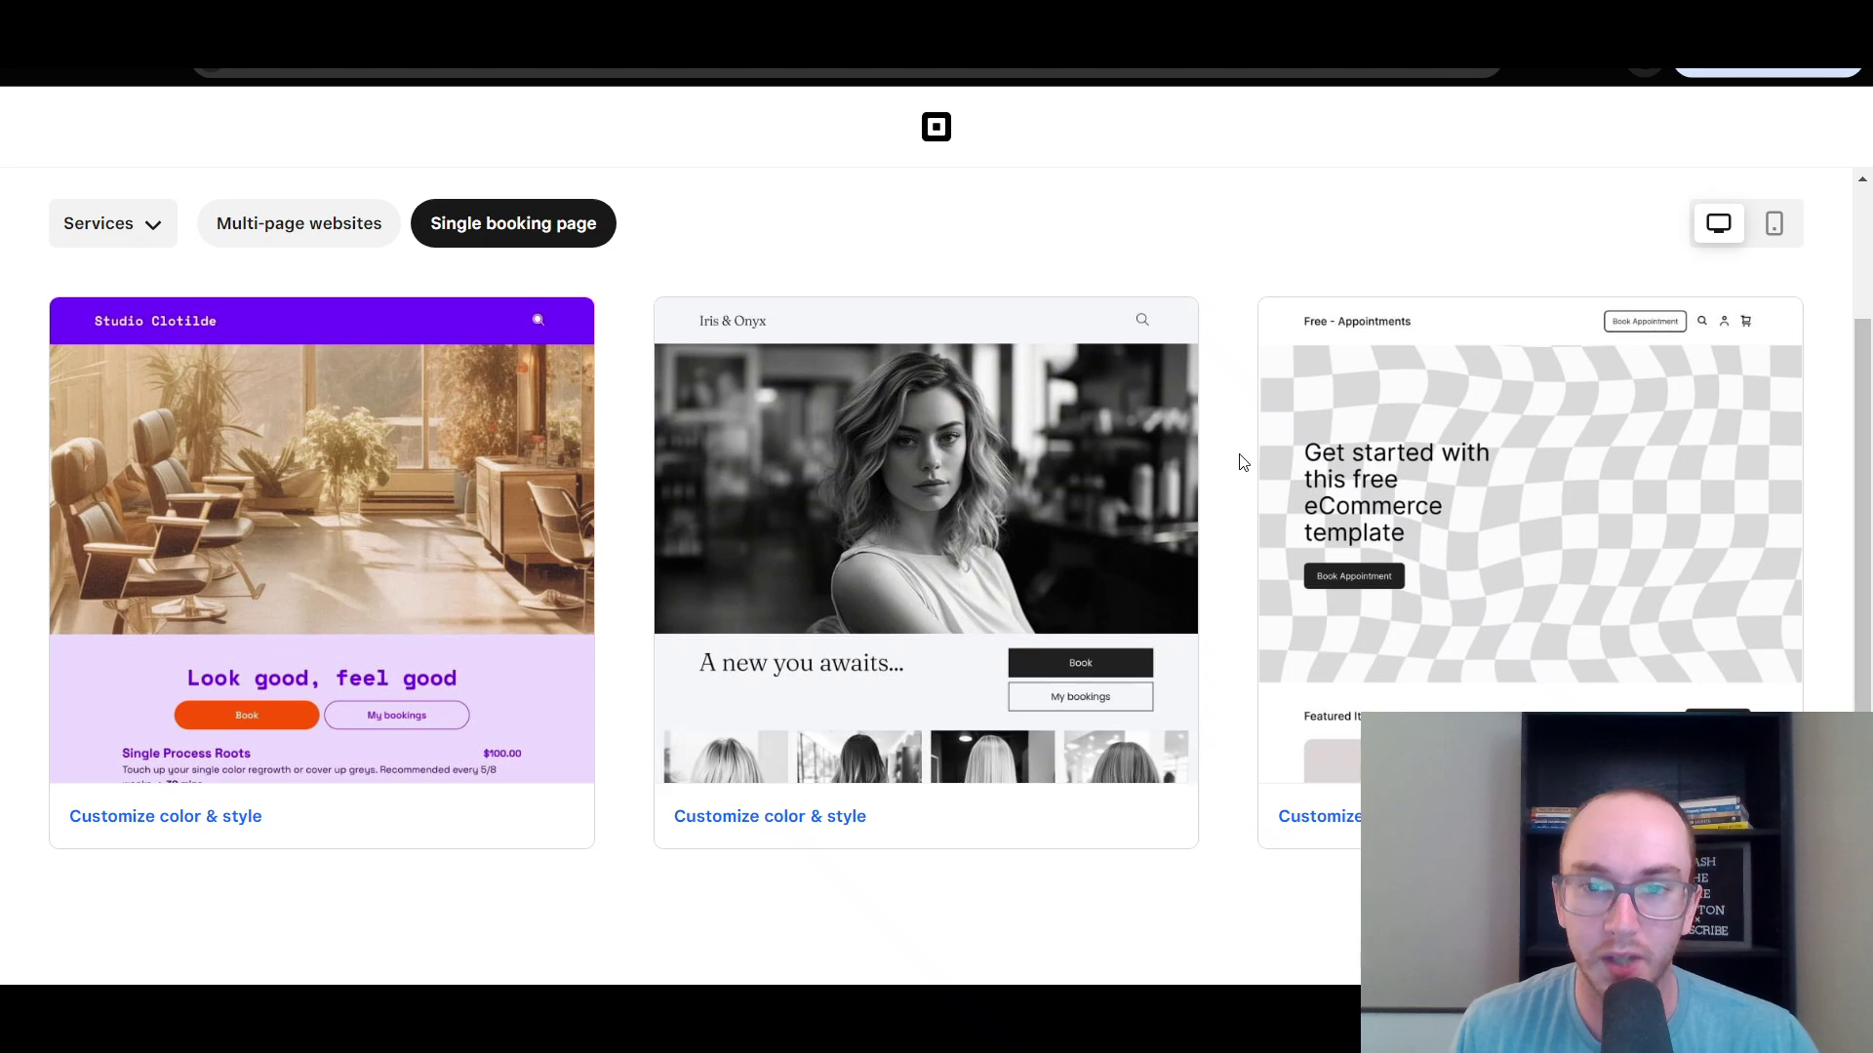
pyautogui.moveTo(1317, 478)
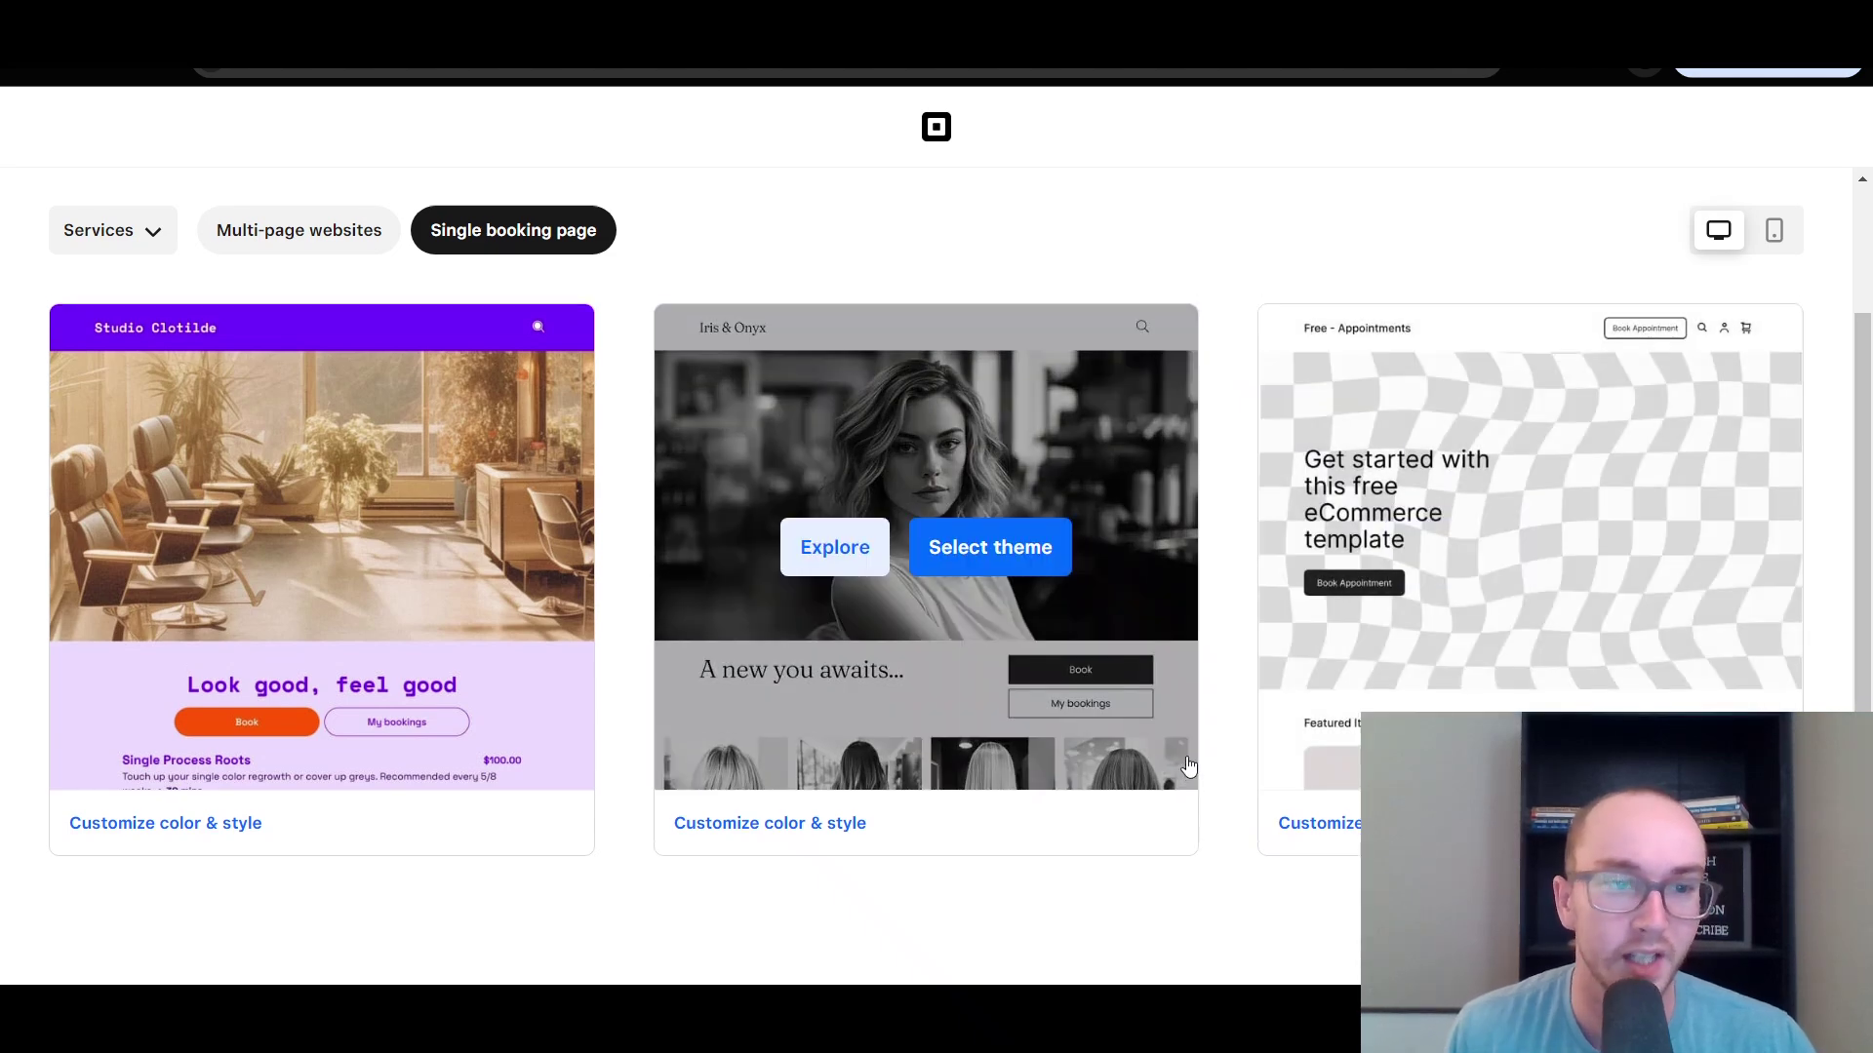
# Select the Free - Appointments theme, read the notice about AI-created imagery and start customizing the theme.
pyautogui.scroll(2, 926, 547)
pyautogui.click(1600, 703)
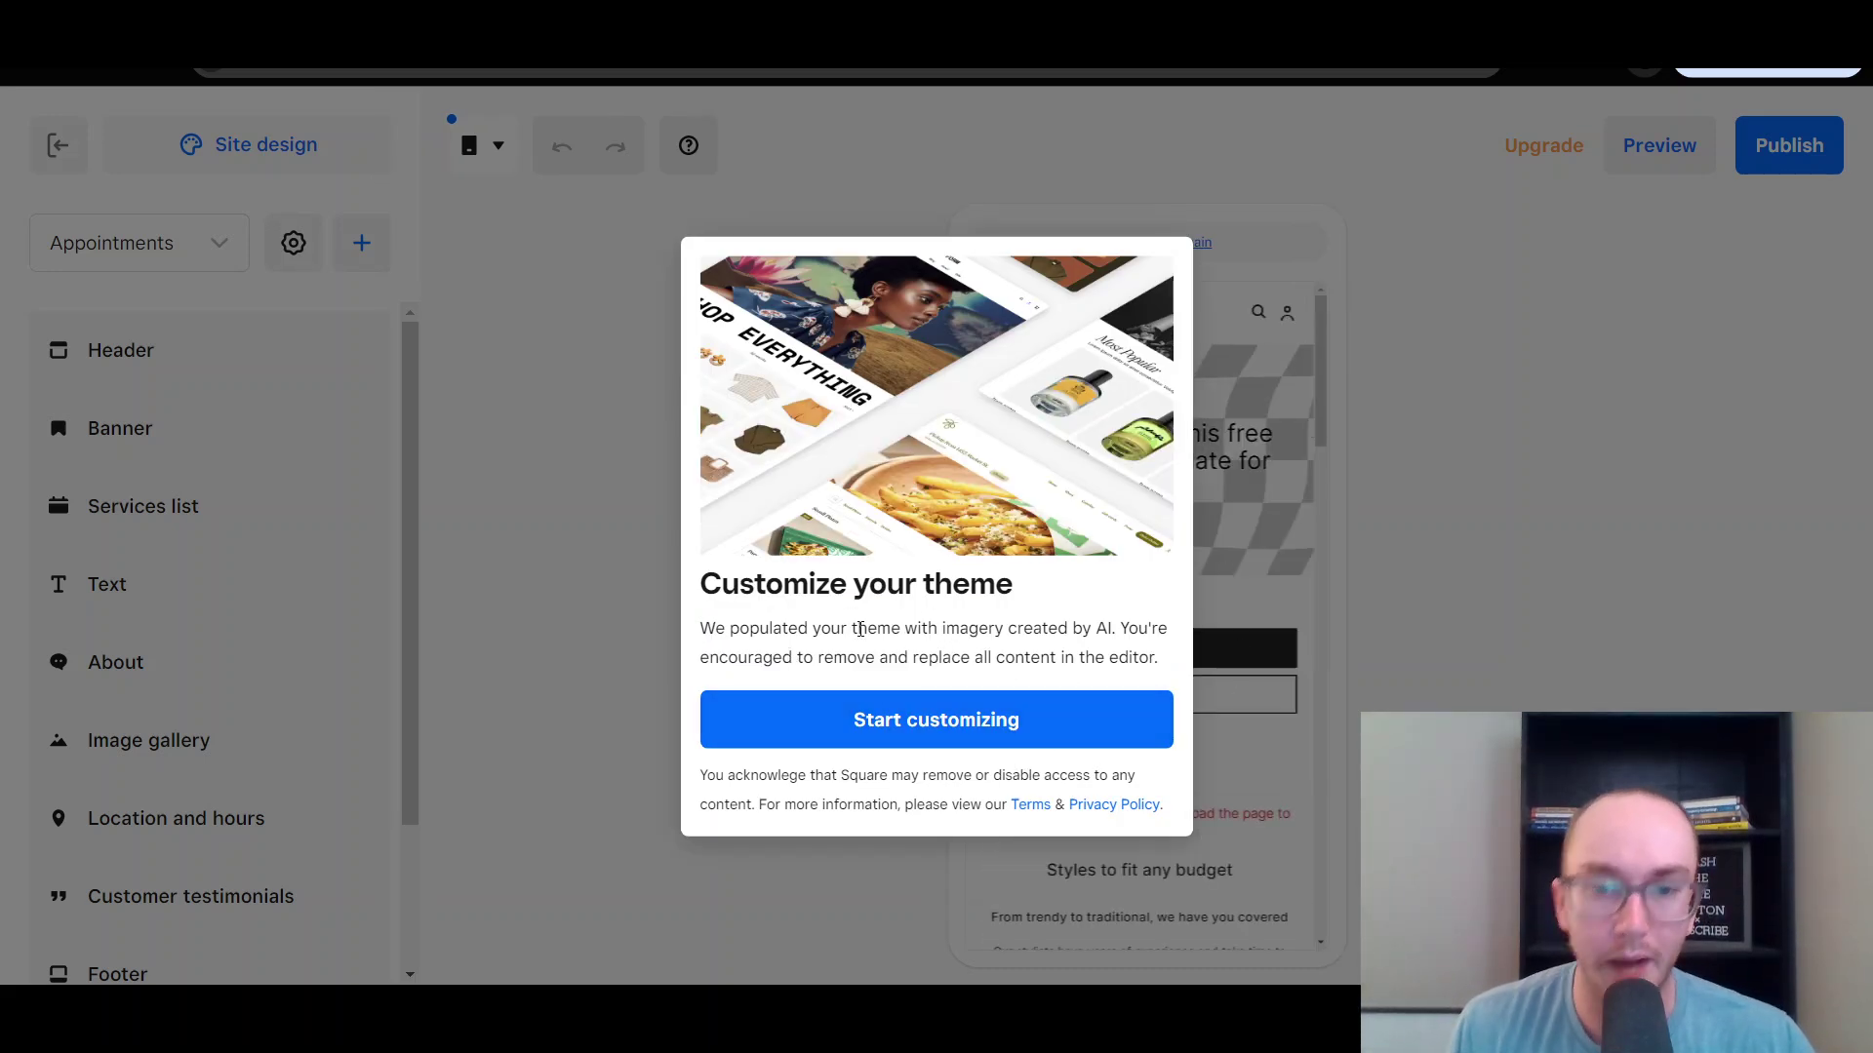
pyautogui.moveTo(736, 627); pyautogui.dragTo(1037, 629)
pyautogui.click(979, 652)
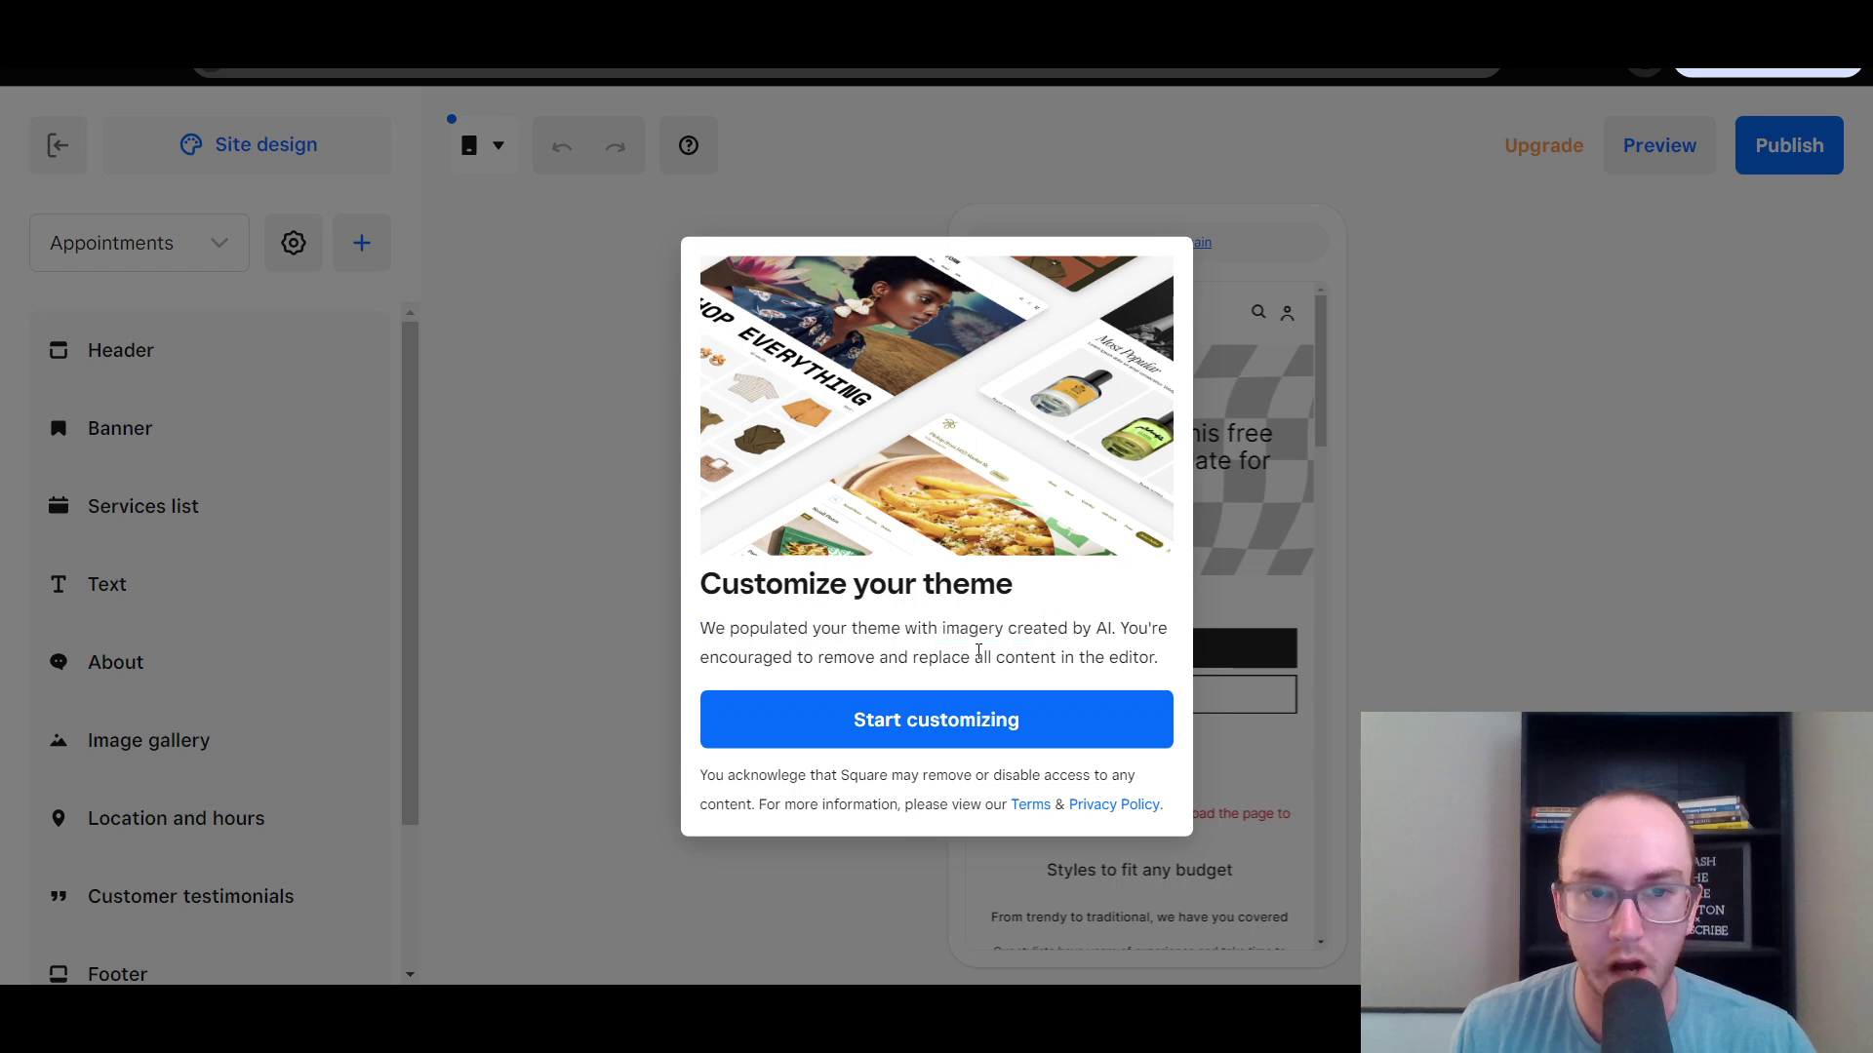
pyautogui.click(1082, 651)
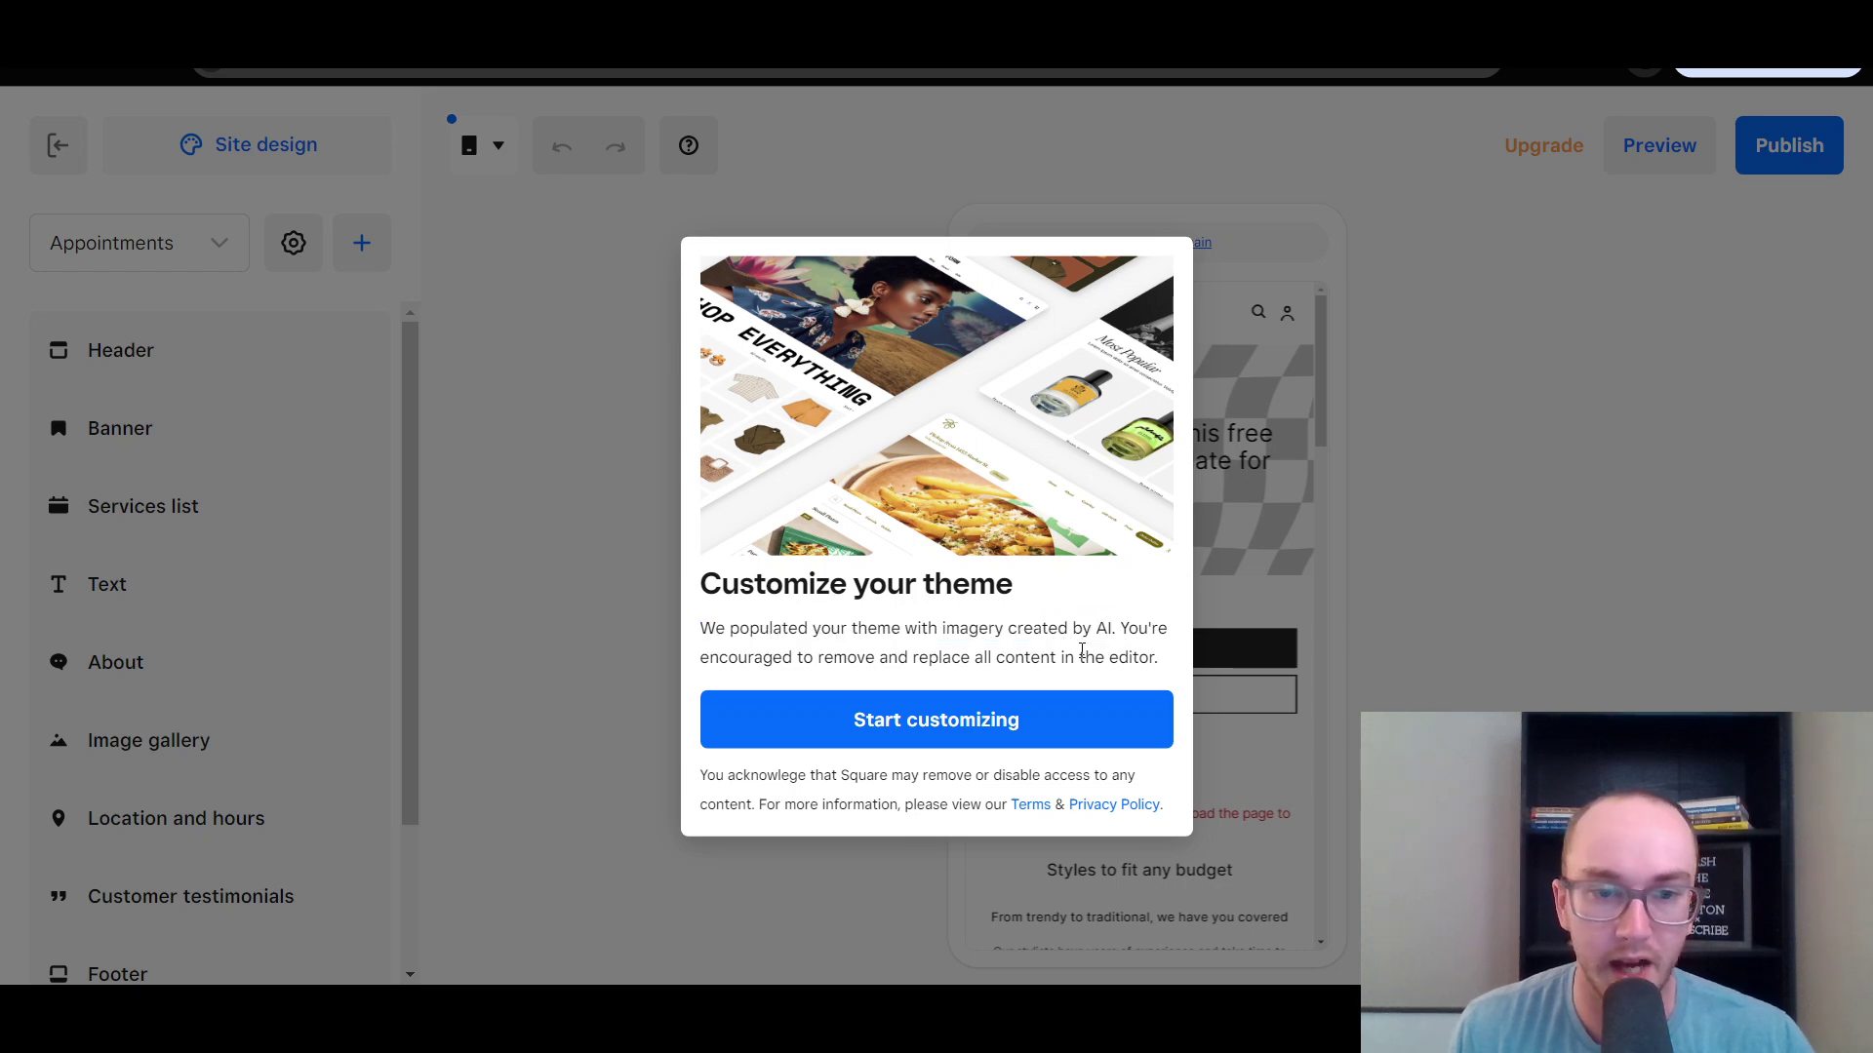
pyautogui.doubleClick(1020, 655)
pyautogui.click(1019, 657)
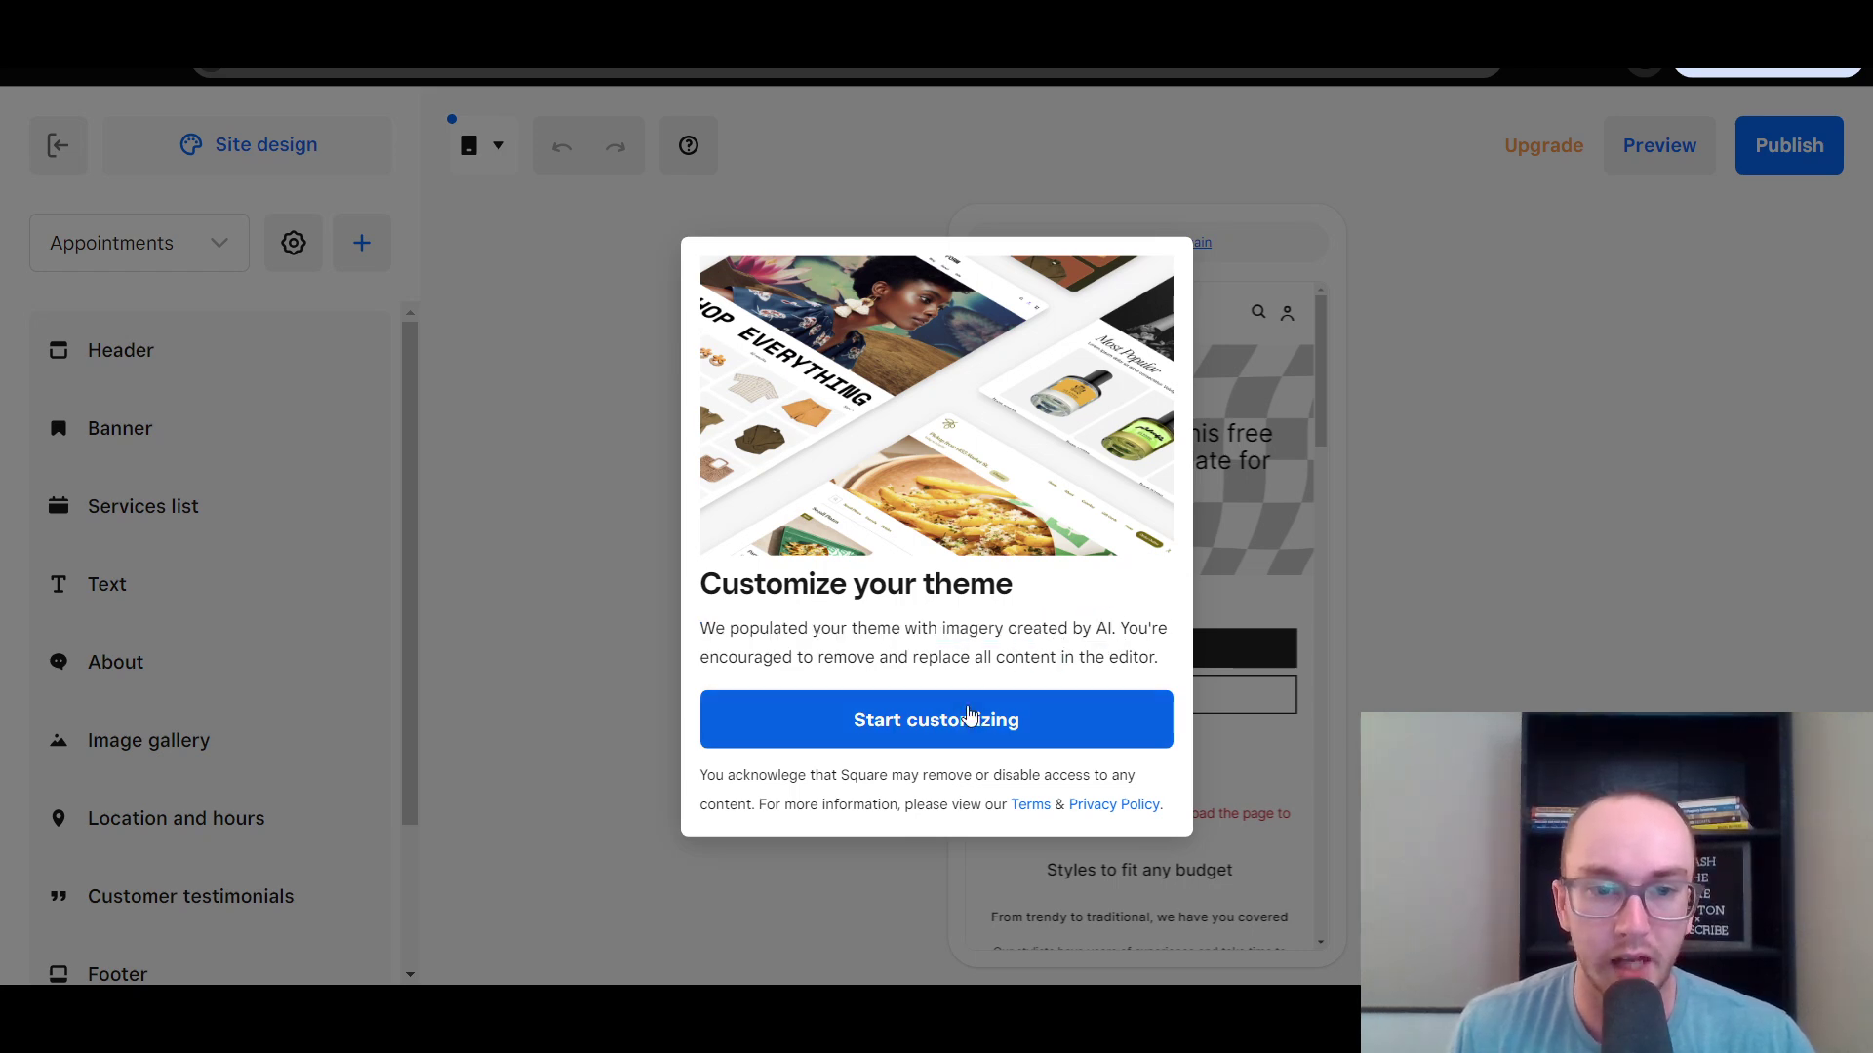
pyautogui.click(912, 722)
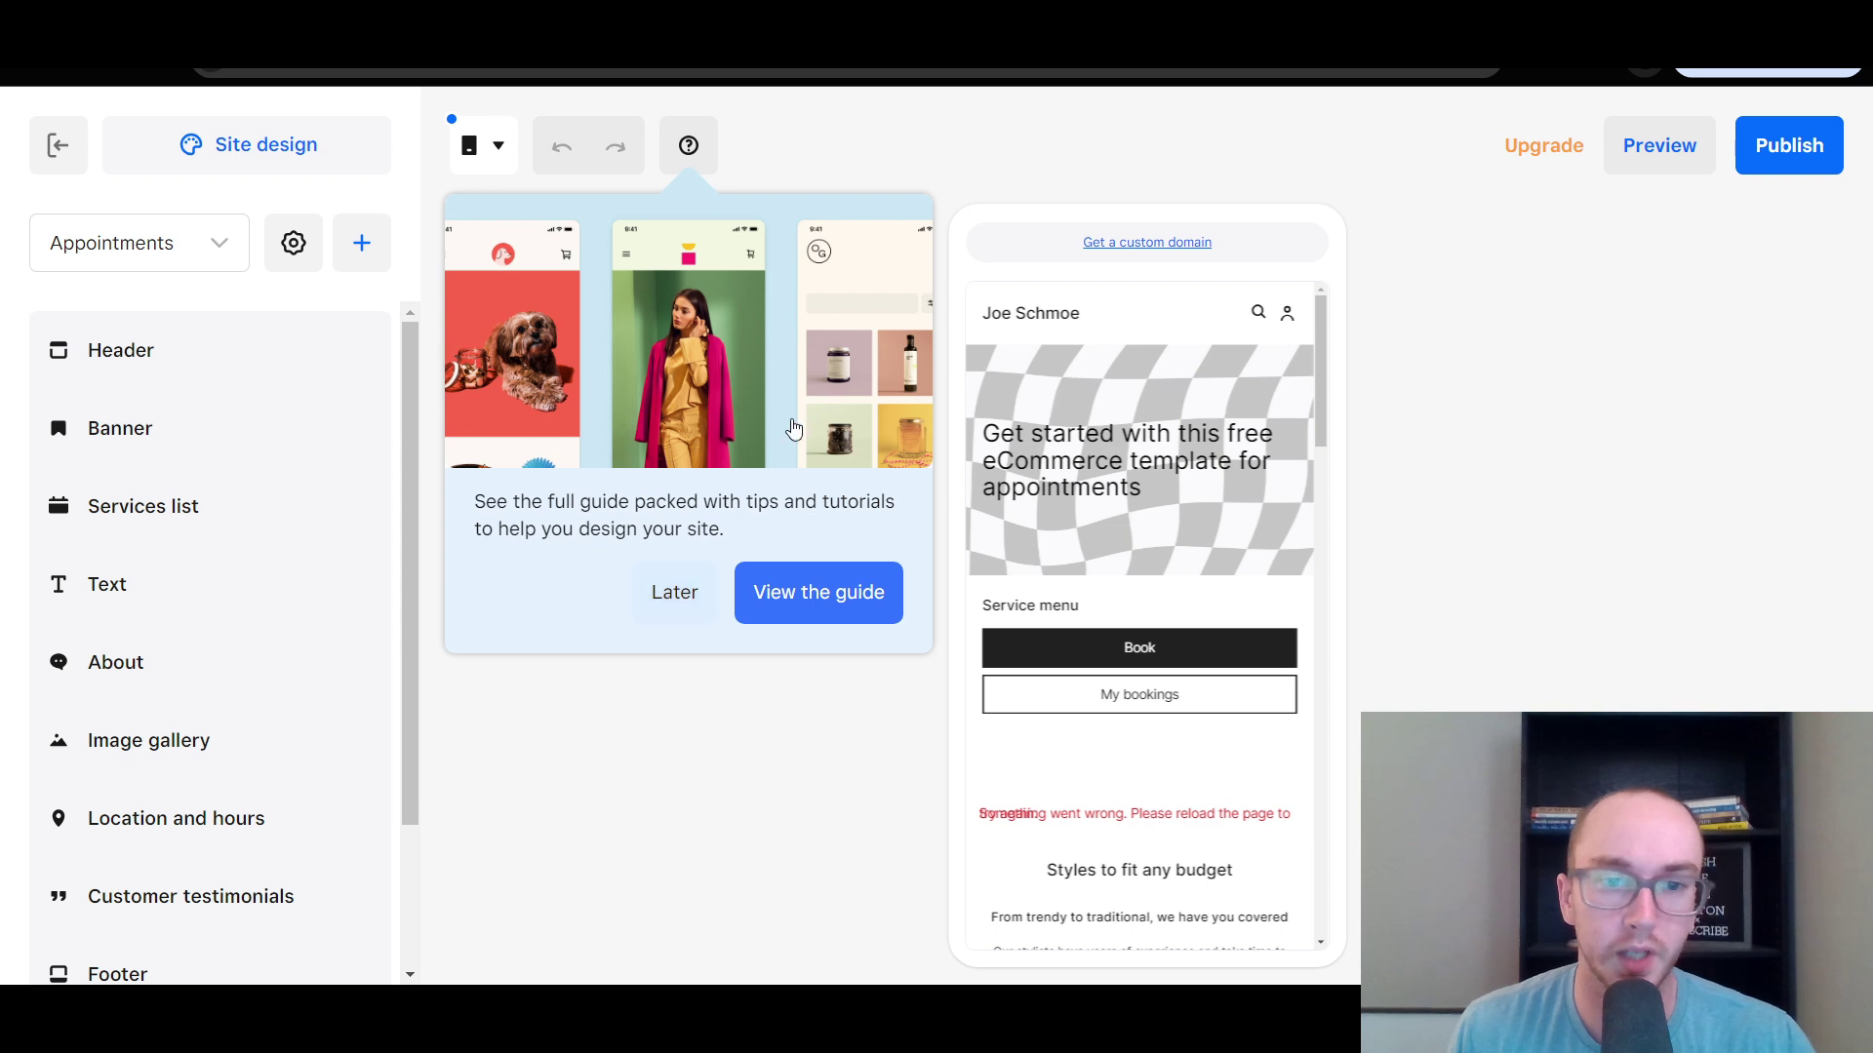
# Postpone the design guide and look through the Appointments page's sections from Header to Footer.
pyautogui.click(668, 621)
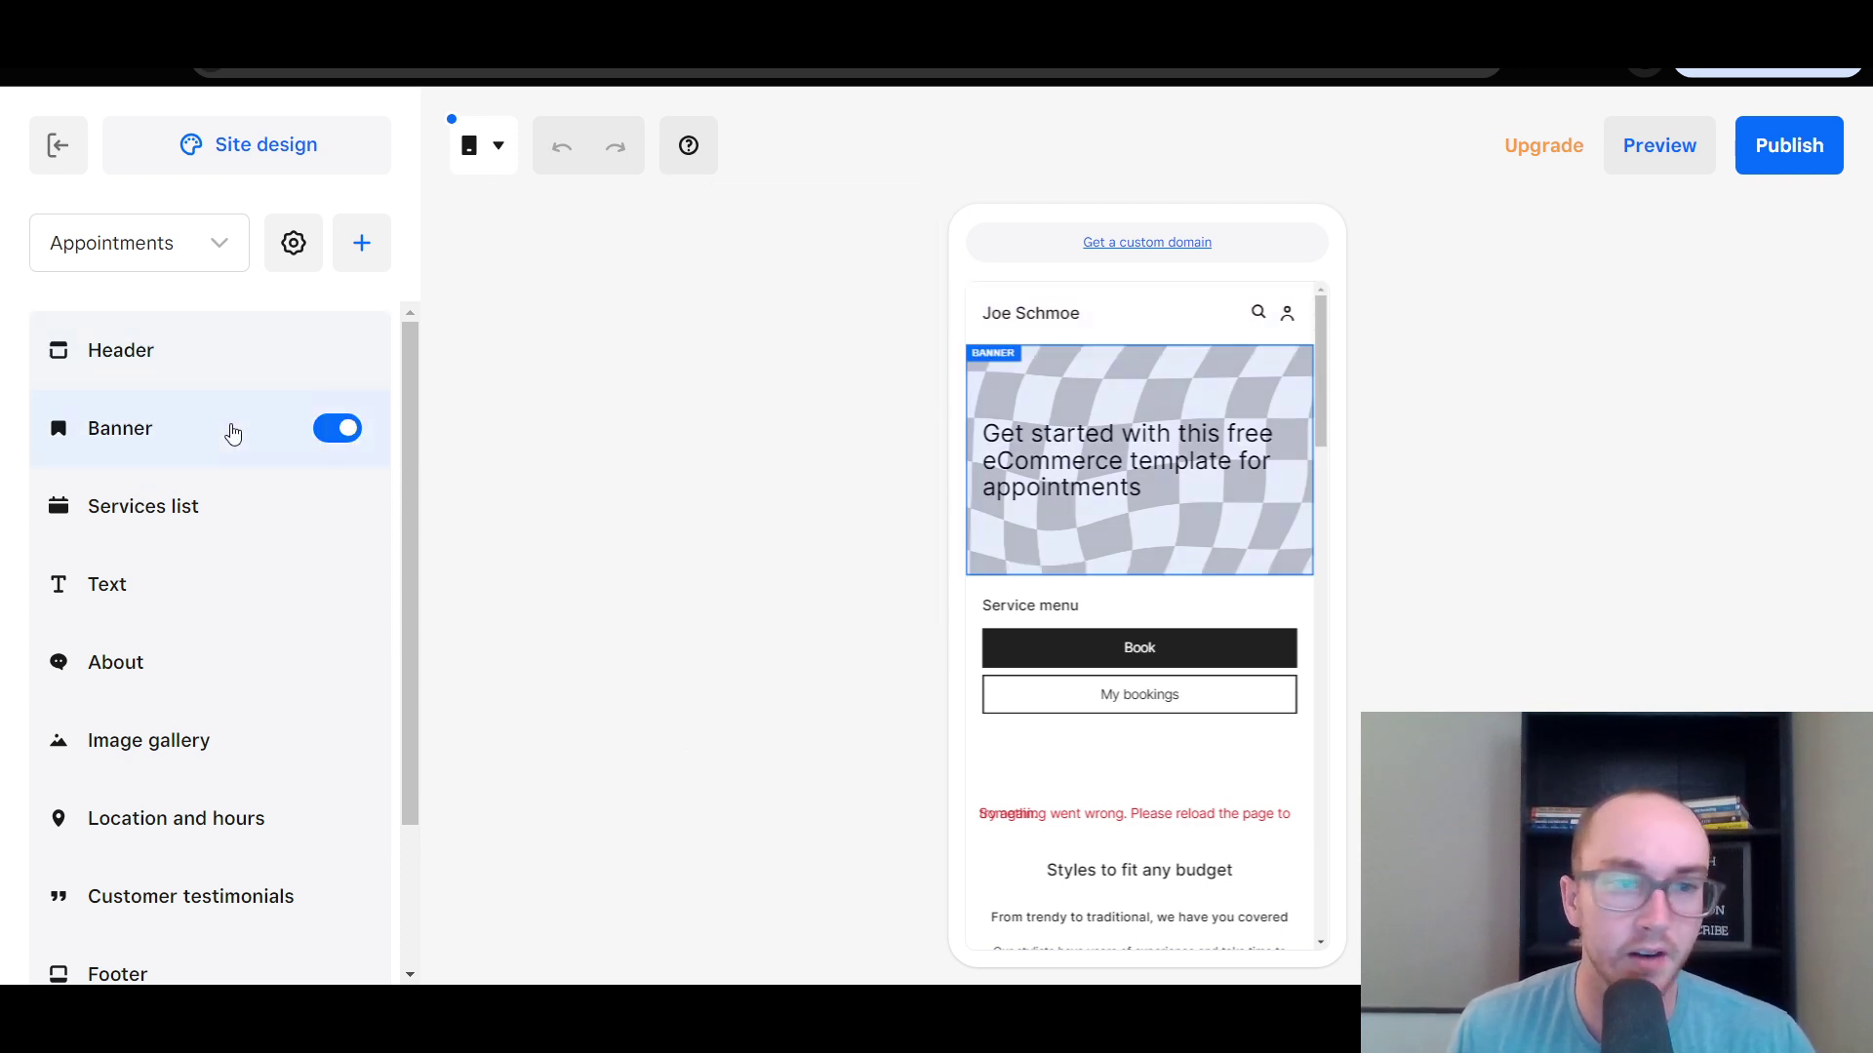
pyautogui.scroll(-1, 214, 751)
pyautogui.scroll(-1, 244, 858)
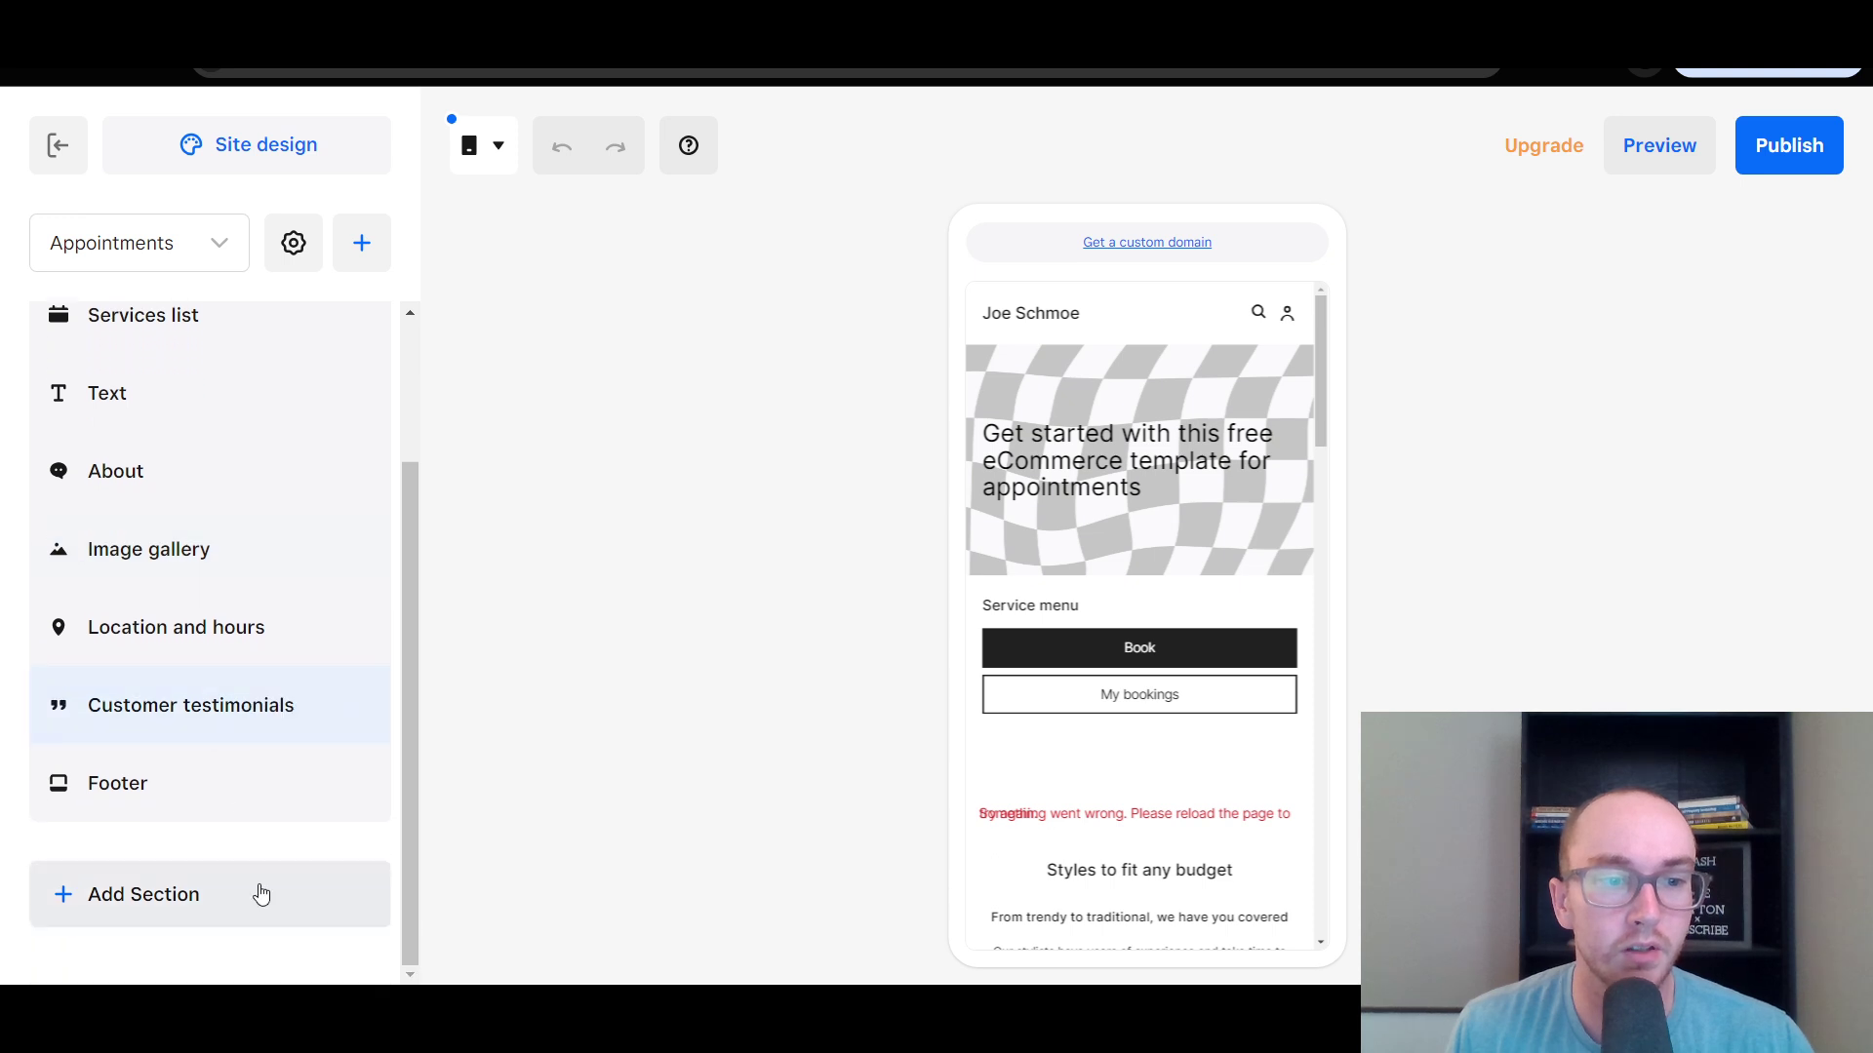
pyautogui.scroll(3, 260, 859)
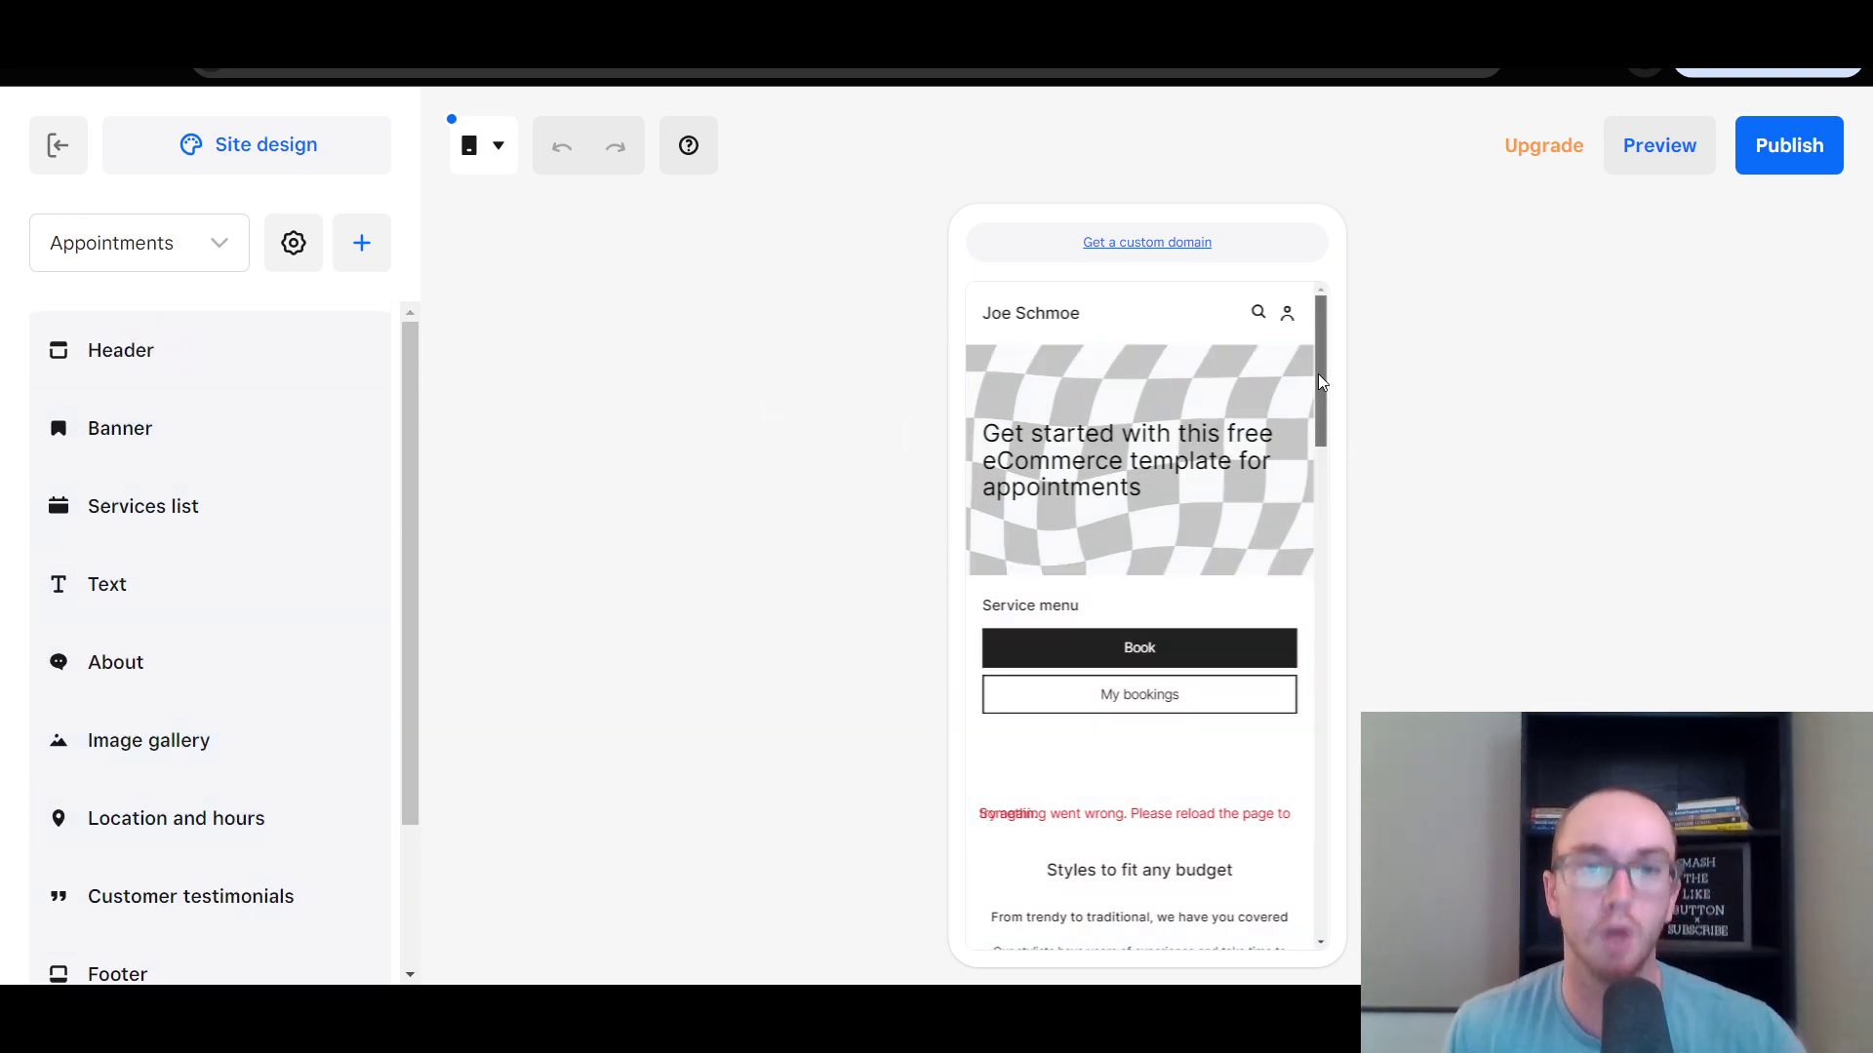
pyautogui.moveTo(1318, 375); pyautogui.dragTo(1469, 232)
# Switch the site preview to Desktop and examine the whole page from the banner to the footer.
pyautogui.click(483, 145)
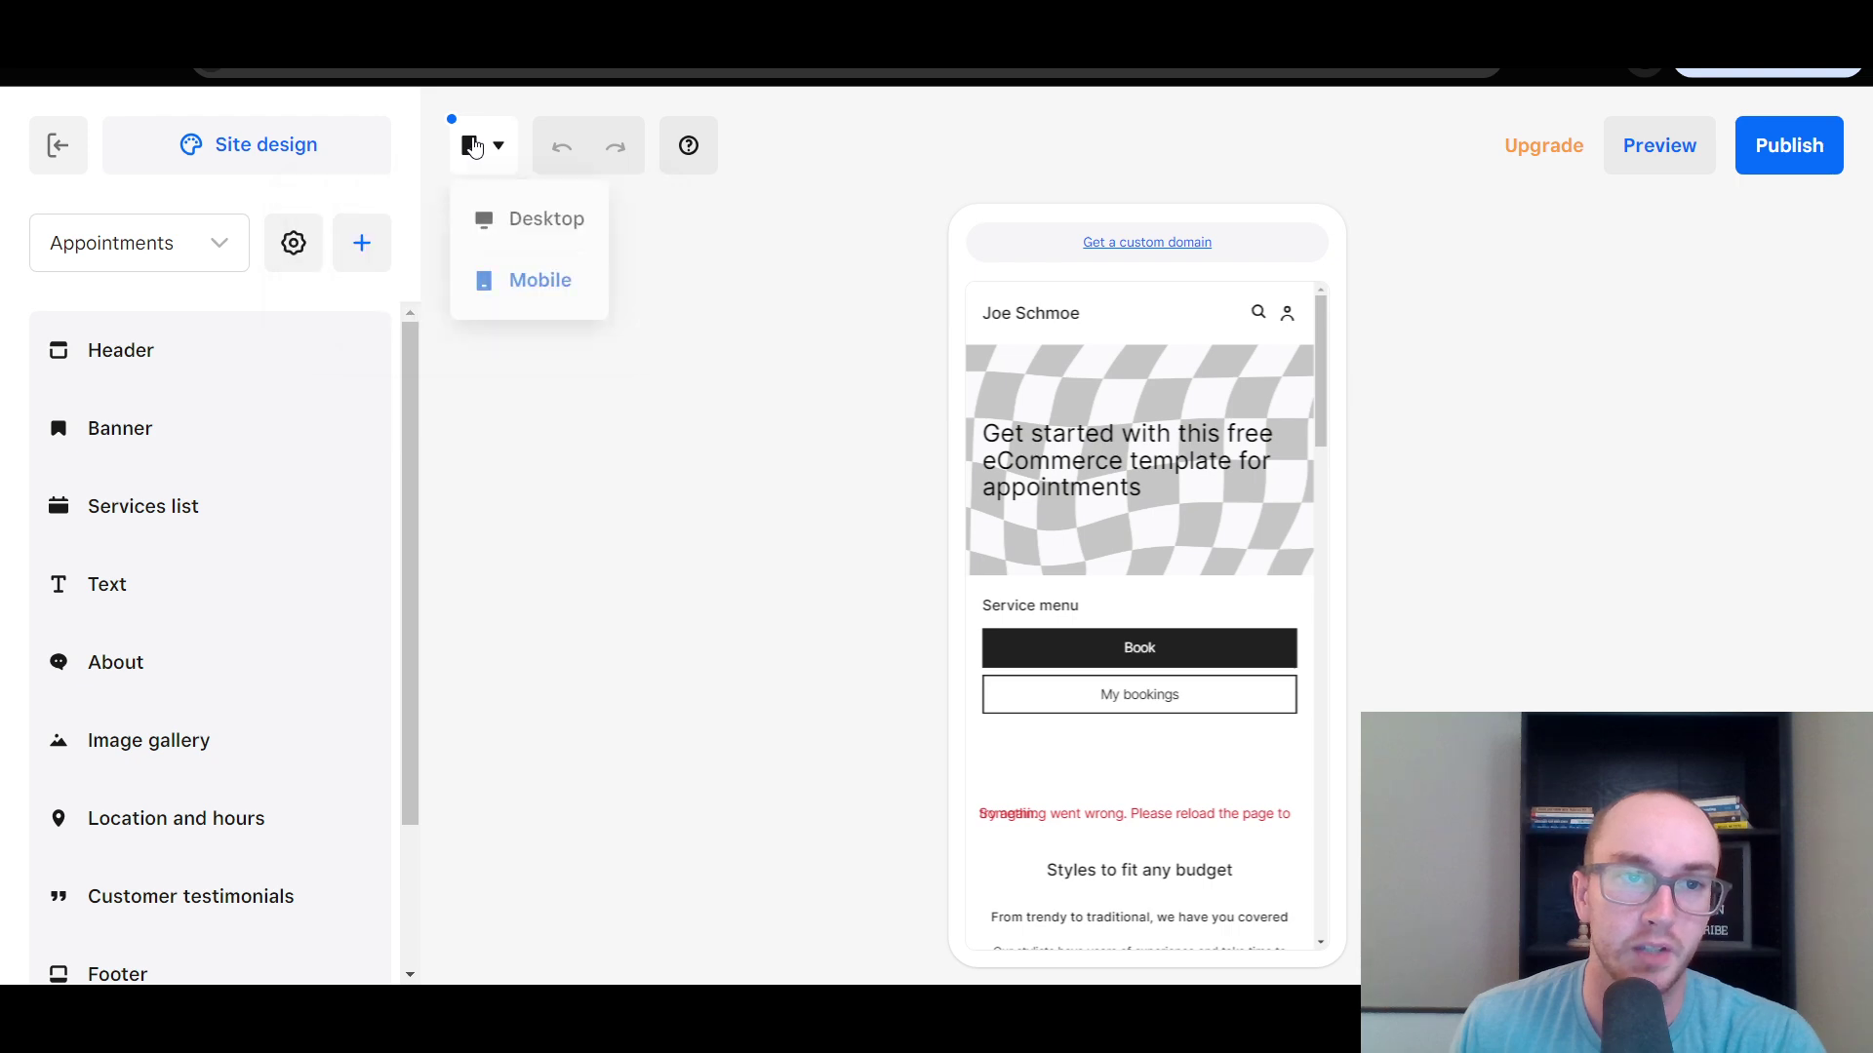
pyautogui.click(514, 214)
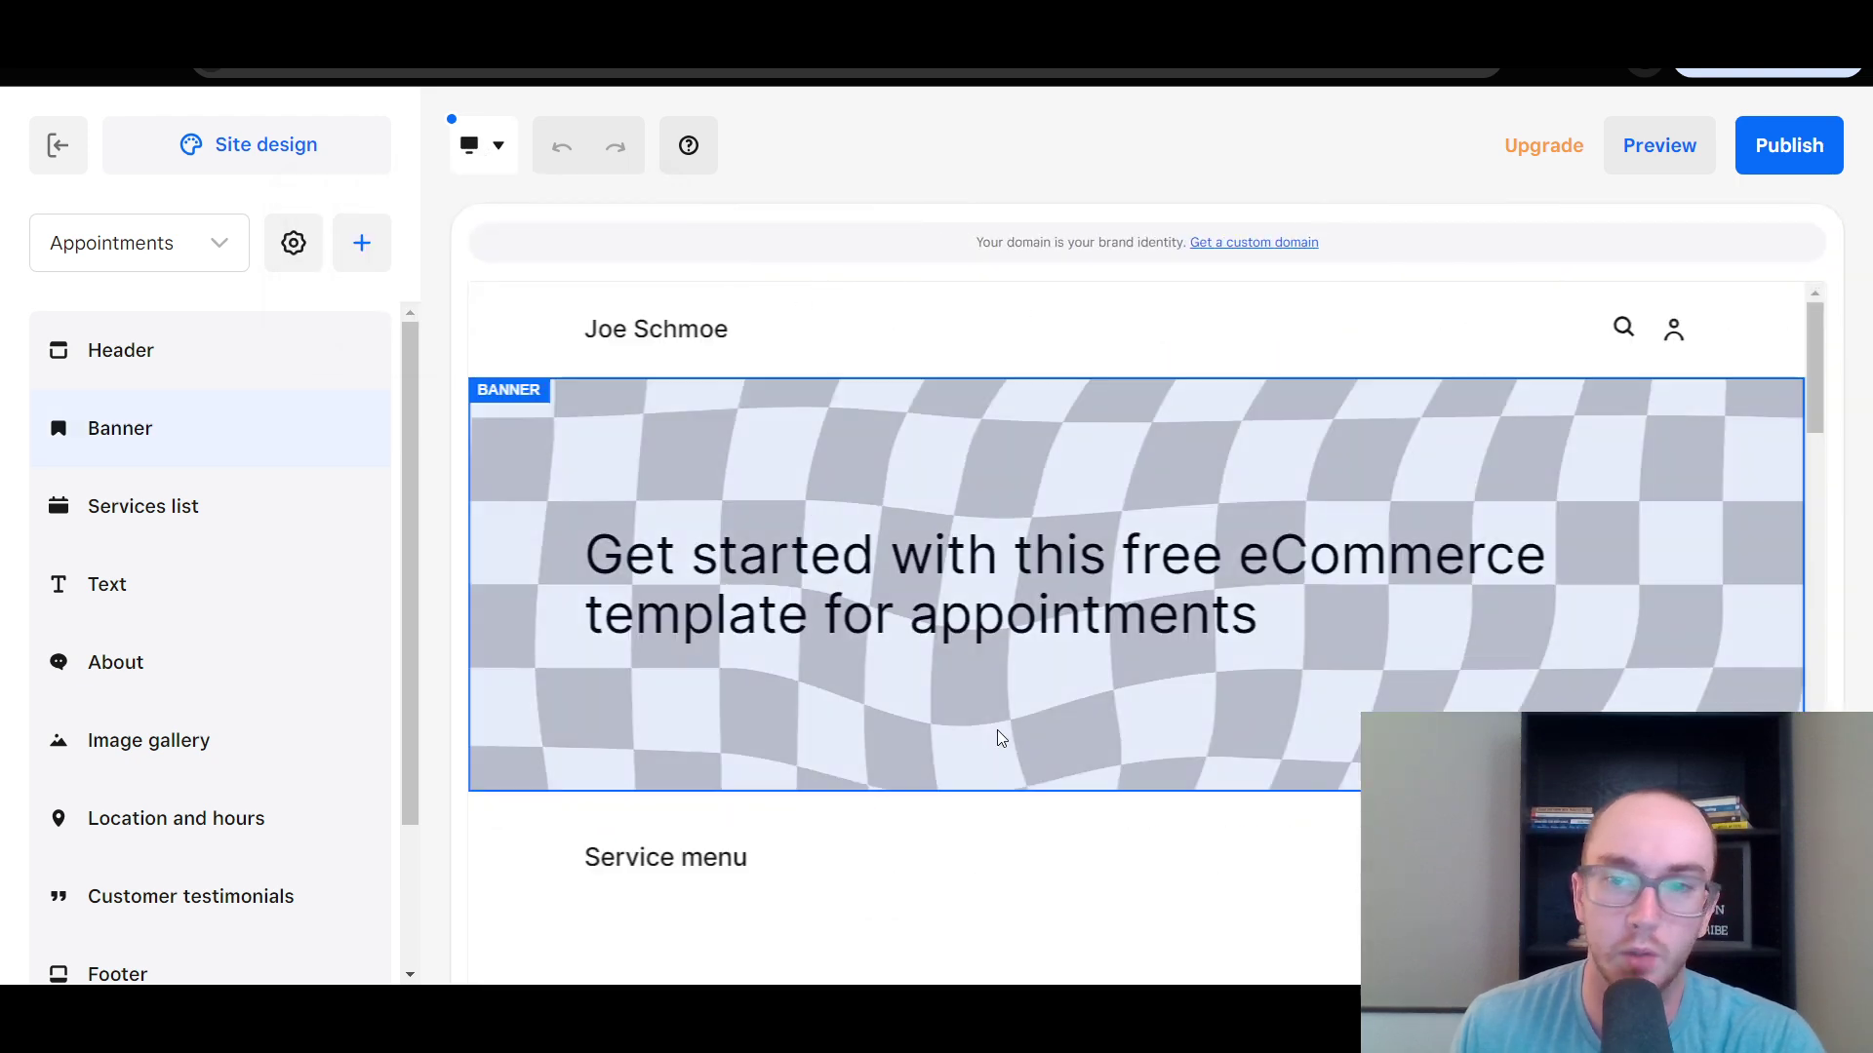
pyautogui.scroll(-5, 990, 726)
pyautogui.scroll(5, 1151, 786)
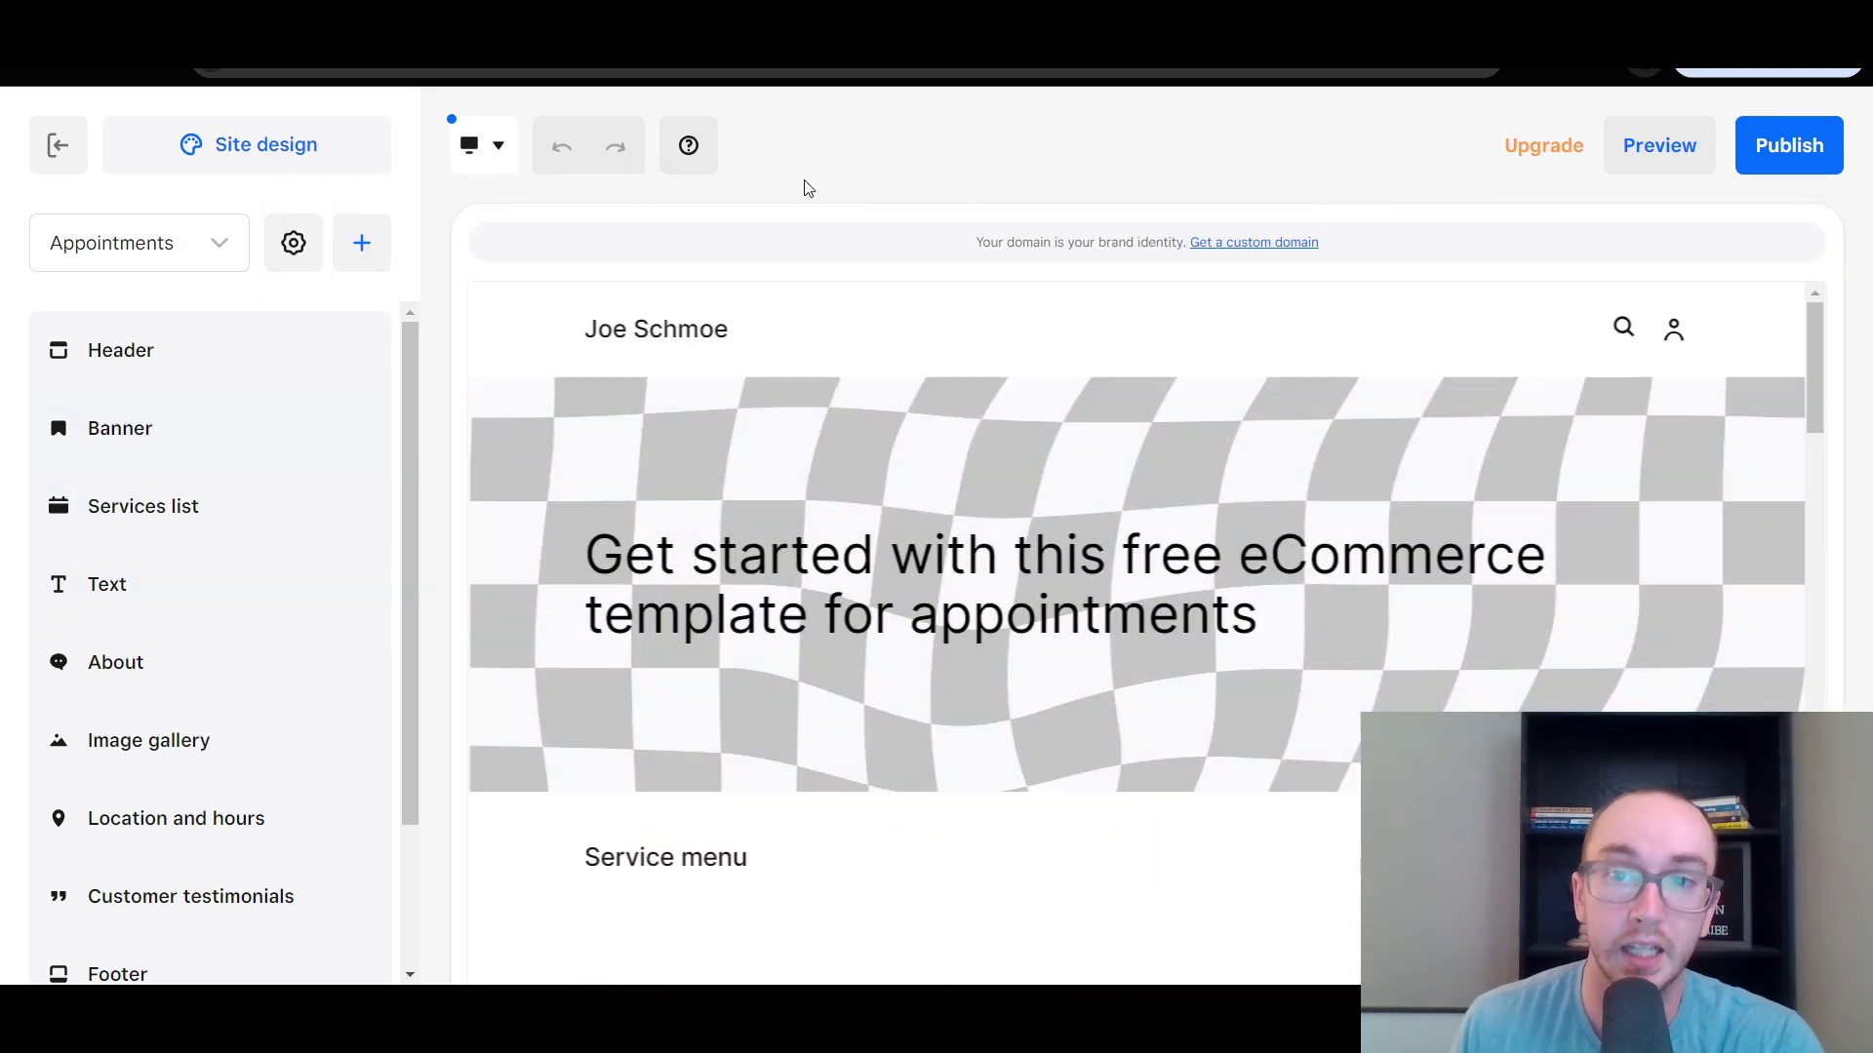
pyautogui.scroll(-5, 751, 583)
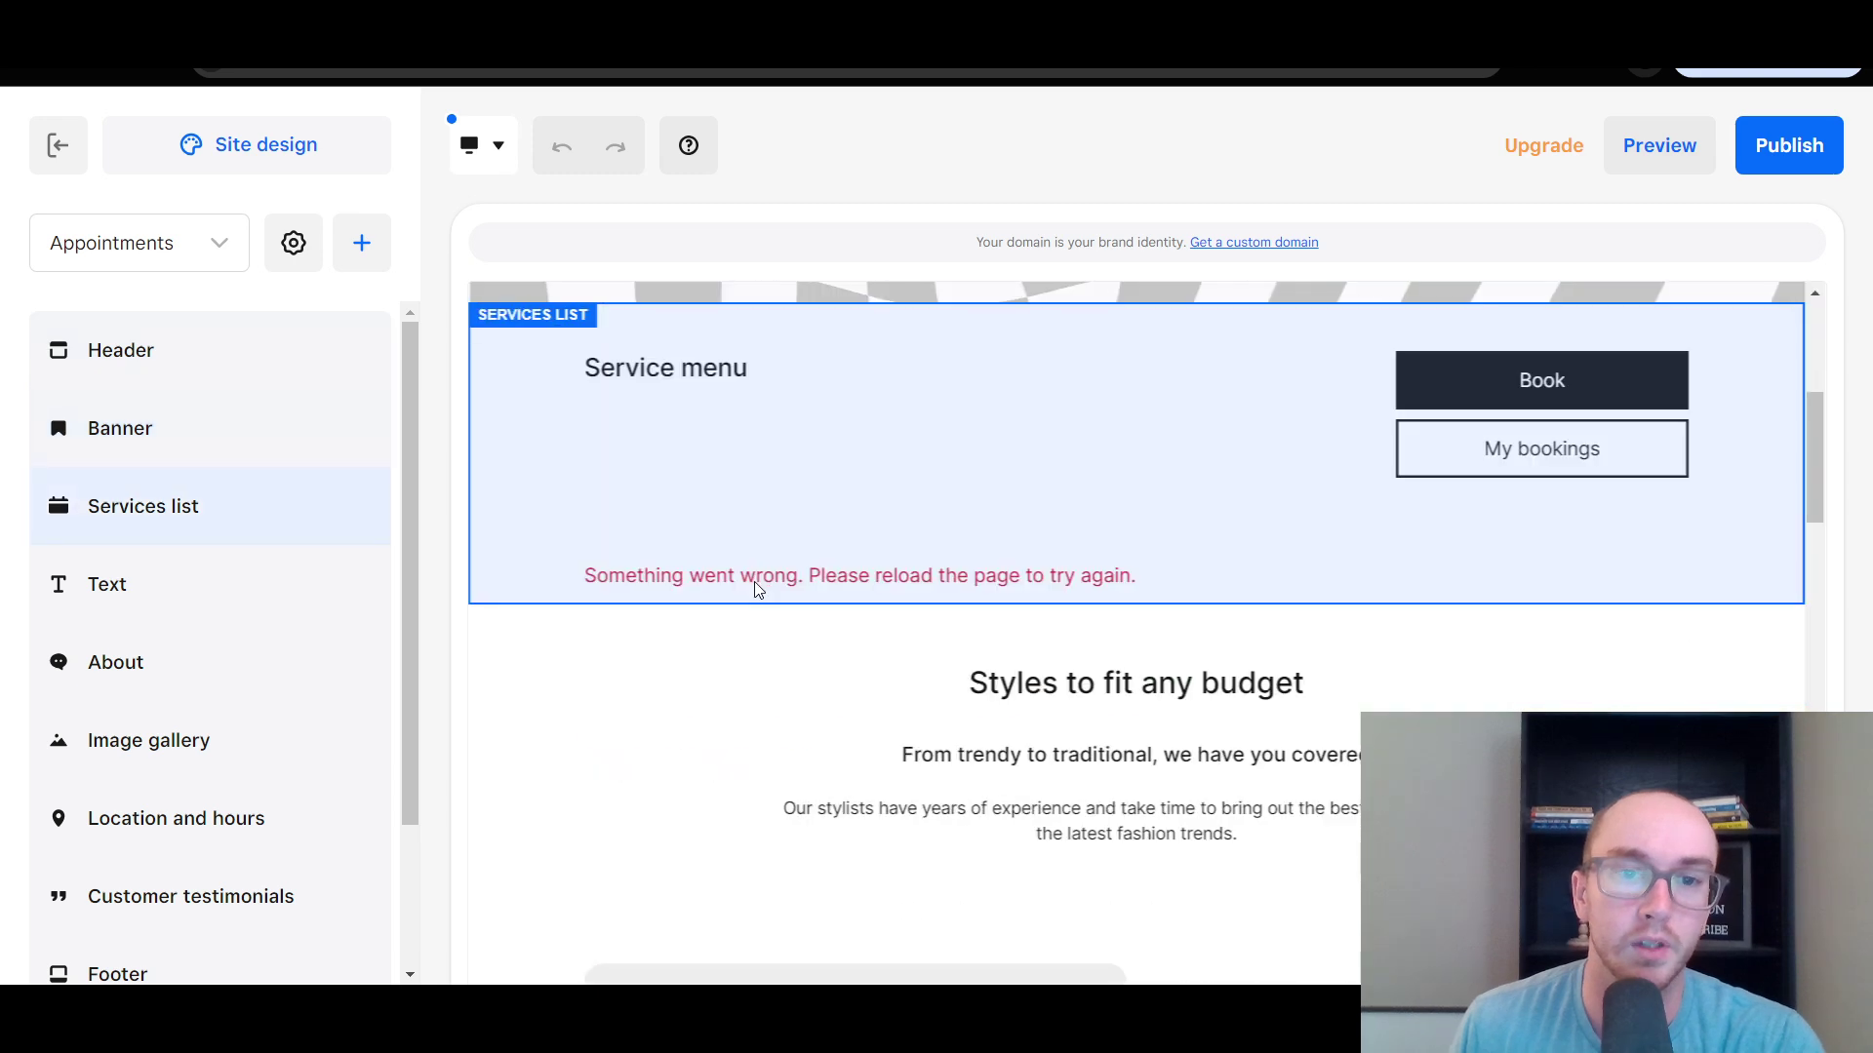
pyautogui.scroll(-10, 757, 589)
pyautogui.scroll(5, 757, 588)
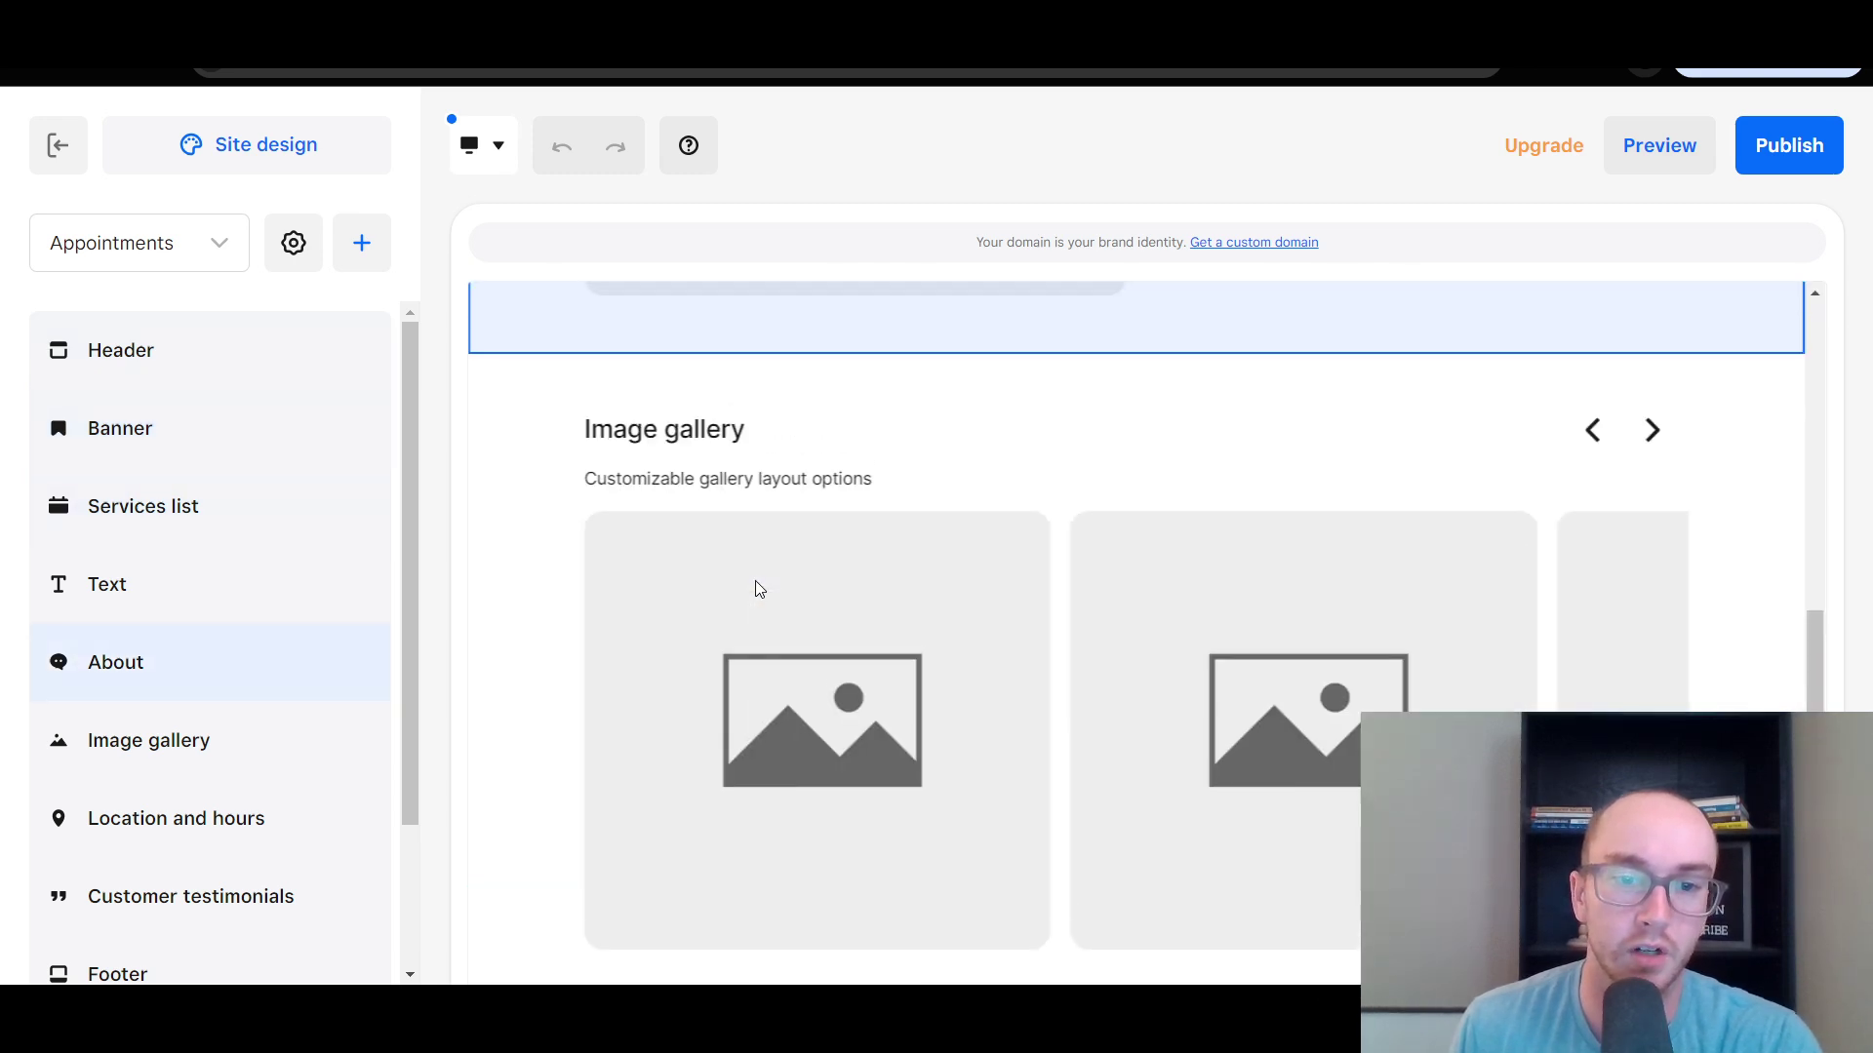
pyautogui.scroll(-5, 759, 588)
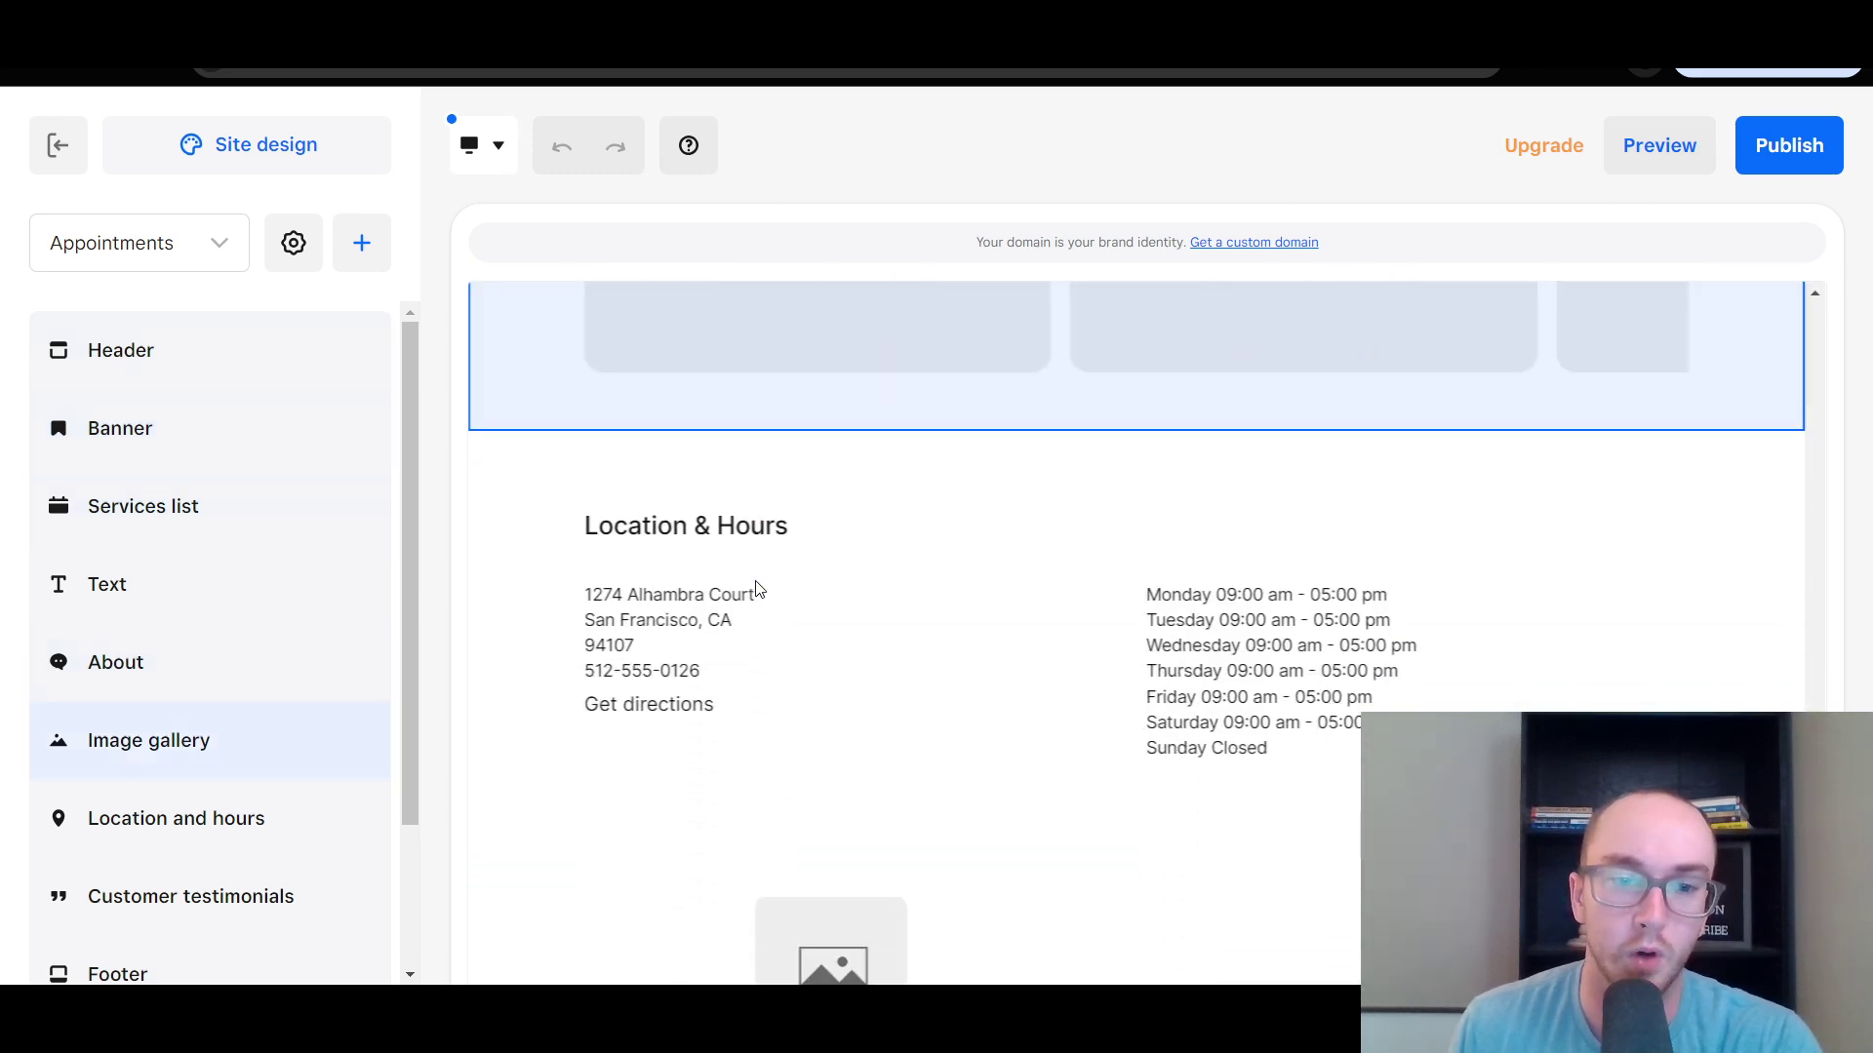
pyautogui.scroll(-5, 759, 588)
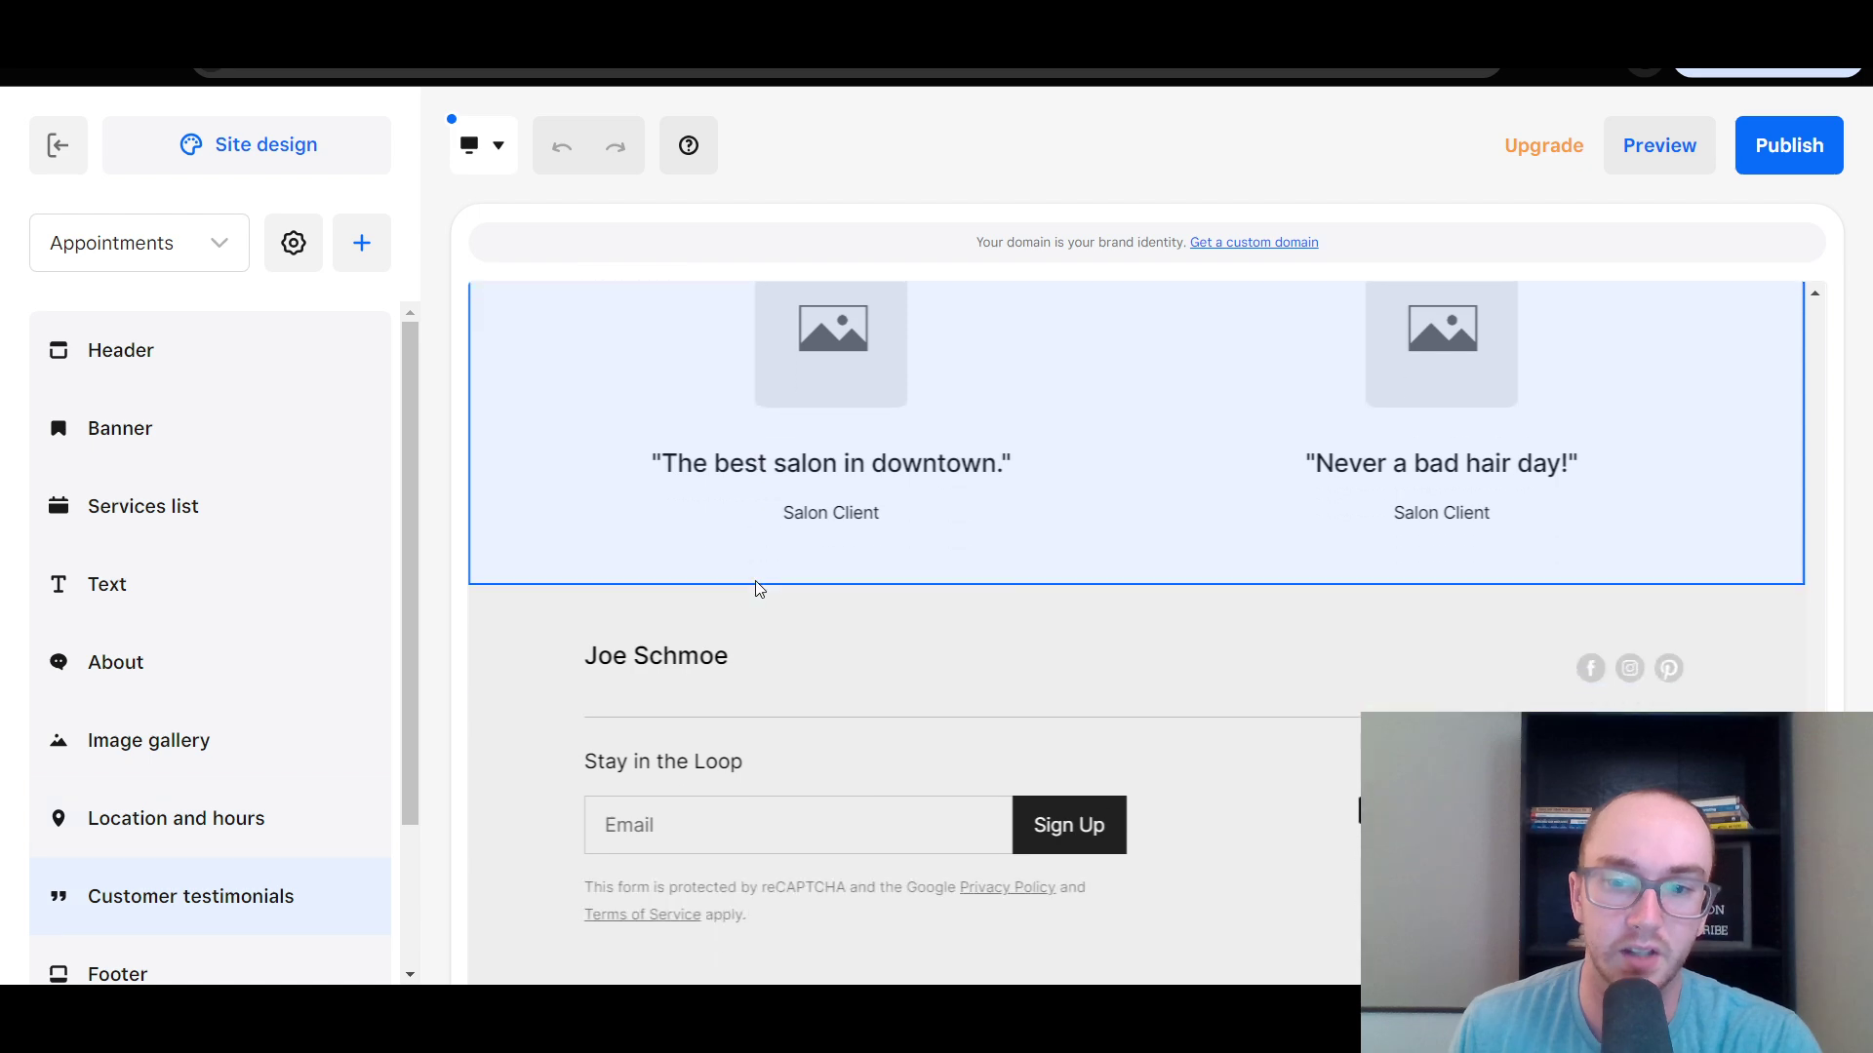
pyautogui.scroll(15, 758, 586)
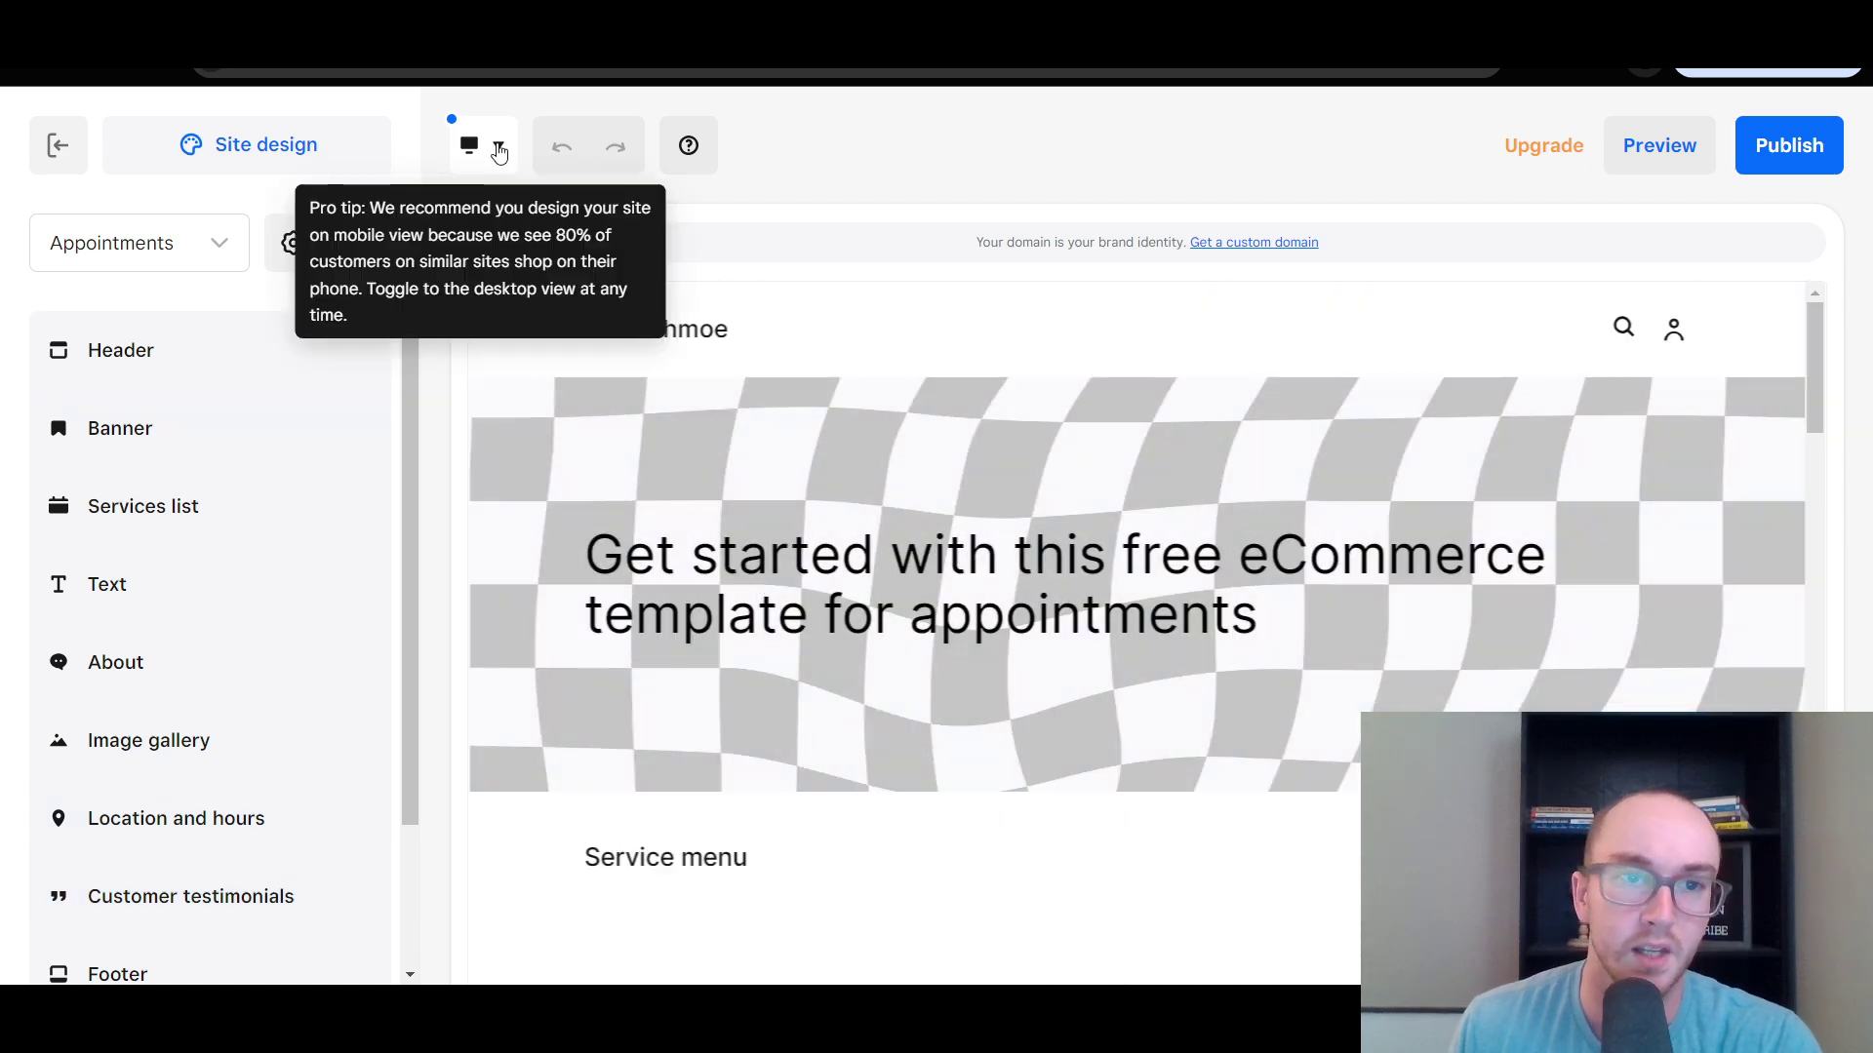
# Compare the Mobile and Desktop versions of the page, leaving the preview set to Mobile.
pyautogui.click(494, 146)
pyautogui.click(527, 281)
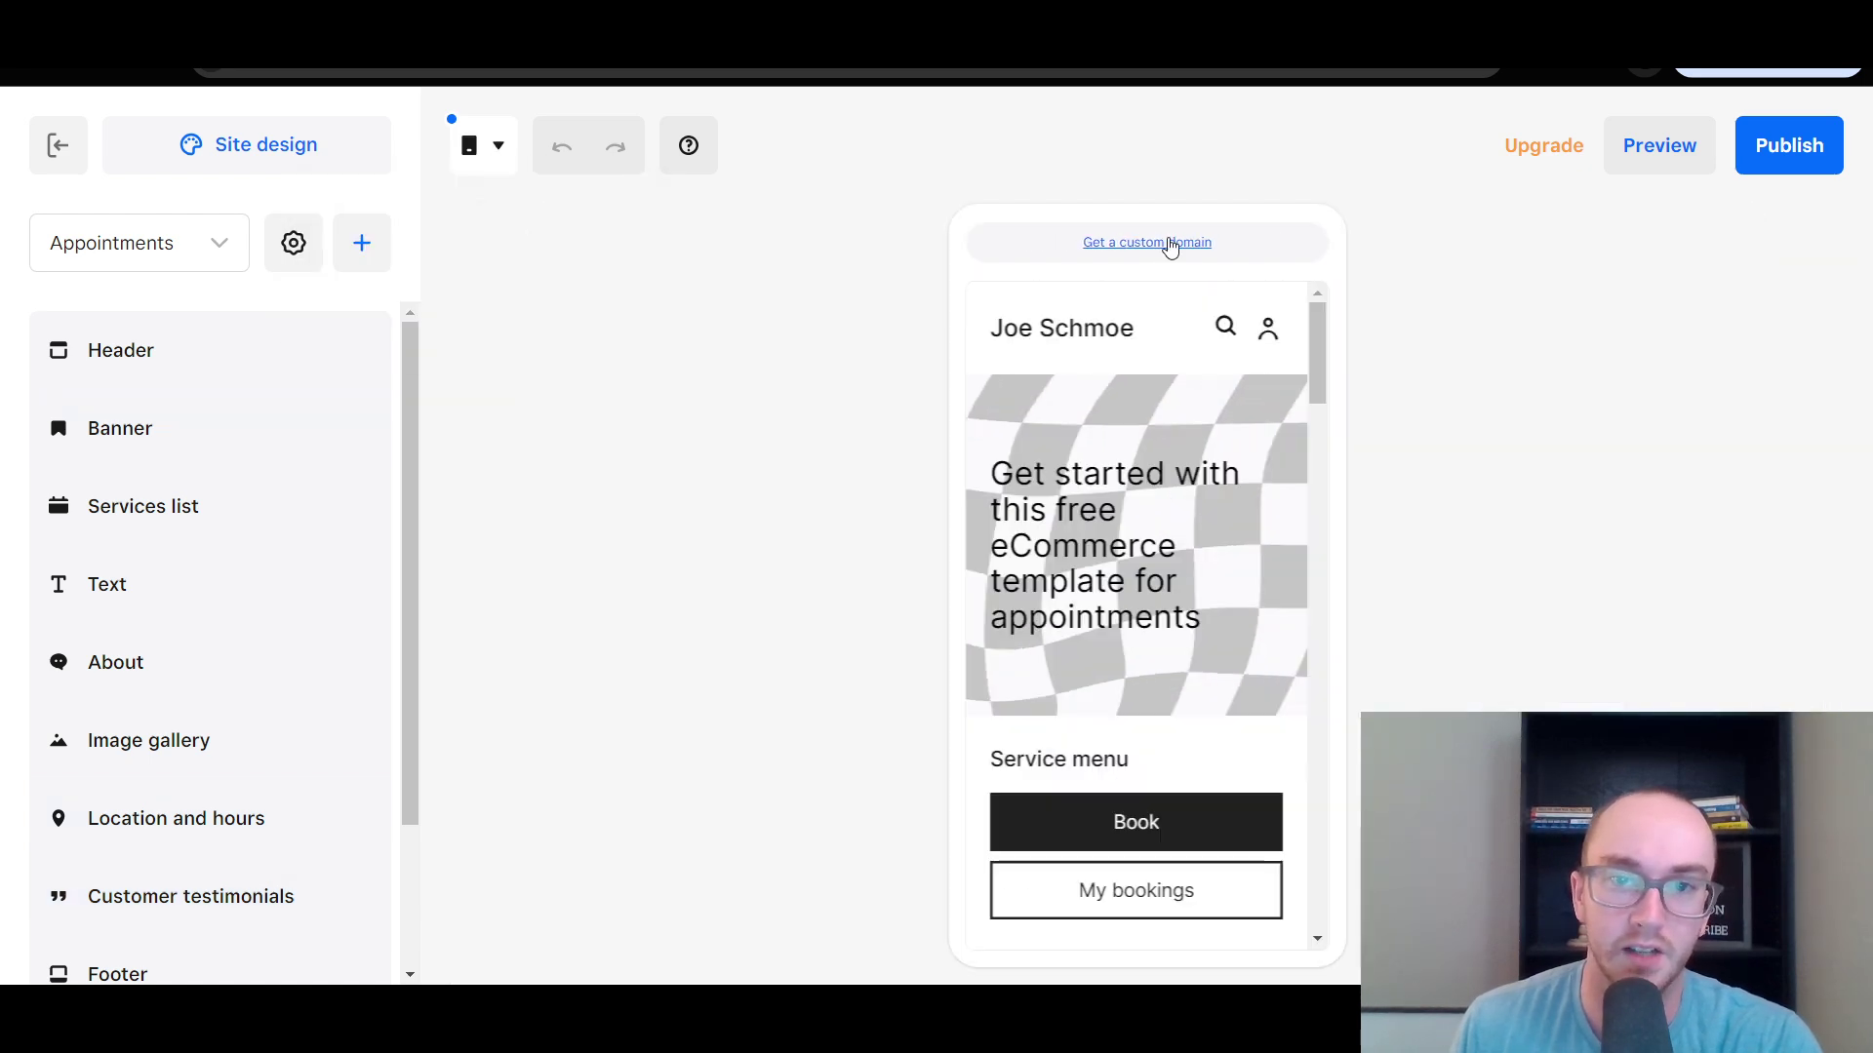
pyautogui.click(494, 146)
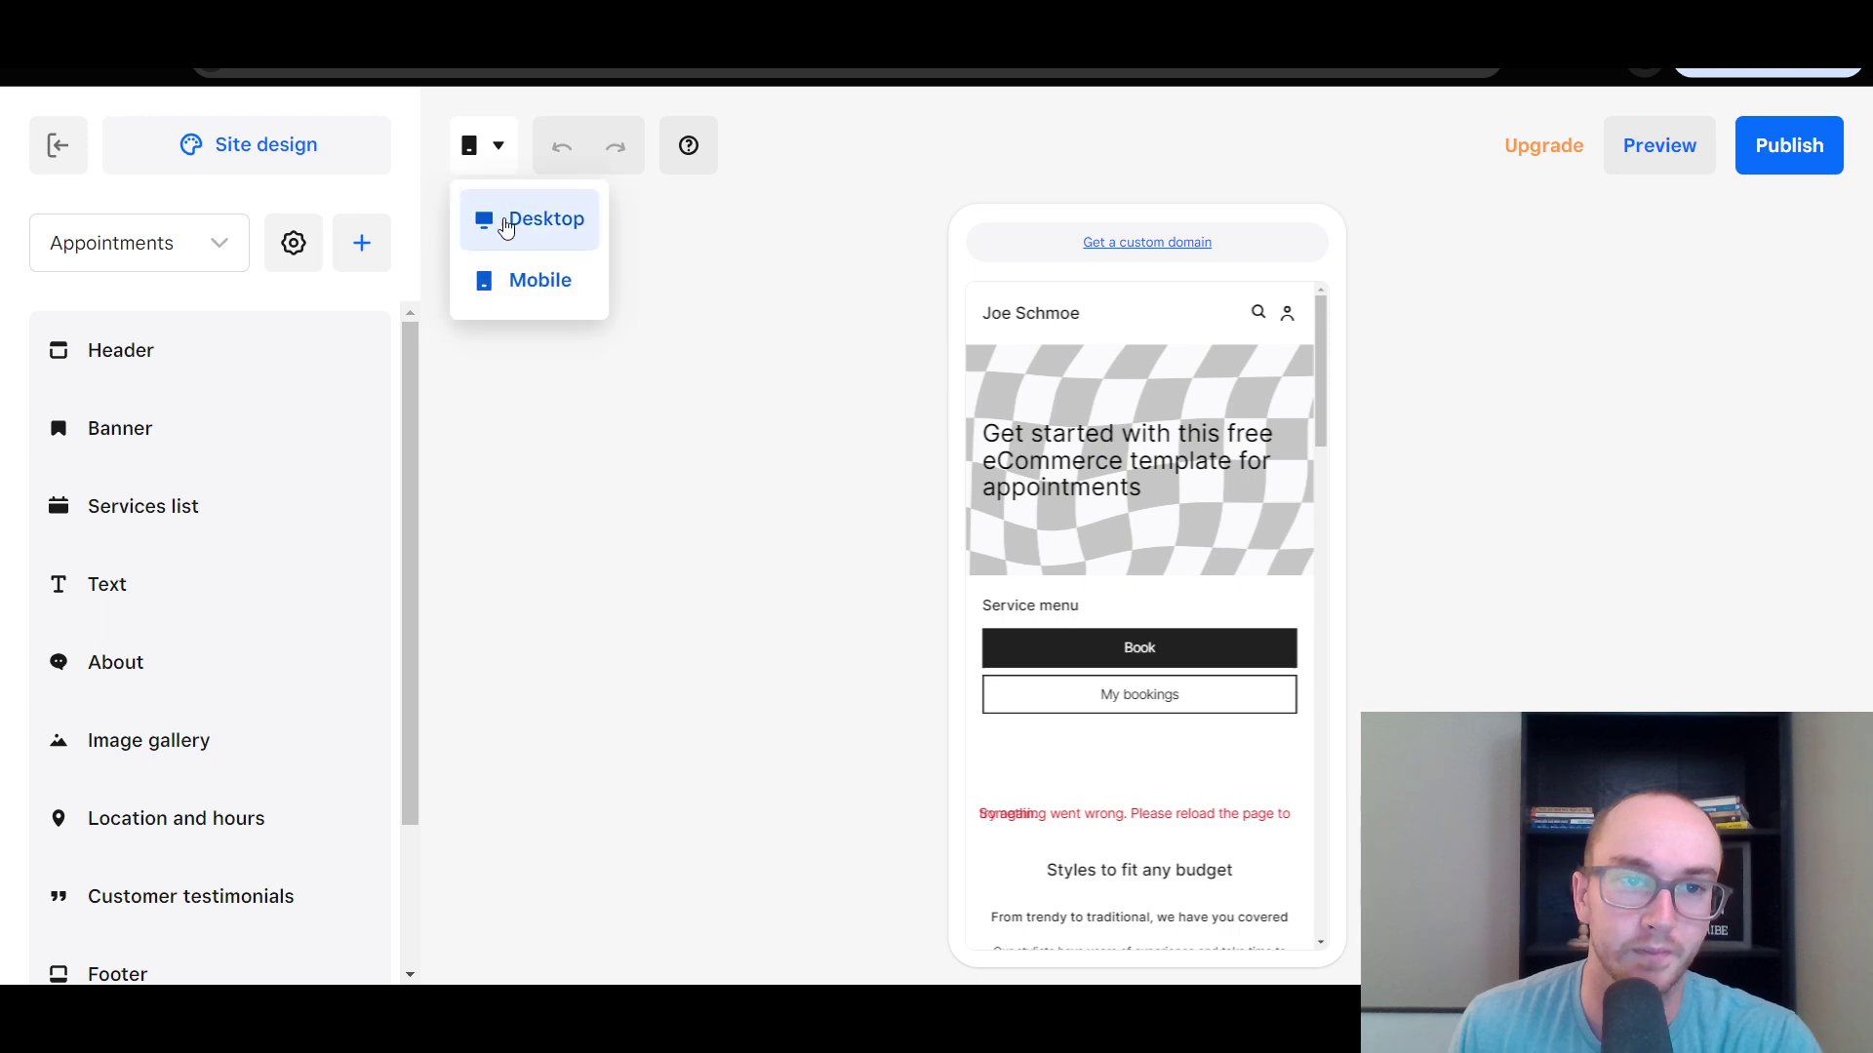
pyautogui.click(511, 219)
pyautogui.click(494, 152)
pyautogui.click(527, 281)
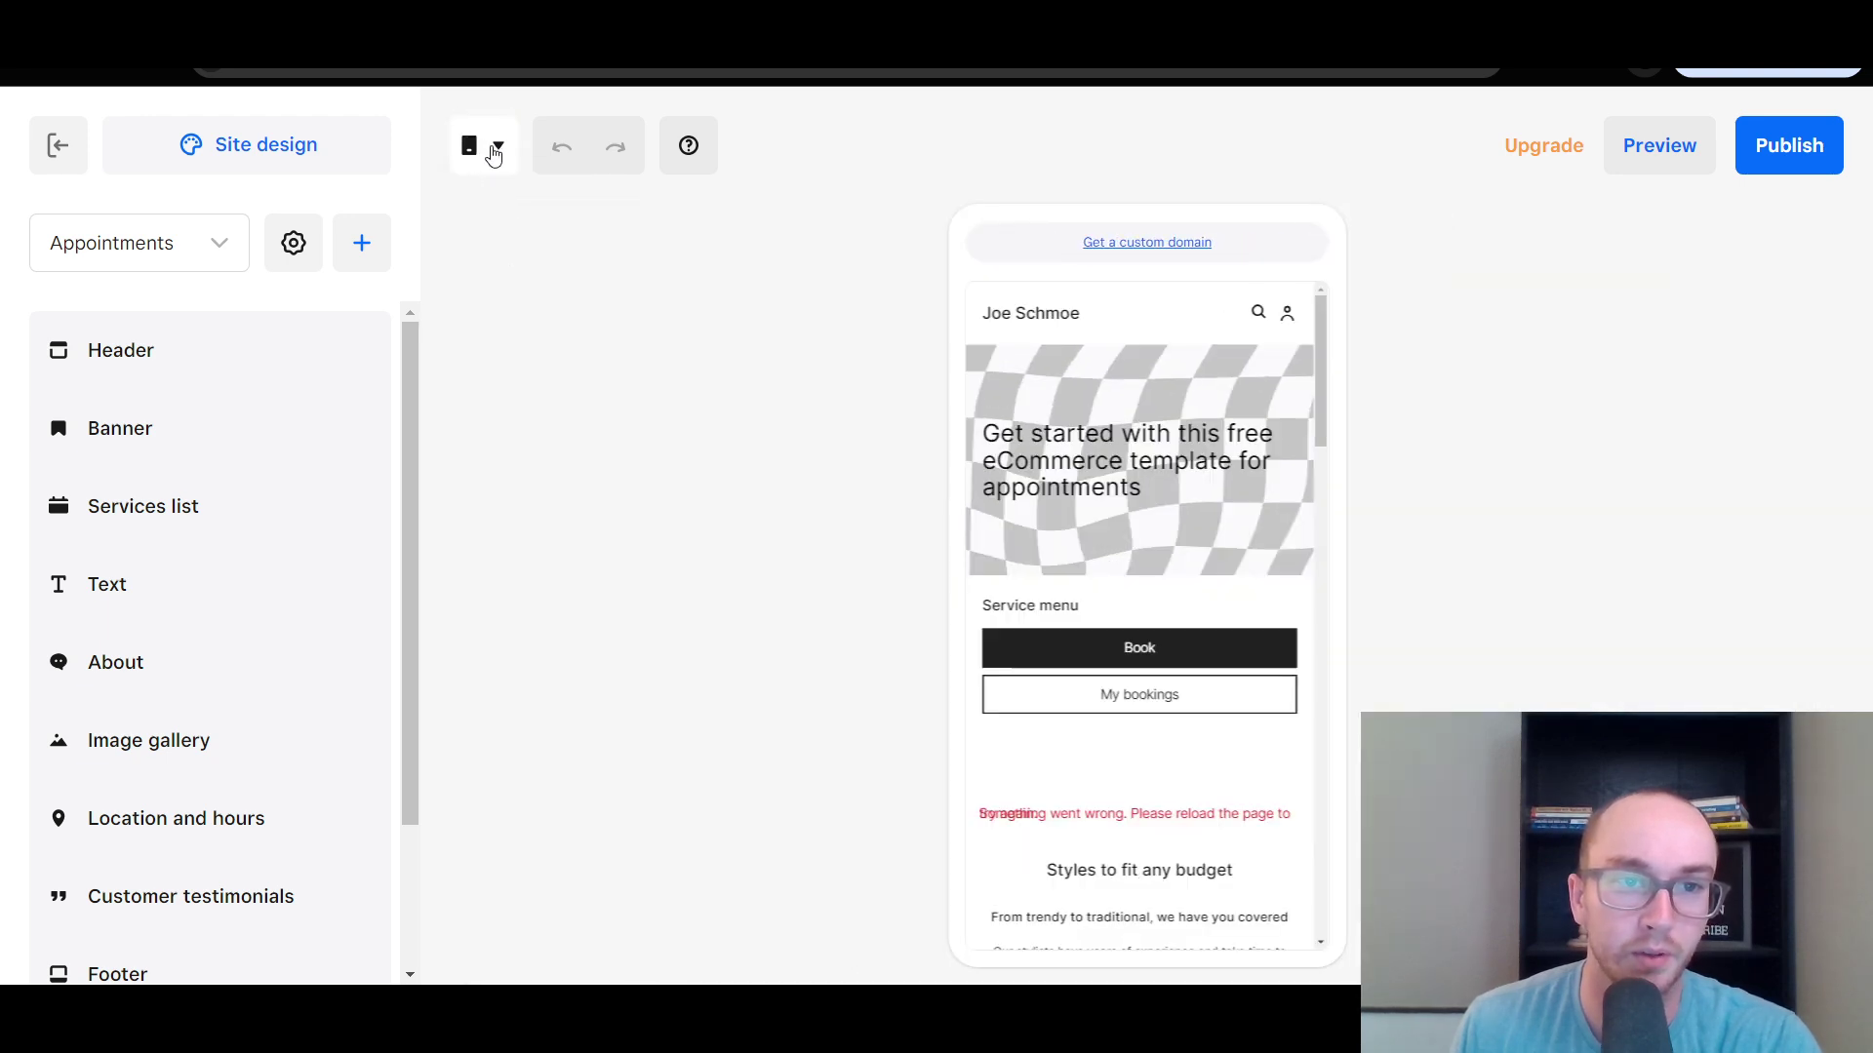
pyautogui.click(494, 153)
pyautogui.click(501, 156)
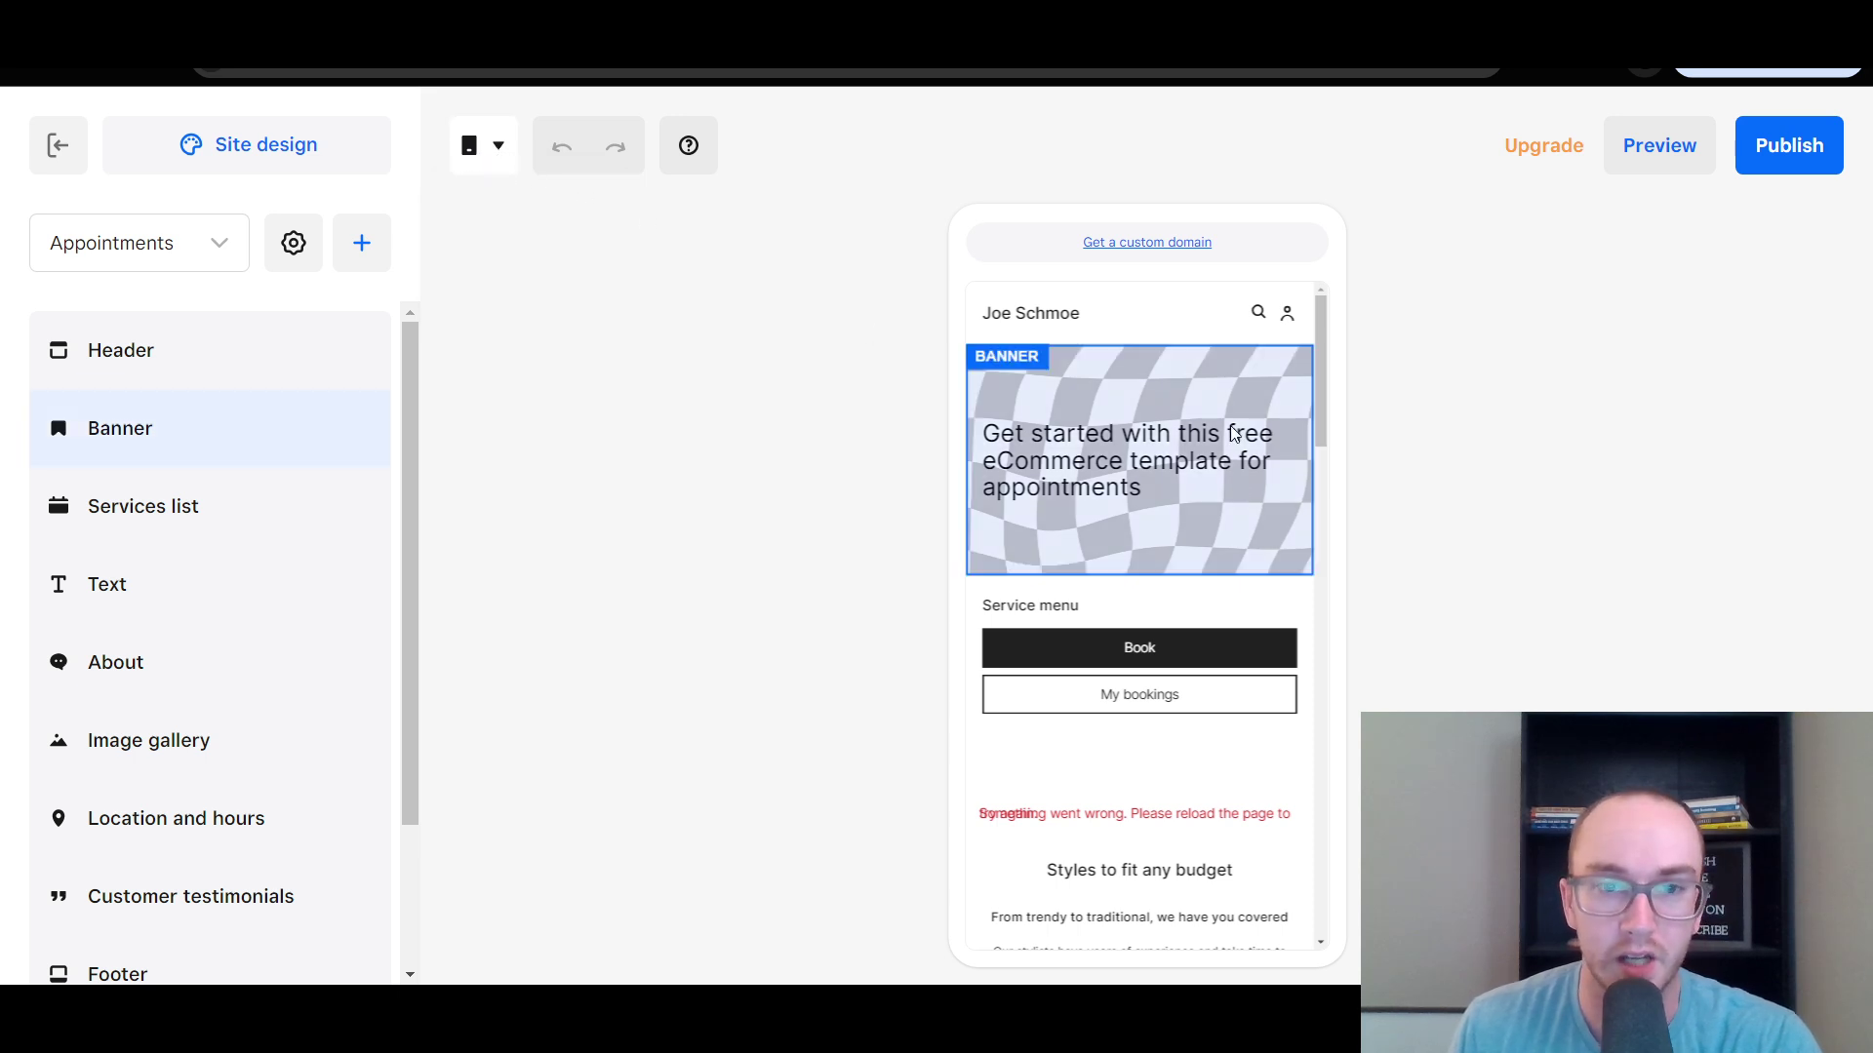
# Look over the site's list of standard, category, item and story pages, and close the list.
pyautogui.click(204, 254)
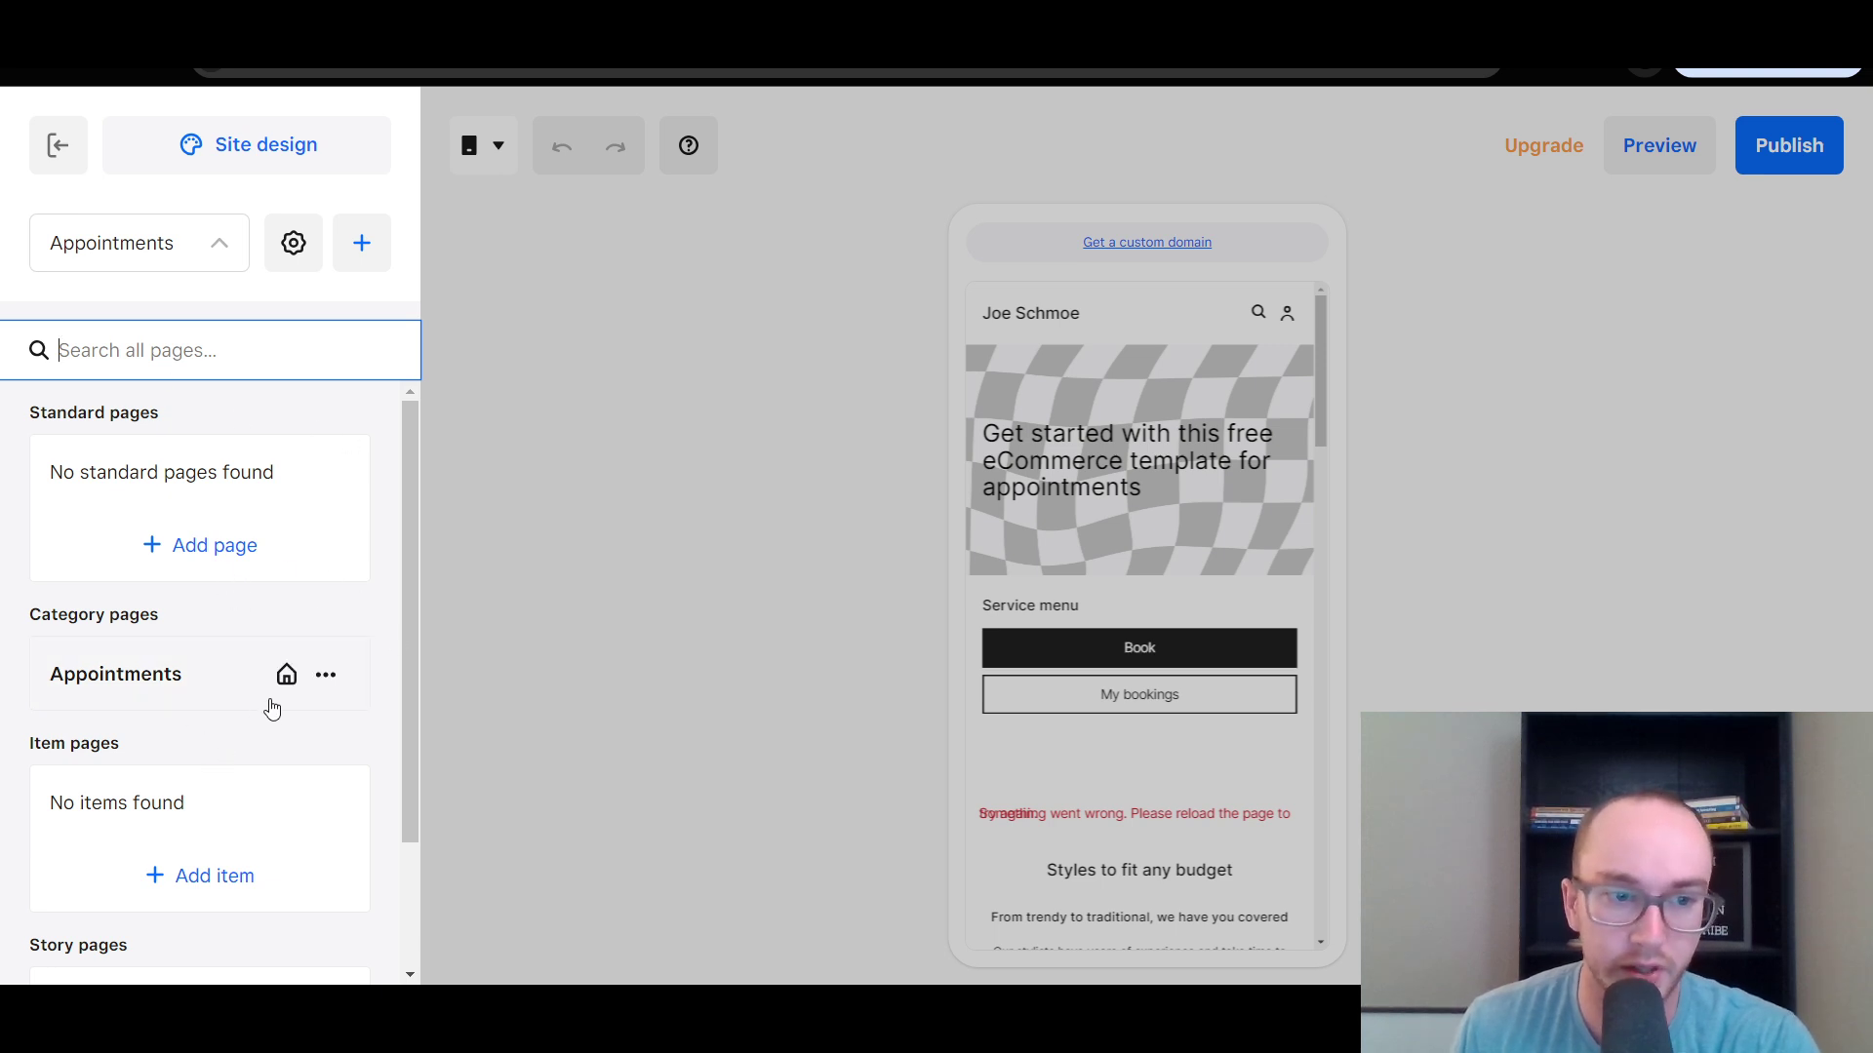
pyautogui.scroll(-2, 323, 767)
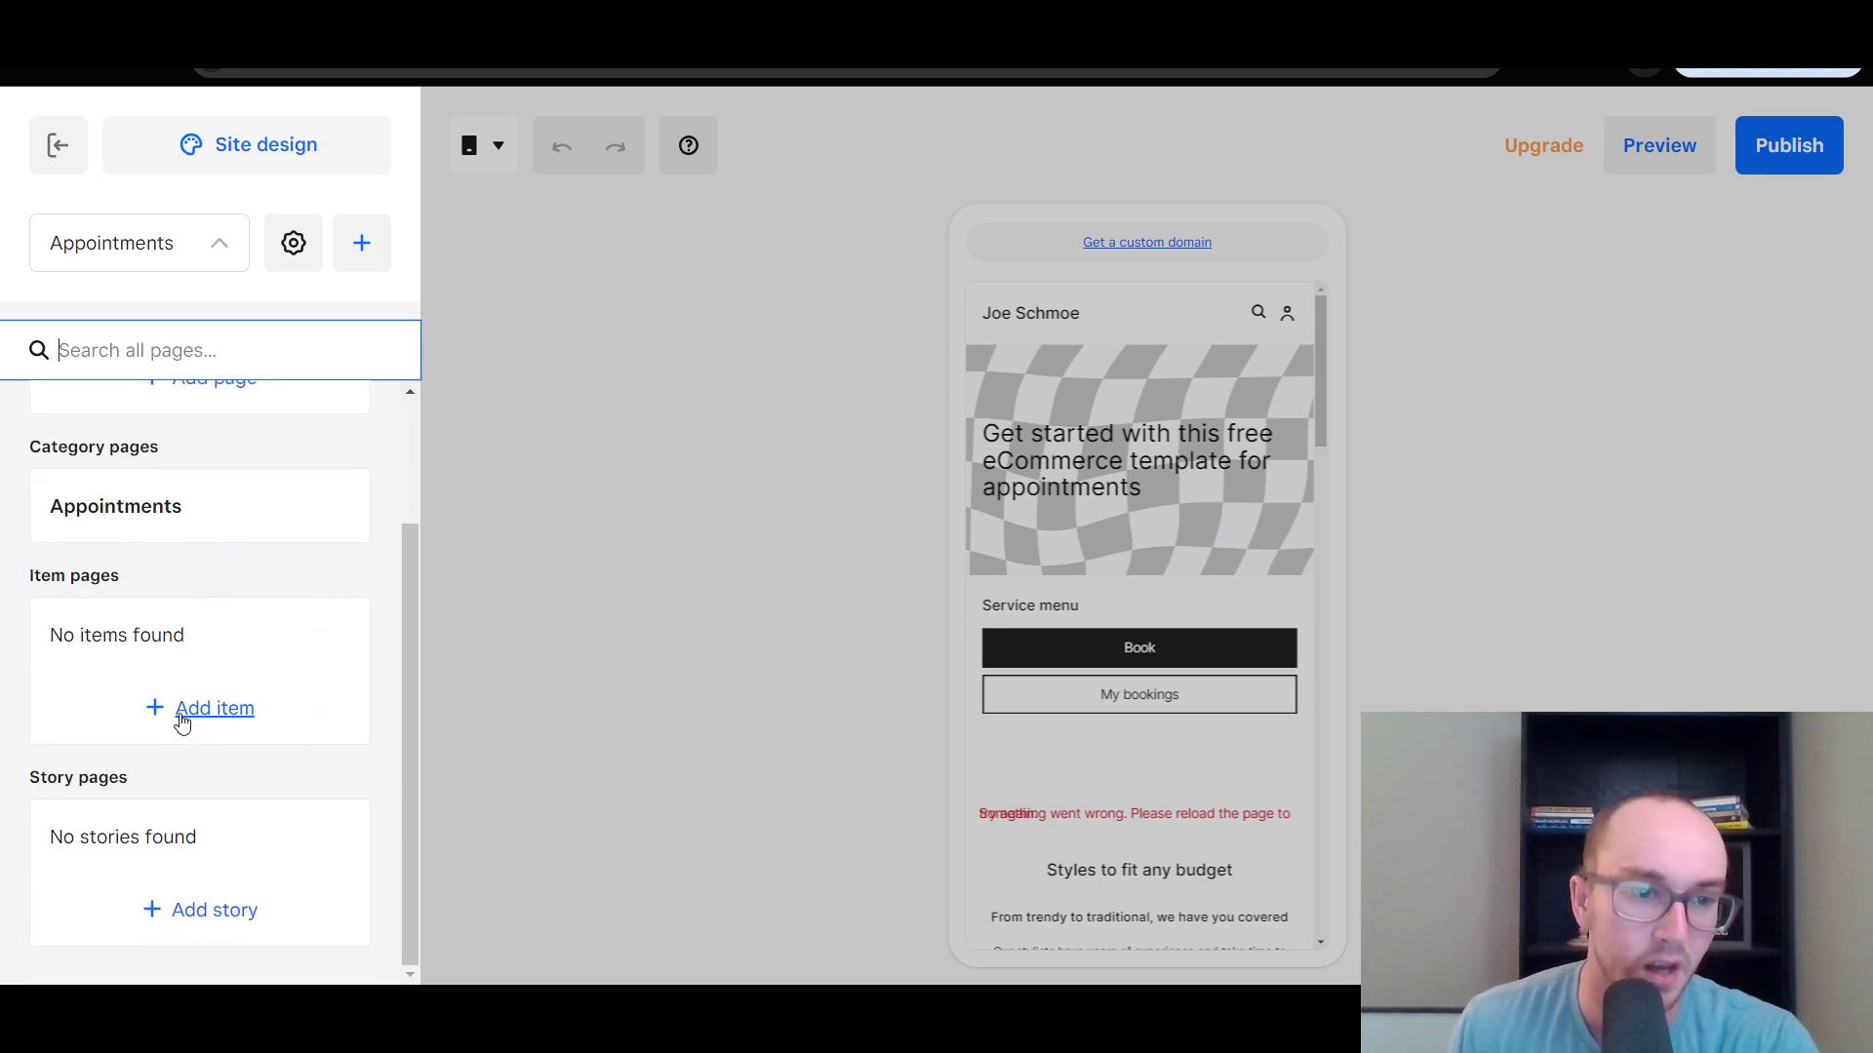
pyautogui.click(380, 301)
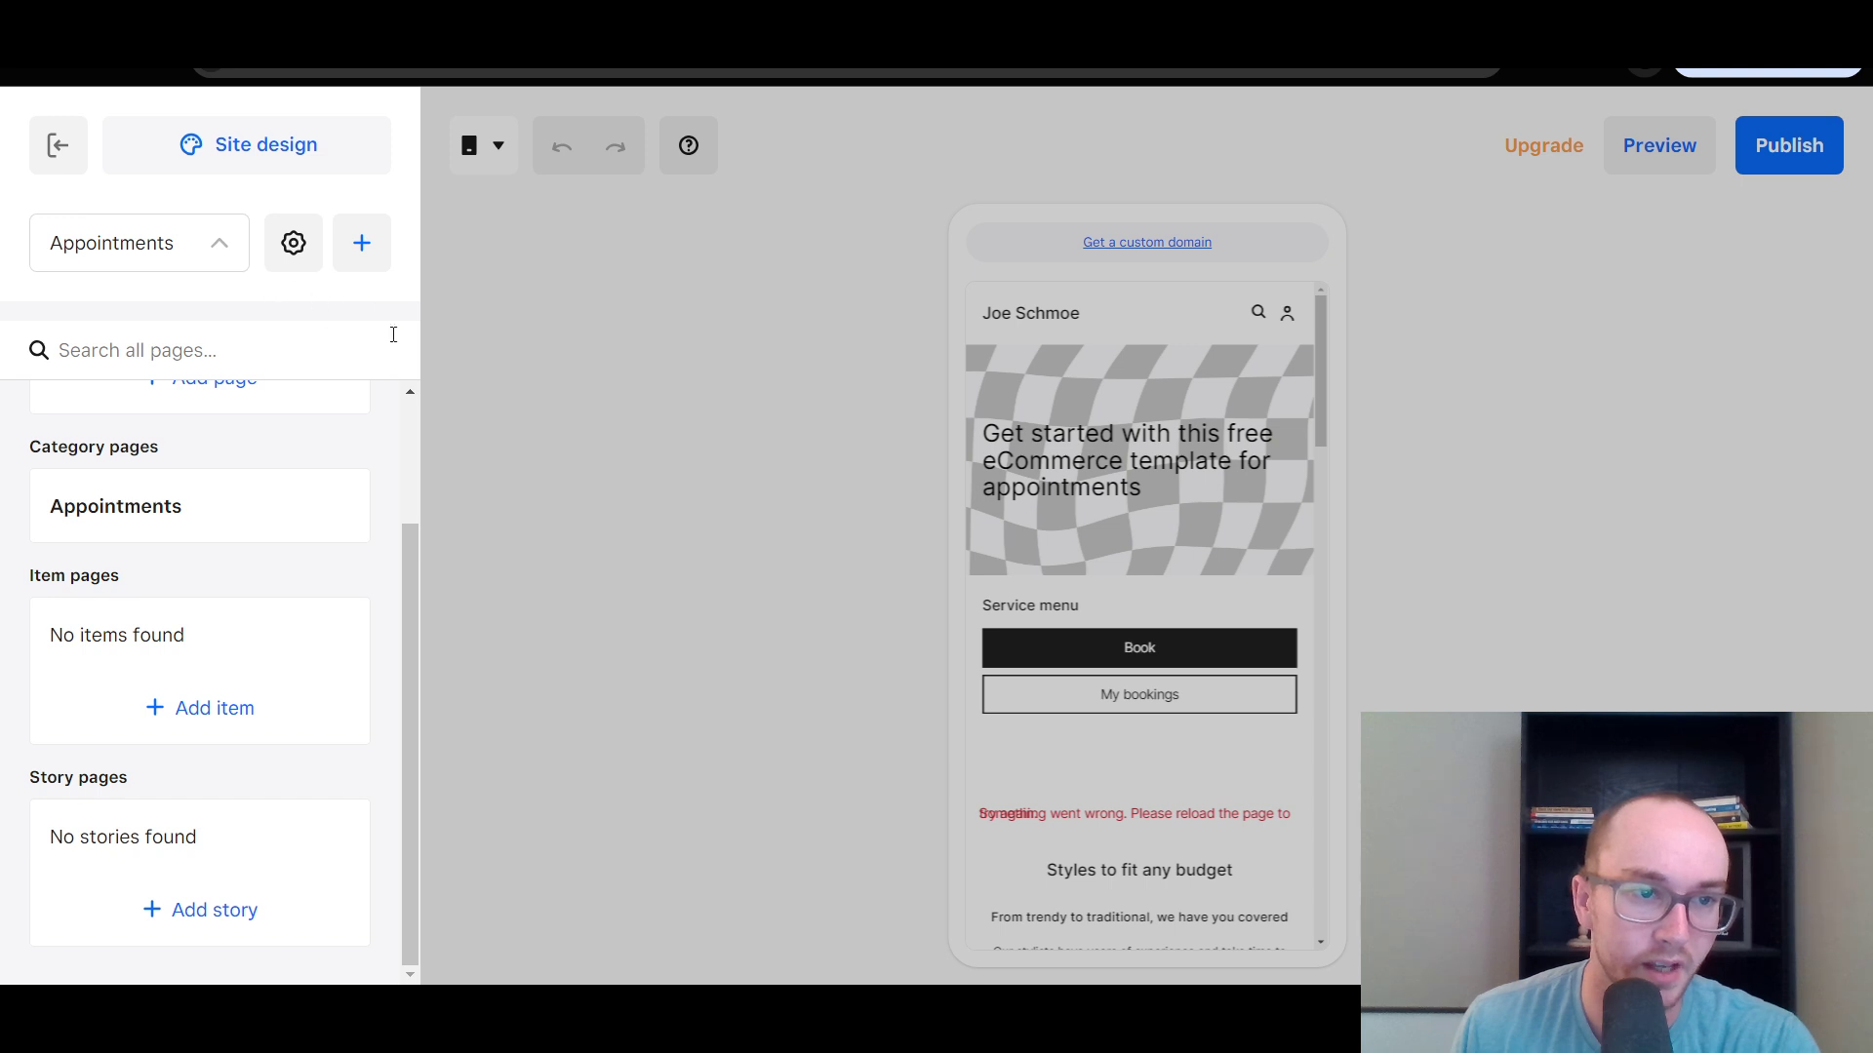
pyautogui.click(260, 250)
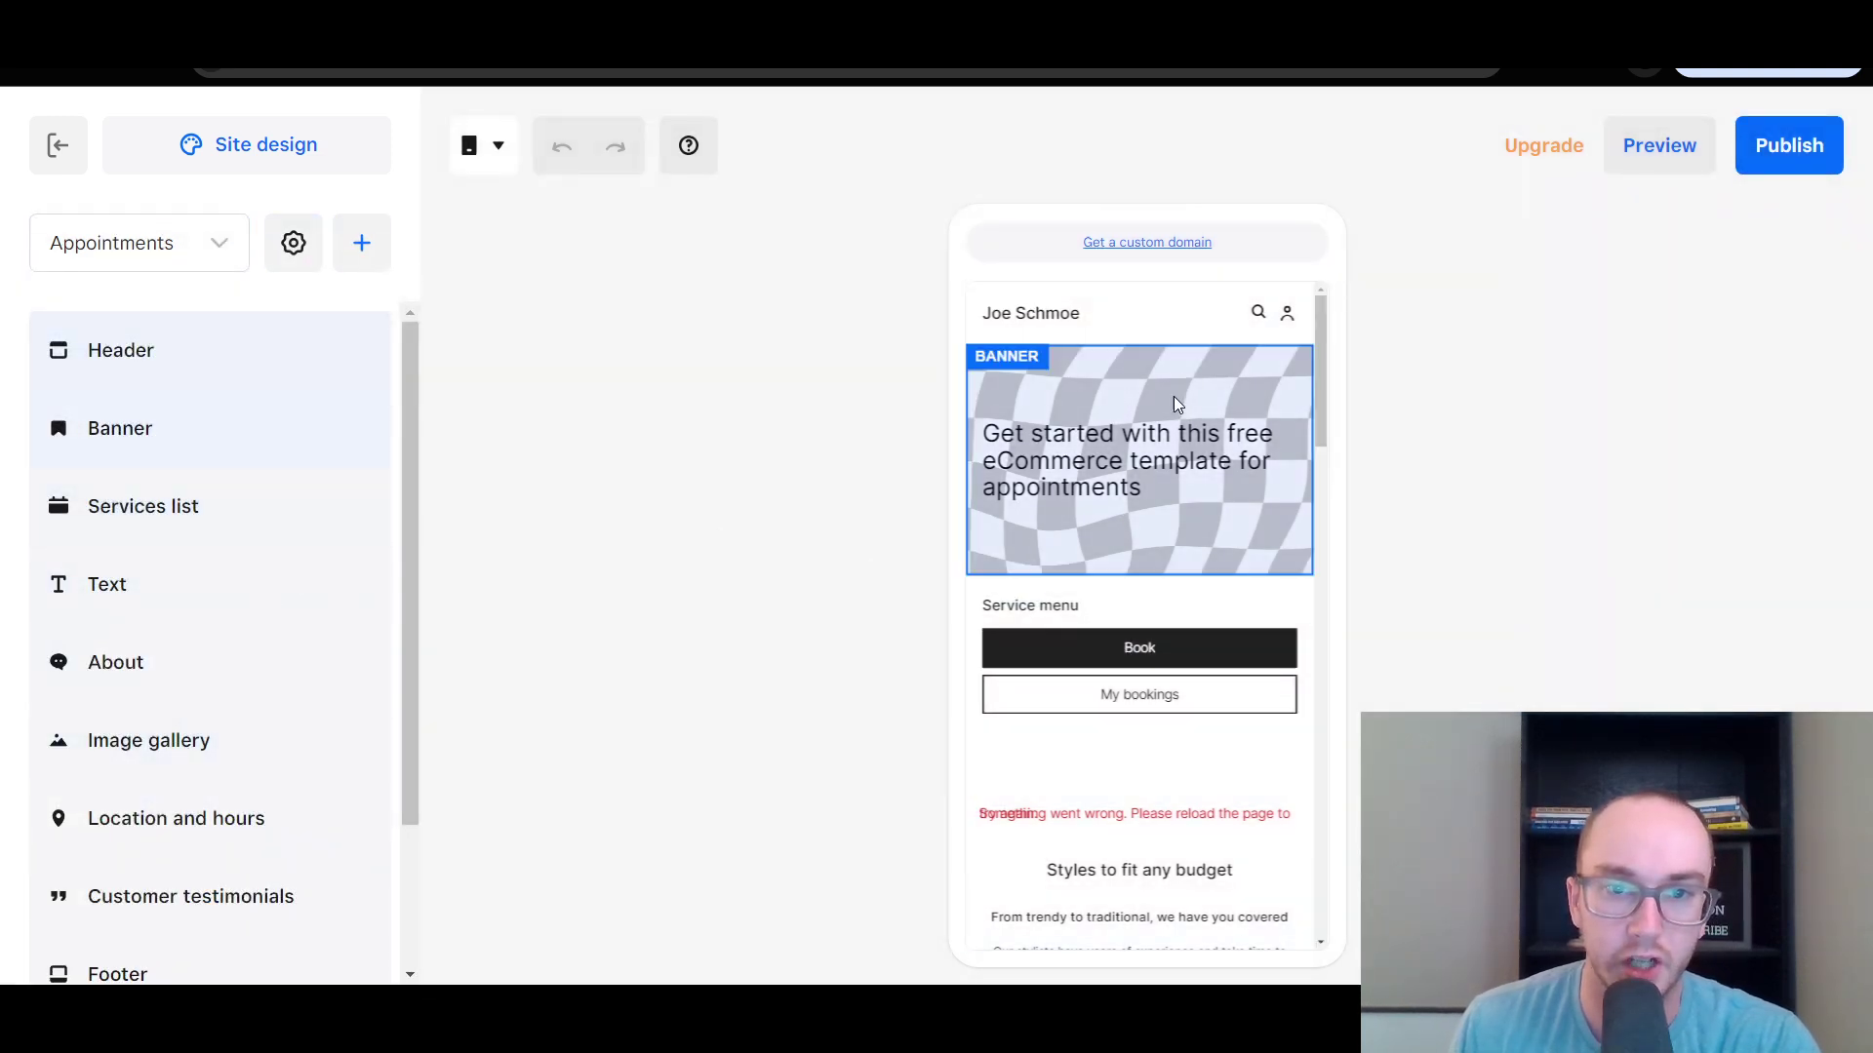
# Open the banner section's settings and delete its checkered background image.
pyautogui.click(1268, 428)
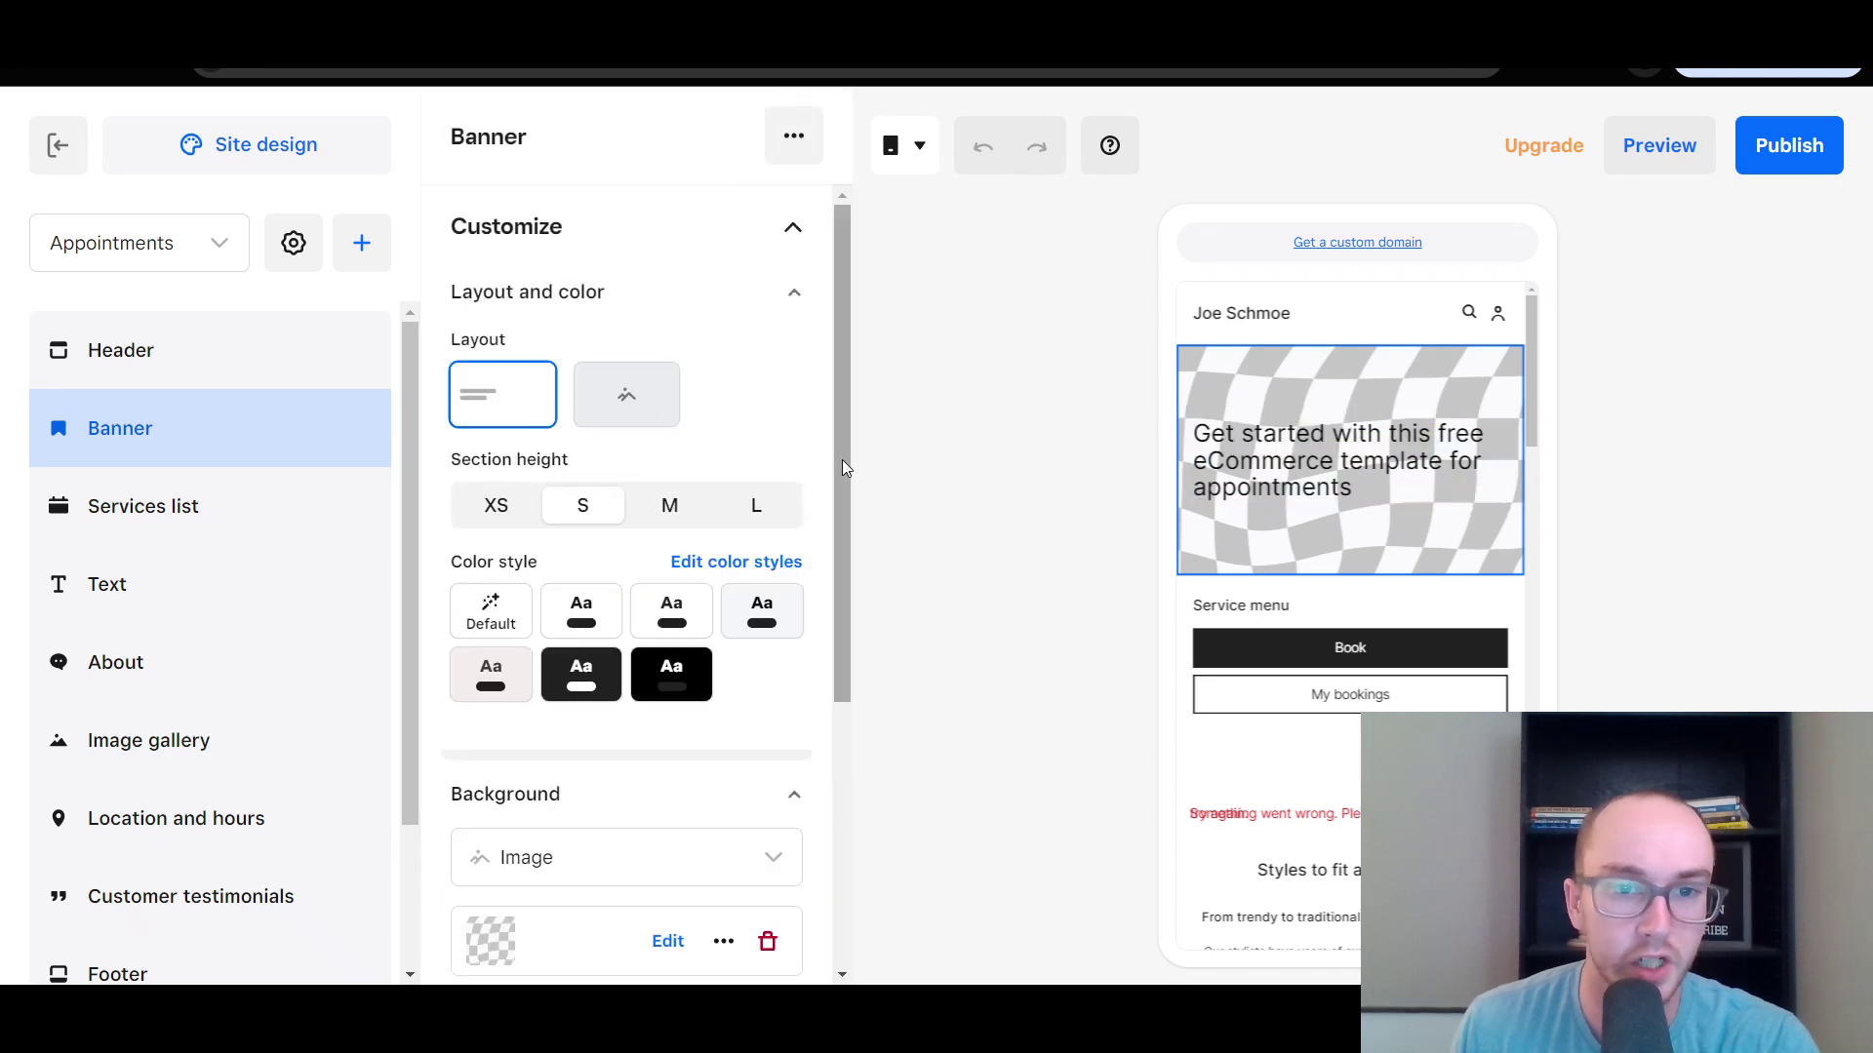
pyautogui.scroll(-3, 604, 655)
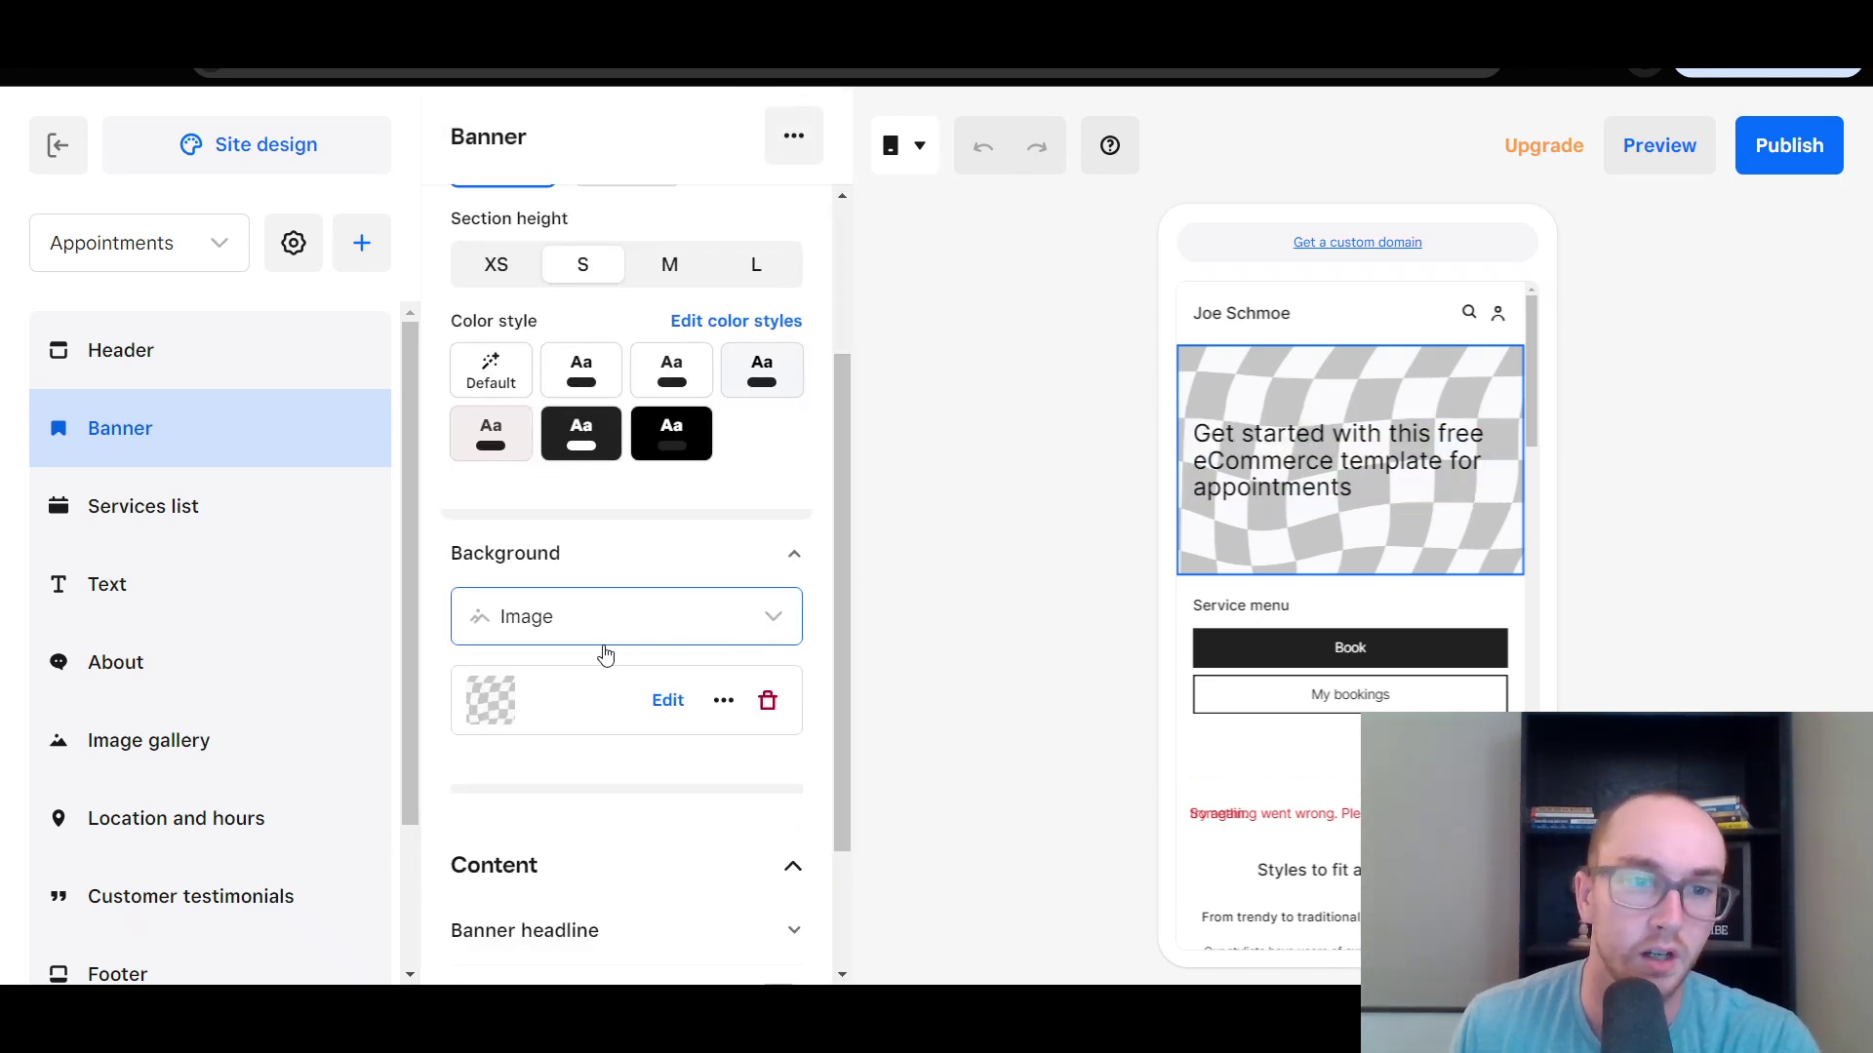
pyautogui.click(768, 701)
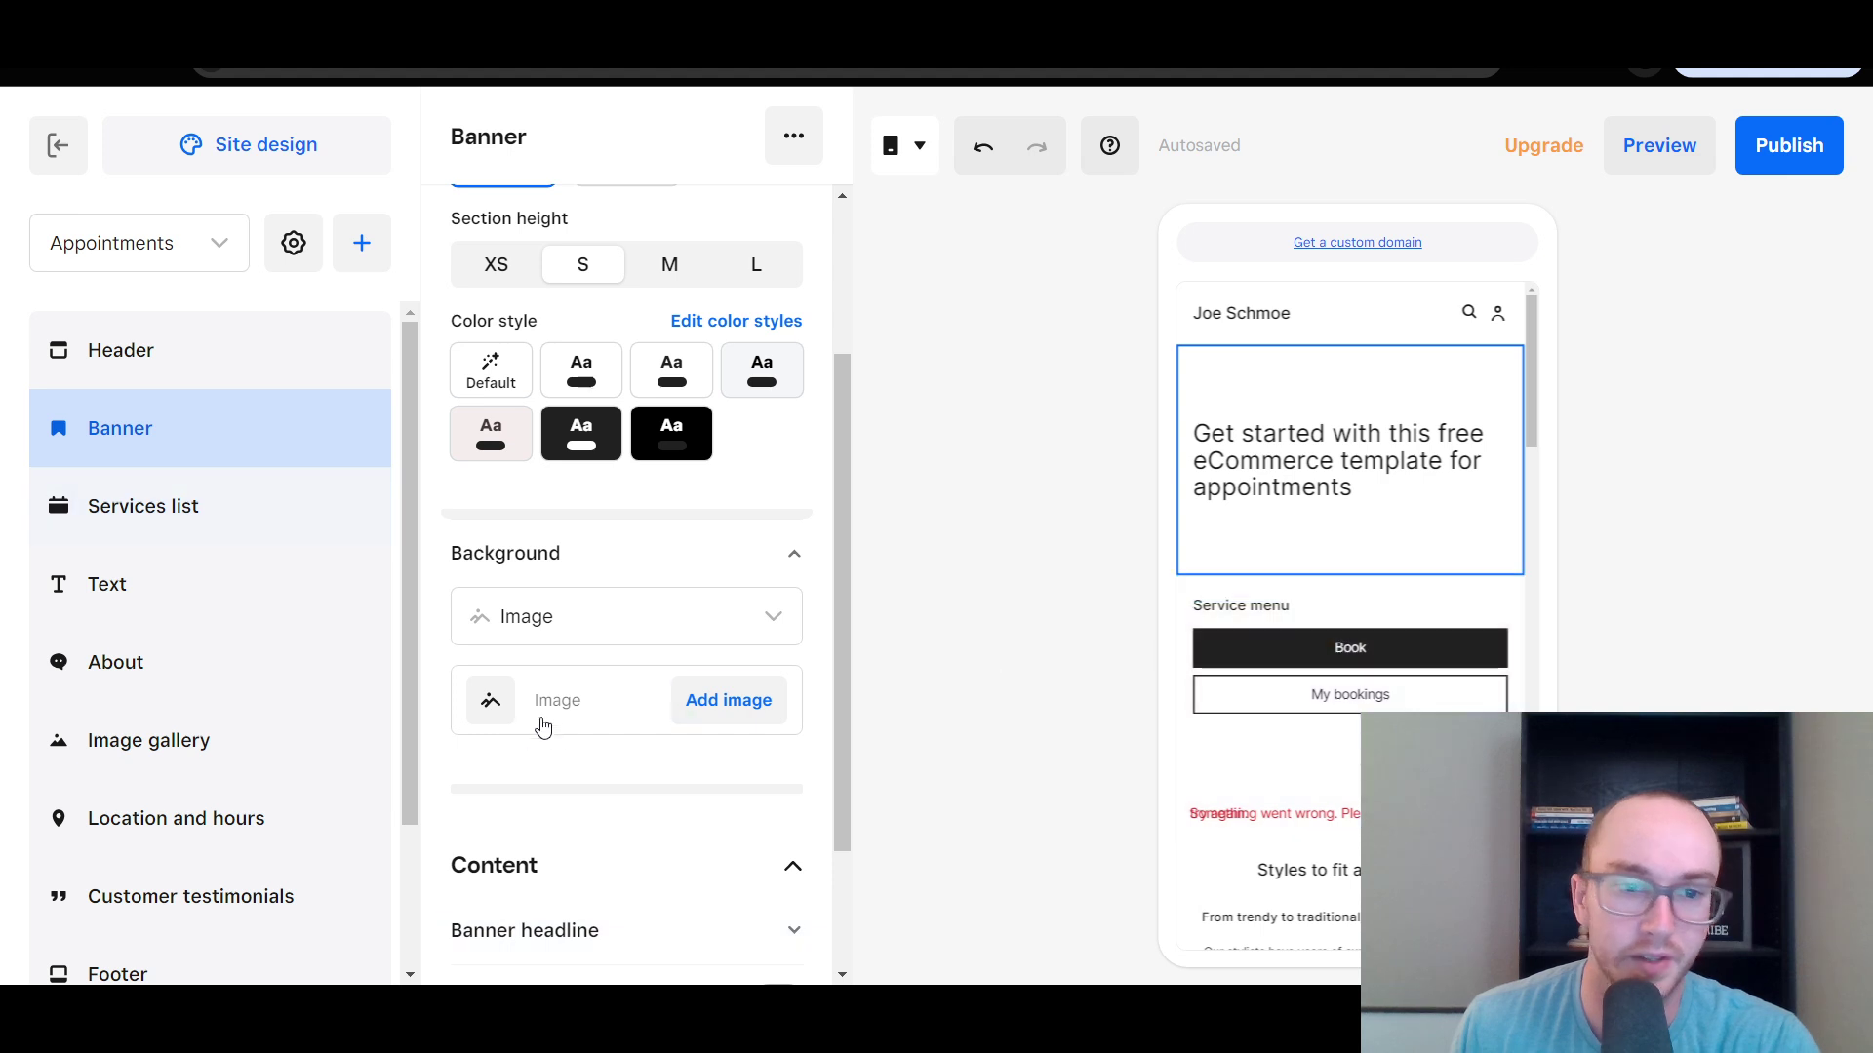
# Set the banner background to a radial gradient with the white color position at 56% and the dark one at 100%.
pyautogui.click(744, 636)
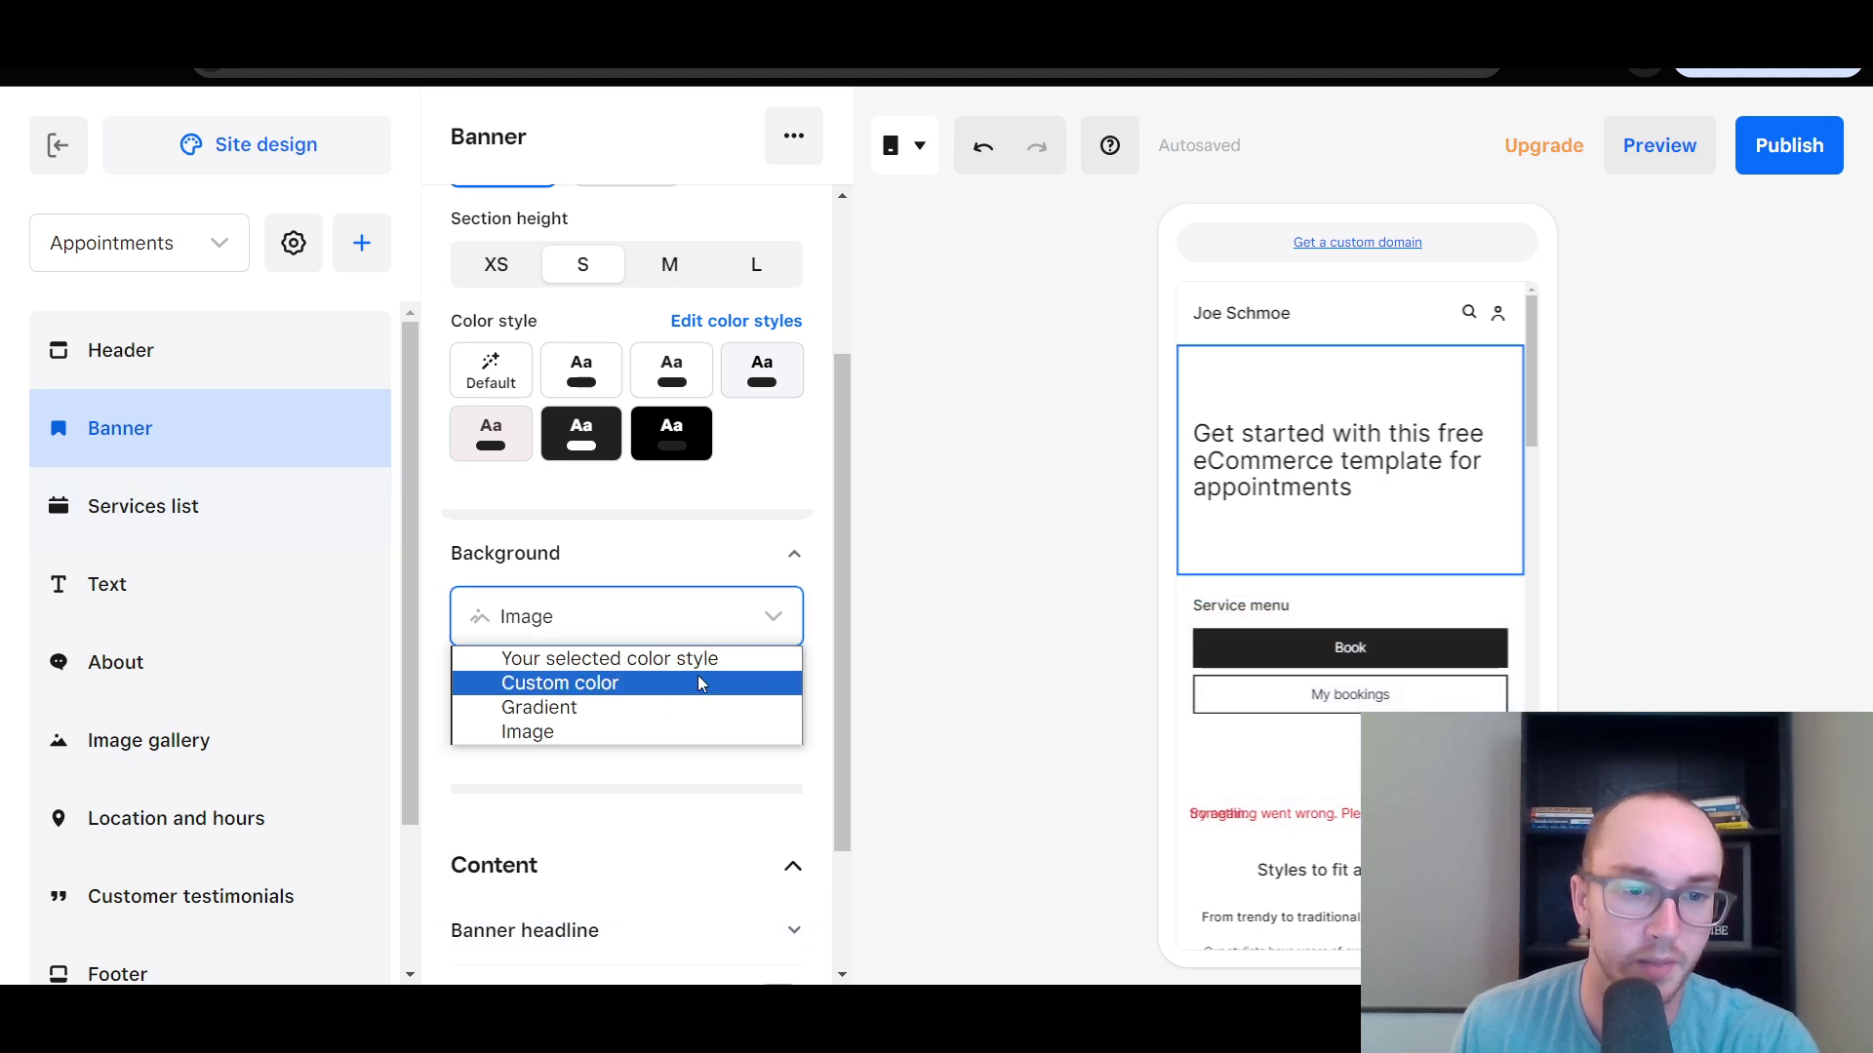
pyautogui.click(629, 708)
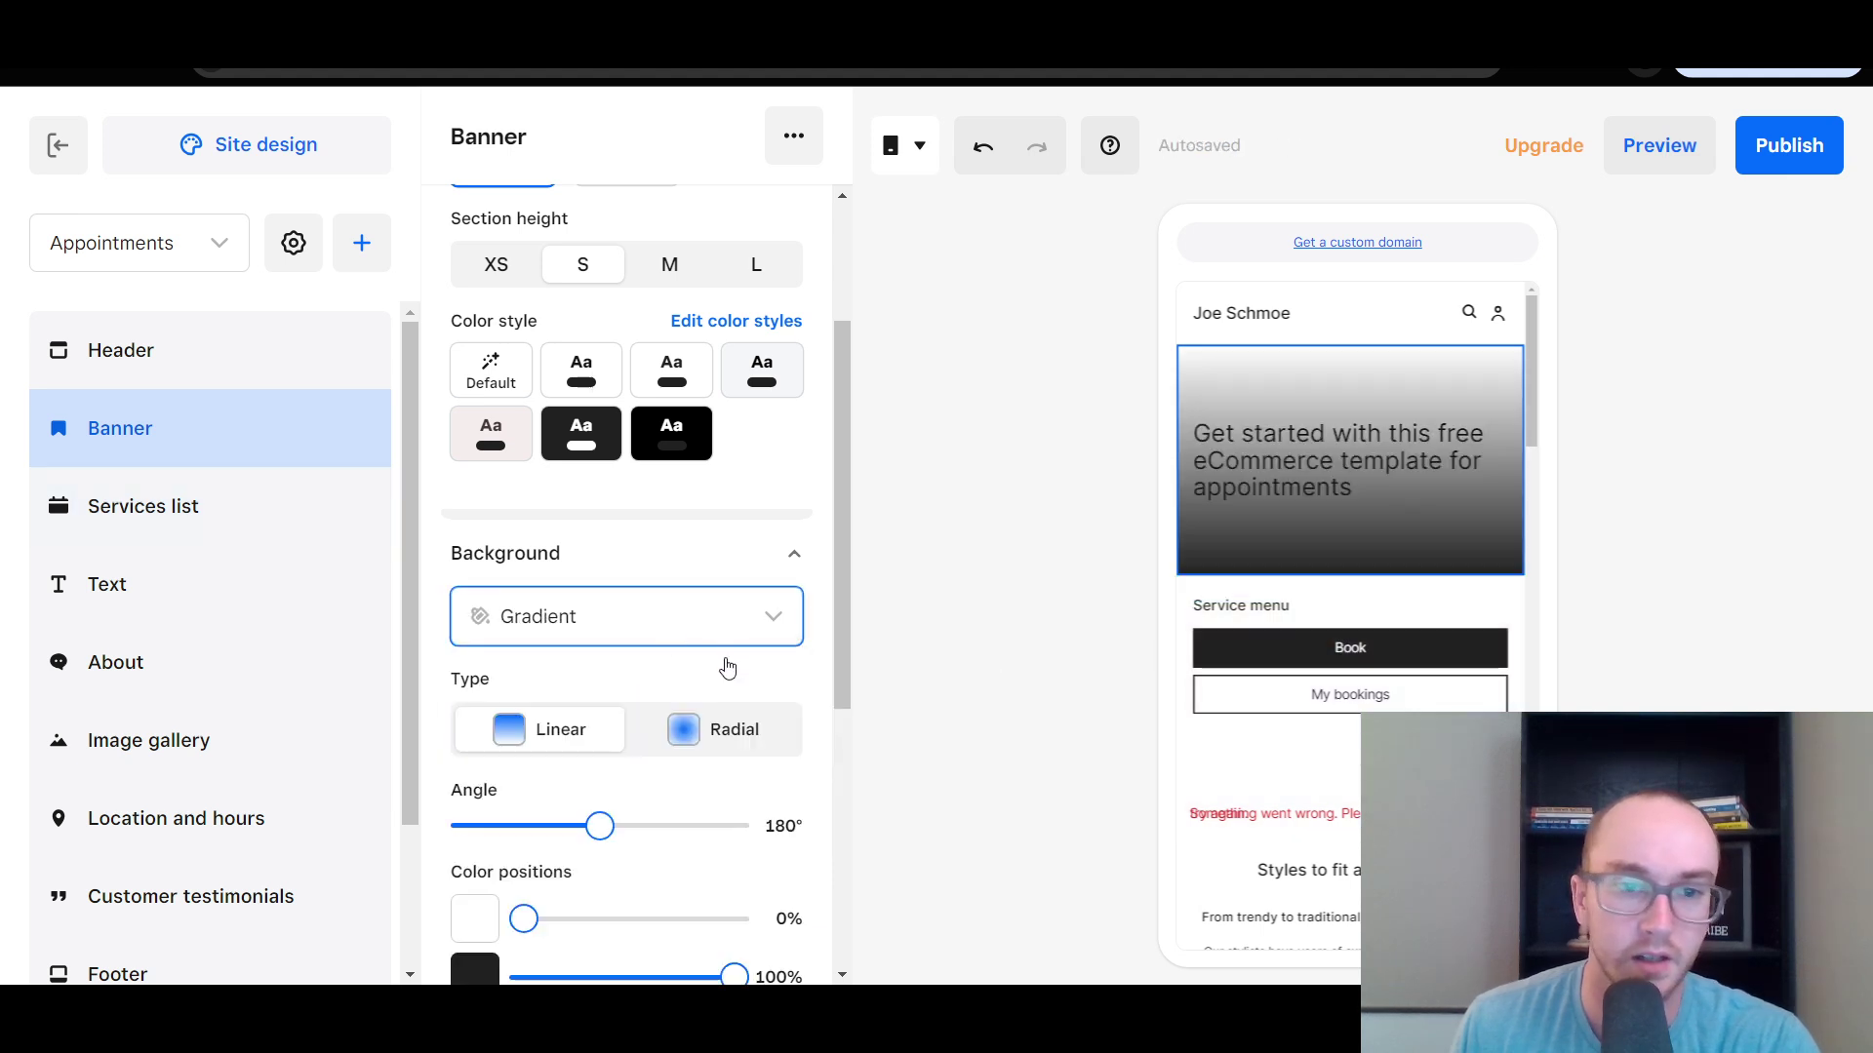
pyautogui.scroll(-1, 684, 666)
pyautogui.moveTo(733, 855)
pyautogui.mouseDown()
pyautogui.moveTo(625, 856)
pyautogui.moveTo(733, 855)
pyautogui.mouseUp()
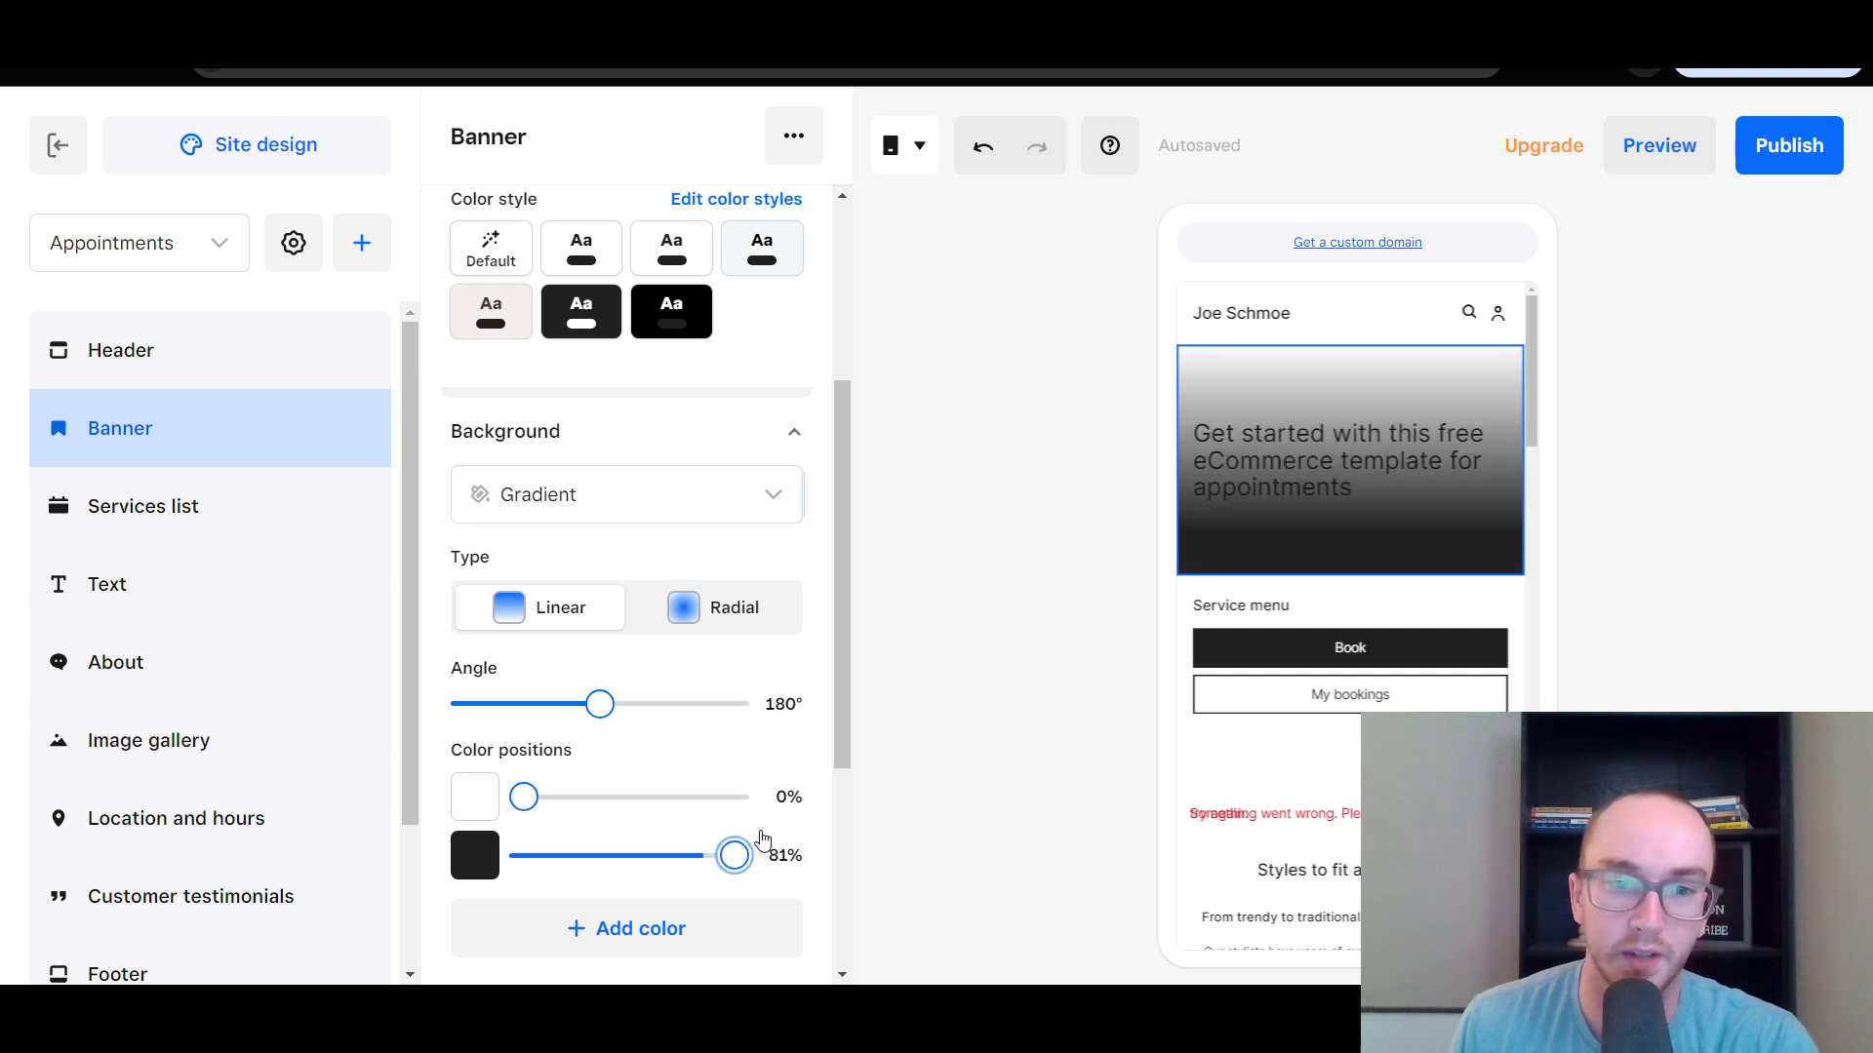
pyautogui.click(682, 607)
pyautogui.moveTo(527, 715); pyautogui.dragTo(643, 717)
pyautogui.click(736, 786)
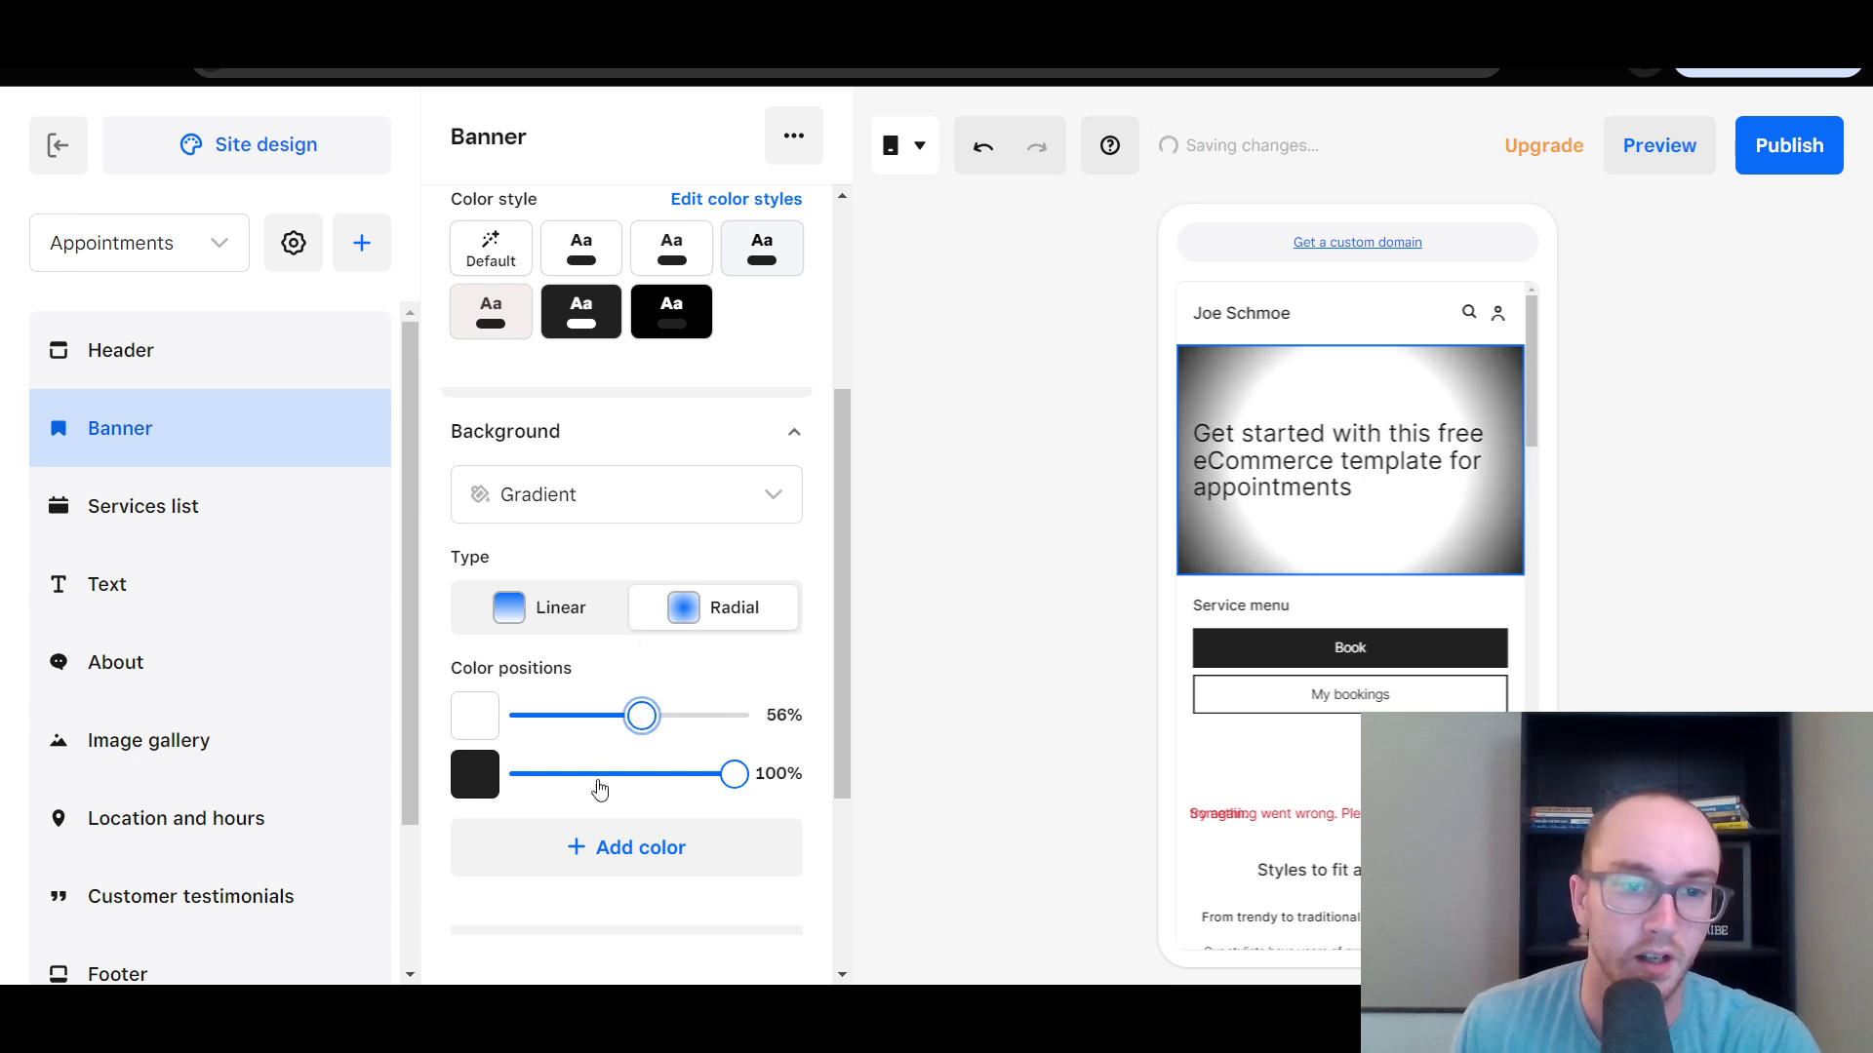
# Change the gradient's dark outer color to the second suggested color, a light mauve-grey.
pyautogui.click(477, 773)
pyautogui.click(564, 593)
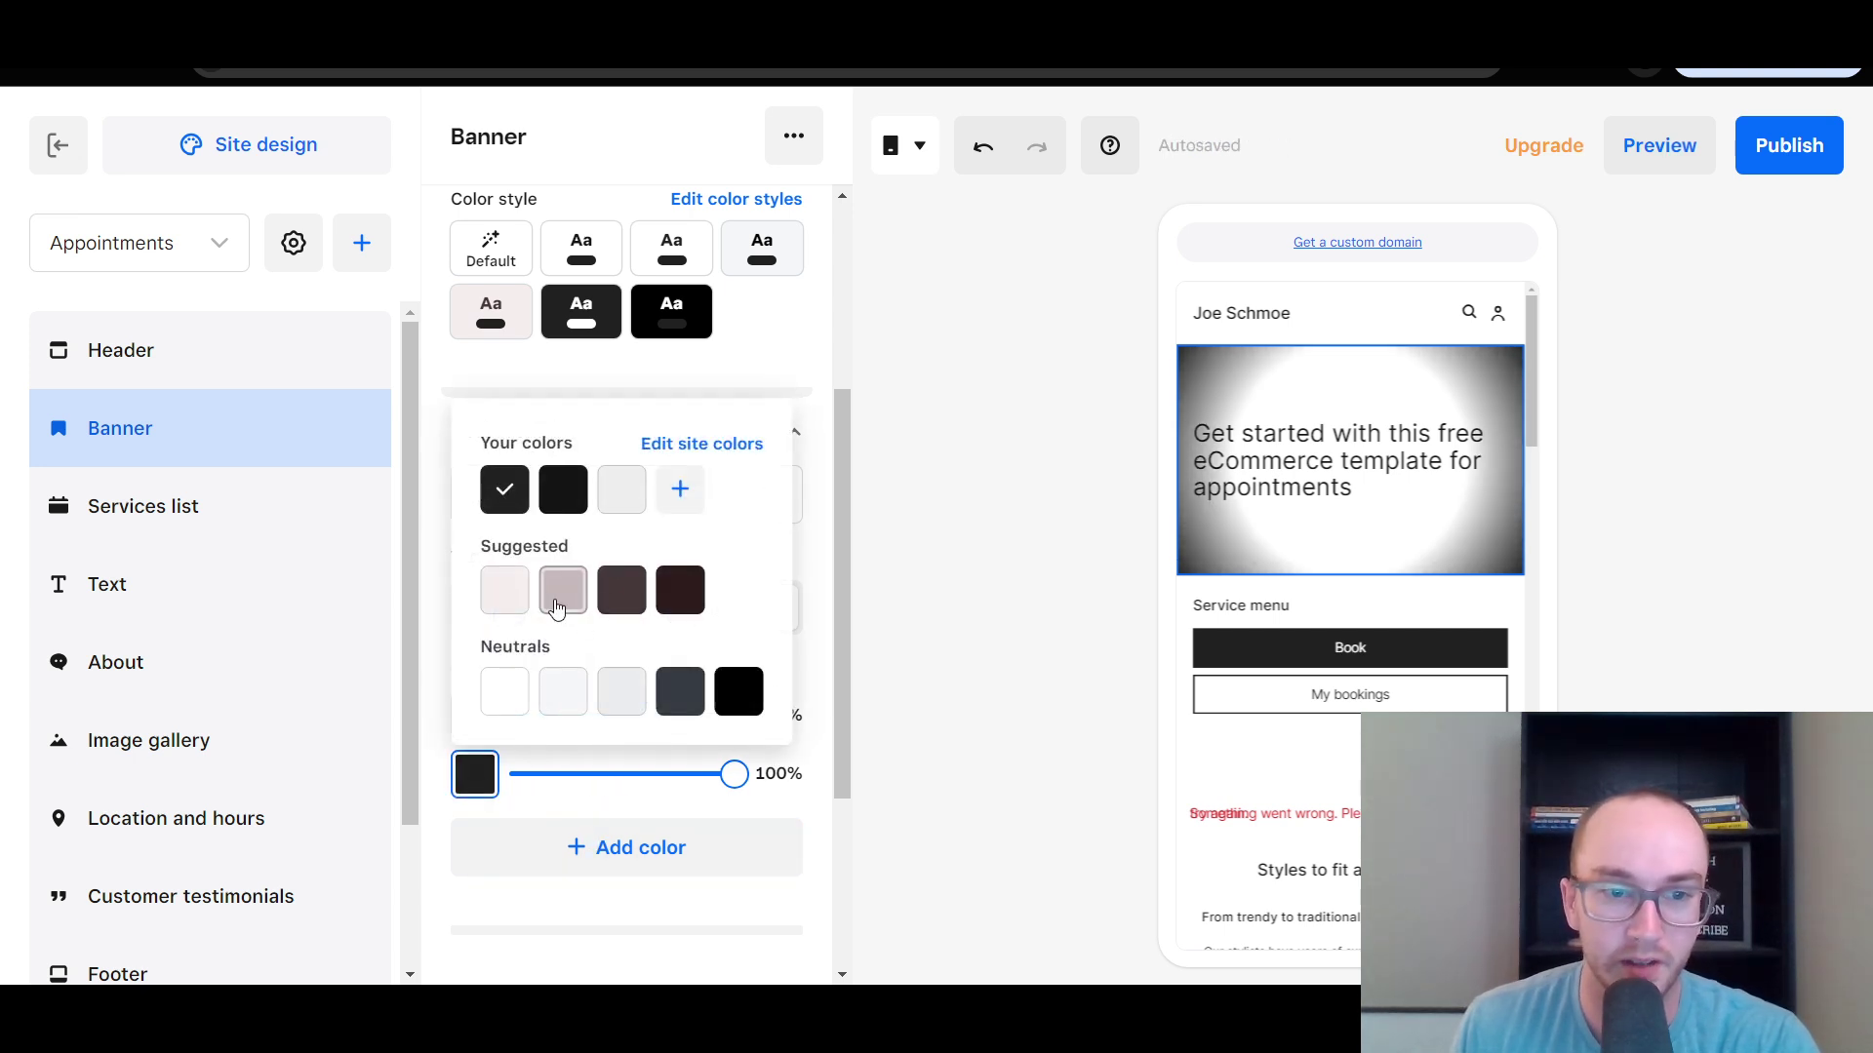
pyautogui.click(810, 615)
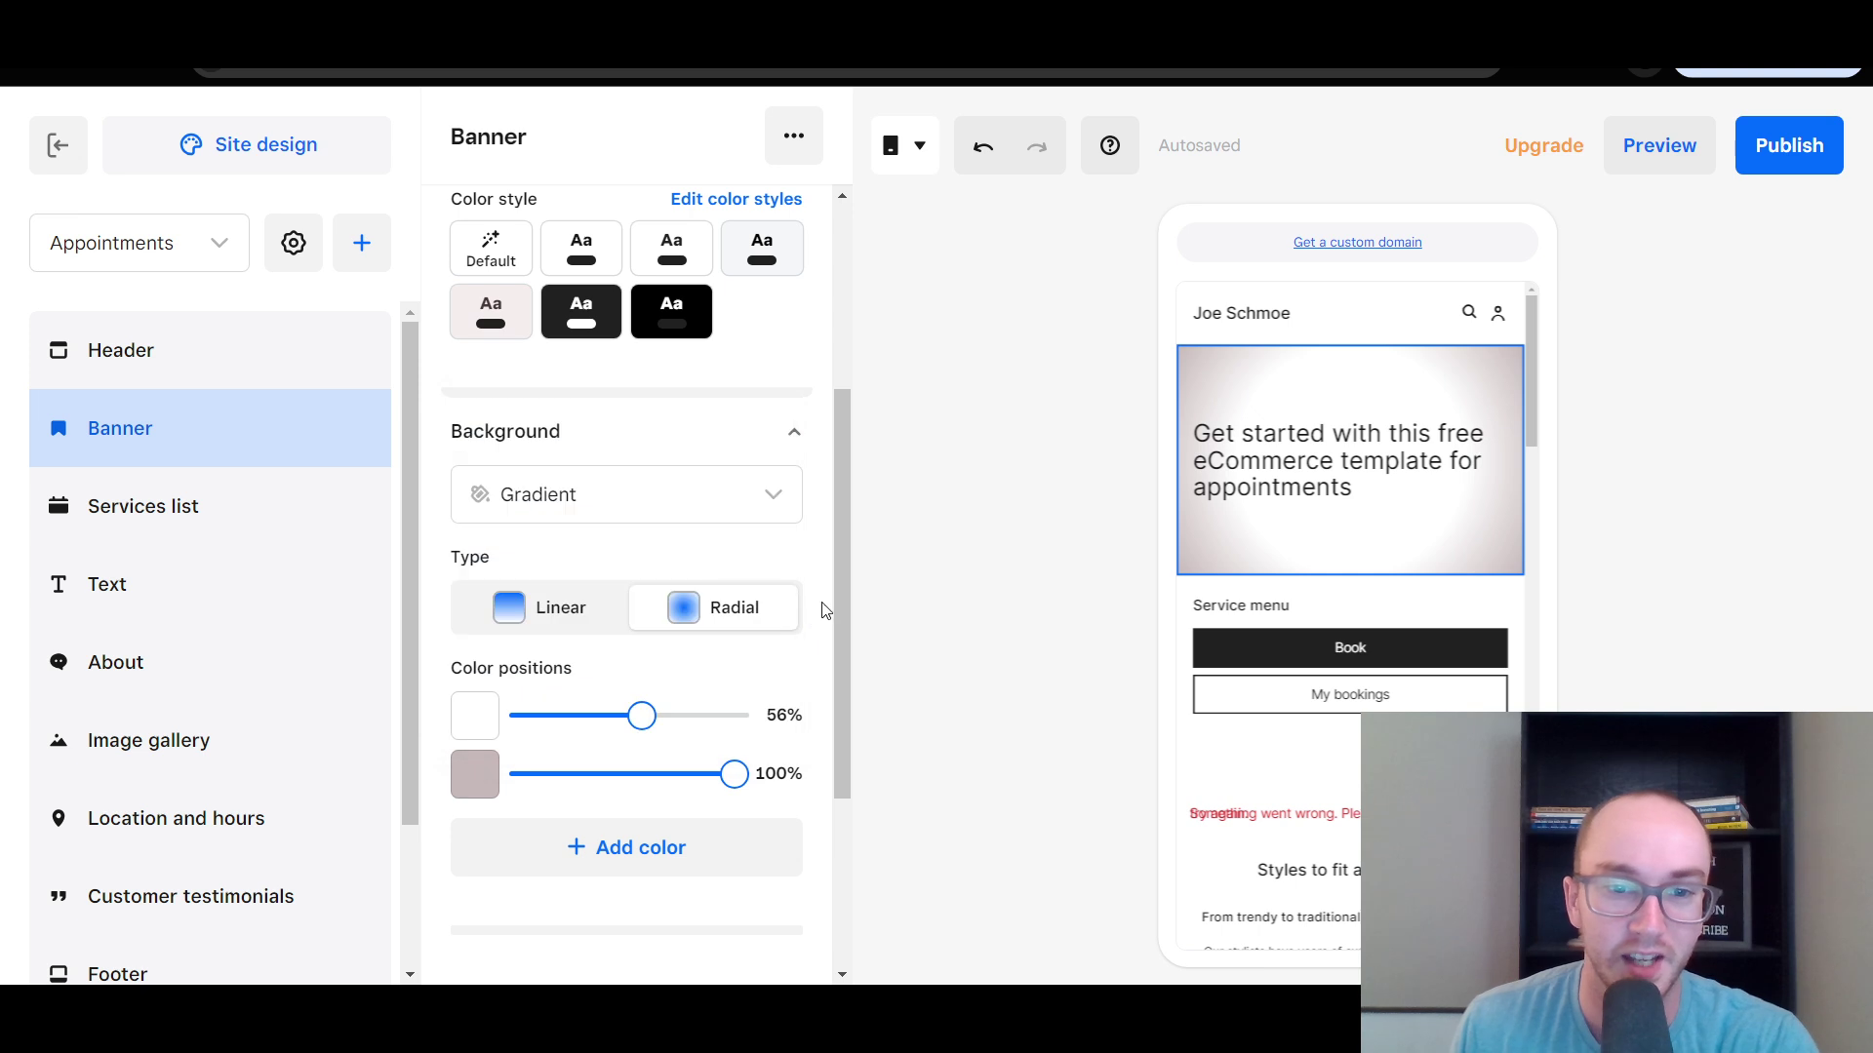
# Turn on the banner description and expand the Banner headline settings.
pyautogui.scroll(-2, 830, 677)
pyautogui.scroll(-3, 829, 677)
pyautogui.click(779, 817)
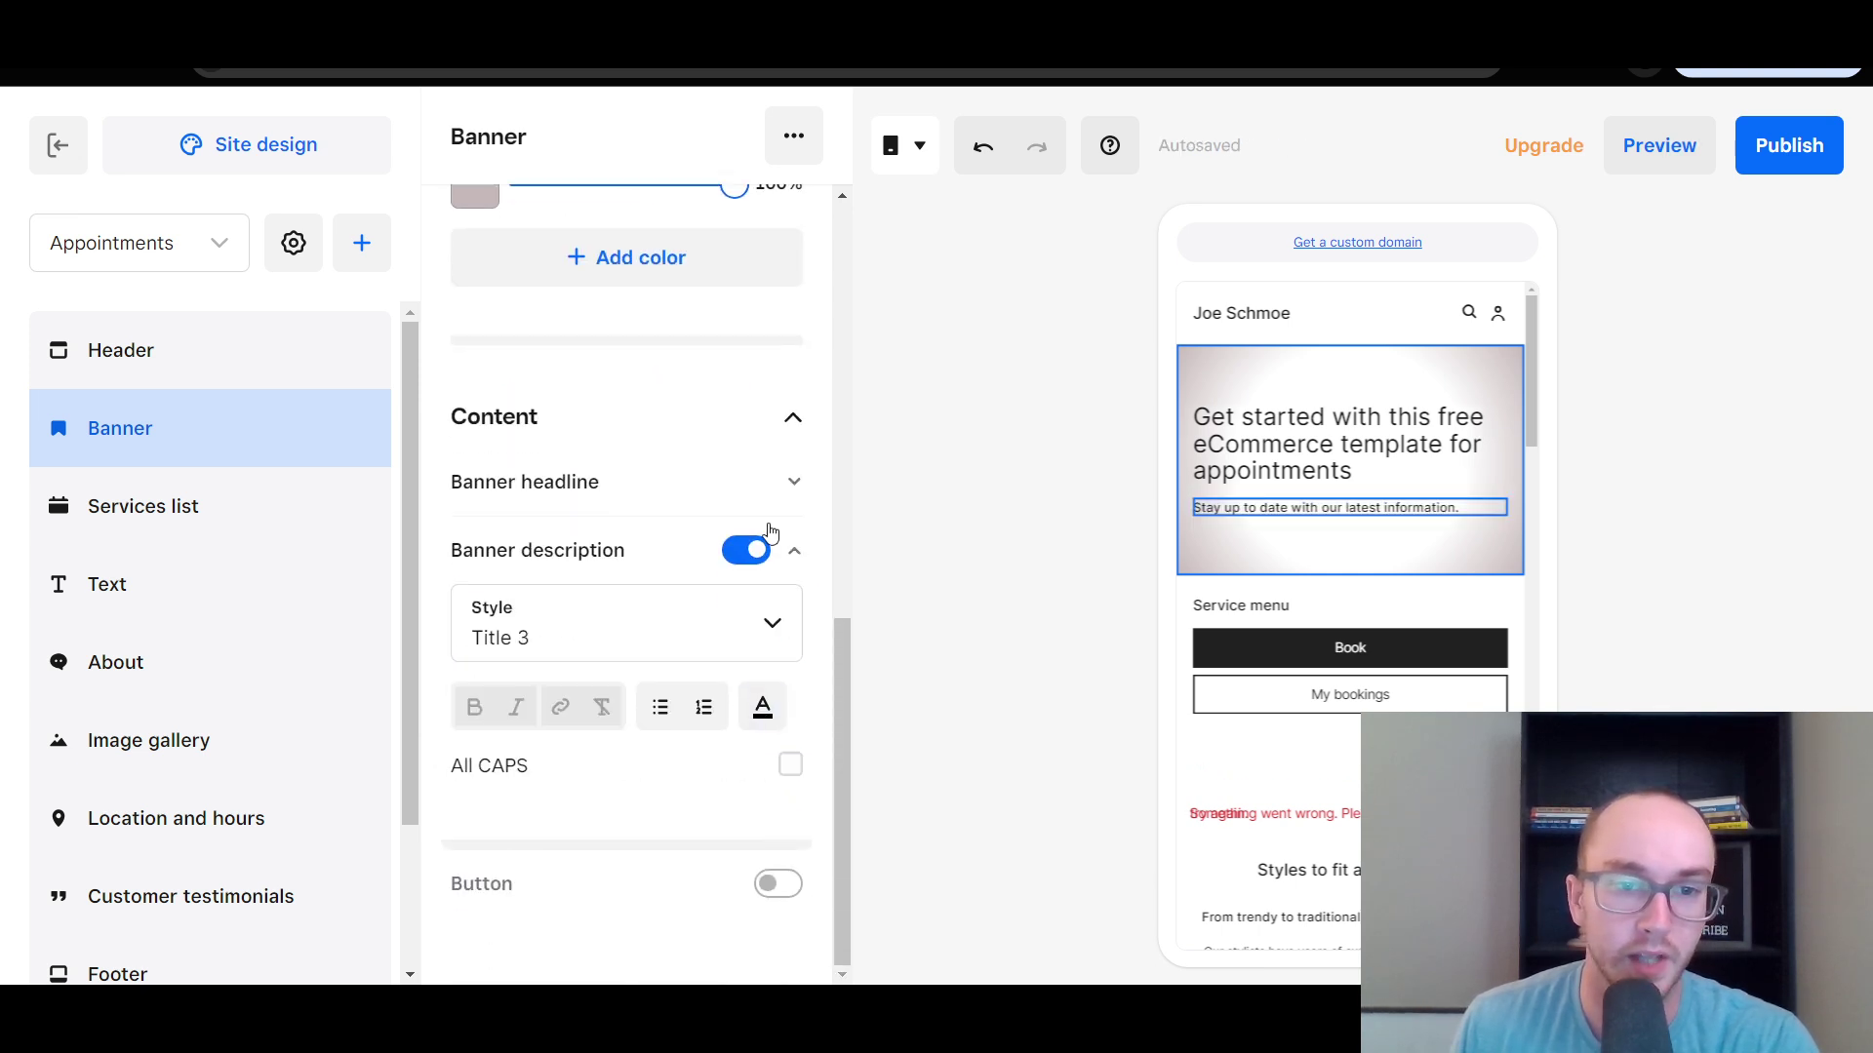
pyautogui.click(795, 485)
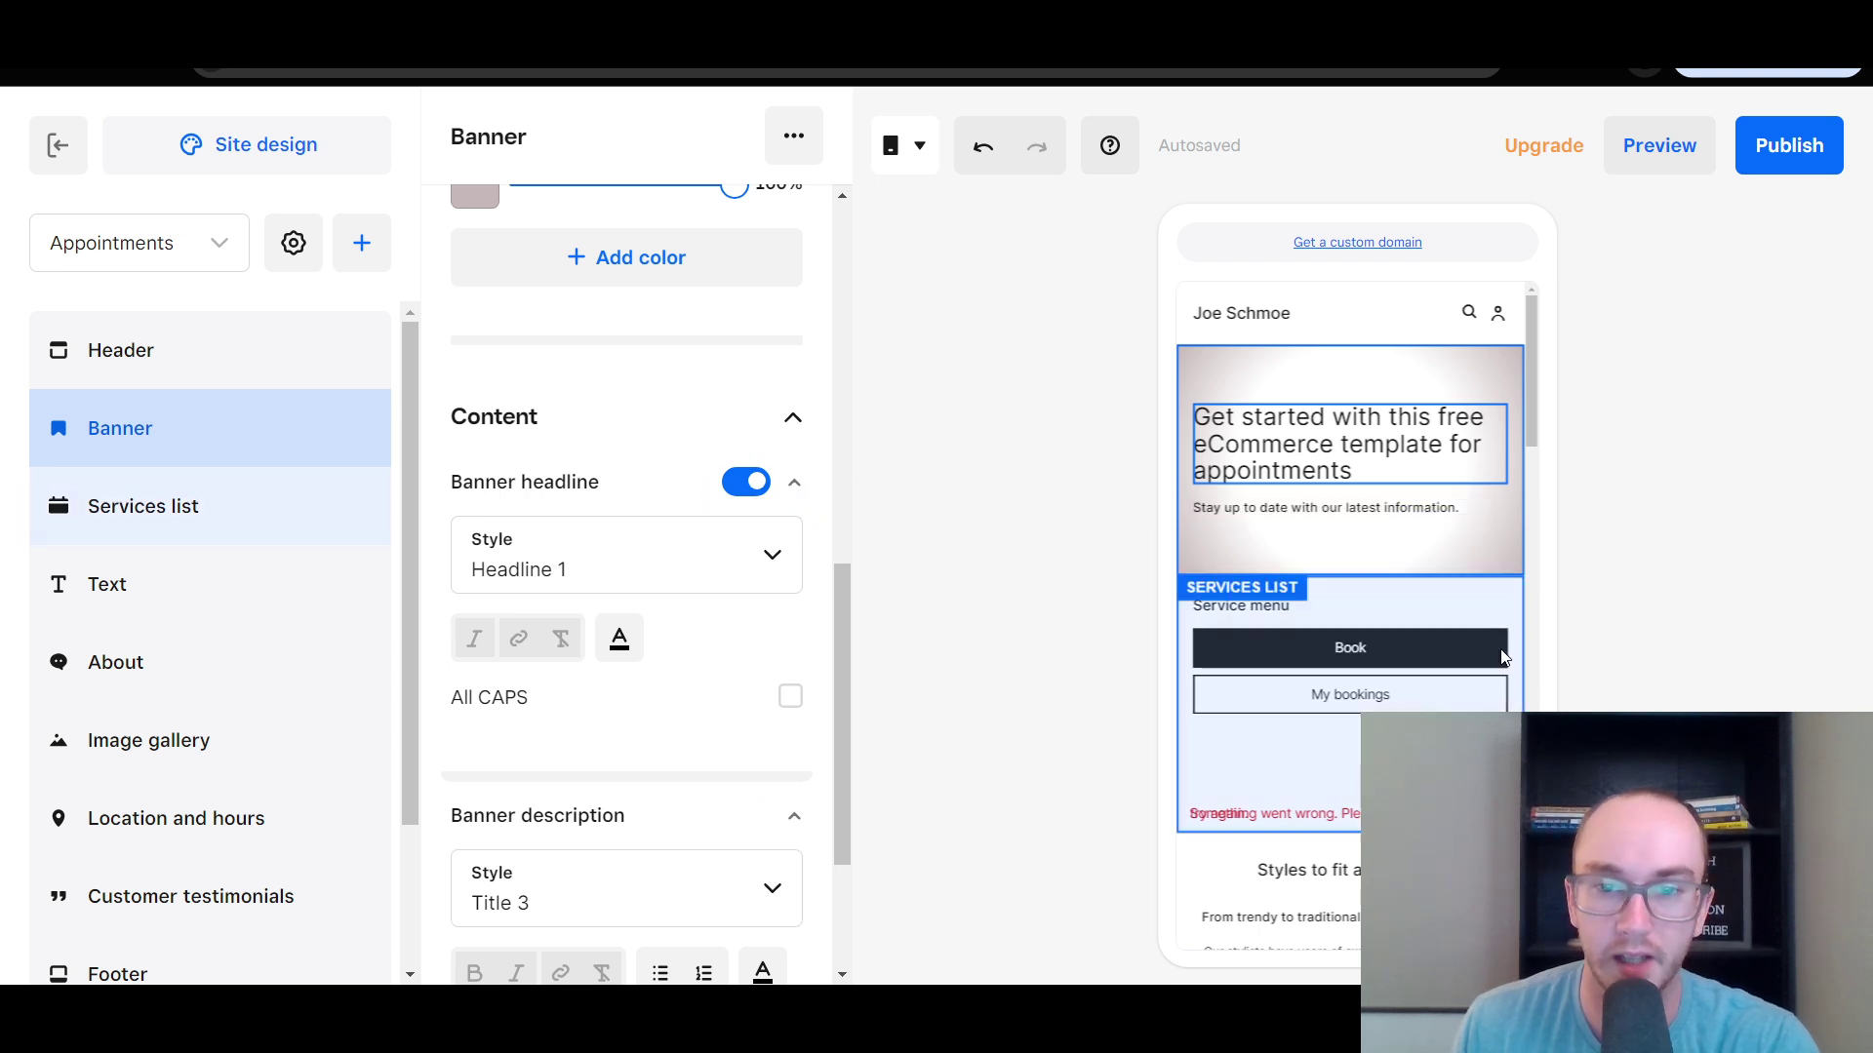
# Preview the site in mobile view, look through the page from the banner to Location & Hours, and close the preview.
pyautogui.scroll(-1, 1531, 395)
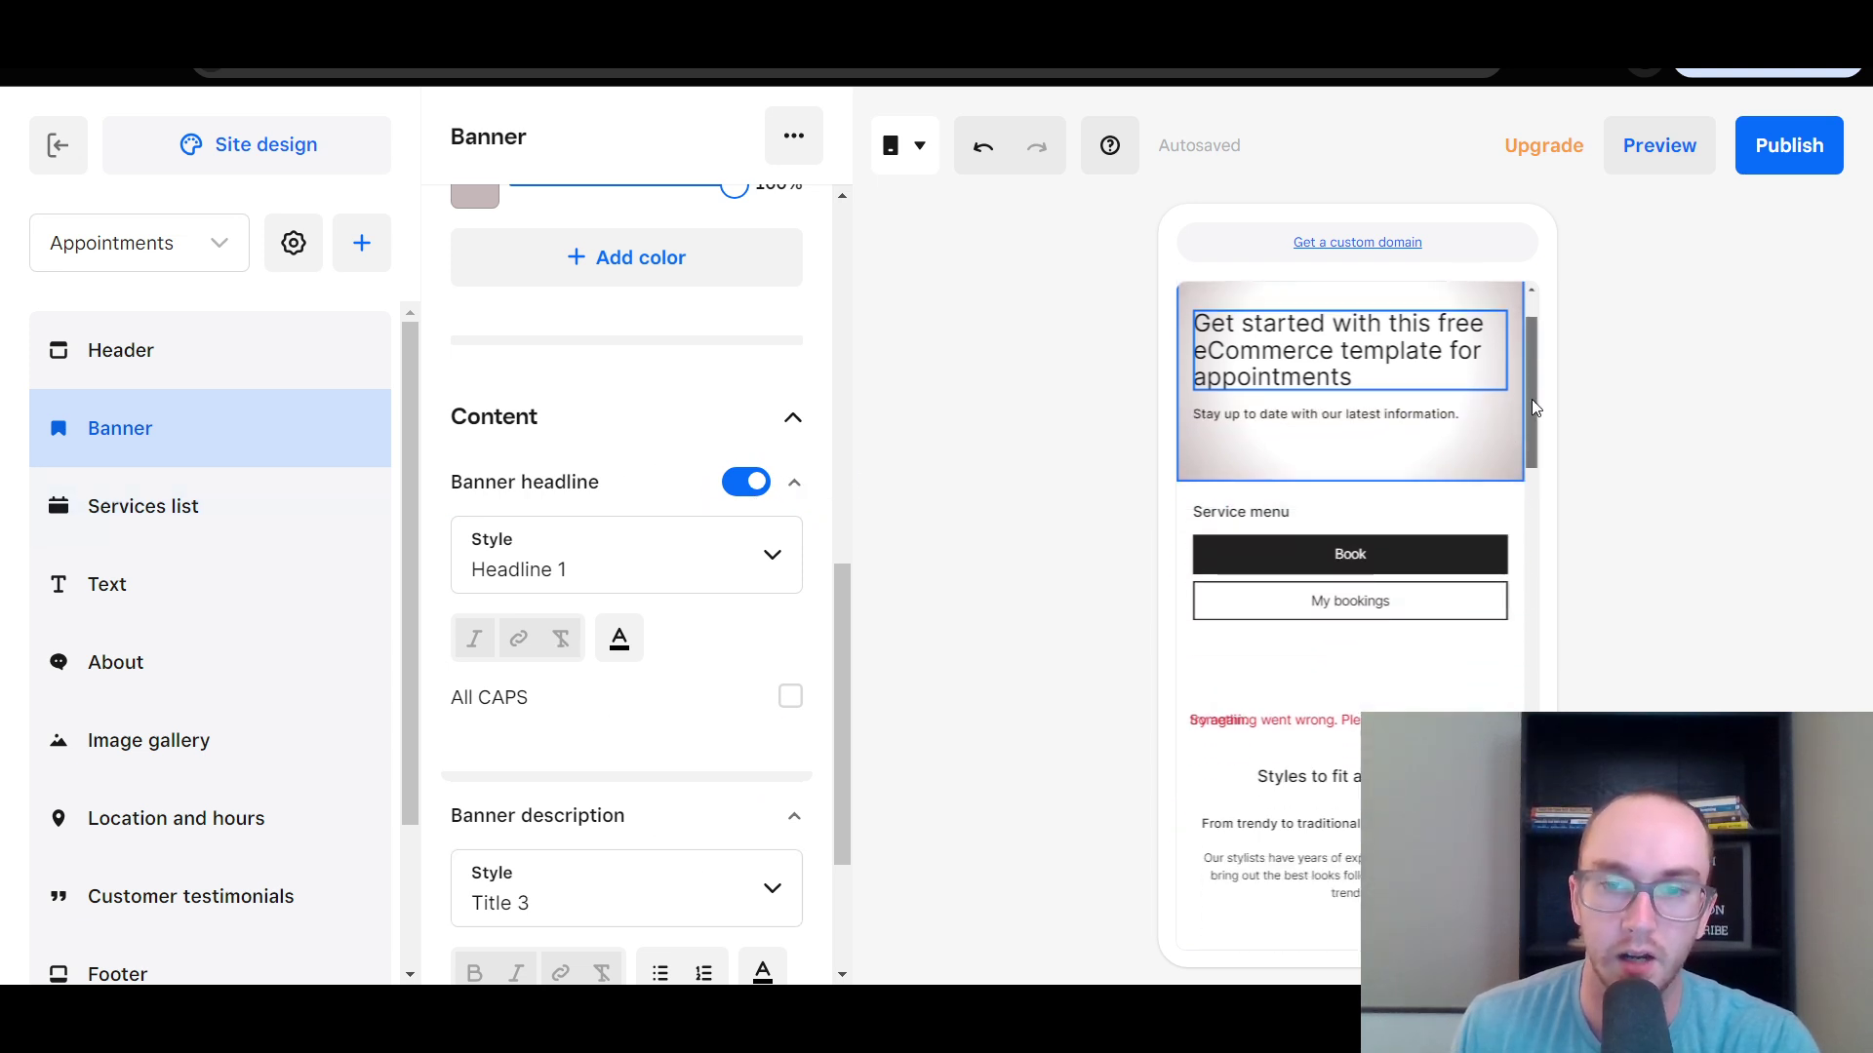
pyautogui.scroll(-1, 1414, 439)
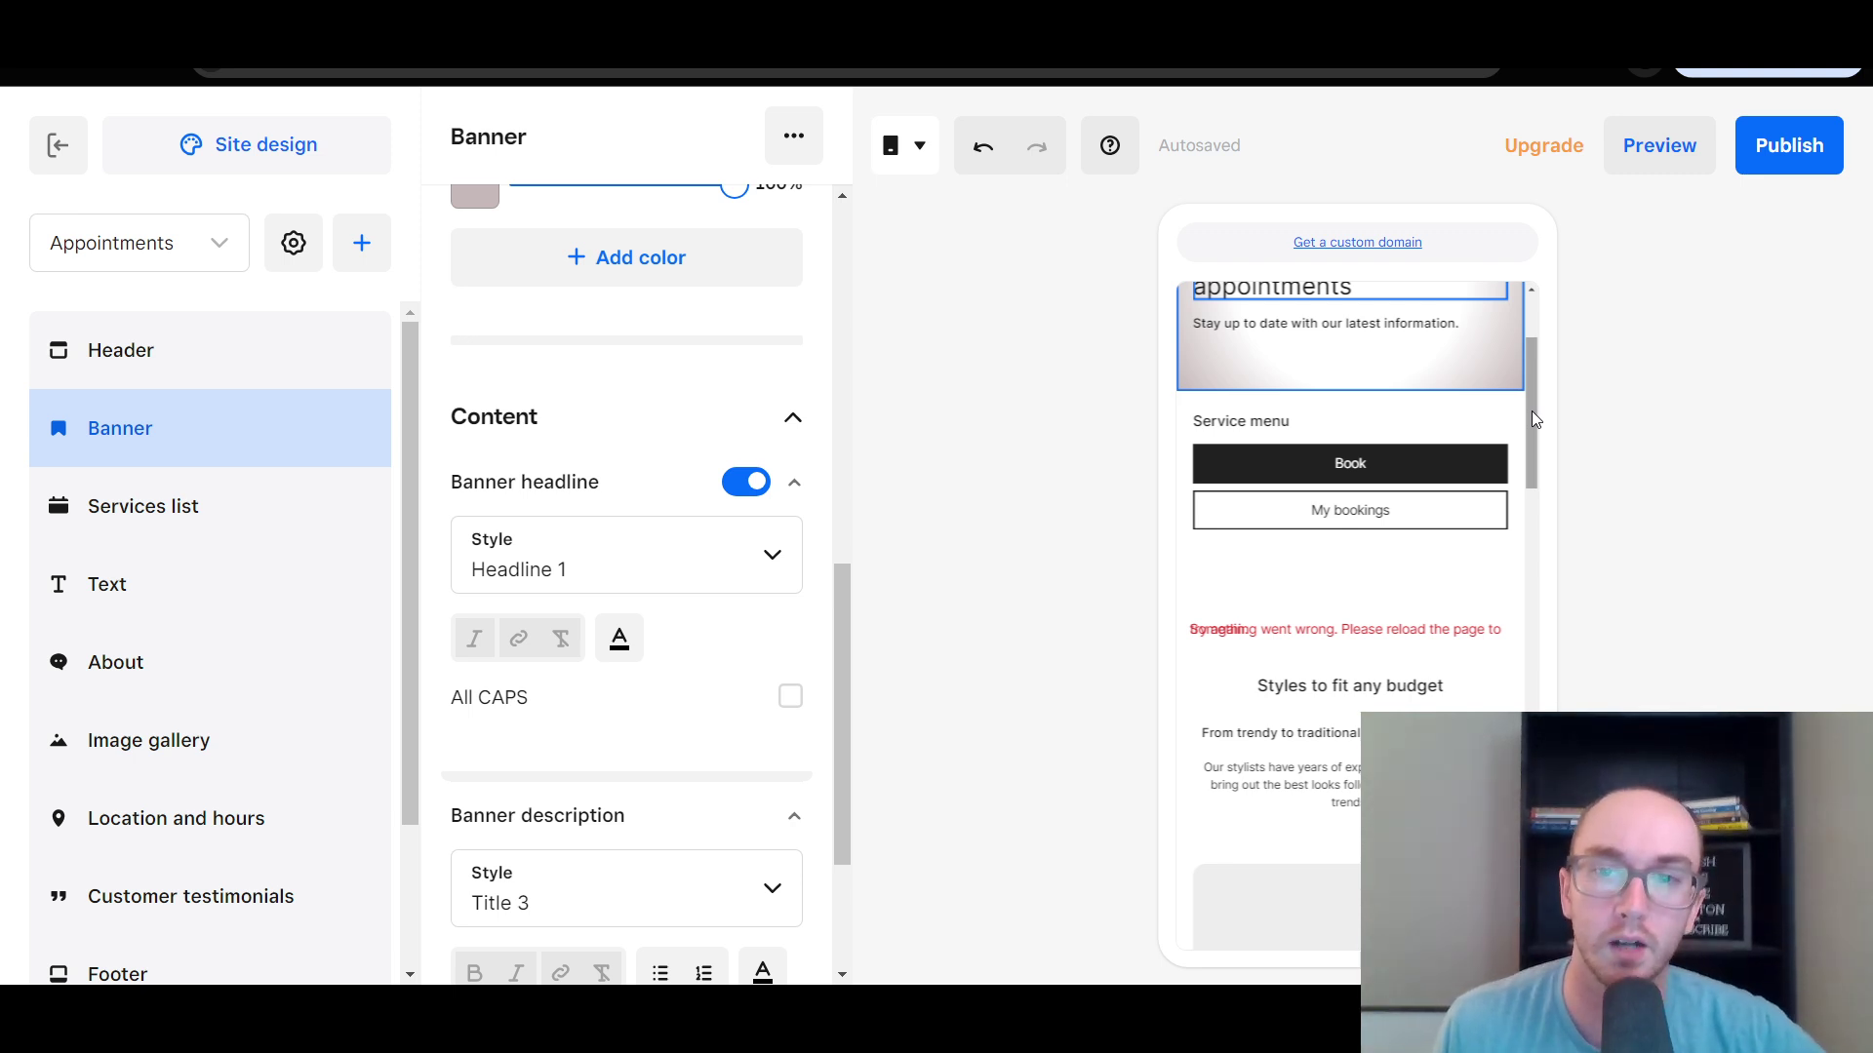
pyautogui.moveTo(1531, 411); pyautogui.dragTo(1537, 364)
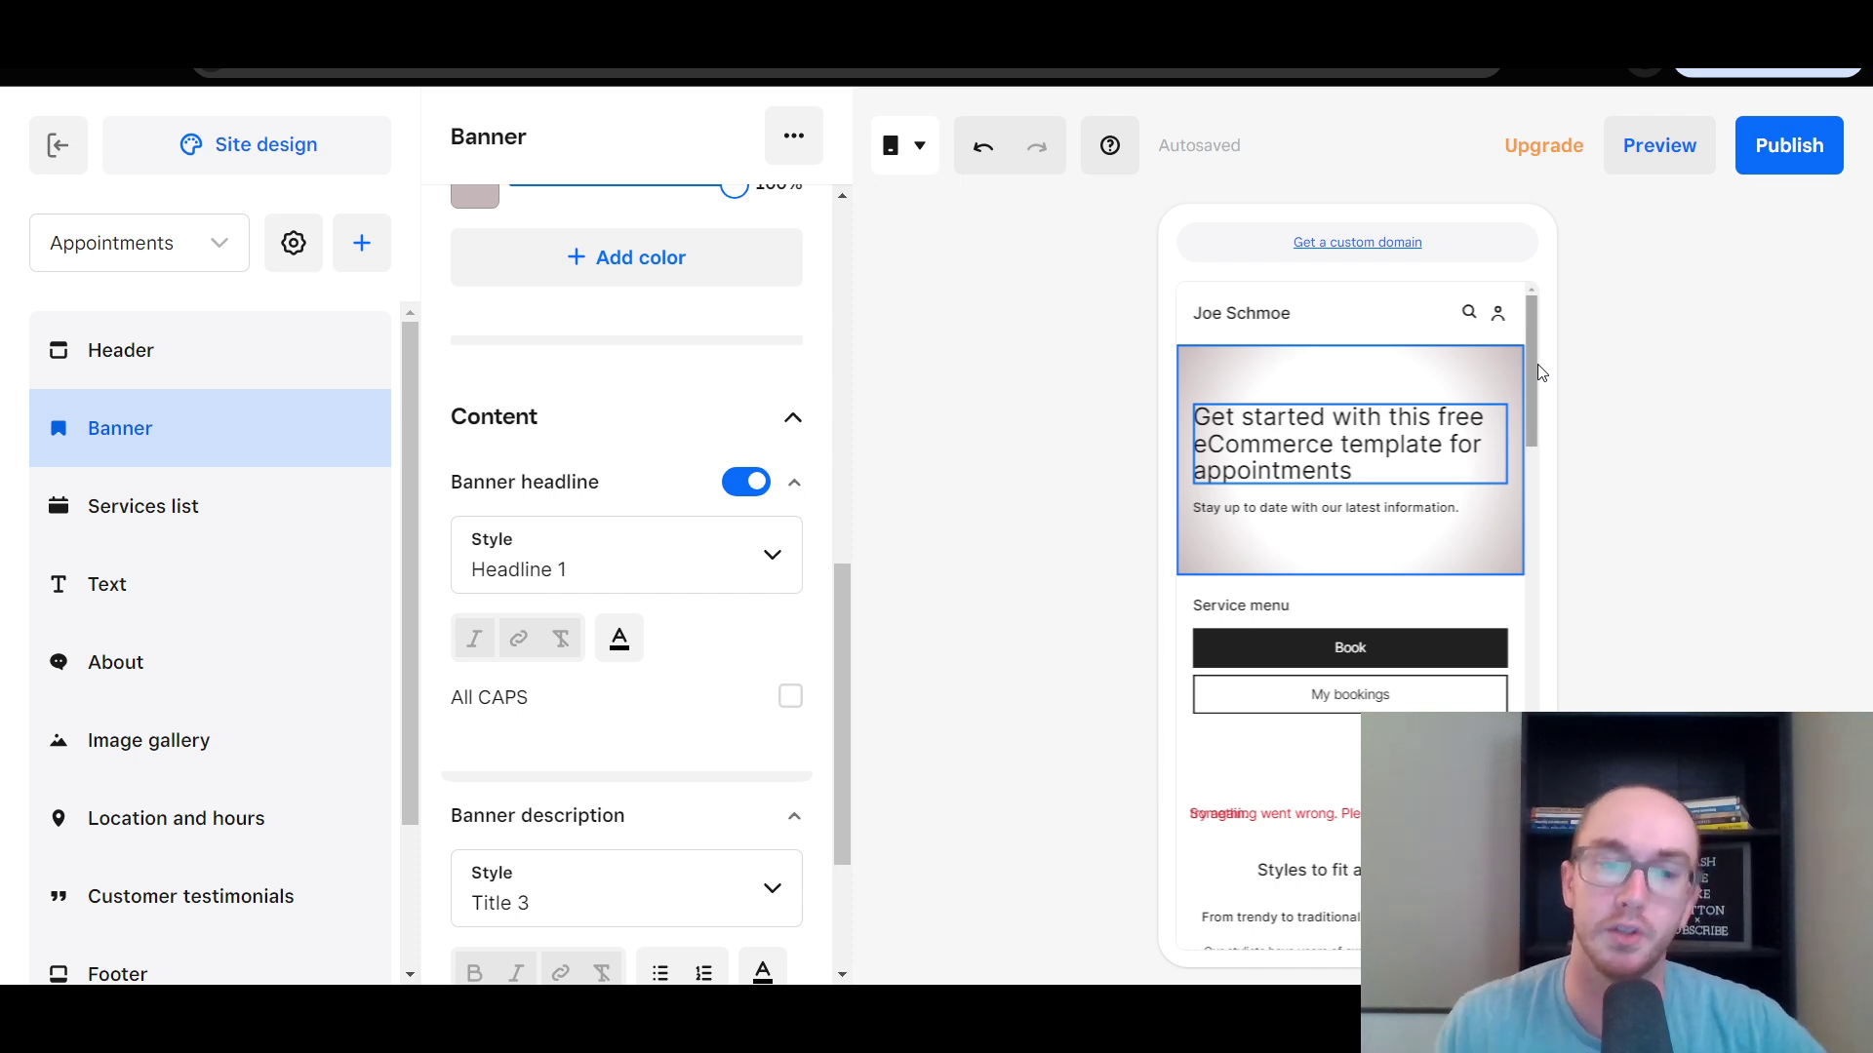
pyautogui.click(1627, 160)
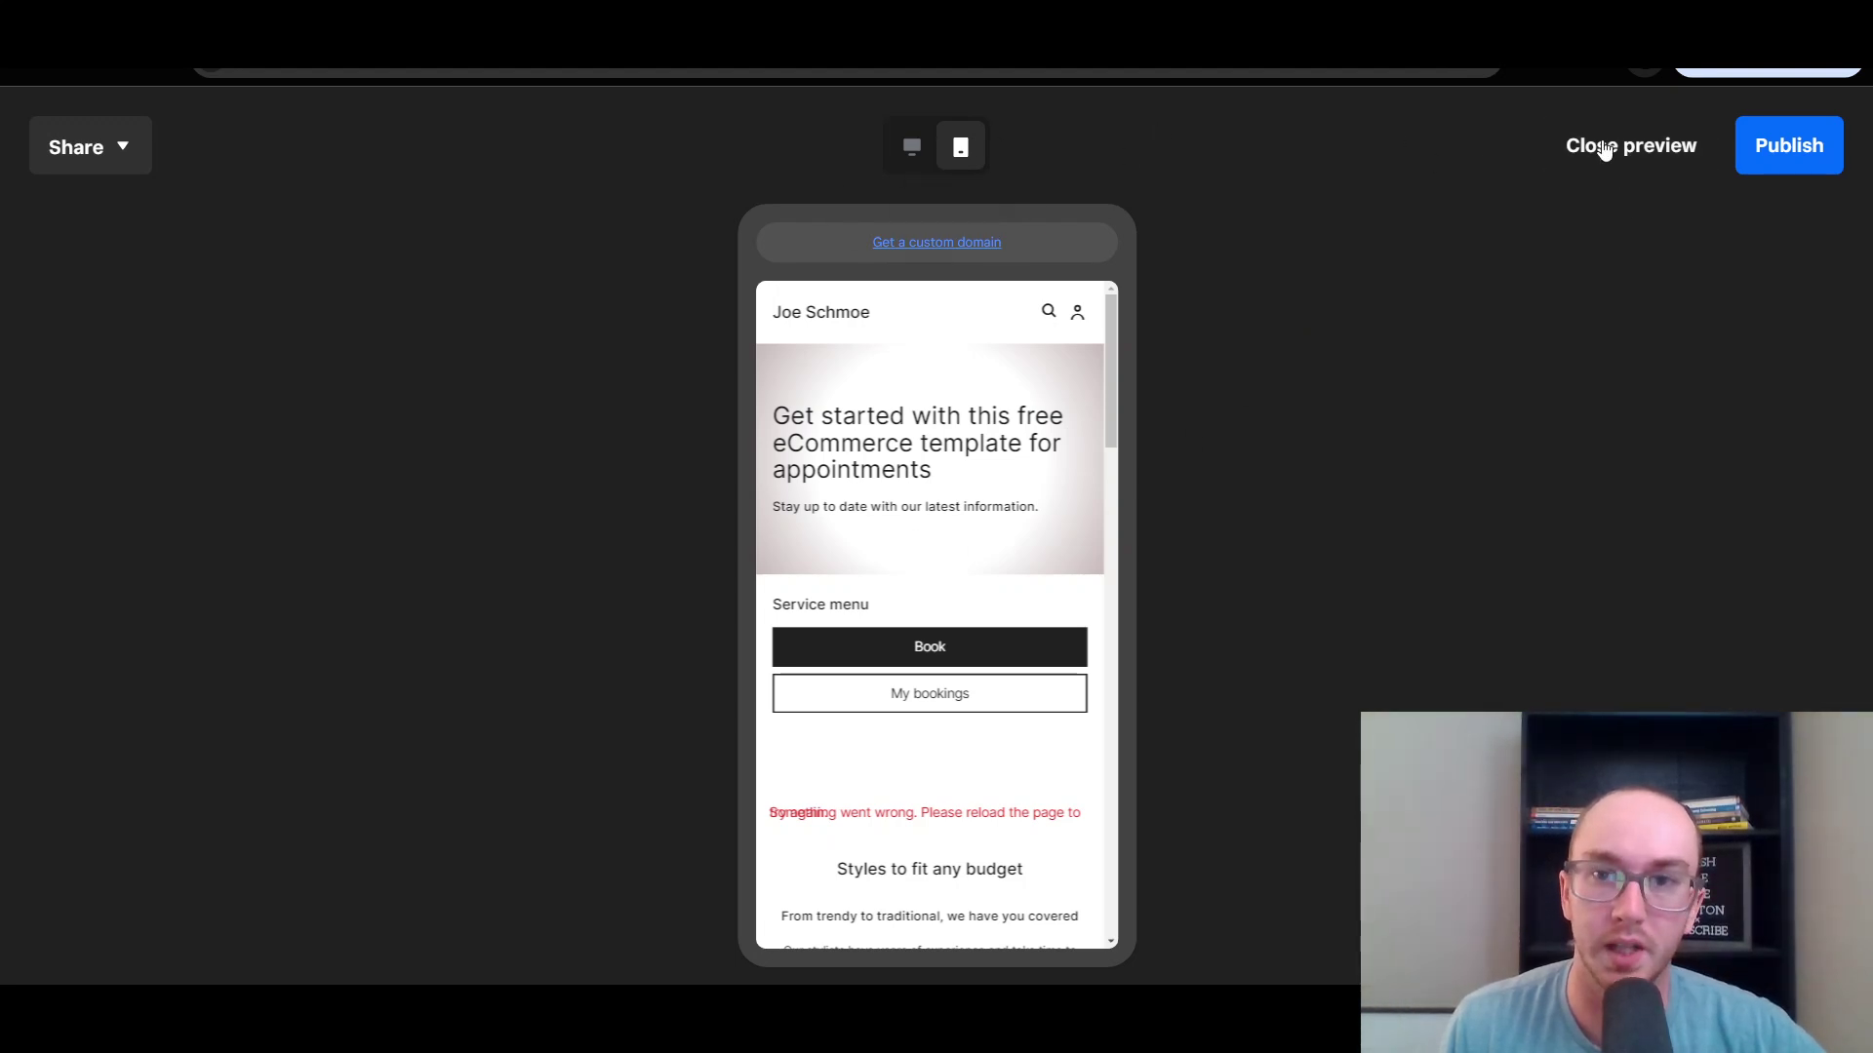
pyautogui.scroll(-15, 940, 474)
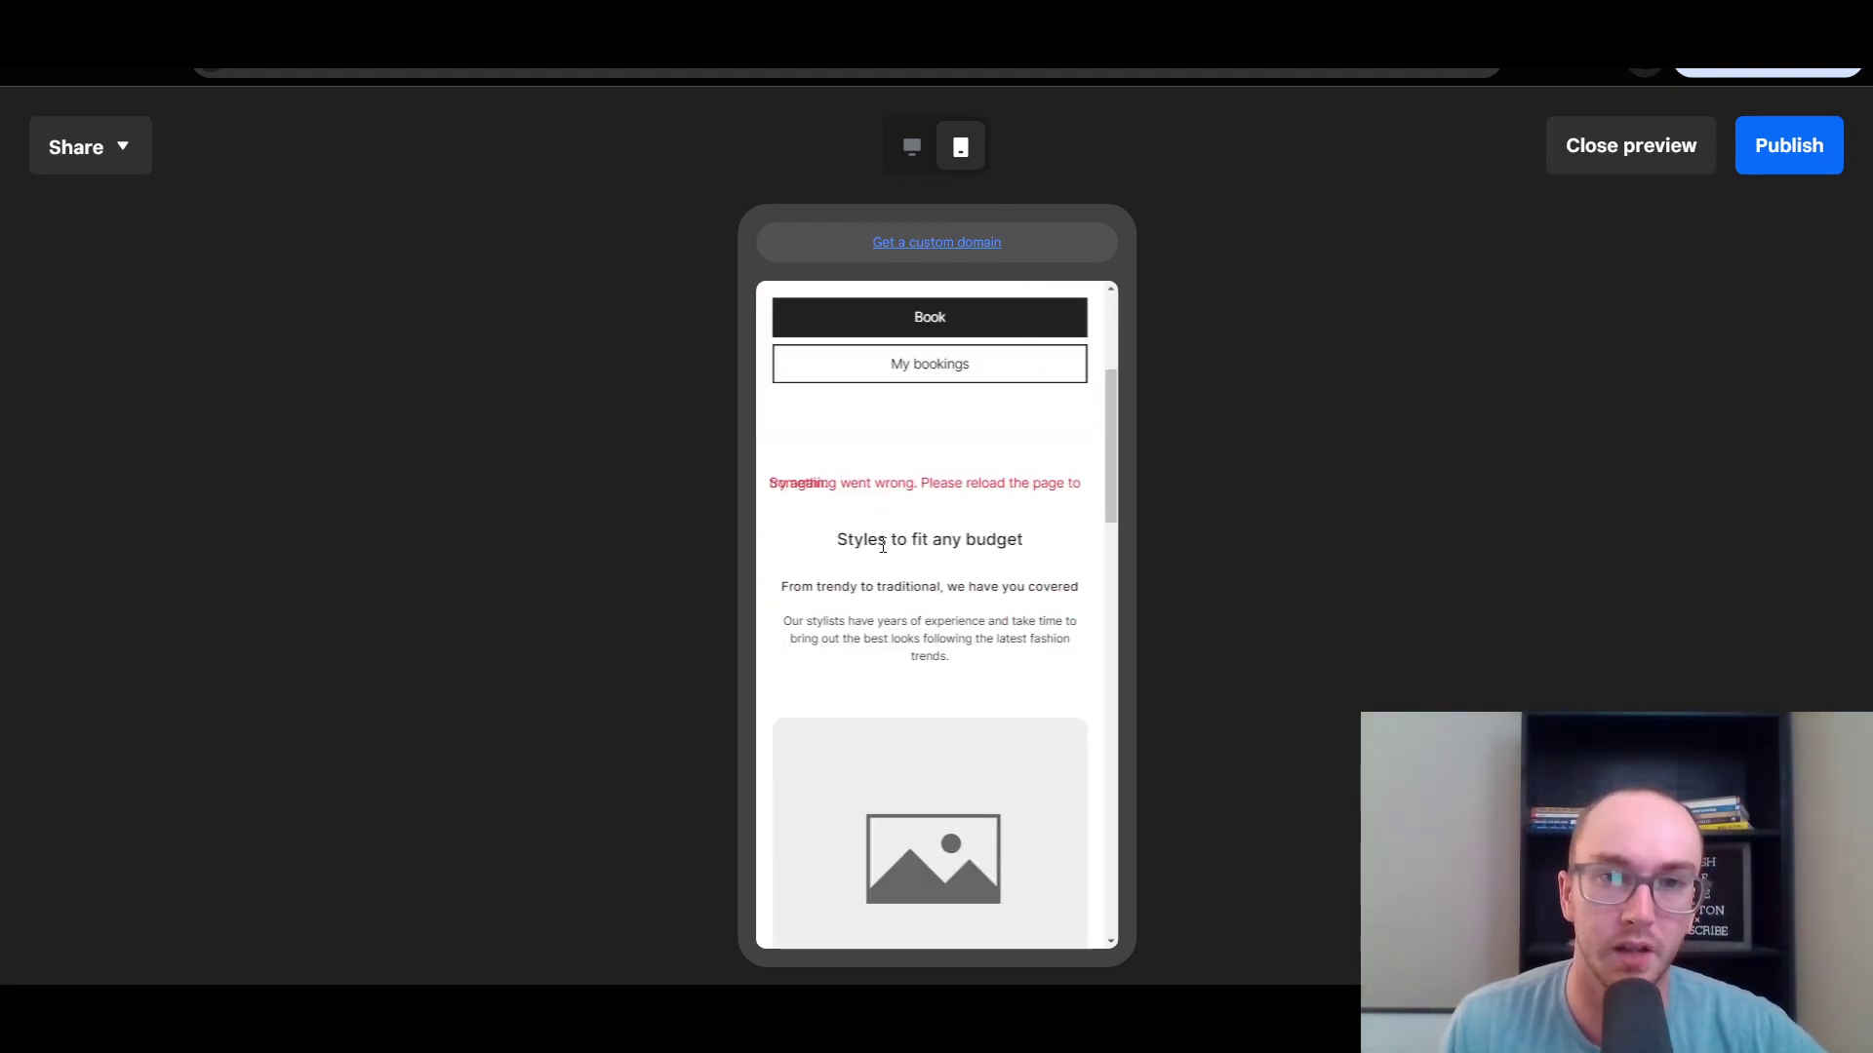
pyautogui.scroll(15, 965, 562)
pyautogui.scroll(-15, 961, 554)
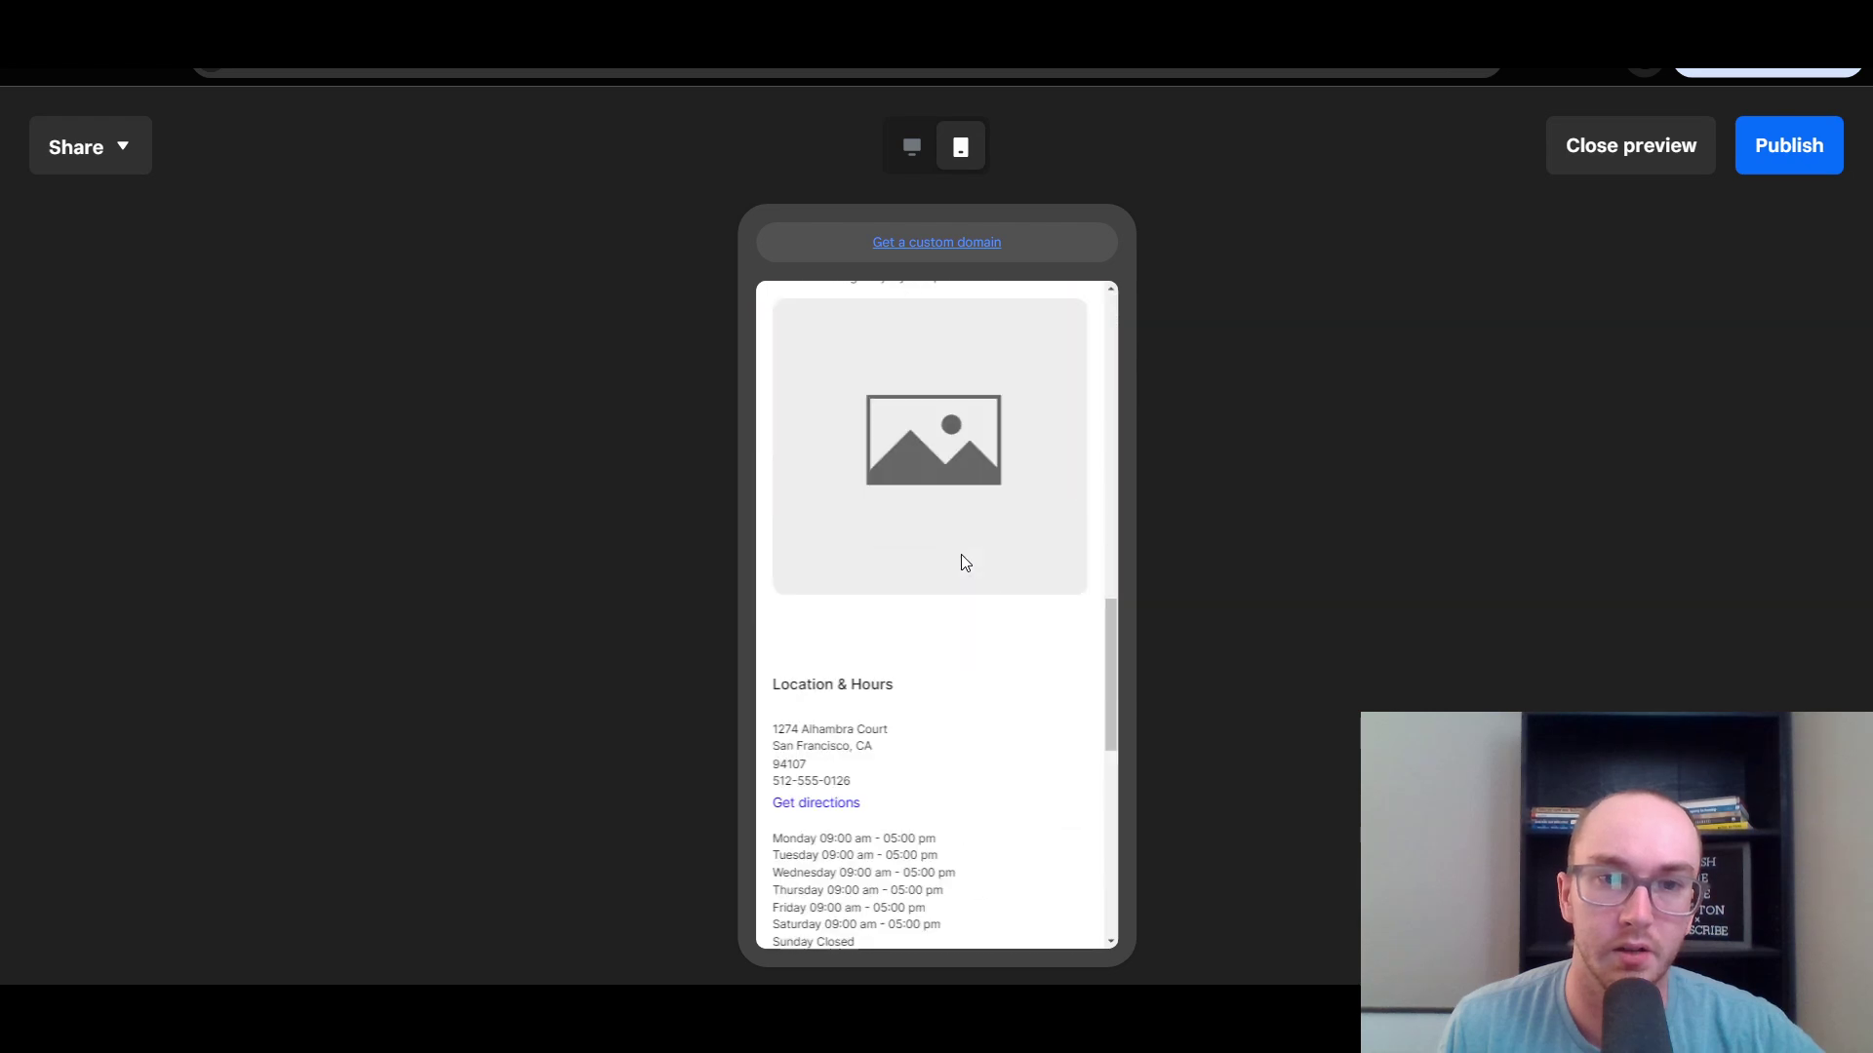
pyautogui.scroll(15, 962, 554)
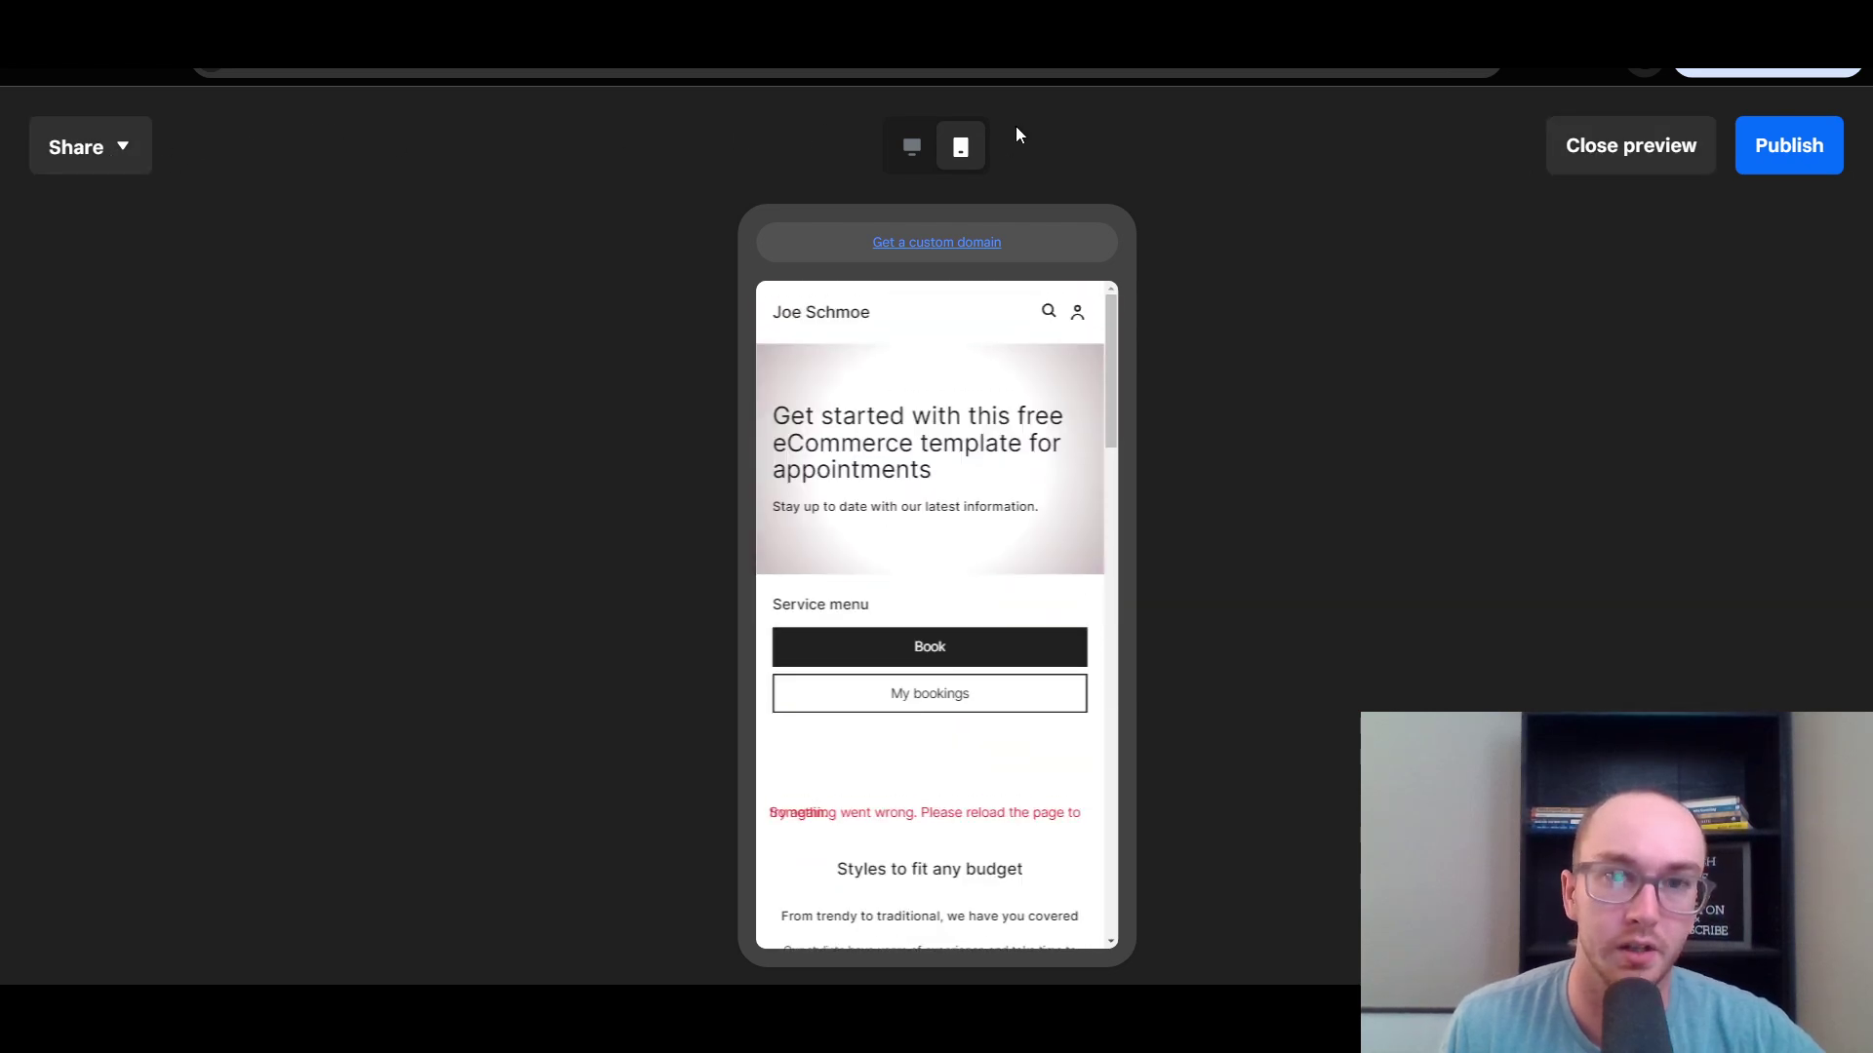
pyautogui.click(1675, 158)
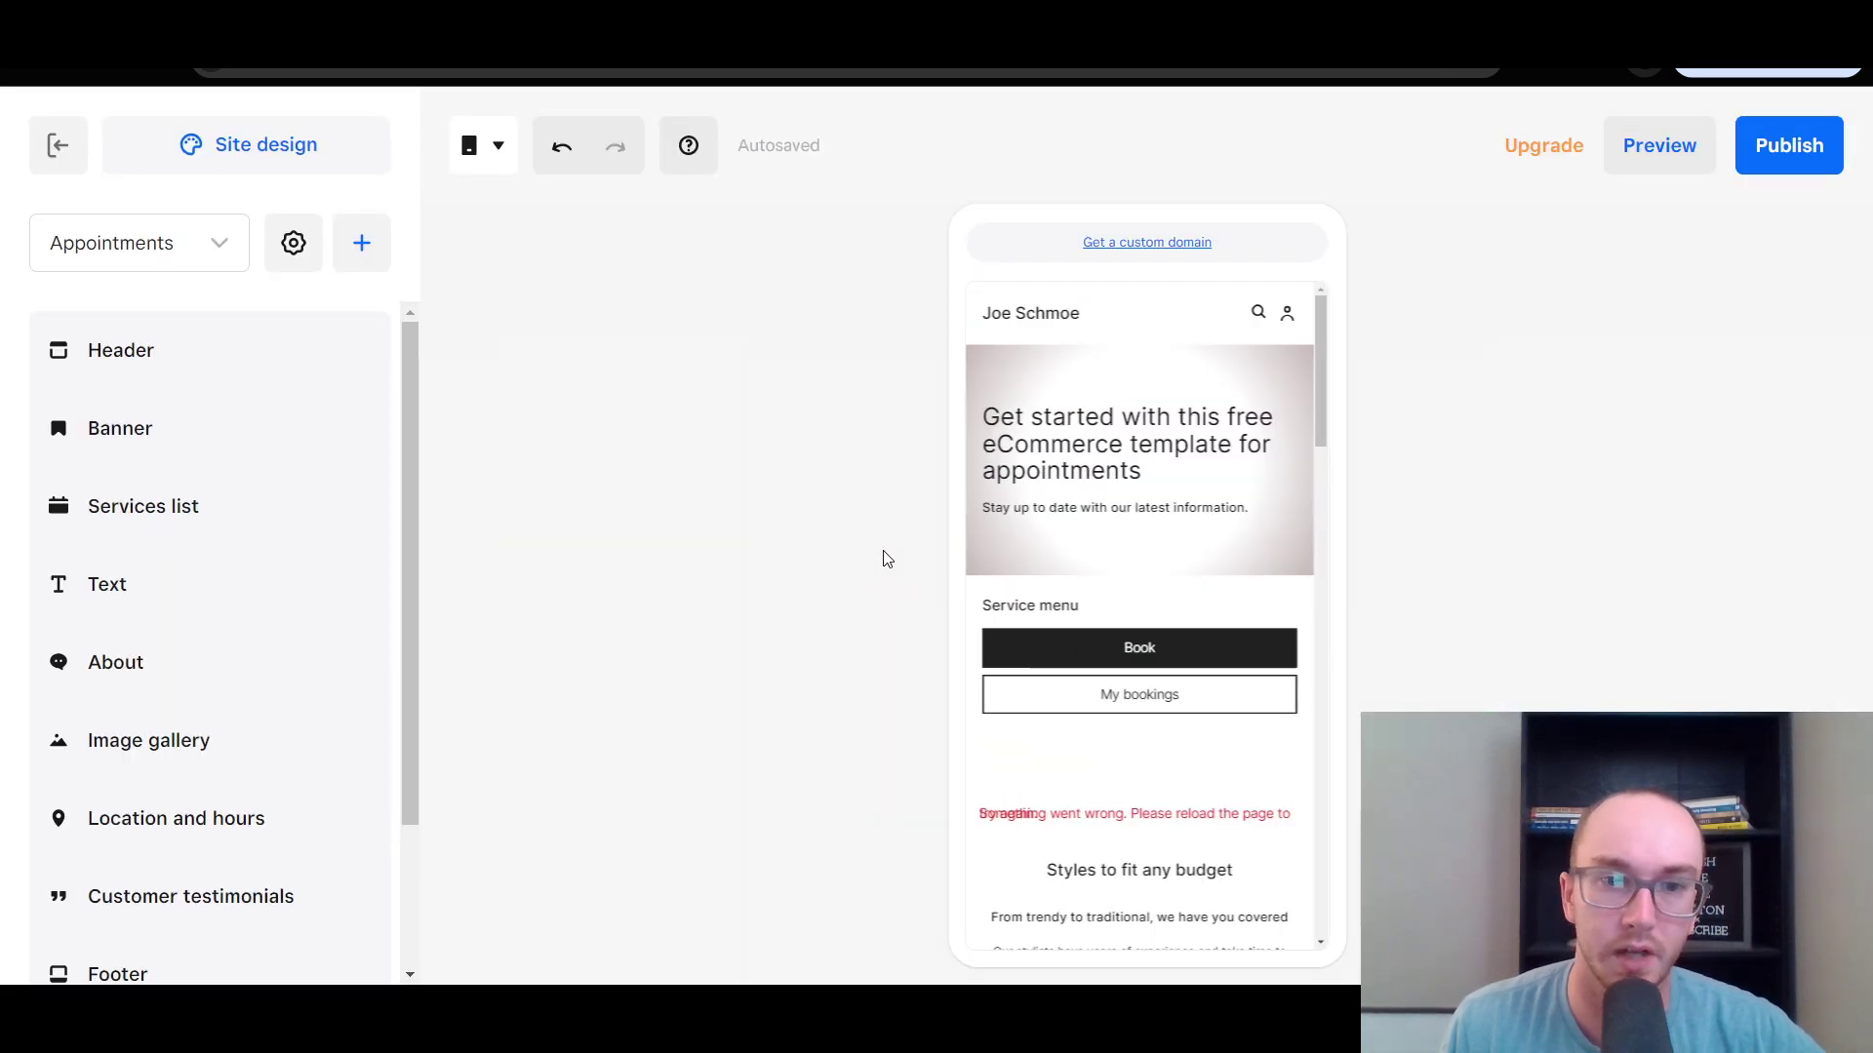
# Open the site design settings, examine the site styles and site elements, and return to the section list.
pyautogui.click(193, 166)
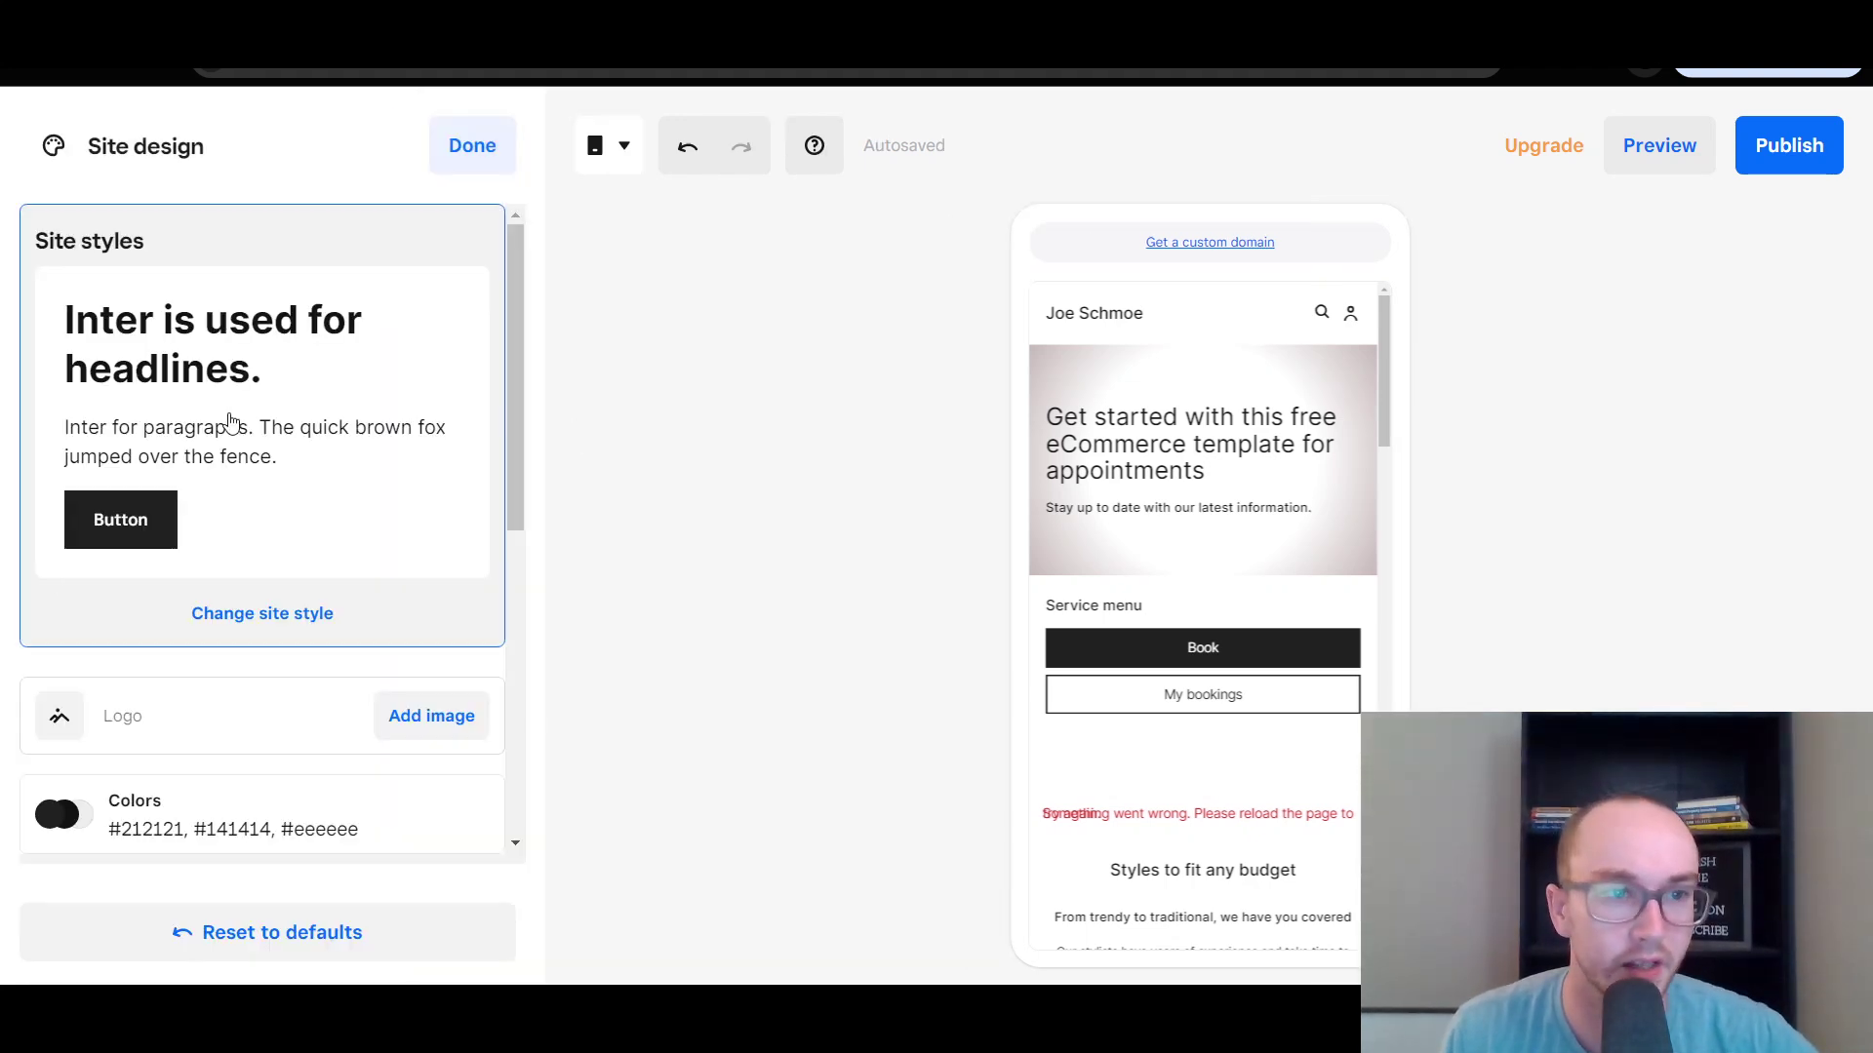
pyautogui.scroll(-6, 307, 585)
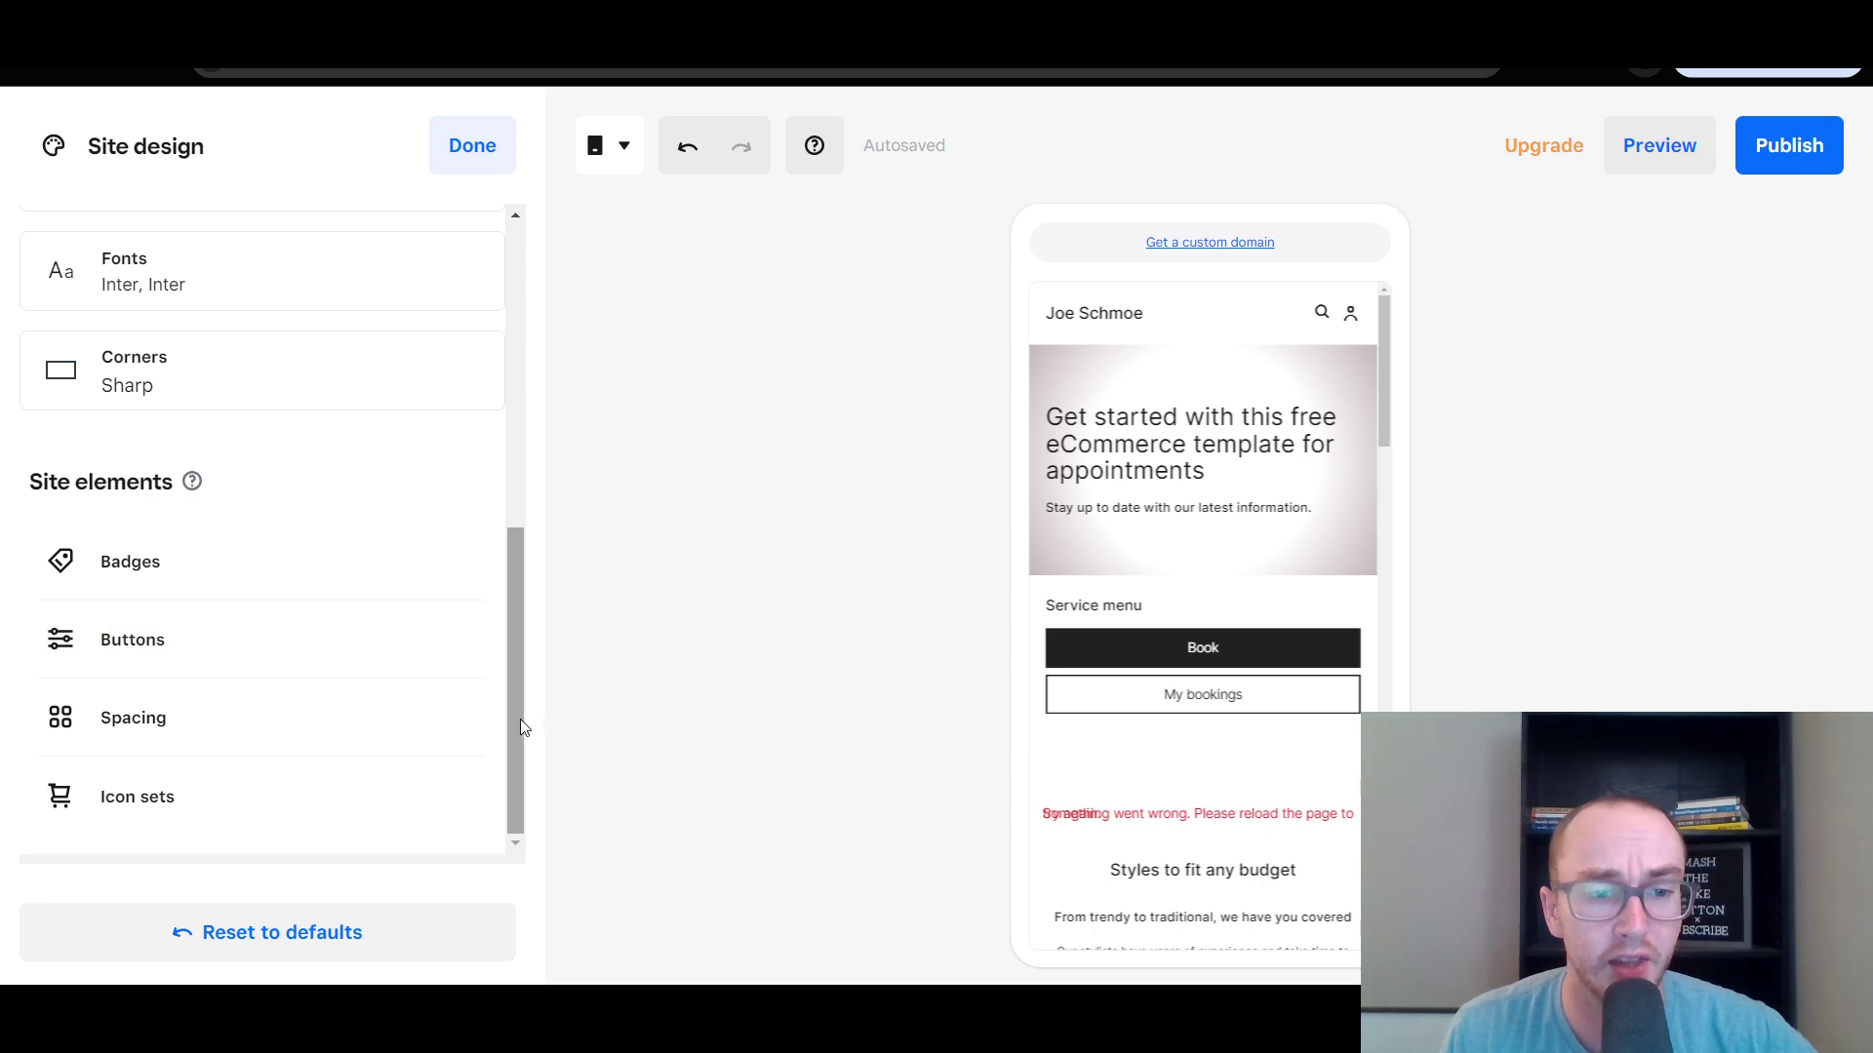
pyautogui.moveTo(519, 718); pyautogui.dragTo(231, 209)
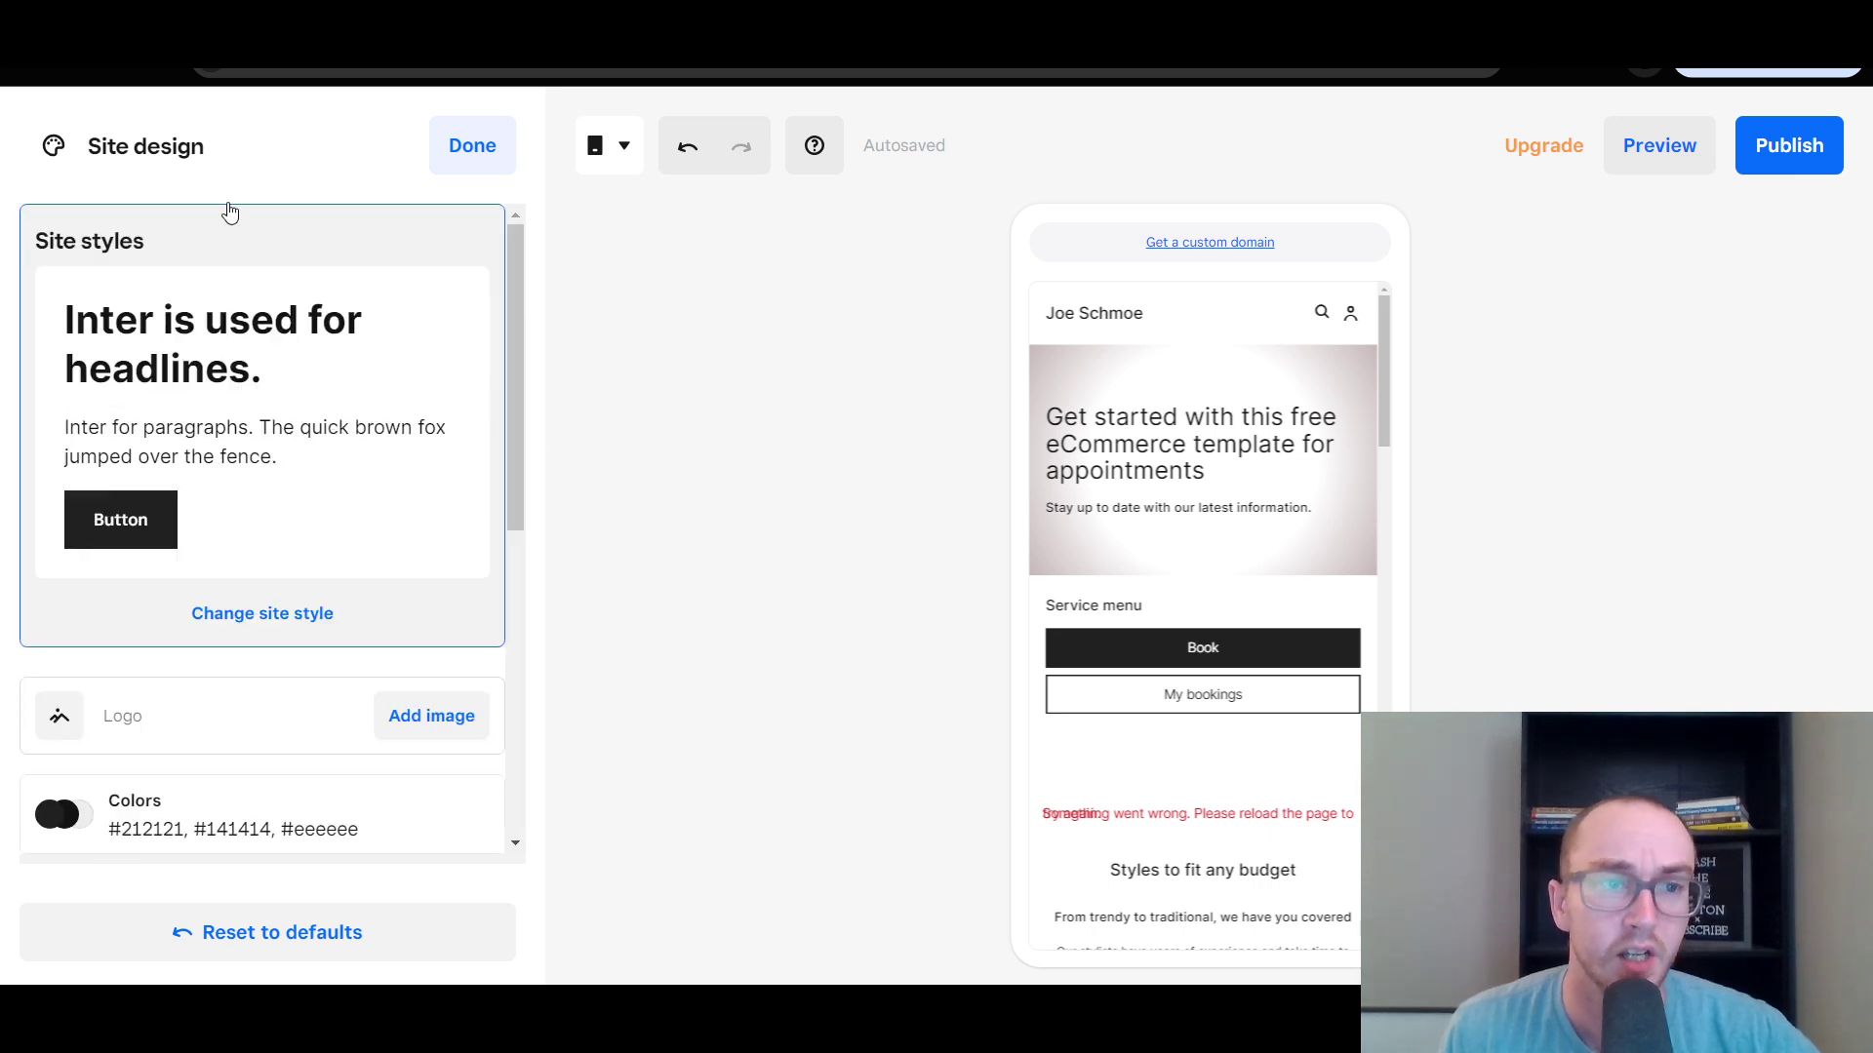
pyautogui.click(473, 172)
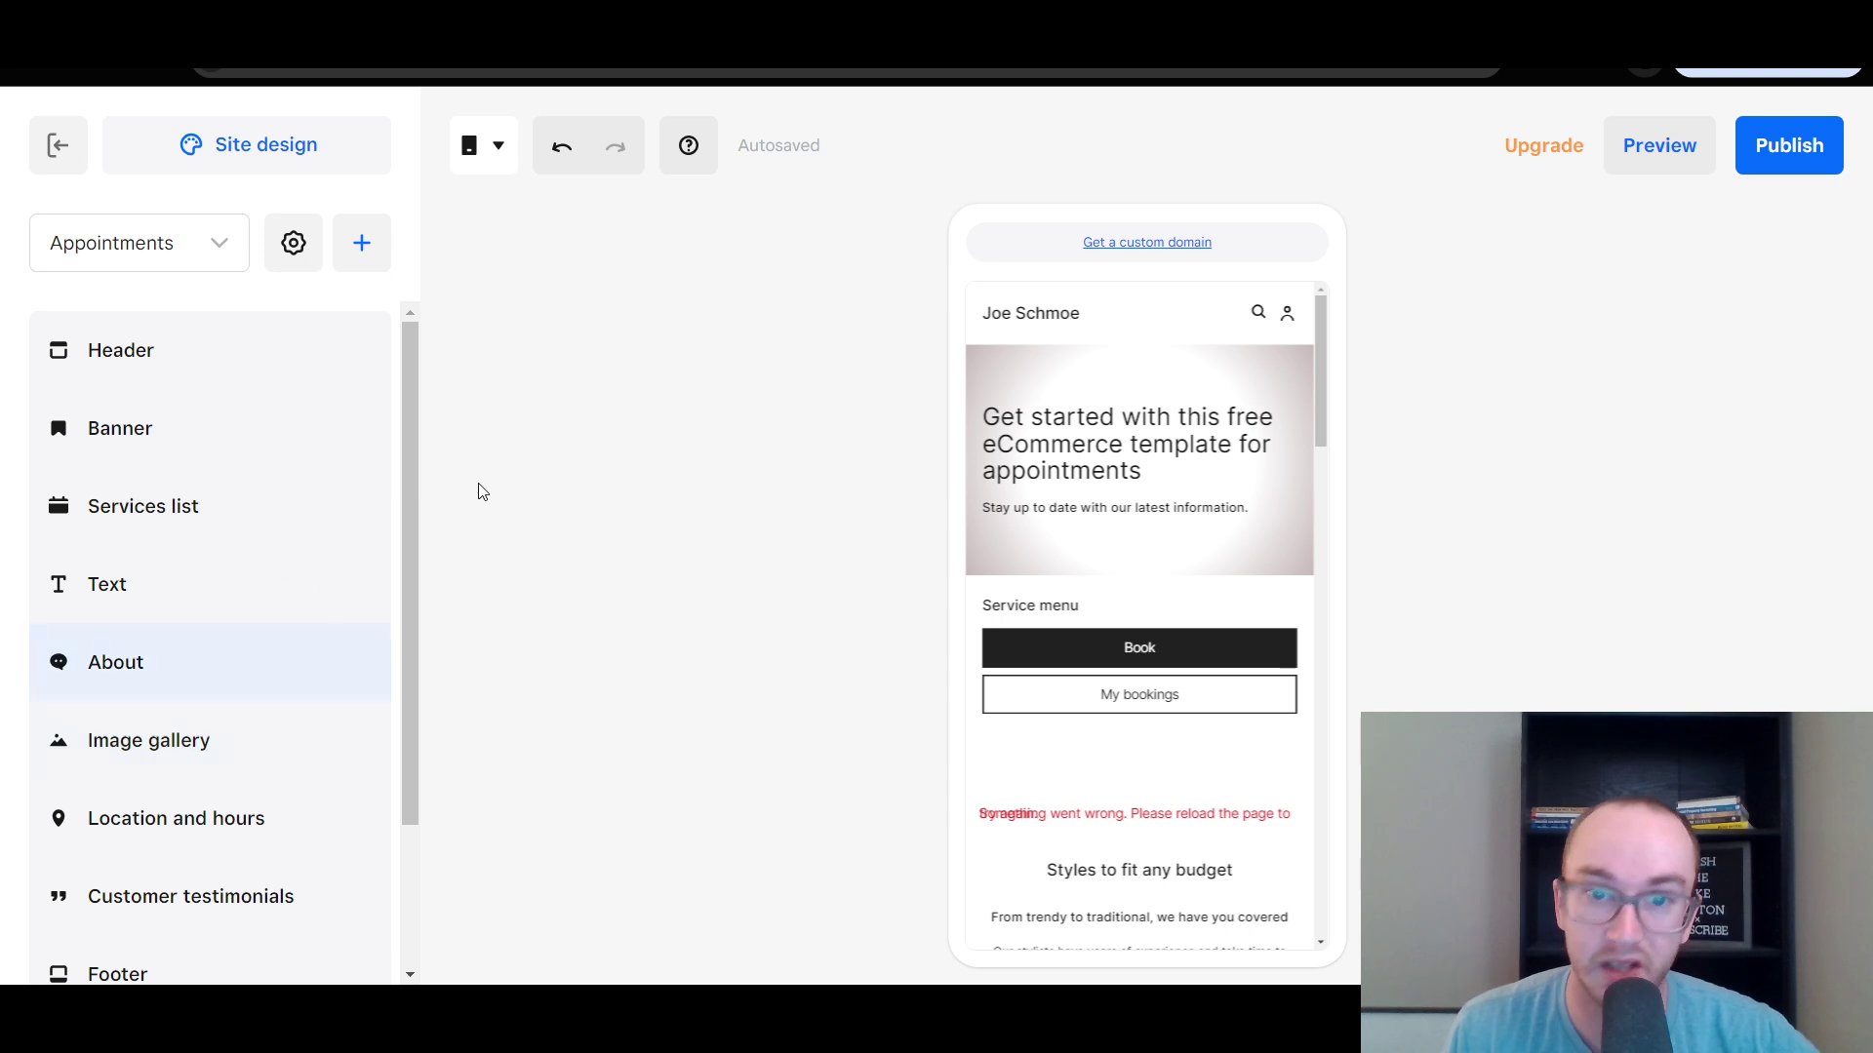
# Open the Header section's settings, try the alternative layouts, and return to the first layout.
pyautogui.click(262, 364)
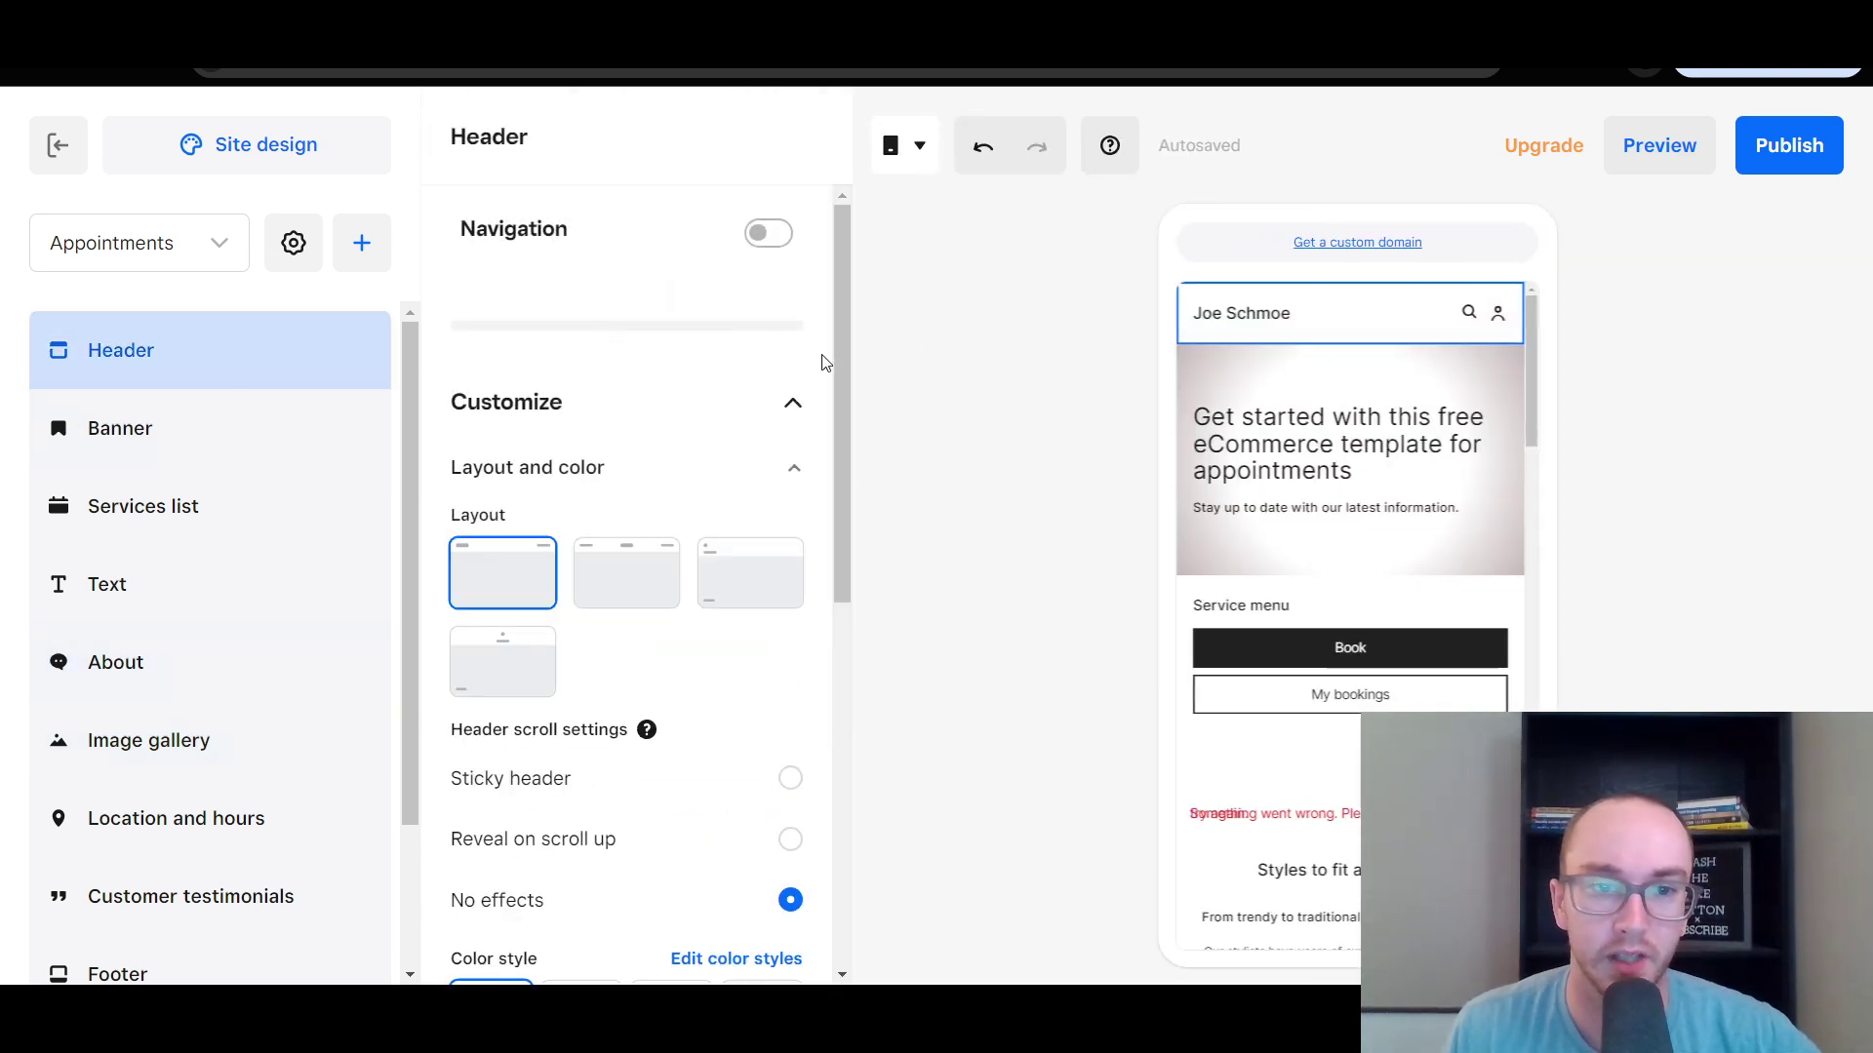
pyautogui.moveTo(837, 385); pyautogui.dragTo(816, 527)
pyautogui.scroll(3, 816, 527)
pyautogui.click(626, 572)
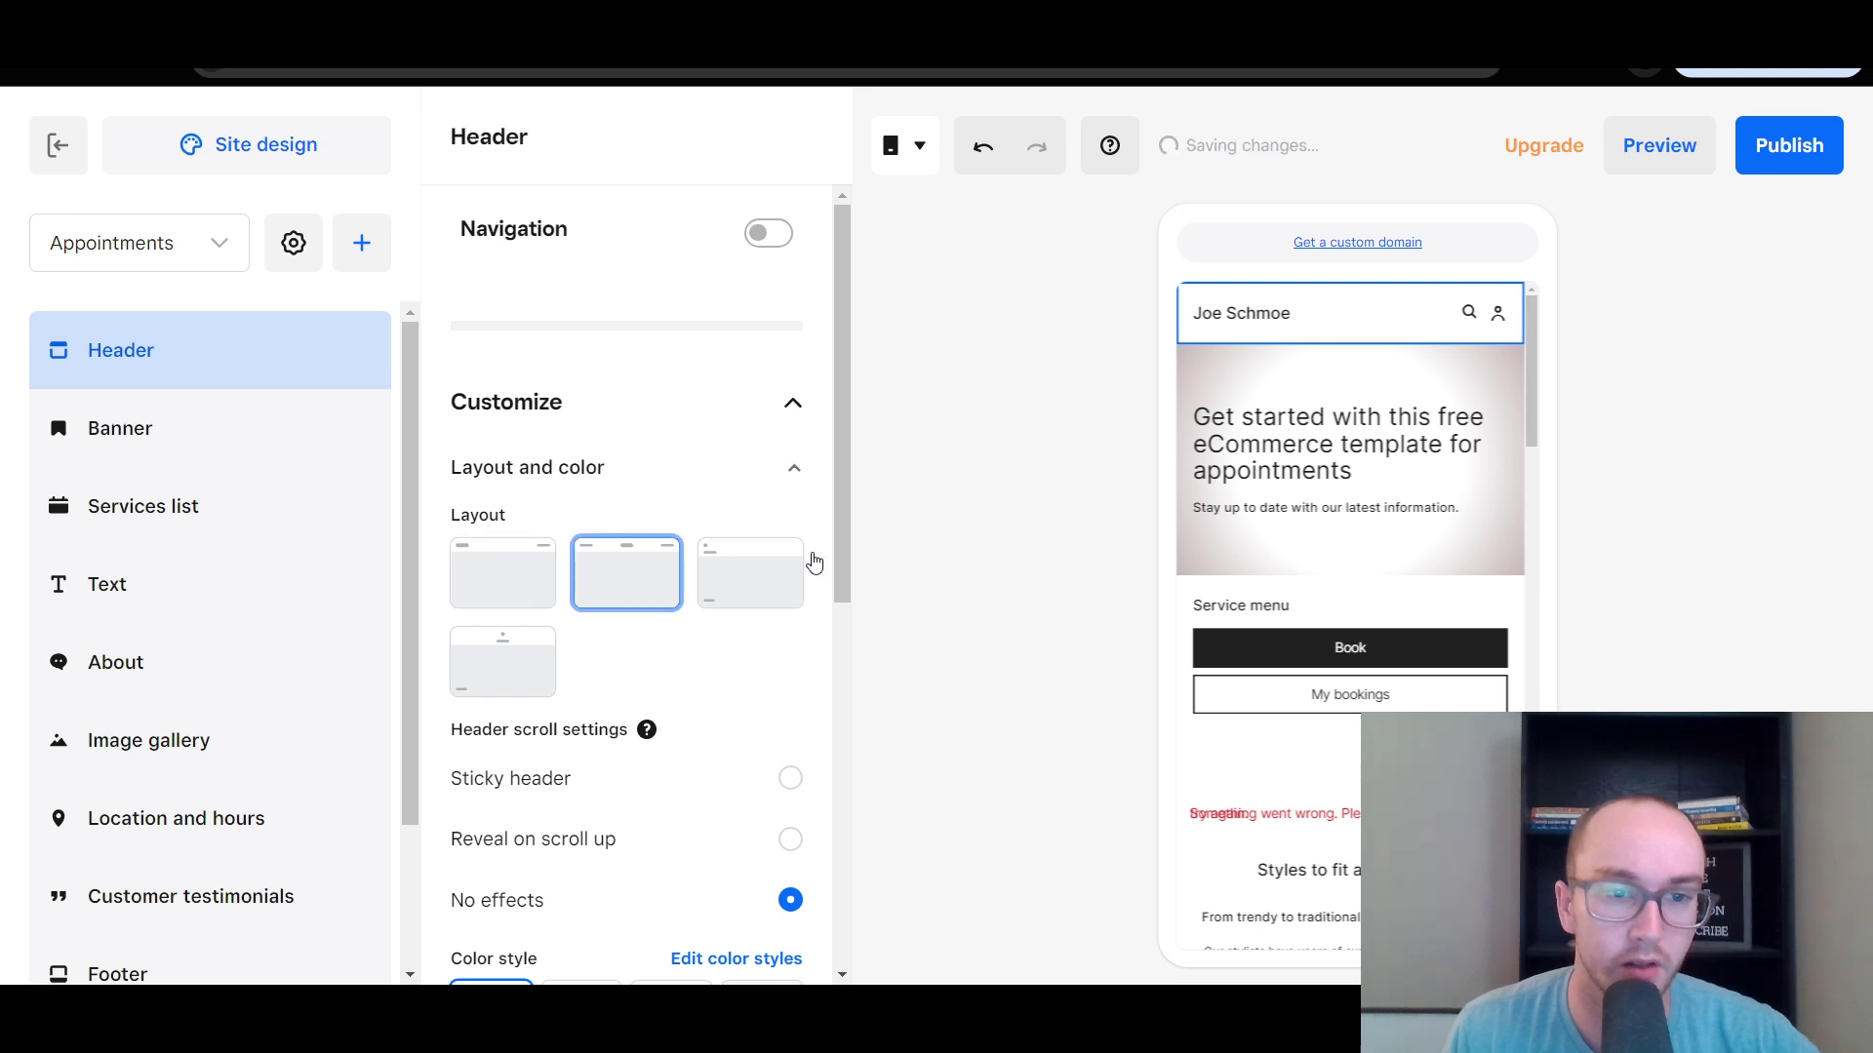
pyautogui.click(780, 574)
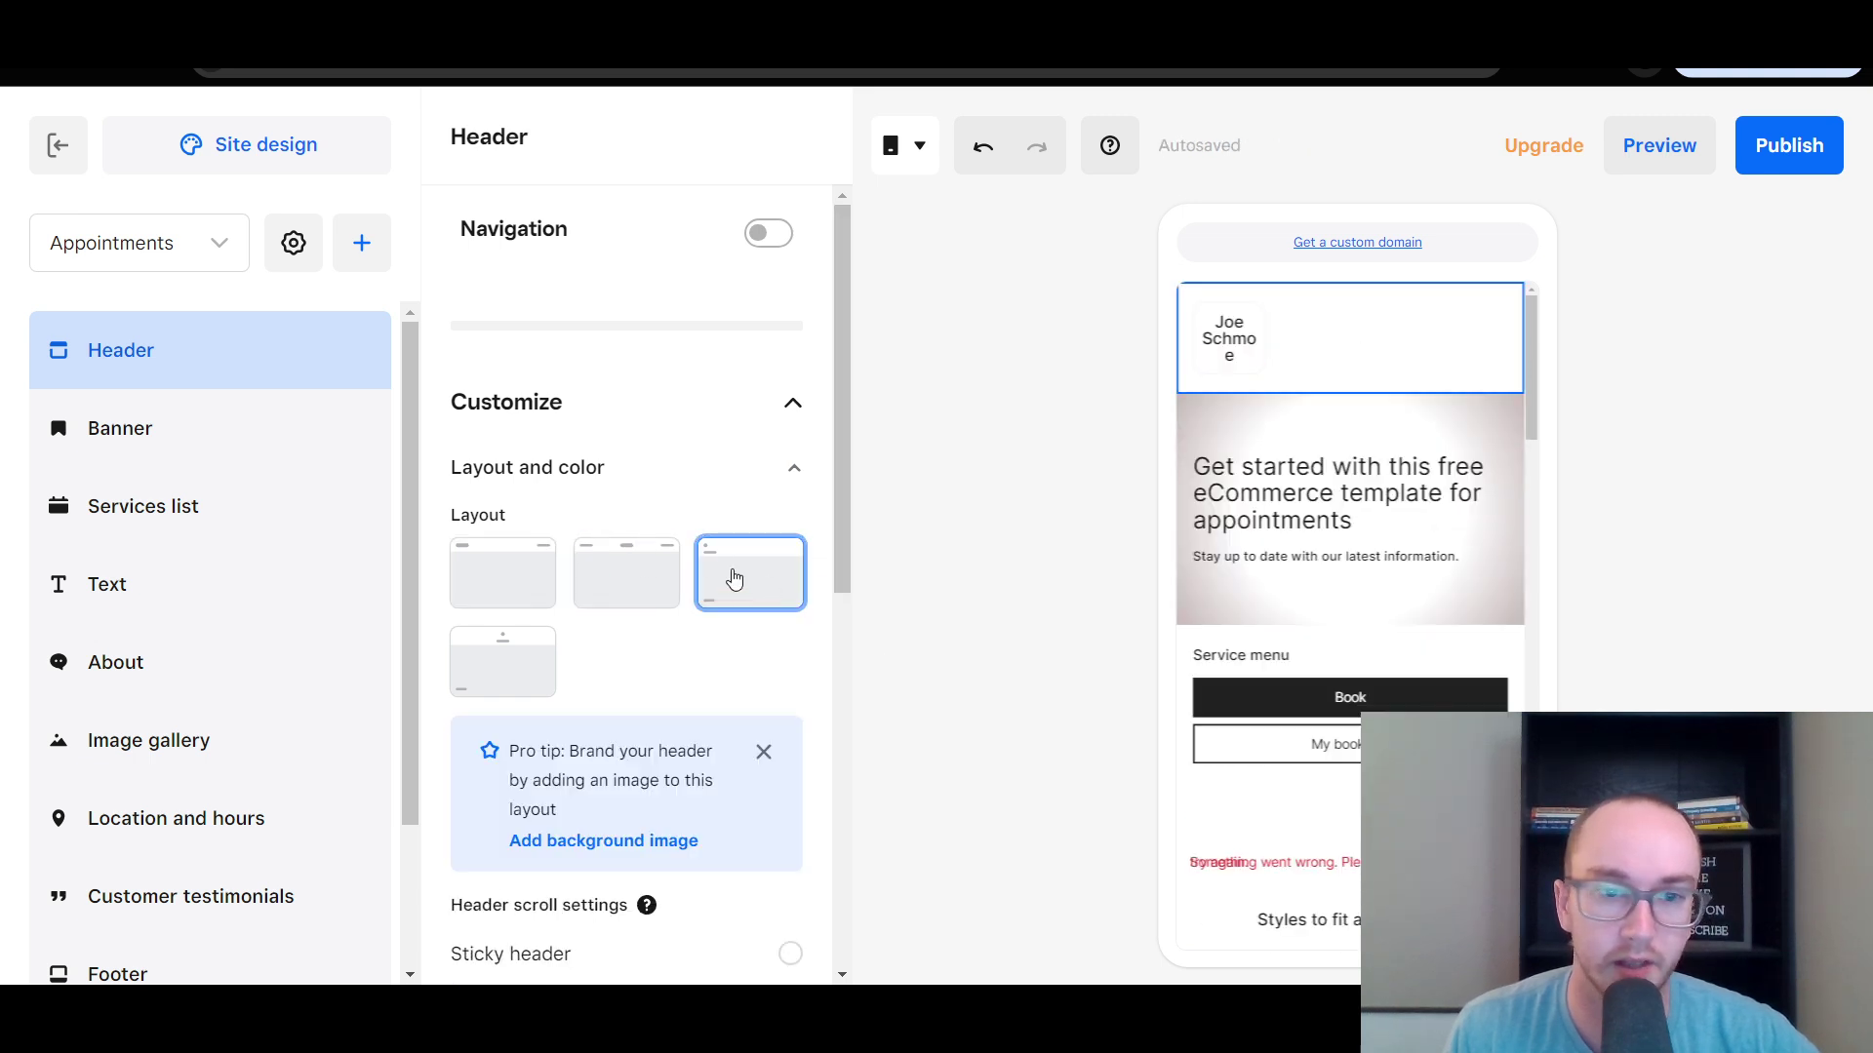
pyautogui.click(483, 671)
pyautogui.click(497, 589)
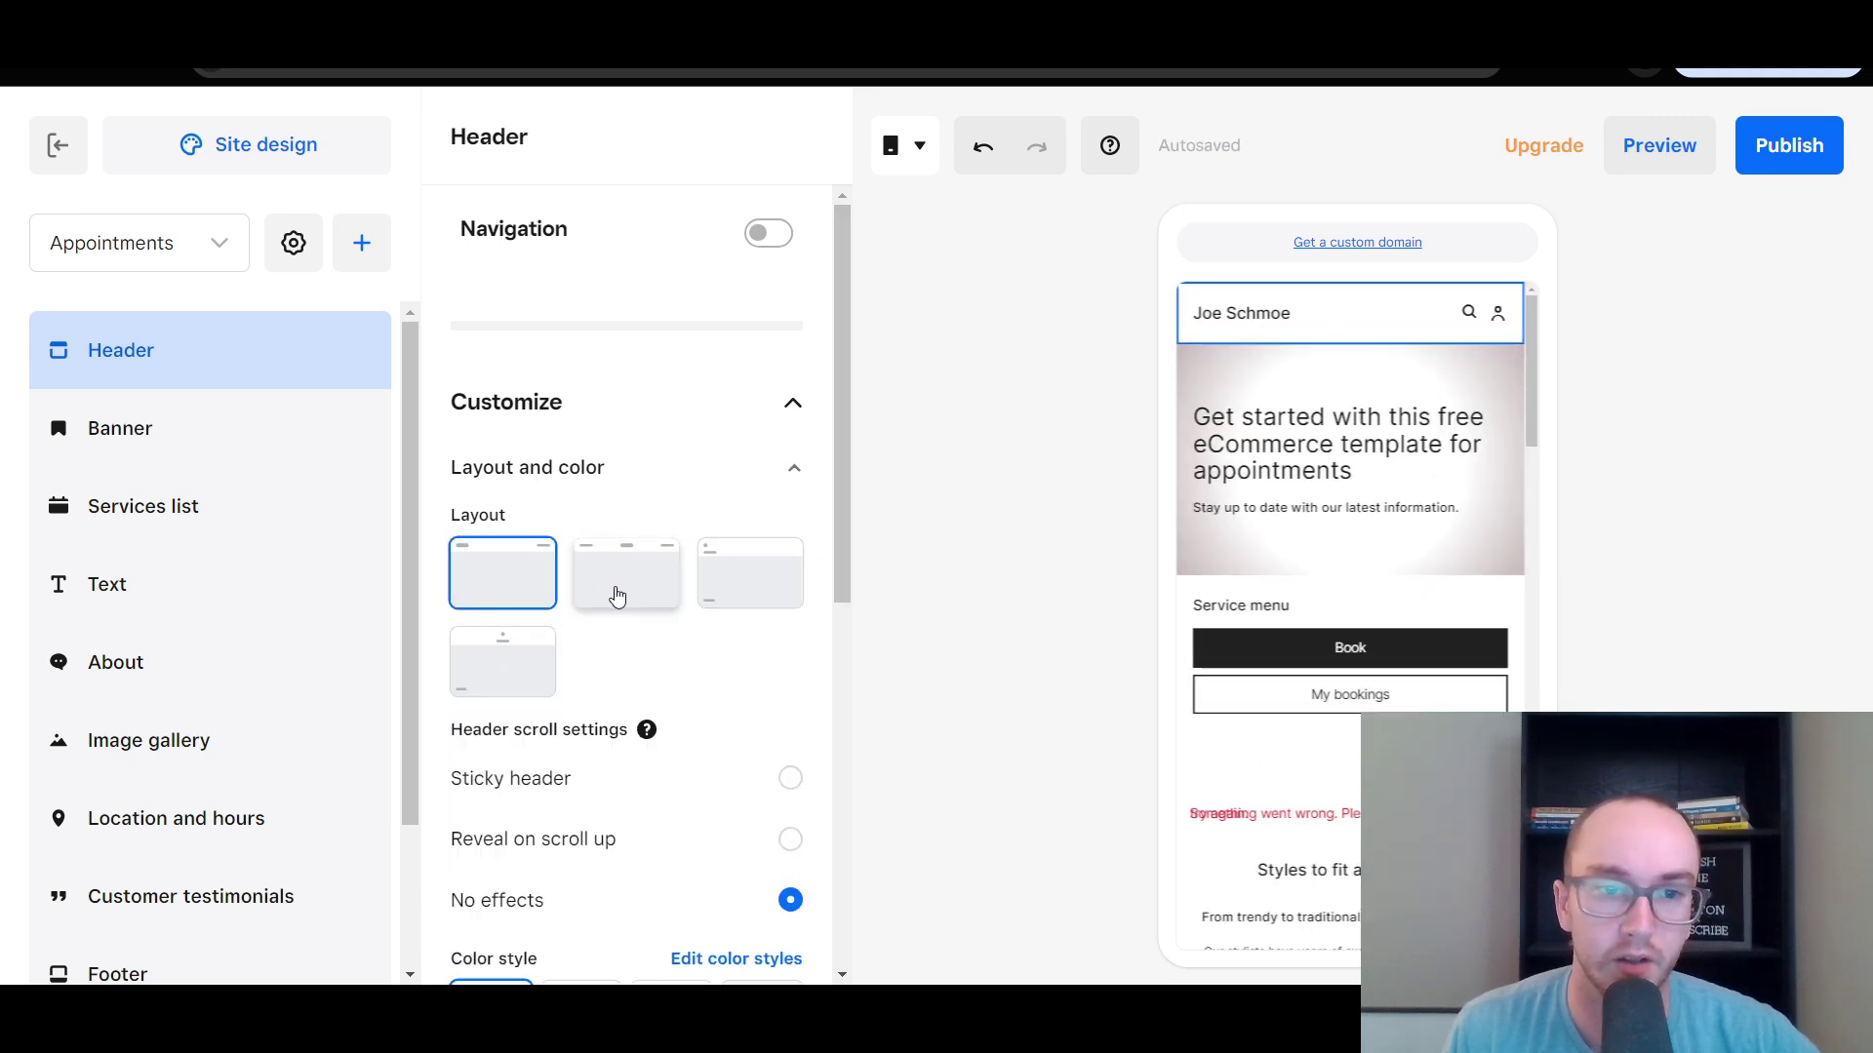
pyautogui.click(610, 590)
pyautogui.click(474, 589)
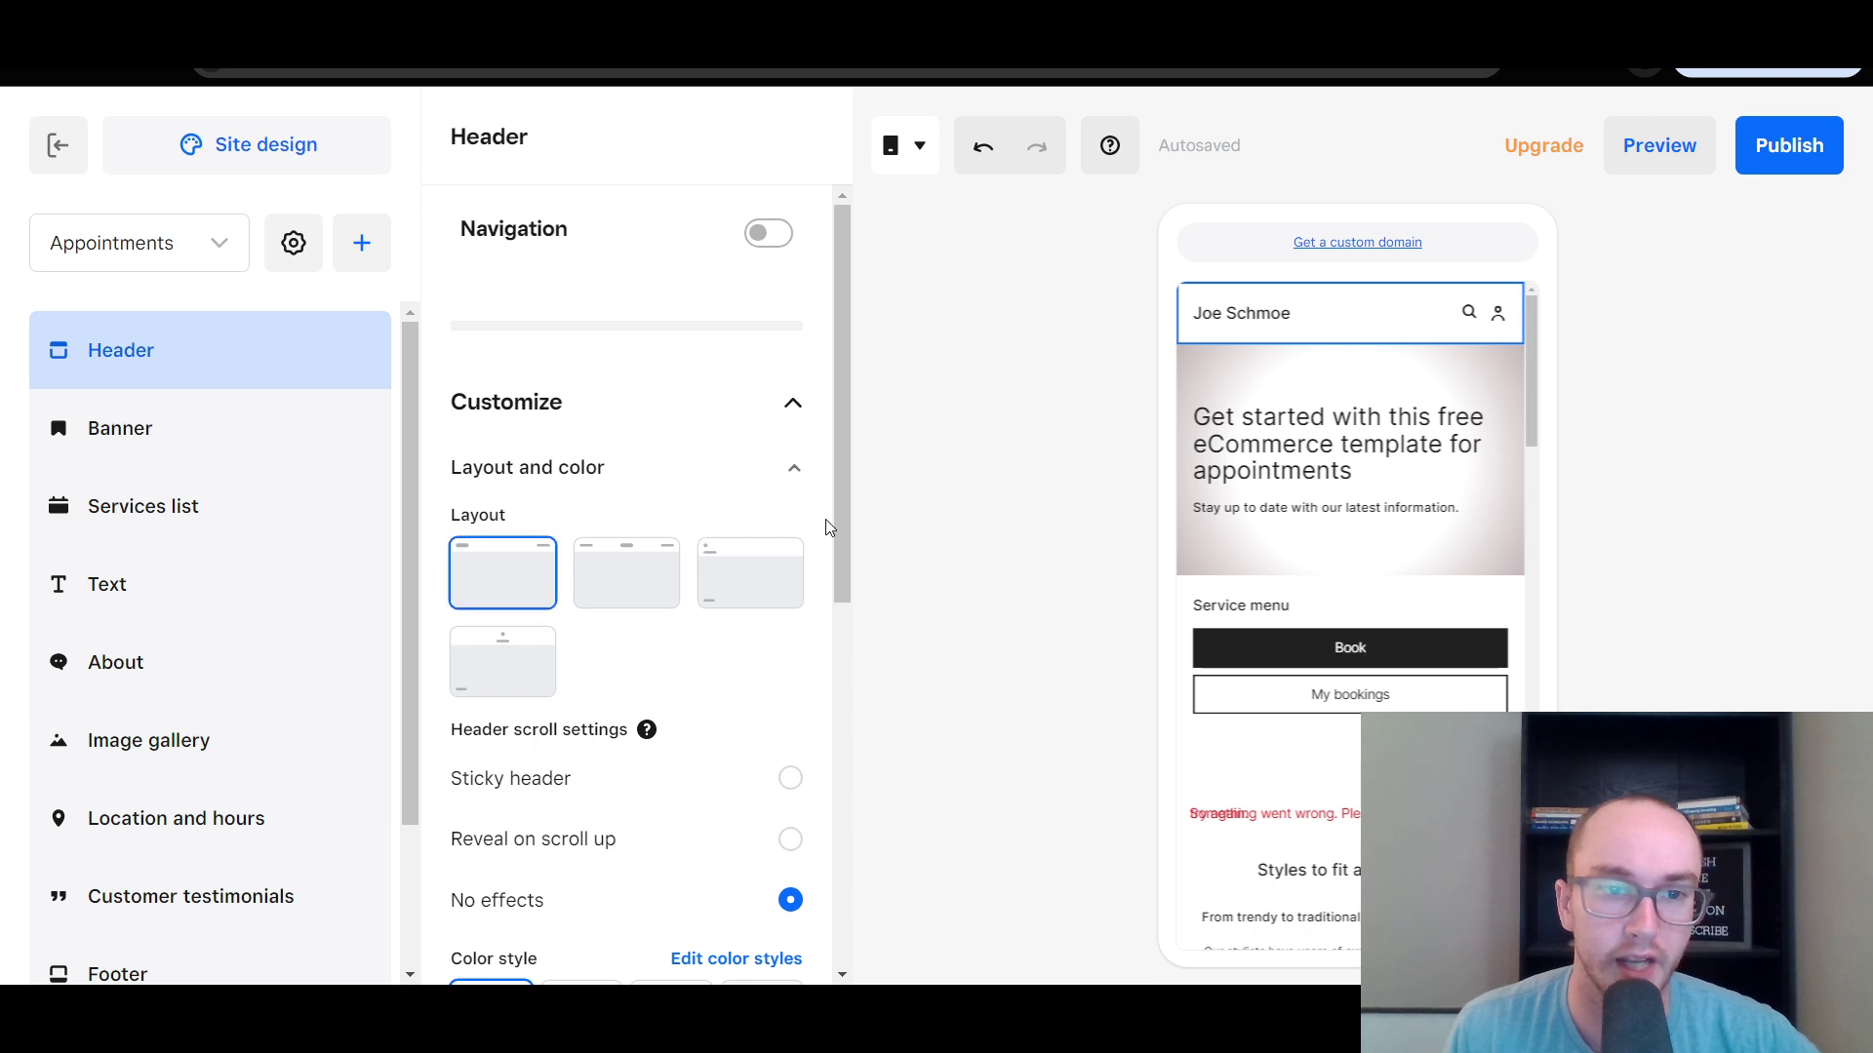
# Expand the header's Logo settings and look over its content and color style options.
pyautogui.moveTo(839, 448); pyautogui.dragTo(806, 832)
pyautogui.click(794, 746)
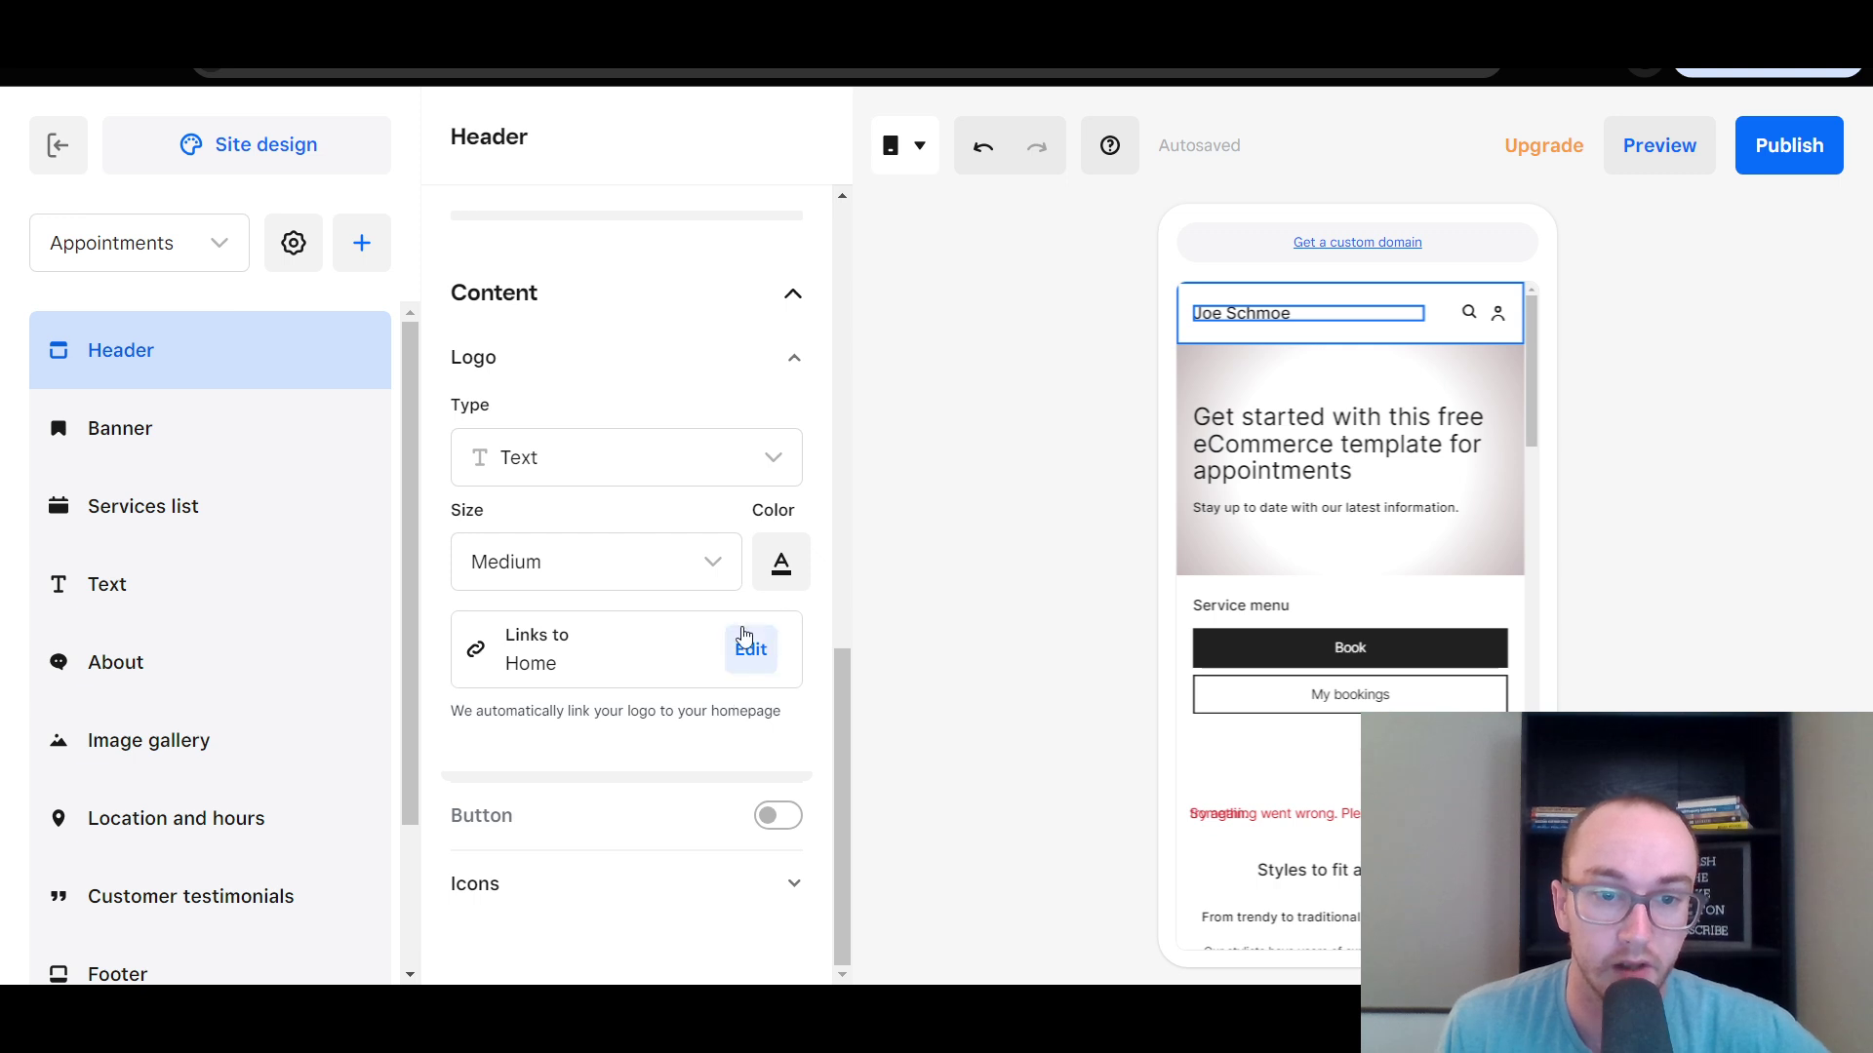
pyautogui.moveTo(845, 770); pyautogui.dragTo(831, 476)
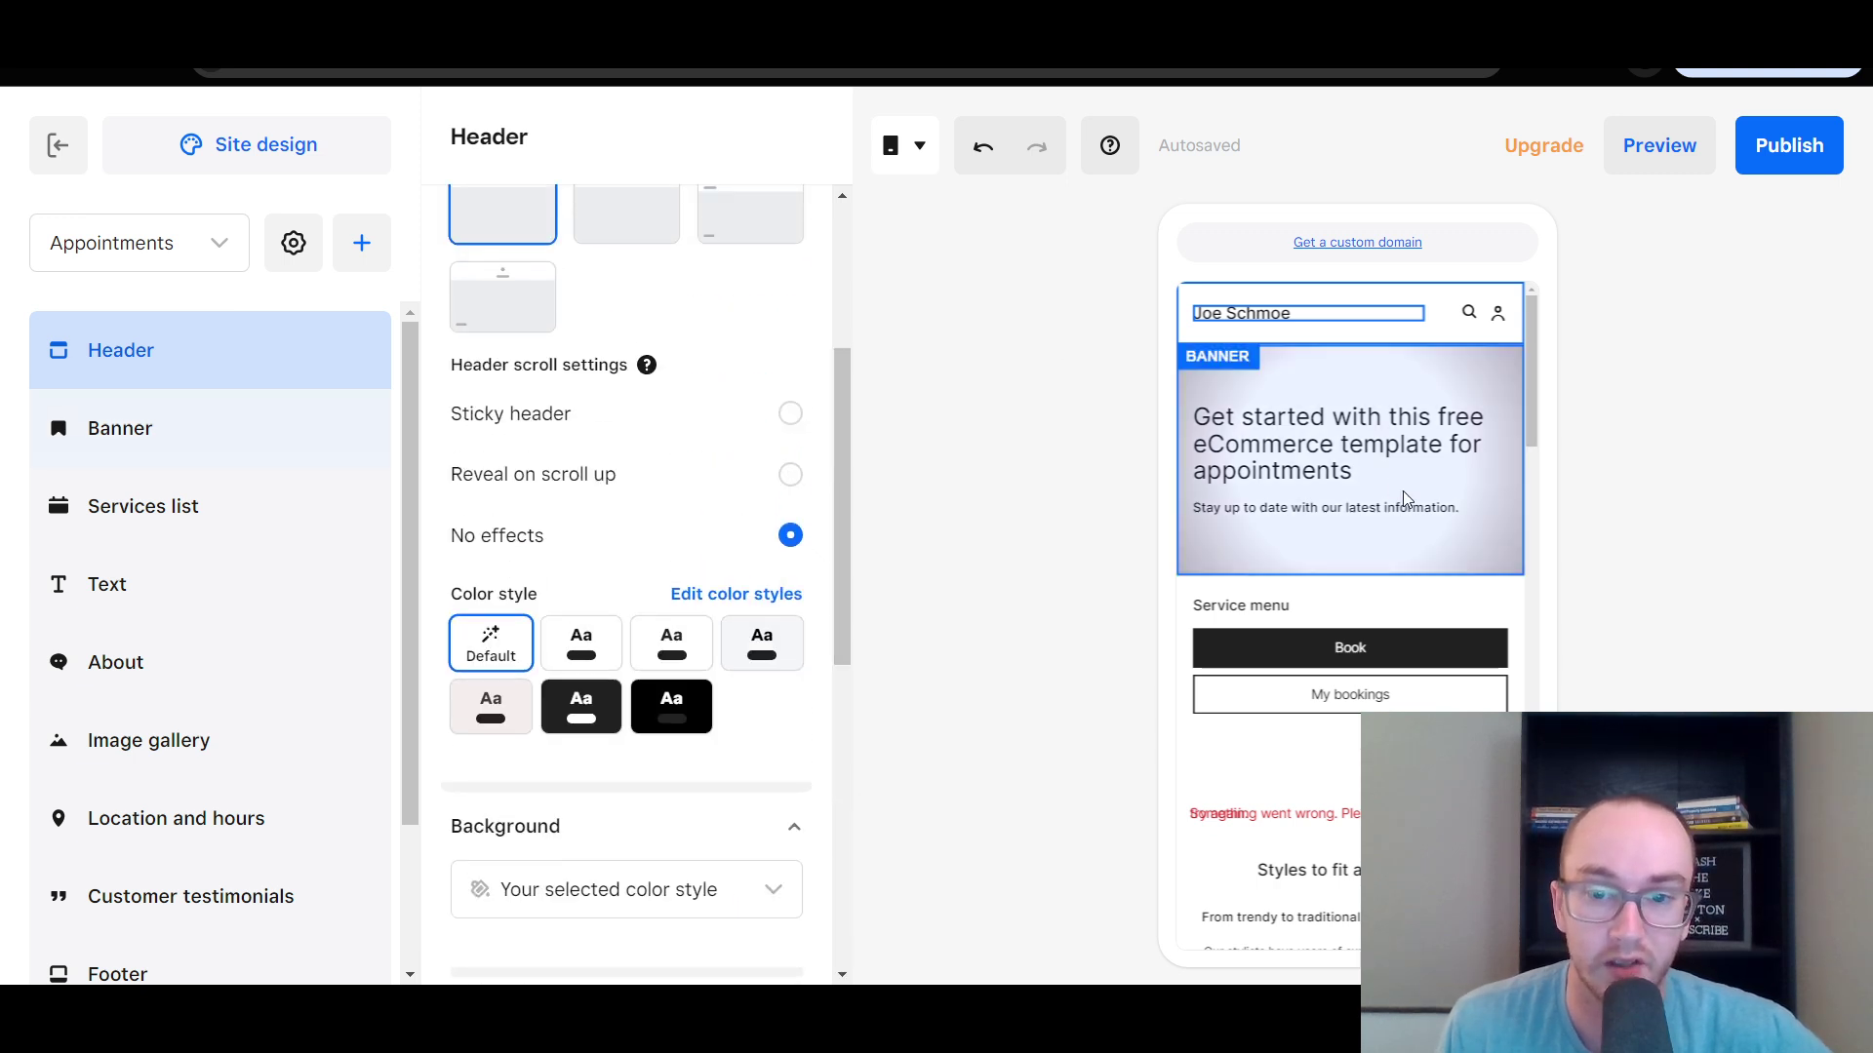
# Look through the whole page in the editor, from the banner down to the footer.
pyautogui.scroll(-3, 1350, 625)
pyautogui.scroll(-10, 1350, 624)
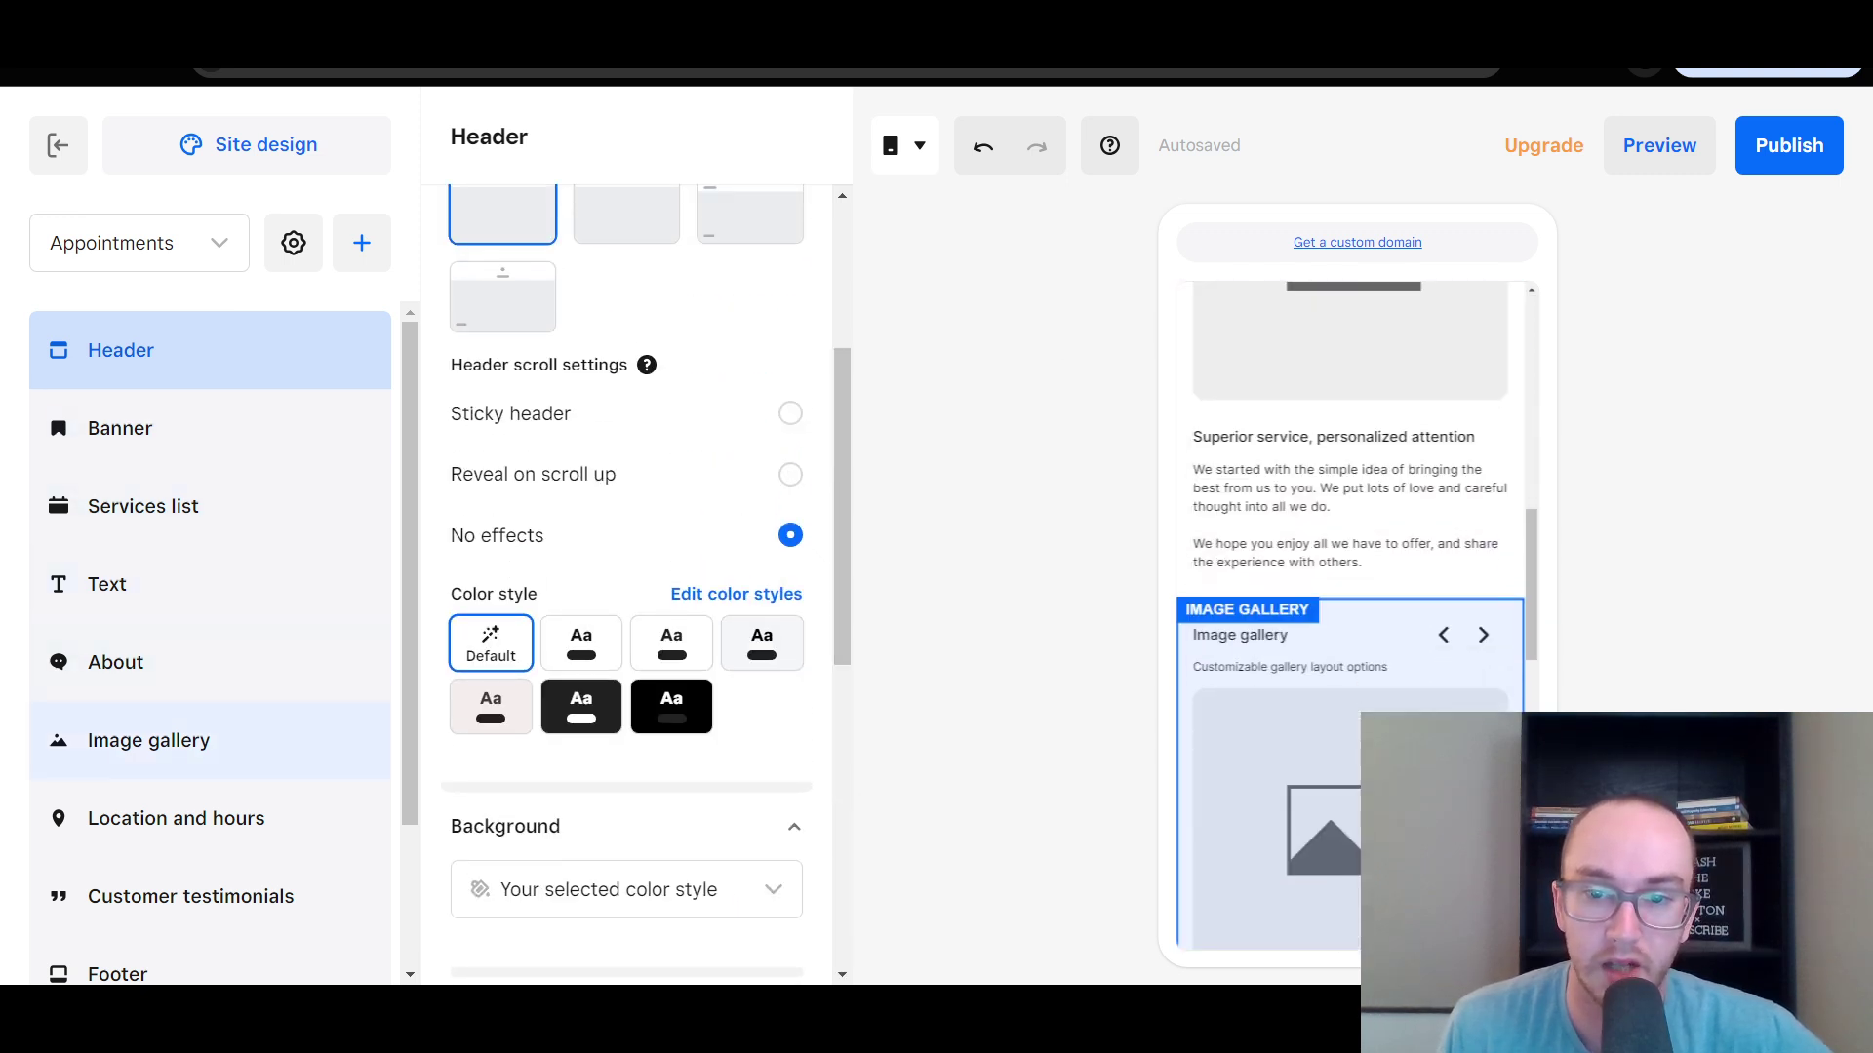
pyautogui.scroll(-3, 1350, 624)
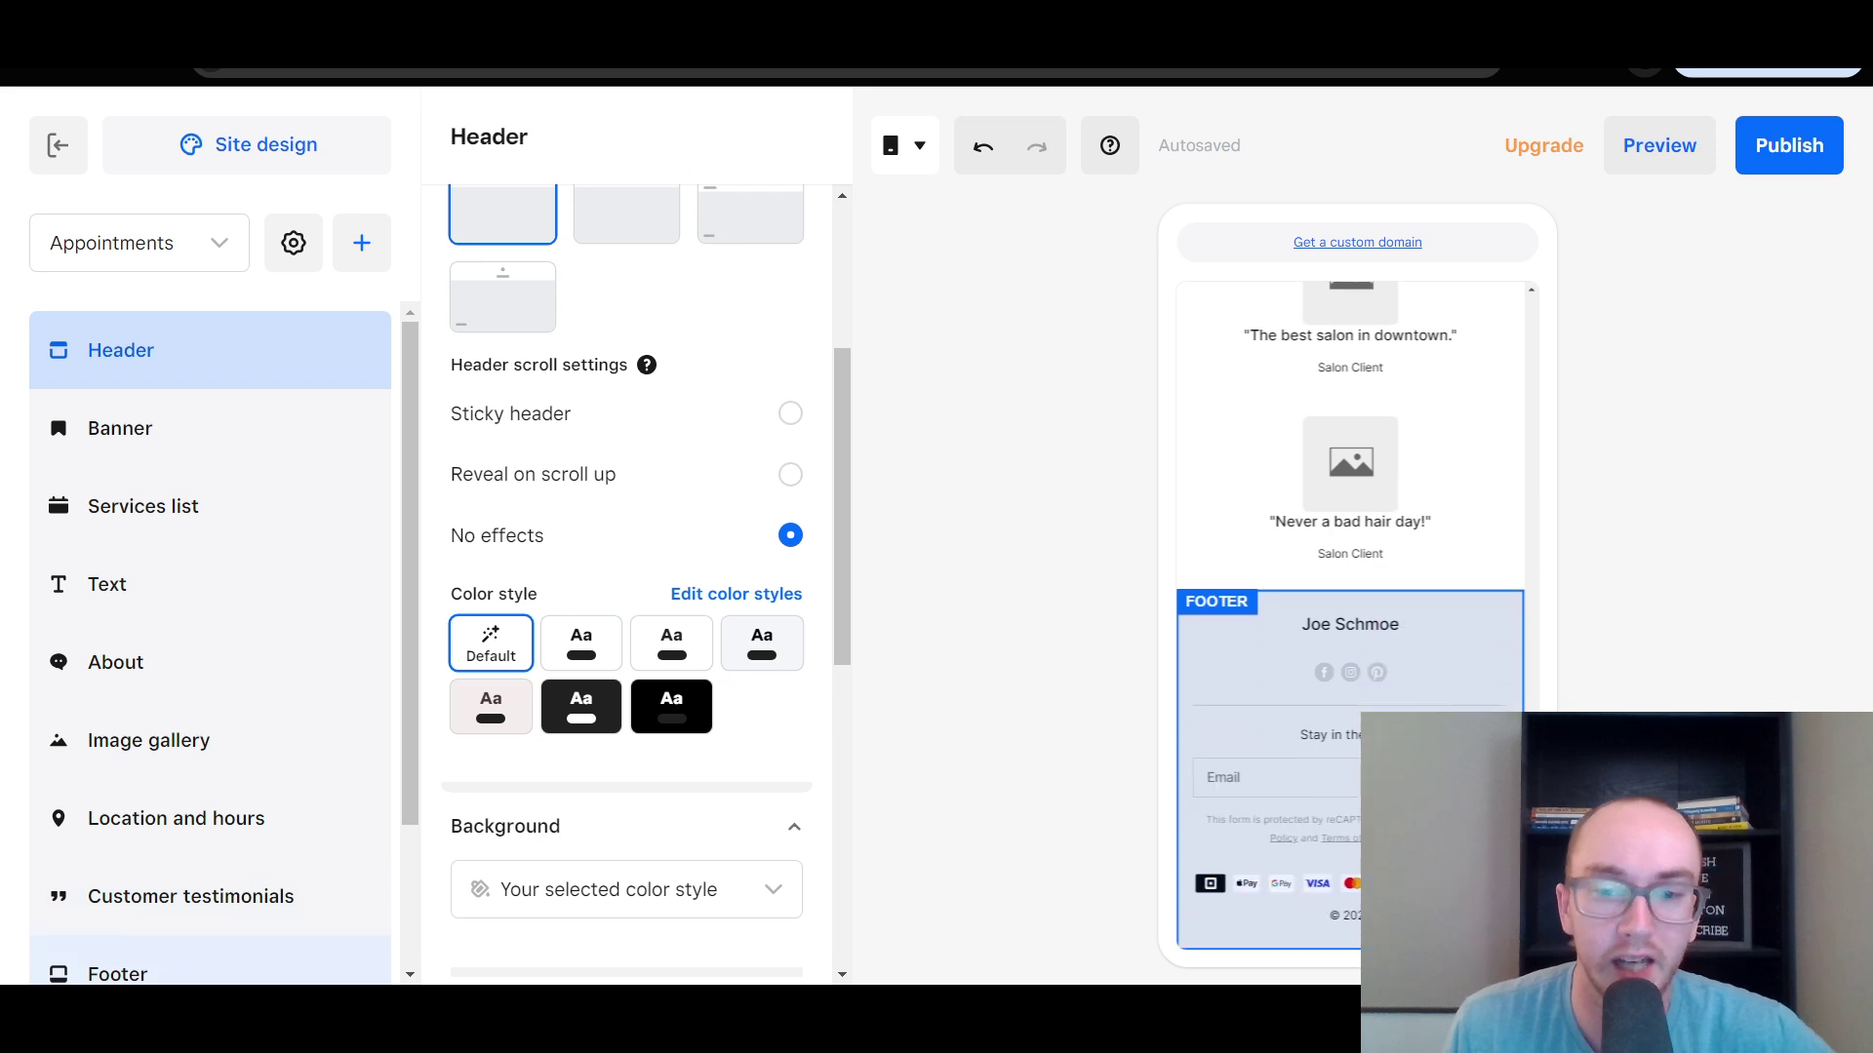
pyautogui.scroll(15, 1395, 683)
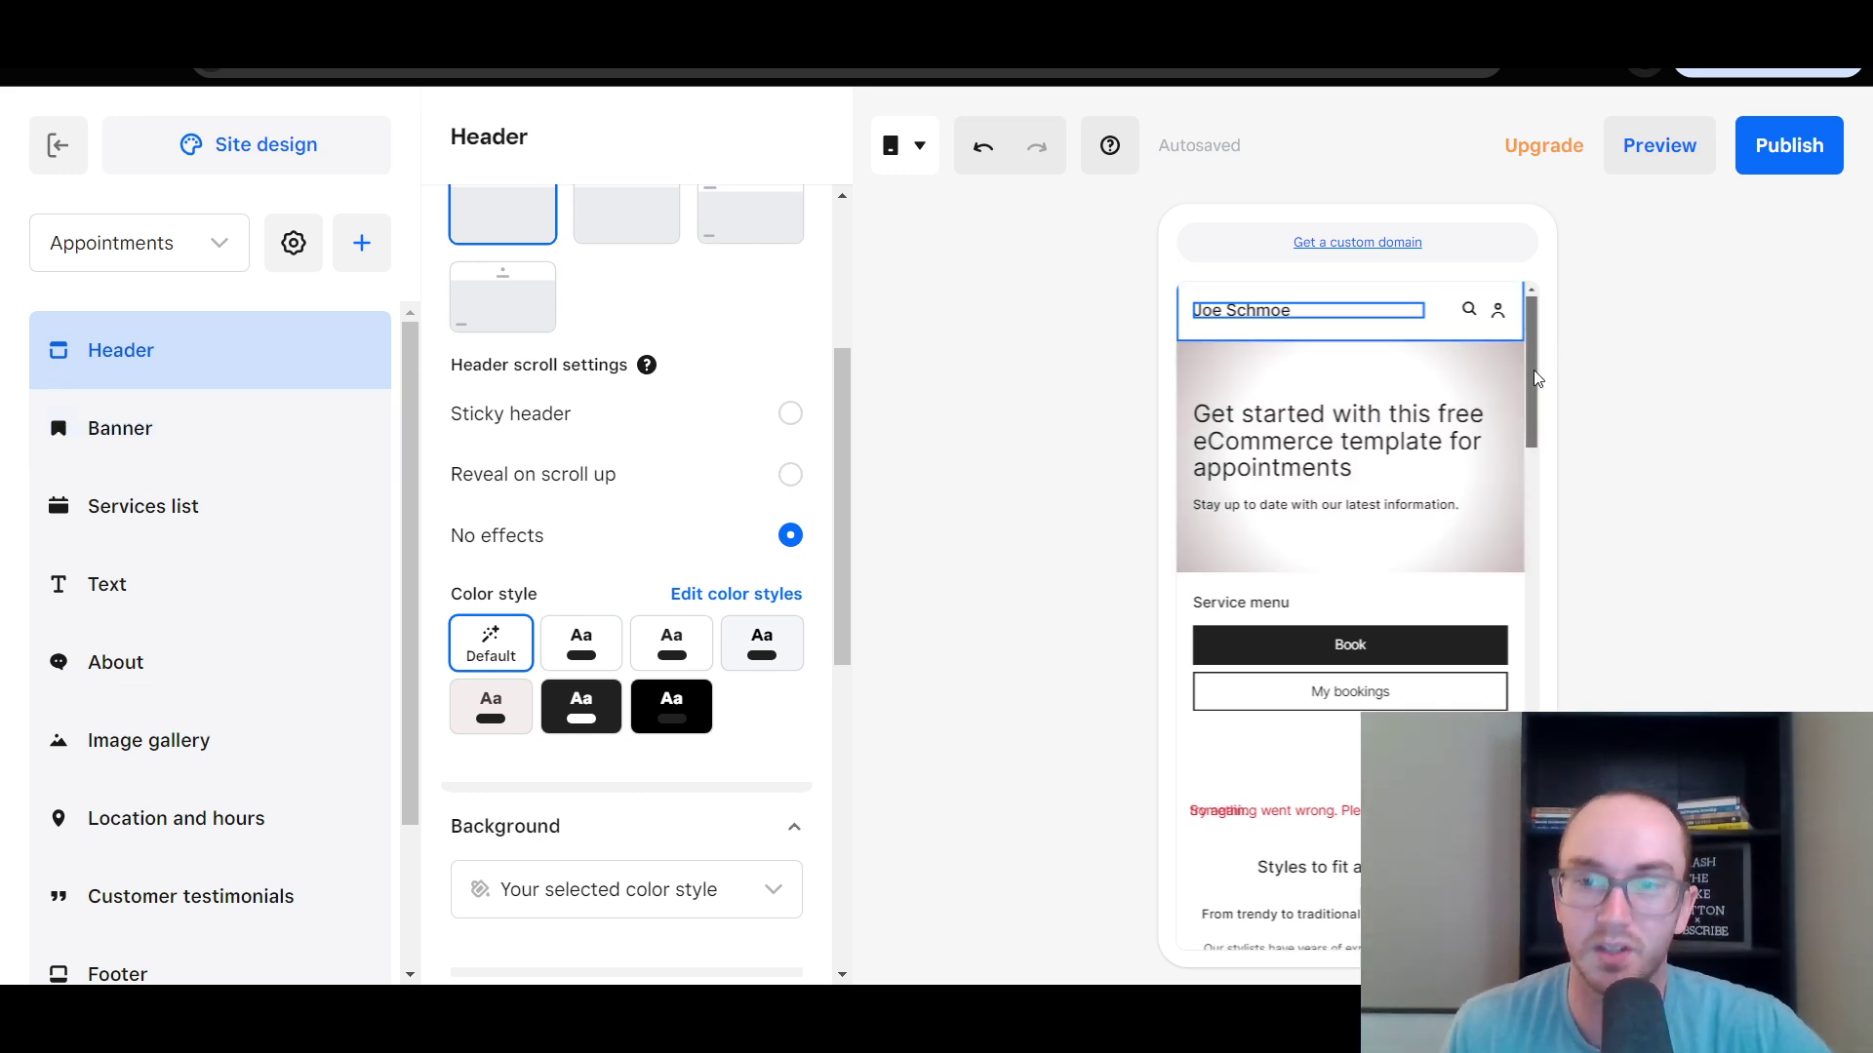
# Reopen the site design settings and review the logo, color, font, corner and site element options.
pyautogui.click(232, 172)
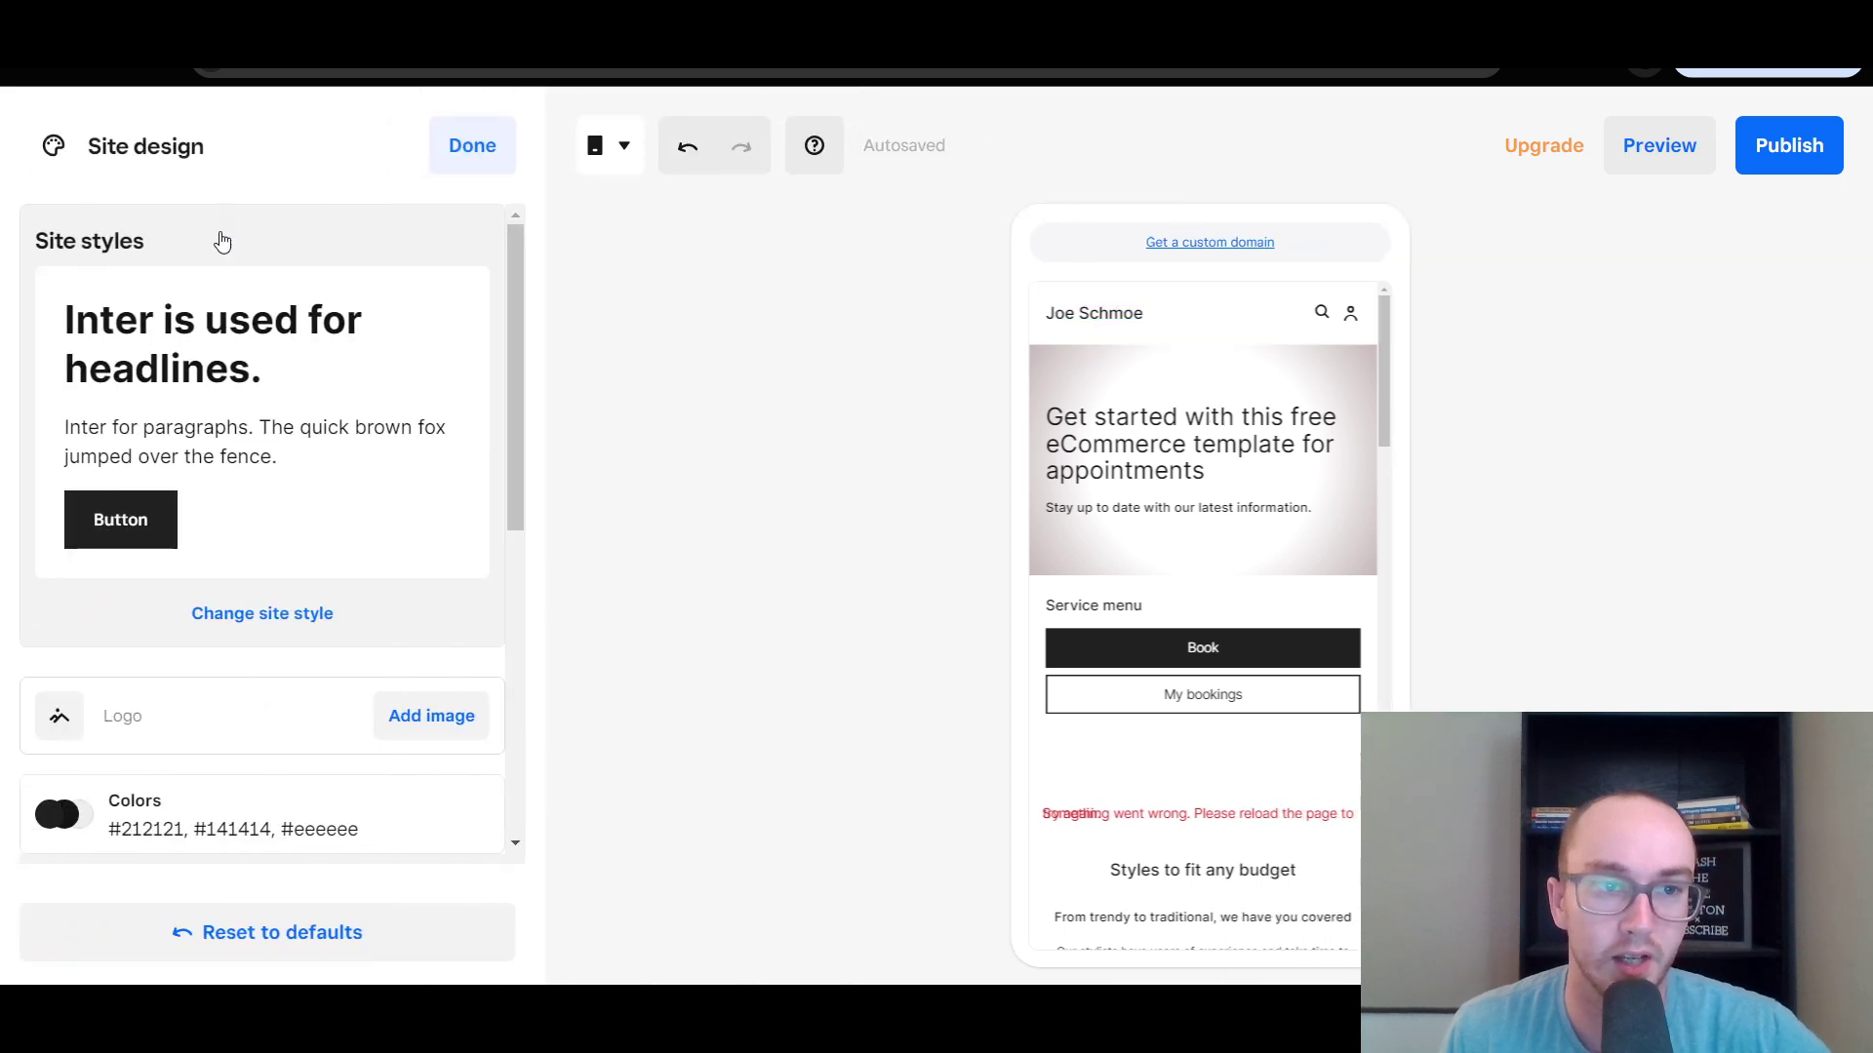
pyautogui.scroll(-5, 395, 712)
pyautogui.scroll(-3, 395, 712)
pyautogui.scroll(10, 435, 260)
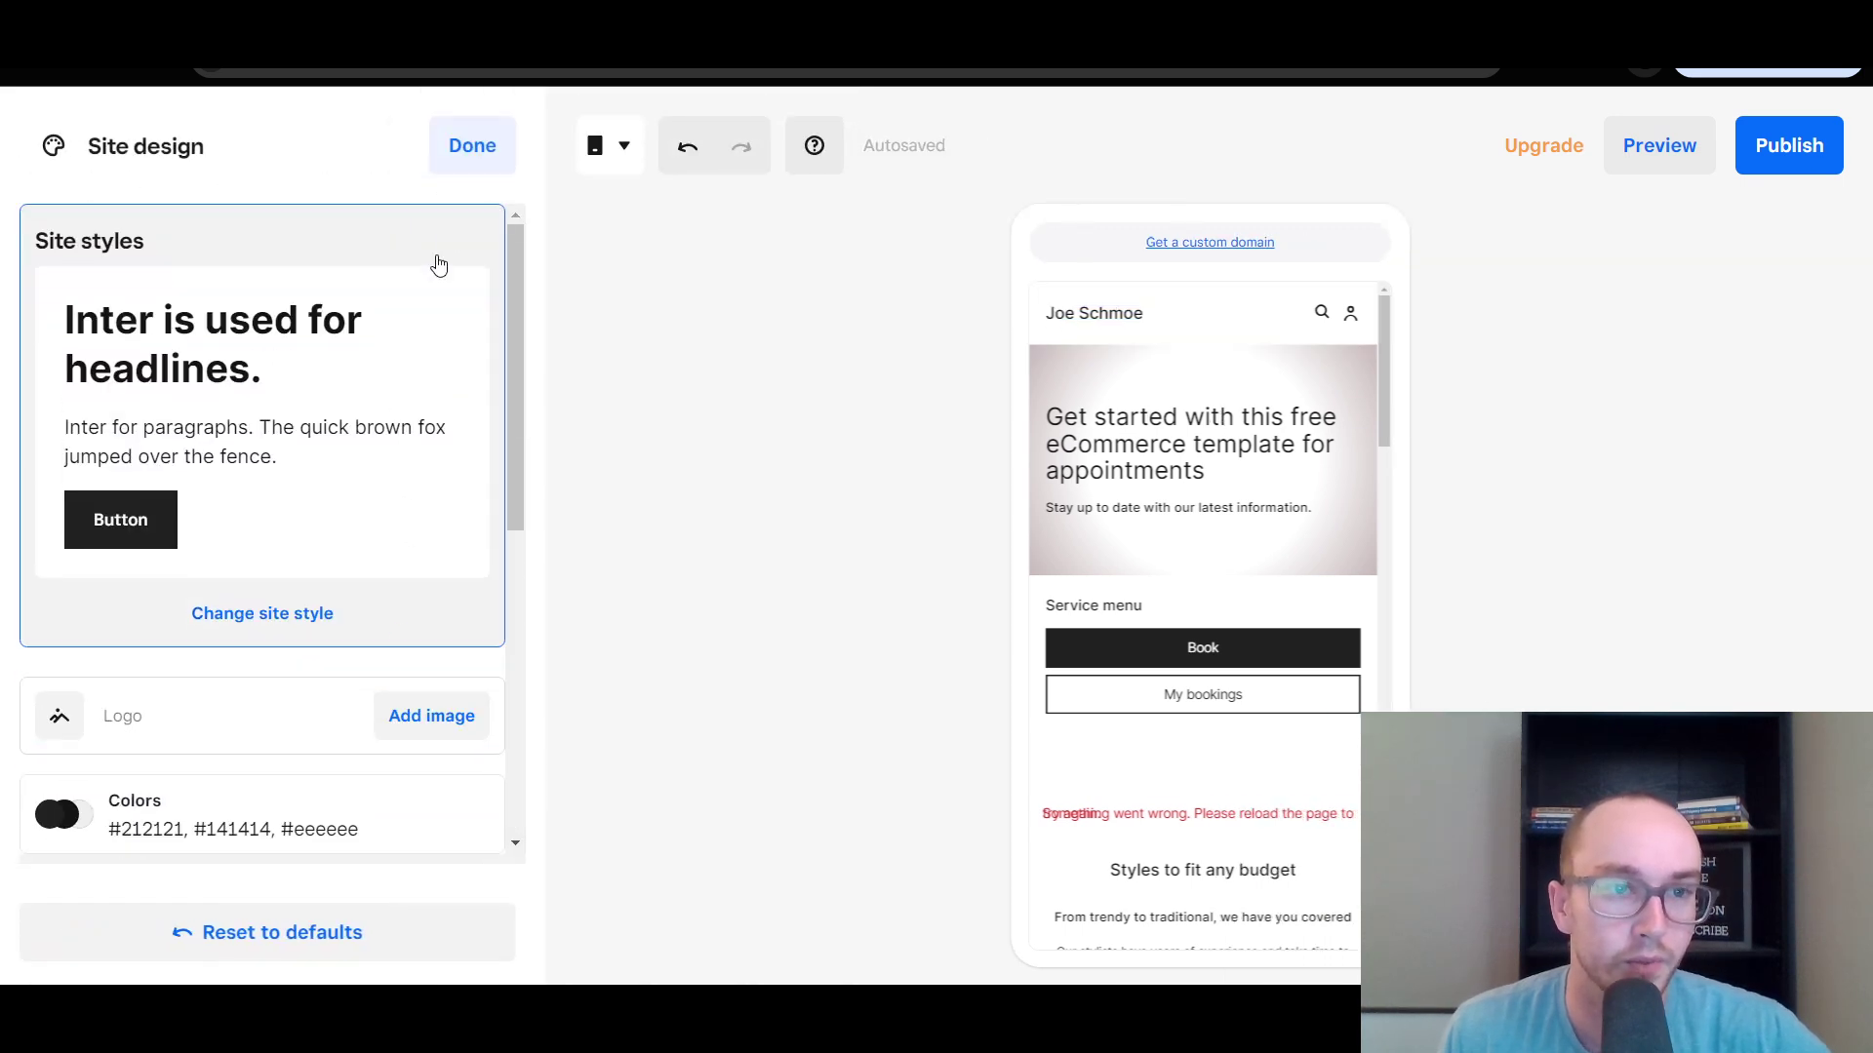
# Start publishing the site and expand the option to use a Square subdomain.
pyautogui.click(1824, 158)
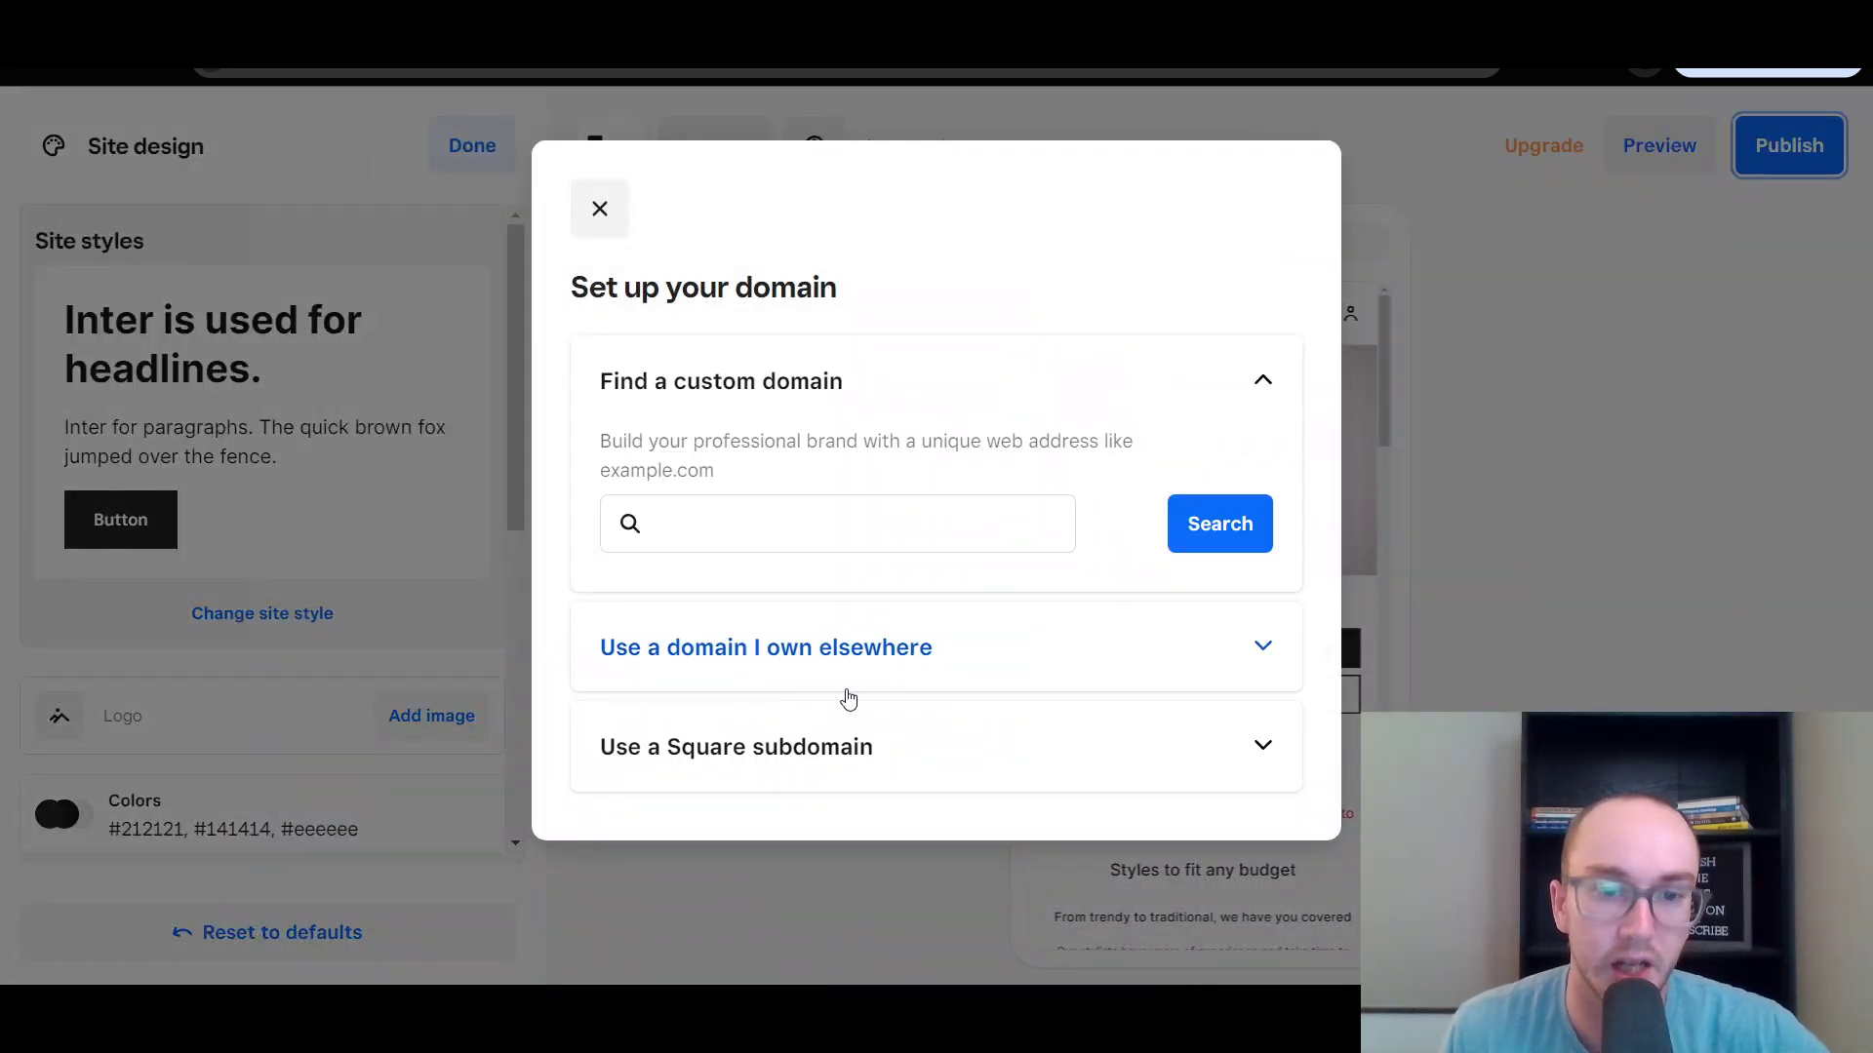
pyautogui.click(1265, 751)
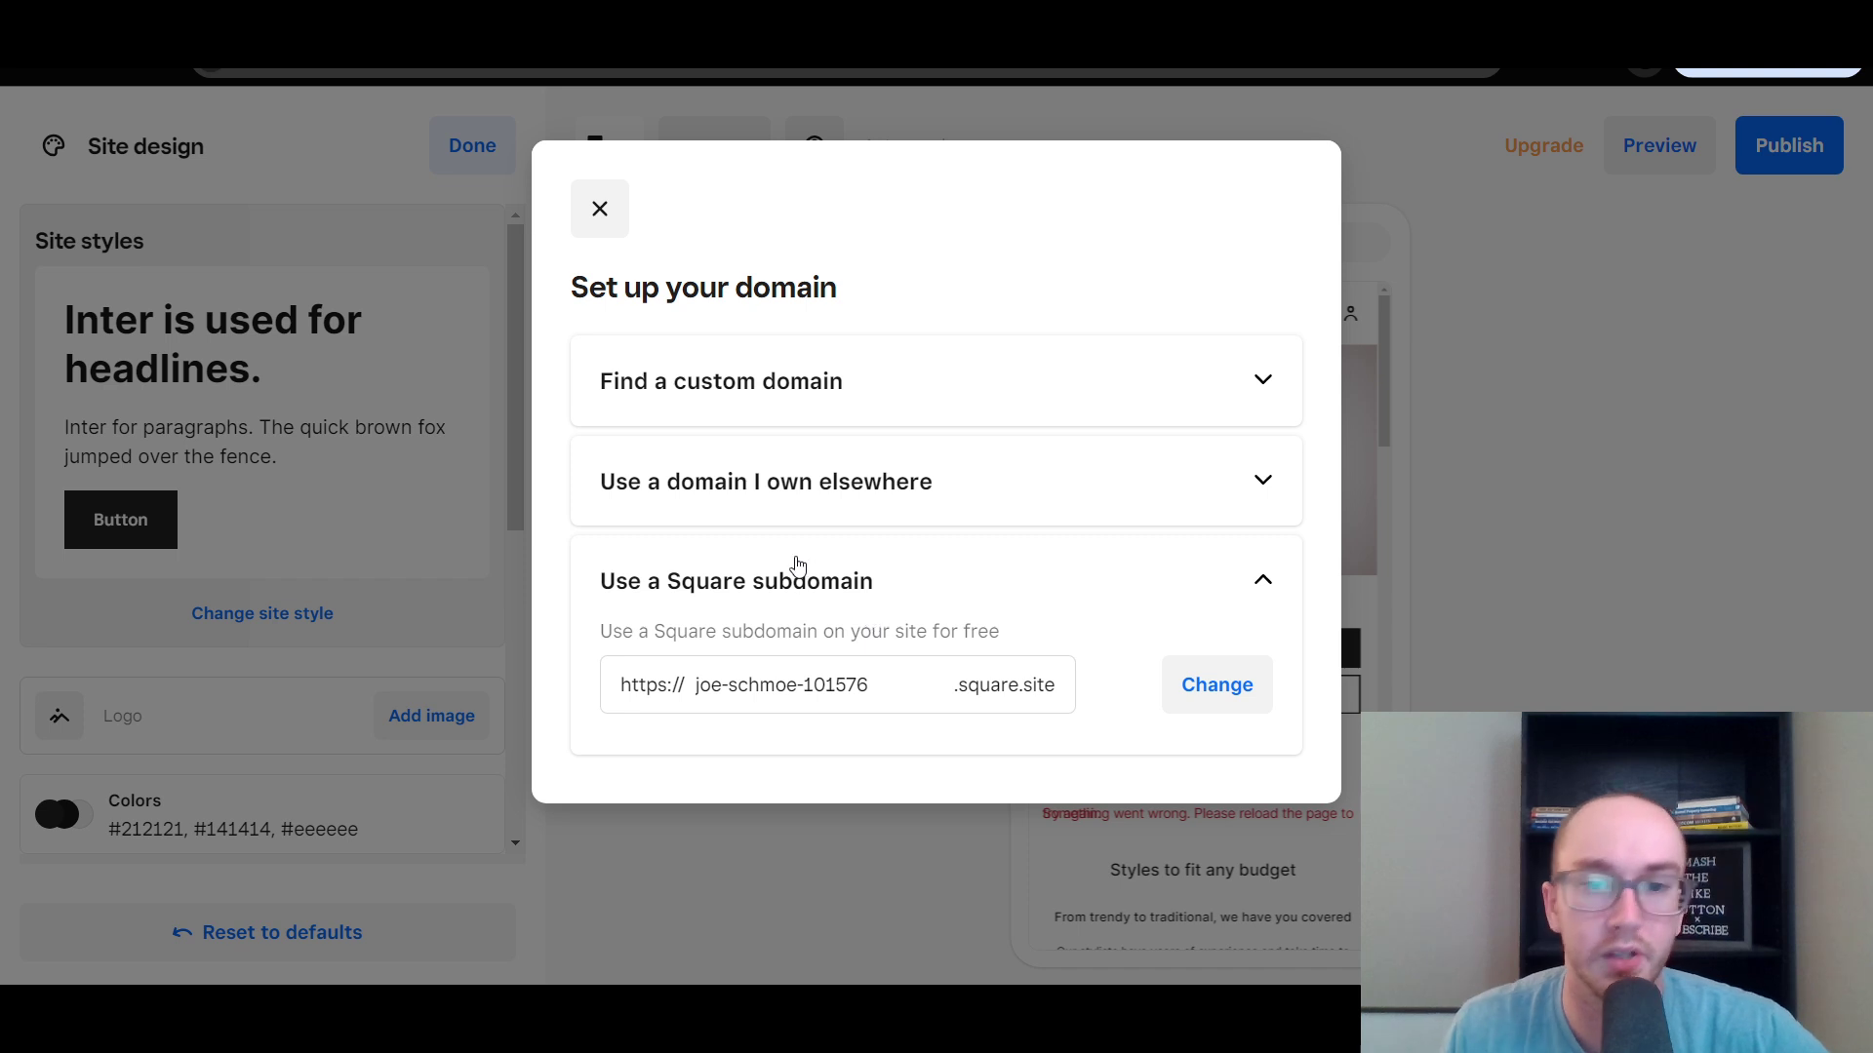
pyautogui.click(814, 685)
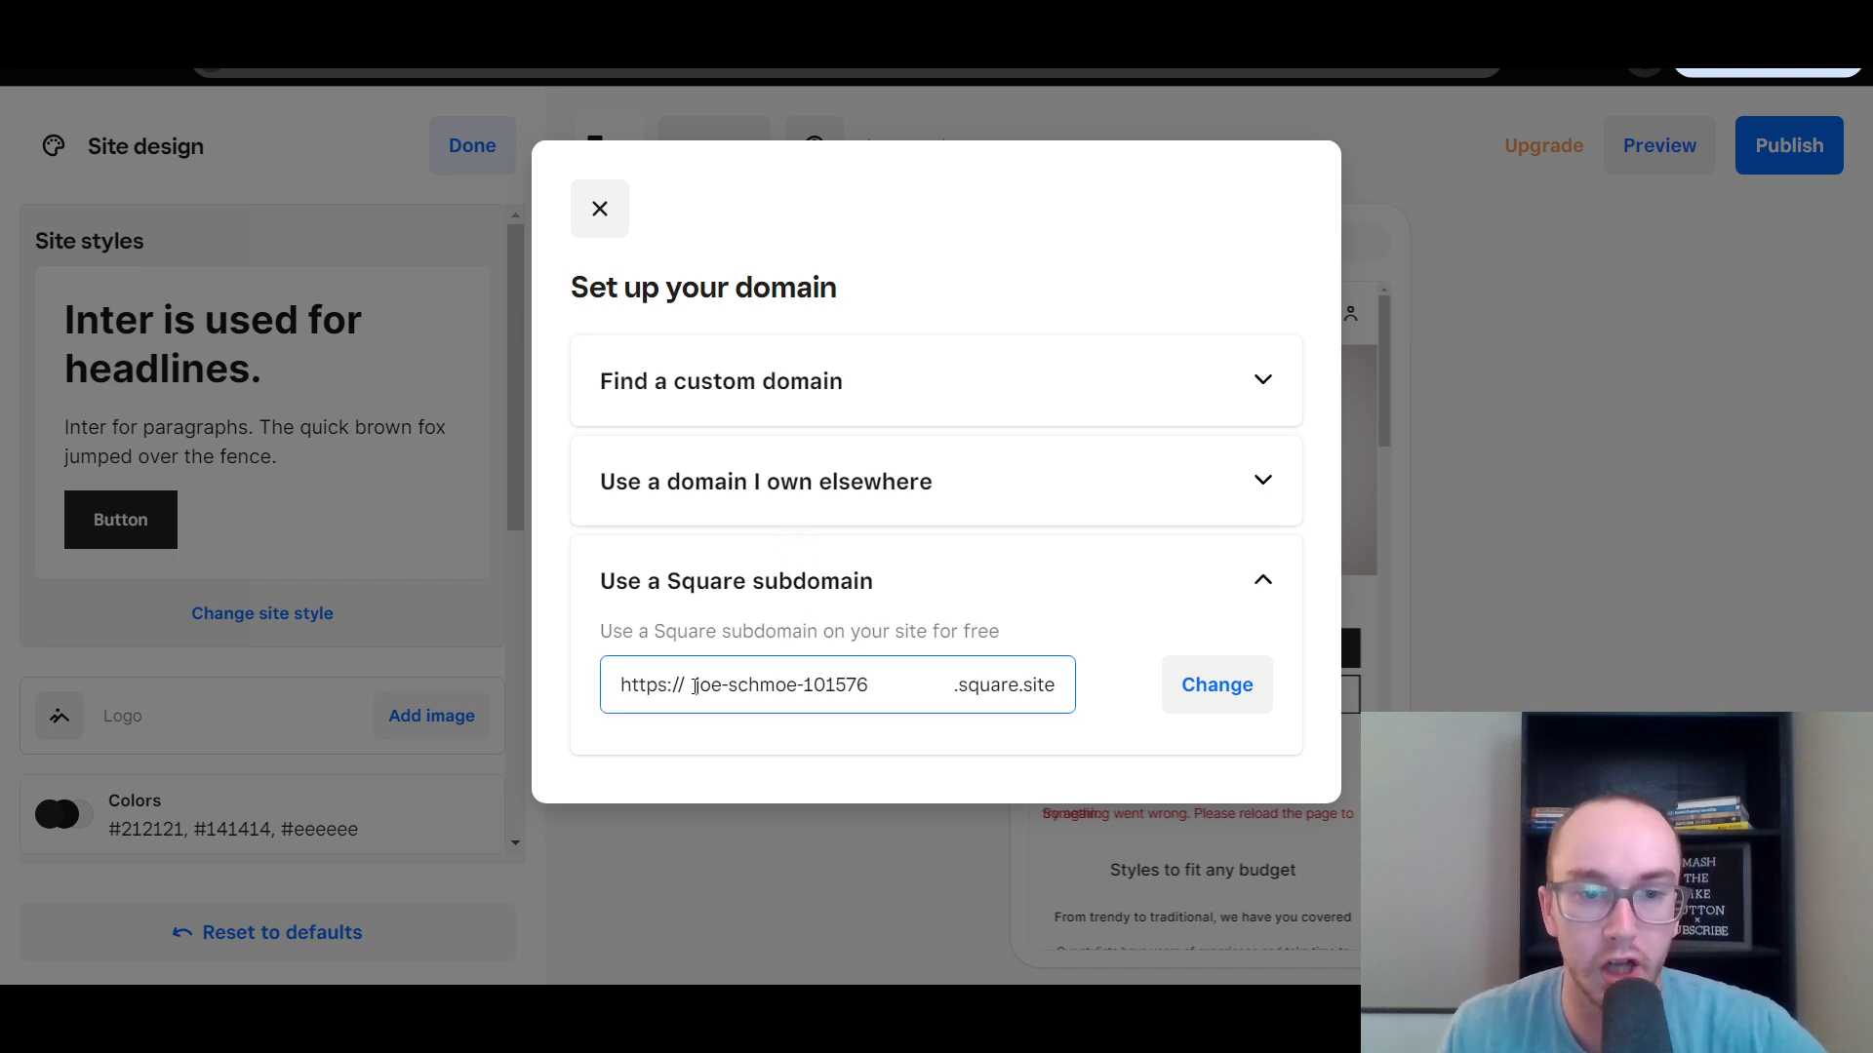
pyautogui.click(797, 753)
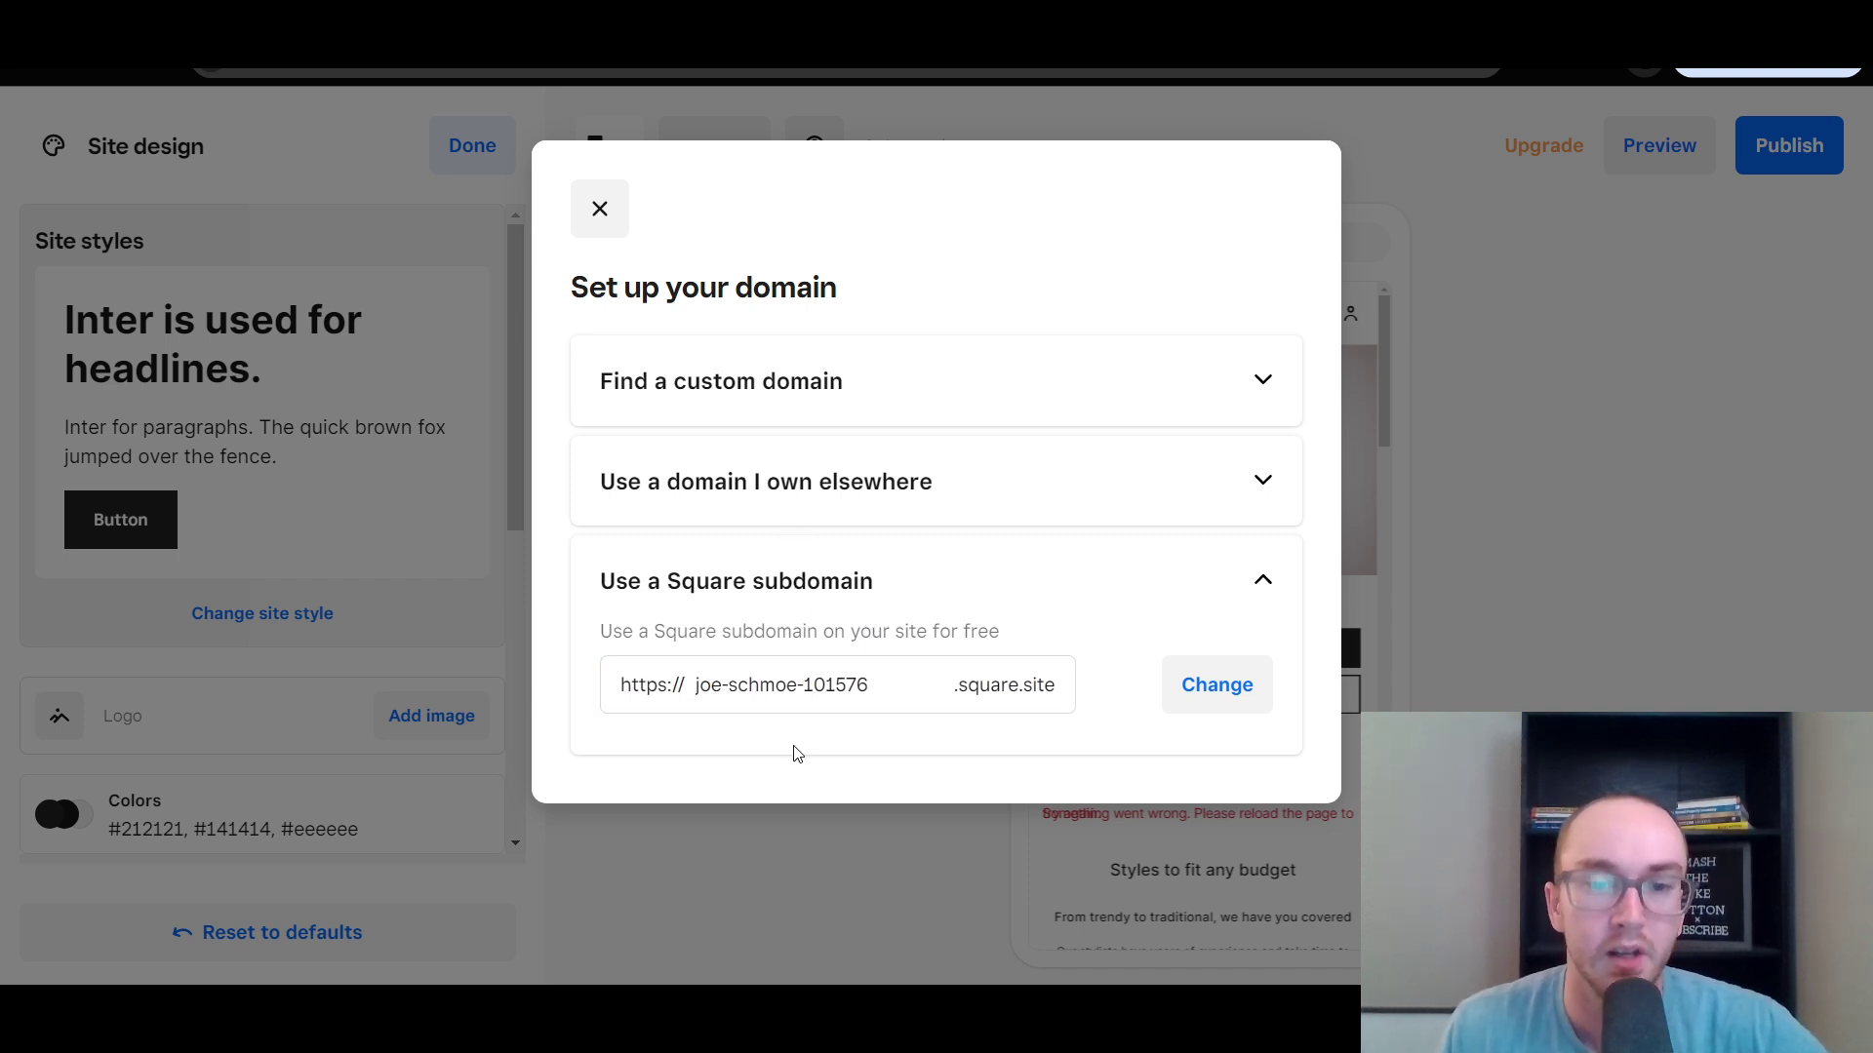
pyautogui.moveTo(804, 684); pyautogui.dragTo(825, 686)
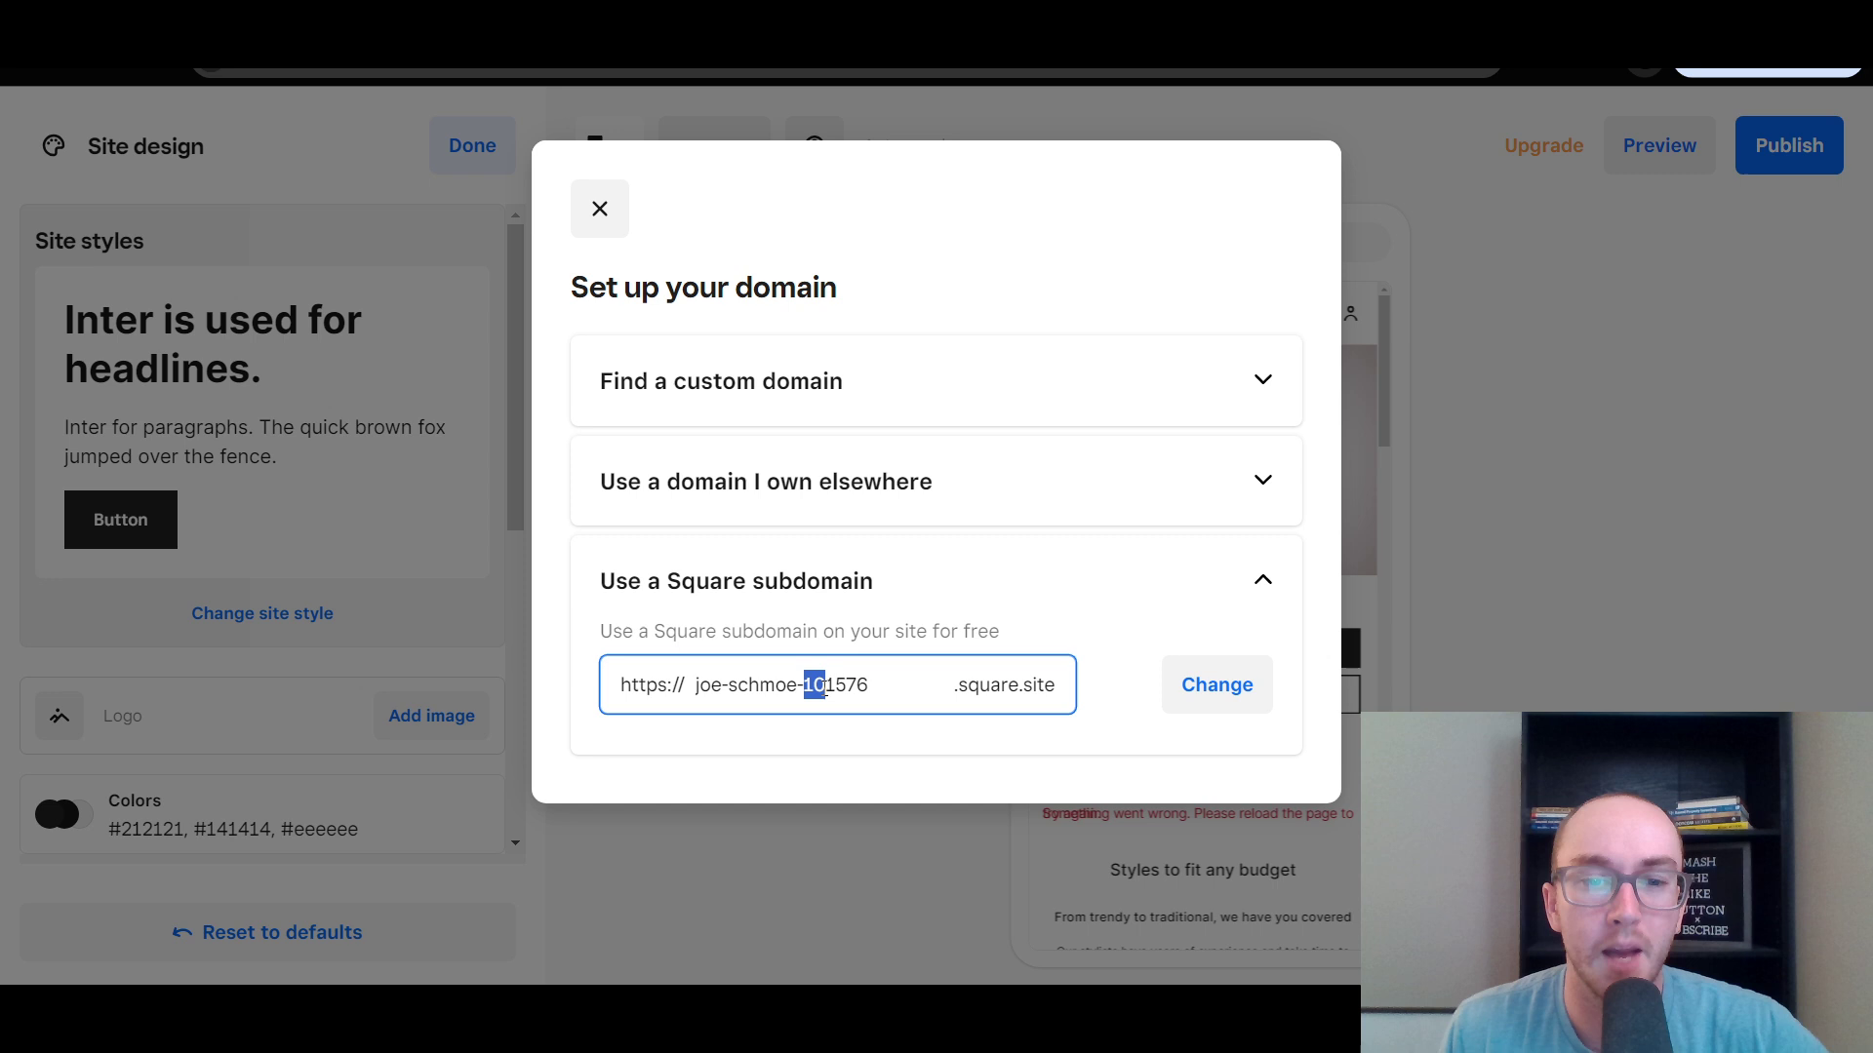
pyautogui.click(877, 693)
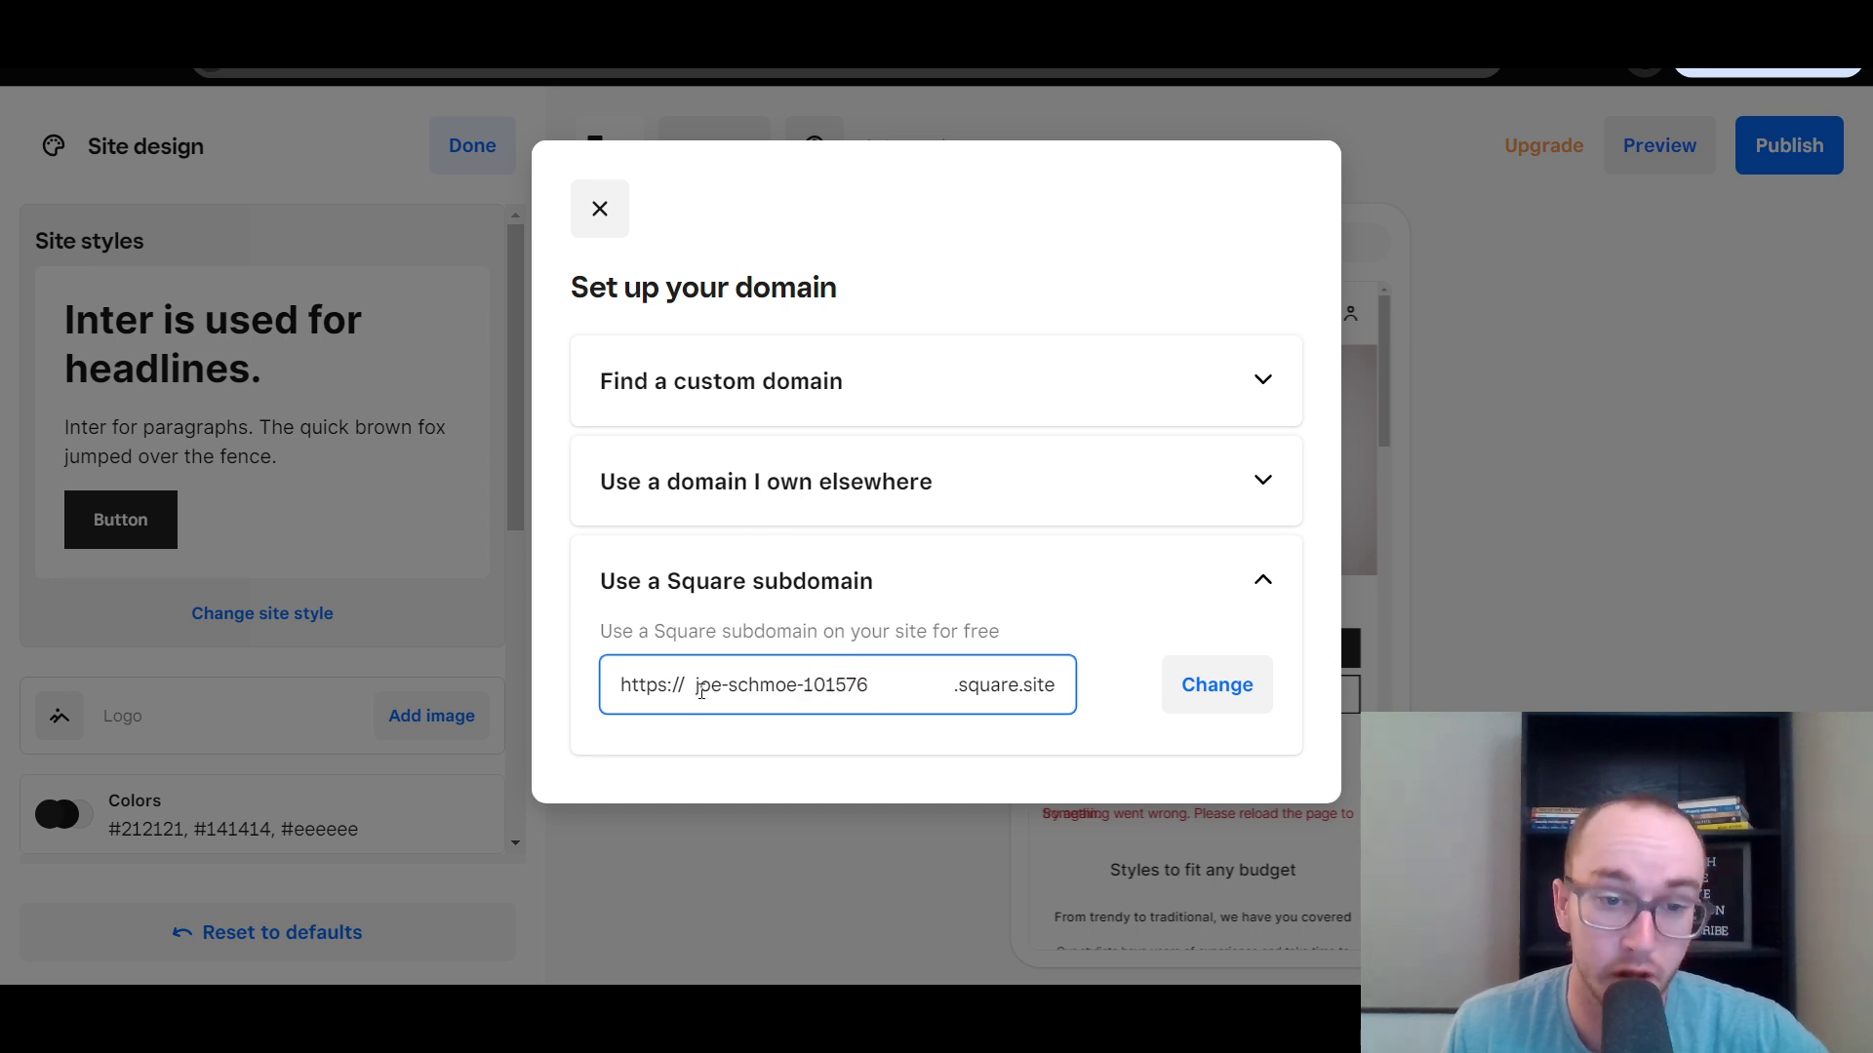
pyautogui.click(810, 756)
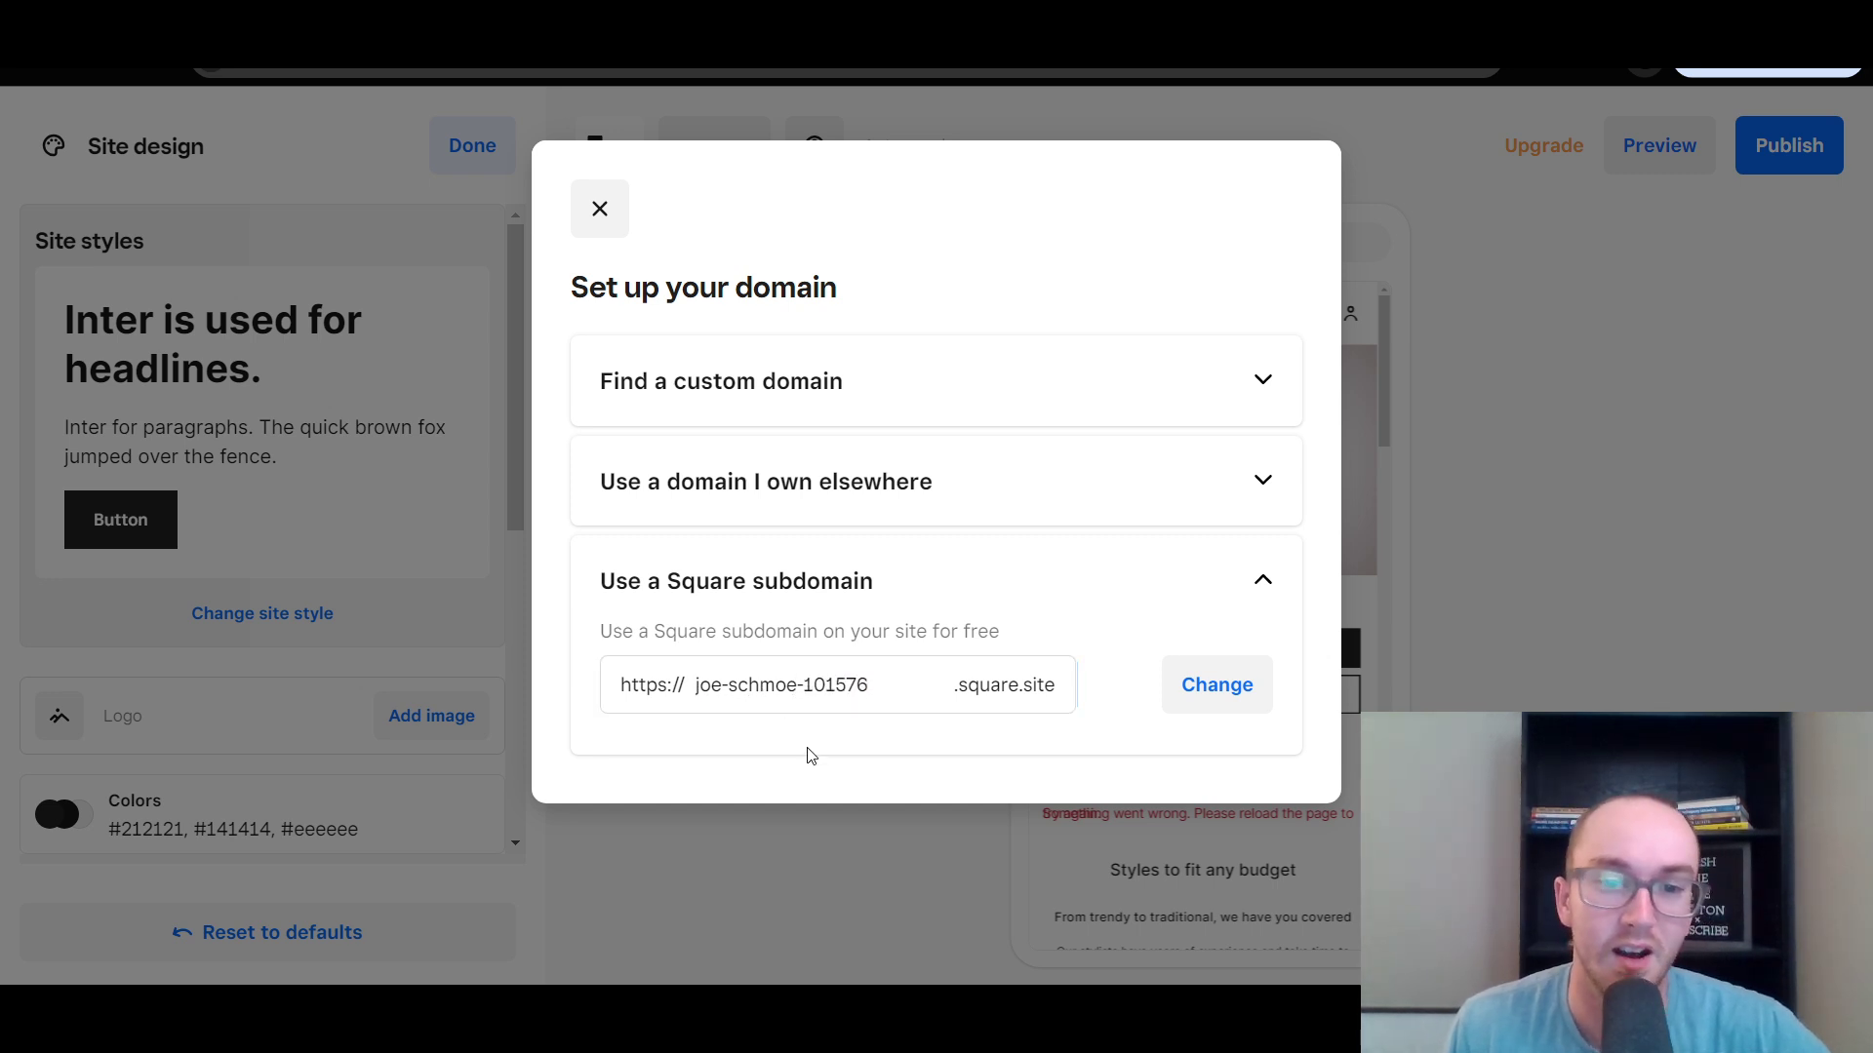
pyautogui.click(724, 685)
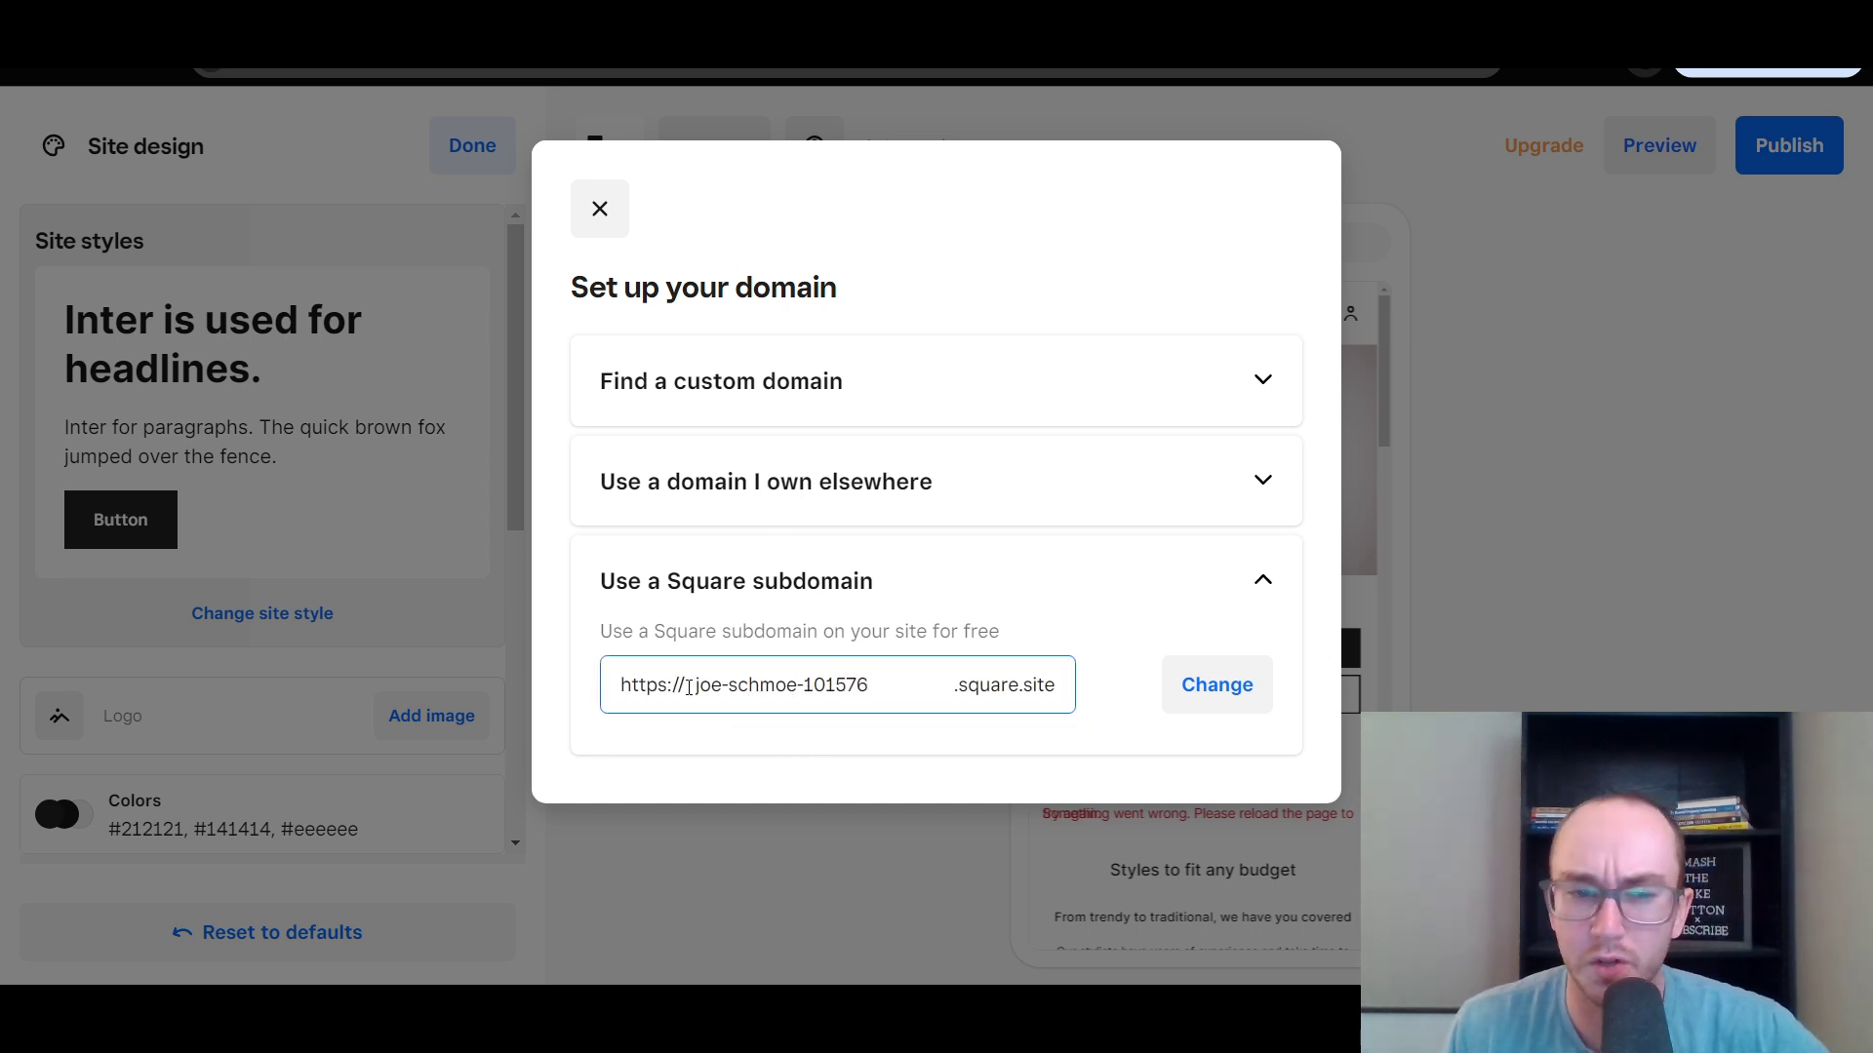
pyautogui.moveTo(791, 685); pyautogui.dragTo(678, 686)
pyautogui.click(777, 686)
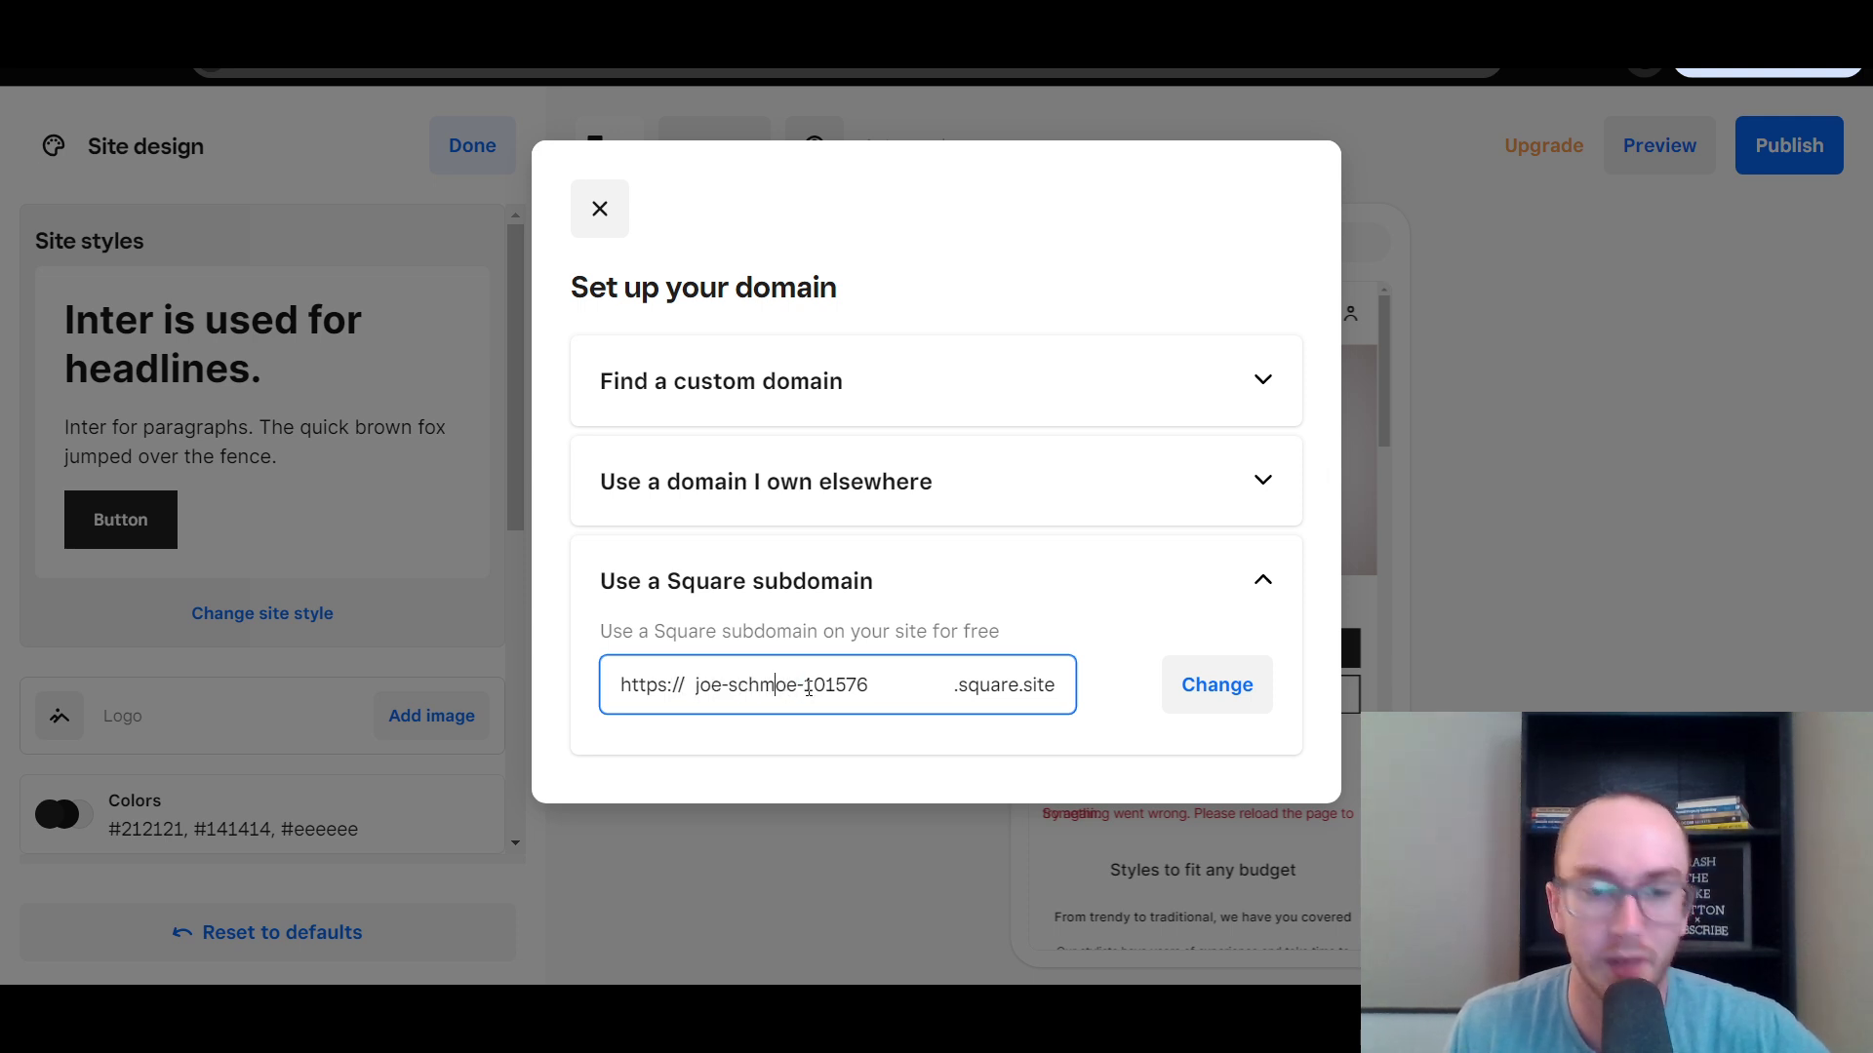
pyautogui.moveTo(805, 685); pyautogui.dragTo(878, 682)
pyautogui.click(905, 684)
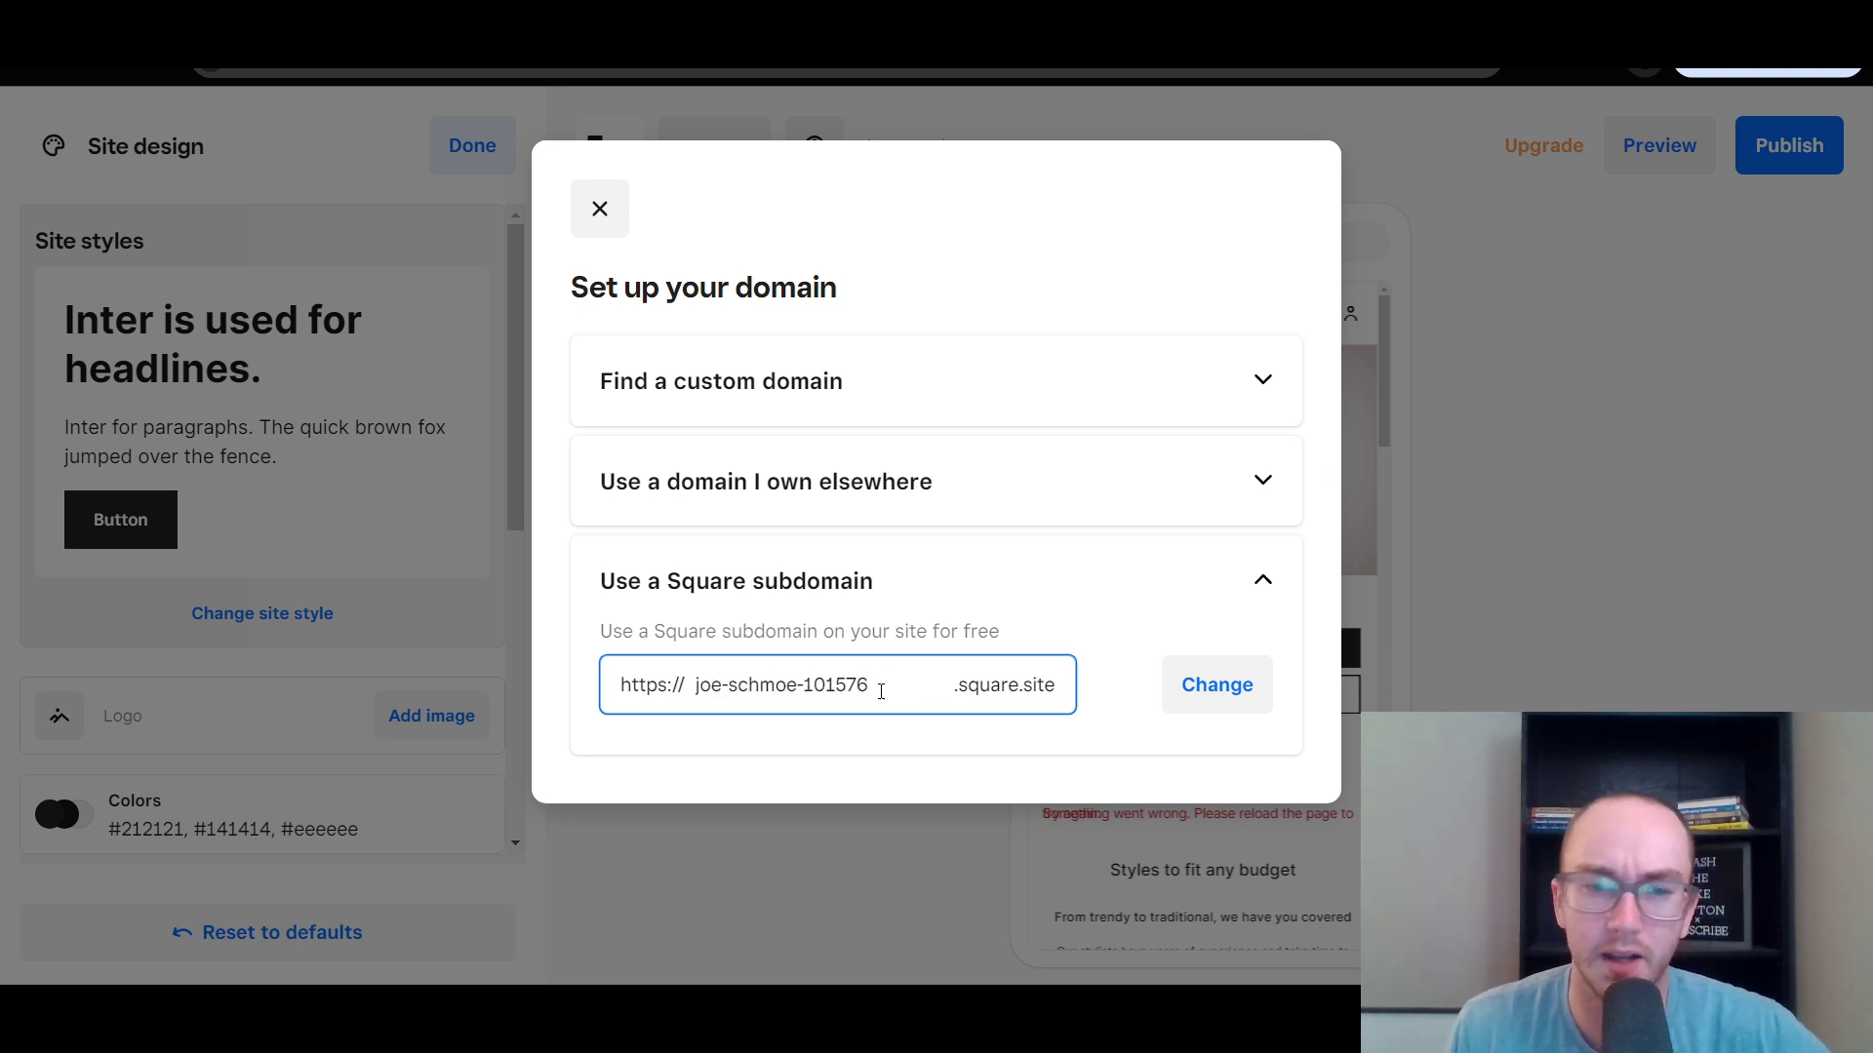
pyautogui.doubleClick(881, 691)
pyautogui.click(1021, 642)
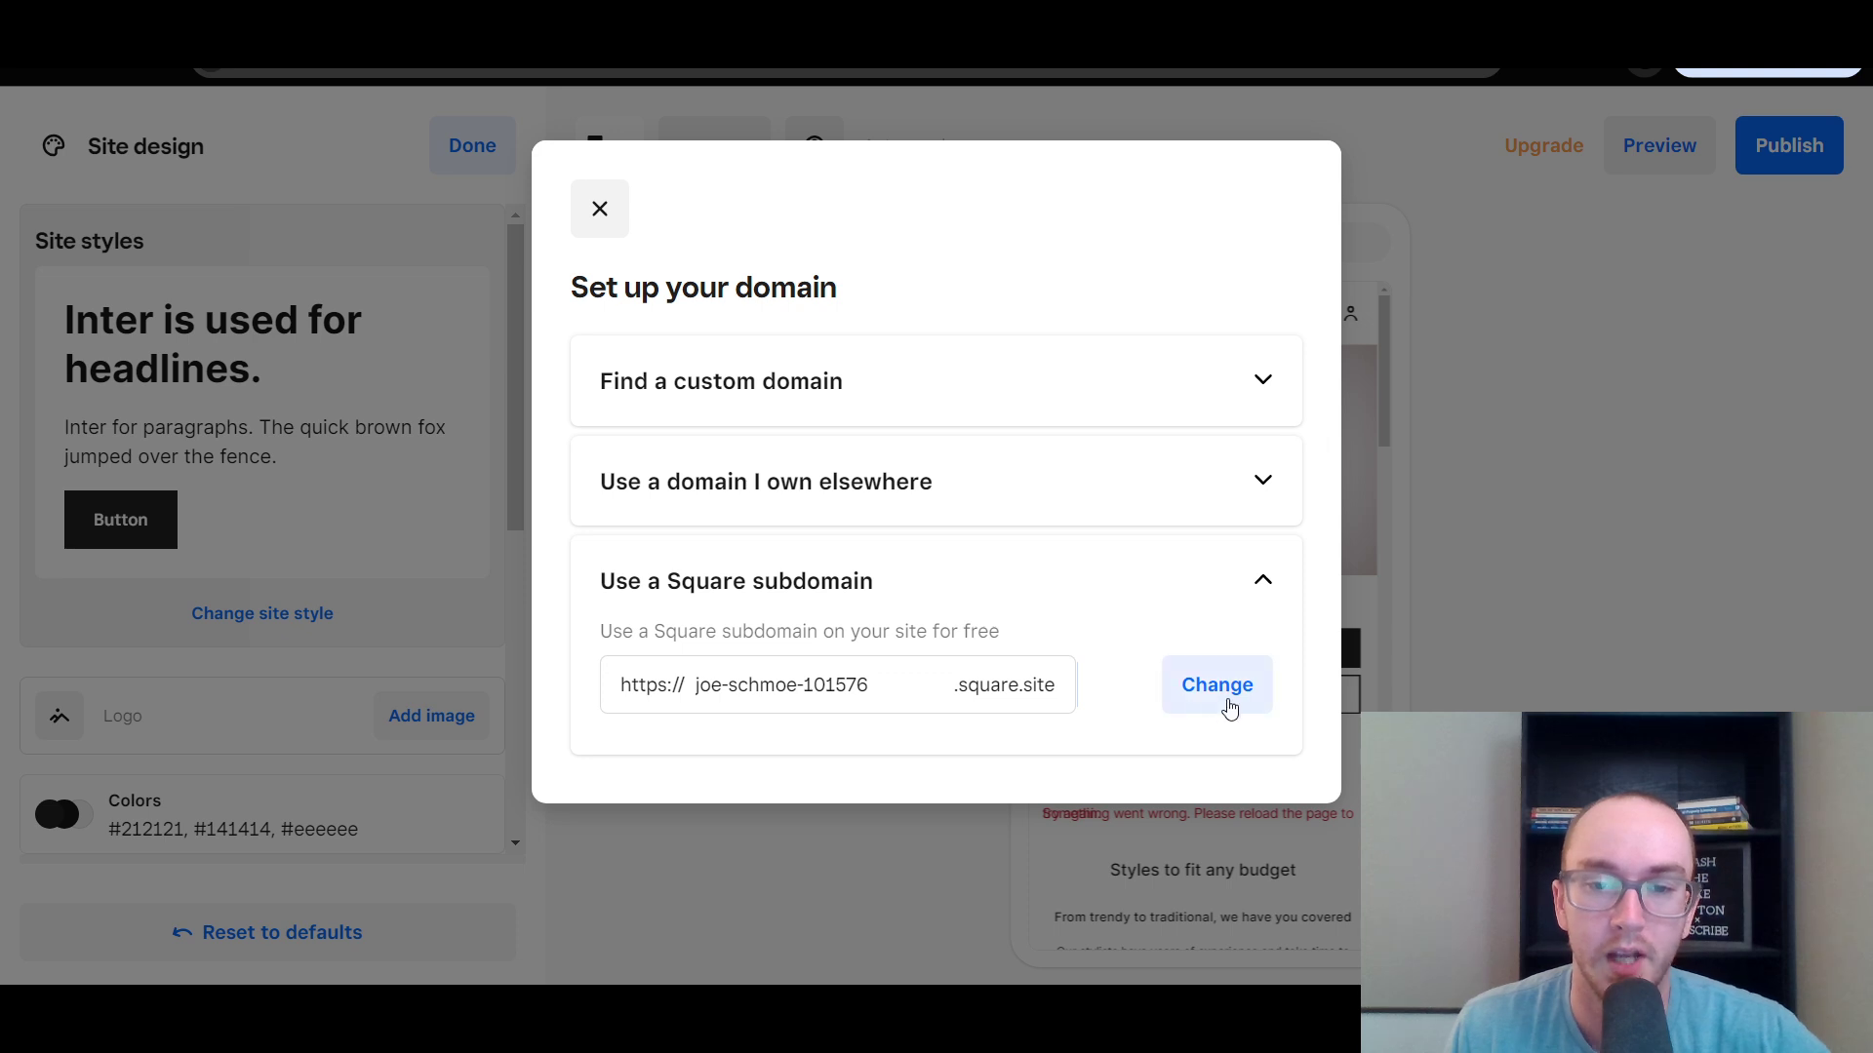
# Set the Square subdomain to joe-plumbing-houses and publish the site to it.
pyautogui.click(830, 675)
pyautogui.click(905, 650)
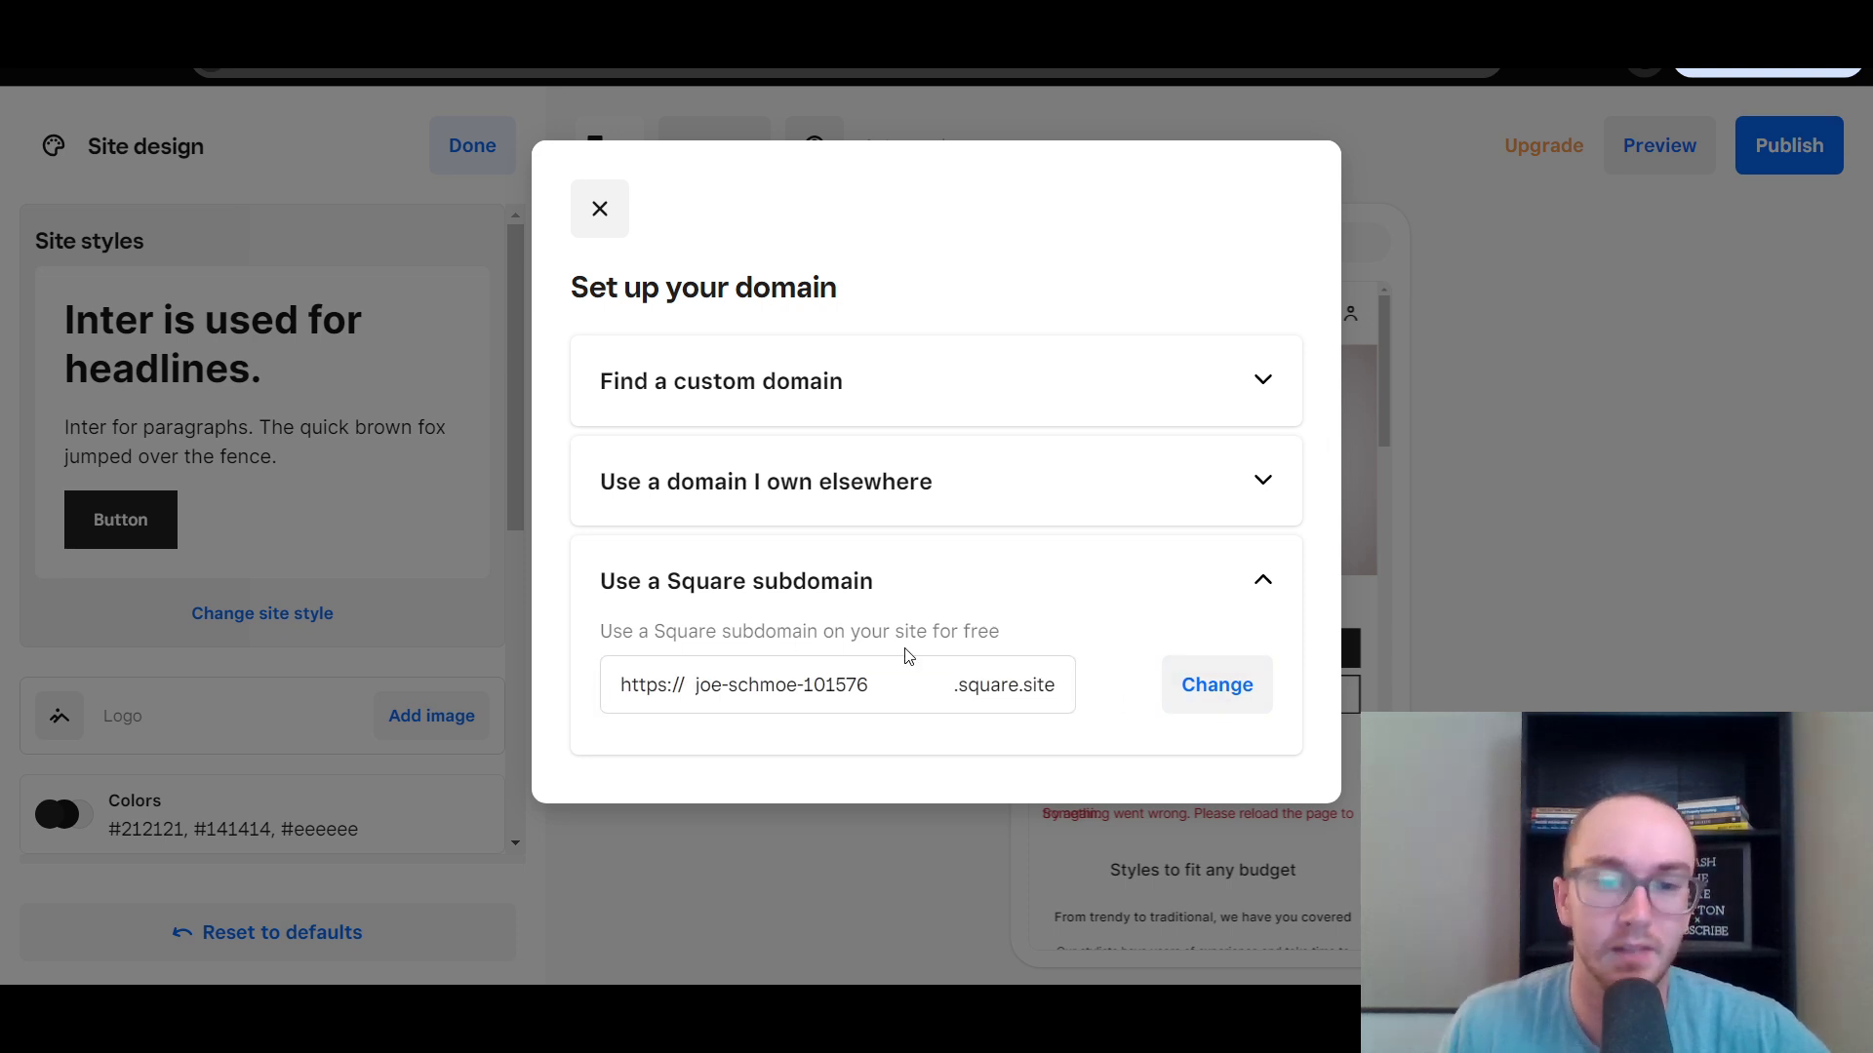
pyautogui.tripleClick(816, 683)
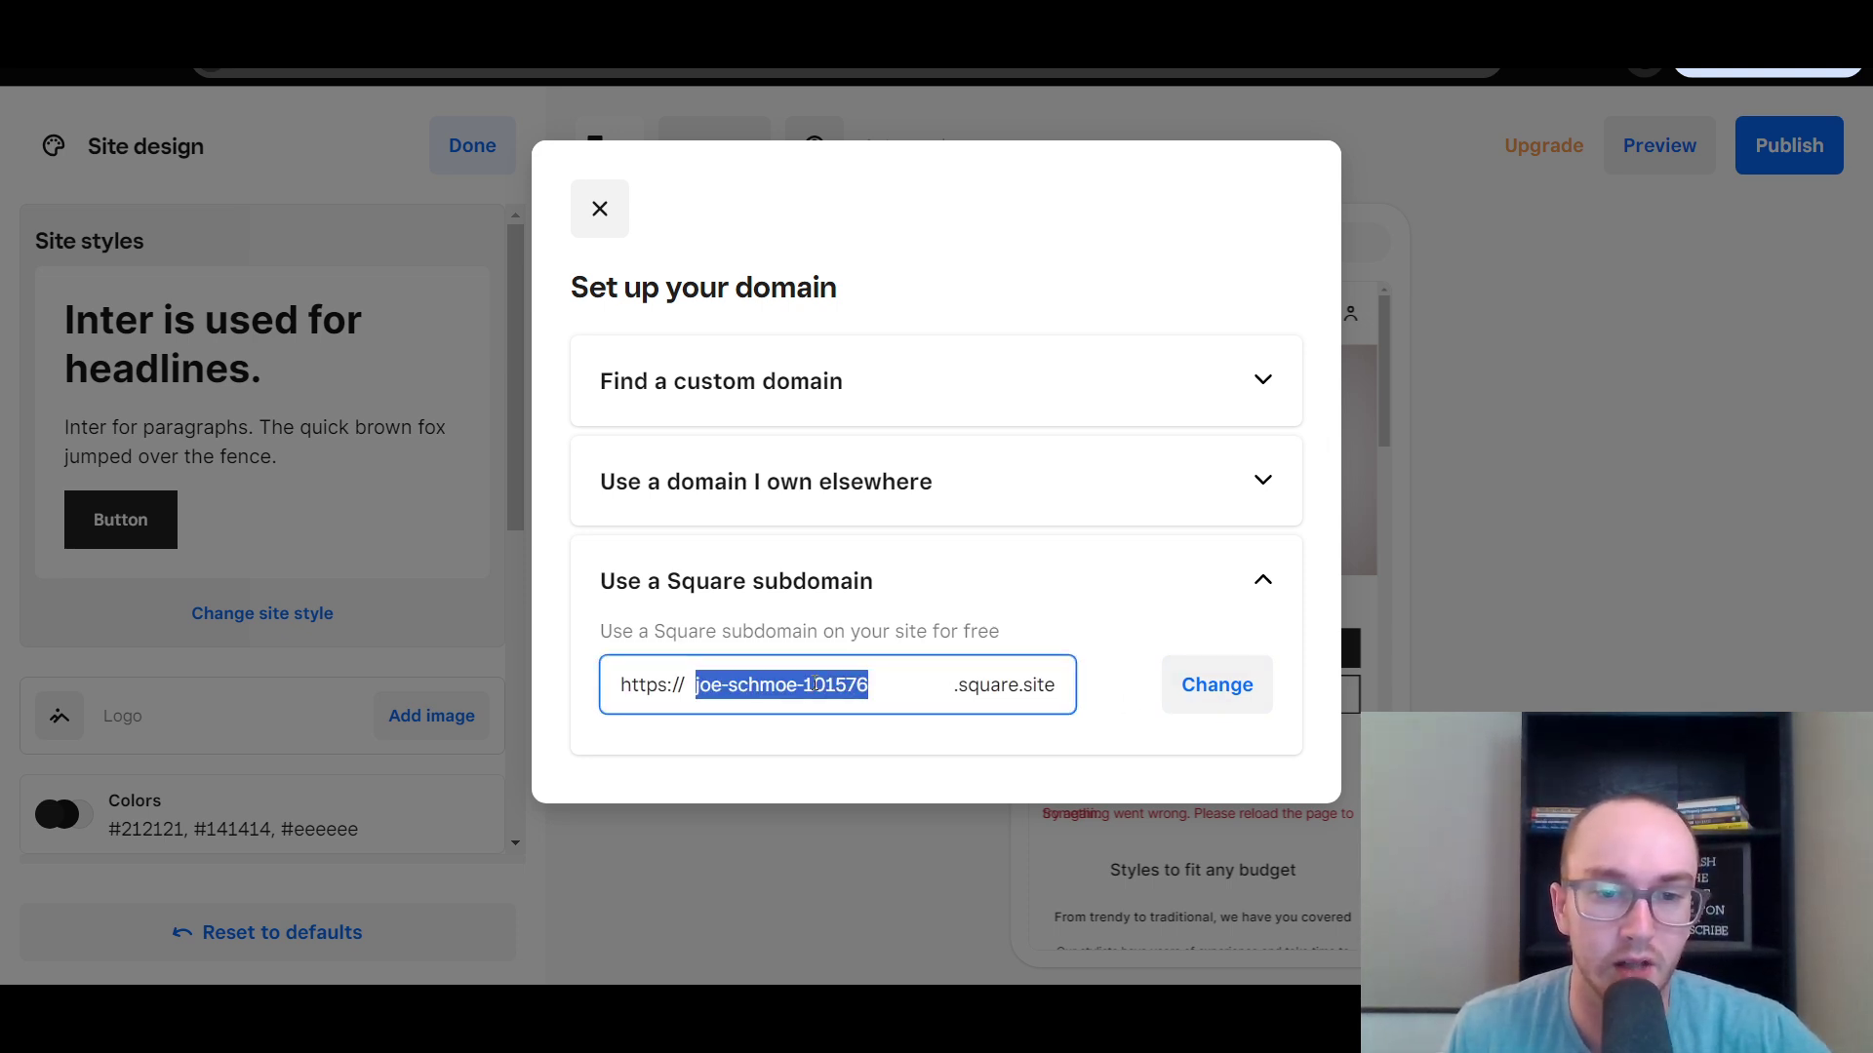
pyautogui.tripleClick(874, 685)
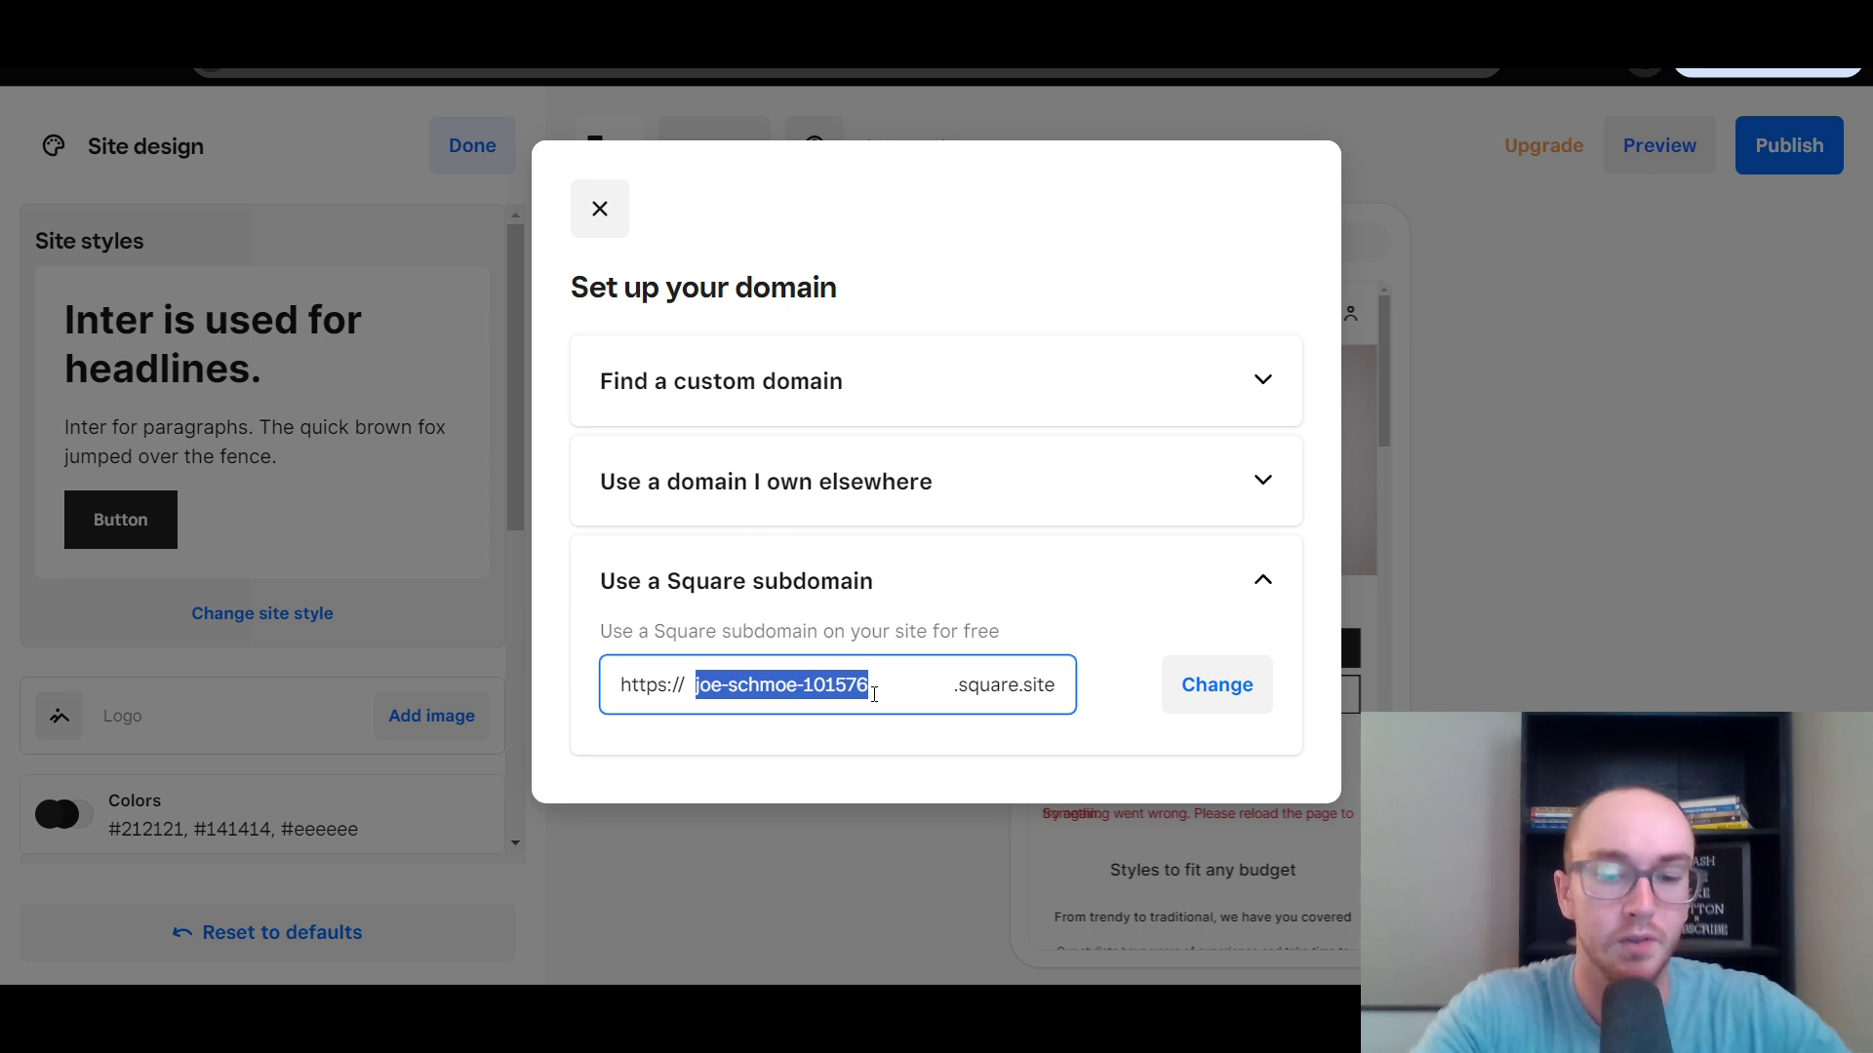
pyautogui.write('joe')
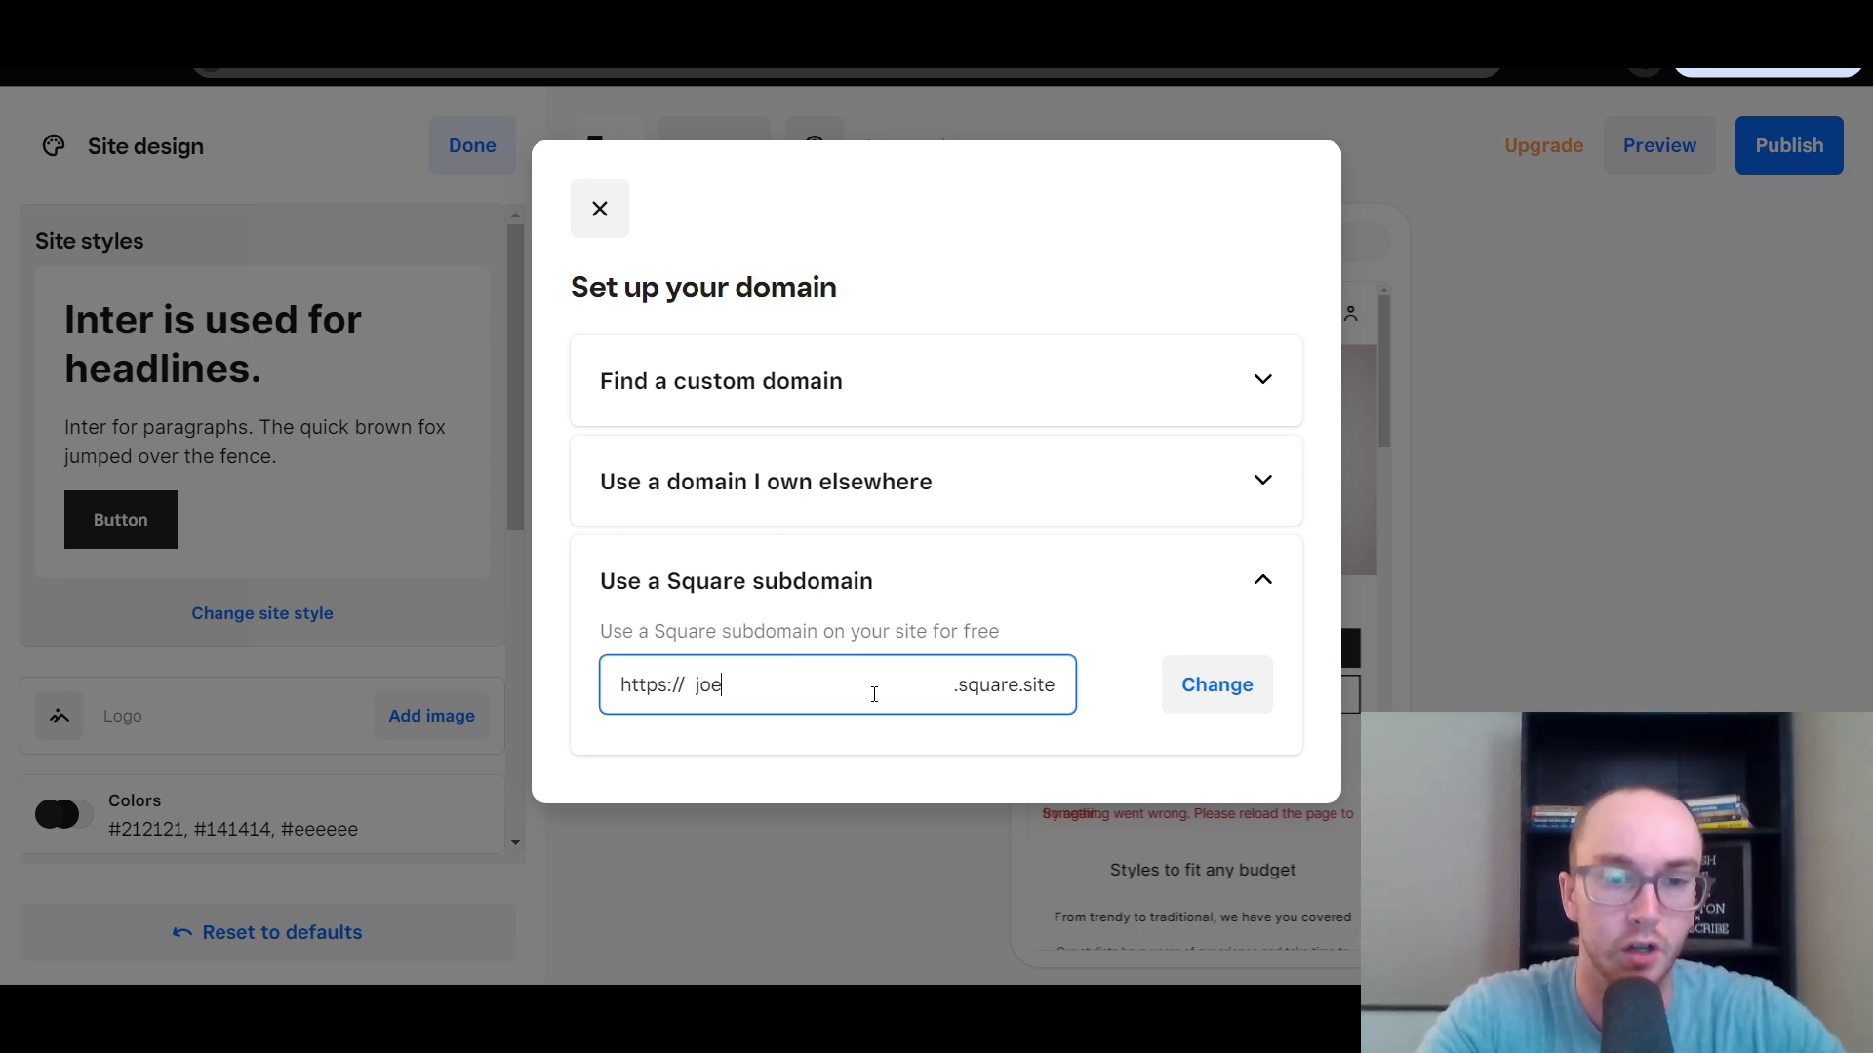
pyautogui.write('-plu')
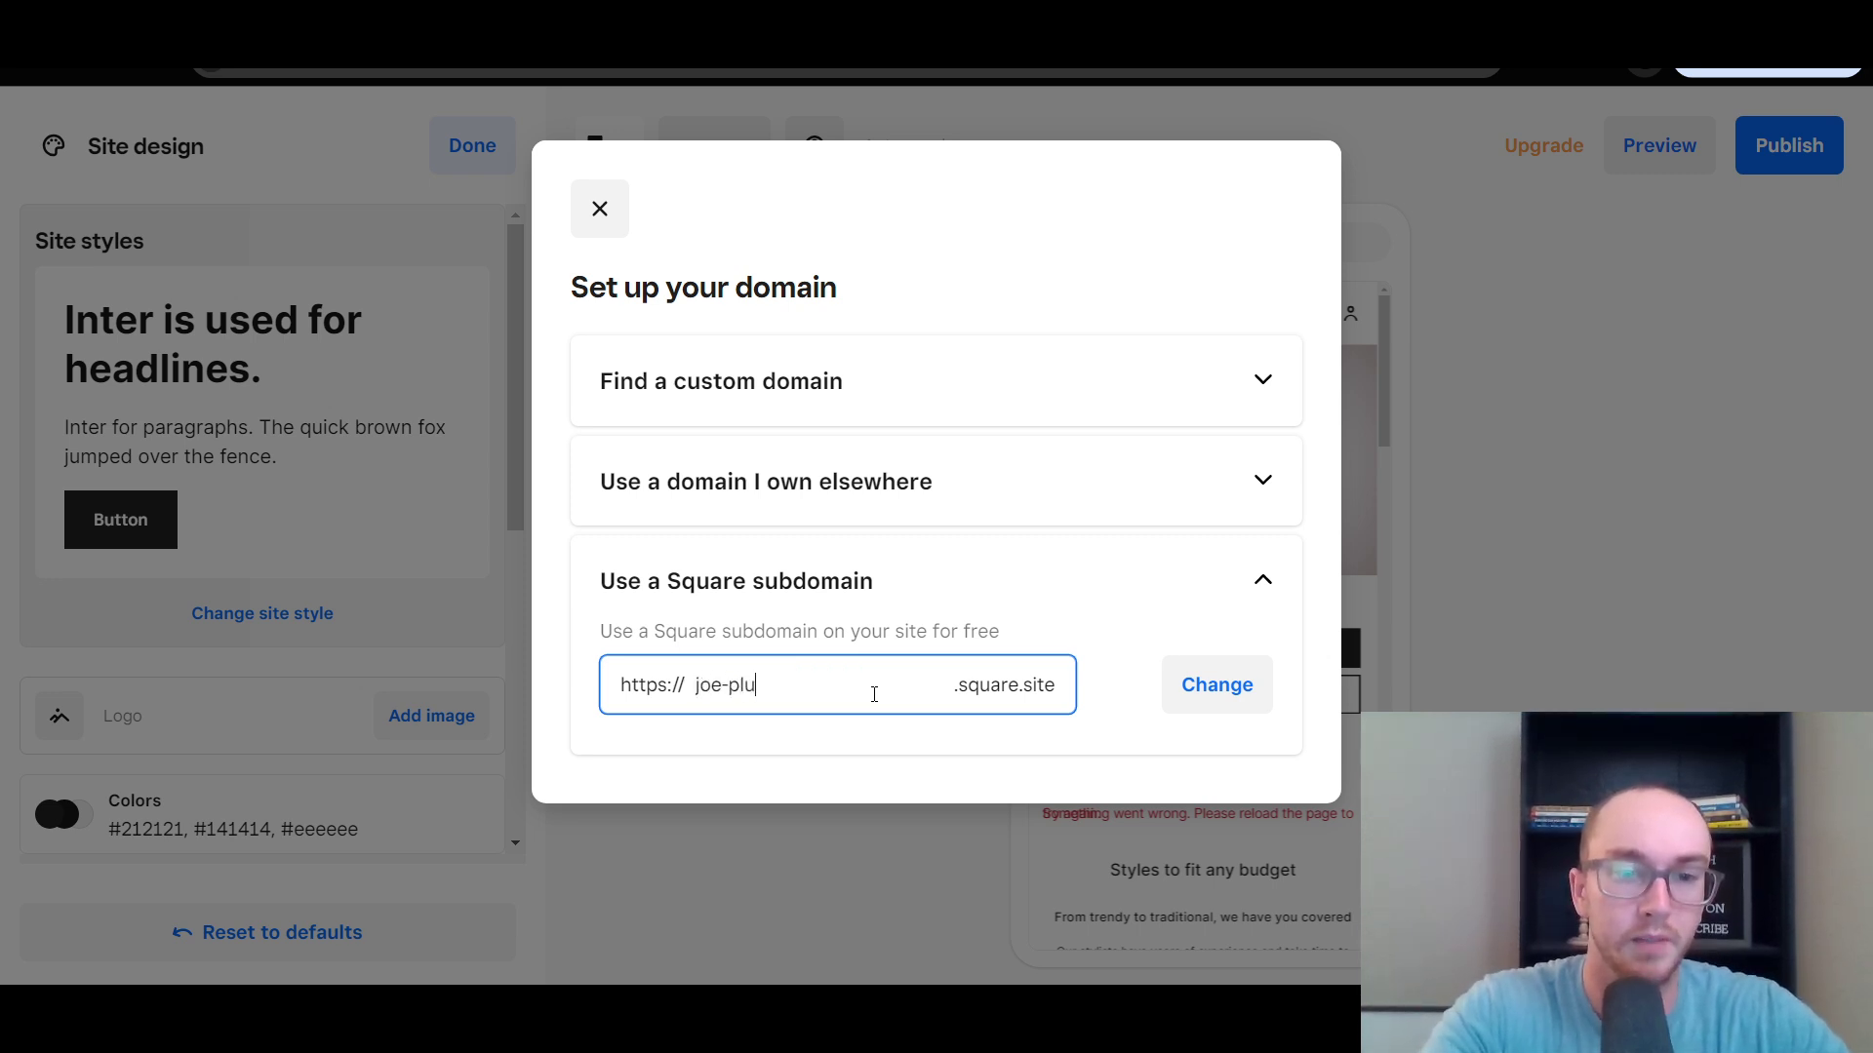
pyautogui.write('mbing-houses')
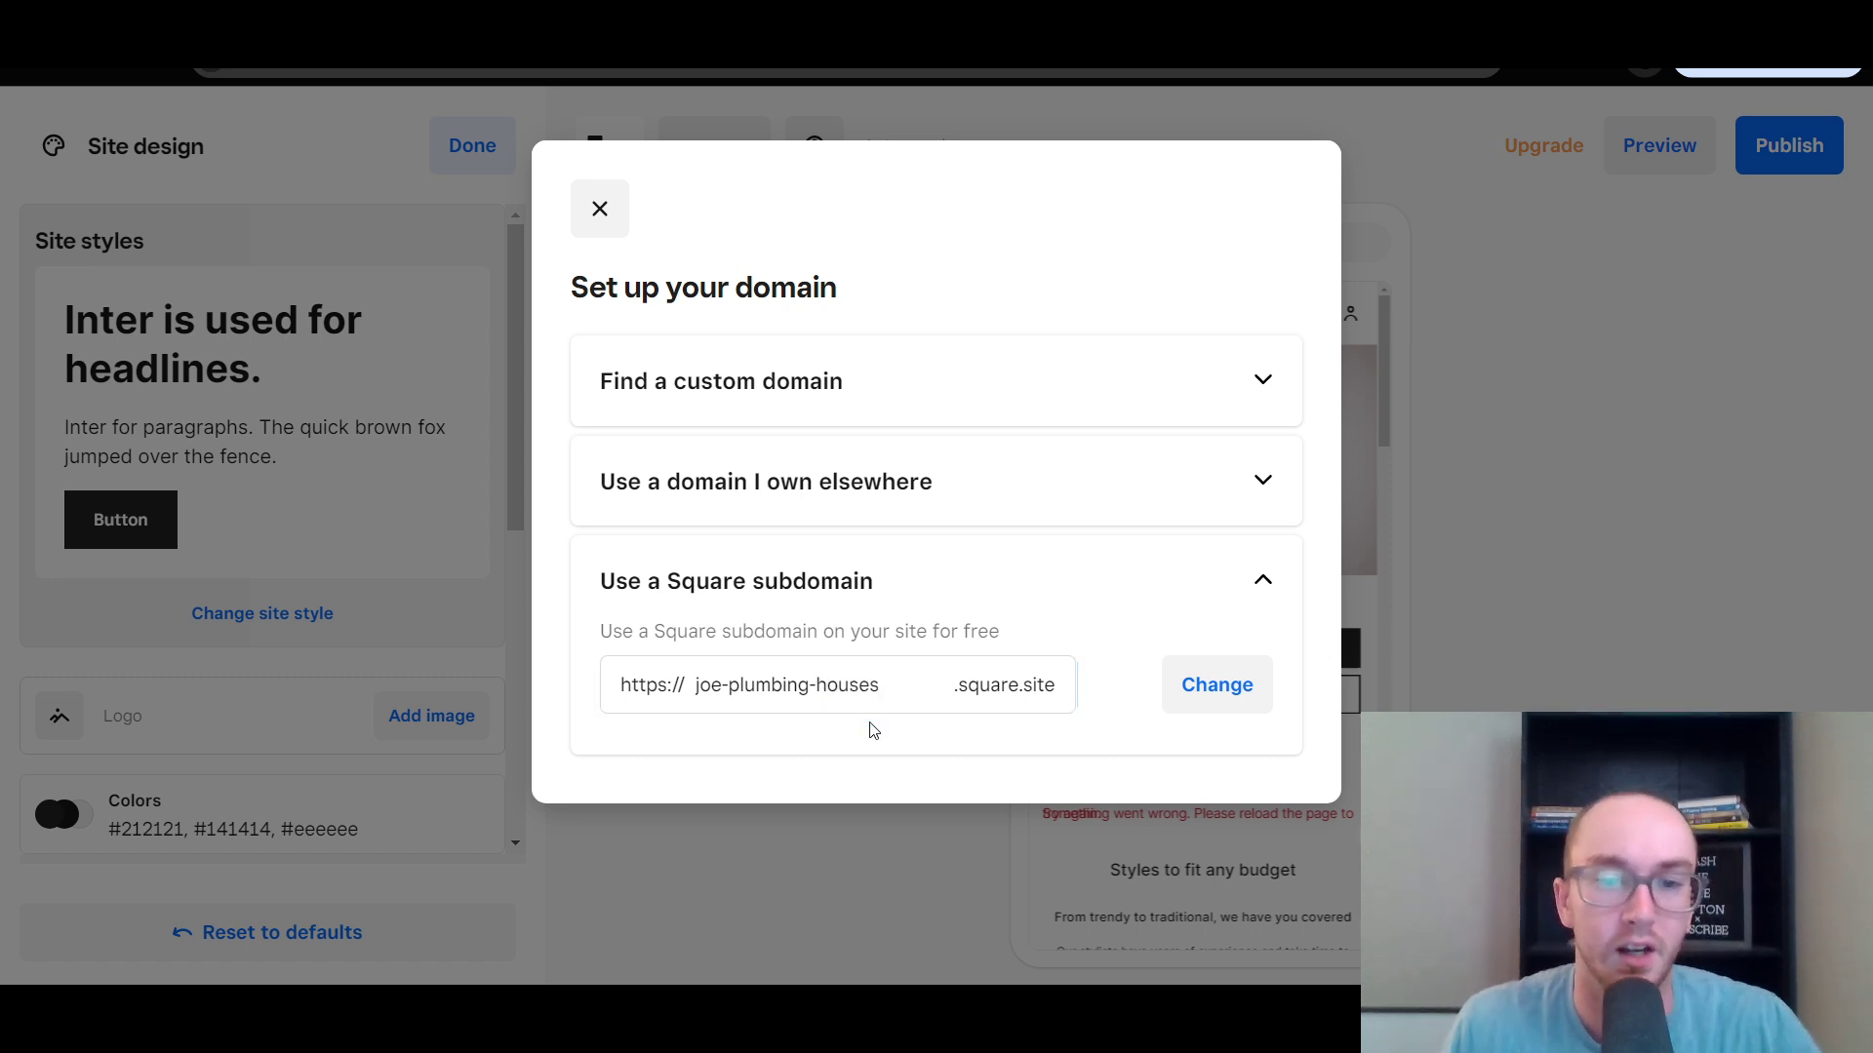
pyautogui.click(1127, 710)
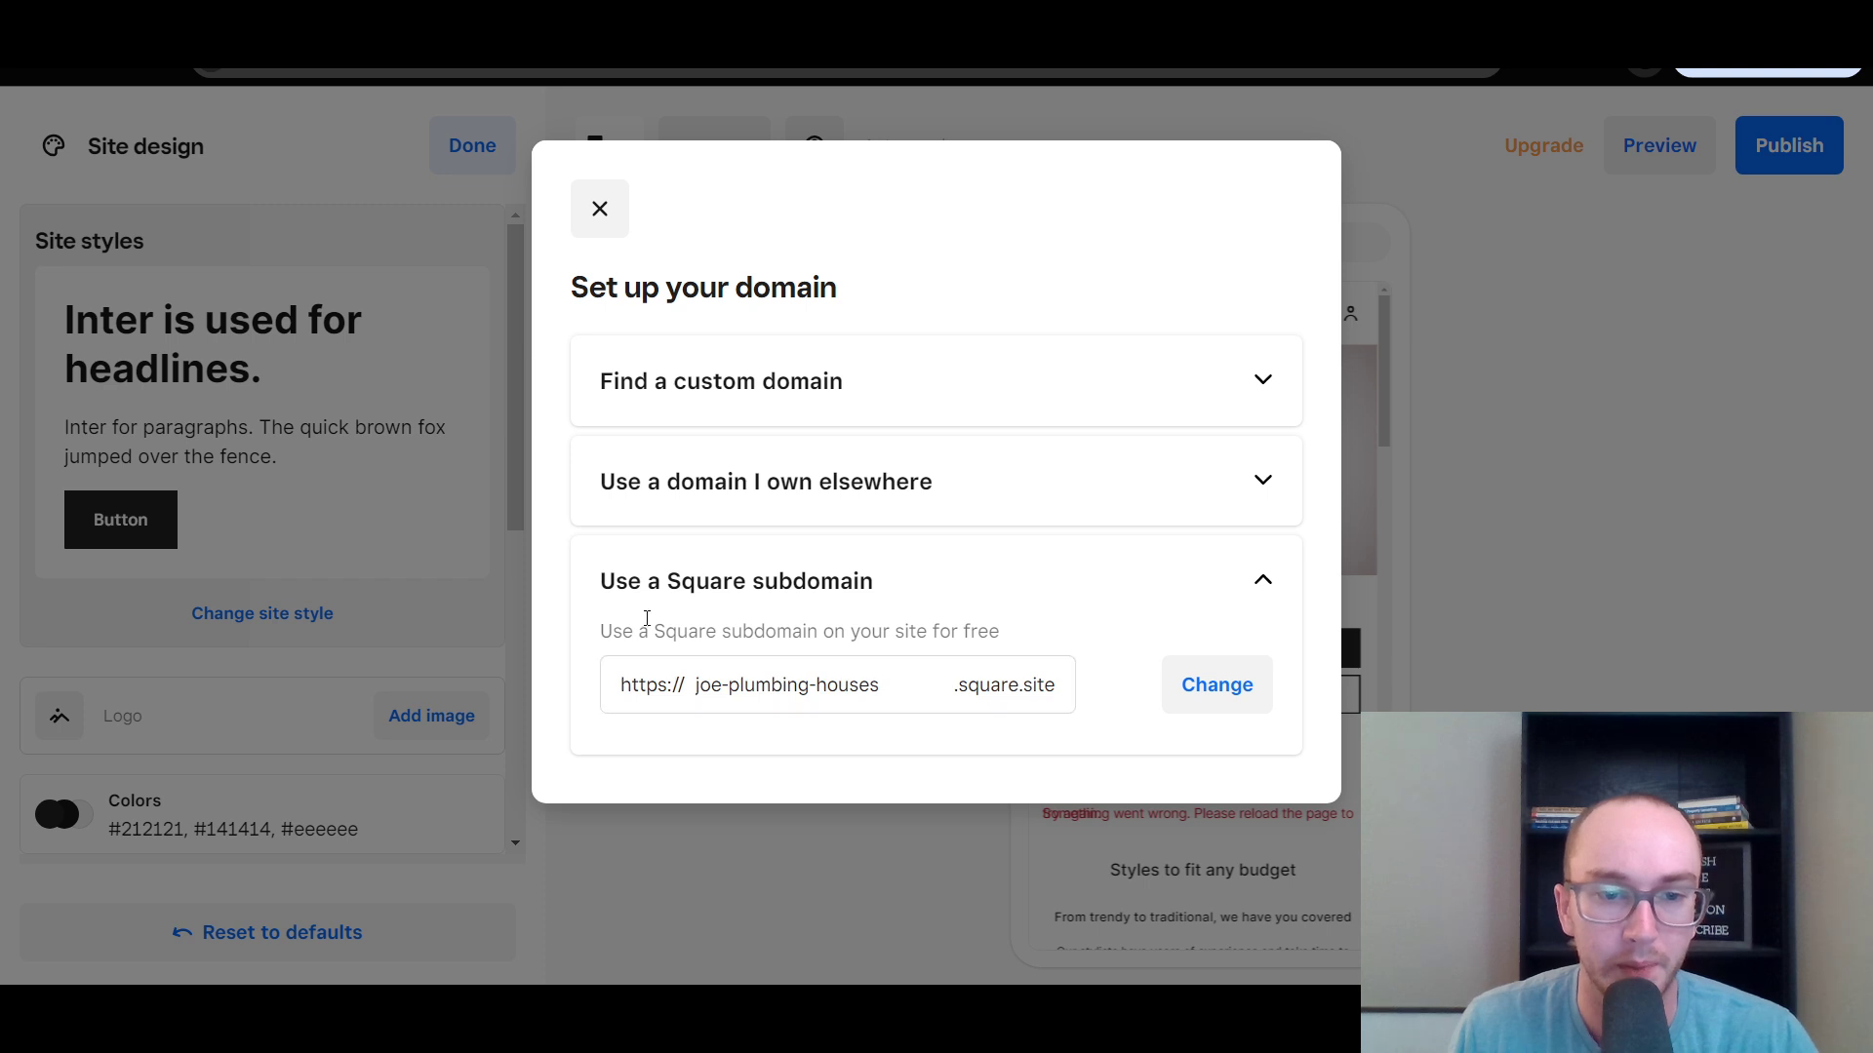
pyautogui.click(1002, 696)
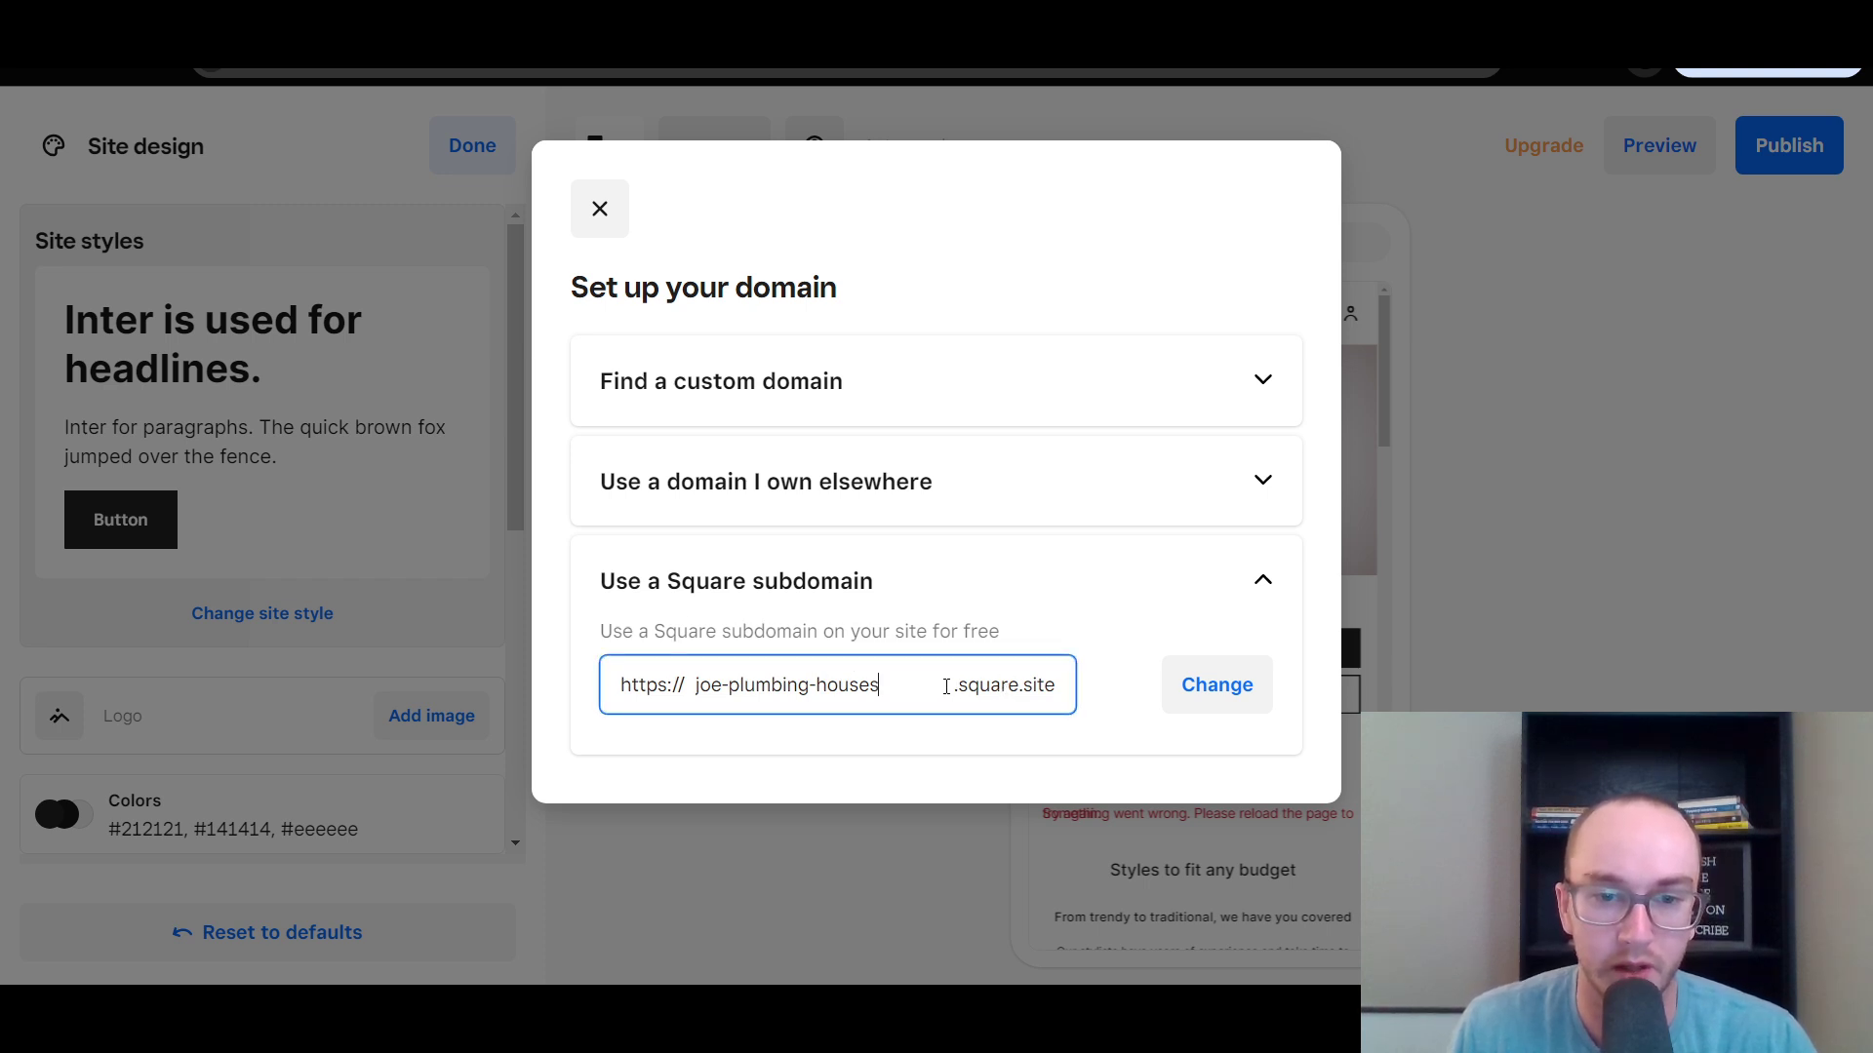
pyautogui.click(1168, 699)
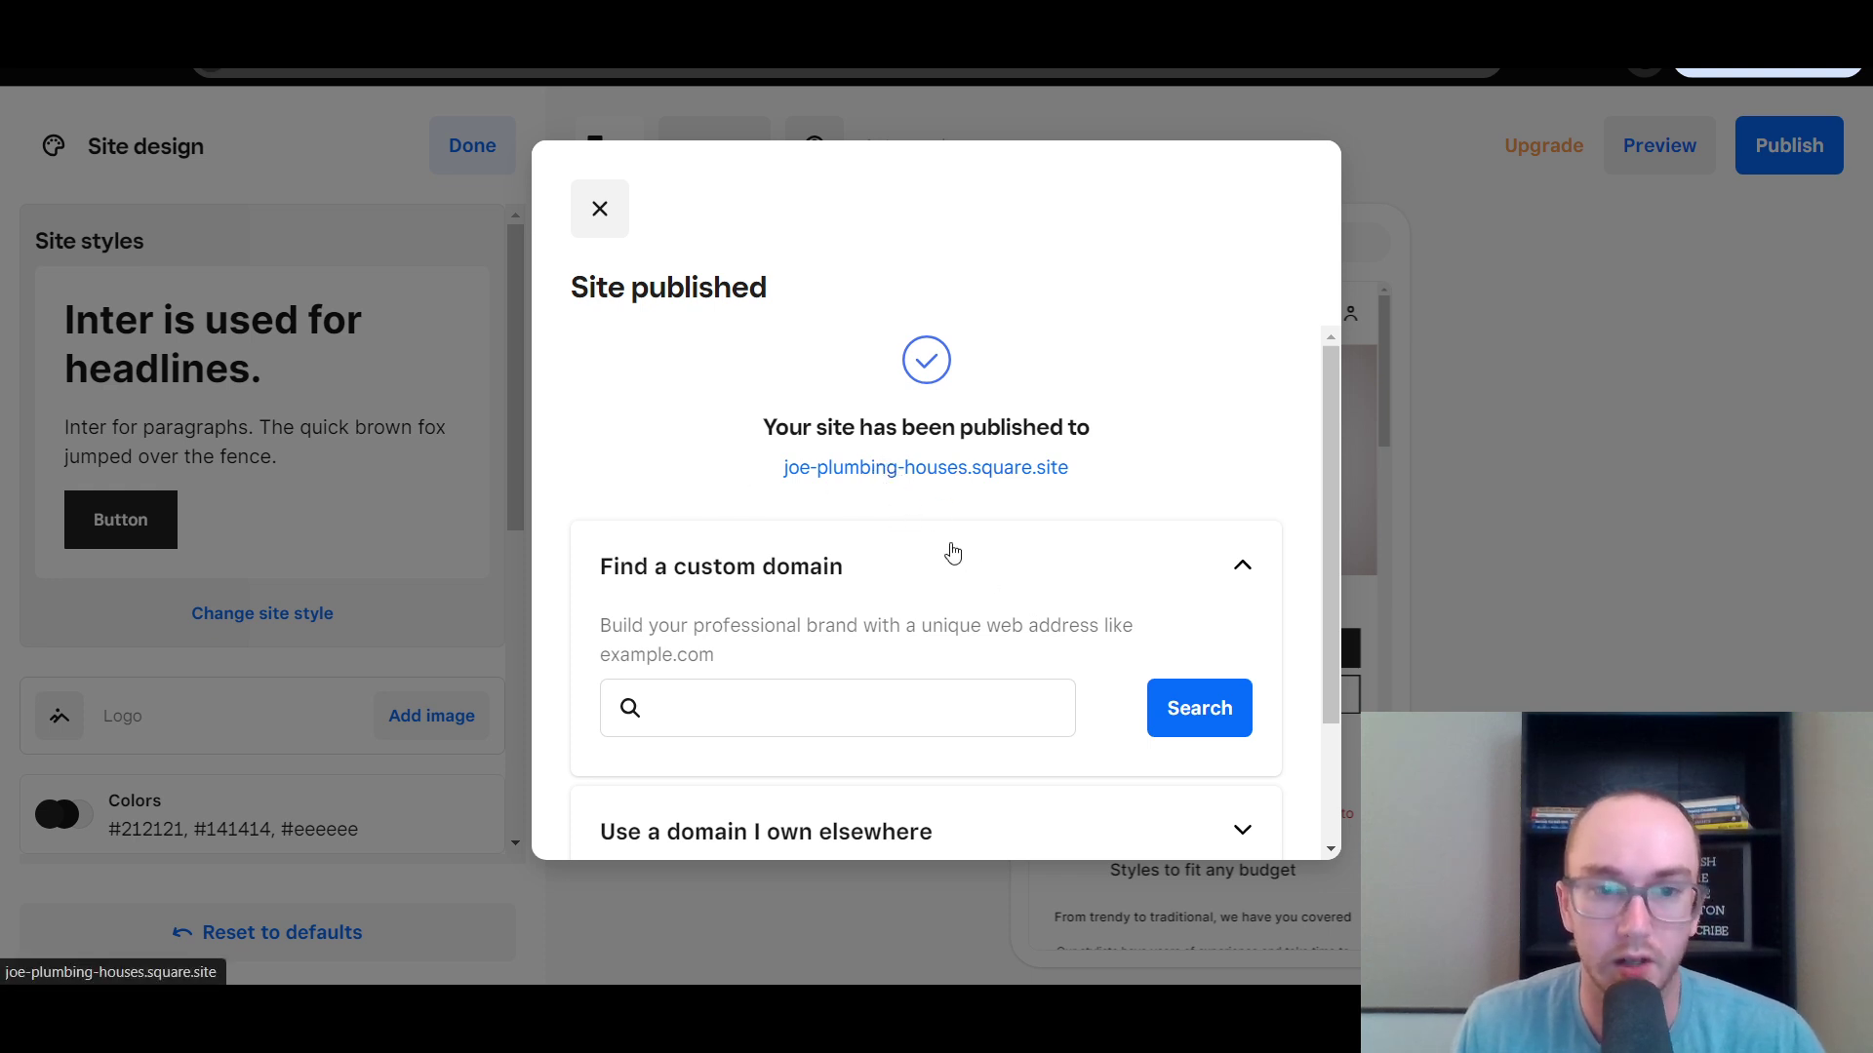
# Open the published site, look over its page, reload it to recheck the service menu, and close it.
pyautogui.click(920, 473)
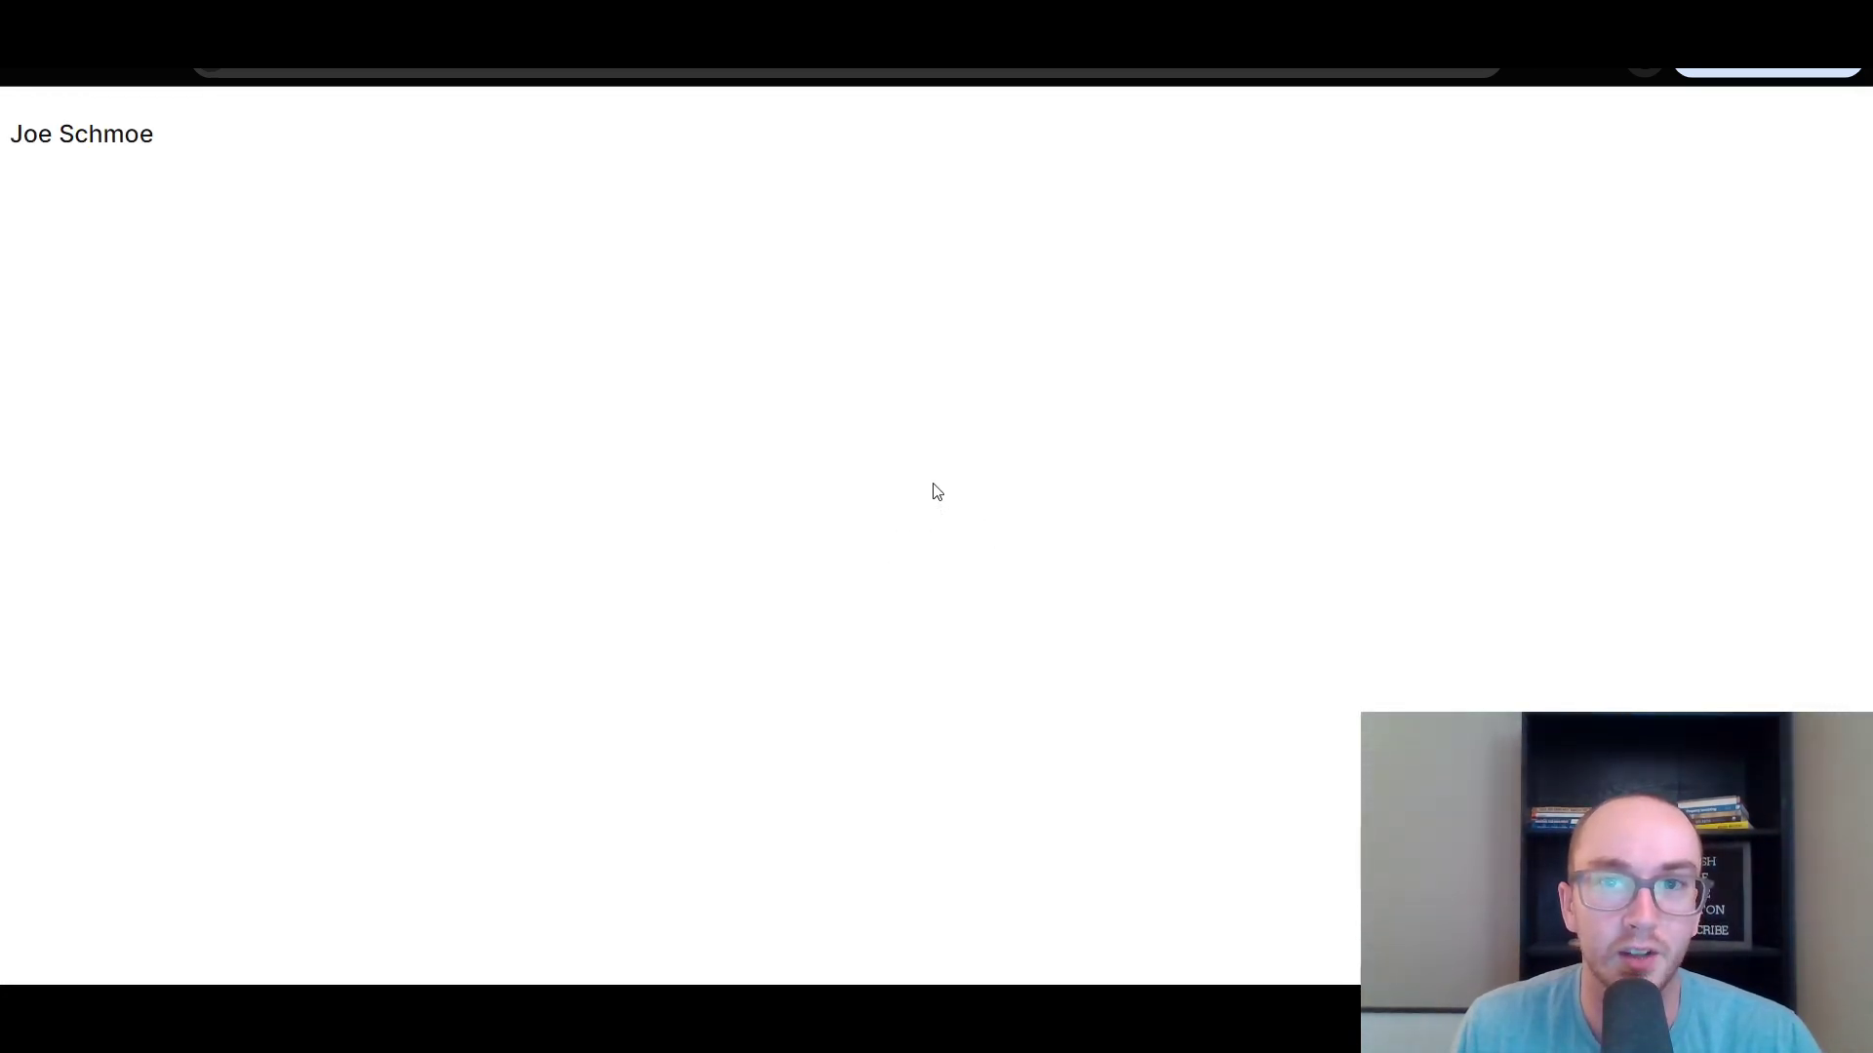
pyautogui.moveTo(1870, 258); pyautogui.dragTo(1870, 951)
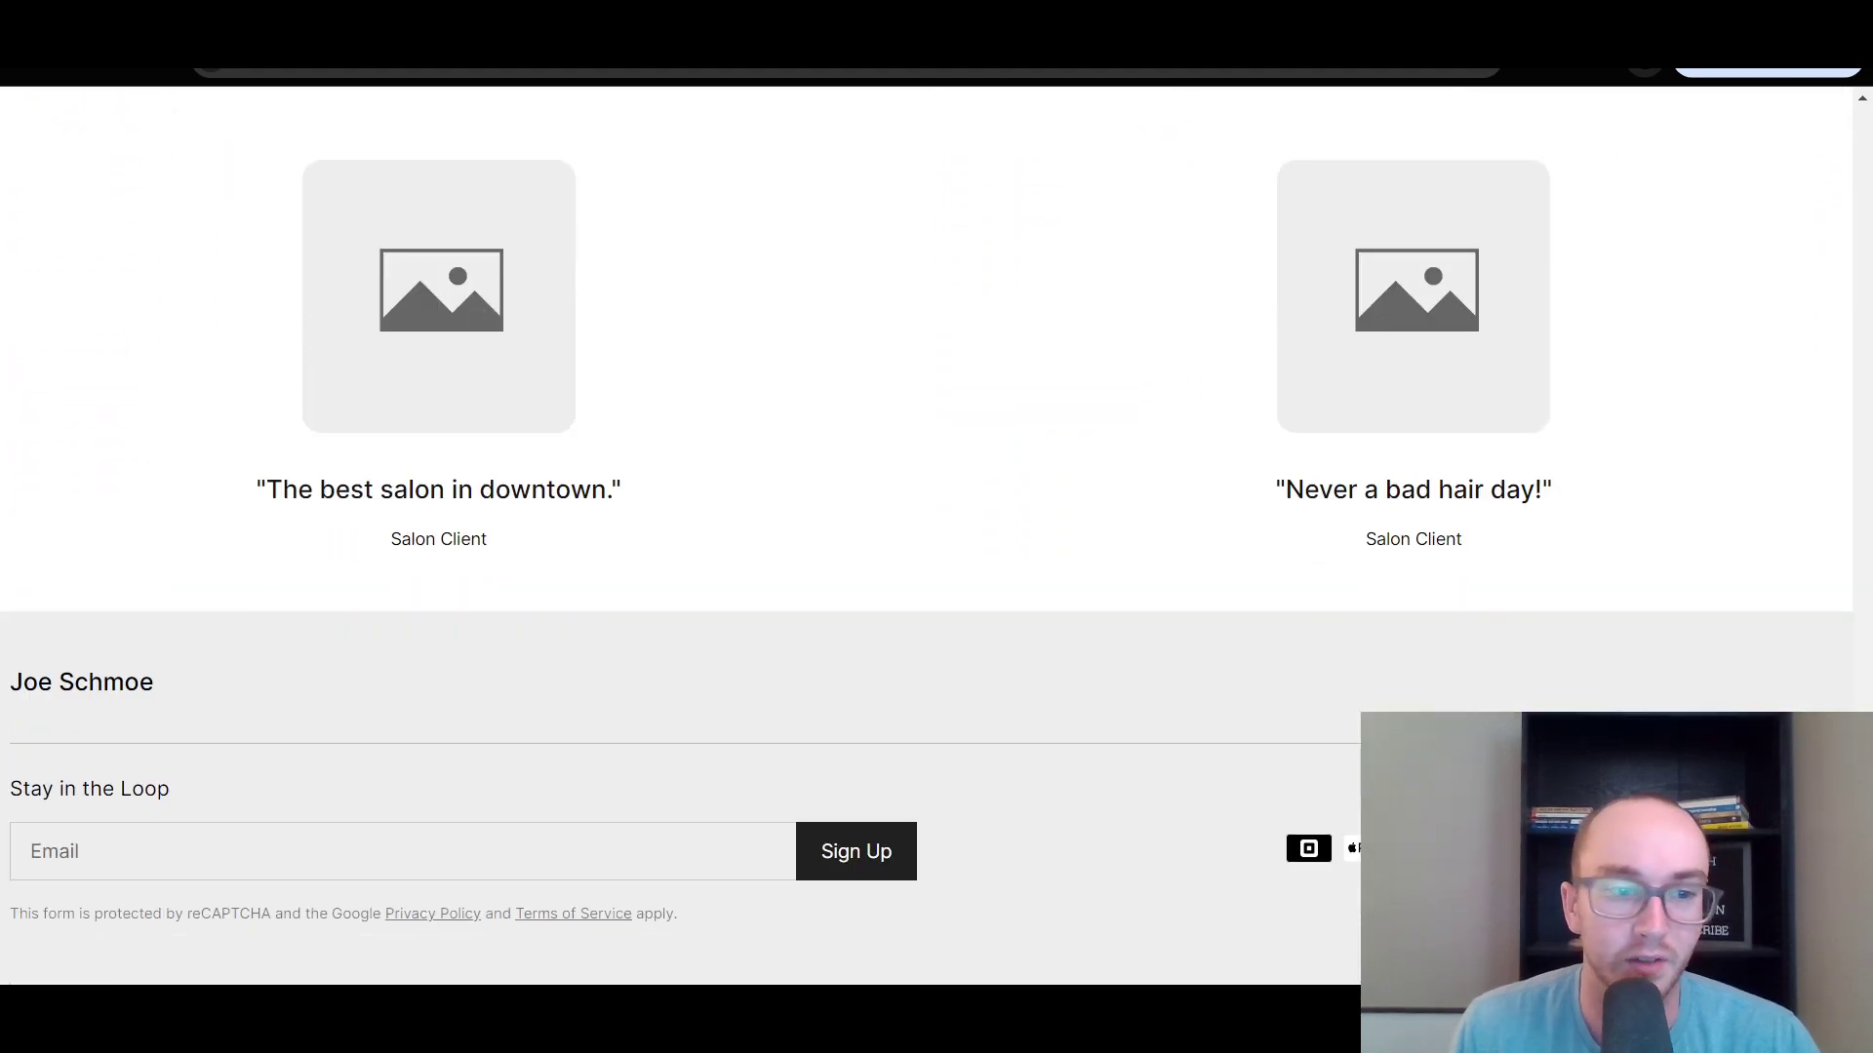
pyautogui.press('F5')
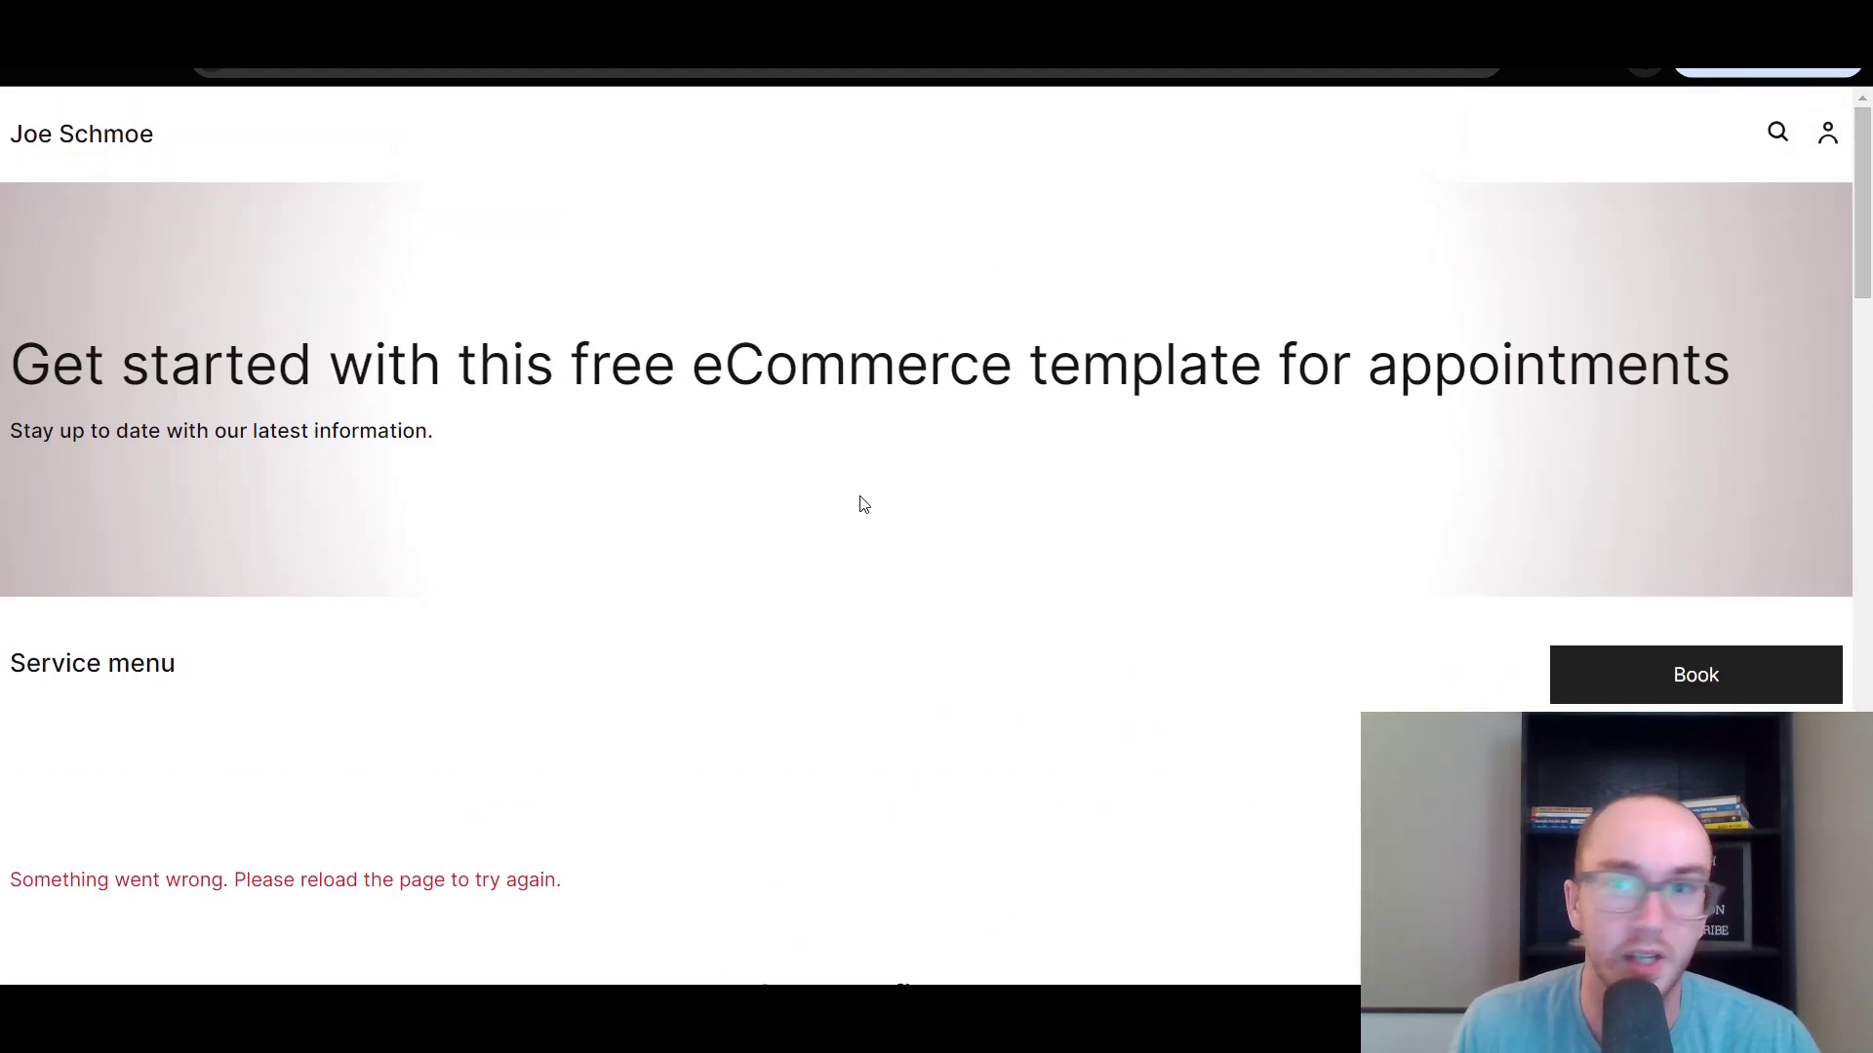
pyautogui.moveTo(982, 361); pyautogui.dragTo(1258, 363)
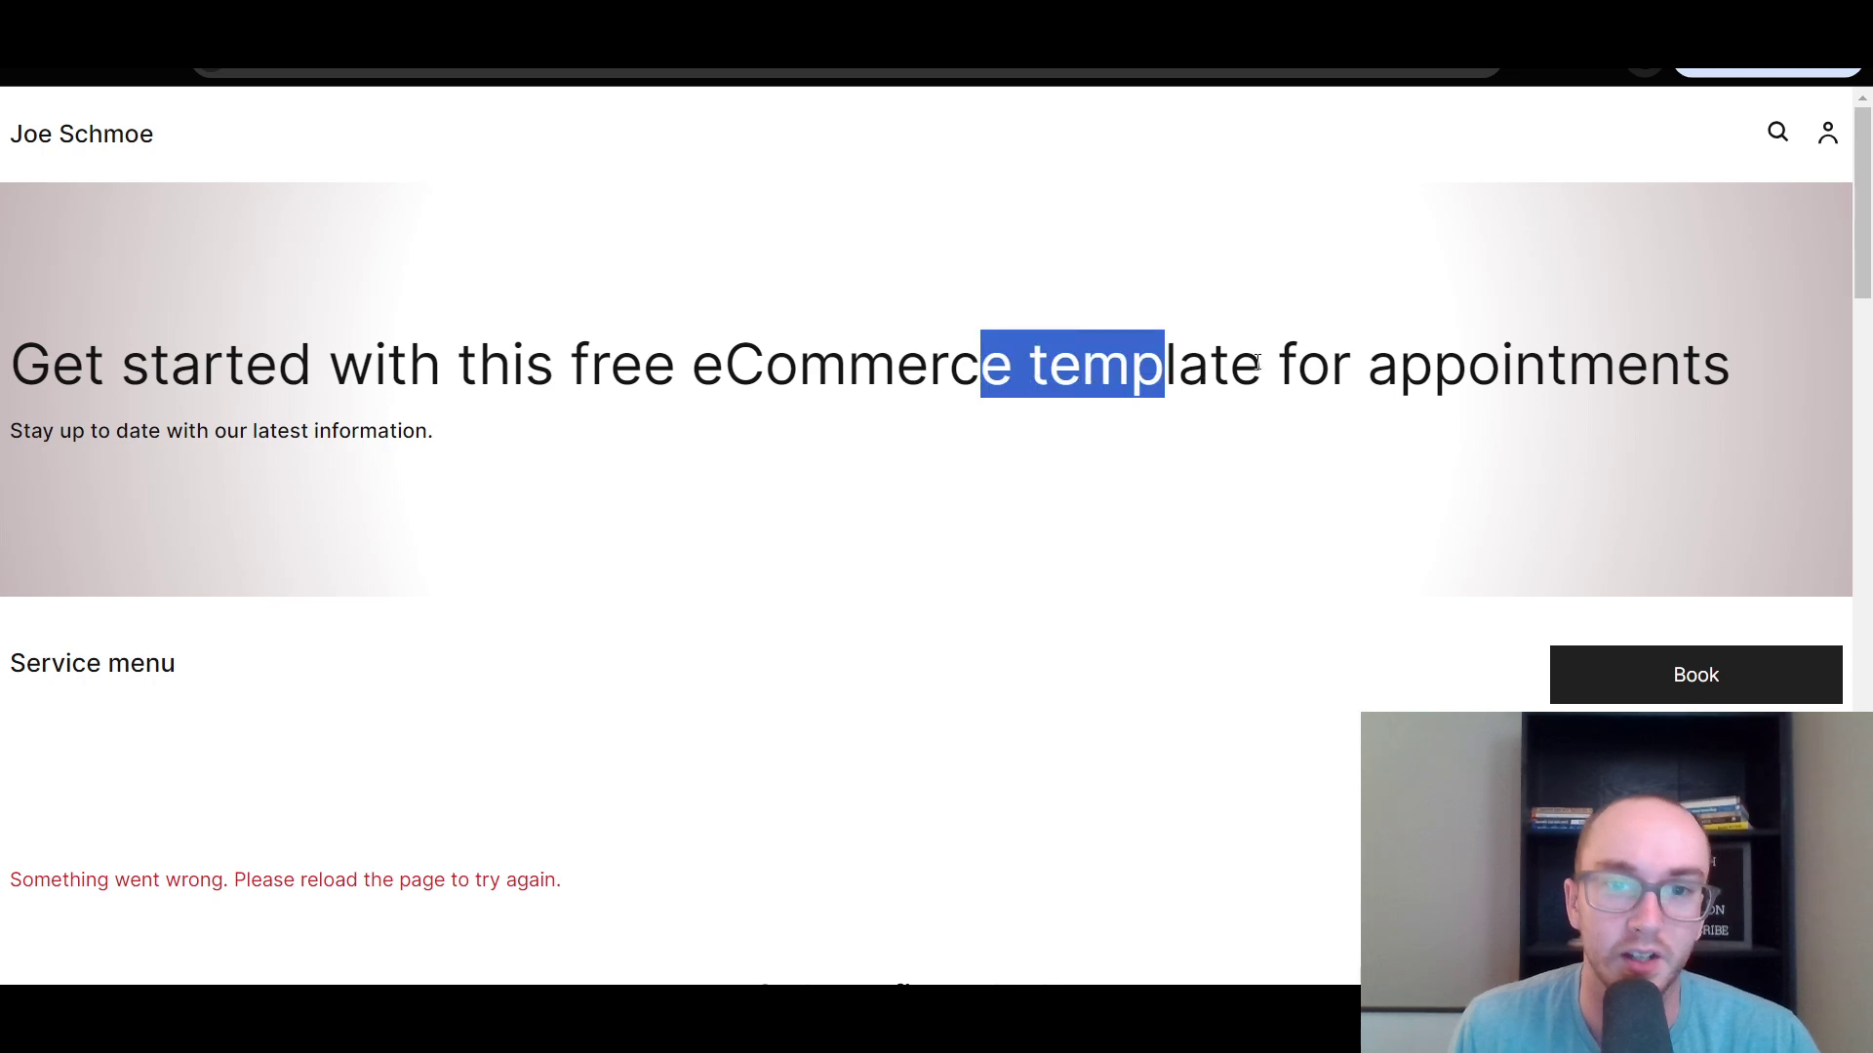
pyautogui.click(1183, 606)
pyautogui.scroll(-6, 1183, 606)
pyautogui.scroll(6, 404, 339)
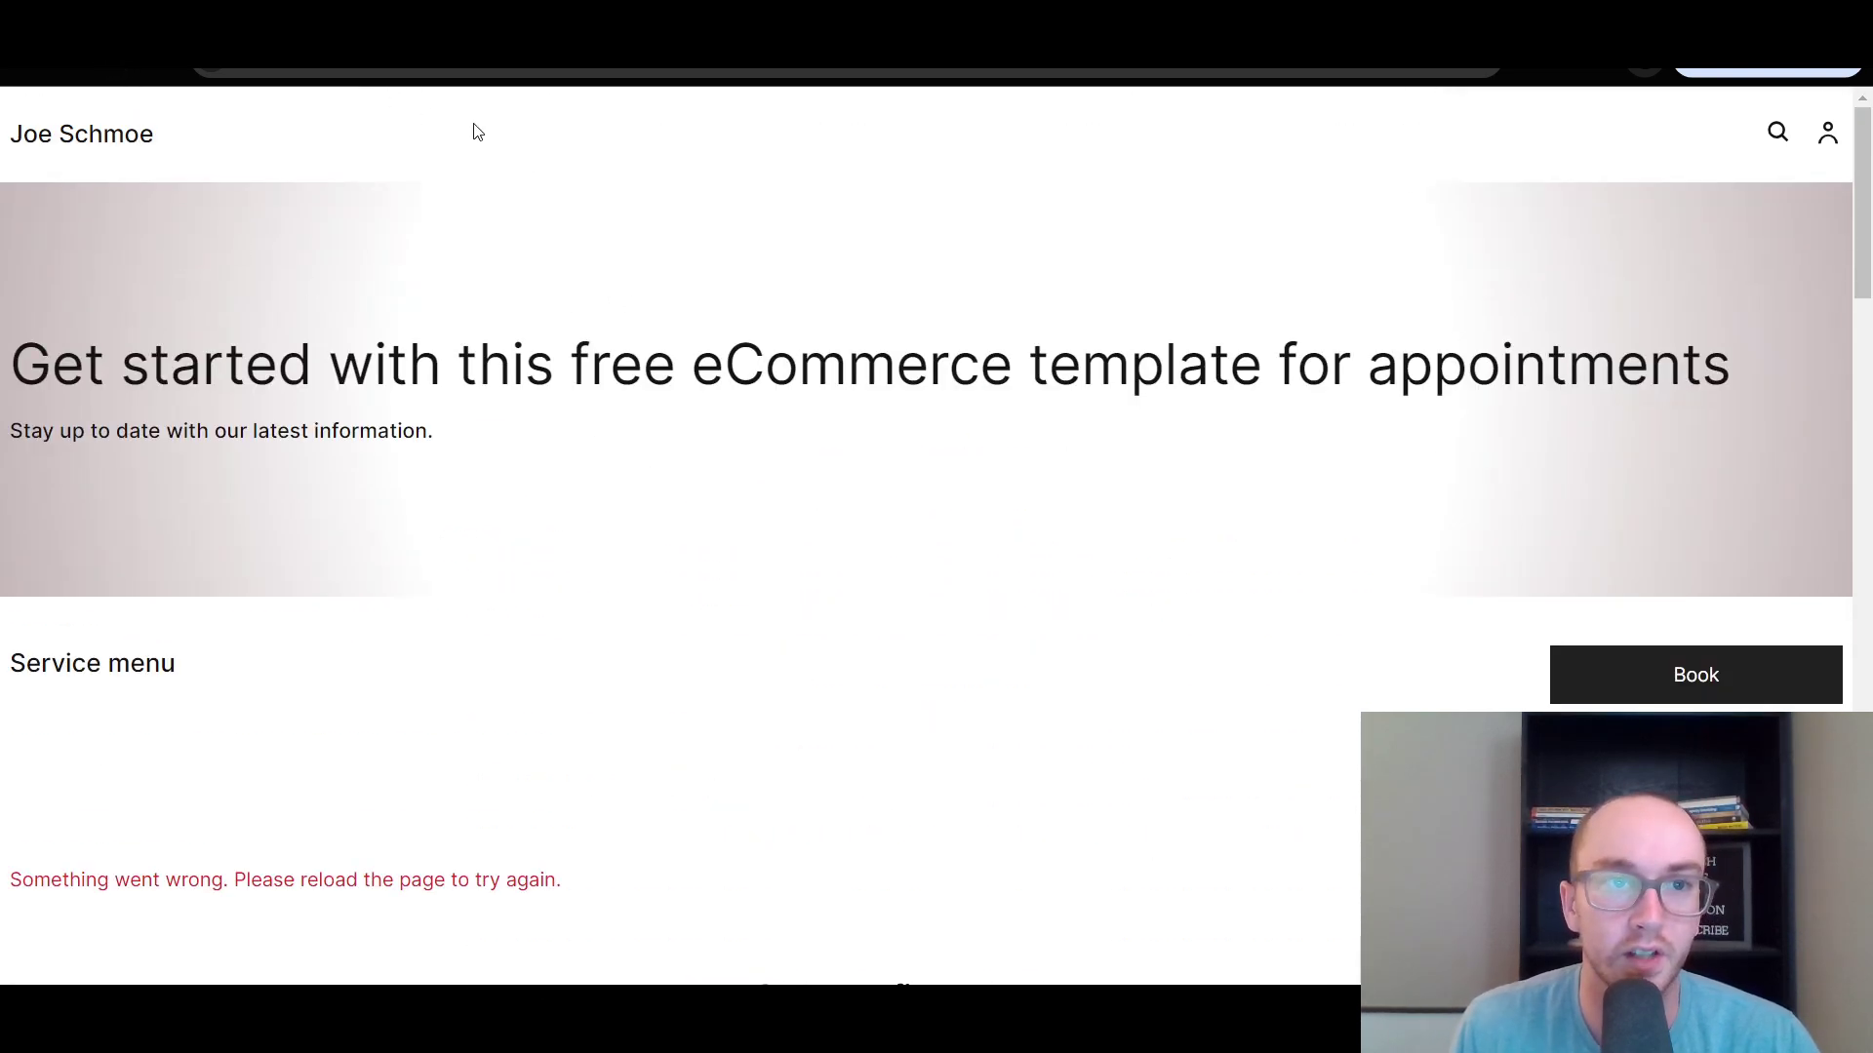
pyautogui.press('F5')
pyautogui.scroll(-1, 816, 251)
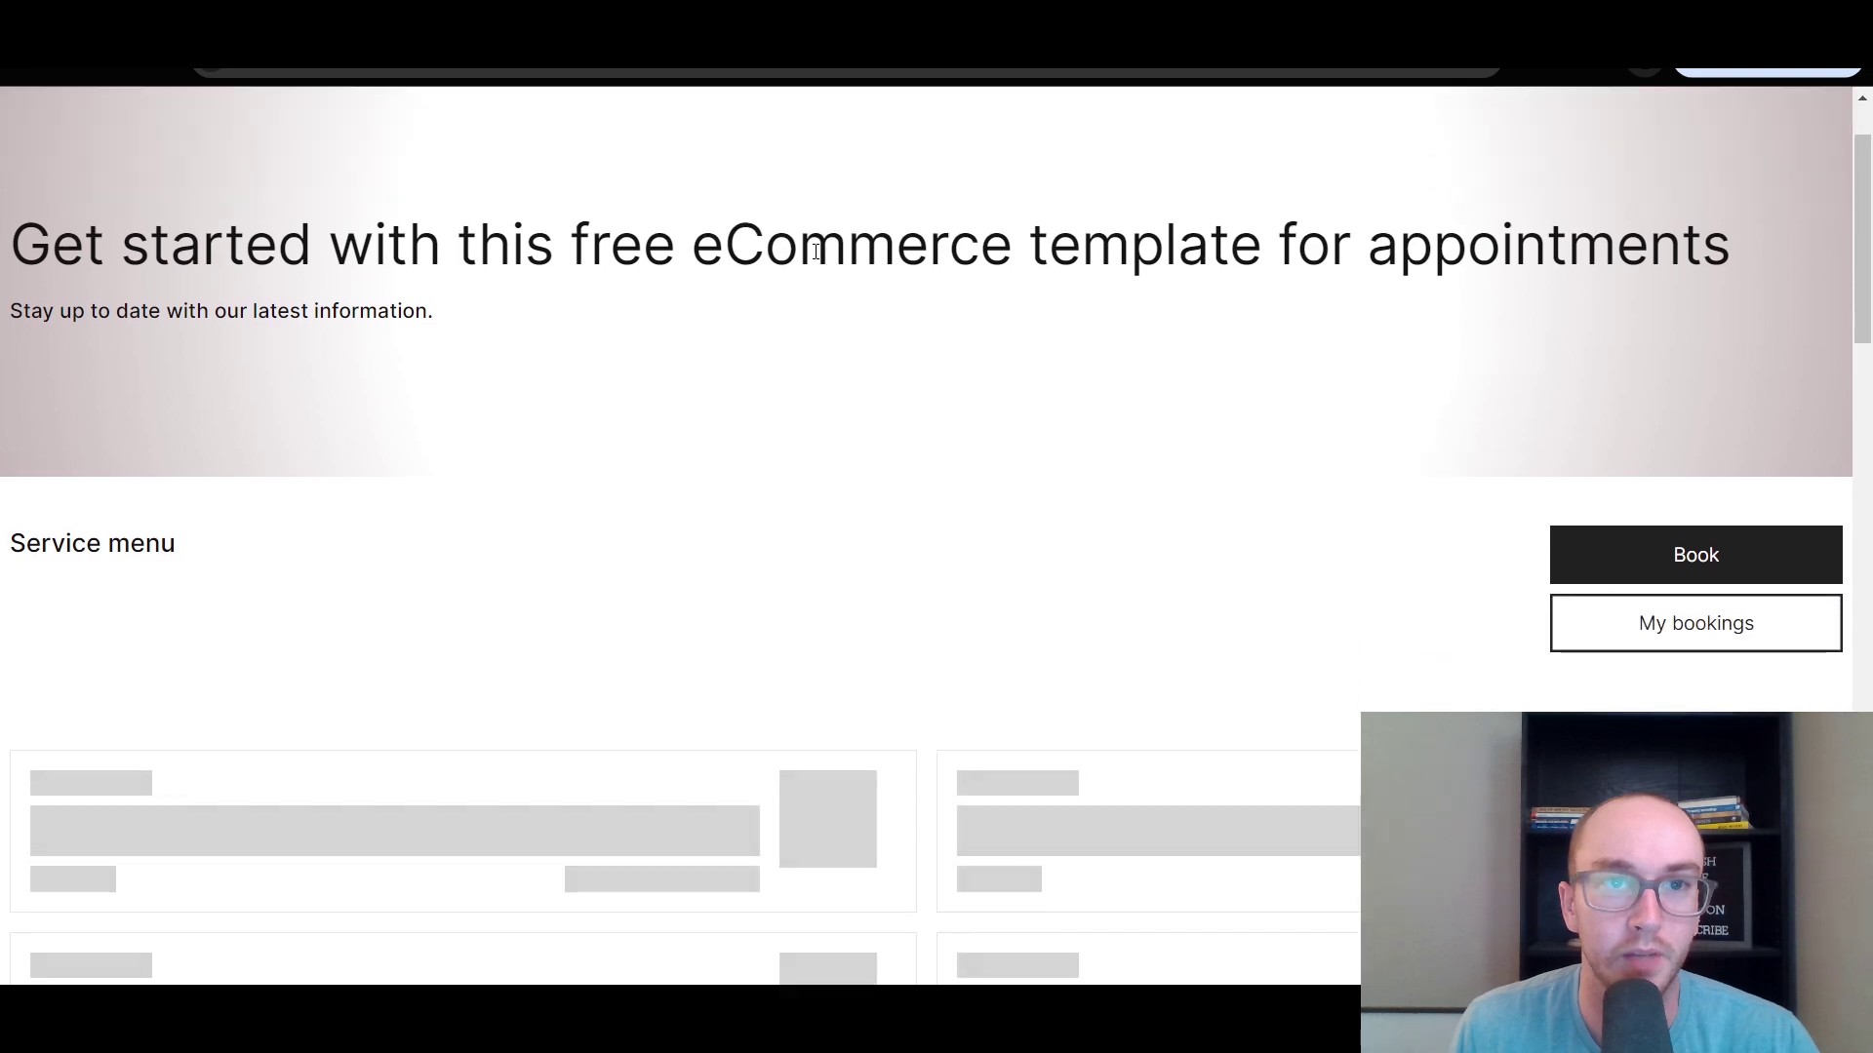
pyautogui.scroll(1, 815, 251)
pyautogui.hotkey('ctrl', 'w')
# Review the custom, external and Square subdomain options in the publishing confirmation, and close it.
pyautogui.scroll(-2, 964, 675)
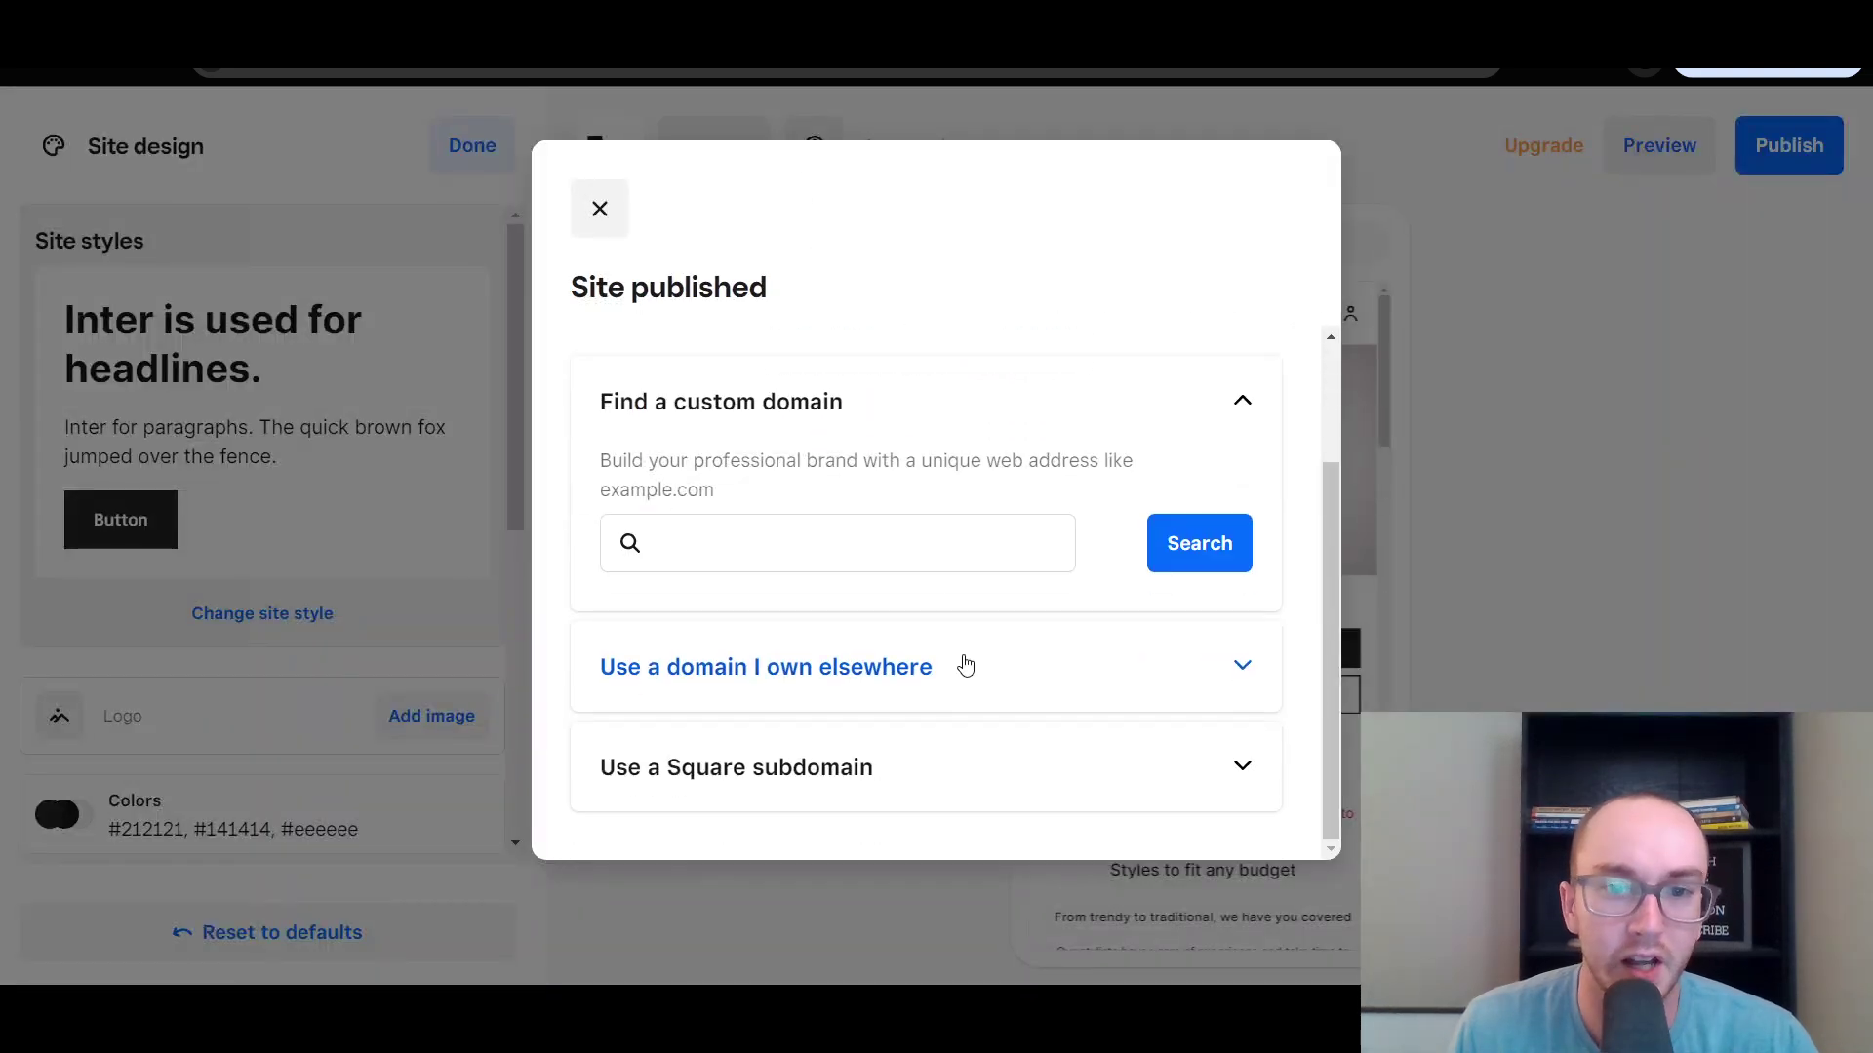
pyautogui.scroll(2, 1284, 713)
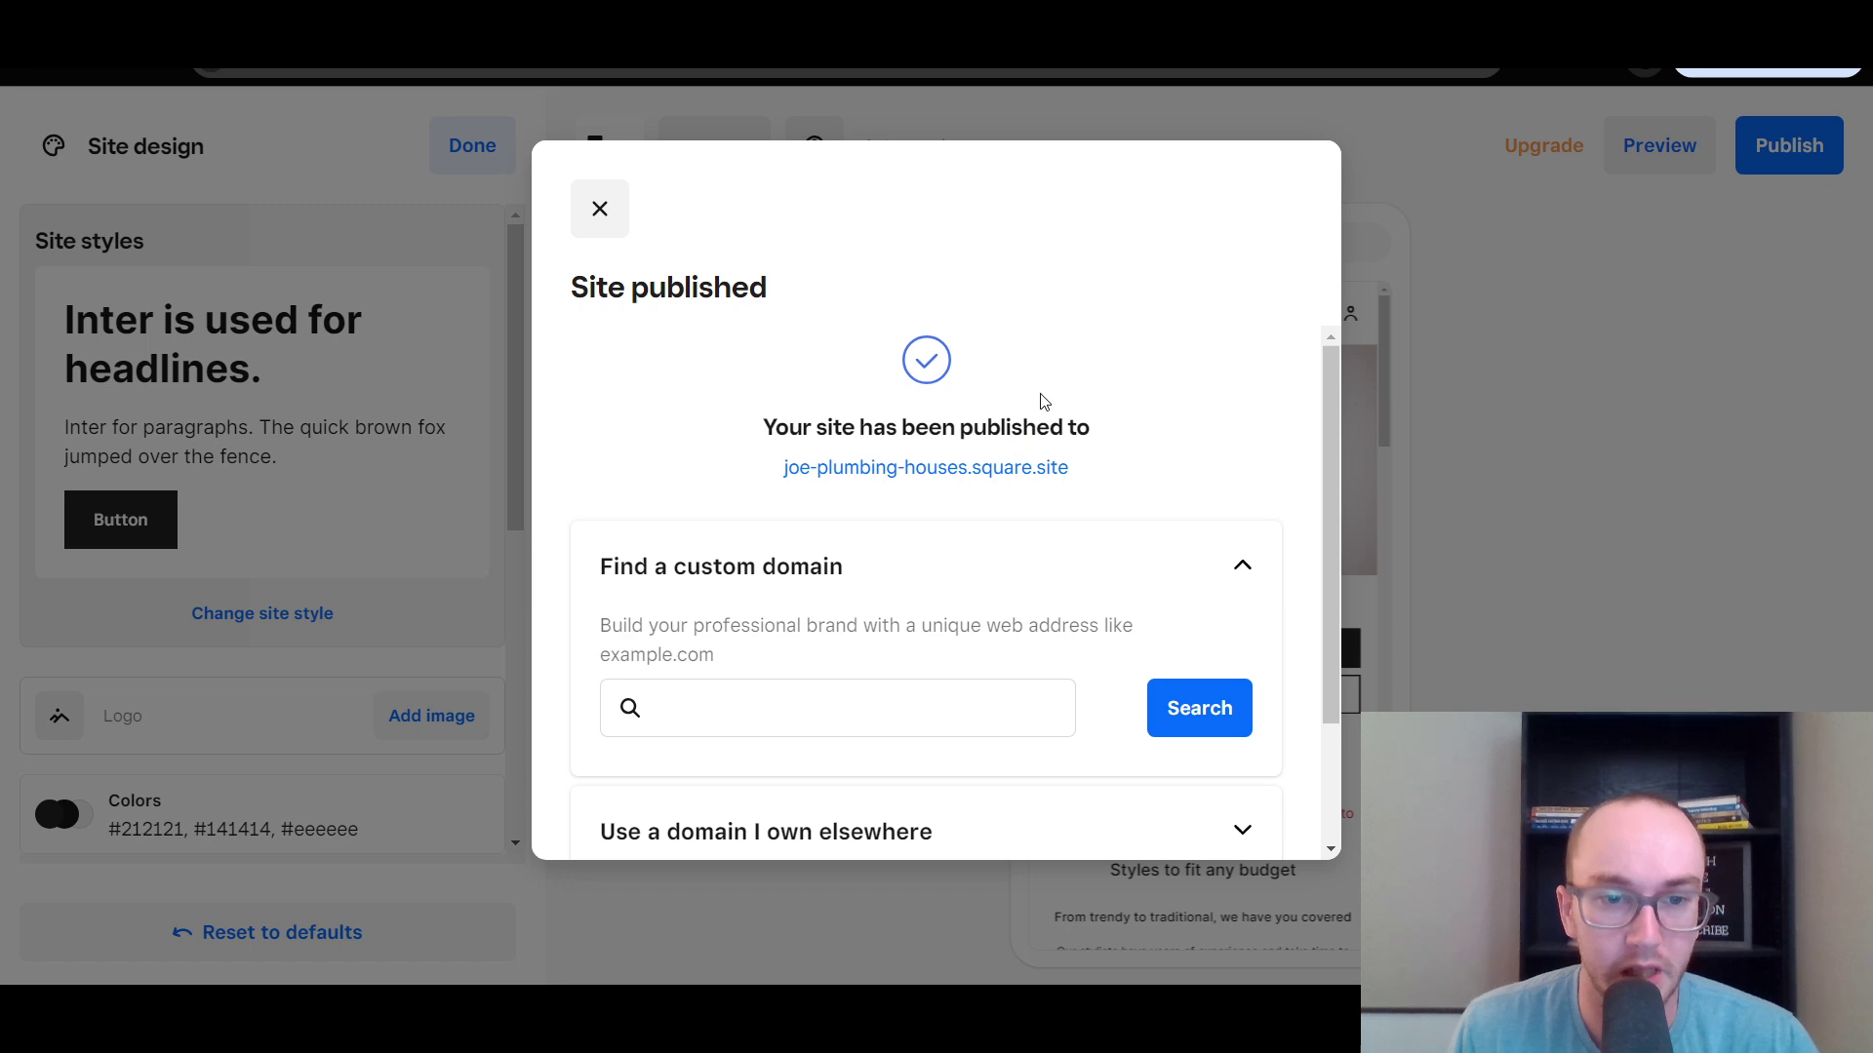
pyautogui.scroll(-2, 991, 468)
pyautogui.scroll(2, 920, 644)
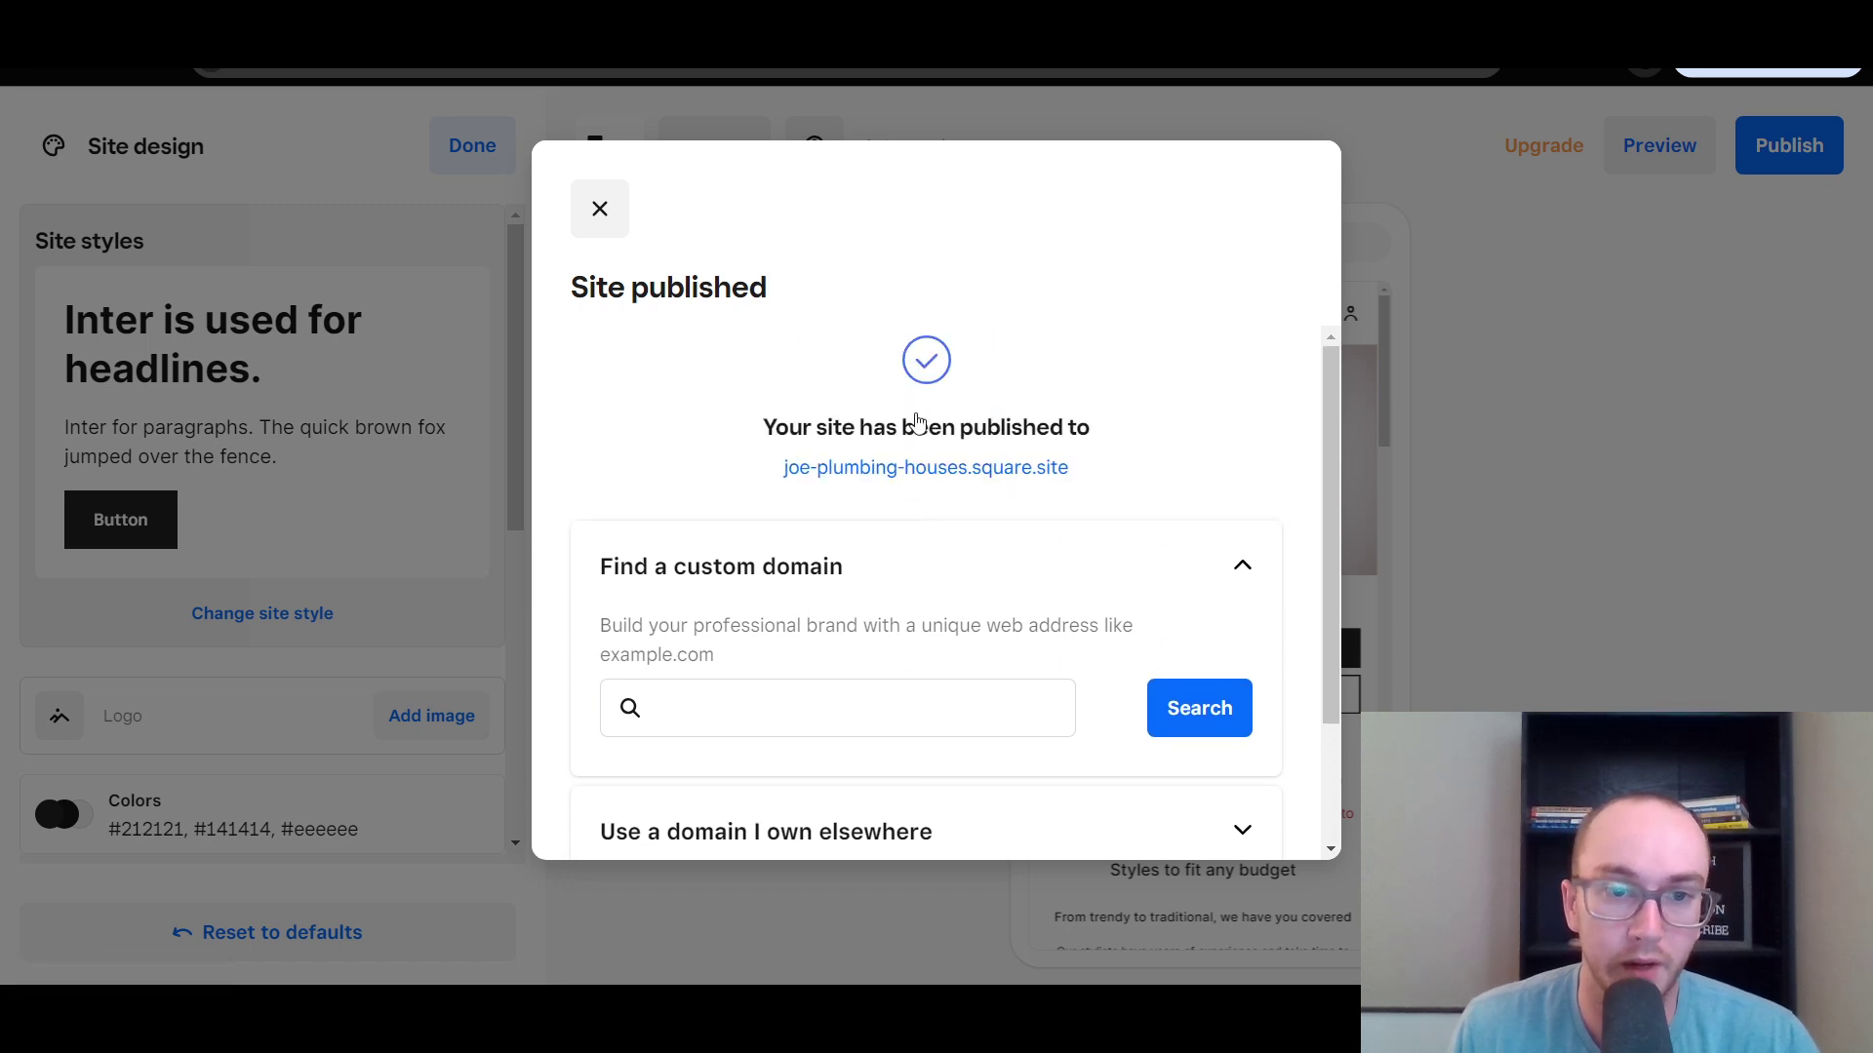
pyautogui.click(600, 207)
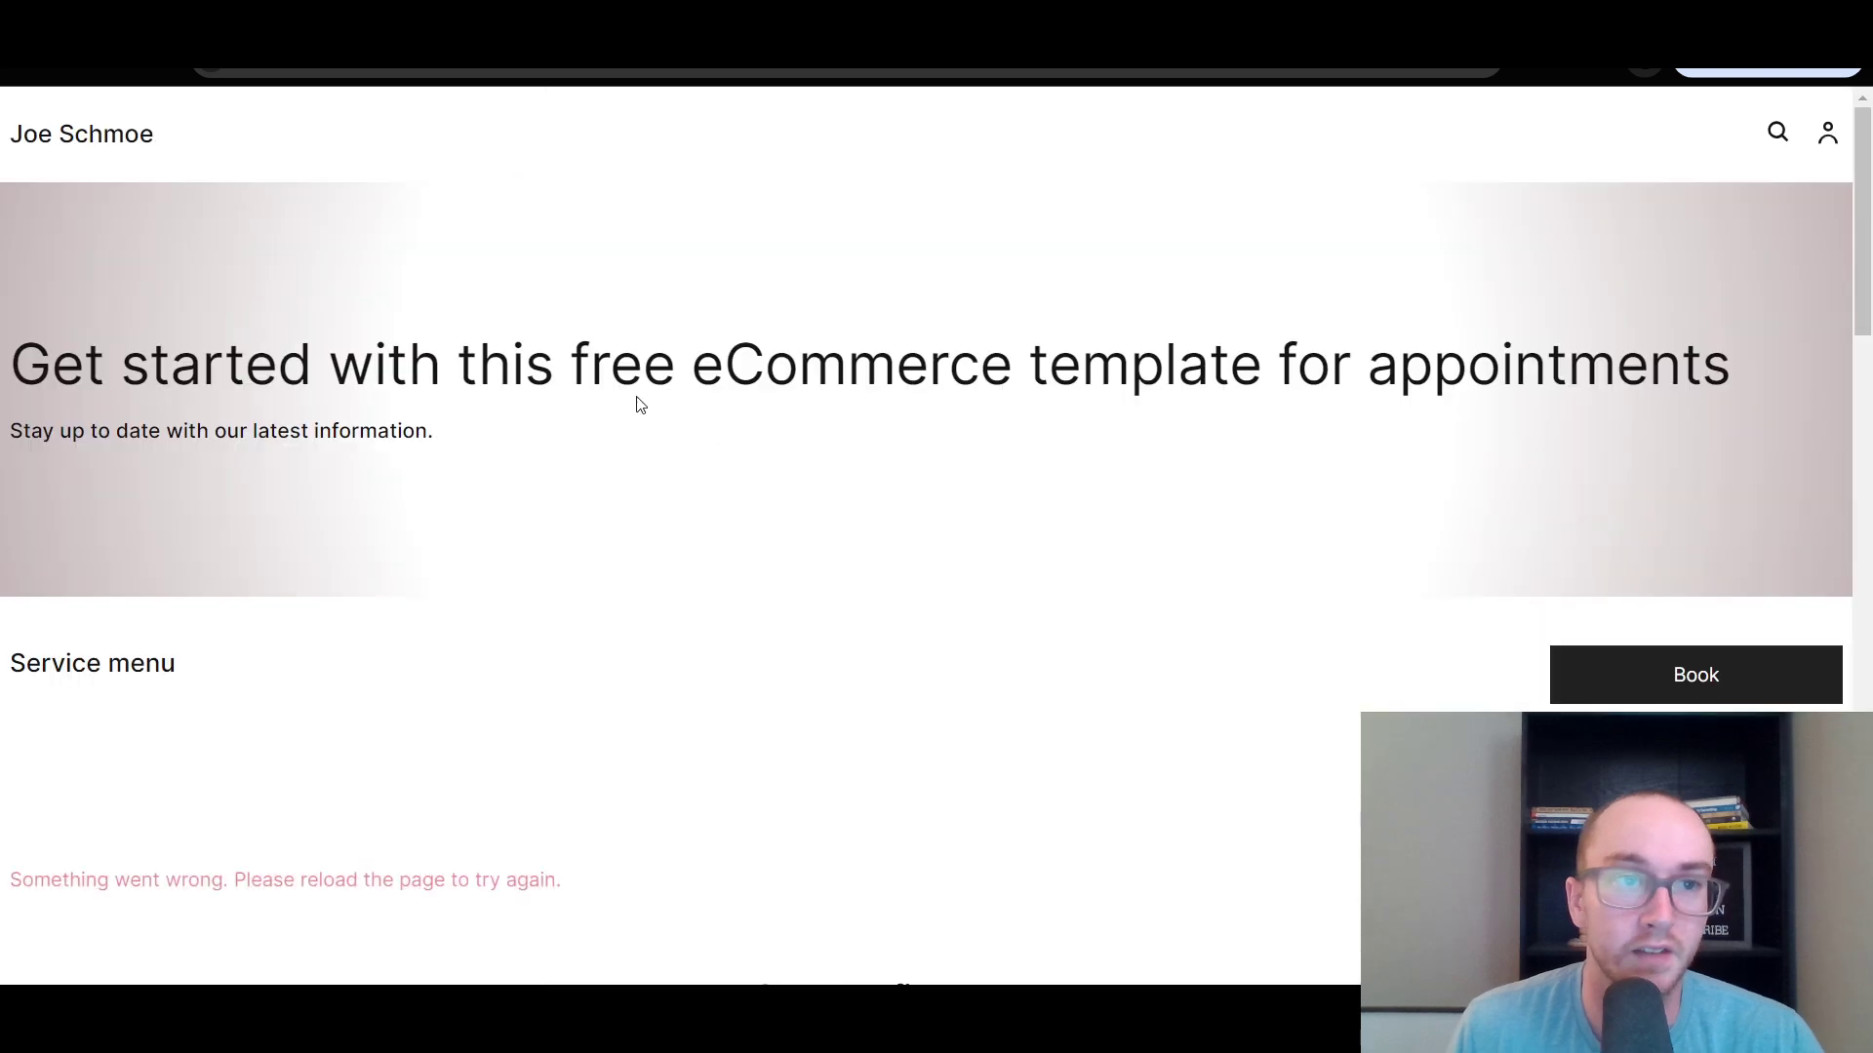
# Look through the live site from the banner to the footer, including location, hours and testimonials.
pyautogui.scroll(-10, 845, 493)
pyautogui.scroll(-6, 931, 597)
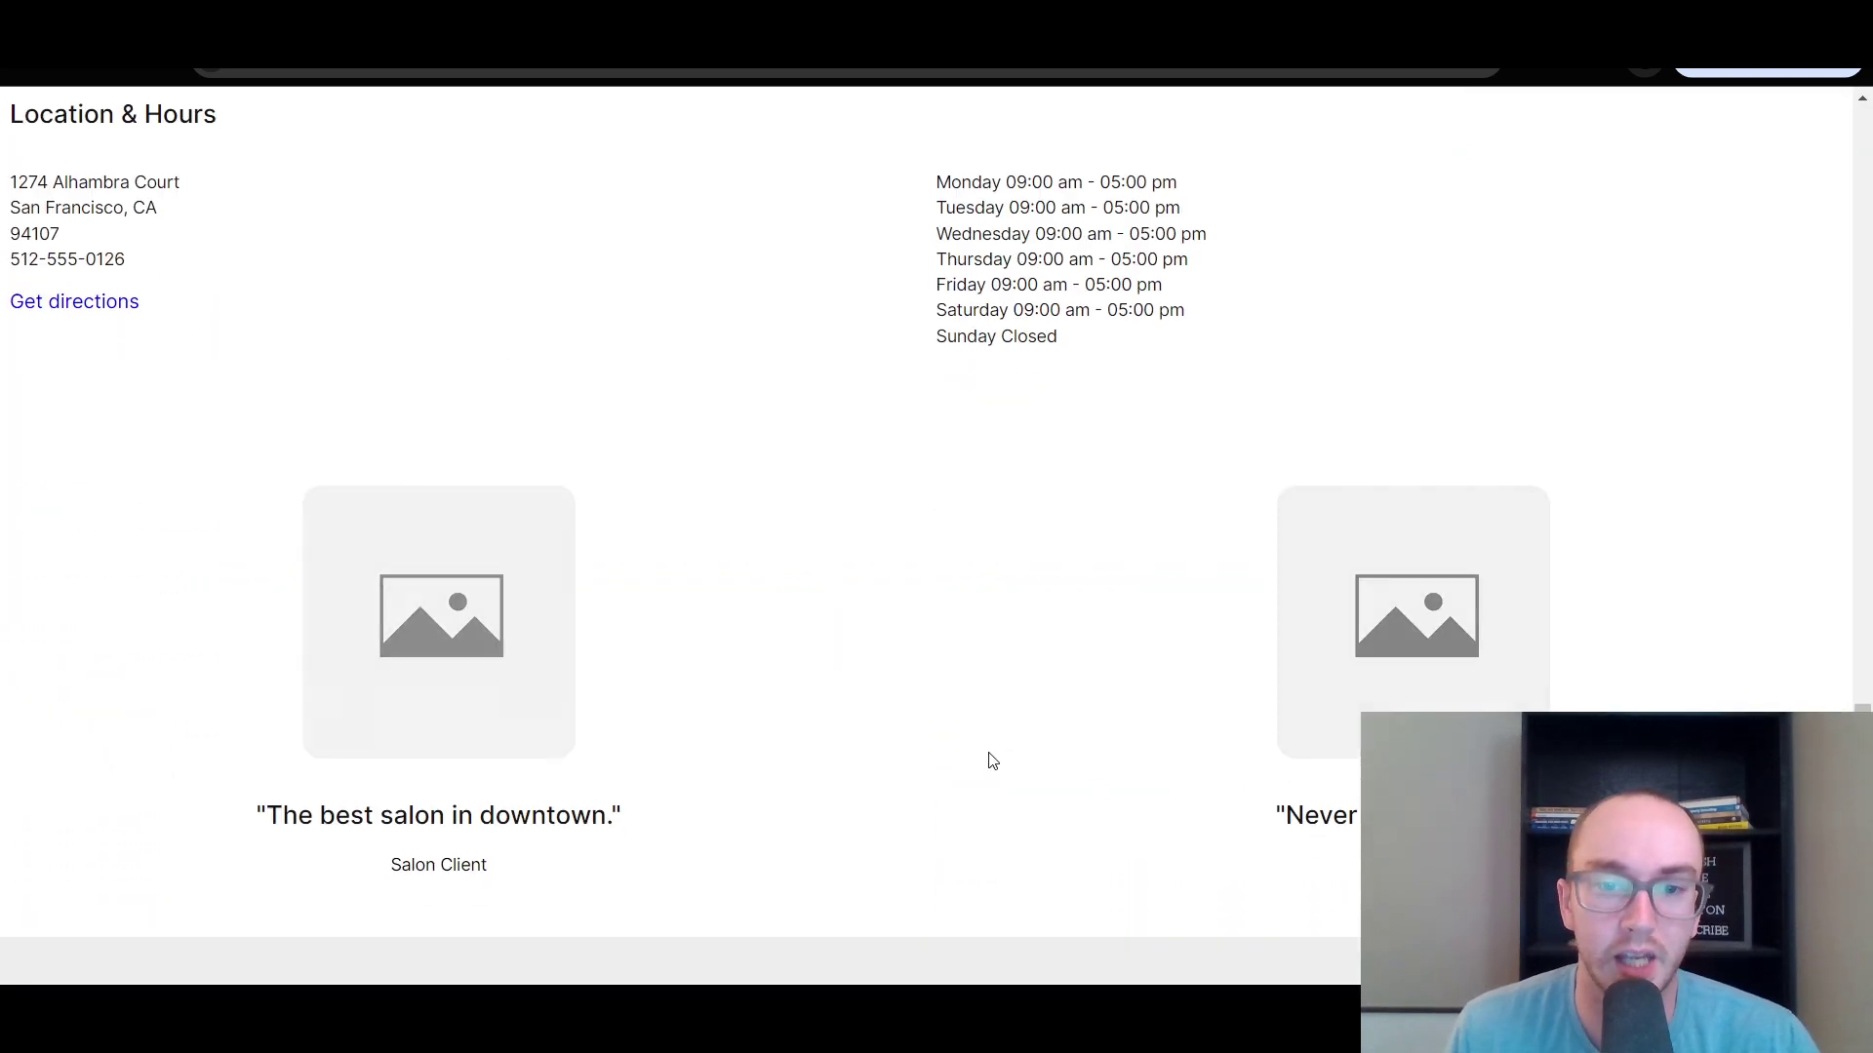
pyautogui.scroll(-4, 933, 673)
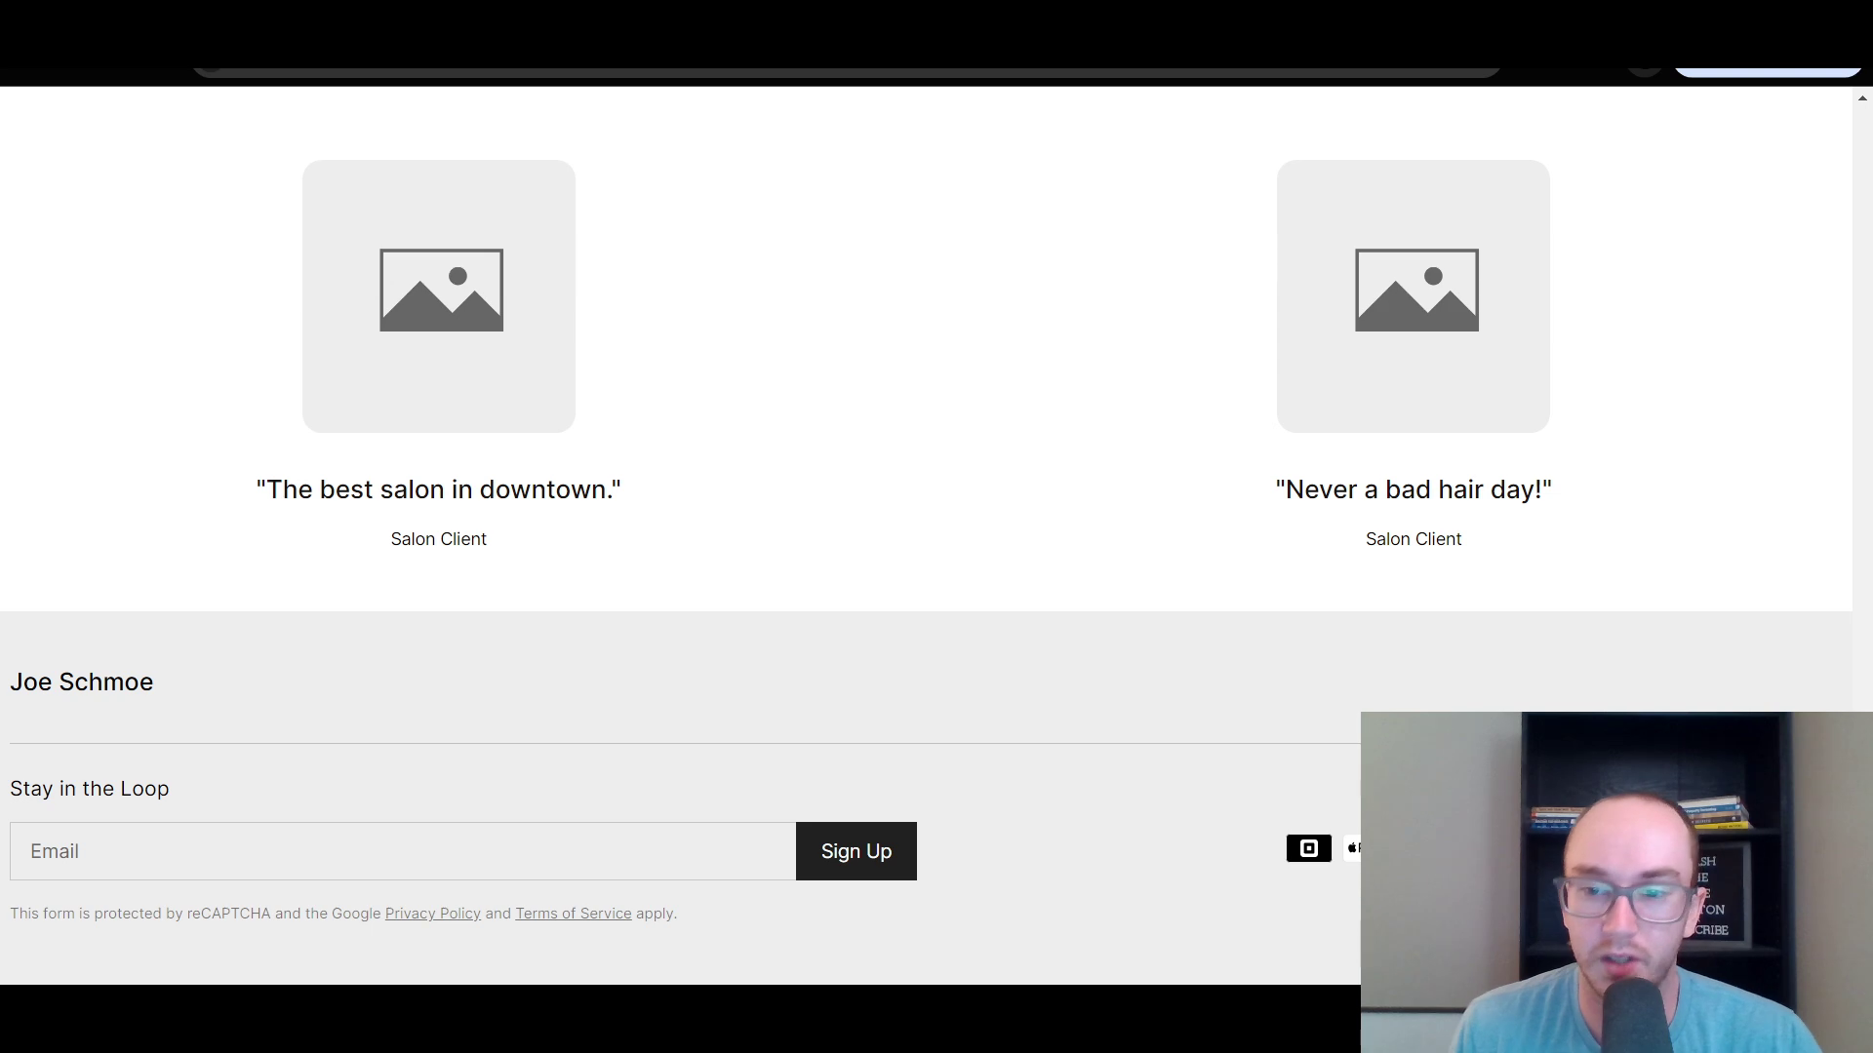
pyautogui.scroll(15, 1084, 818)
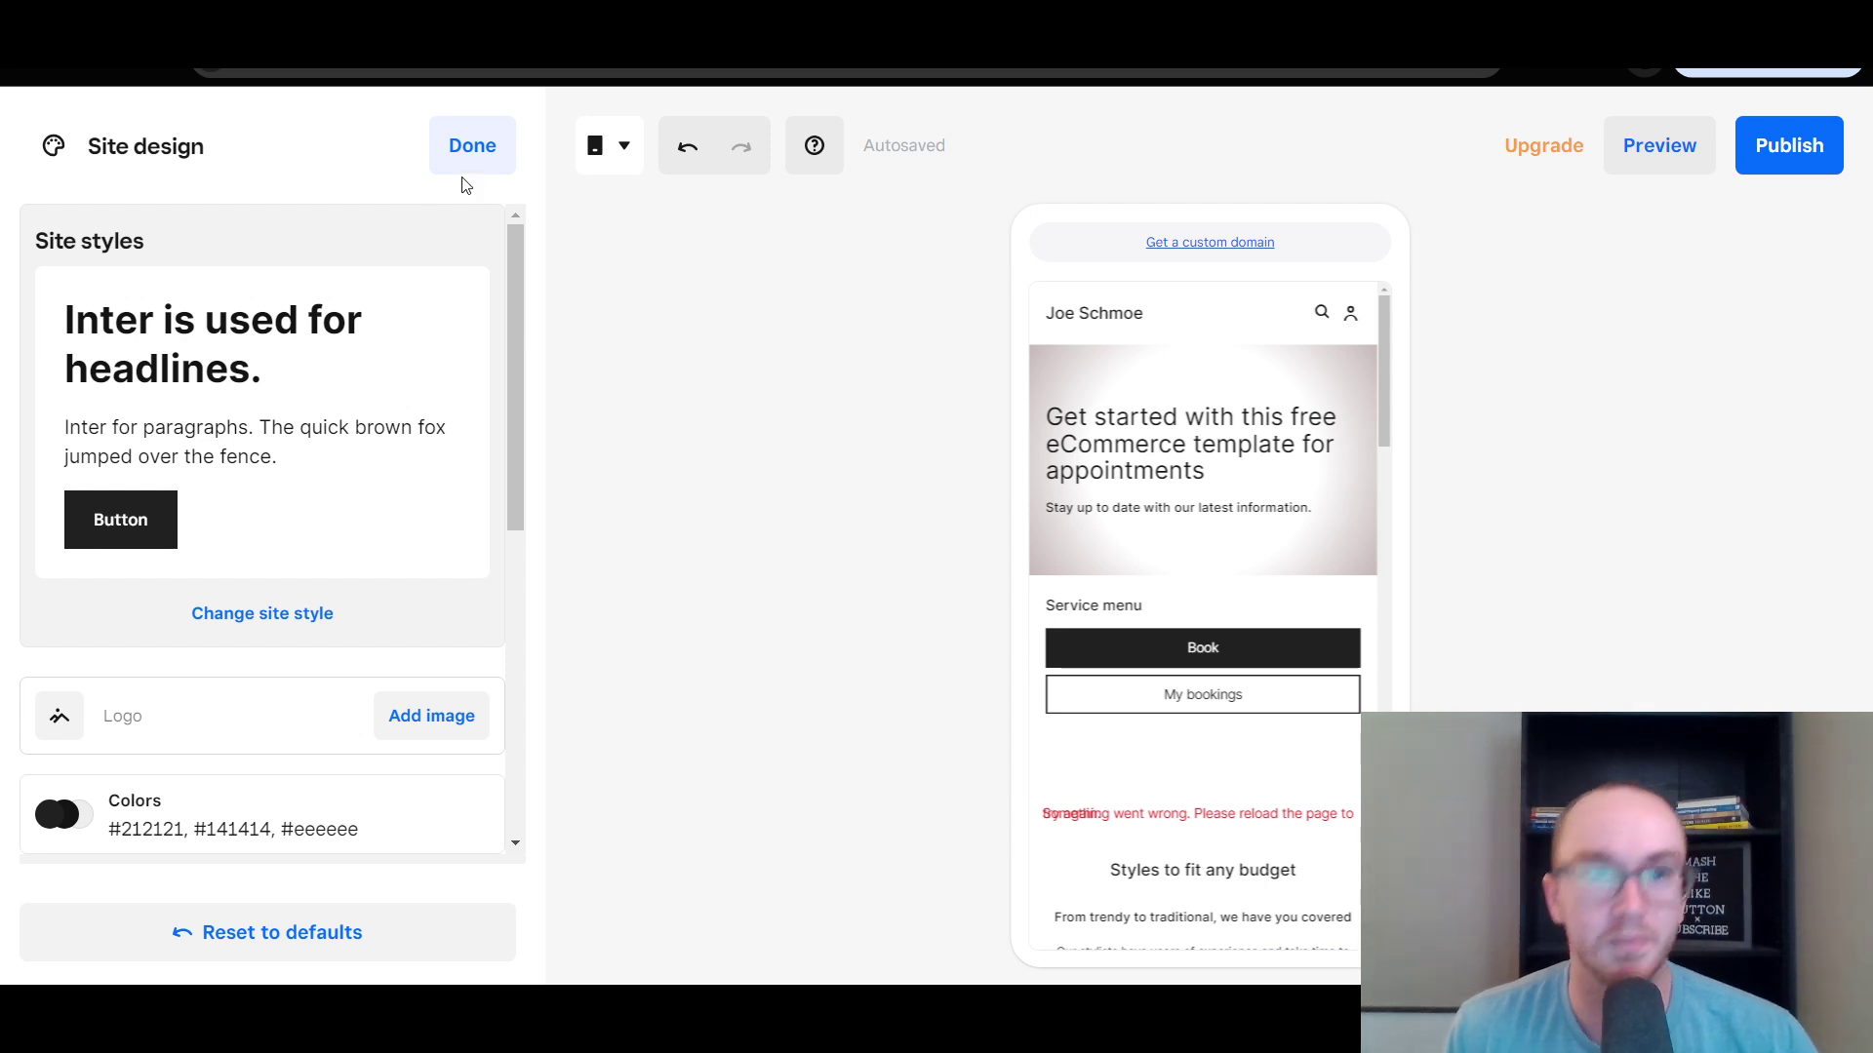
# Leave the site design settings and look over the Appointments page's section list and mobile preview.
pyautogui.click(463, 158)
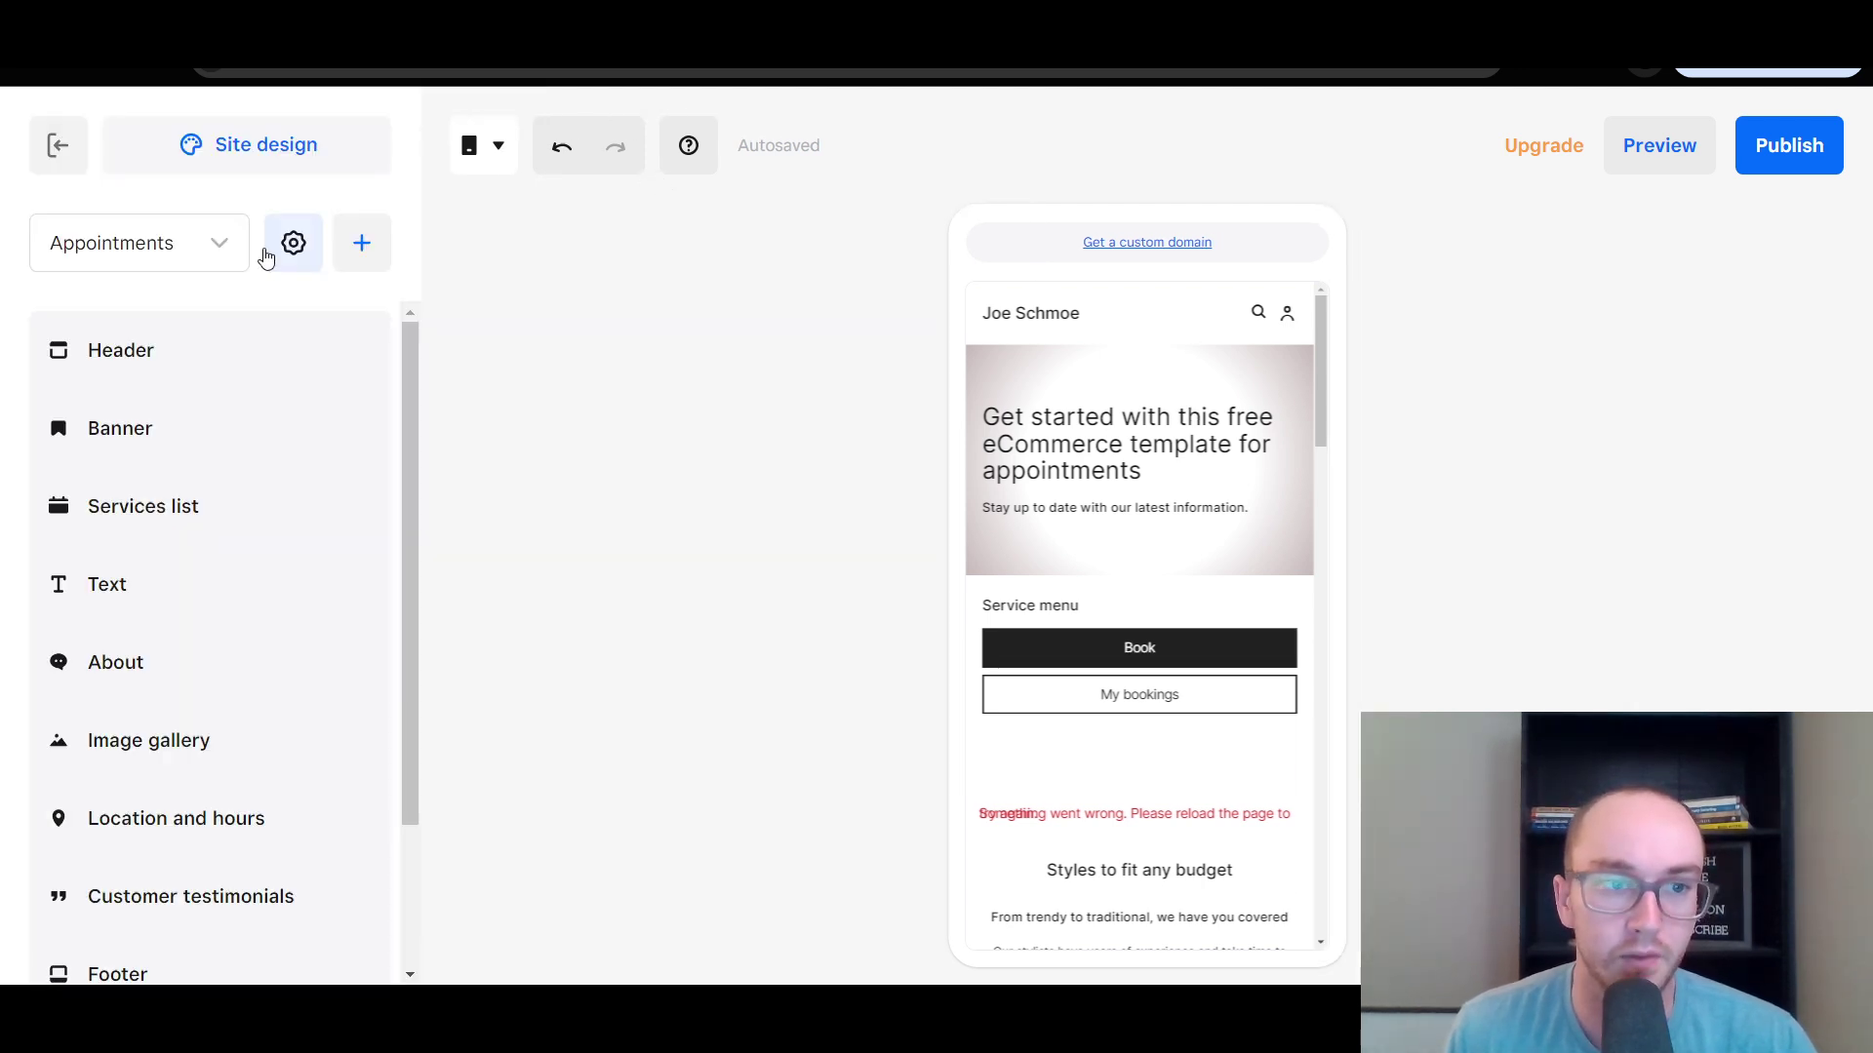
pyautogui.scroll(-2, 254, 731)
pyautogui.scroll(2, 209, 794)
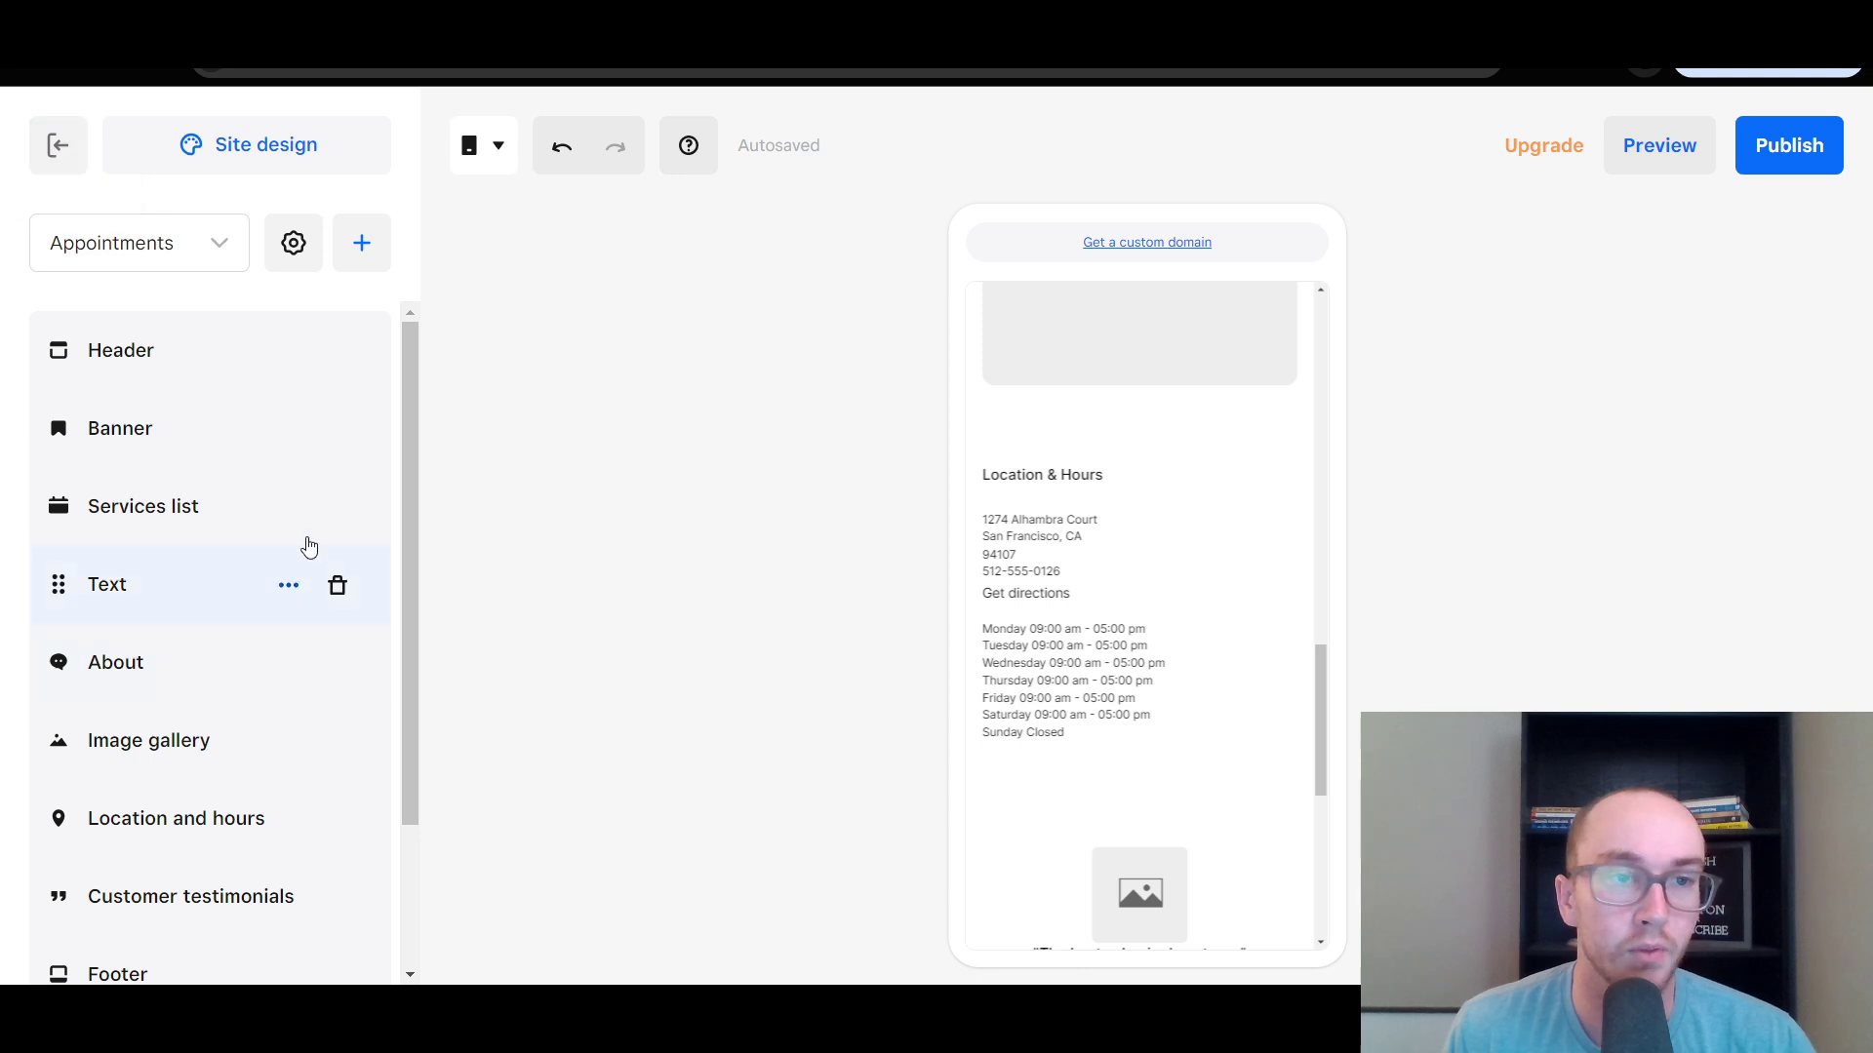
pyautogui.scroll(3, 1287, 742)
pyautogui.scroll(5, 1287, 741)
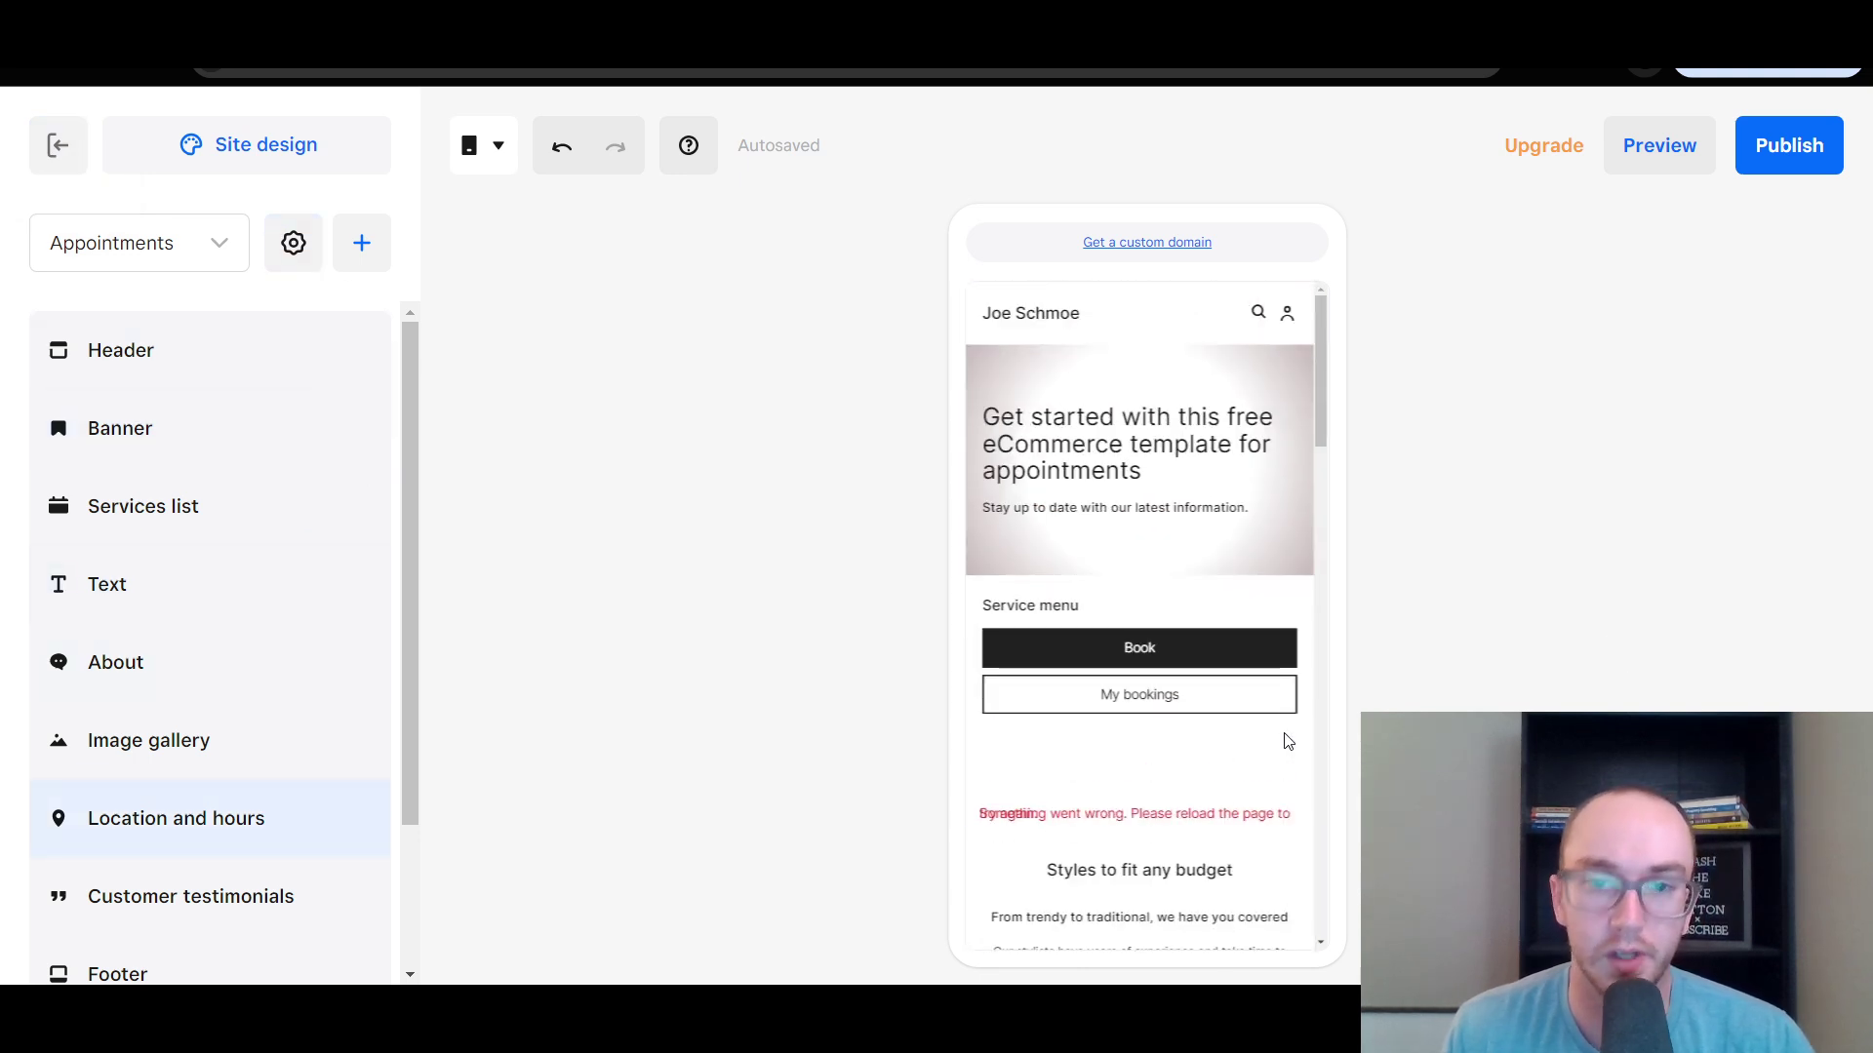
# Exit the editor to the Square Online overview and review the notices and selling setup checklist.
pyautogui.click(44, 148)
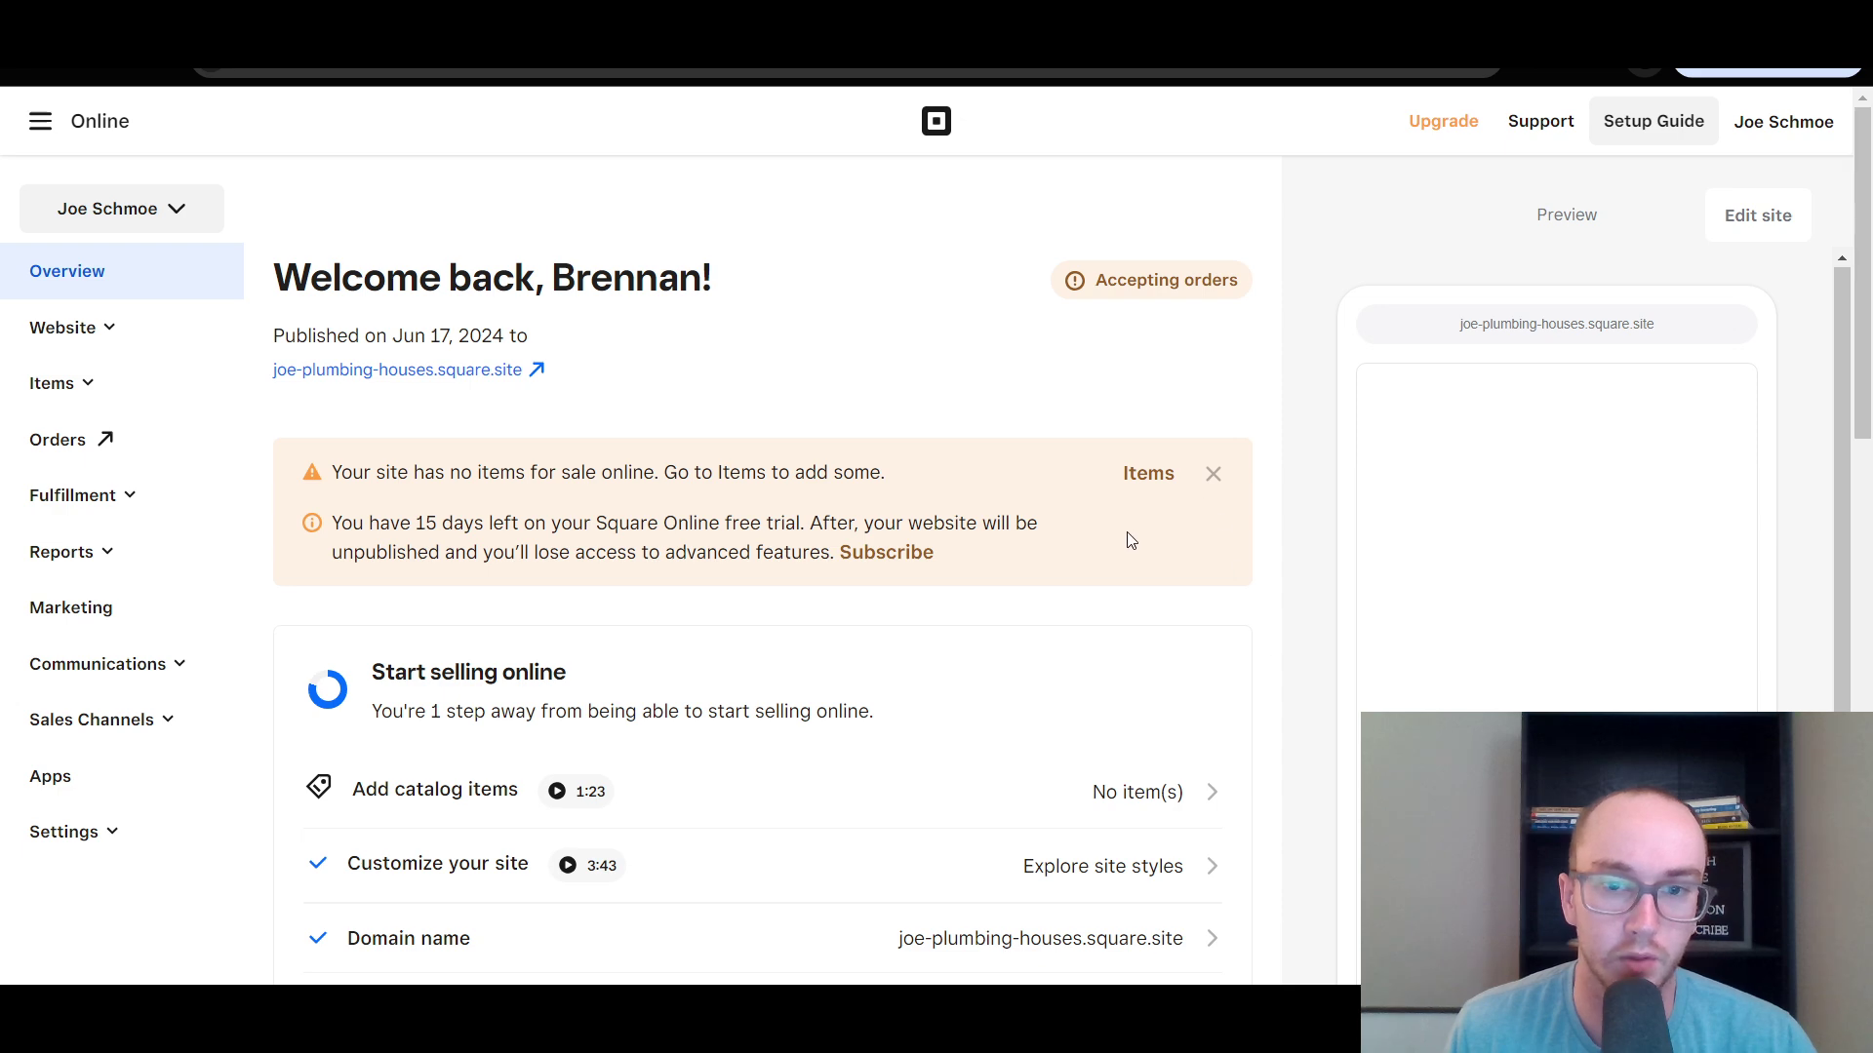
pyautogui.scroll(-5, 828, 560)
pyautogui.scroll(4, 560, 485)
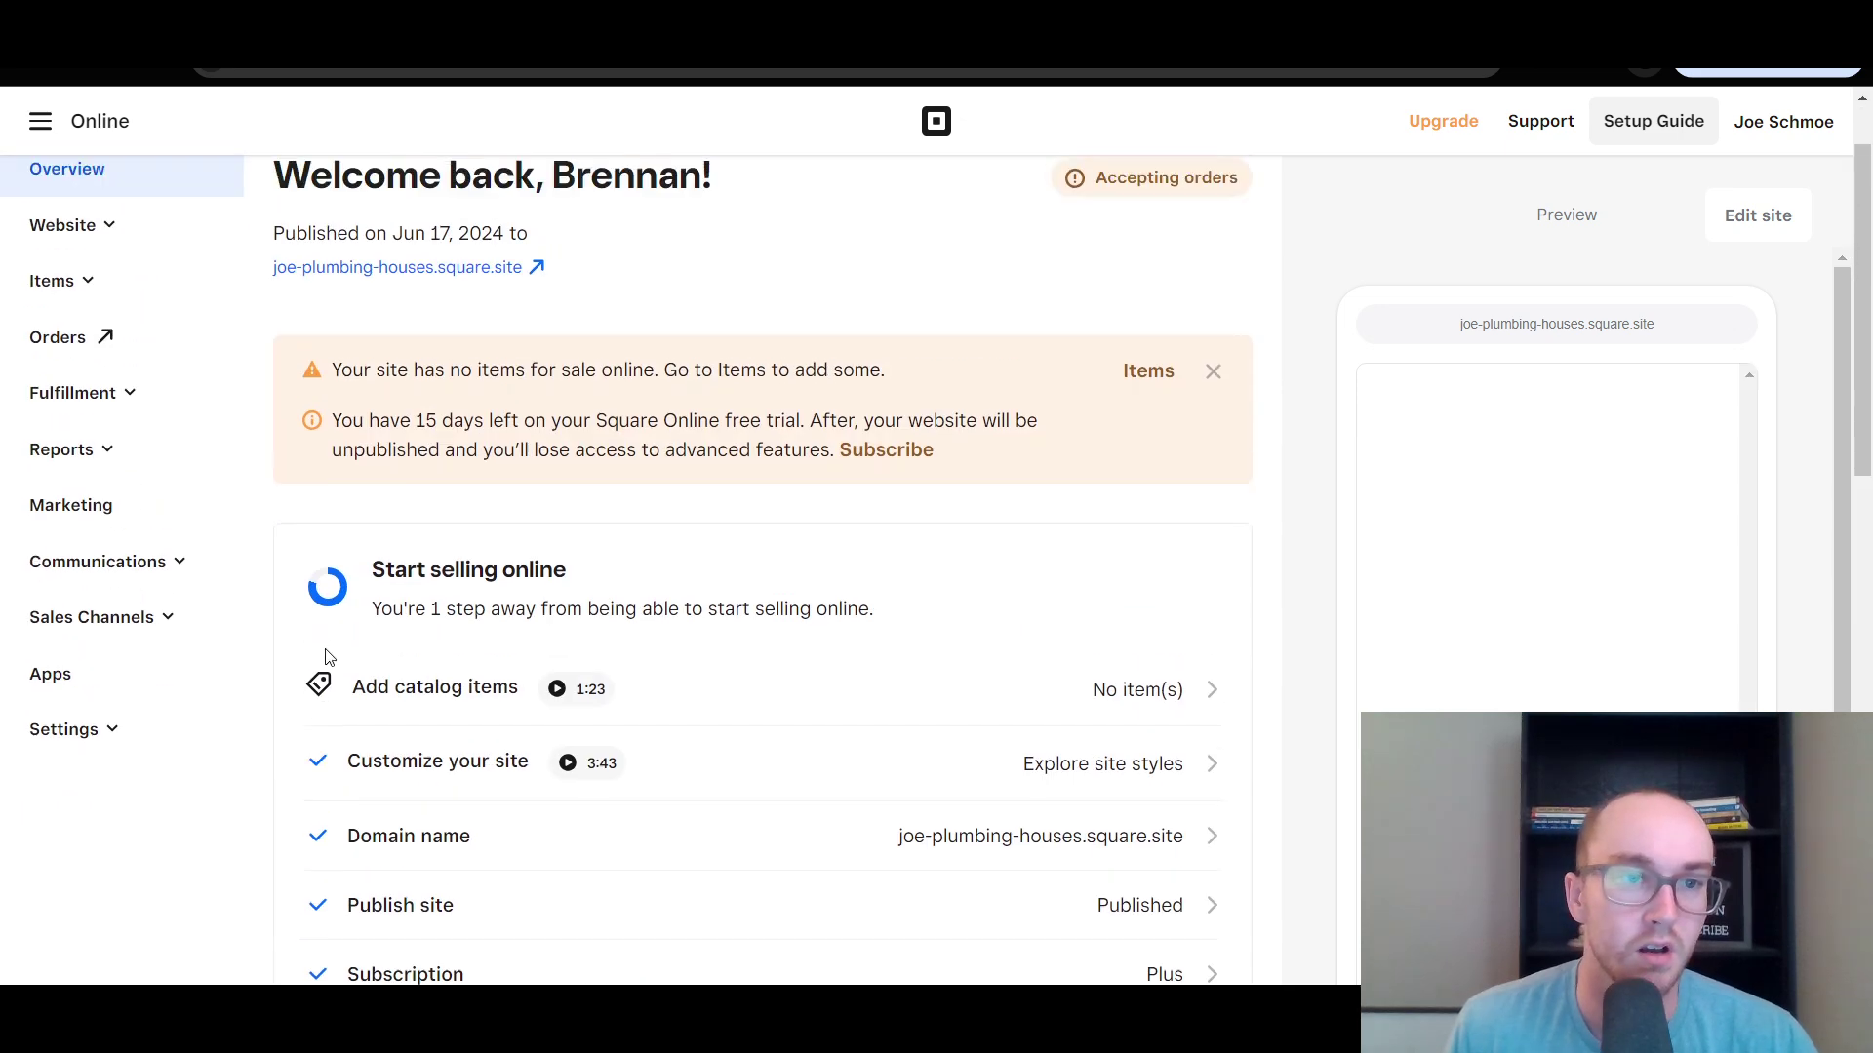
pyautogui.scroll(1, 327, 656)
# Reopen the website editor and look through the site design settings once more before closing them.
pyautogui.click(84, 328)
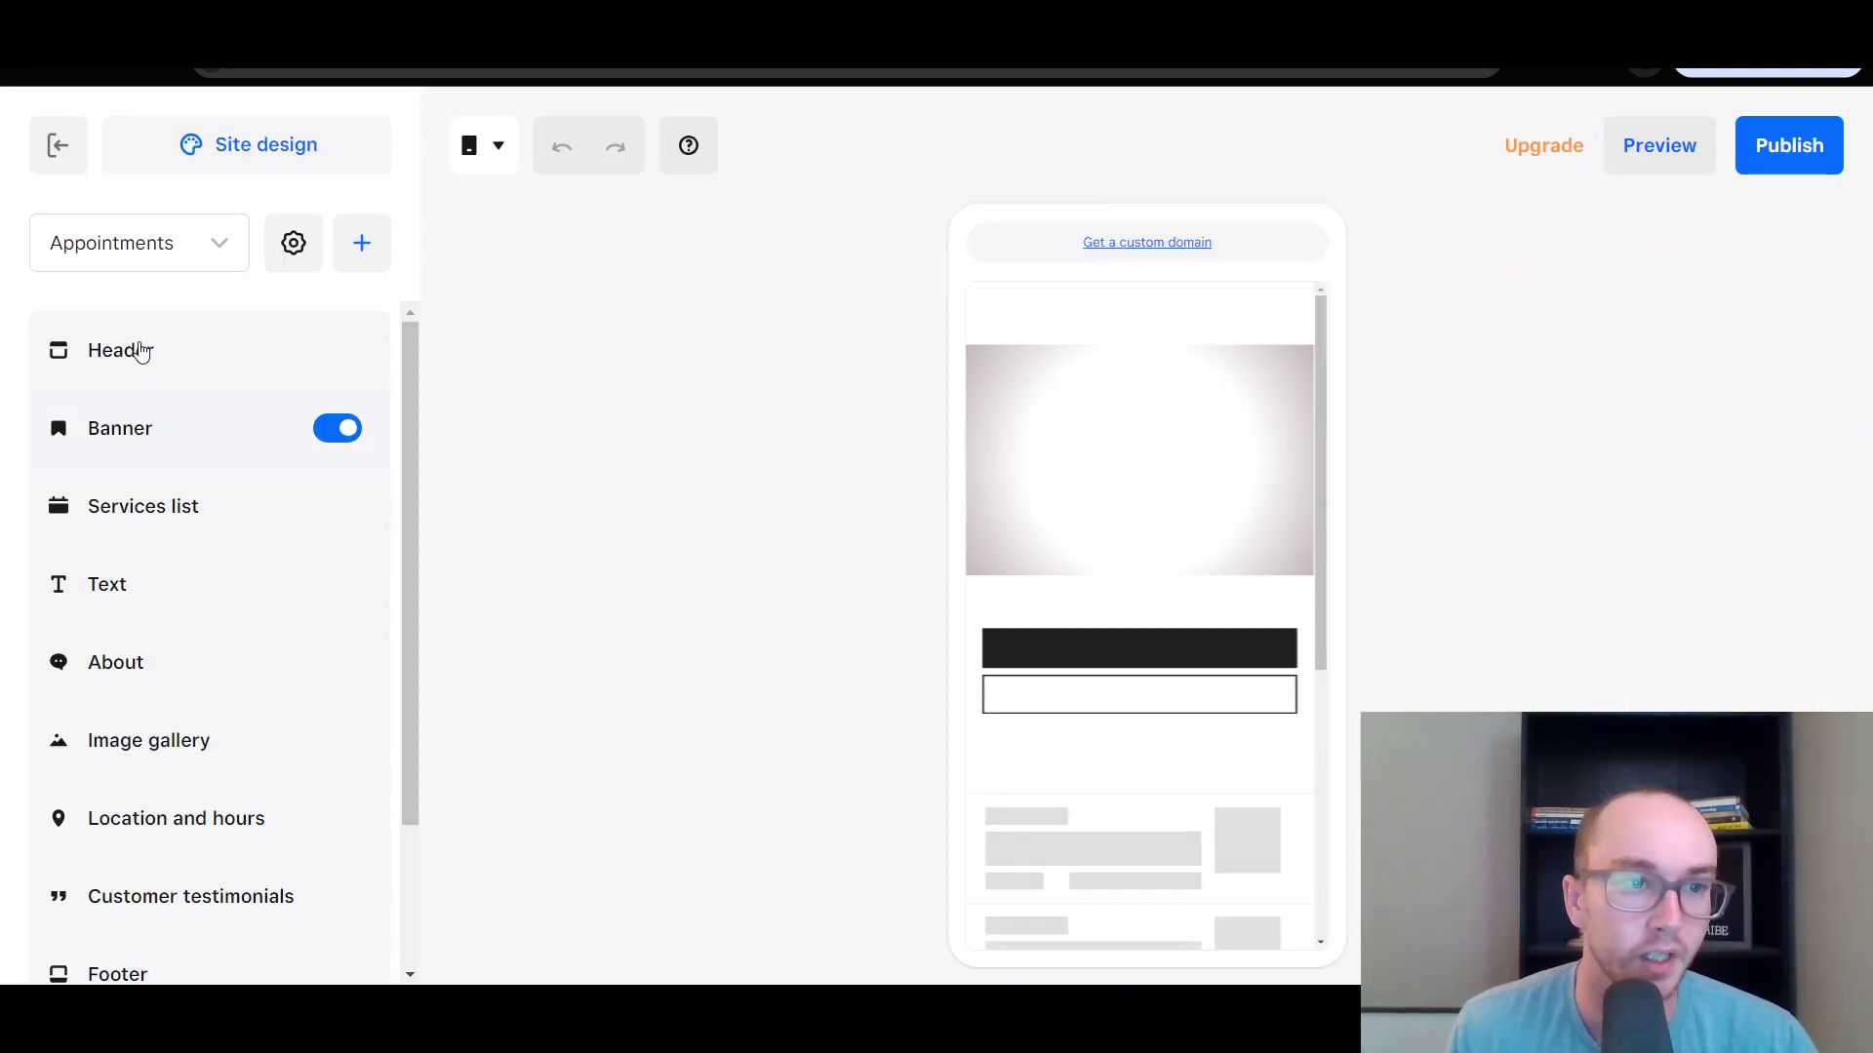
pyautogui.click(327, 132)
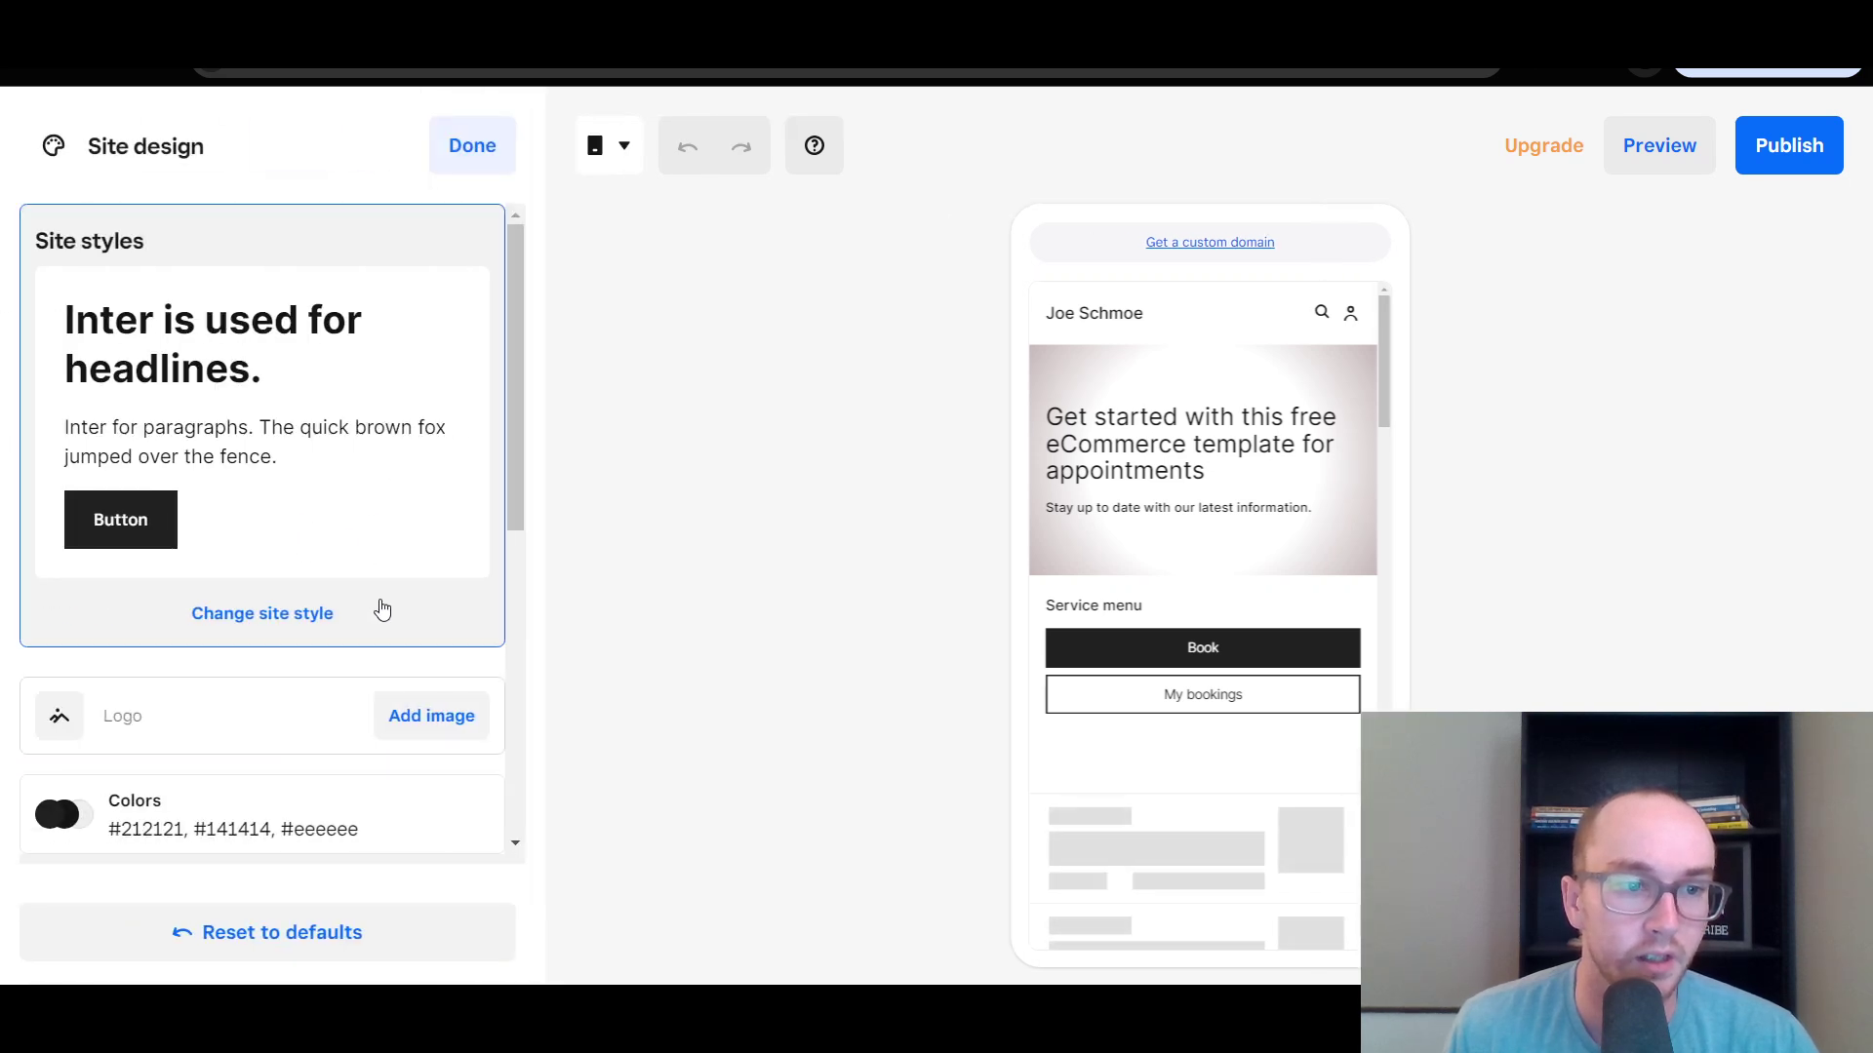
pyautogui.scroll(-5, 248, 770)
pyautogui.scroll(5, 240, 764)
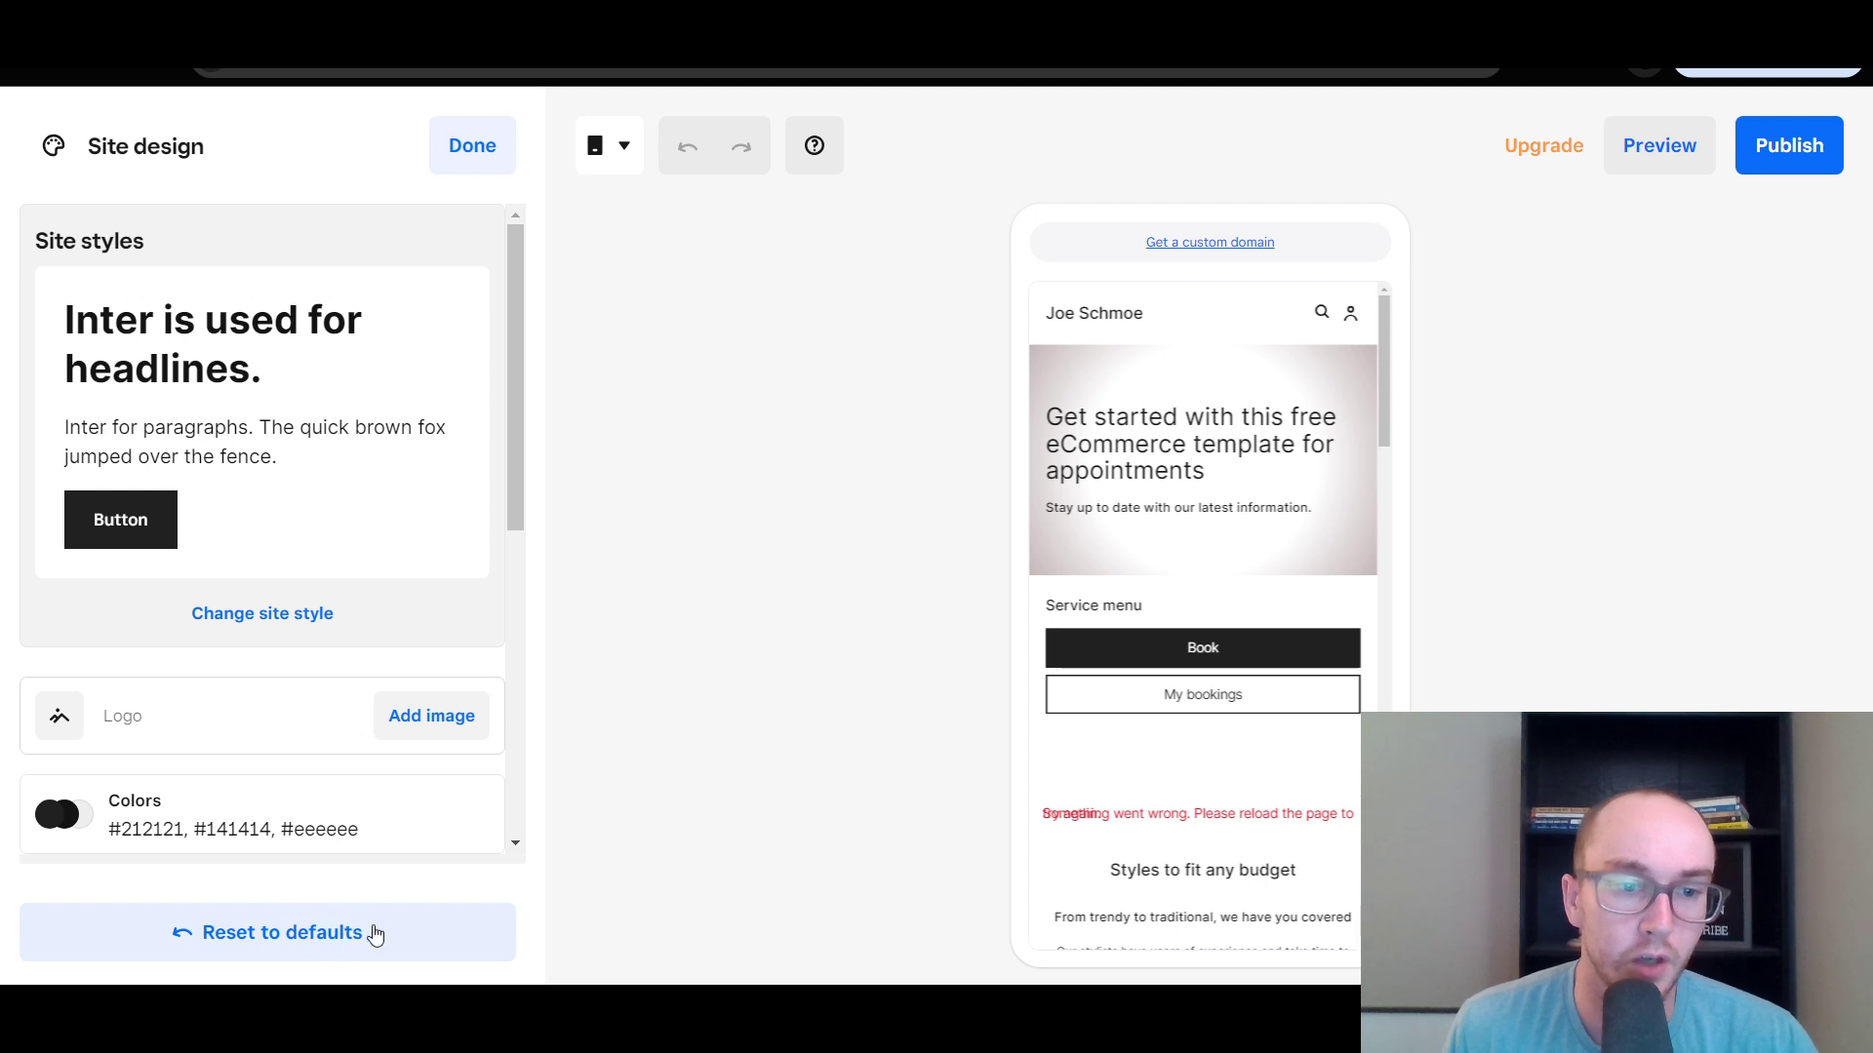
pyautogui.click(493, 171)
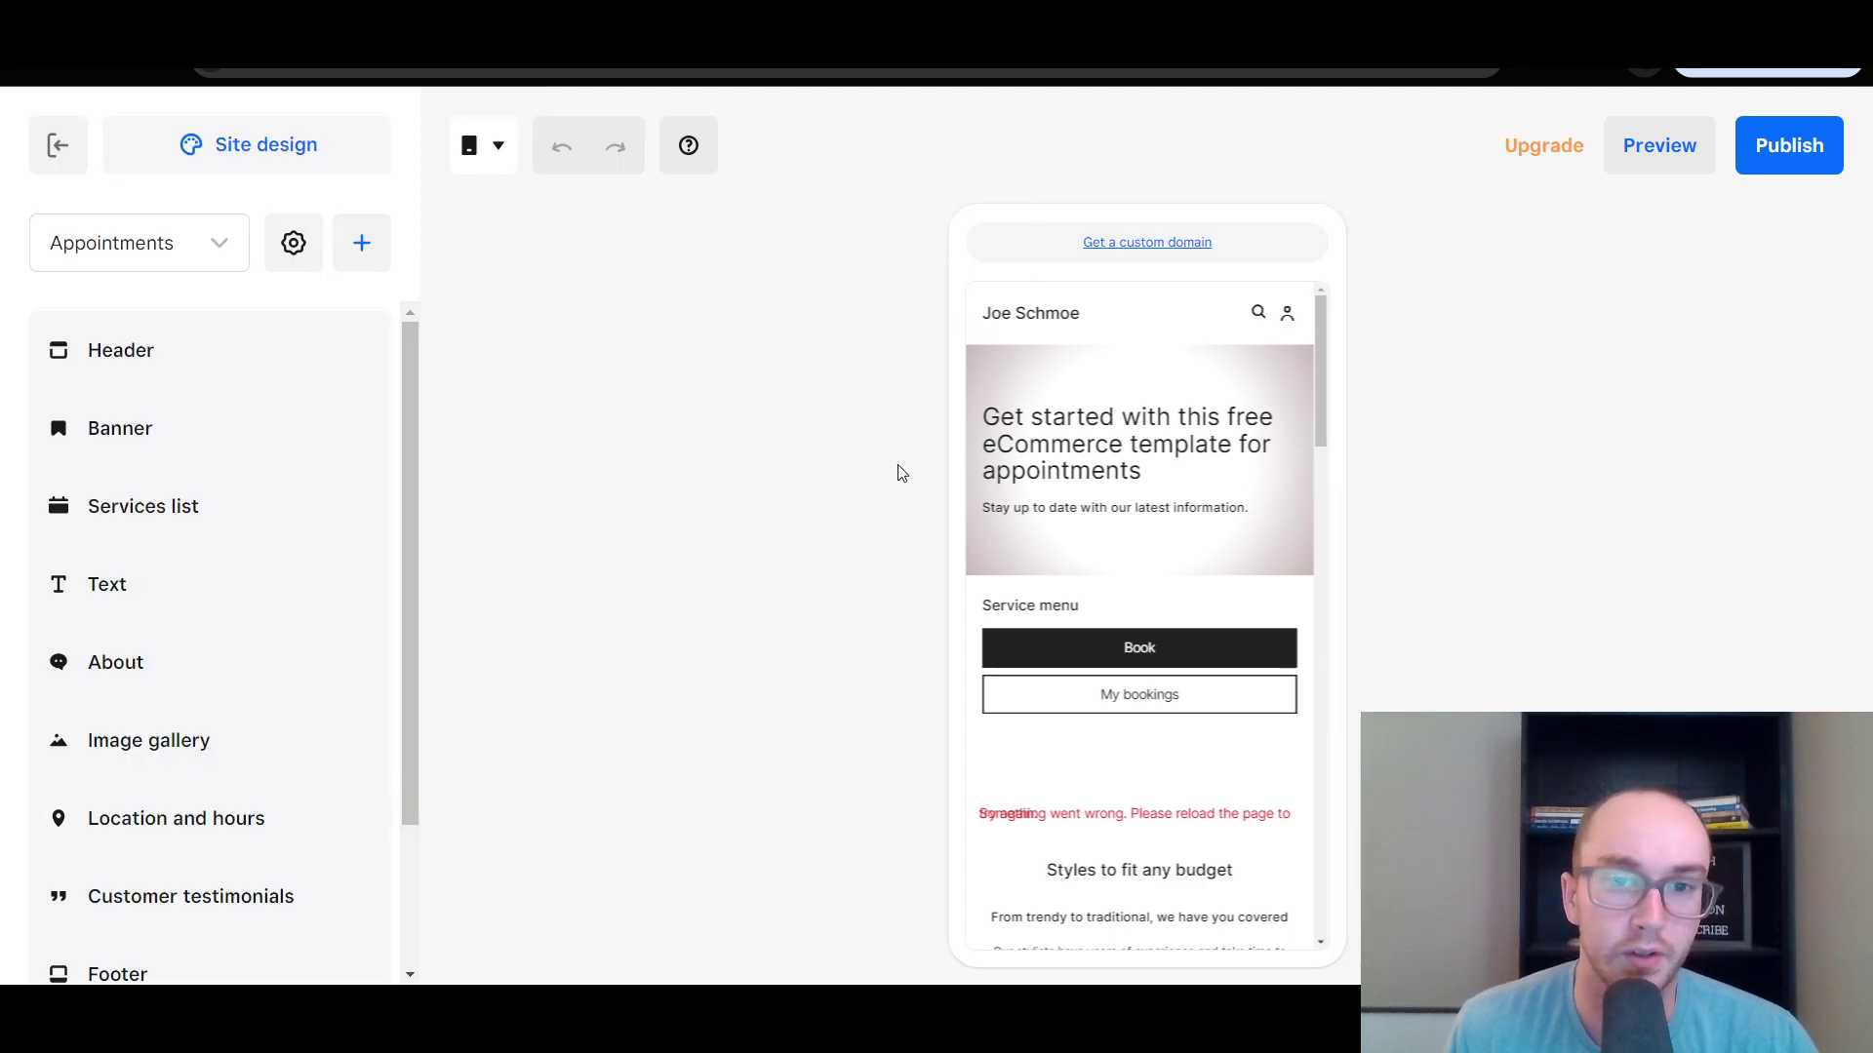
# Return to the Square Online overview and examine the site preview and the remaining setup tasks.
pyautogui.click(53, 156)
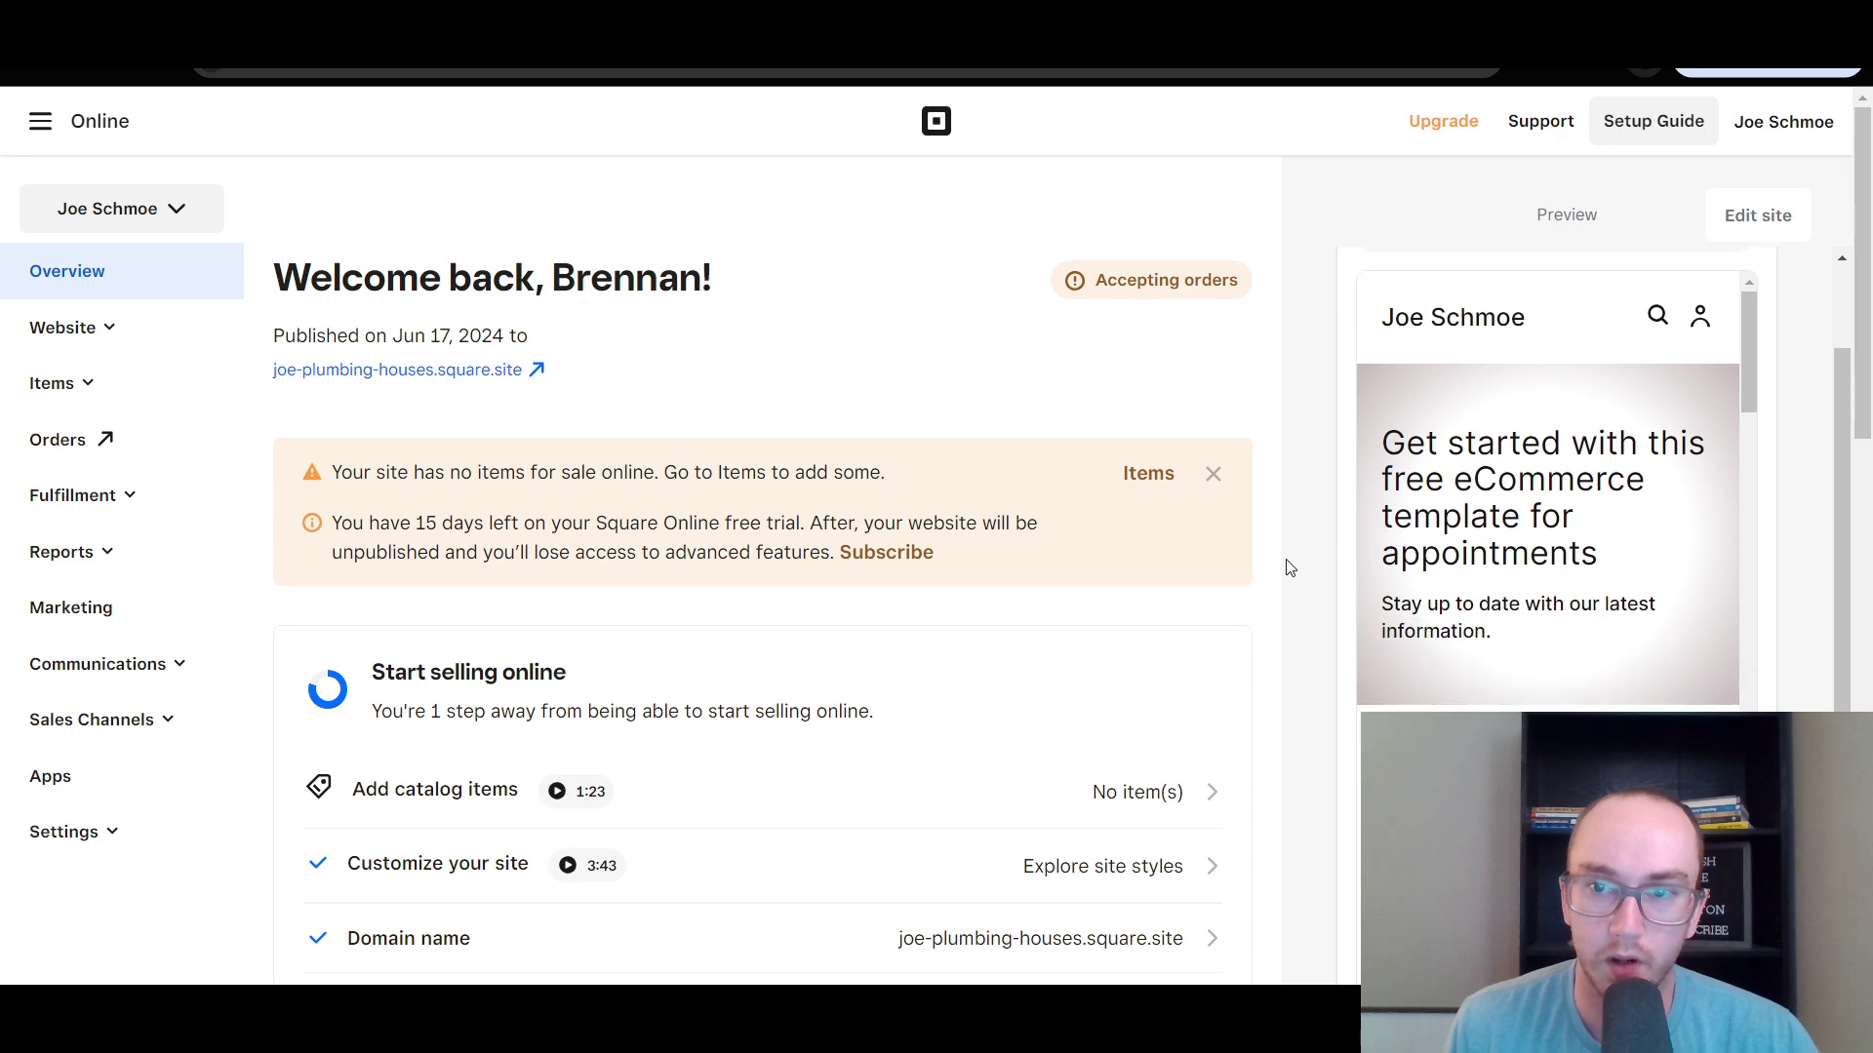
pyautogui.scroll(-5, 1546, 558)
pyautogui.scroll(5, 1546, 558)
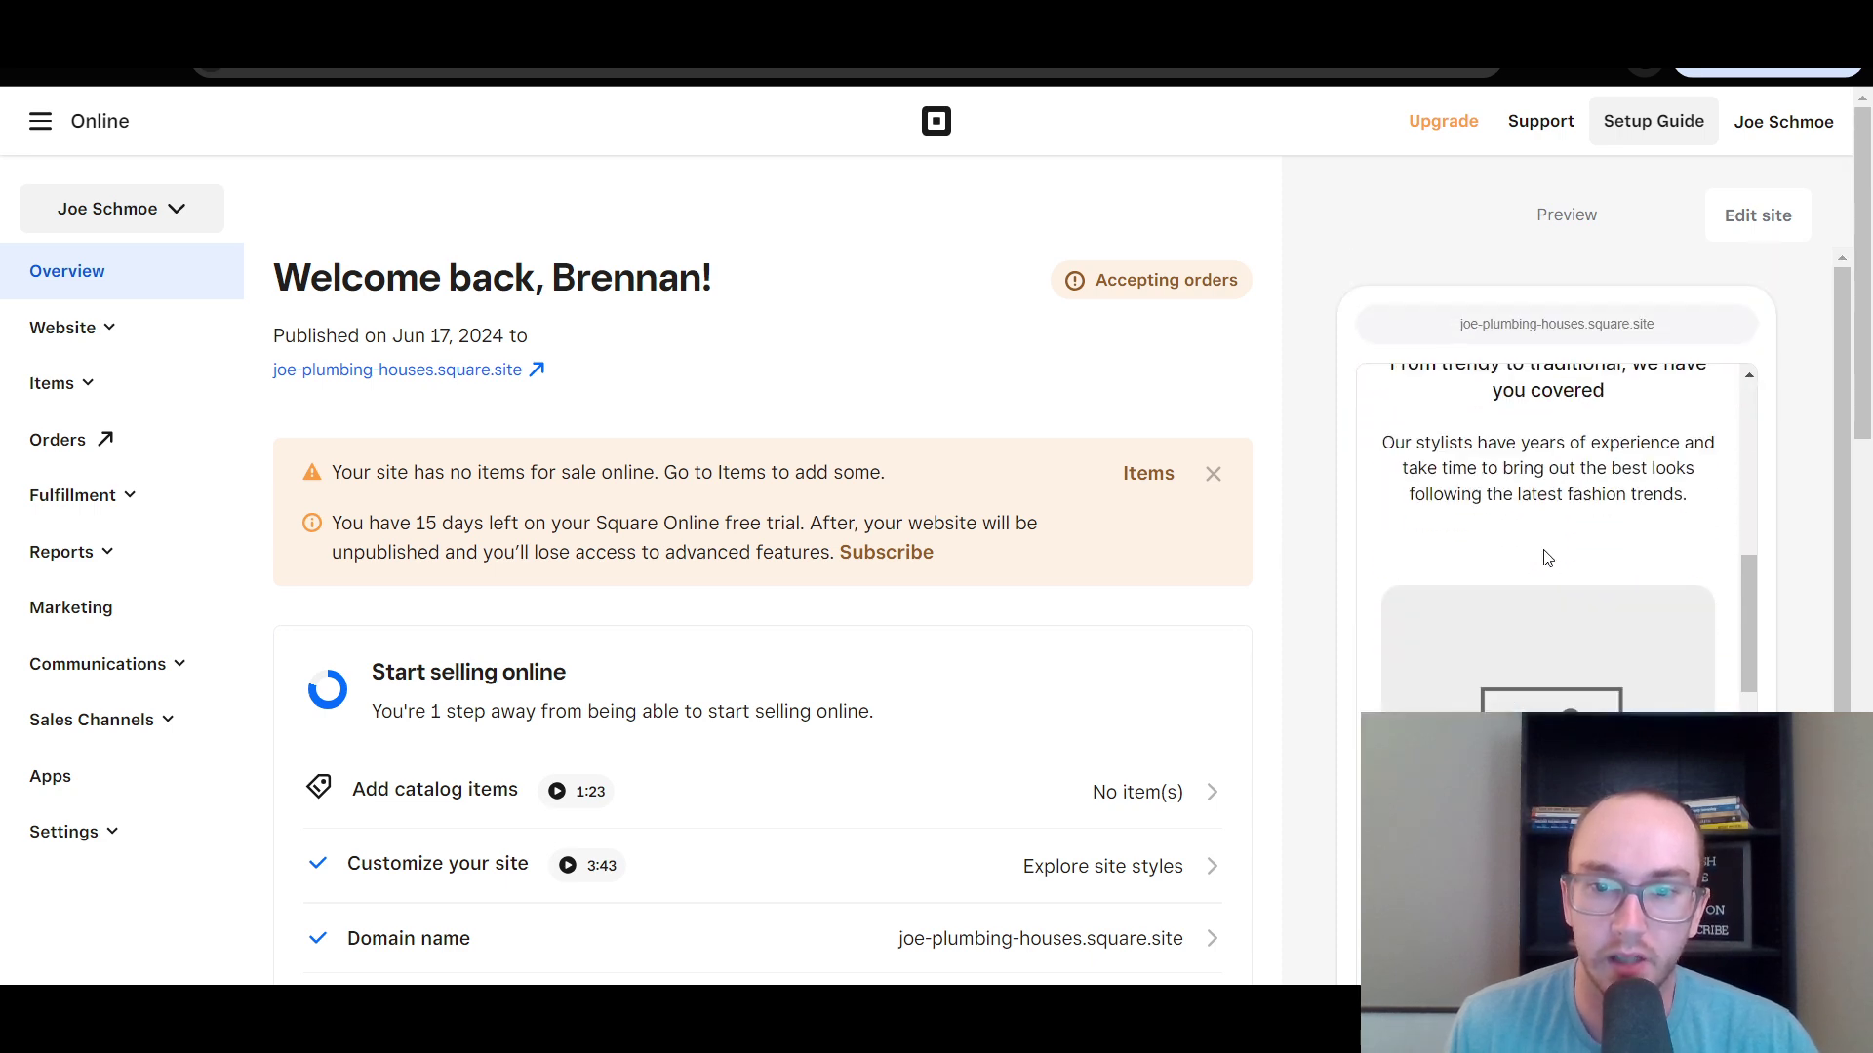
pyautogui.scroll(-3, 928, 610)
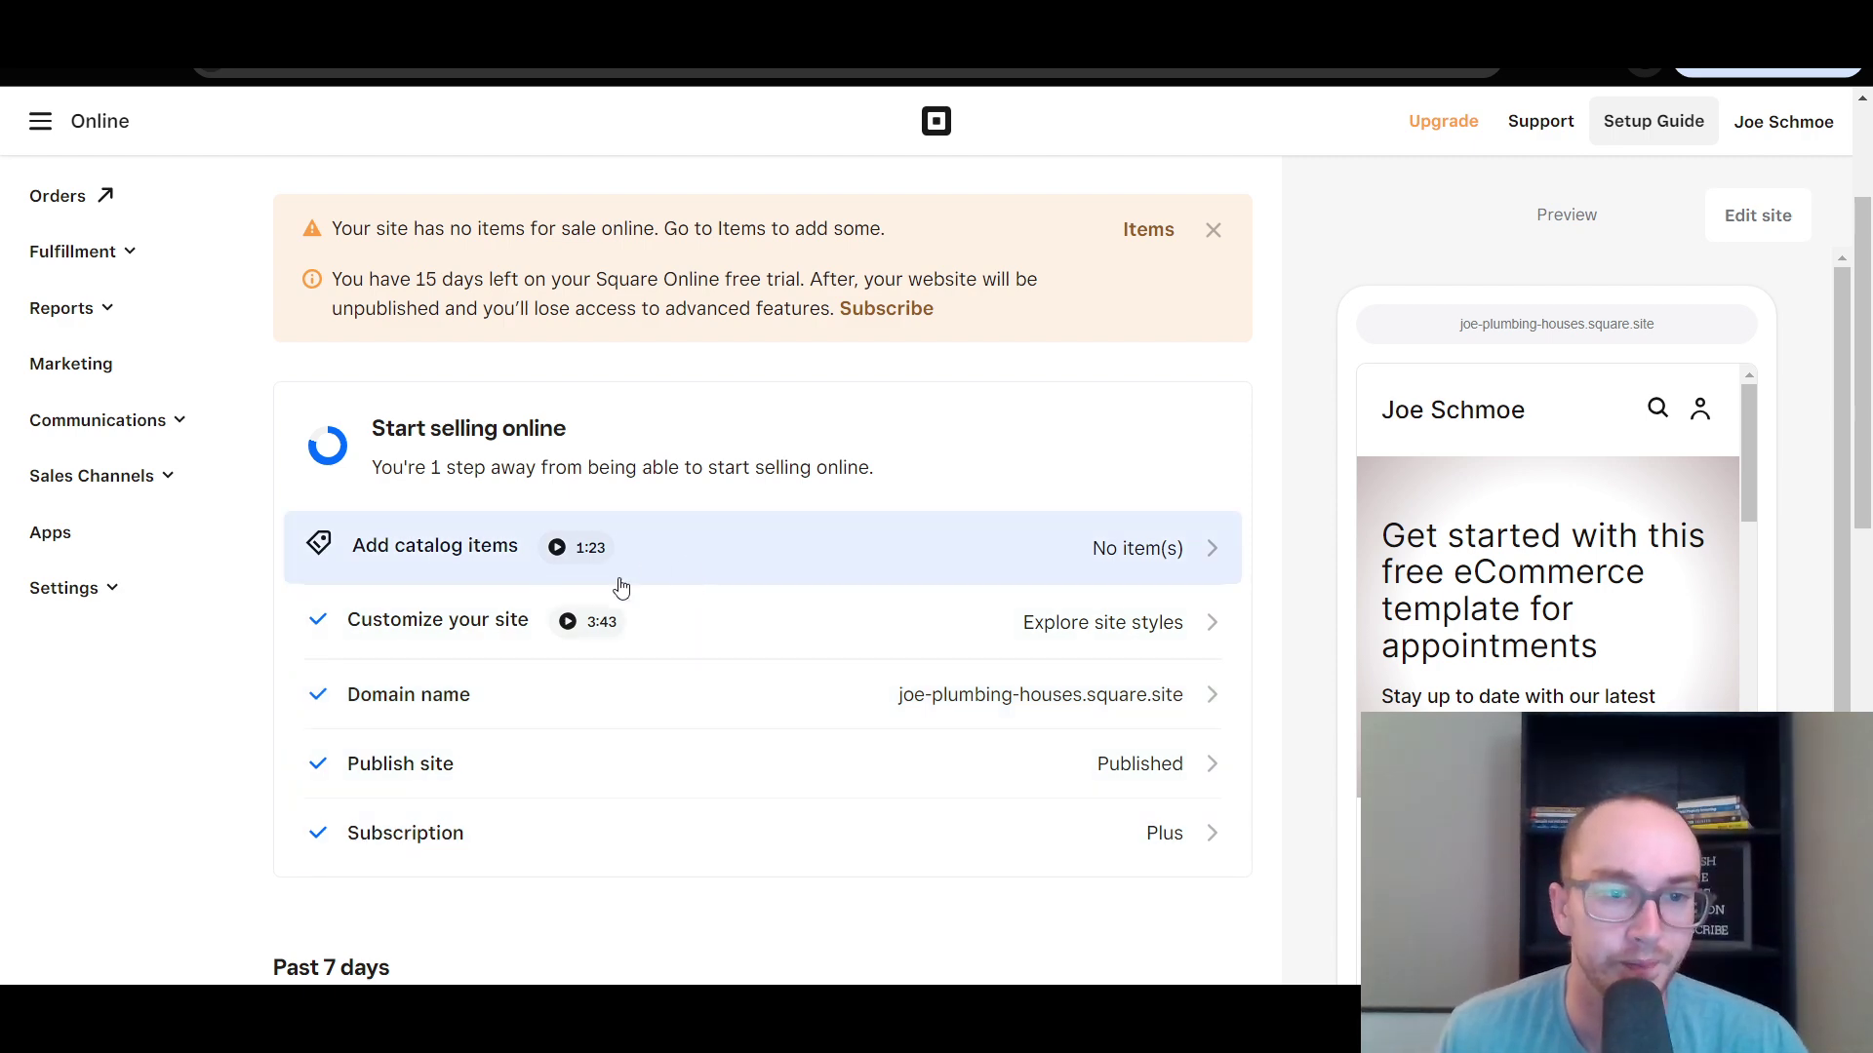
pyautogui.scroll(-2, 1304, 536)
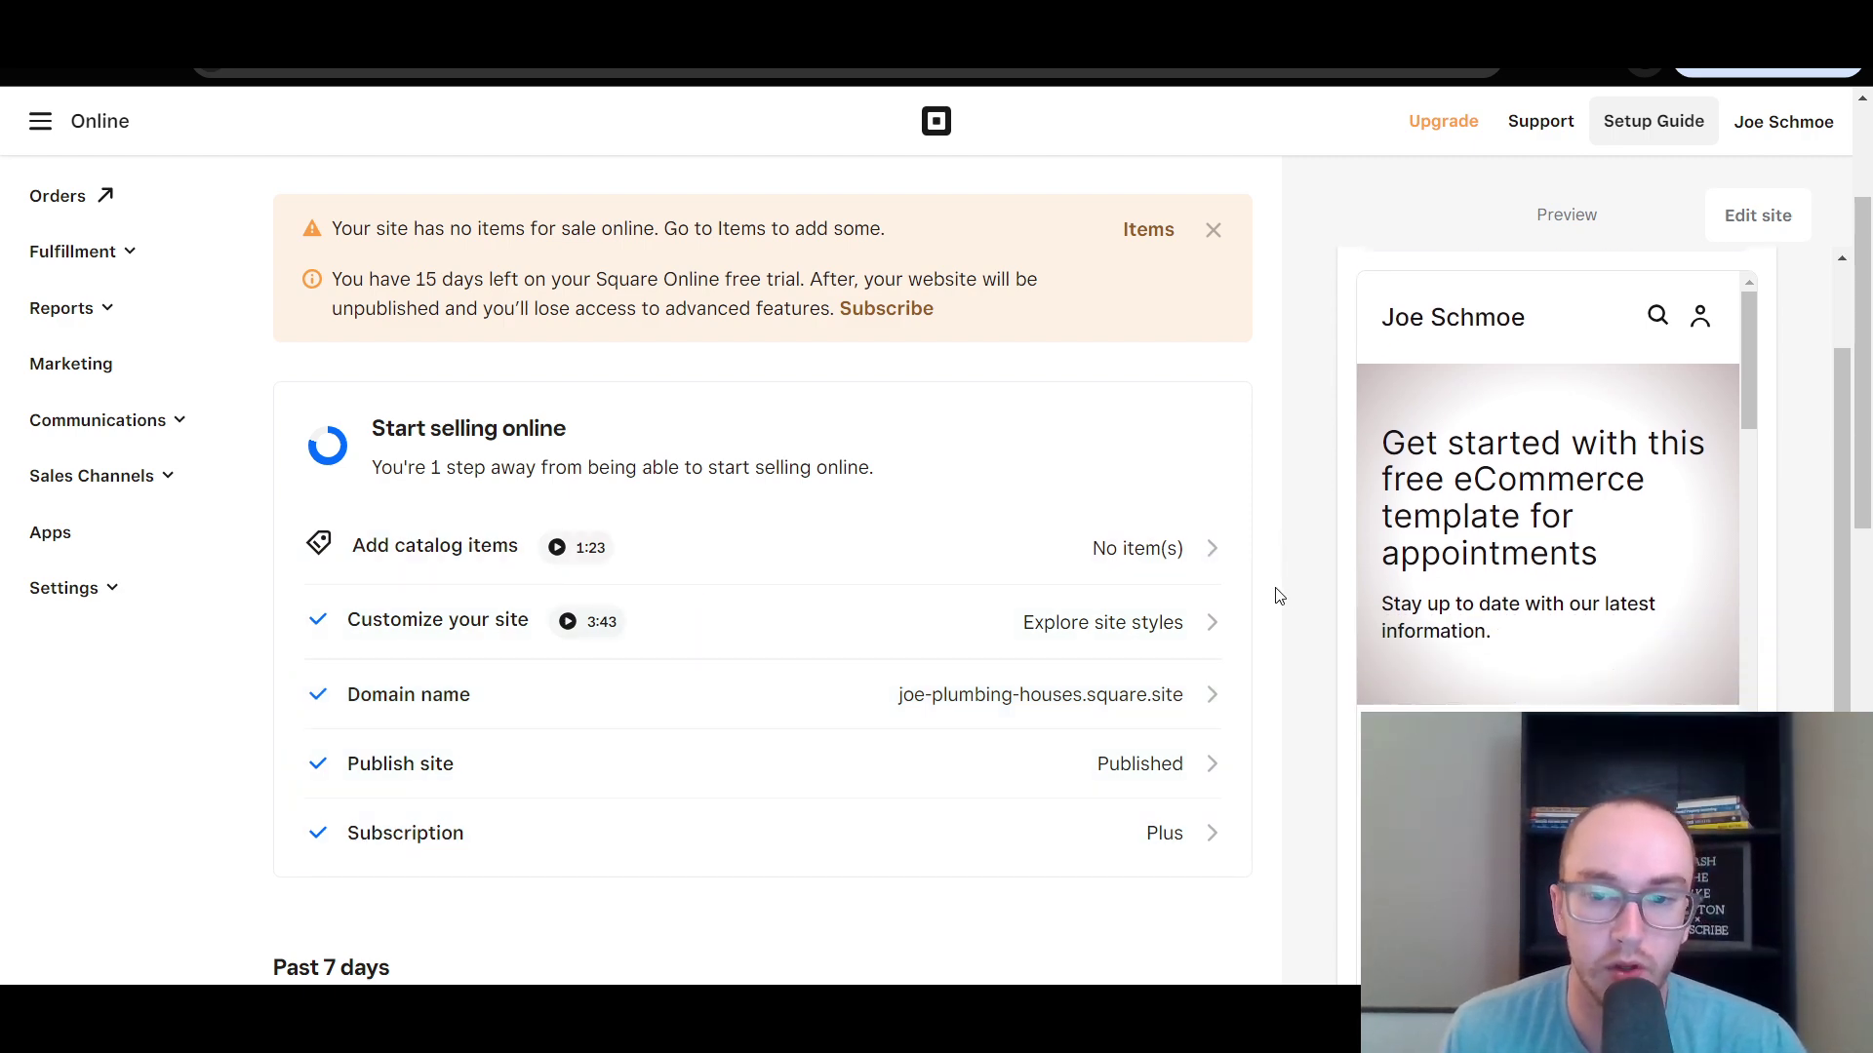
# Look over the setup checklist on the overview, go to Site Items, and open the form for a new item.
pyautogui.scroll(-5, 1273, 614)
pyautogui.scroll(6, 1271, 614)
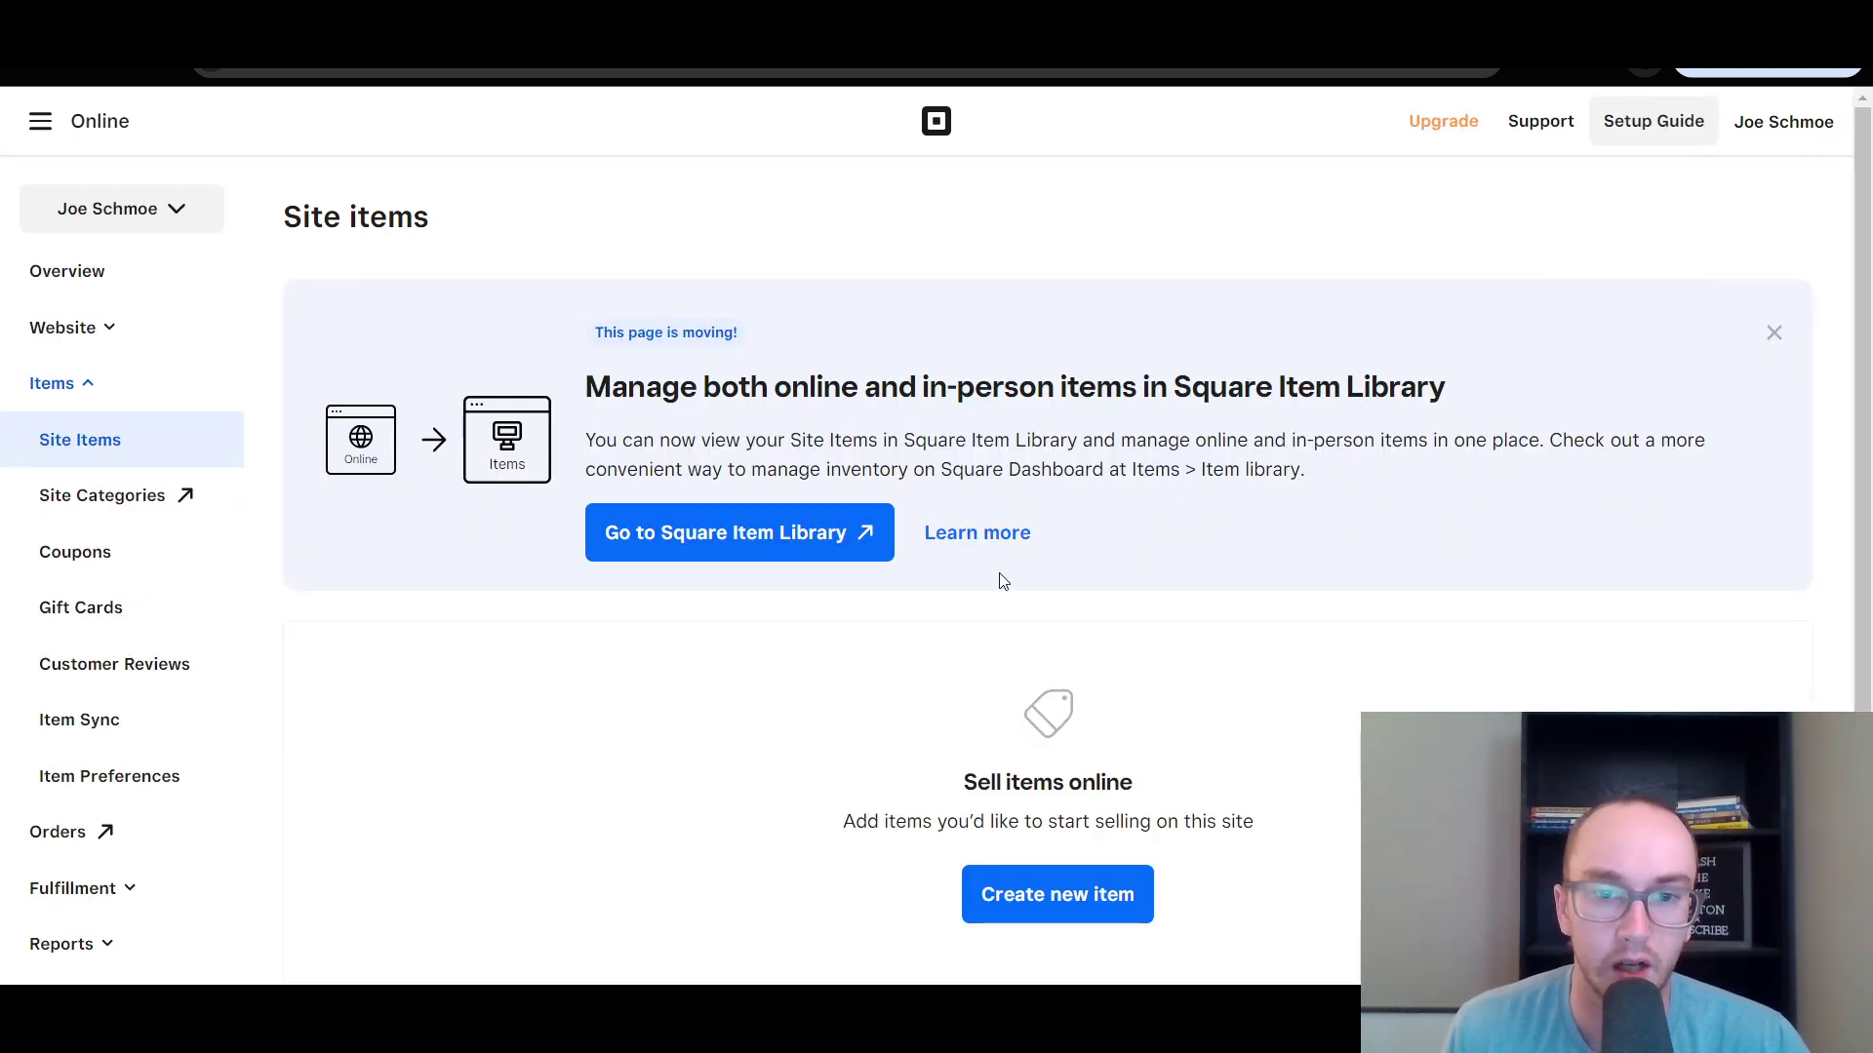
pyautogui.scroll(-1, 1014, 946)
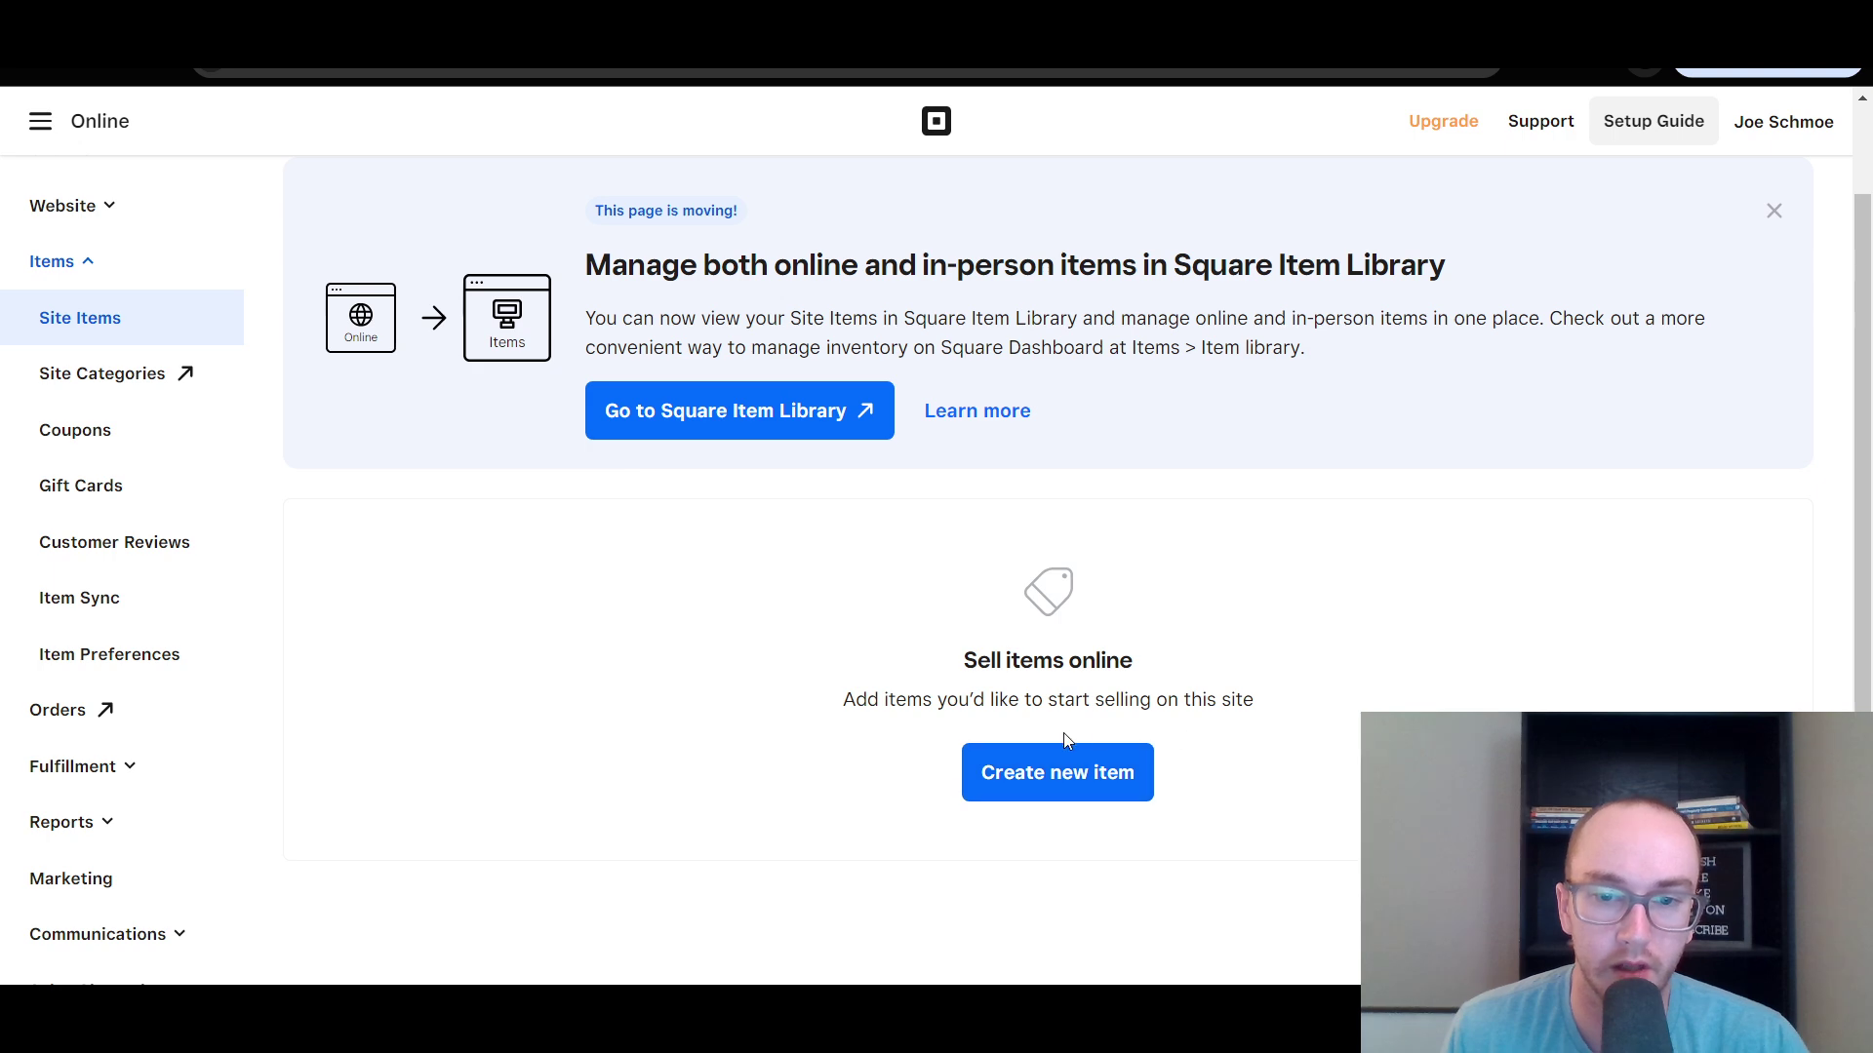
pyautogui.click(1063, 766)
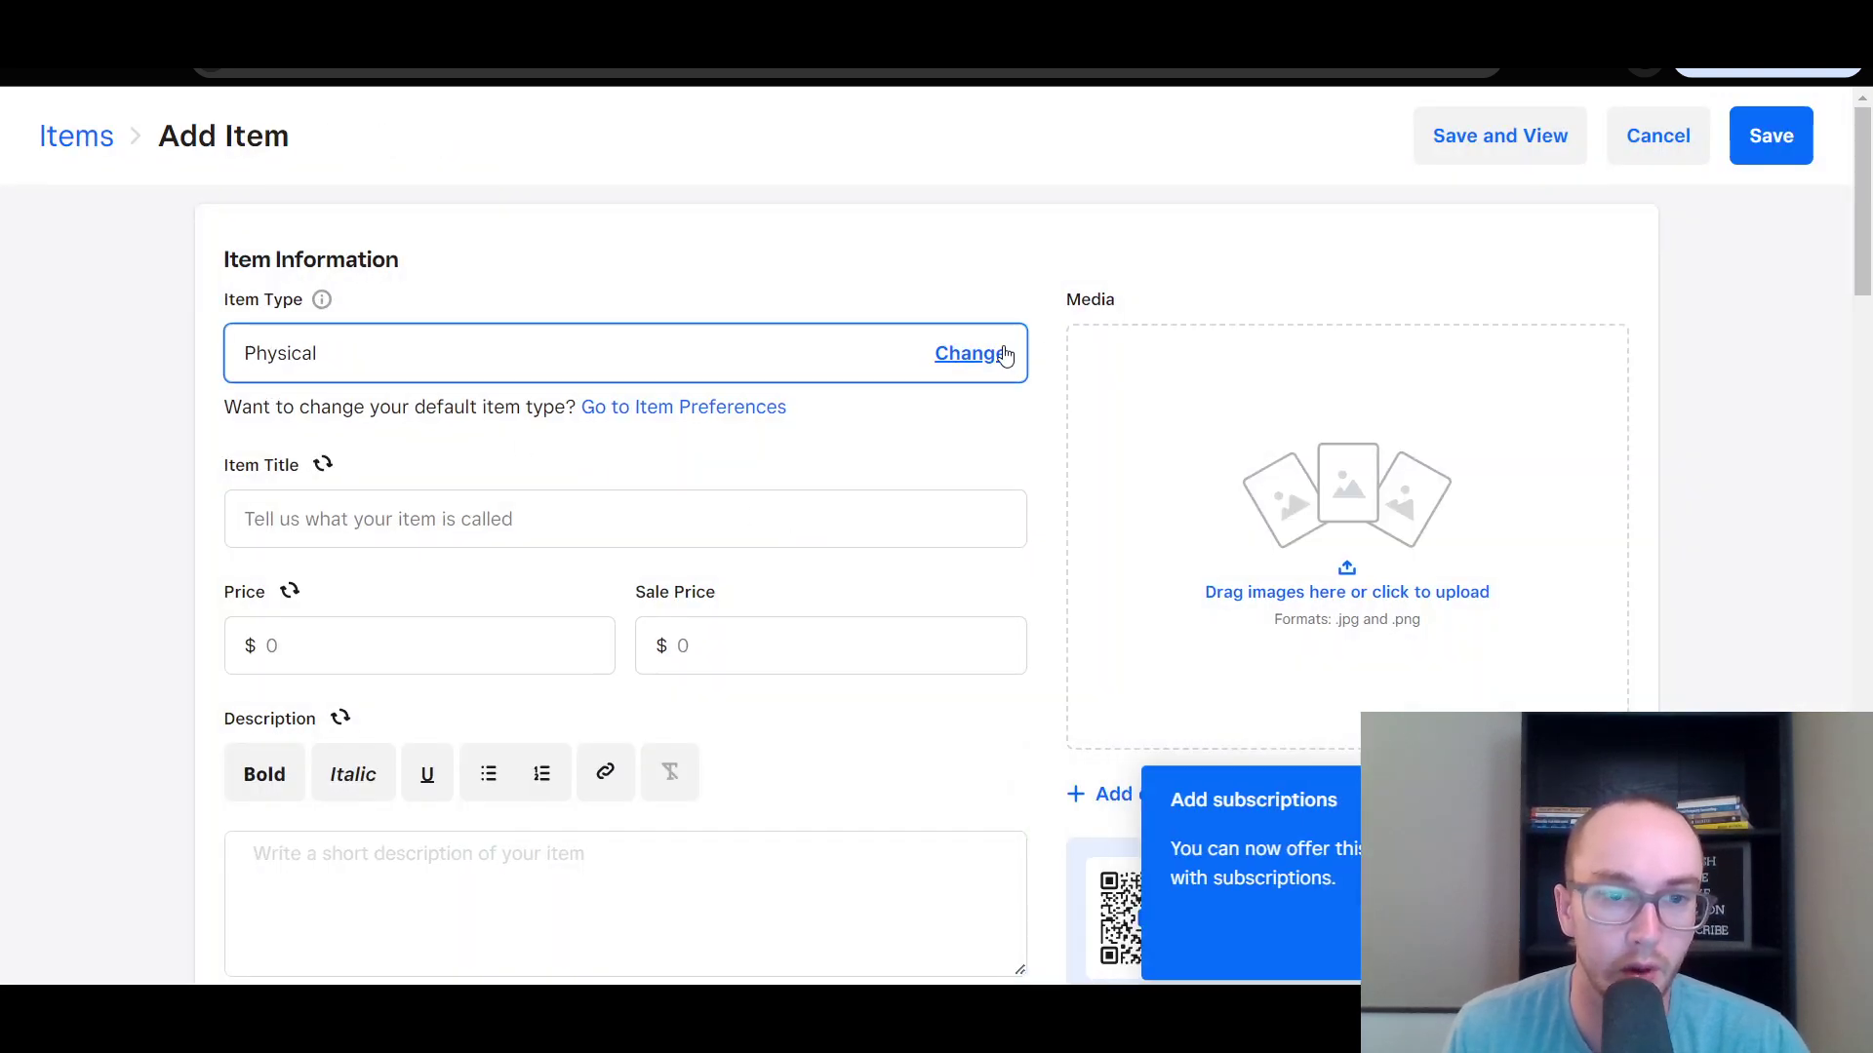
# Review the available item types for the new item and leave the type selection without changing it.
pyautogui.click(973, 351)
pyautogui.scroll(-3, 1049, 613)
pyautogui.scroll(3, 1048, 613)
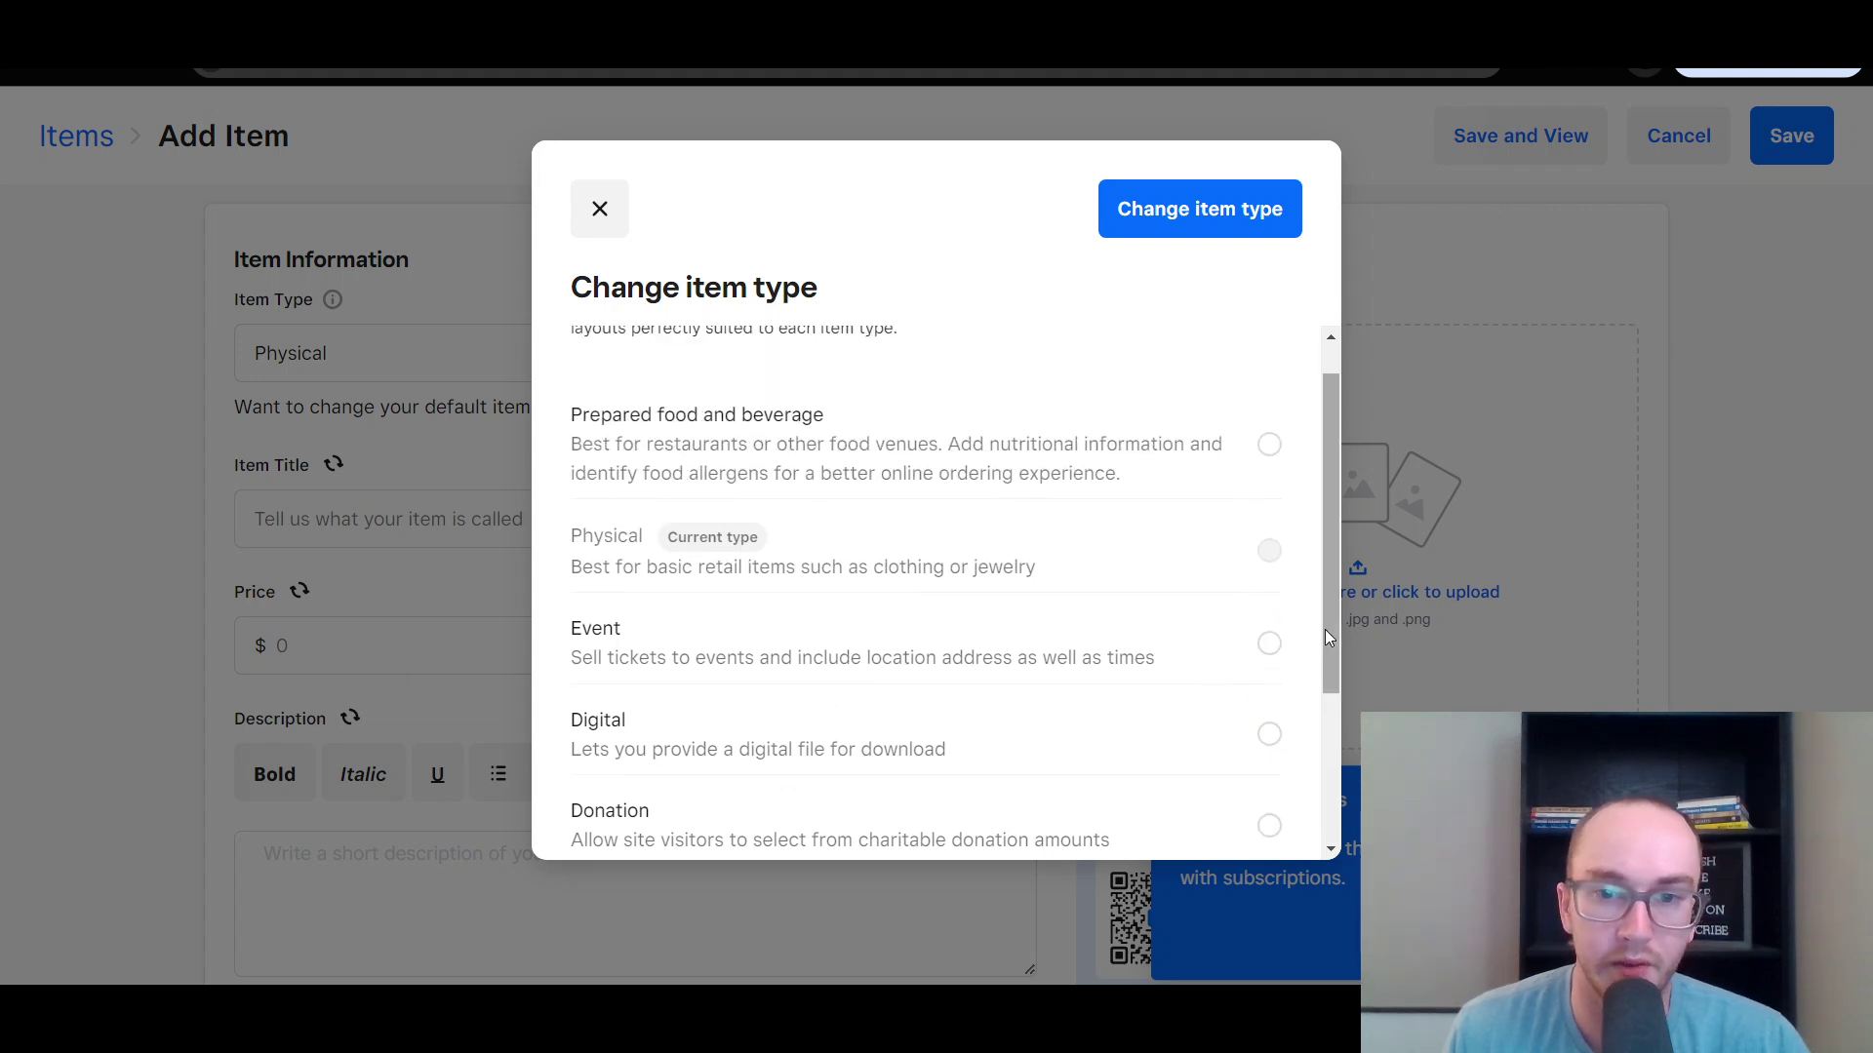
pyautogui.moveTo(1327, 628)
pyautogui.mouseDown()
pyautogui.moveTo(1315, 775)
pyautogui.moveTo(1302, 729)
pyautogui.moveTo(1321, 685)
pyautogui.moveTo(1285, 509)
pyautogui.moveTo(1327, 664)
pyautogui.moveTo(1321, 638)
pyautogui.mouseUp()
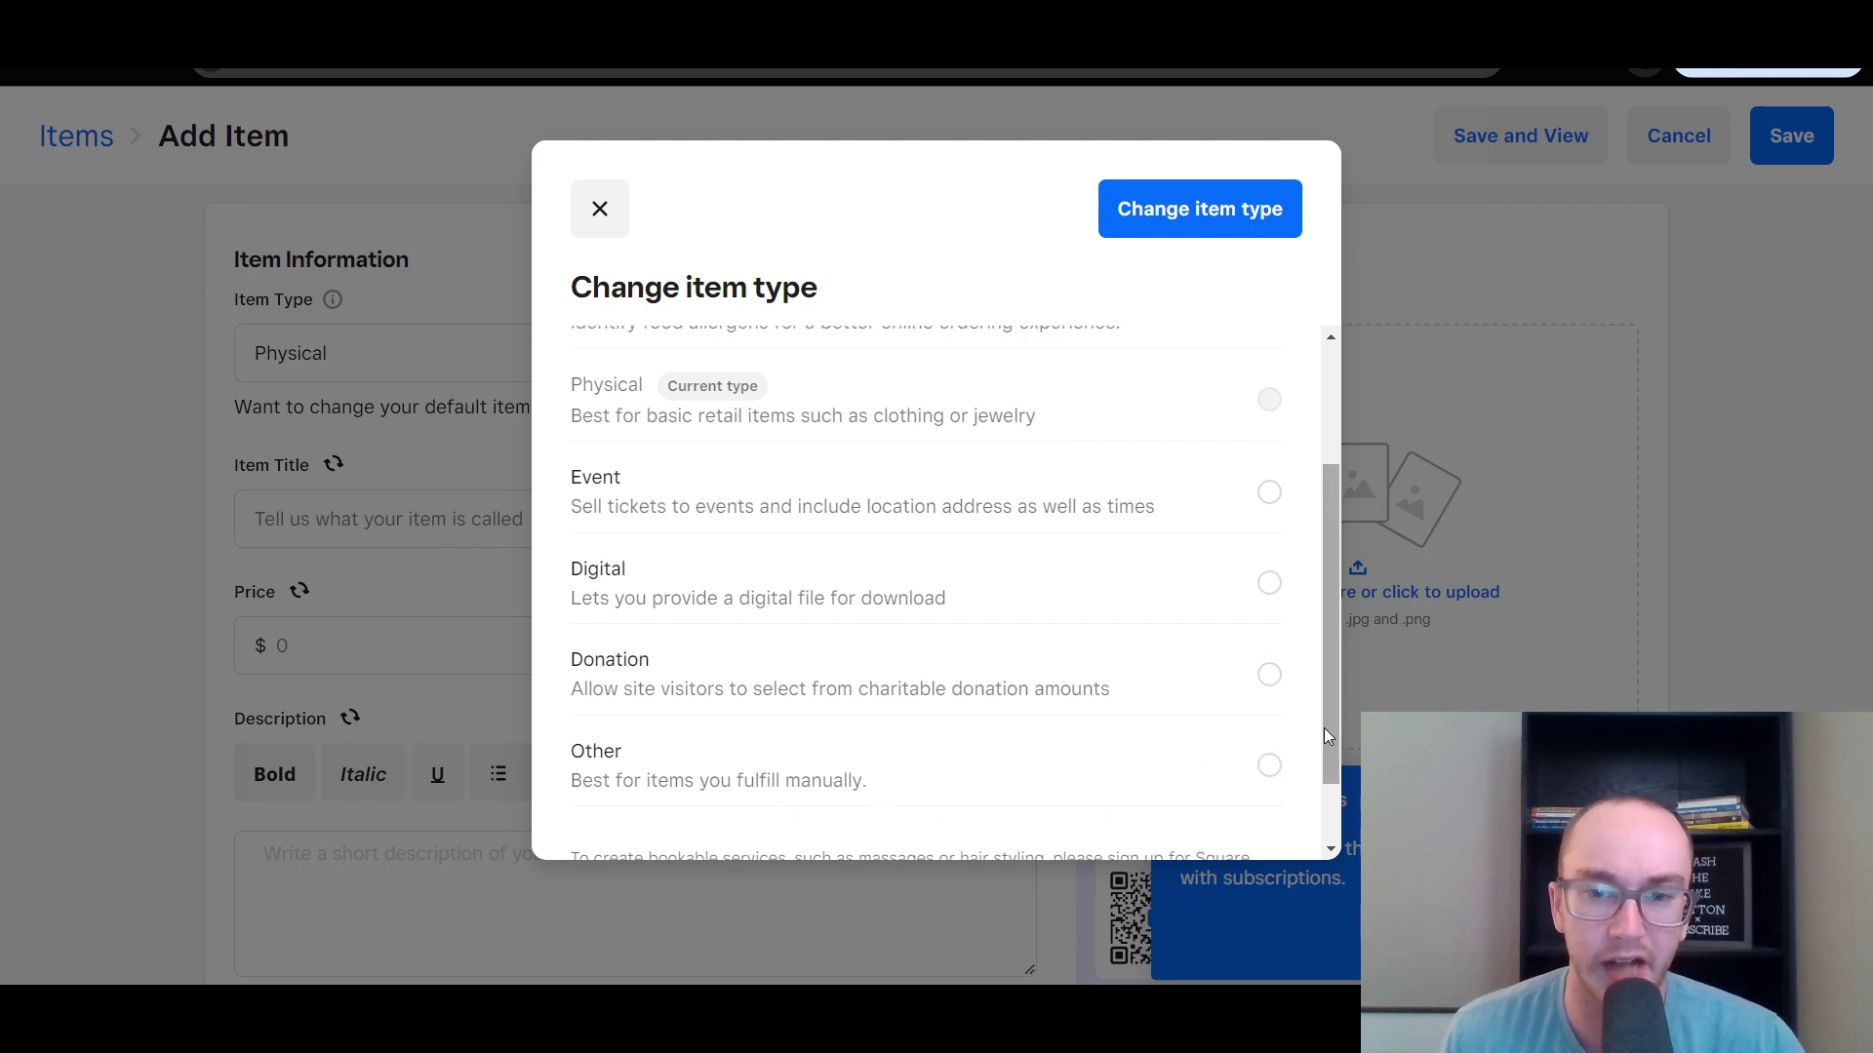
pyautogui.moveTo(1324, 728); pyautogui.dragTo(1319, 586)
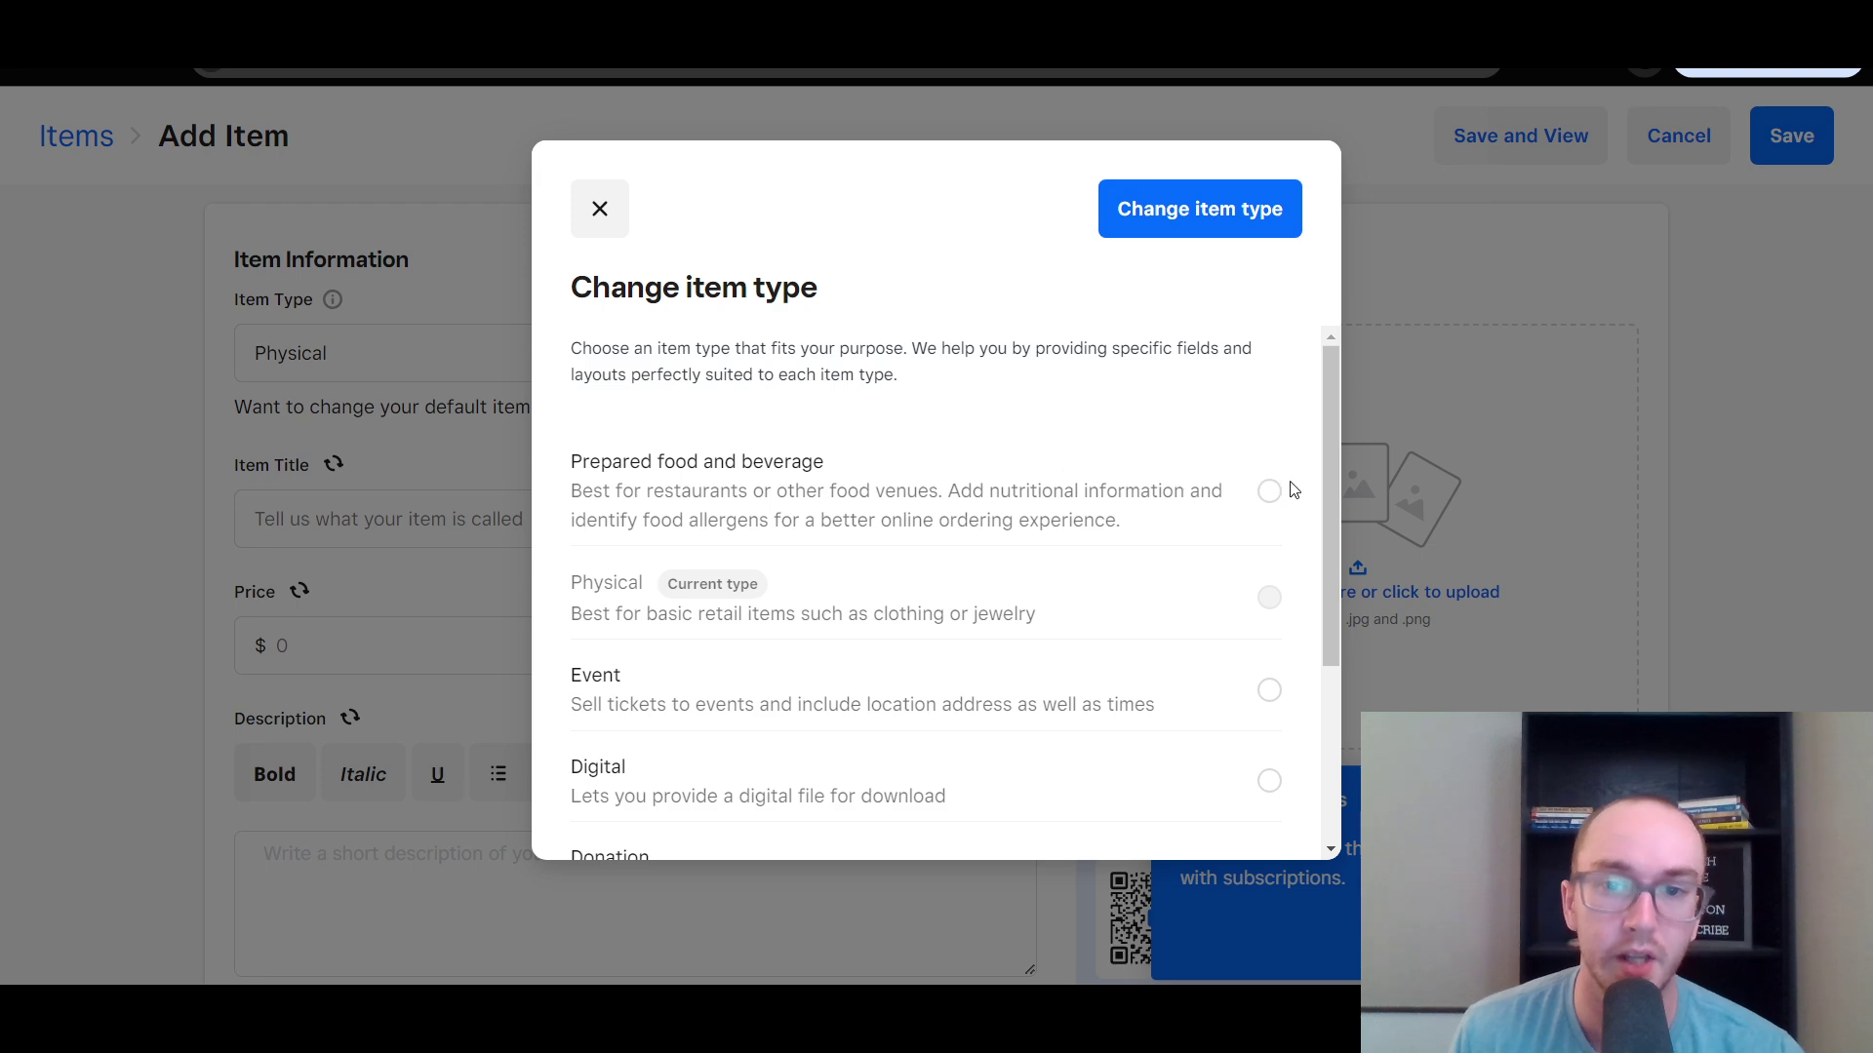
pyautogui.moveTo(1337, 499); pyautogui.dragTo(1241, 421)
pyautogui.click(595, 208)
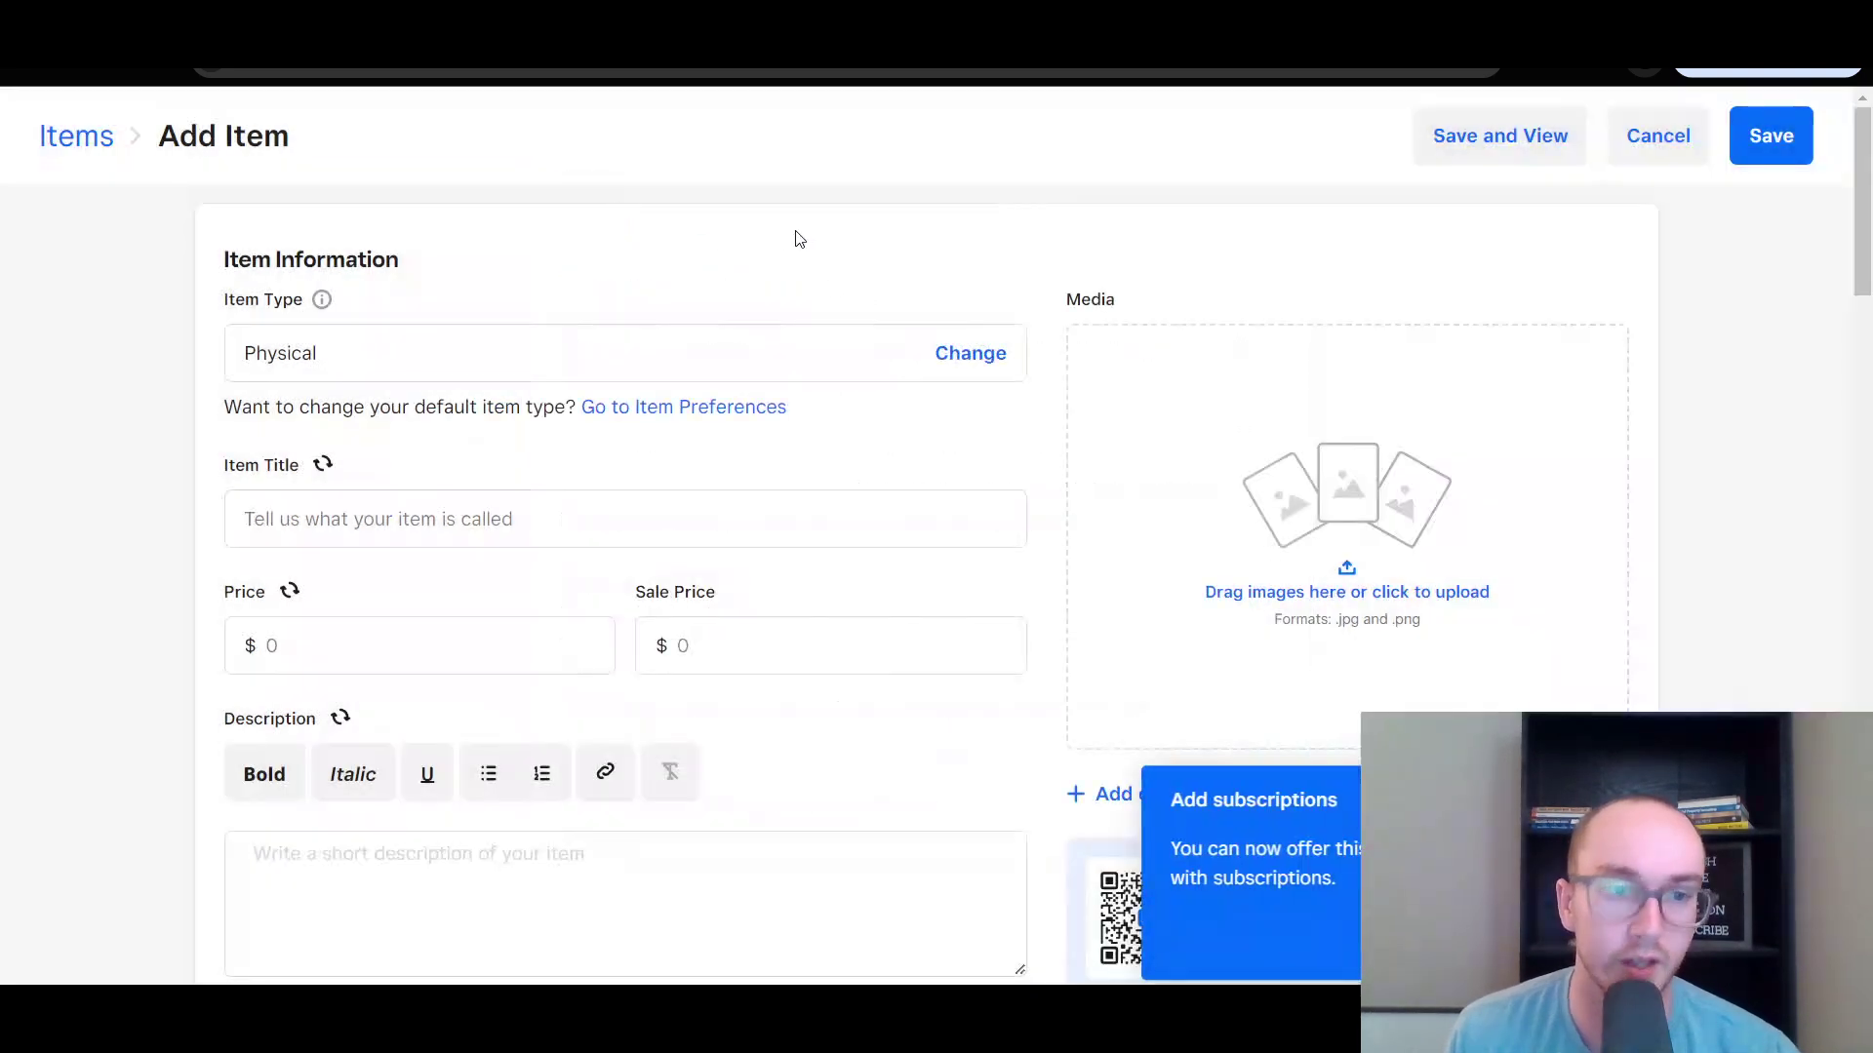
# Look through the Add Item form from the item information down to the Search Engine Optimization section.
pyautogui.scroll(-2, 1056, 700)
pyautogui.scroll(-4, 1049, 692)
pyautogui.scroll(3, 1239, 752)
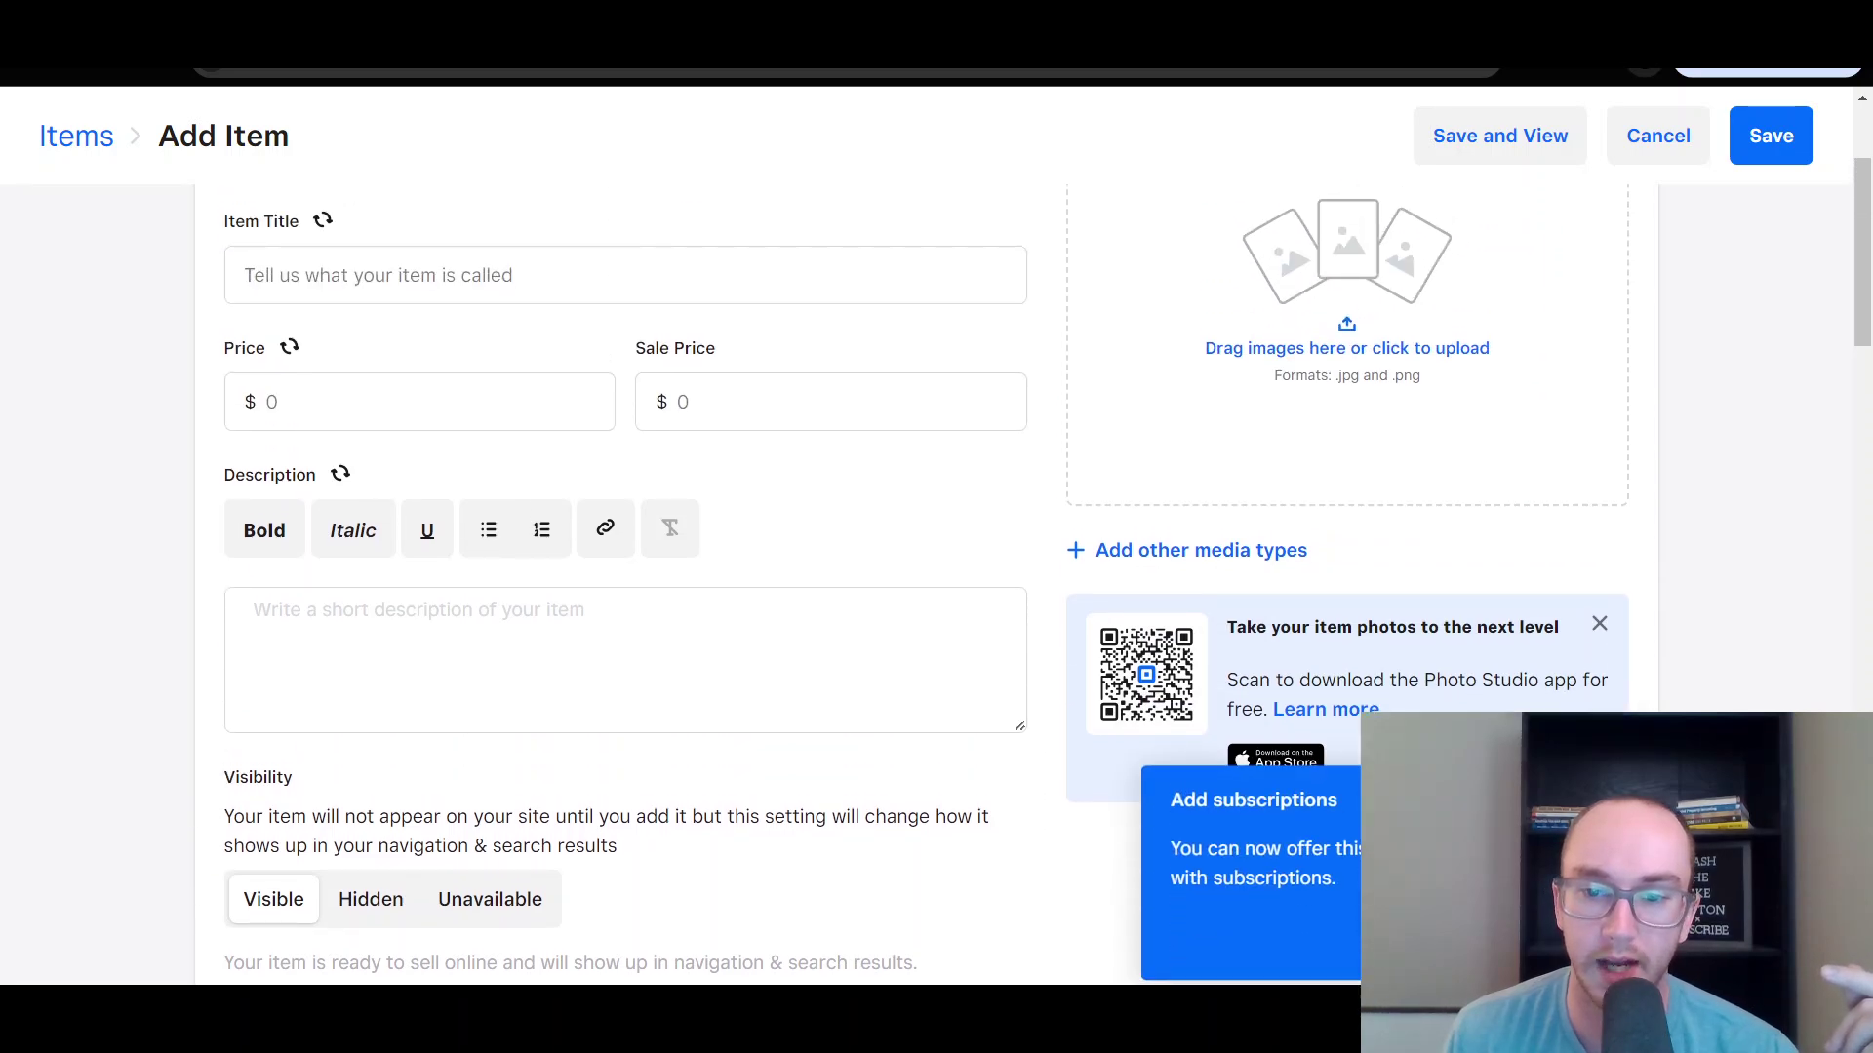
pyautogui.moveTo(1865, 282); pyautogui.dragTo(1865, 906)
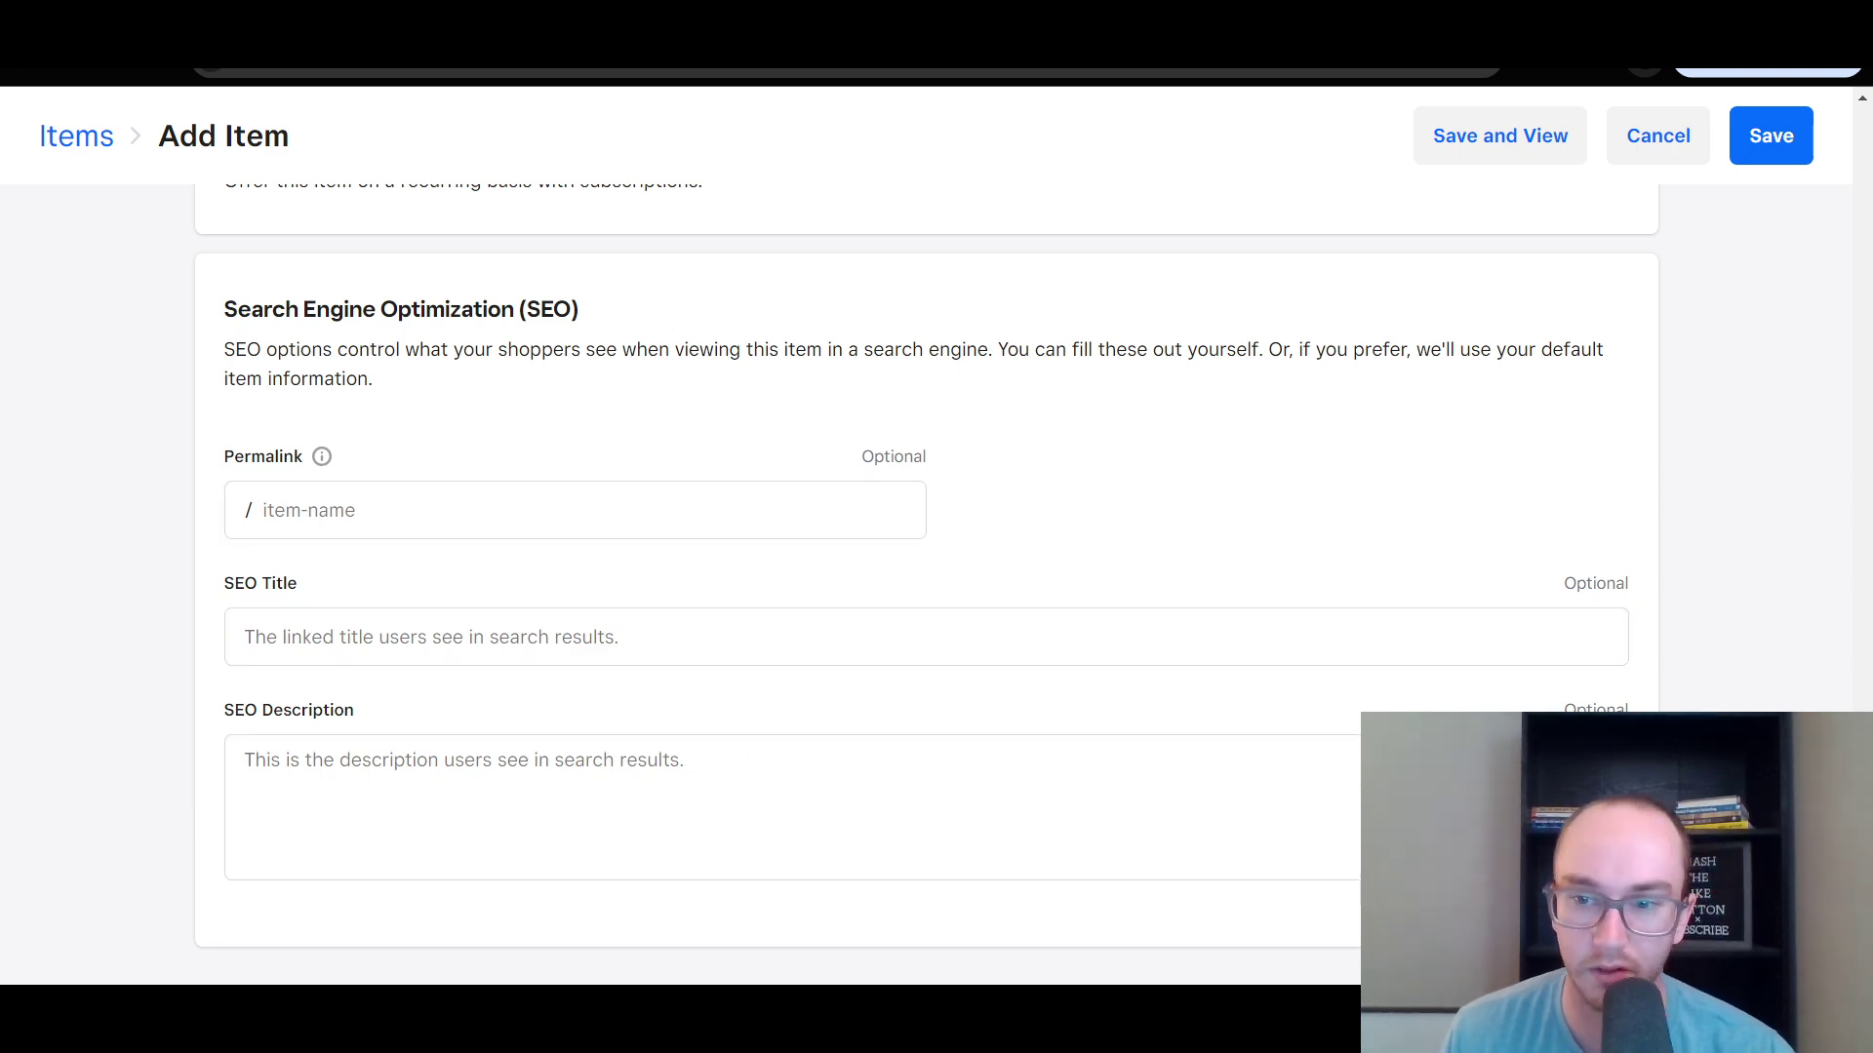
pyautogui.moveTo(1863, 902); pyautogui.dragTo(1860, 166)
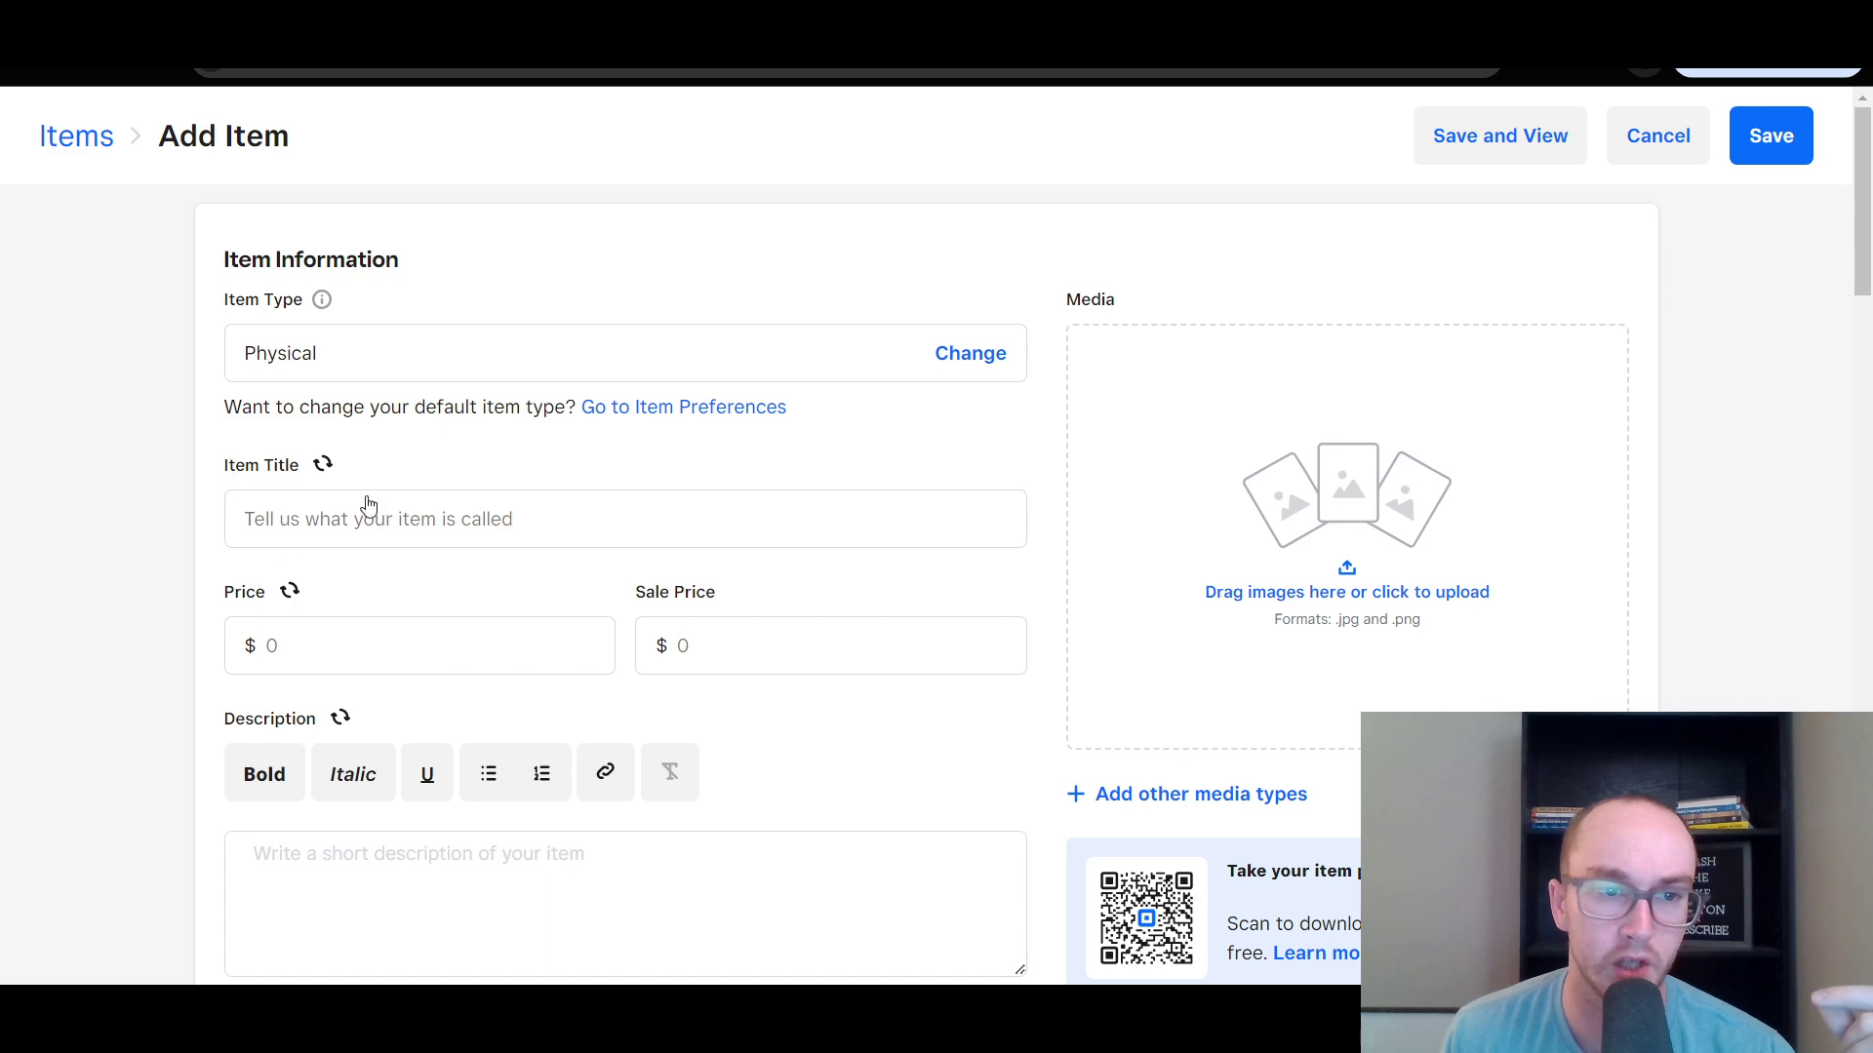
# Review the item's title, visibility, fulfillment and stock options, and cancel the new item without saving.
pyautogui.click(406, 524)
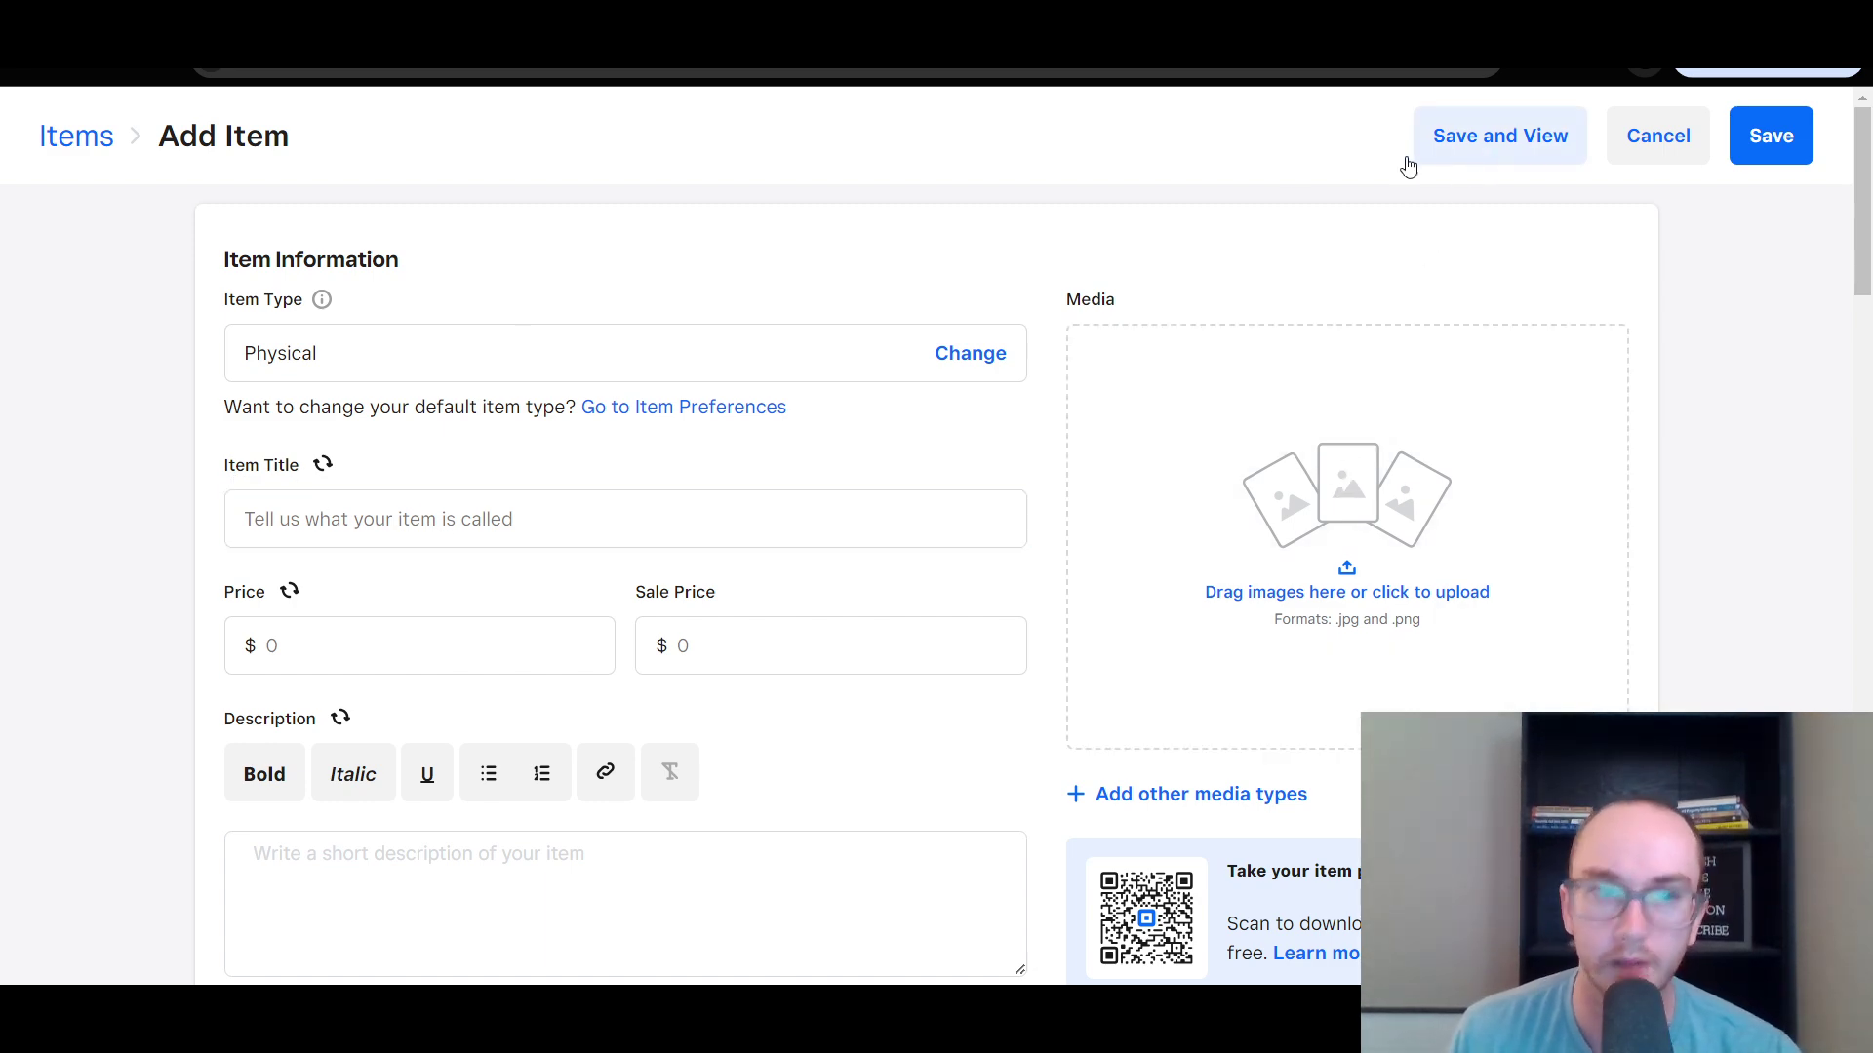
pyautogui.scroll(-6, 656, 543)
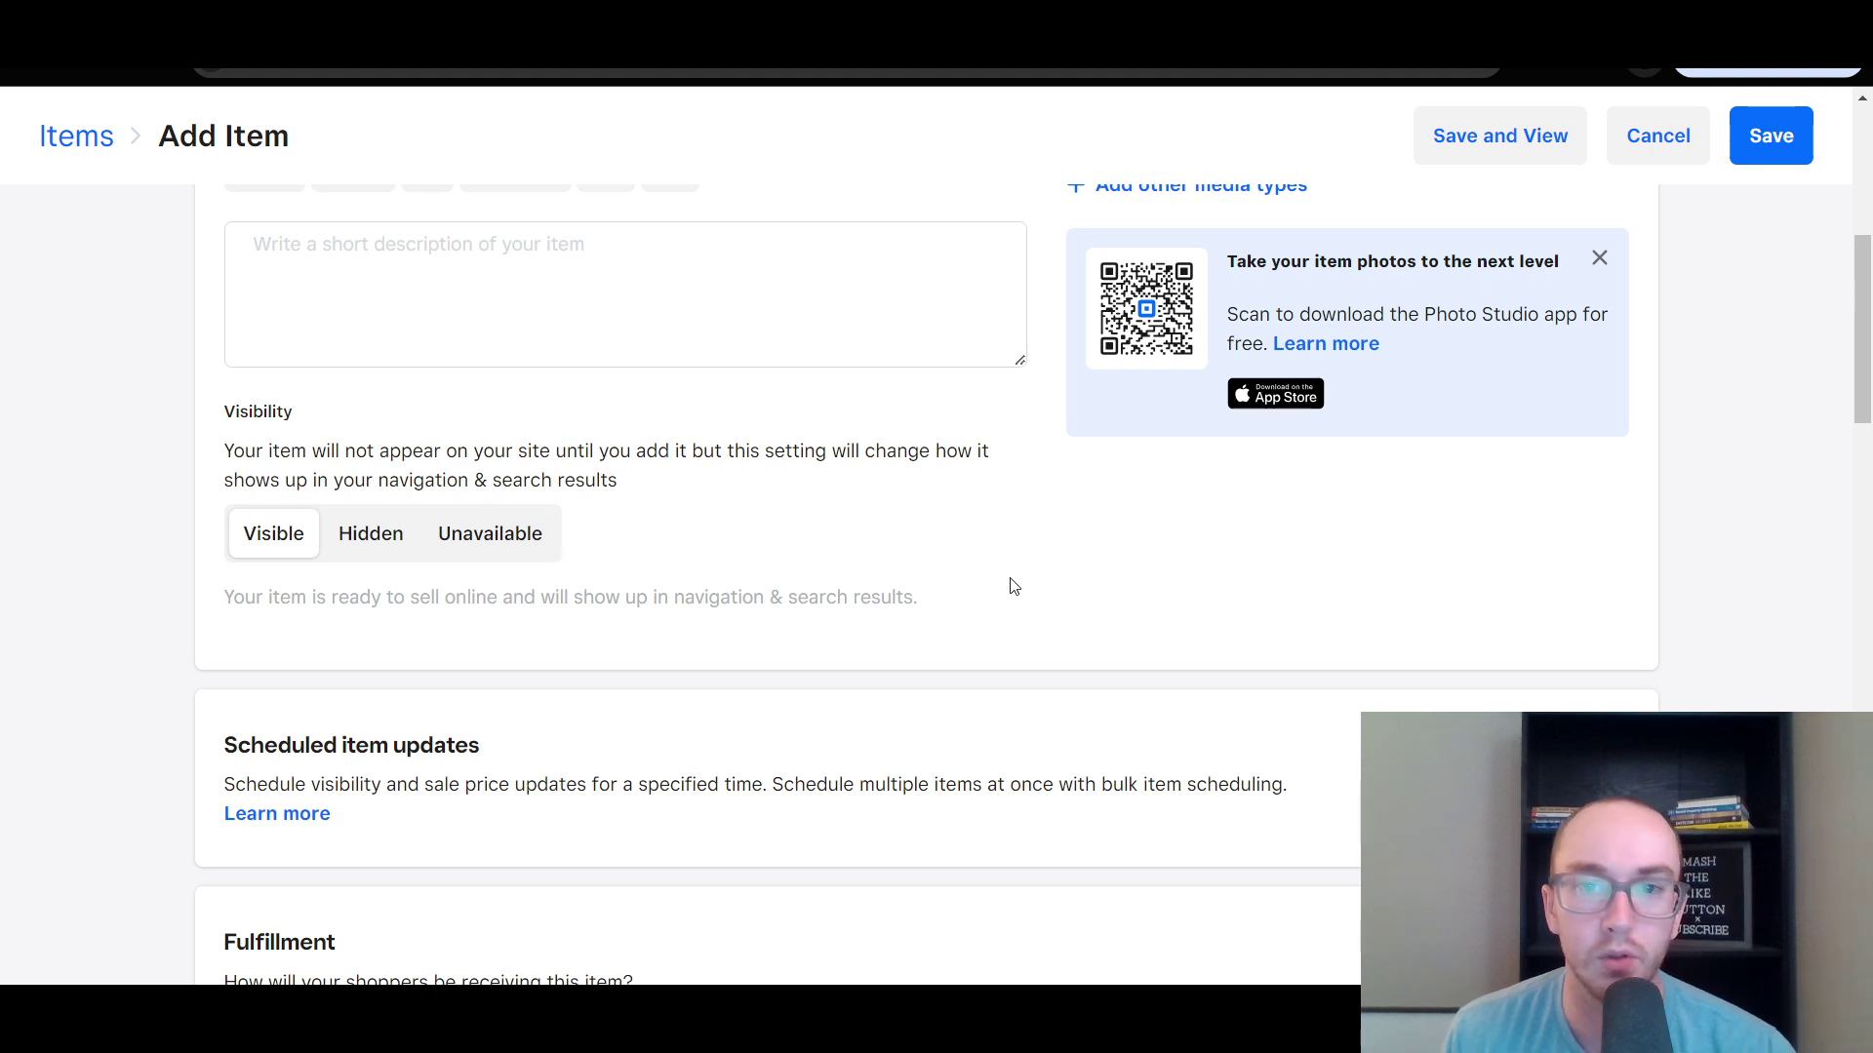
pyautogui.scroll(-4, 1009, 585)
pyautogui.scroll(-6, 1146, 780)
pyautogui.scroll(14, 1162, 755)
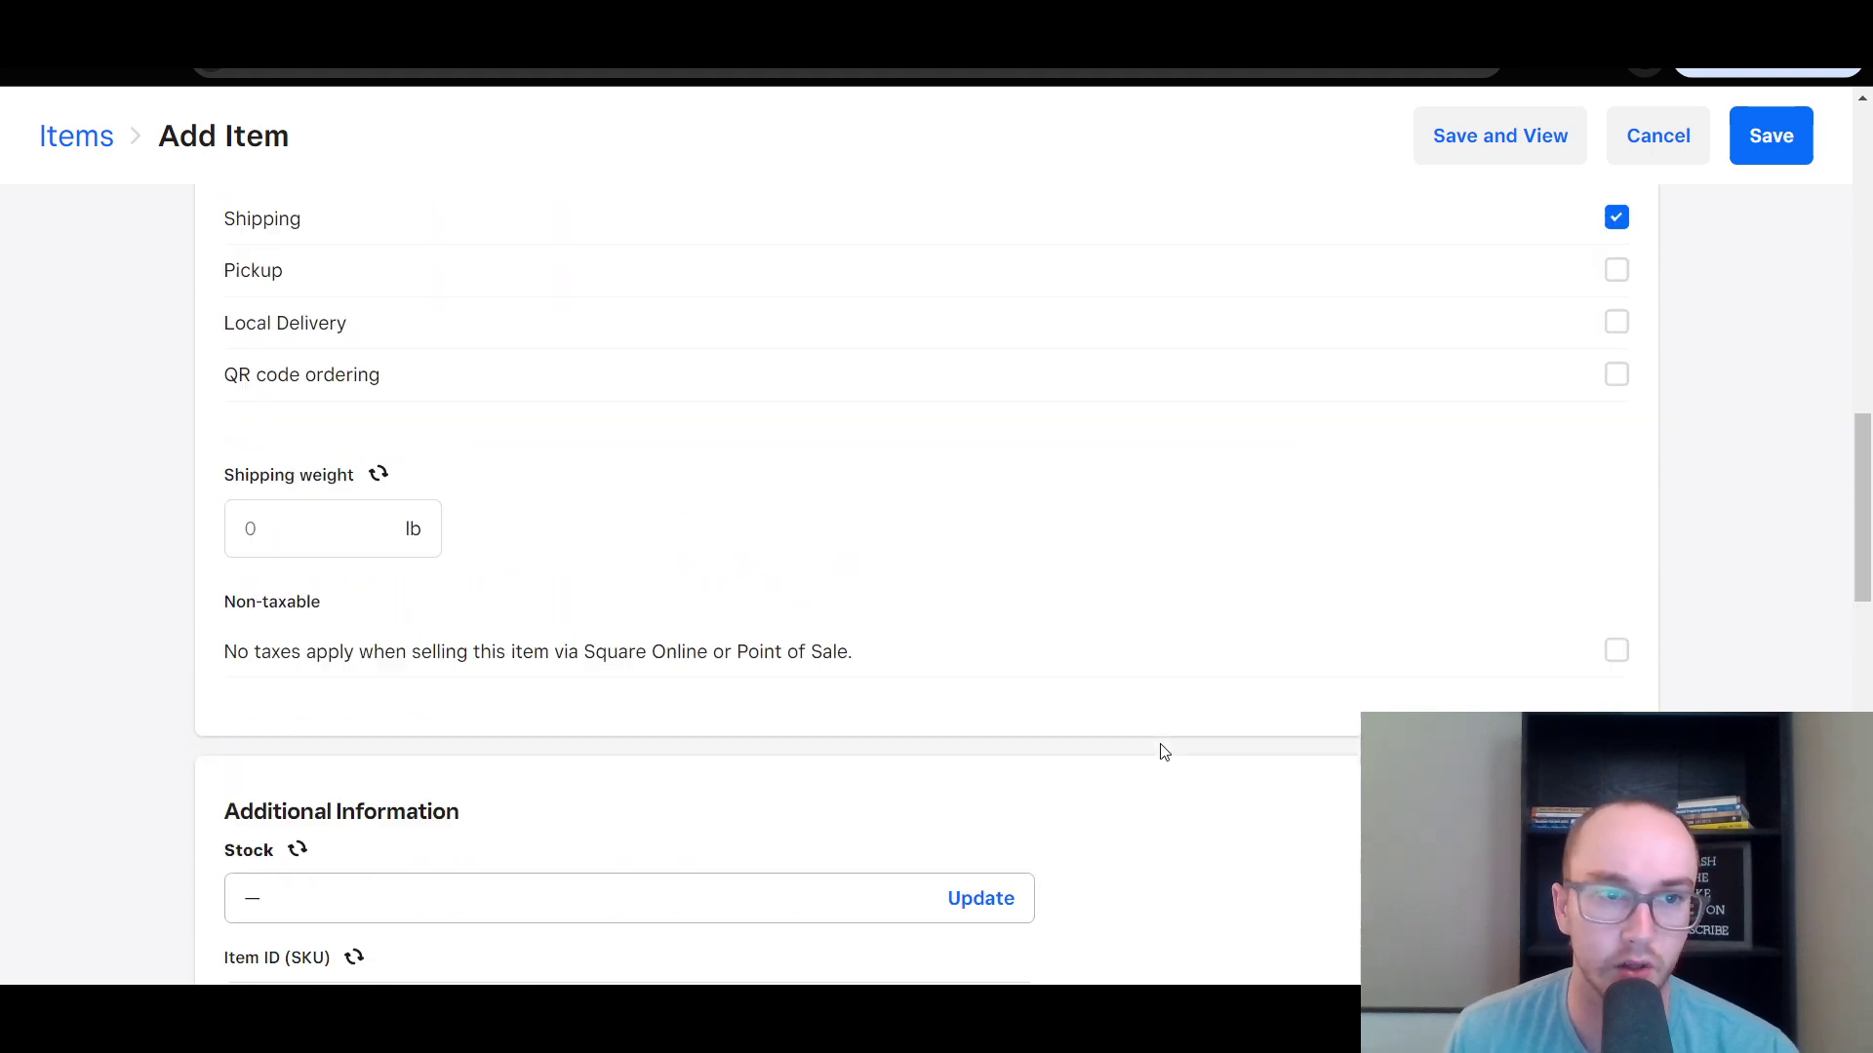
pyautogui.scroll(3, 1151, 576)
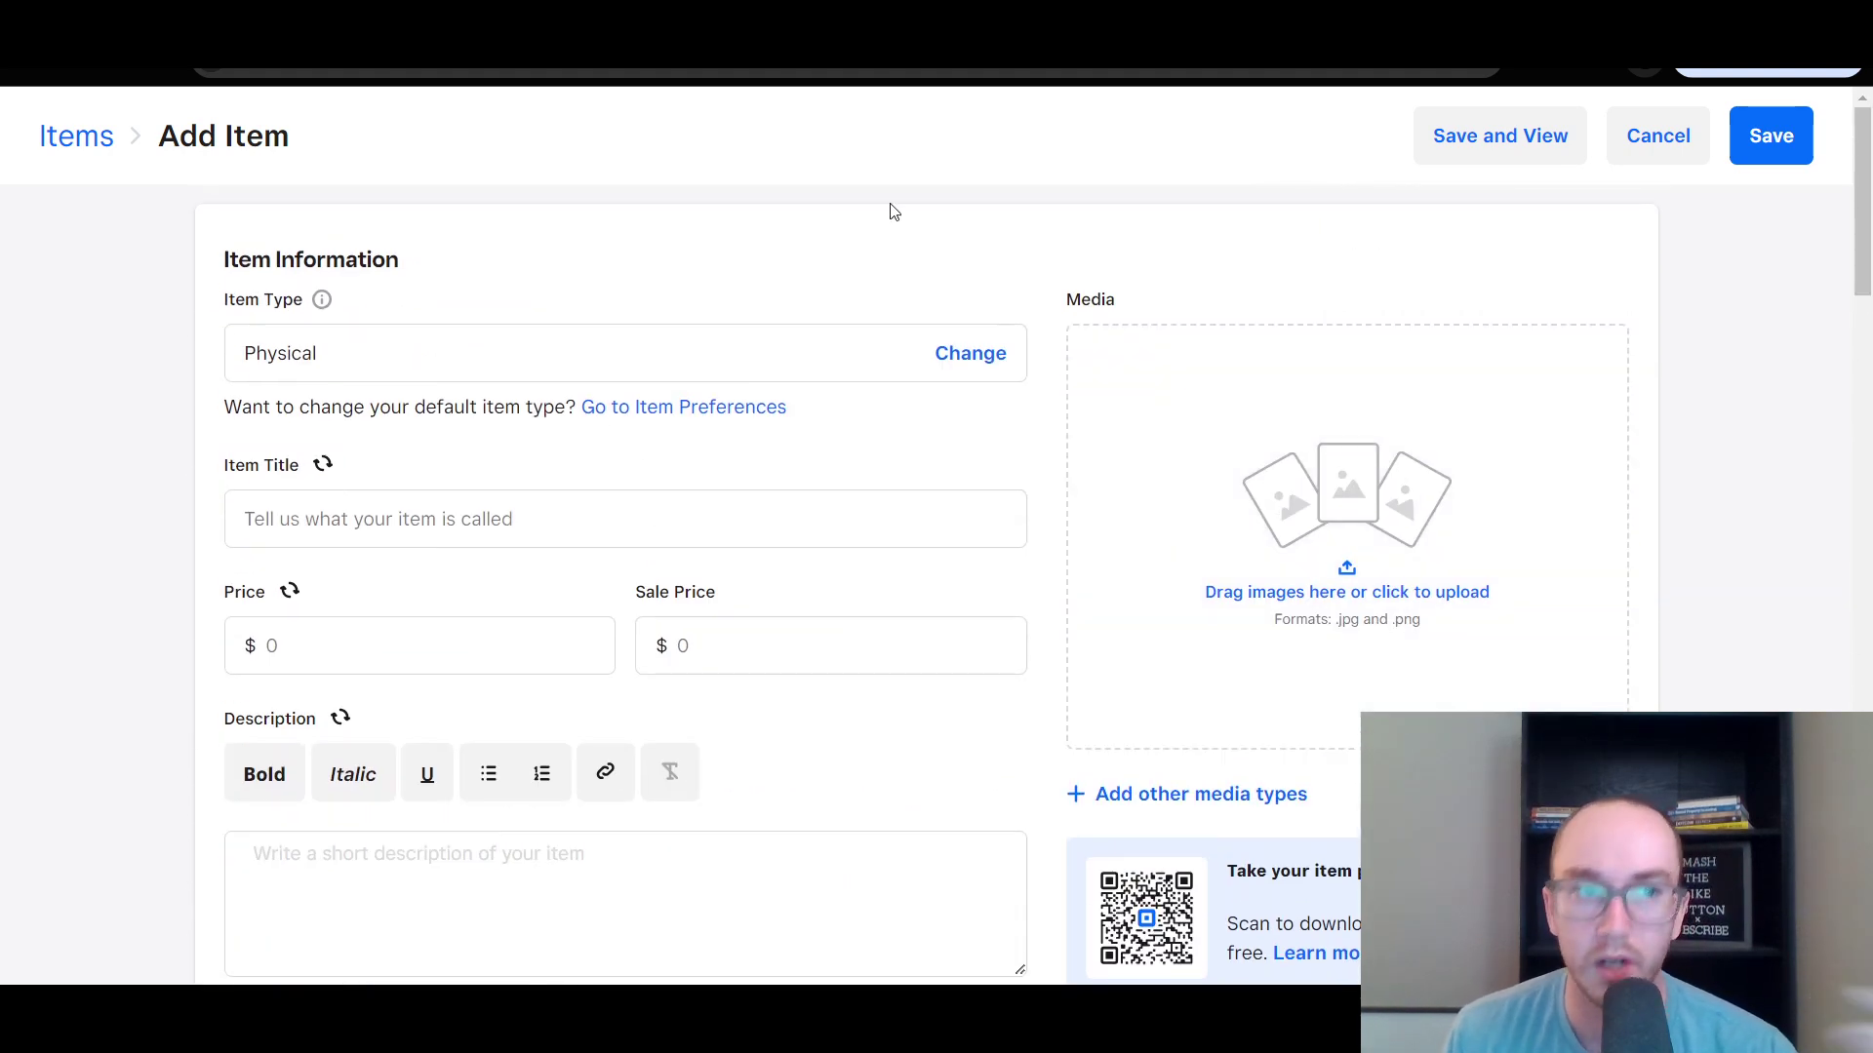
pyautogui.click(1635, 146)
pyautogui.click(988, 393)
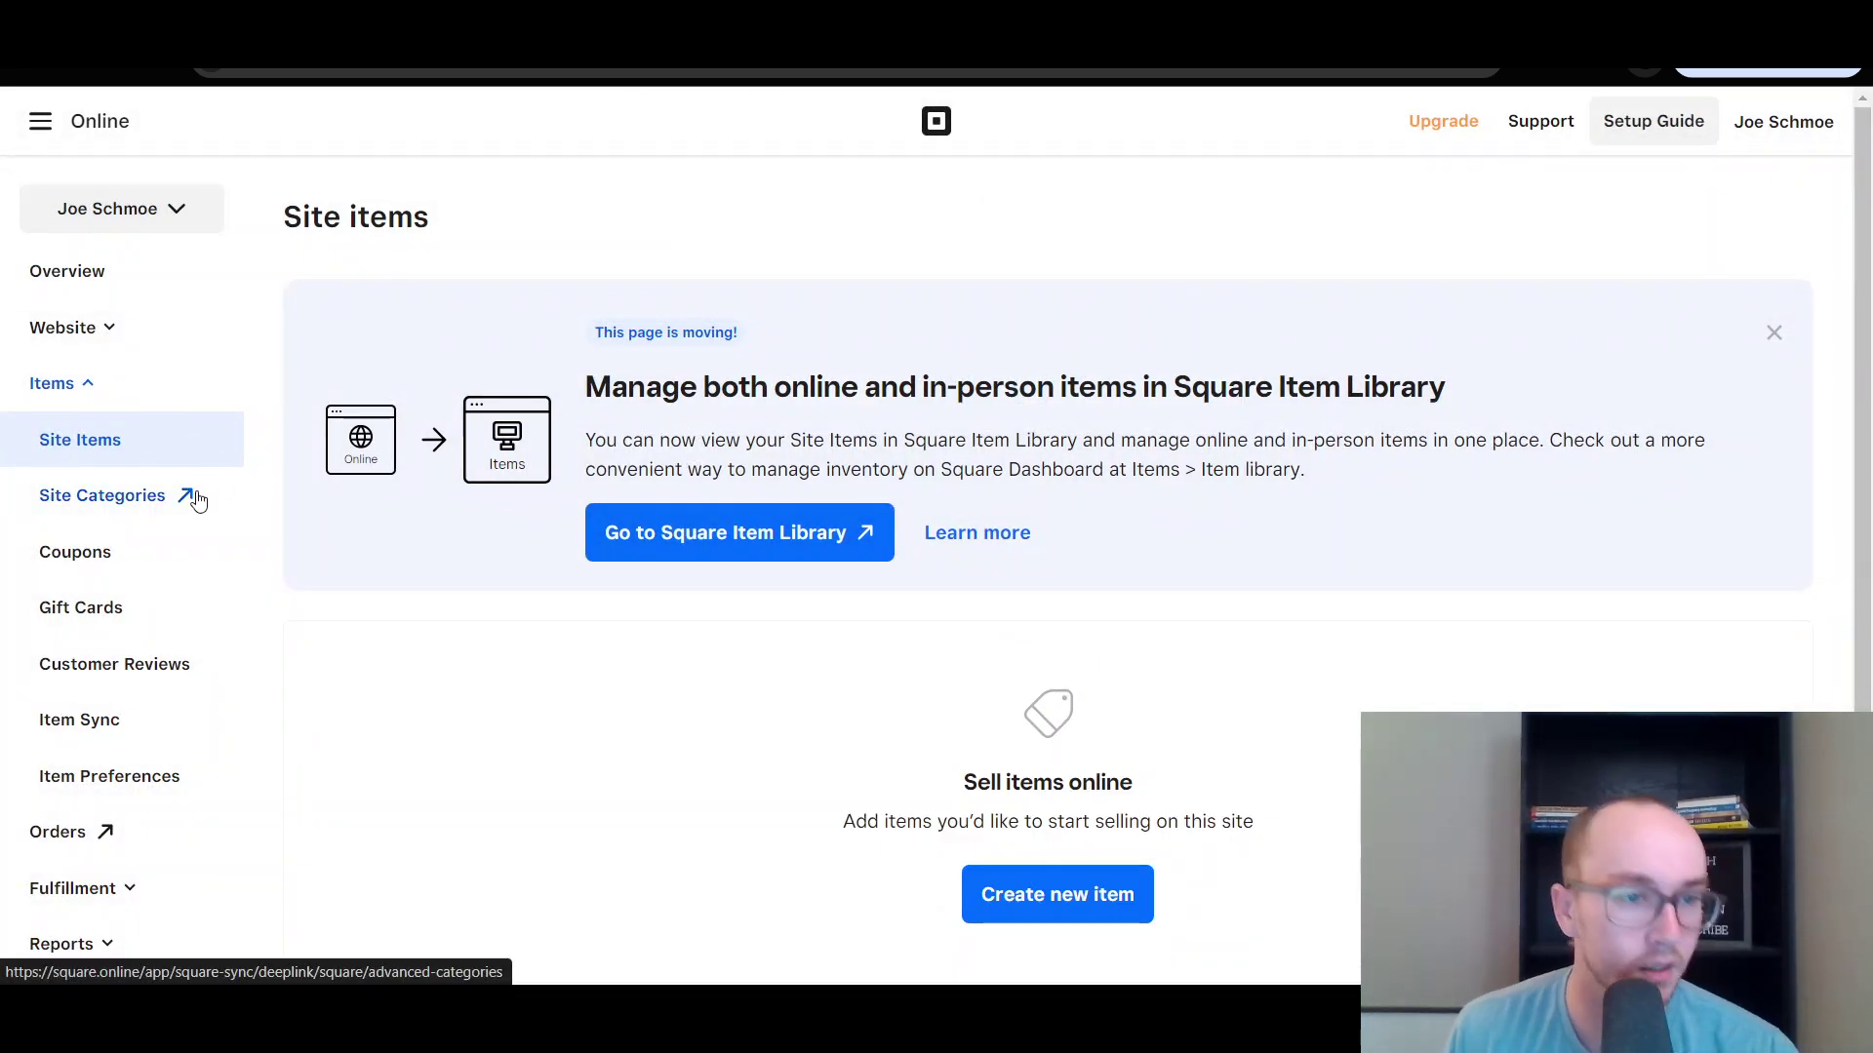
# Look through the Coupons, Gift Cards, Customer Reviews and Item Sync pages, including the sync and item visibility settings.
pyautogui.click(78, 552)
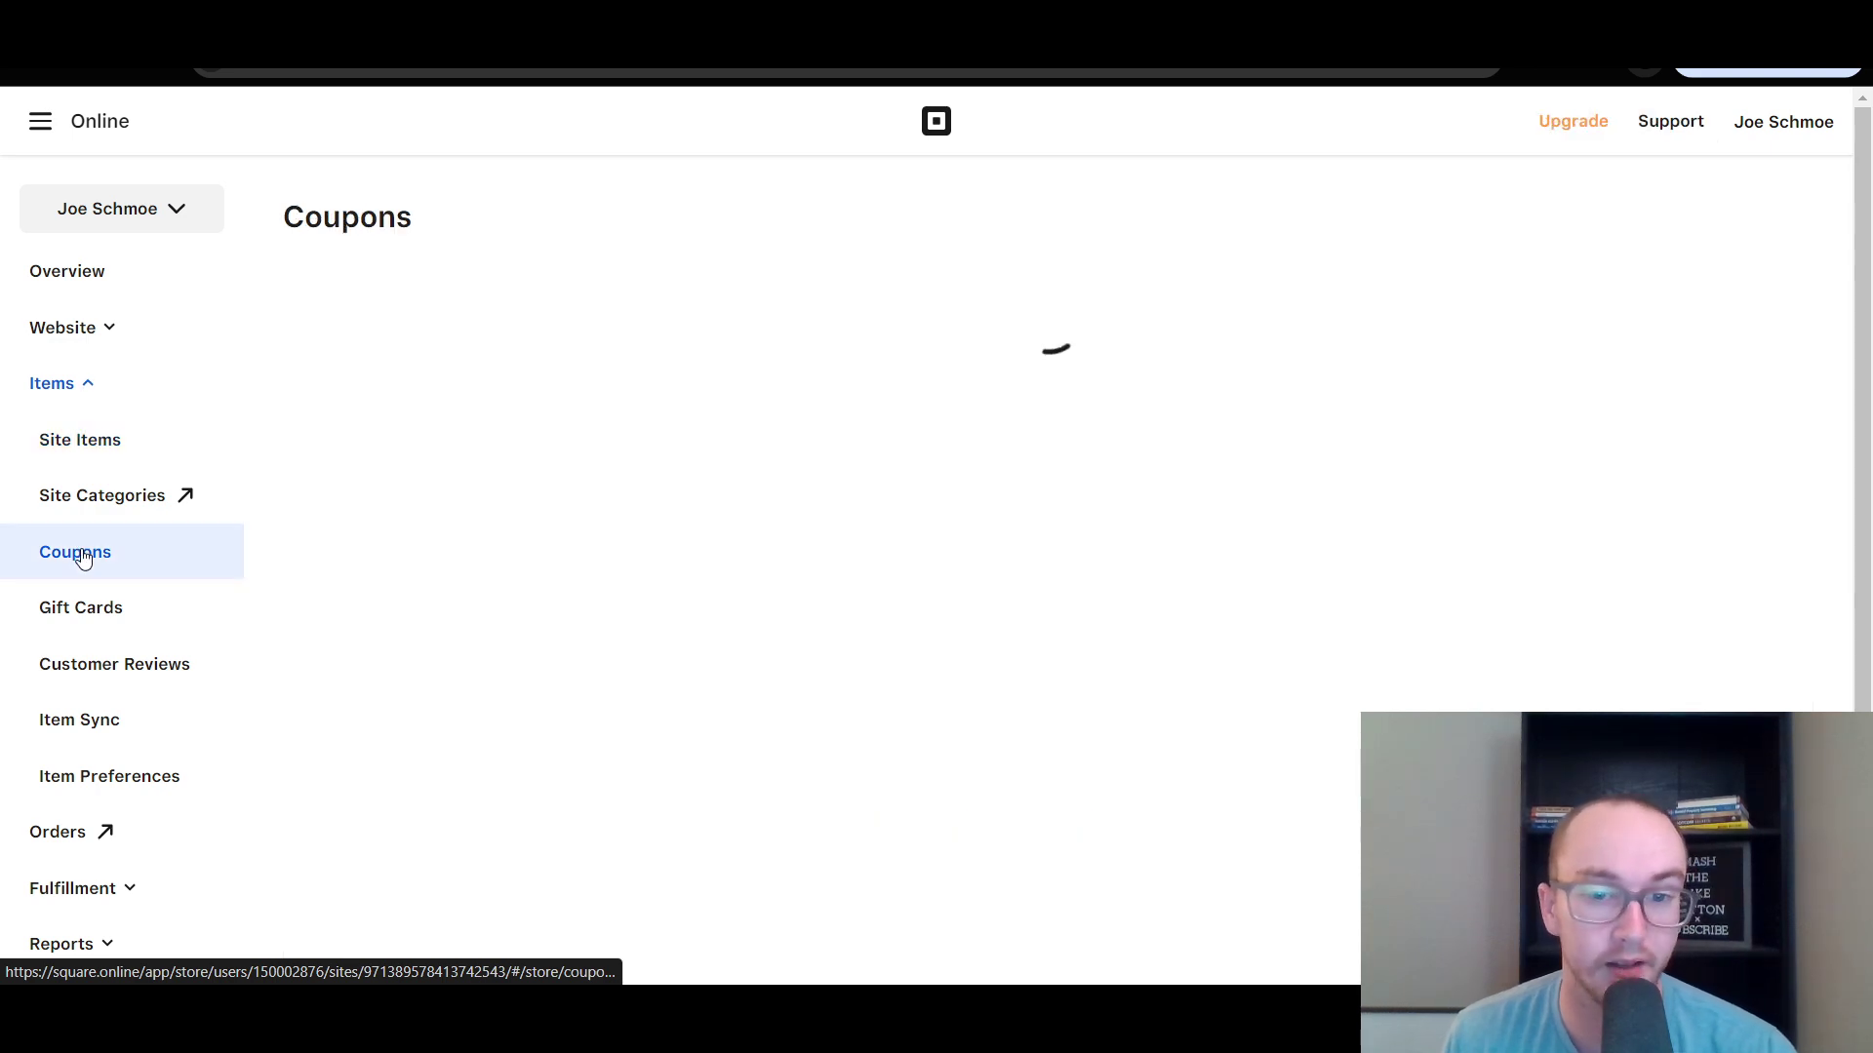
pyautogui.click(116, 609)
pyautogui.click(178, 669)
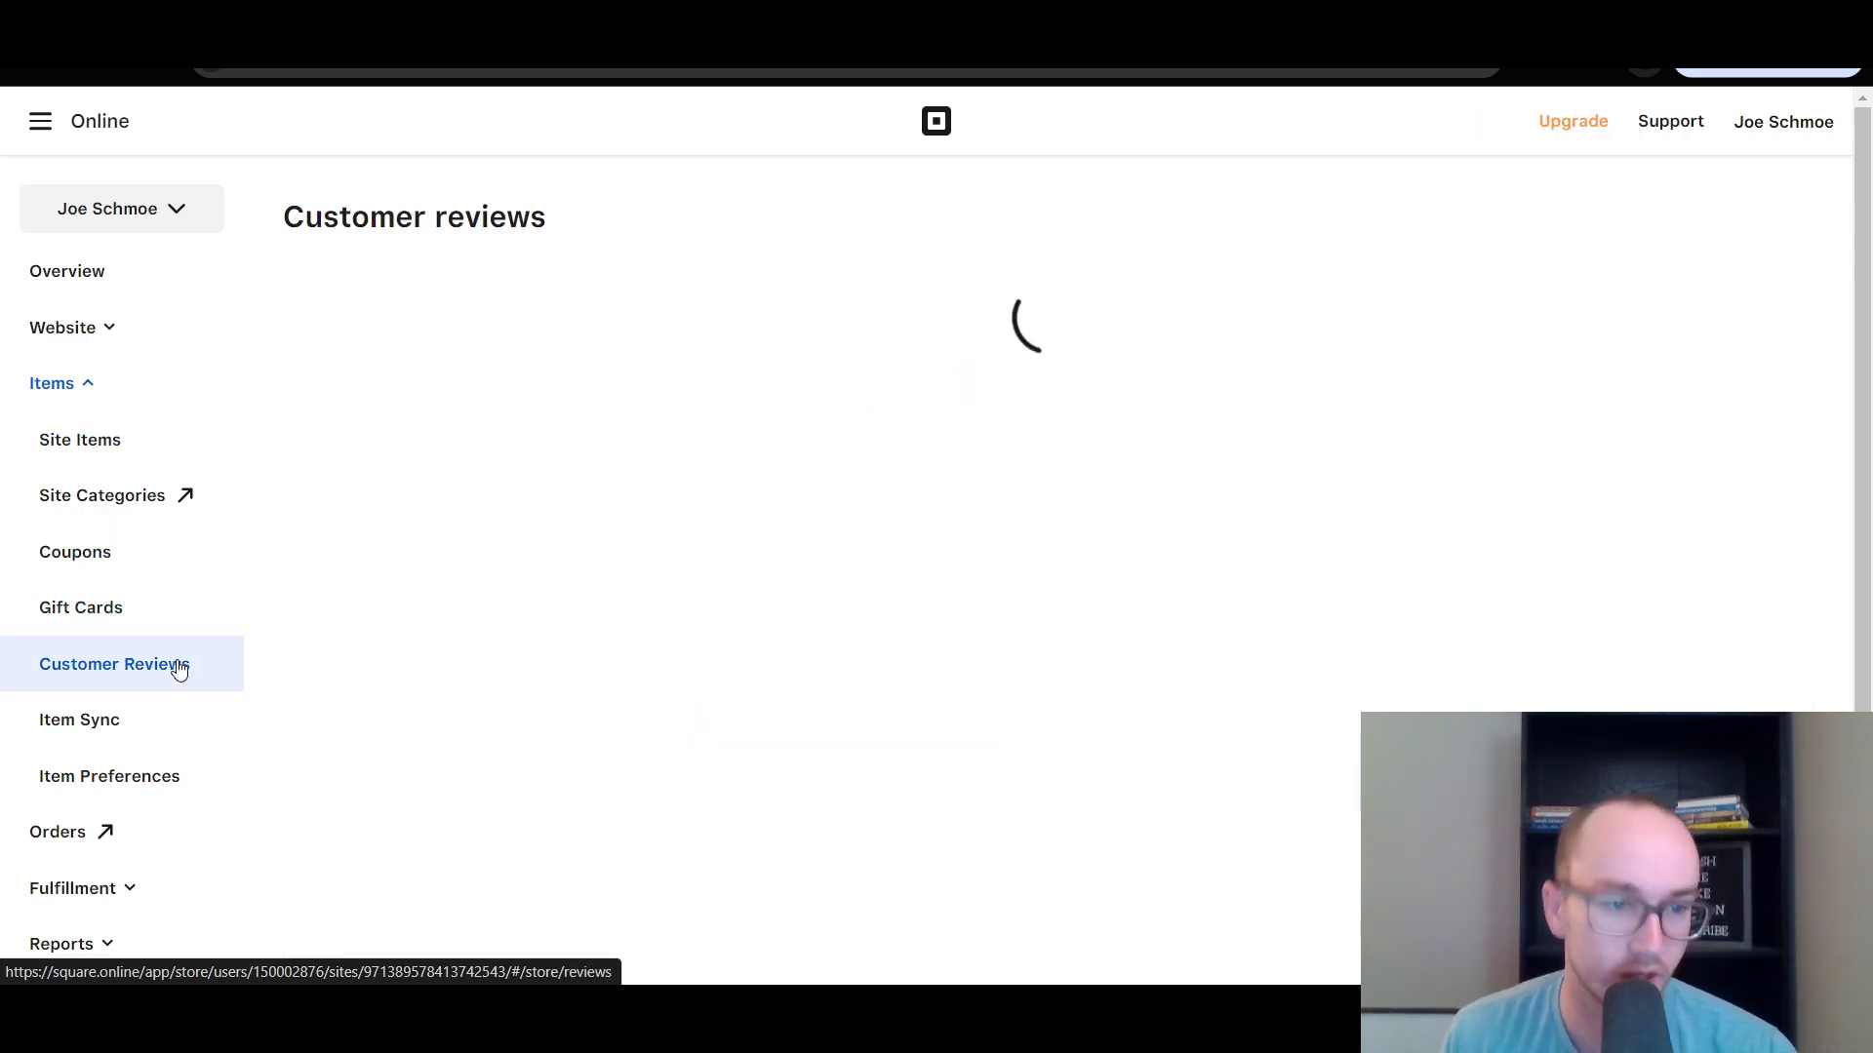
pyautogui.scroll(-1, 177, 678)
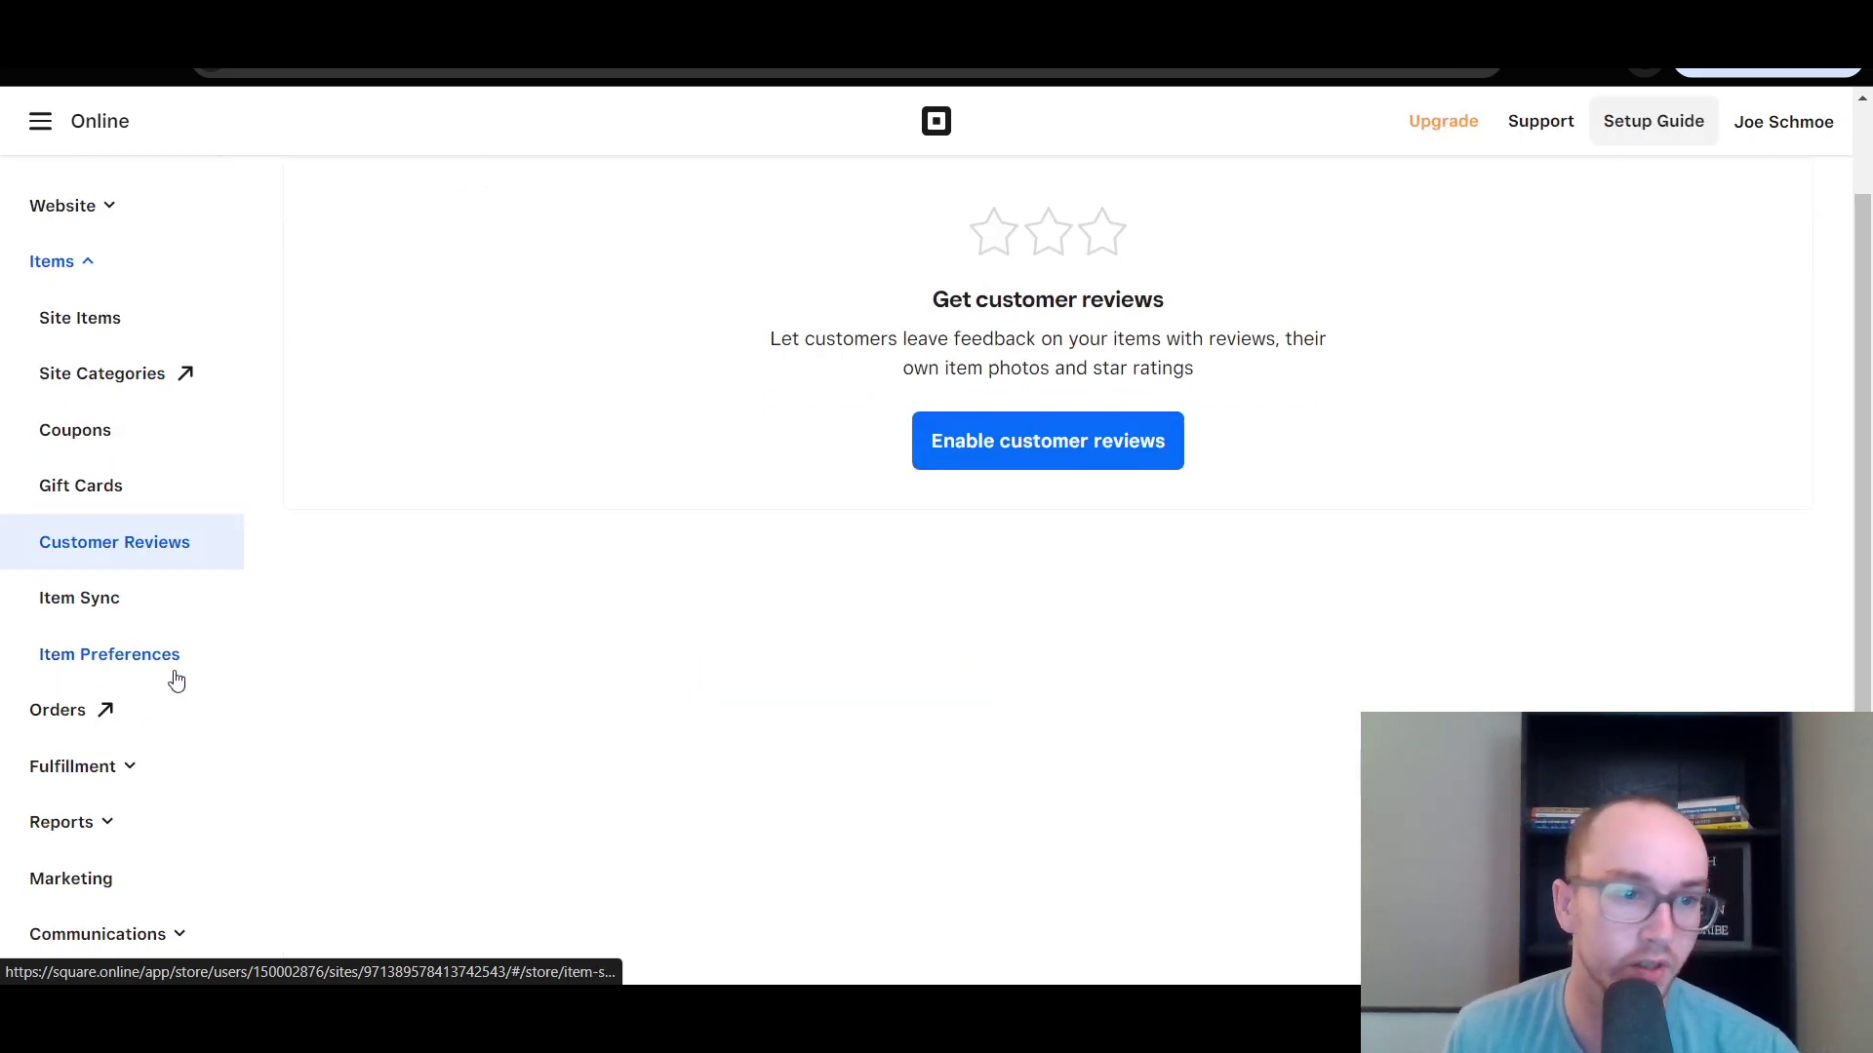
pyautogui.click(138, 610)
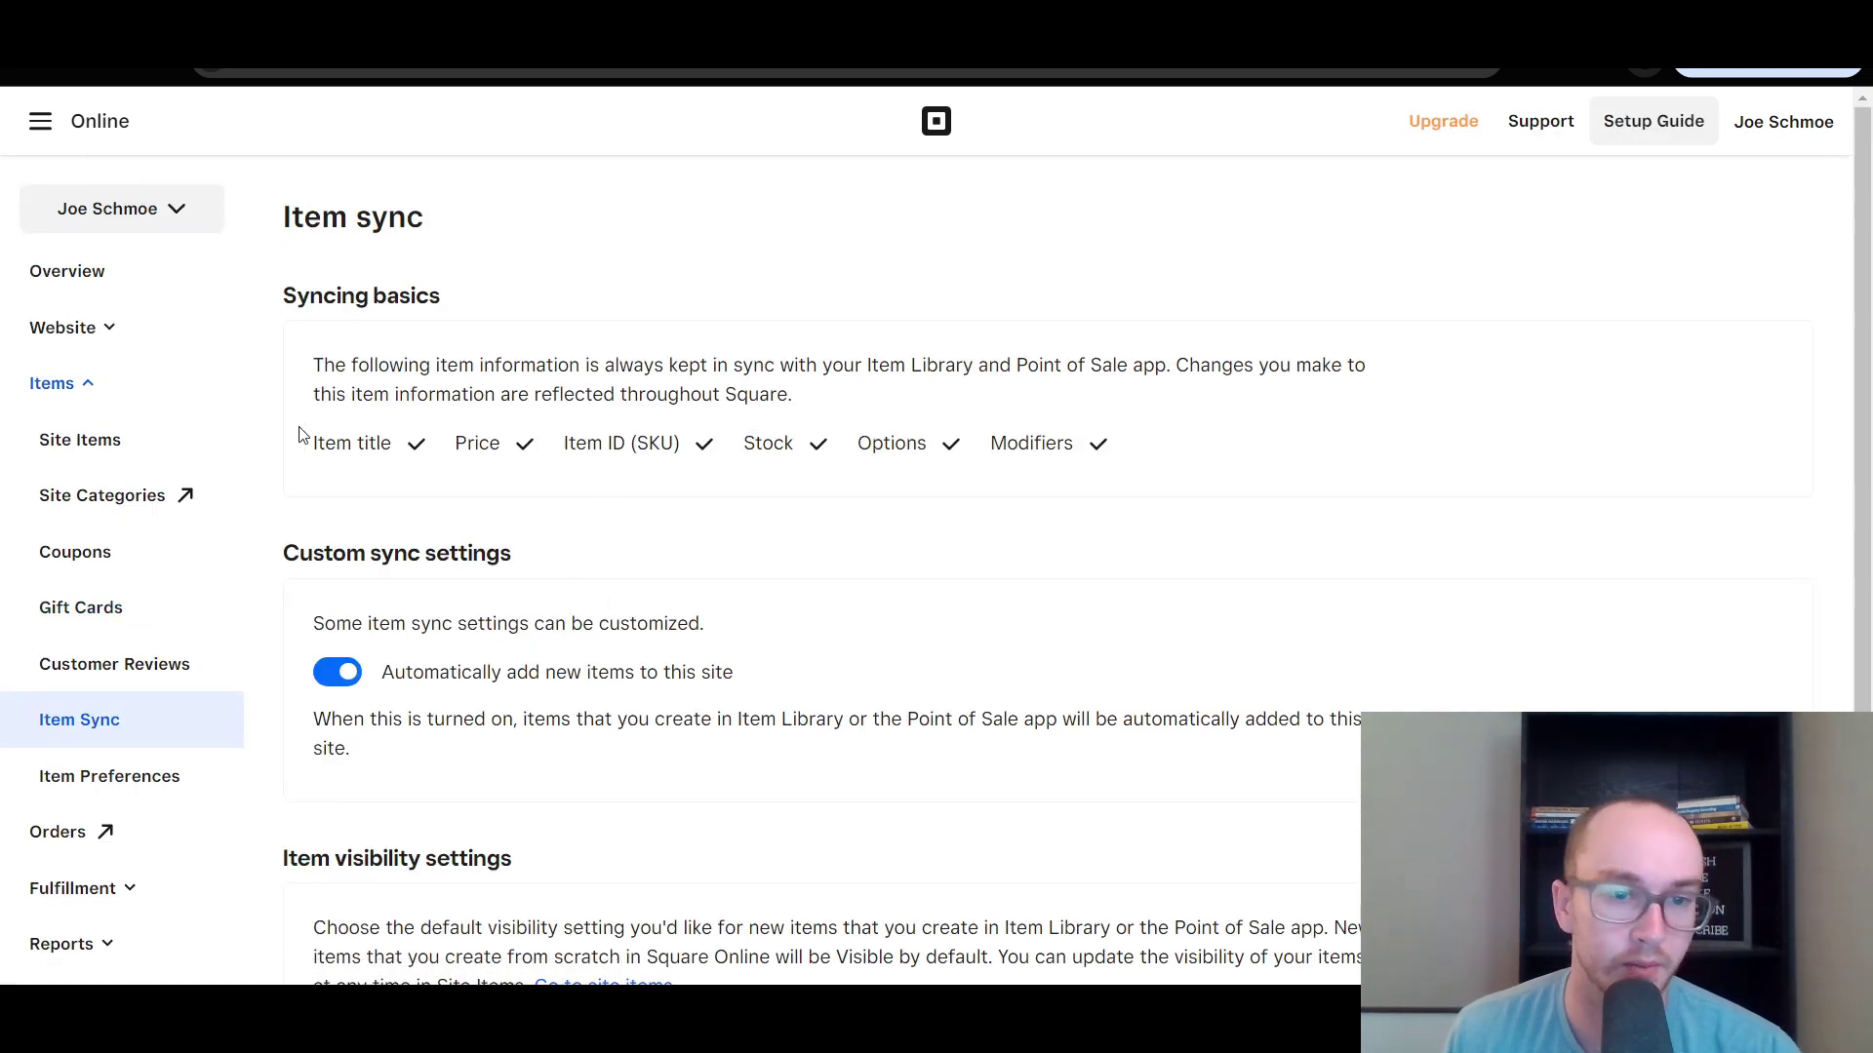
pyautogui.scroll(-1, 530, 354)
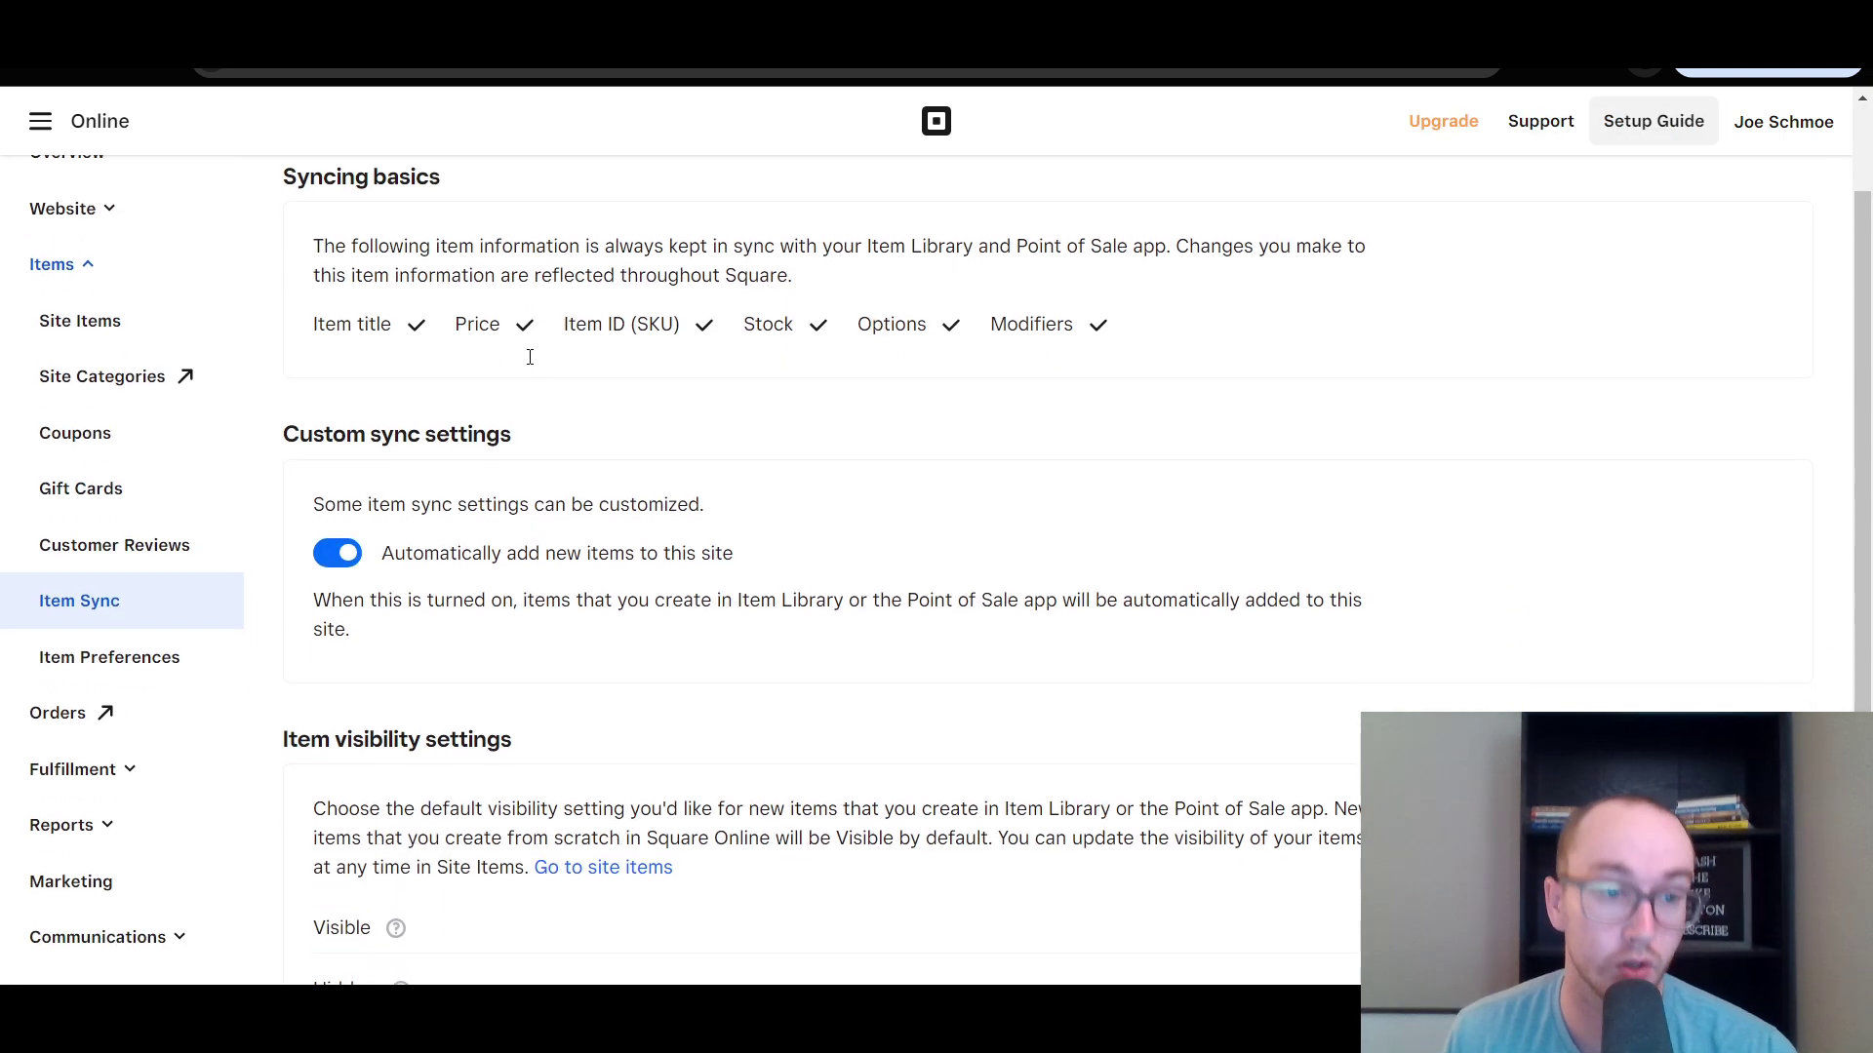
pyautogui.scroll(-2, 732, 567)
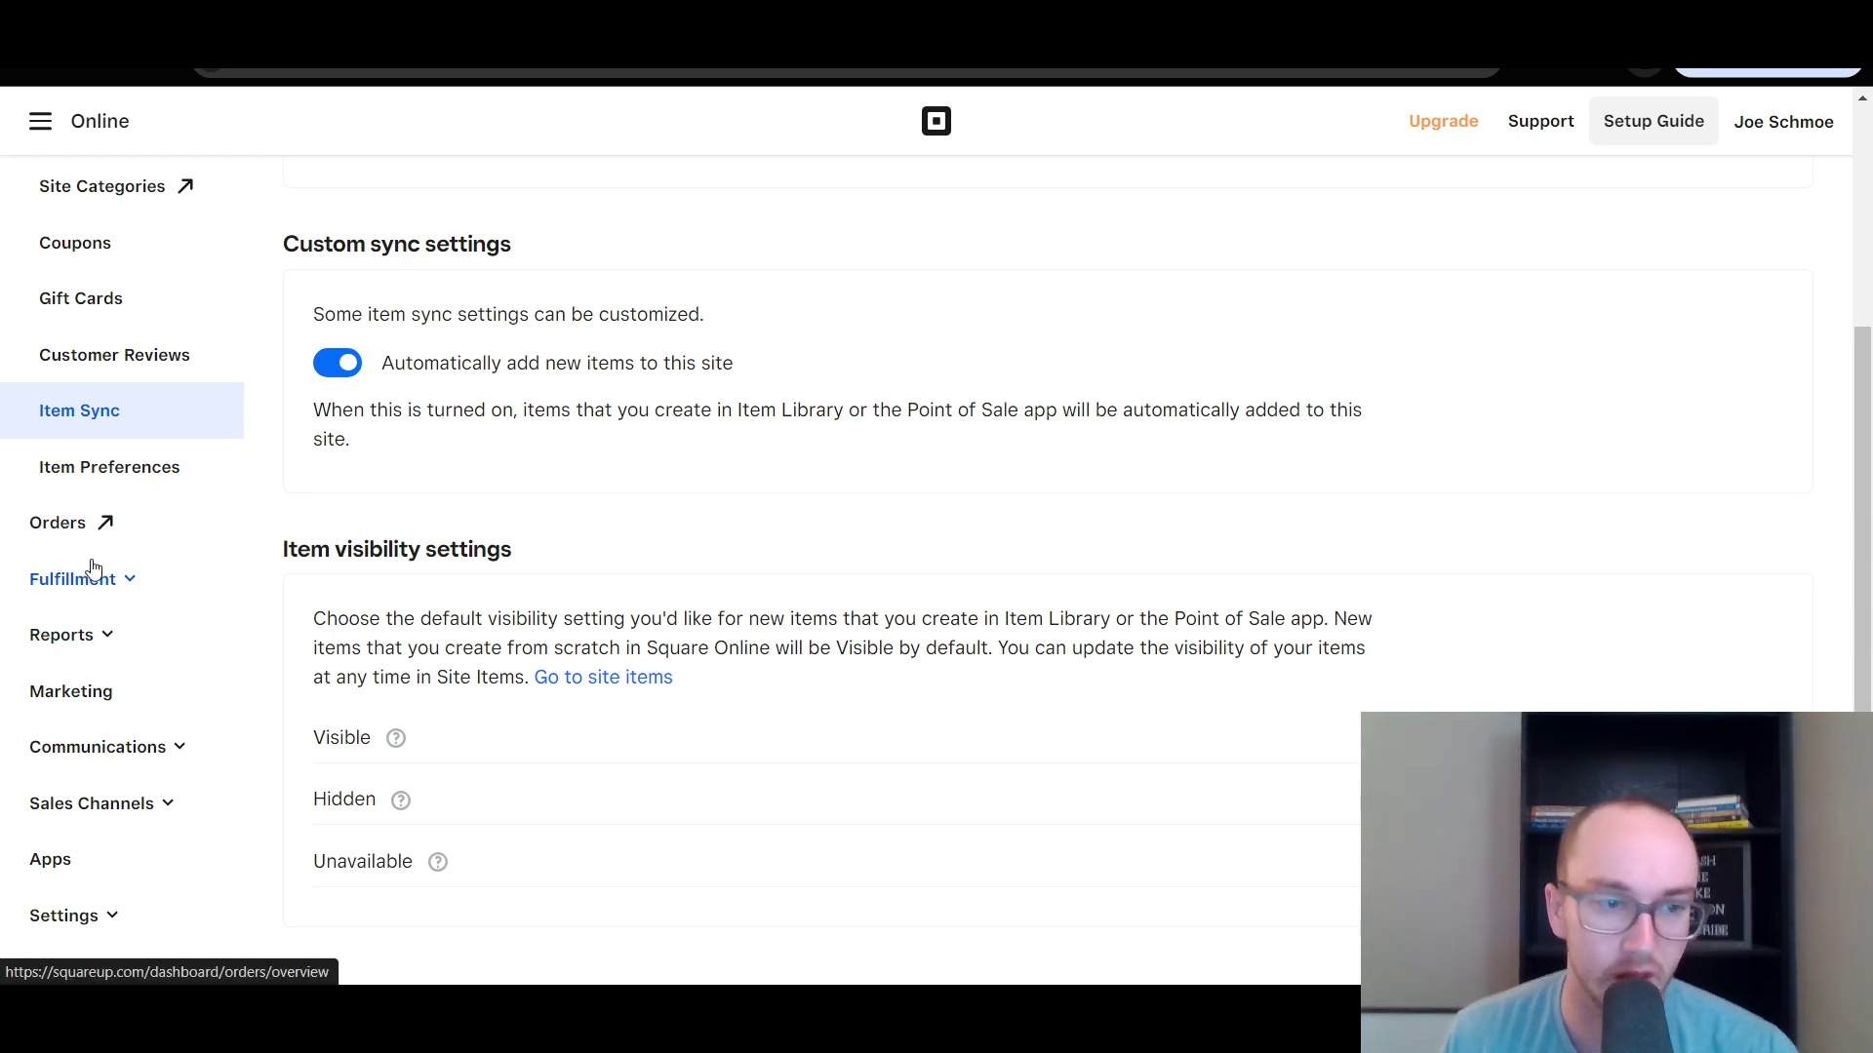
# Examine the options available under Fulfillment and Reports, and collapse both lists again.
pyautogui.click(124, 581)
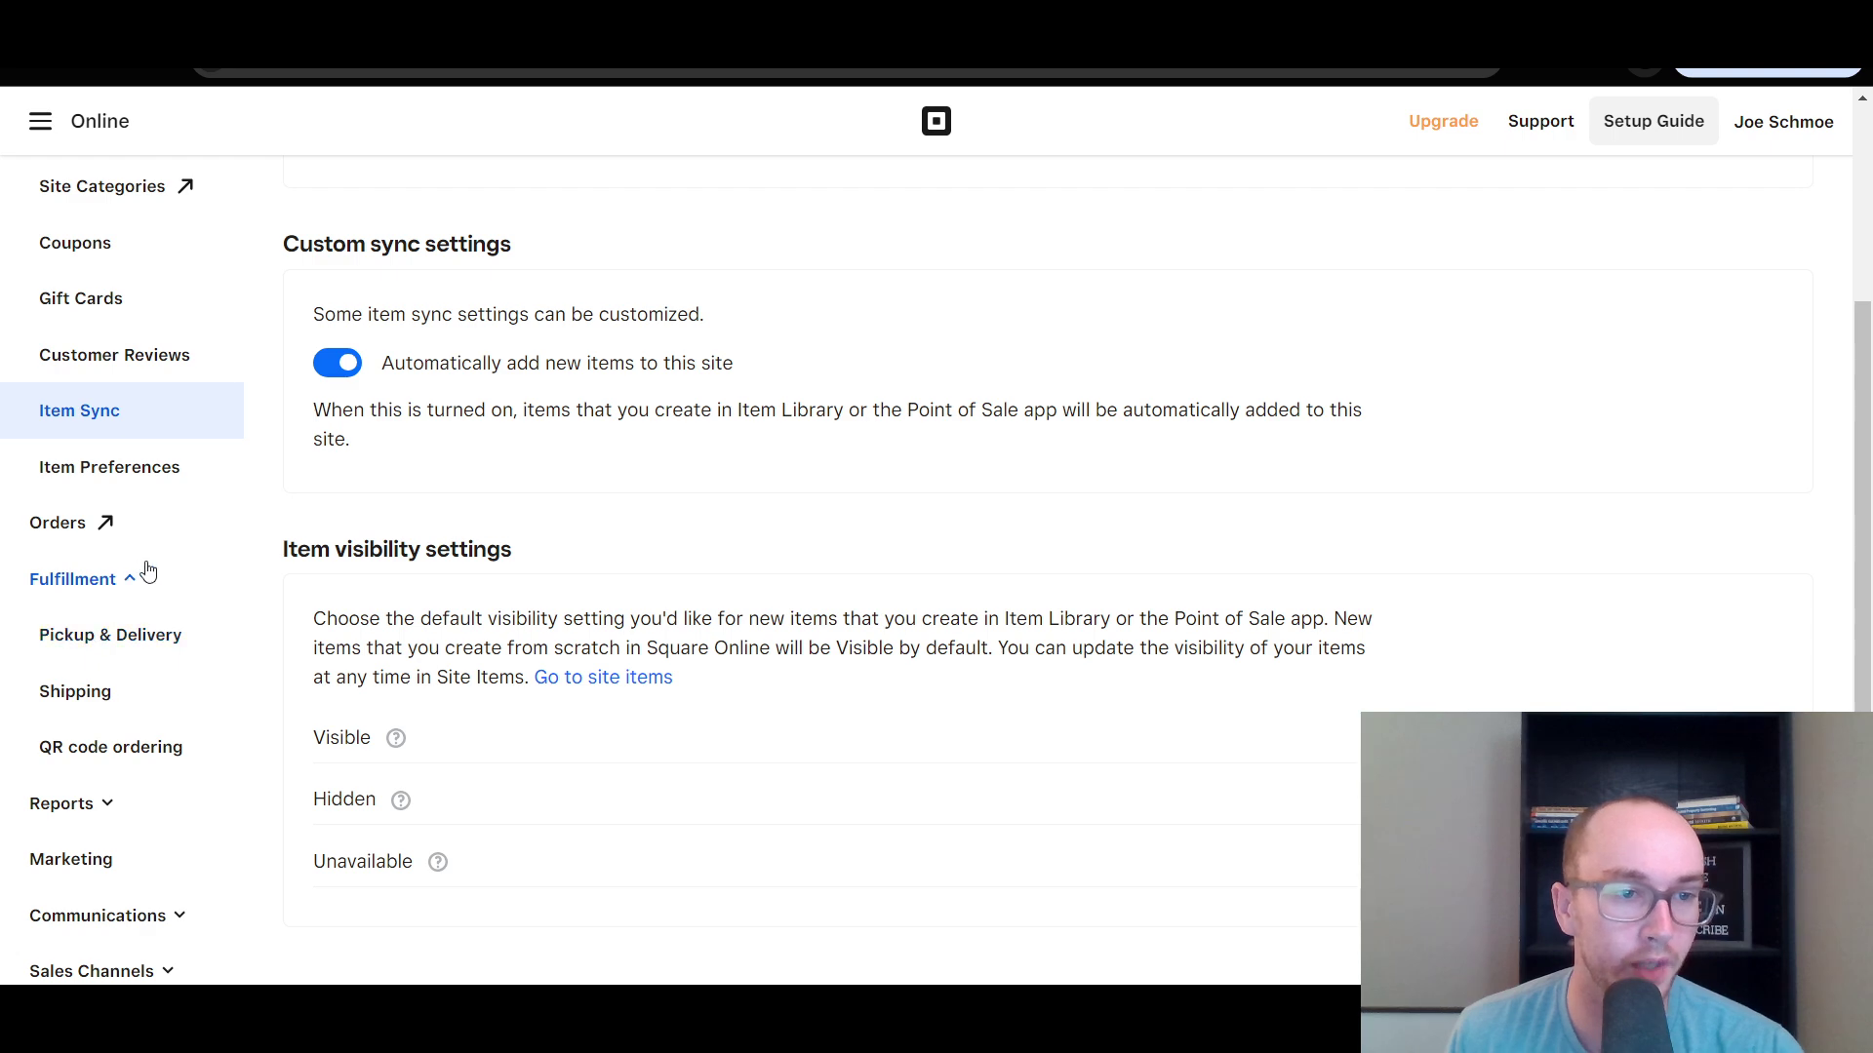
pyautogui.click(143, 572)
pyautogui.click(135, 647)
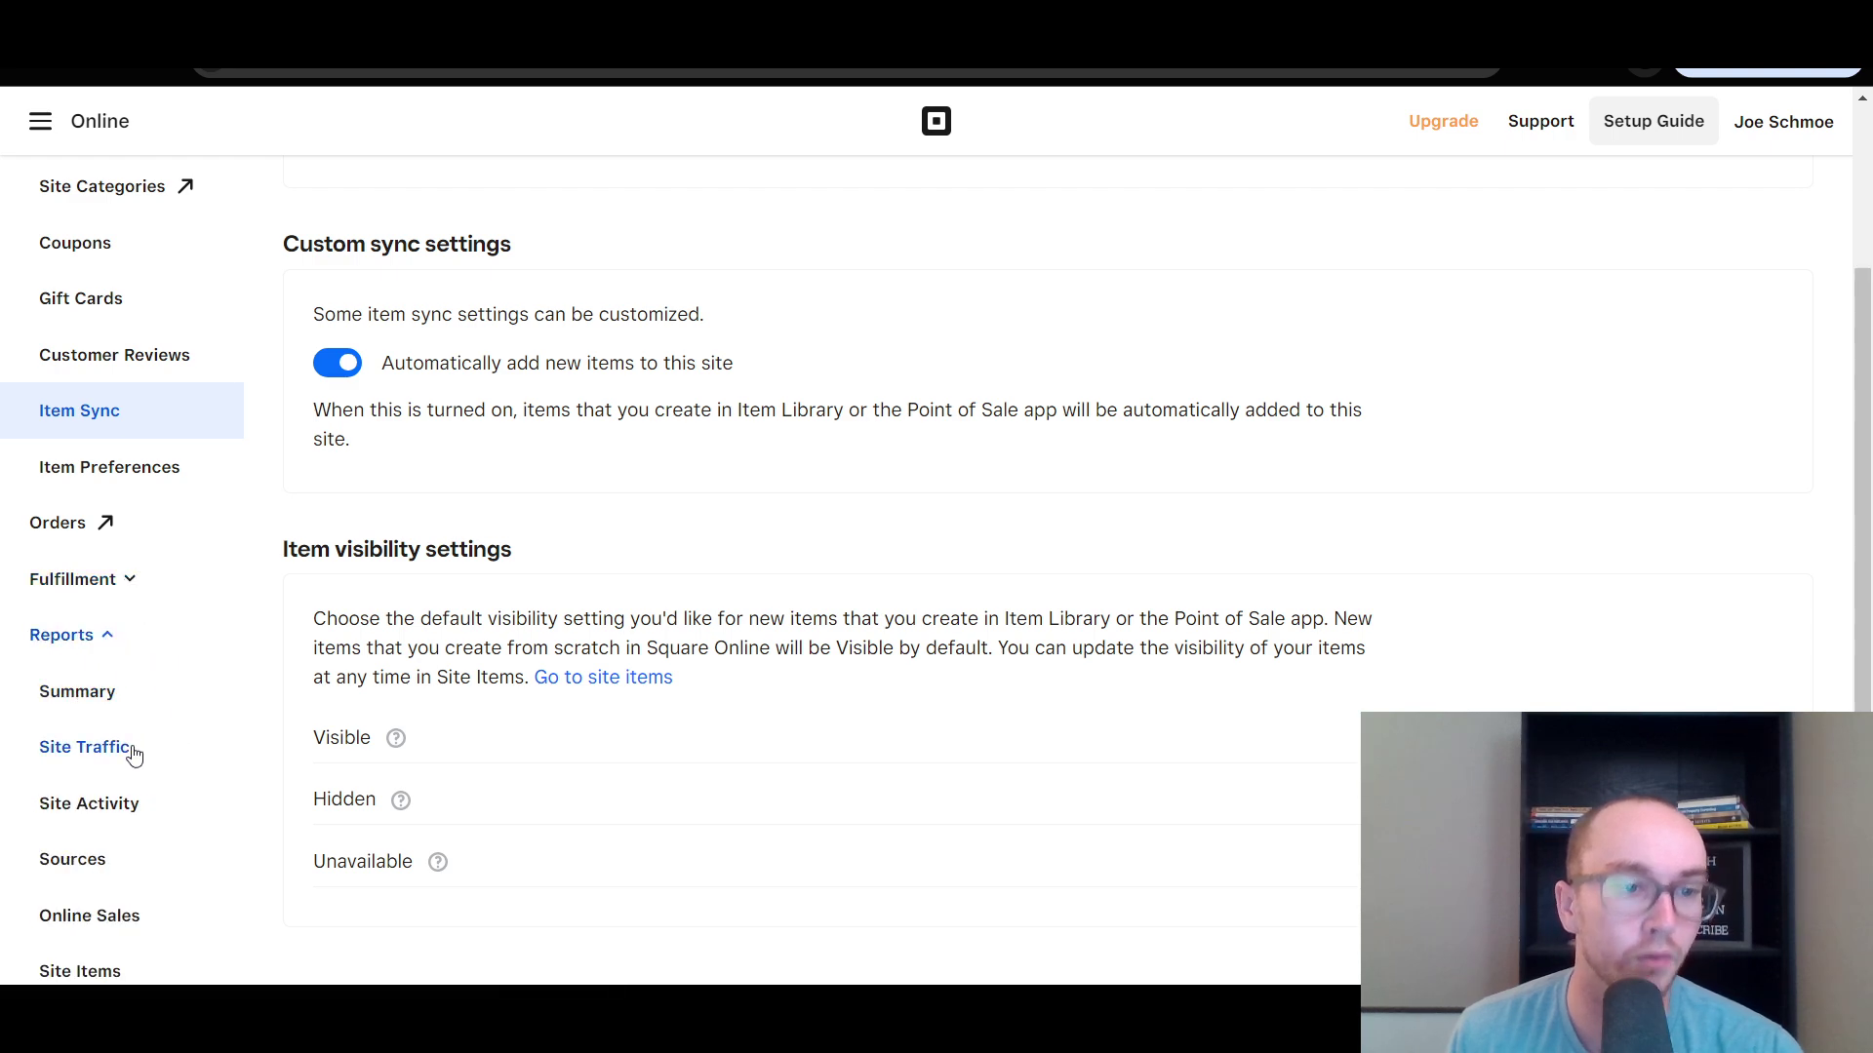
pyautogui.scroll(-1, 98, 790)
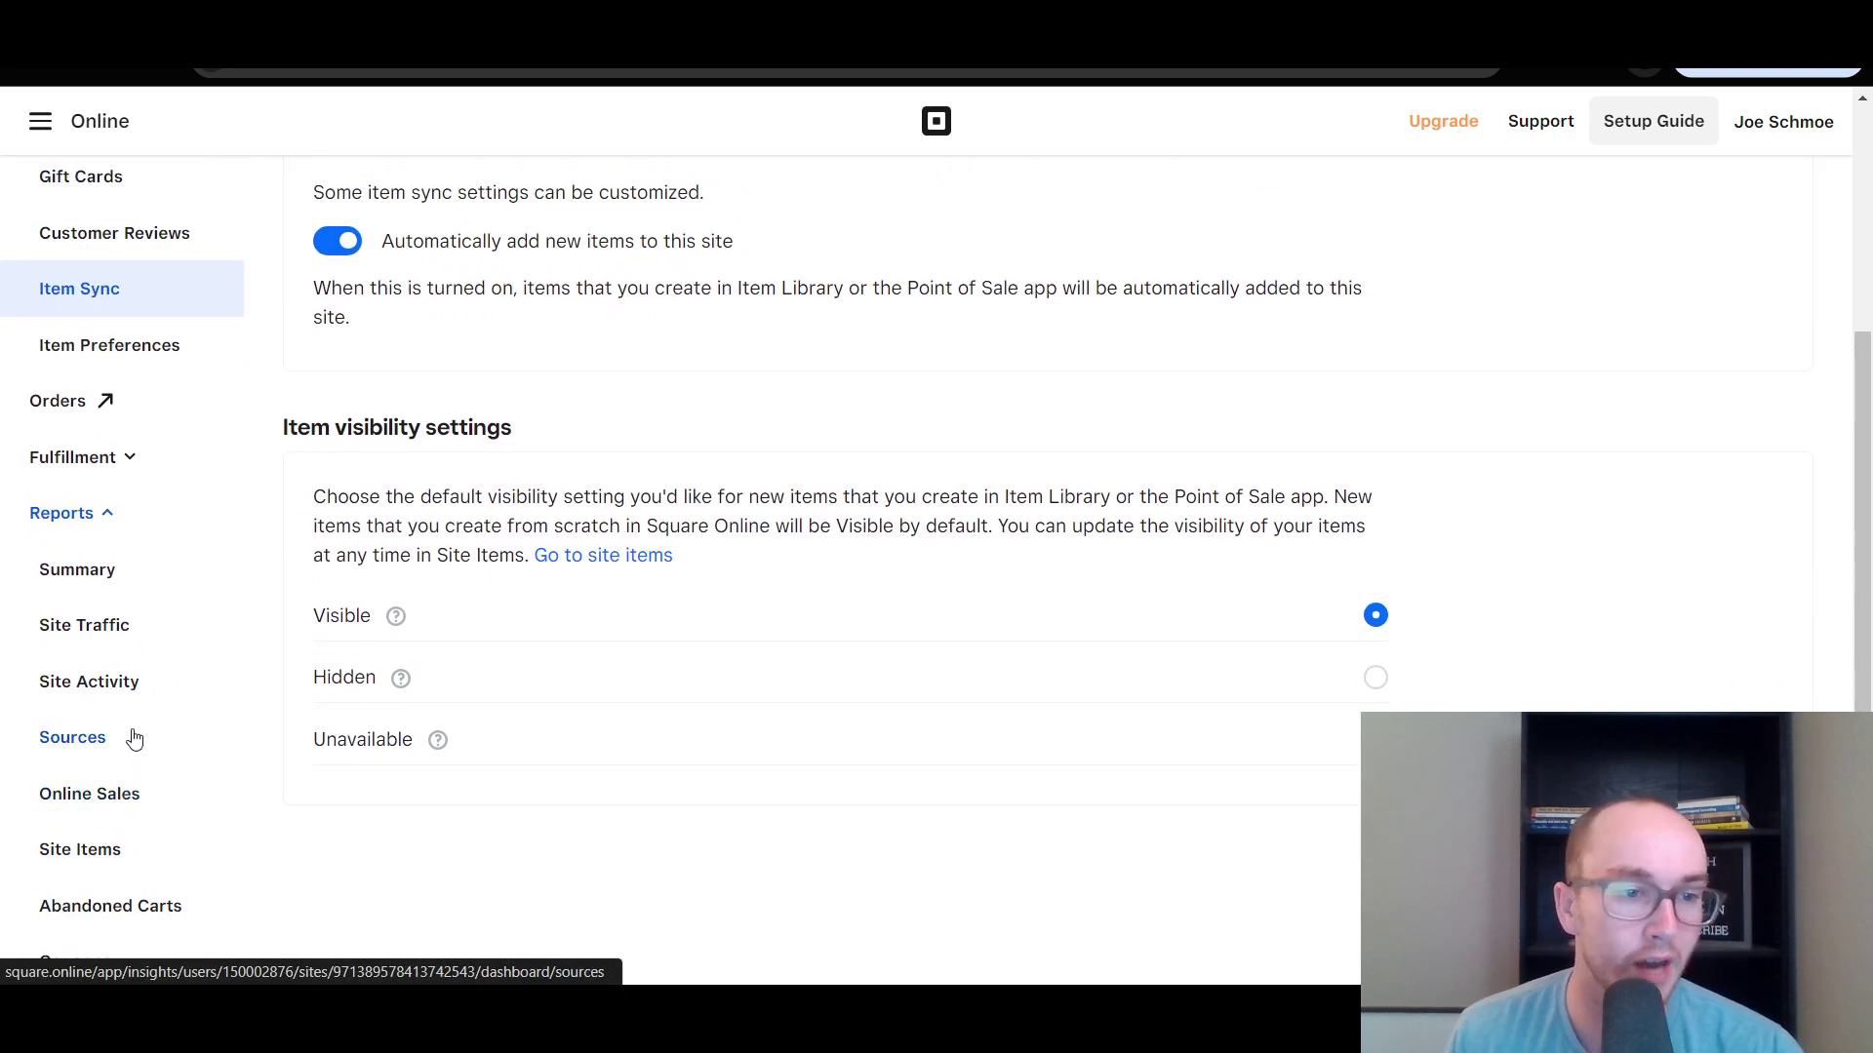
pyautogui.click(107, 525)
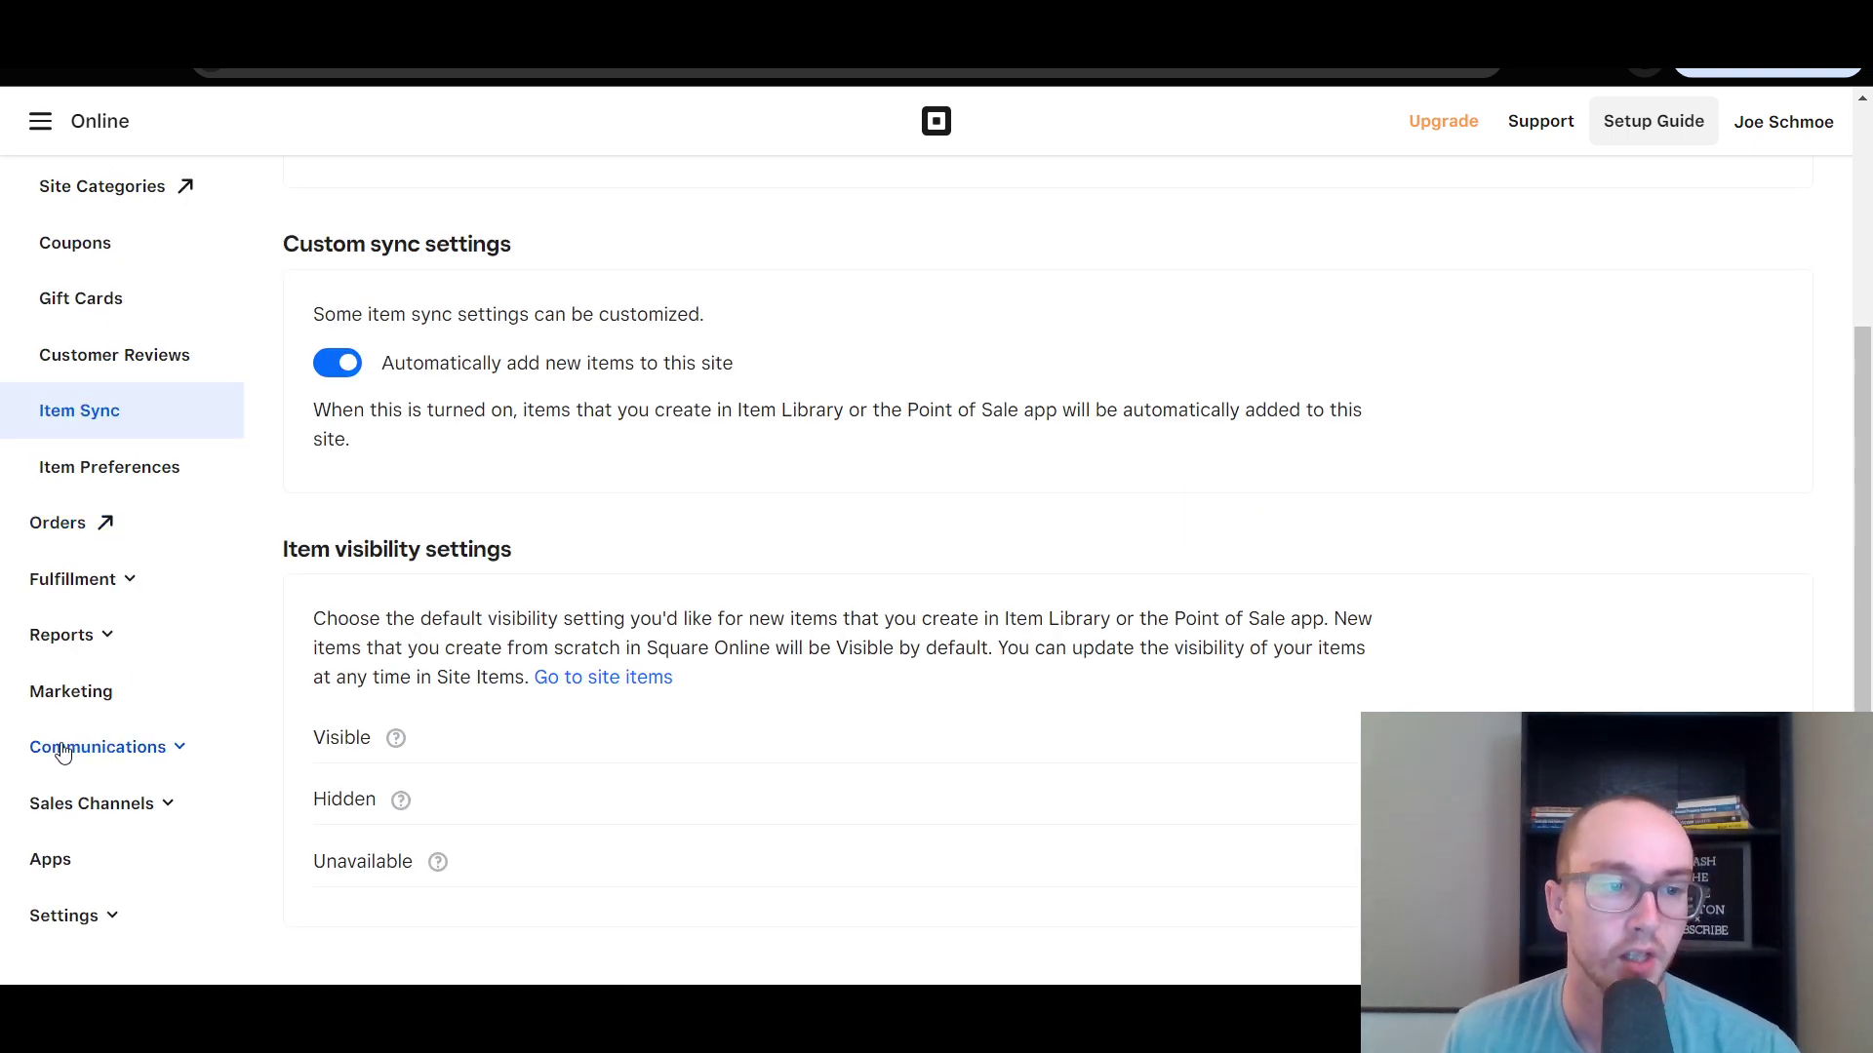
pyautogui.scroll(4, 90, 876)
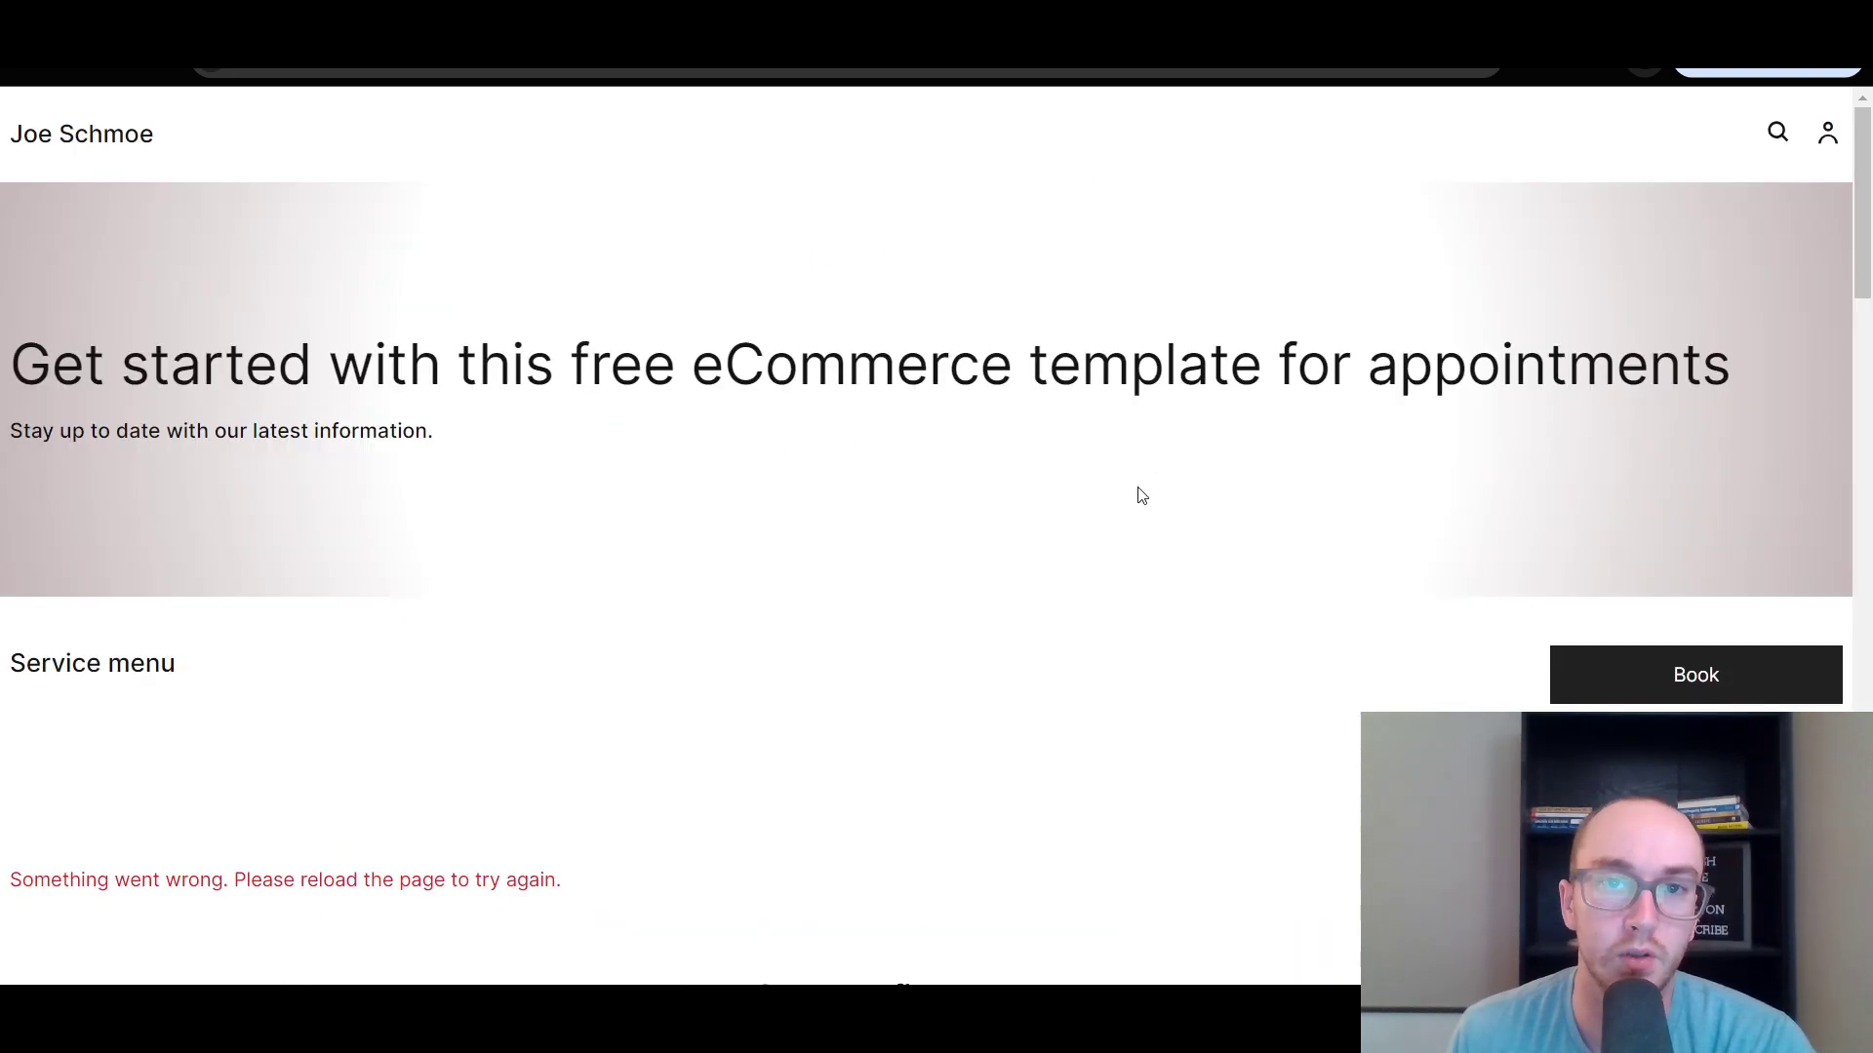
# Reload the published site and look through its home page from the header banner down to the footer.
pyautogui.scroll(-4, 912, 439)
pyautogui.scroll(4, 686, 384)
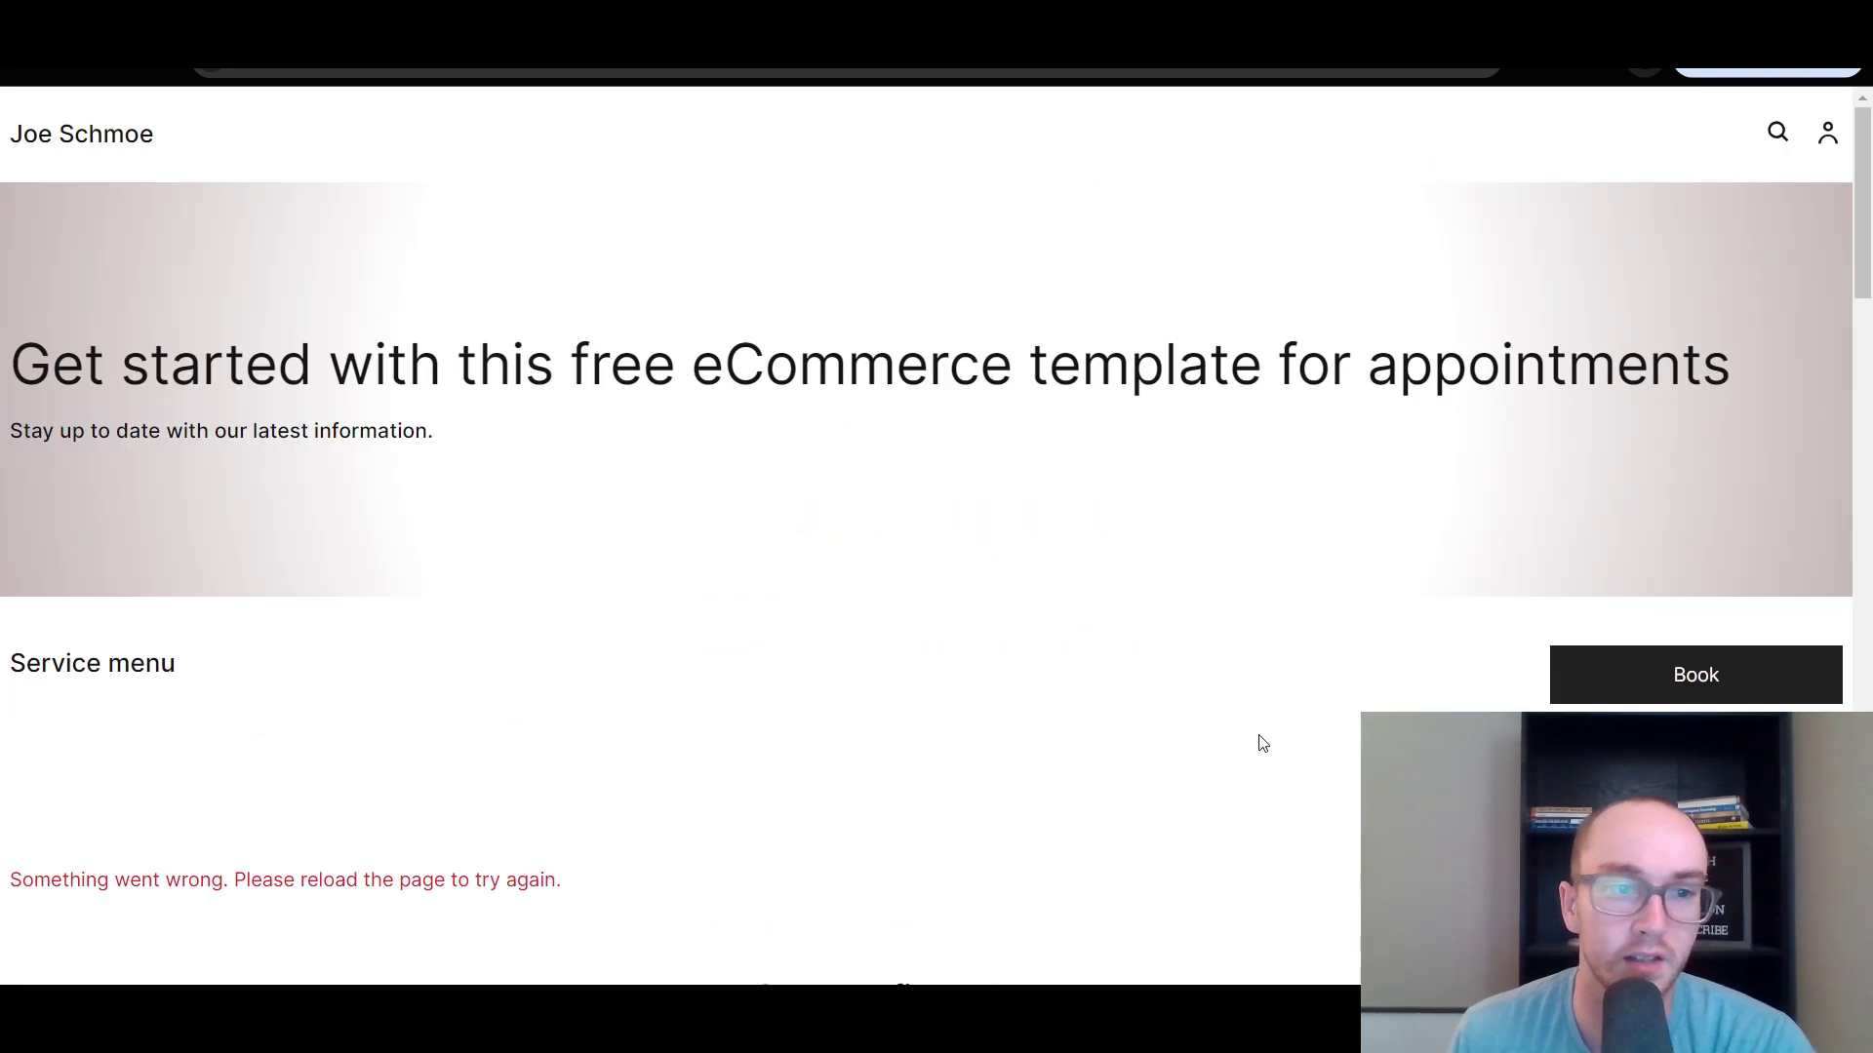
pyautogui.scroll(-3, 912, 415)
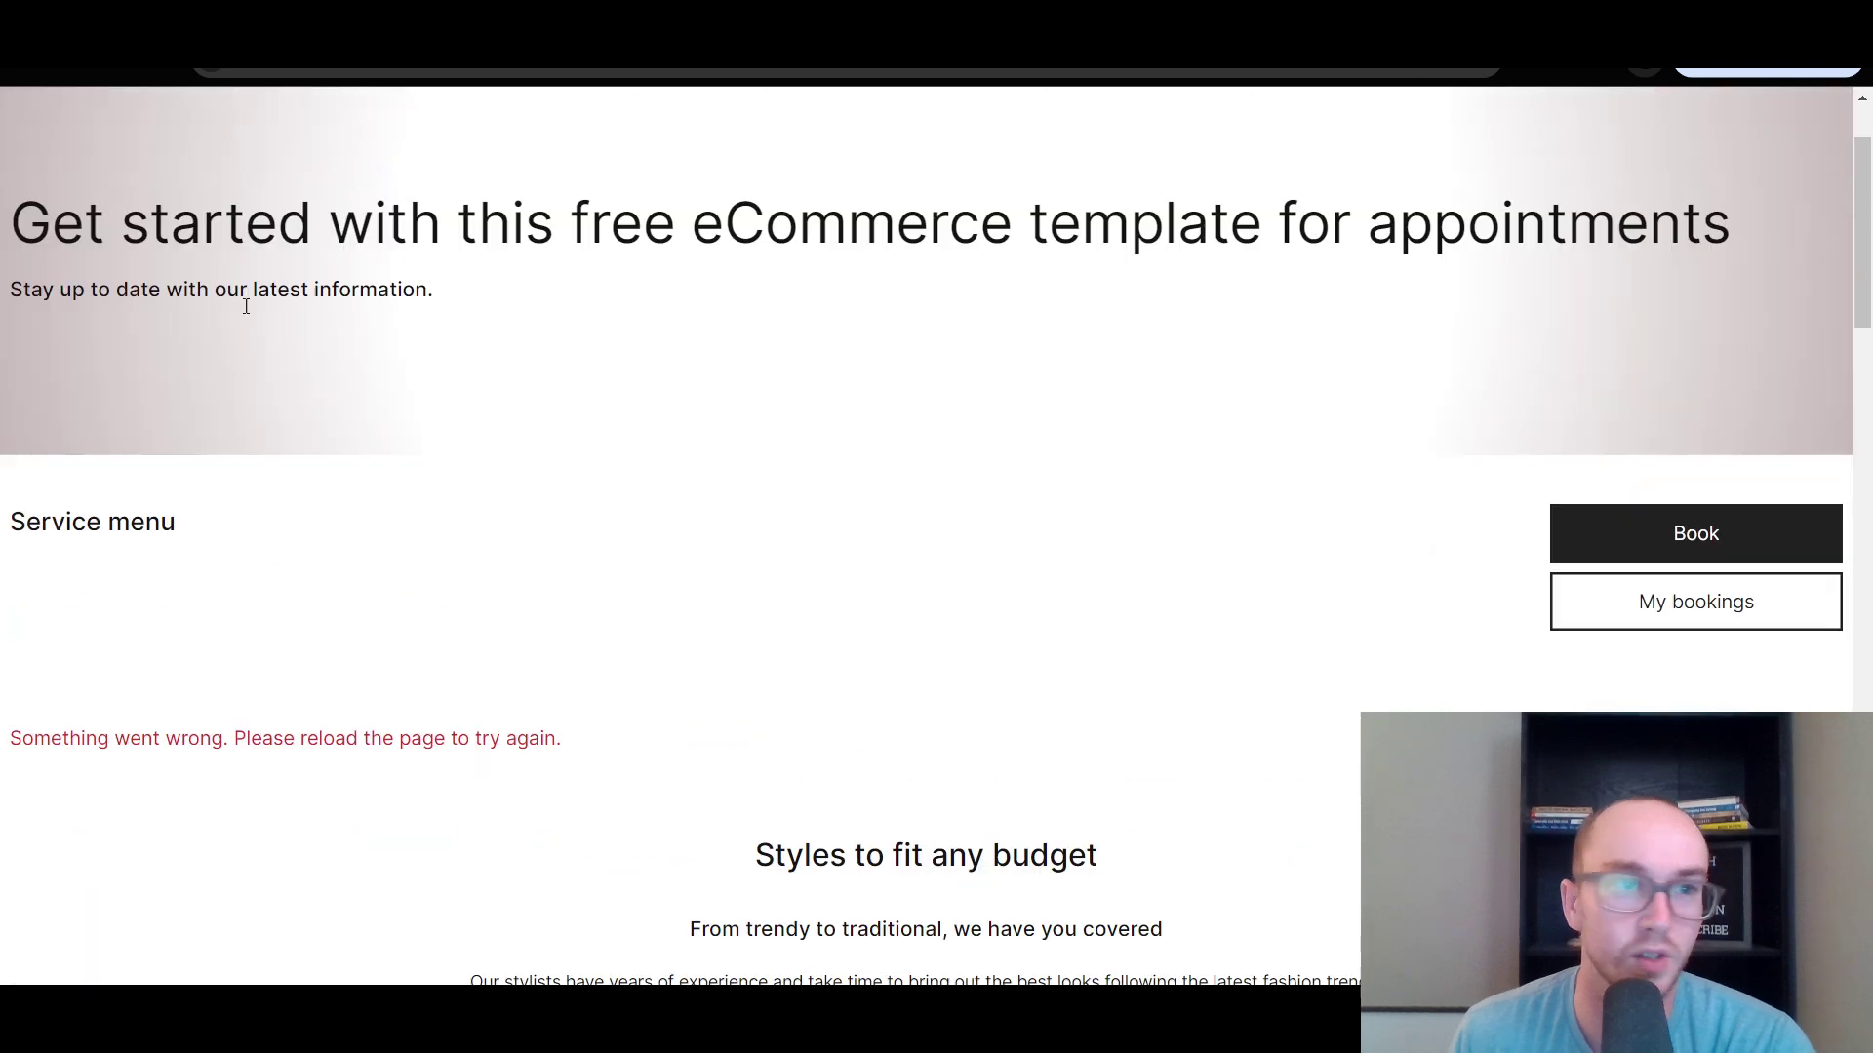
pyautogui.scroll(3, 242, 301)
pyautogui.press('F5')
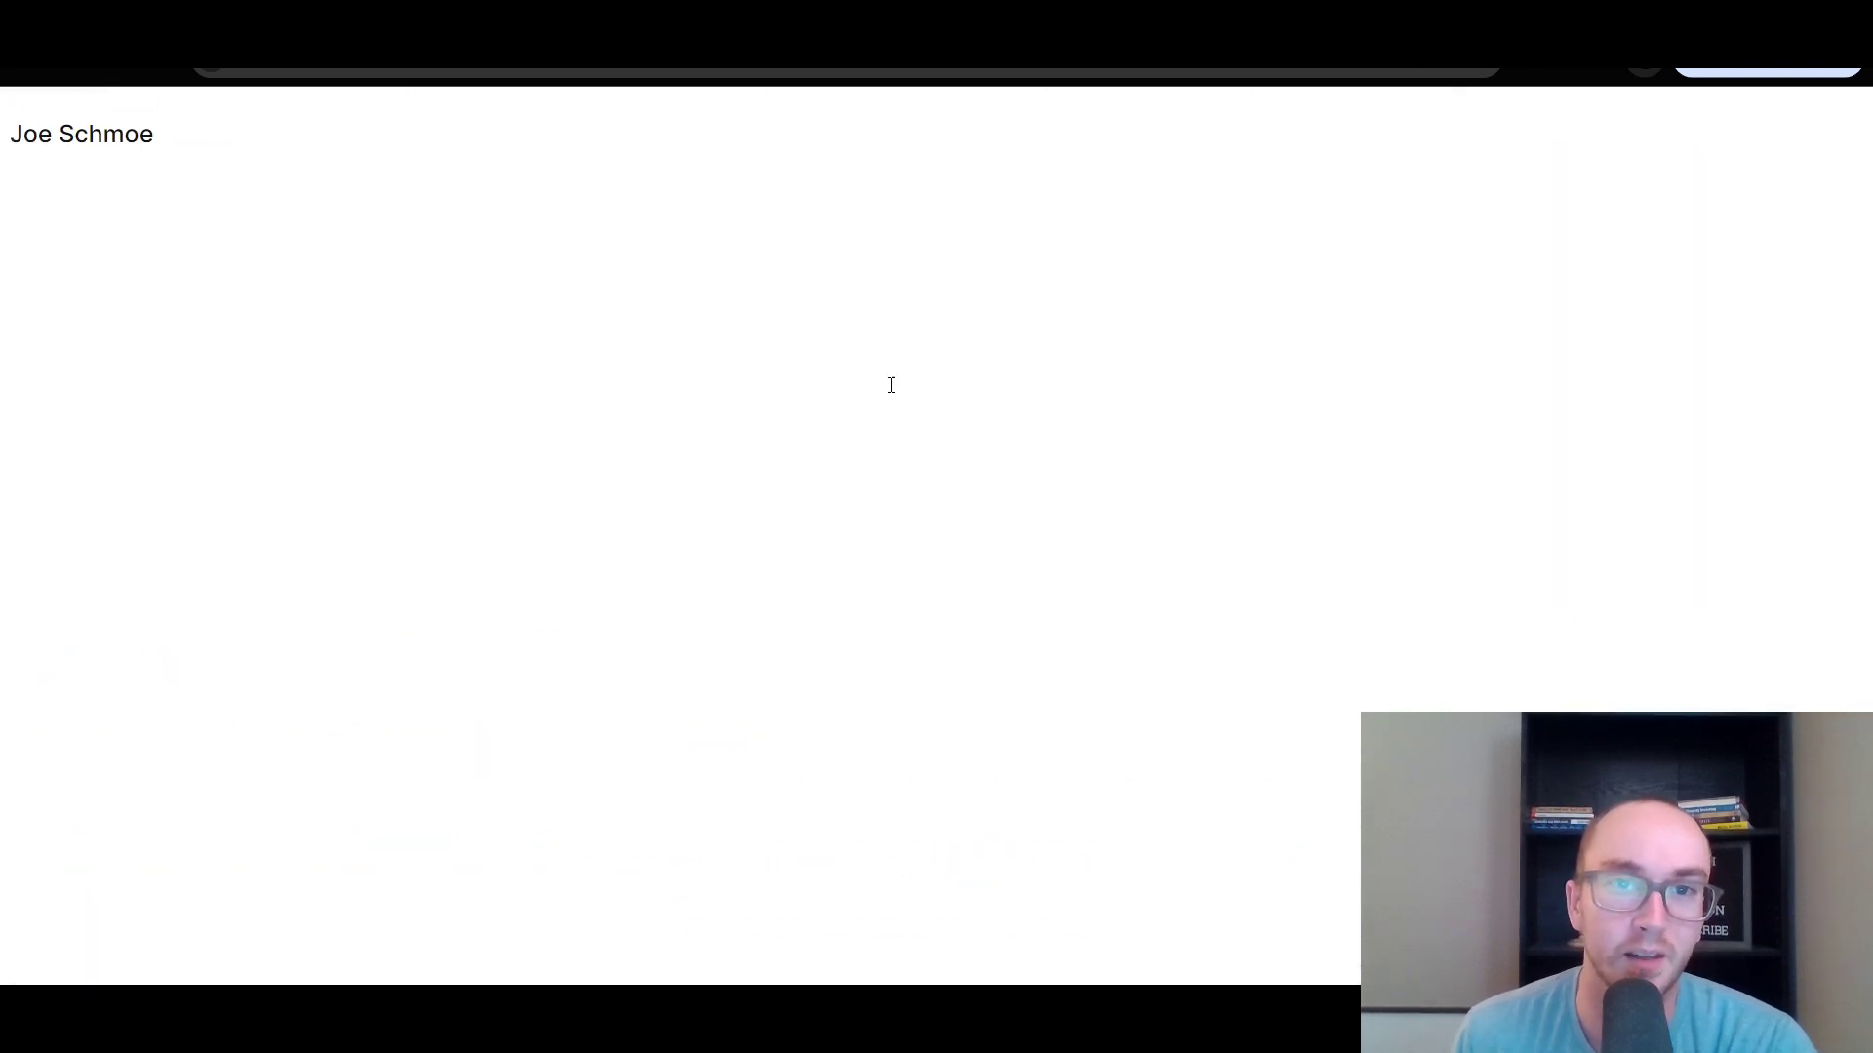
pyautogui.scroll(-6, 648, 782)
pyautogui.scroll(-15, 648, 781)
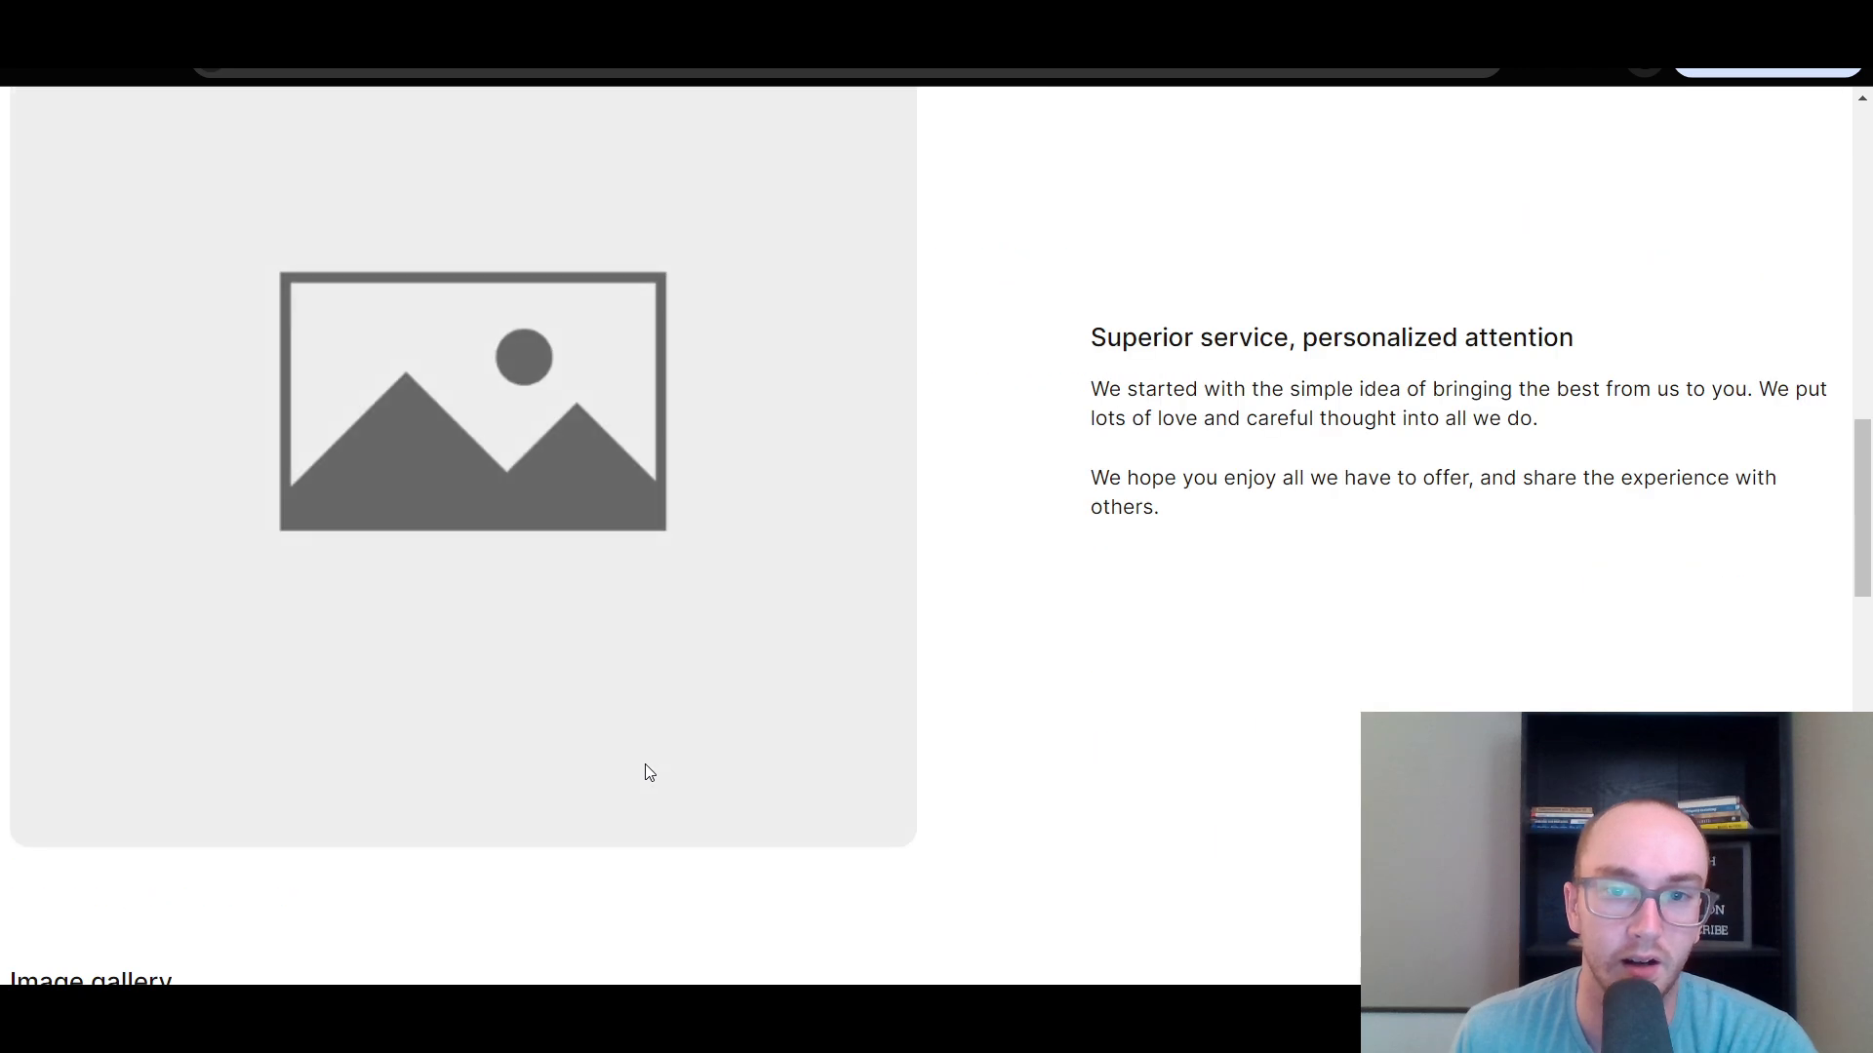
pyautogui.scroll(-5, 653, 766)
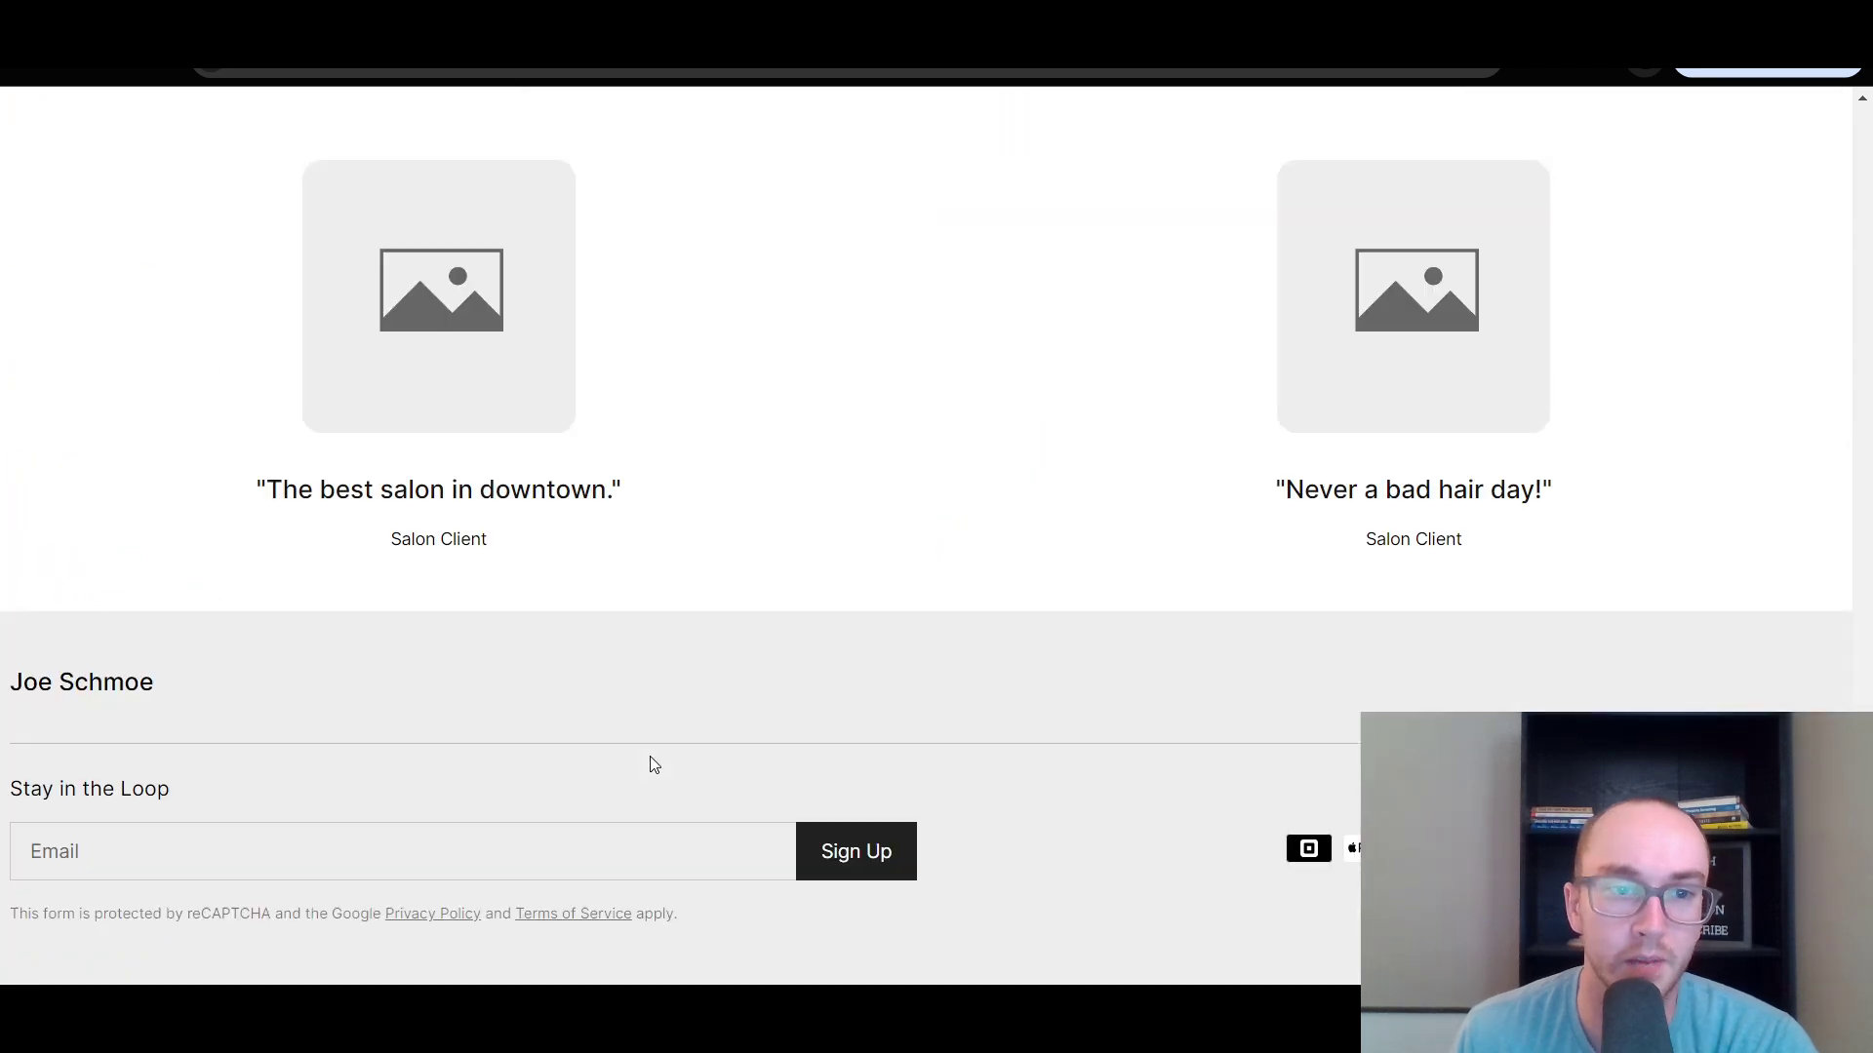
pyautogui.scroll(20, 652, 766)
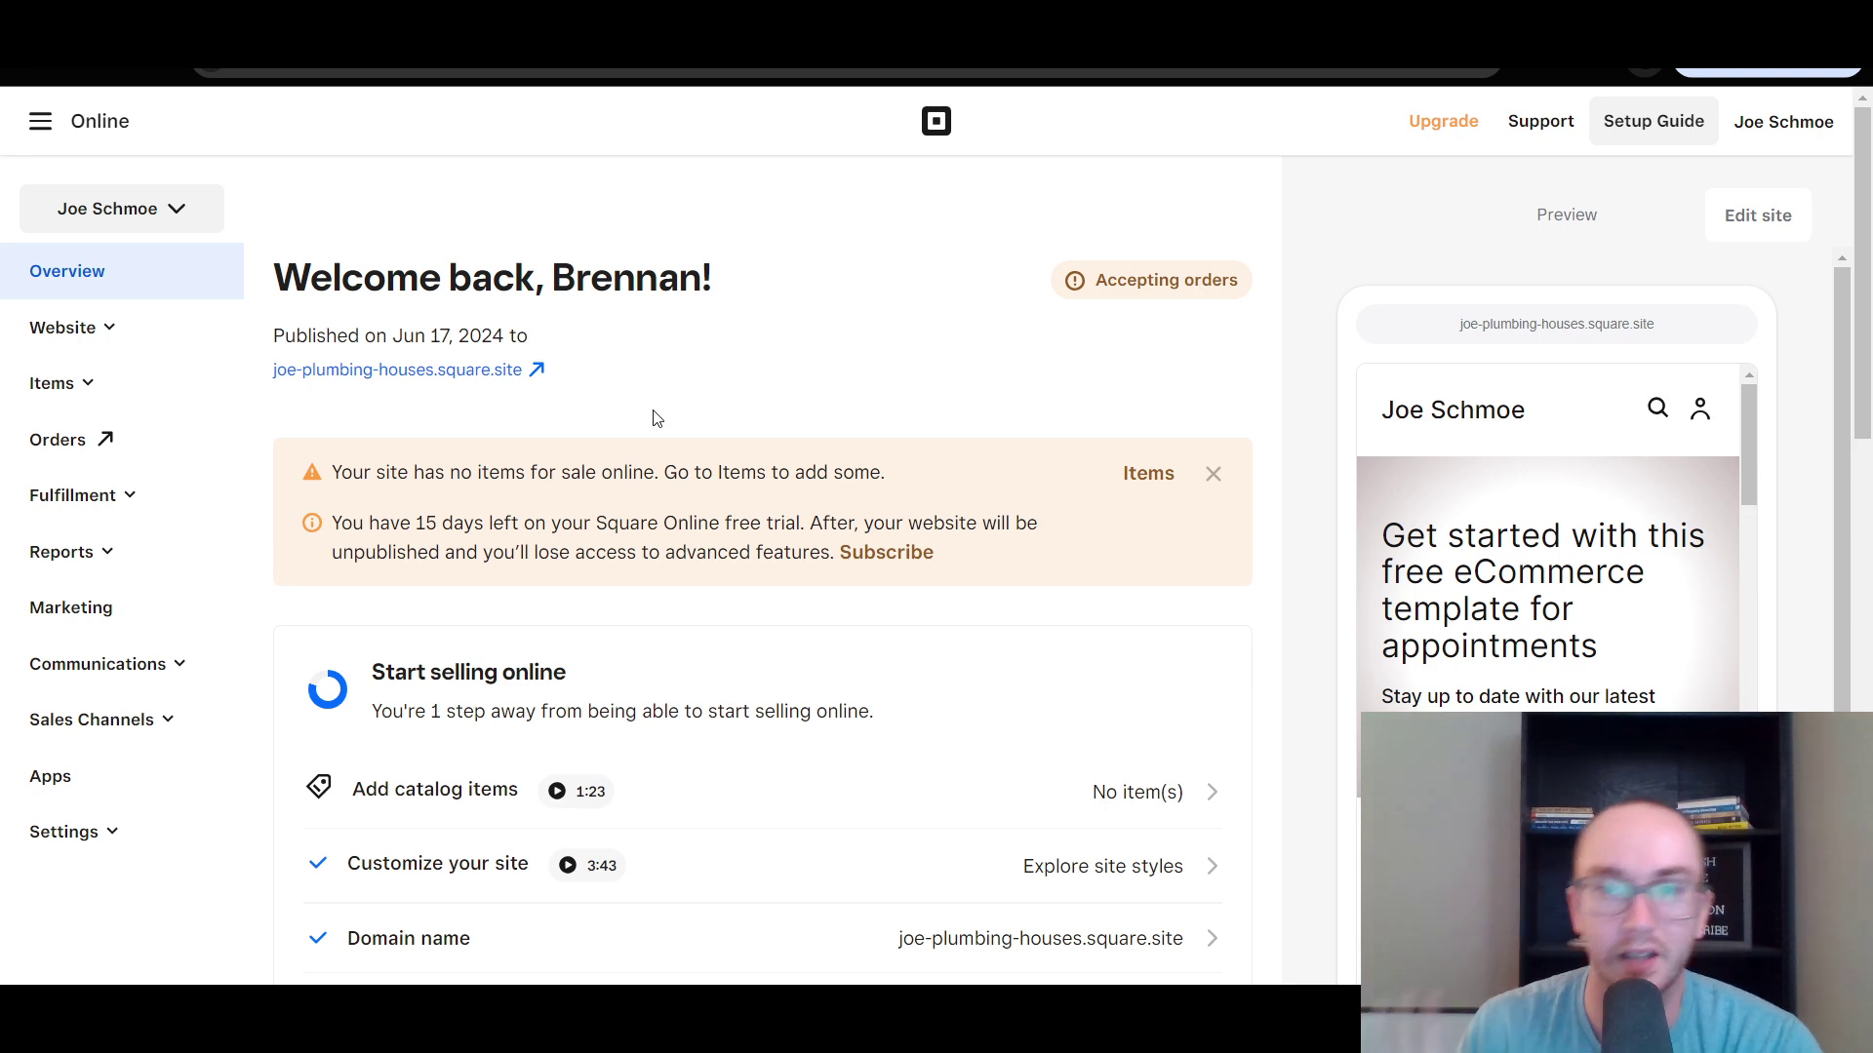
# Review the Square Online overview's selling checklist and the statistics for the past 7 days.
pyautogui.scroll(-4, 781, 614)
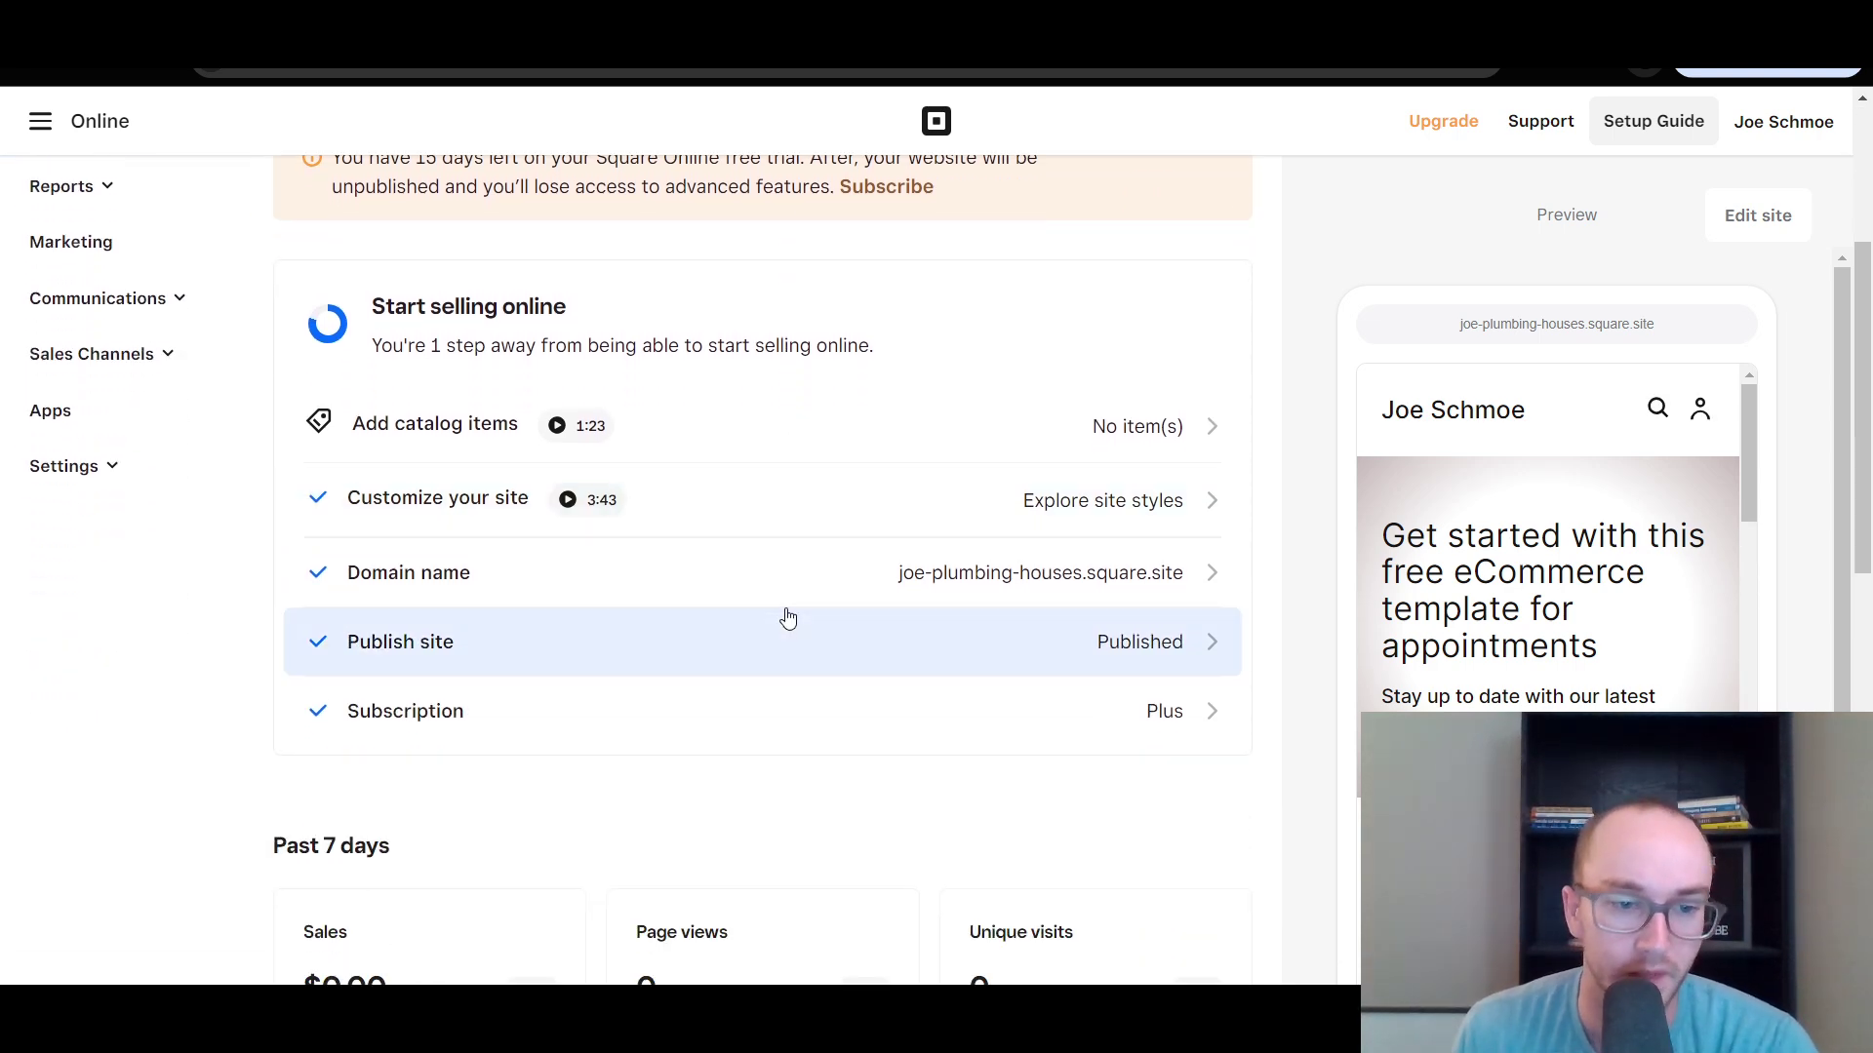
pyautogui.scroll(-3, 946, 721)
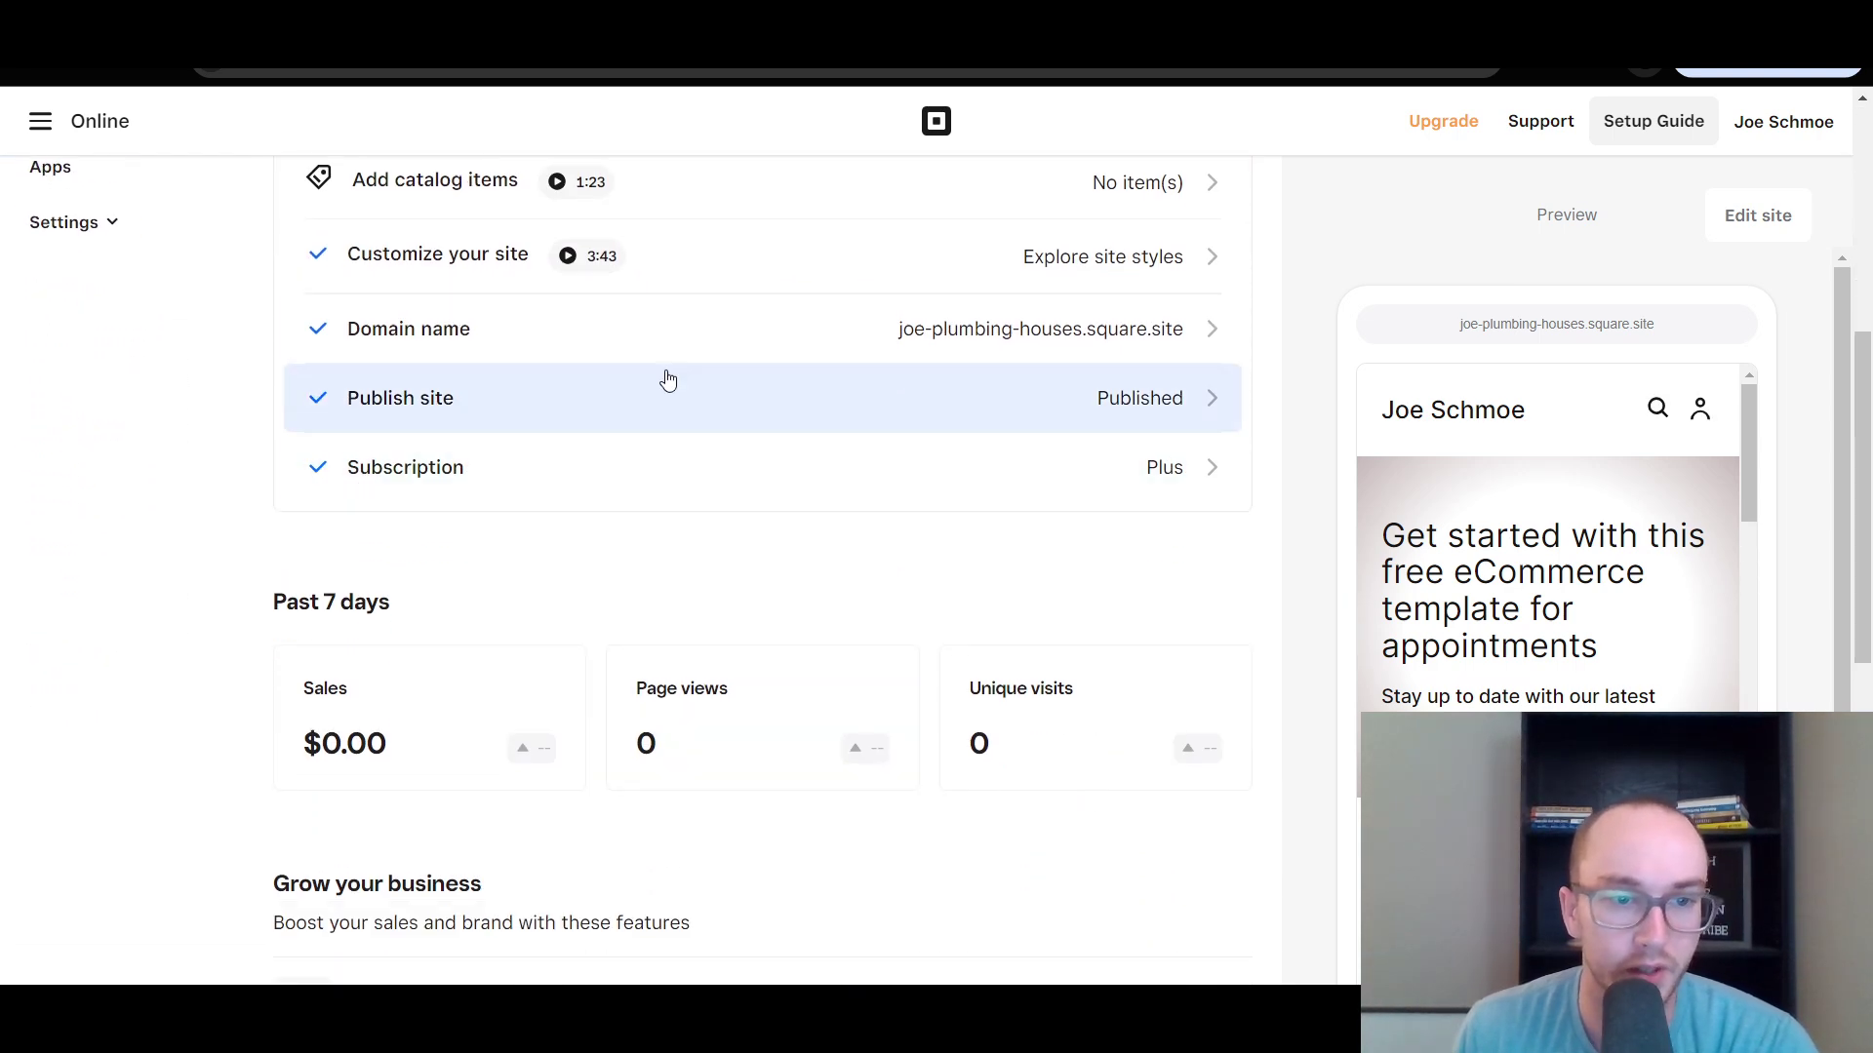
pyautogui.scroll(3, 1227, 490)
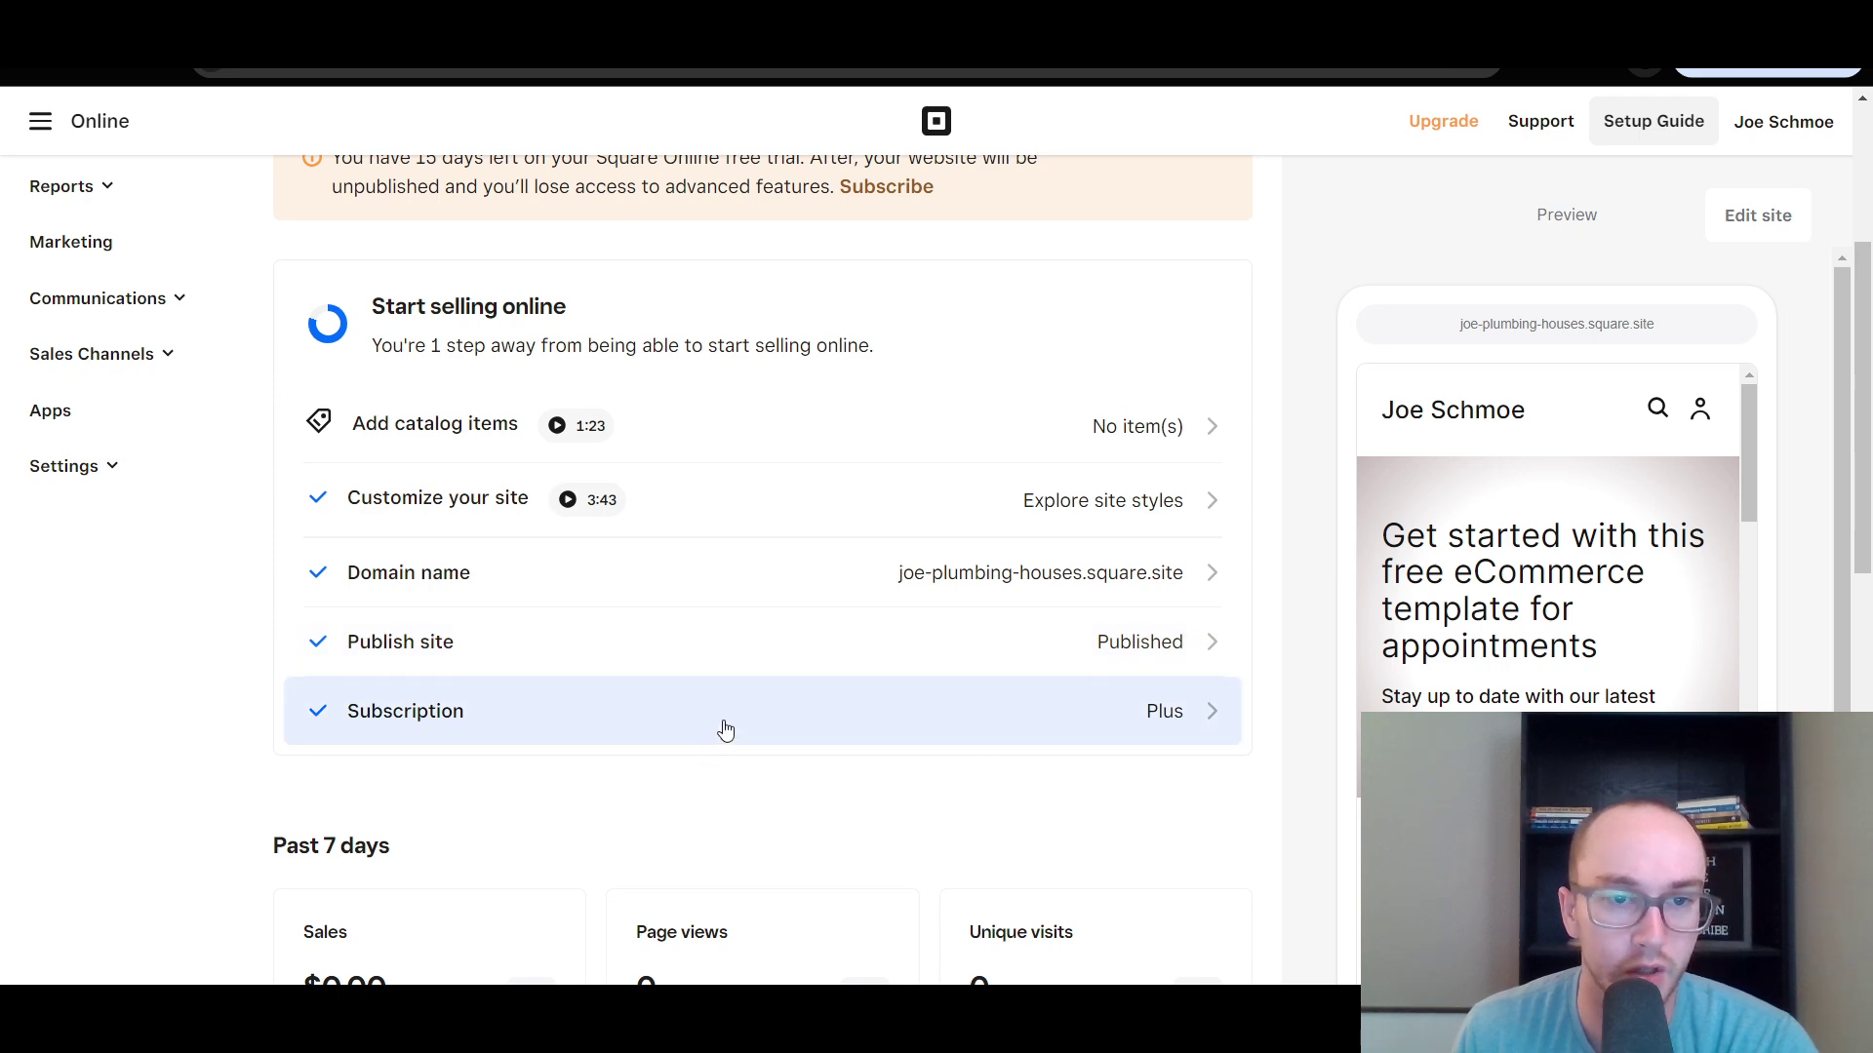
# Open the site editor from the selling checklist's site customization entry, and return to the Square Online overview.
pyautogui.click(1208, 748)
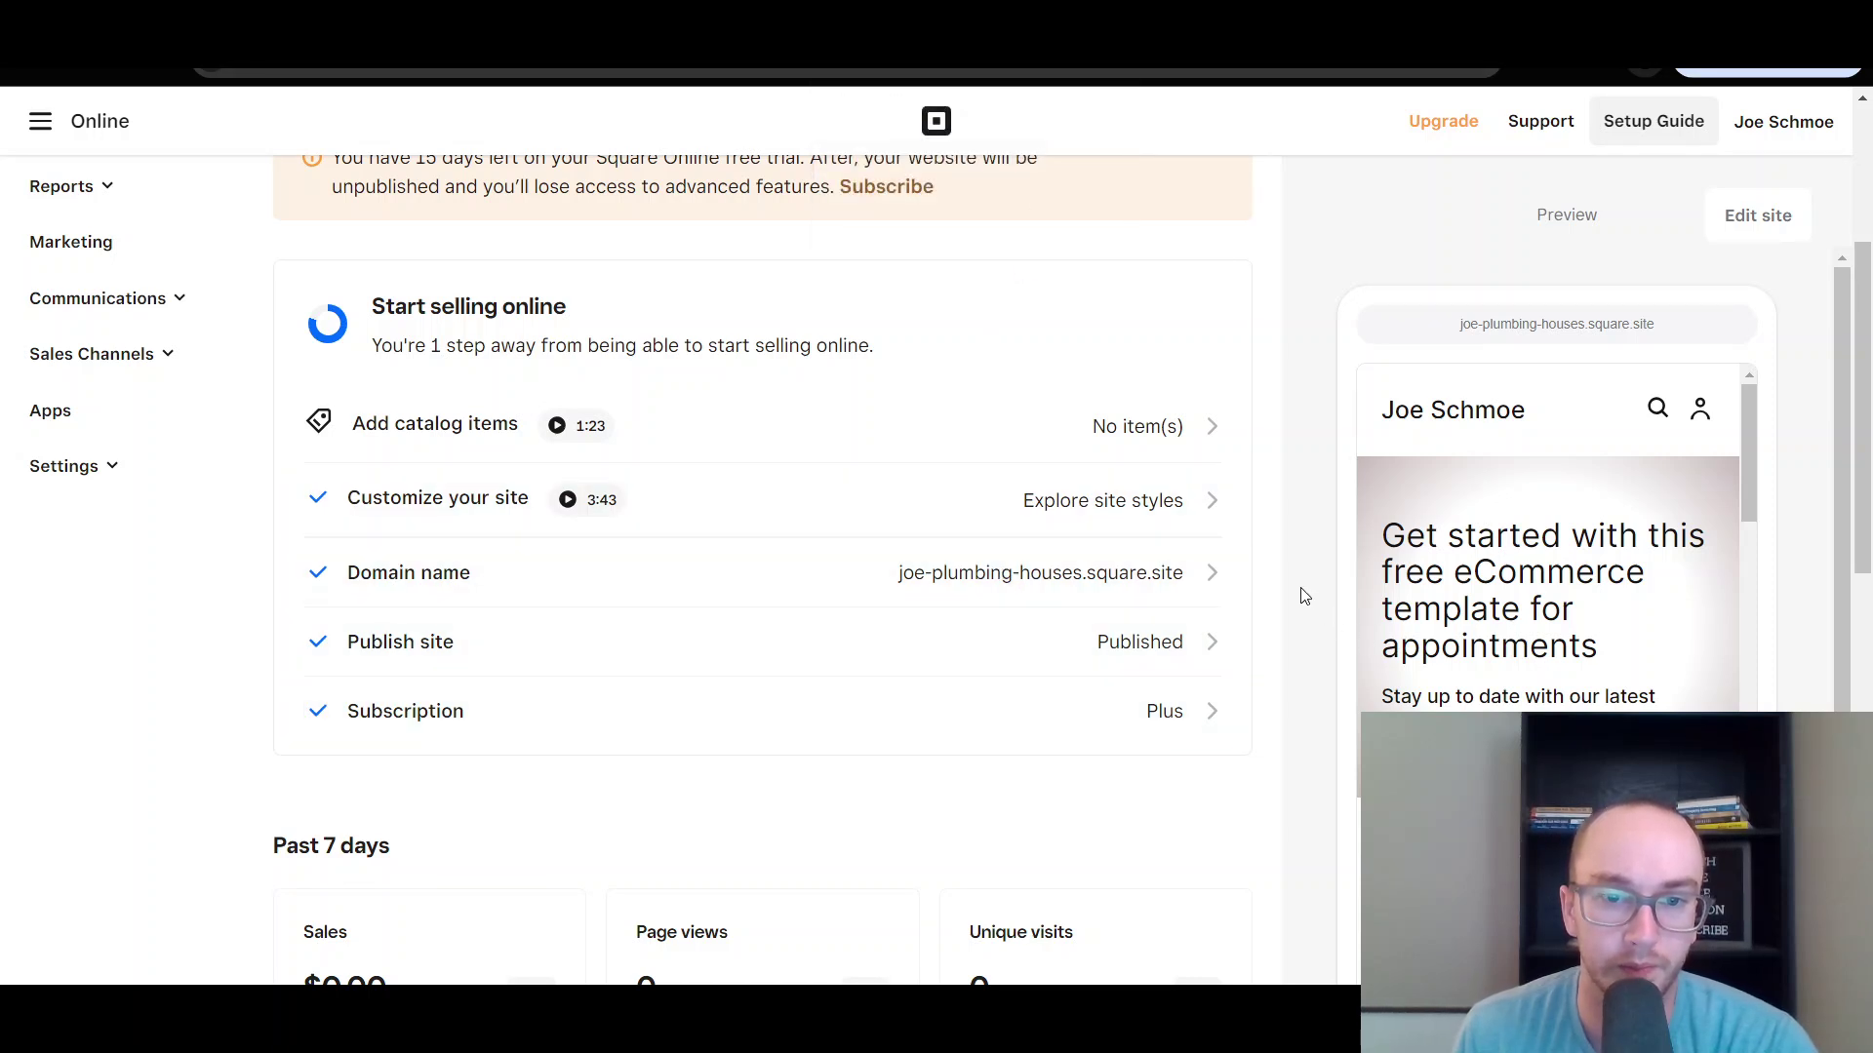
pyautogui.click(748, 576)
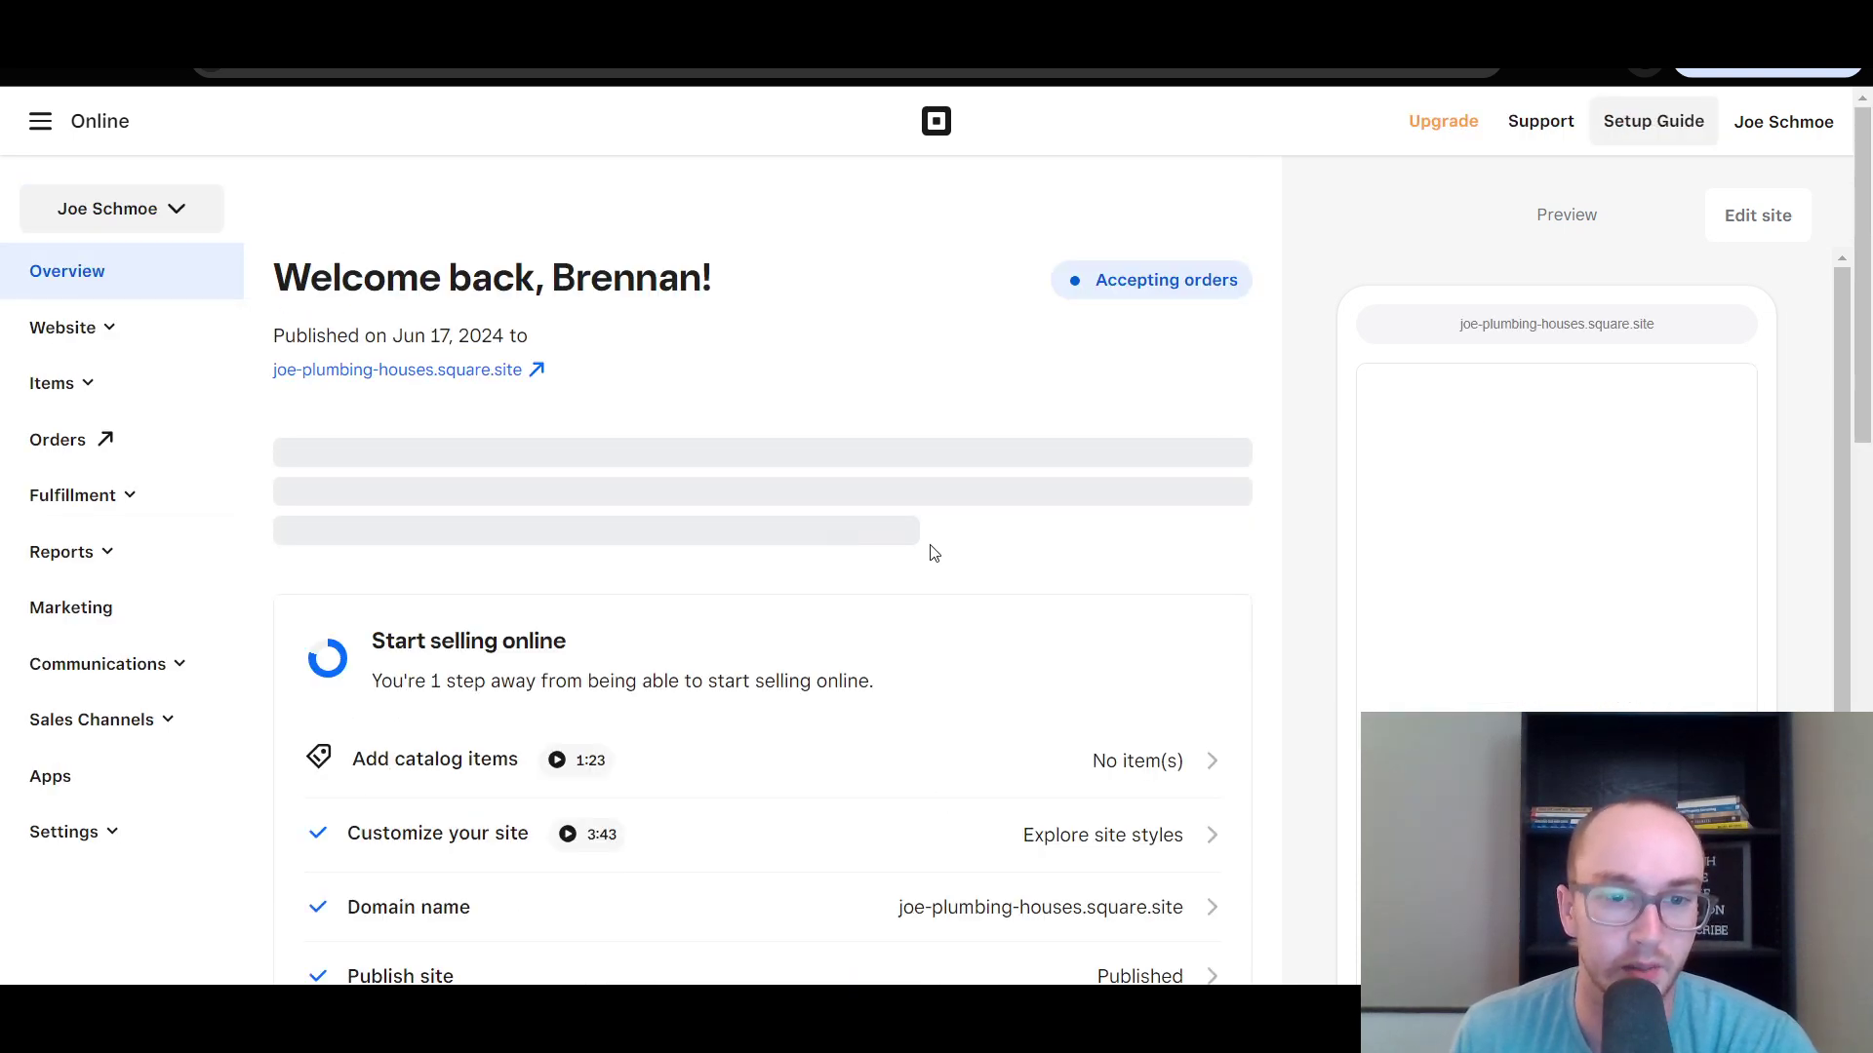
pyautogui.scroll(-3, 751, 752)
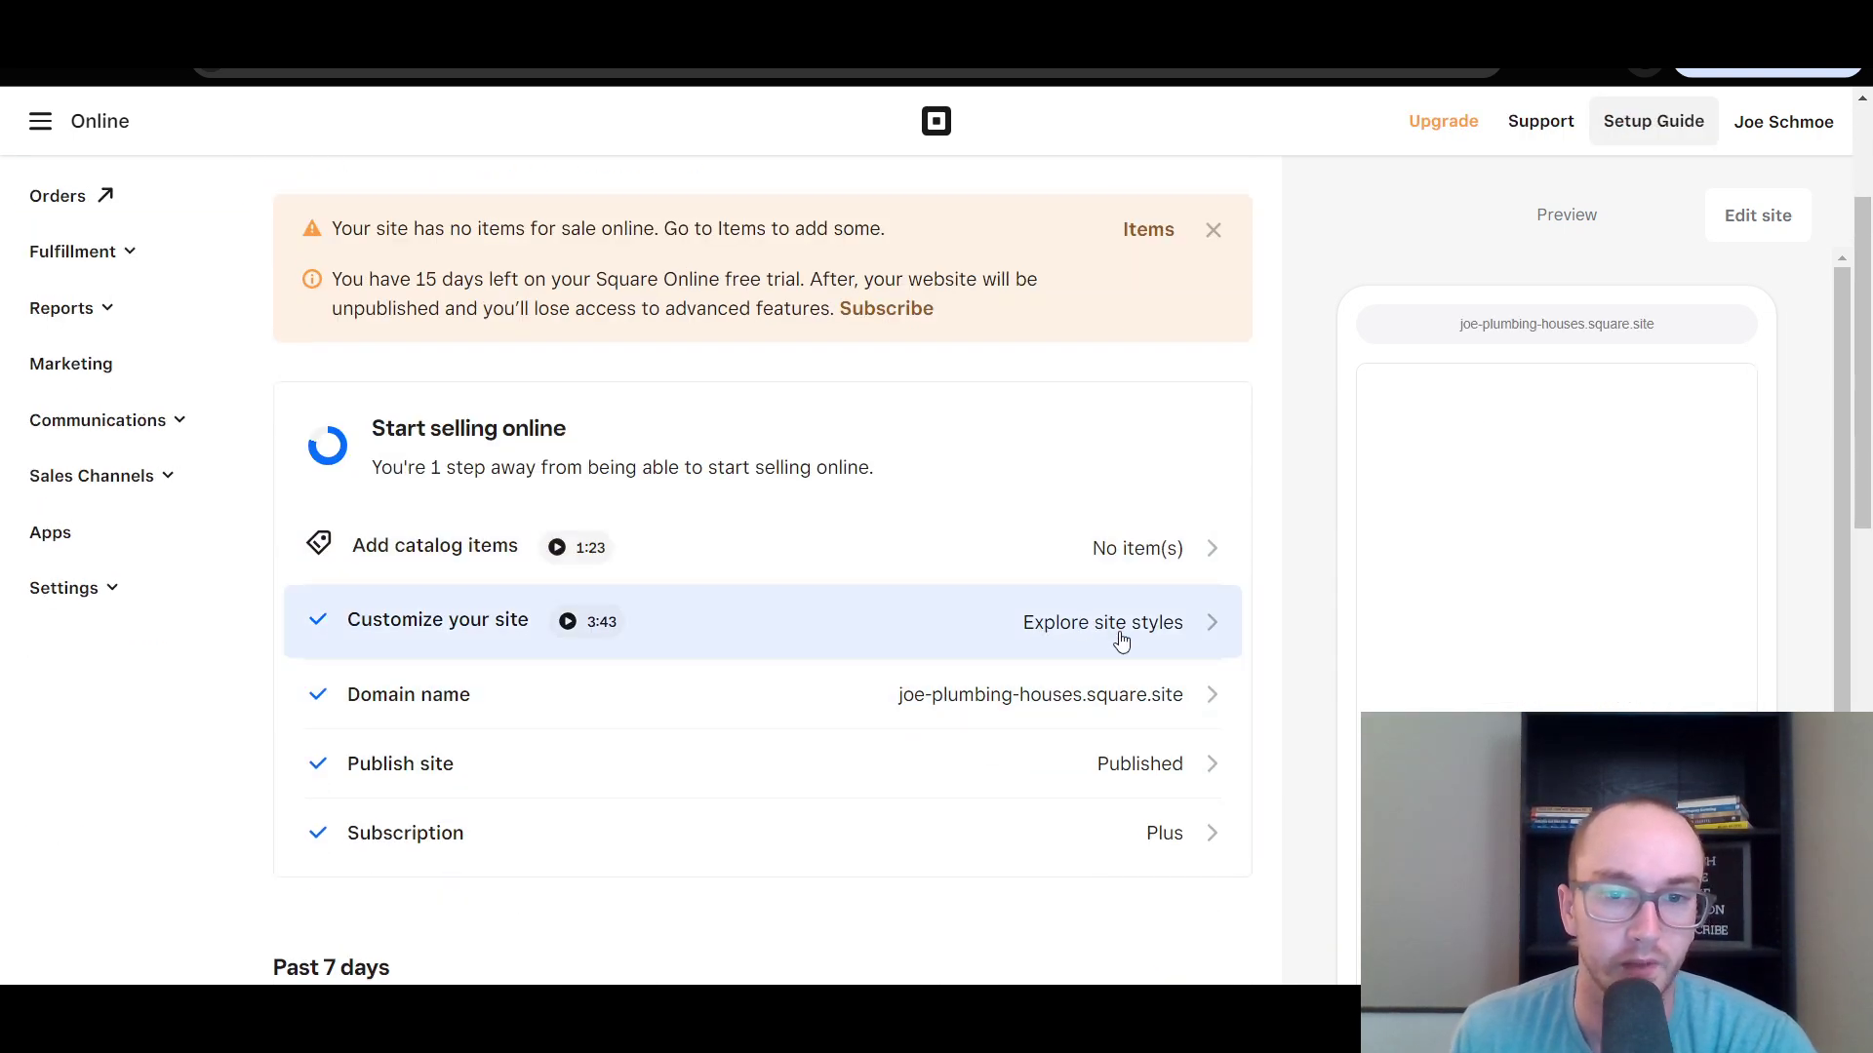
pyautogui.click(575, 591)
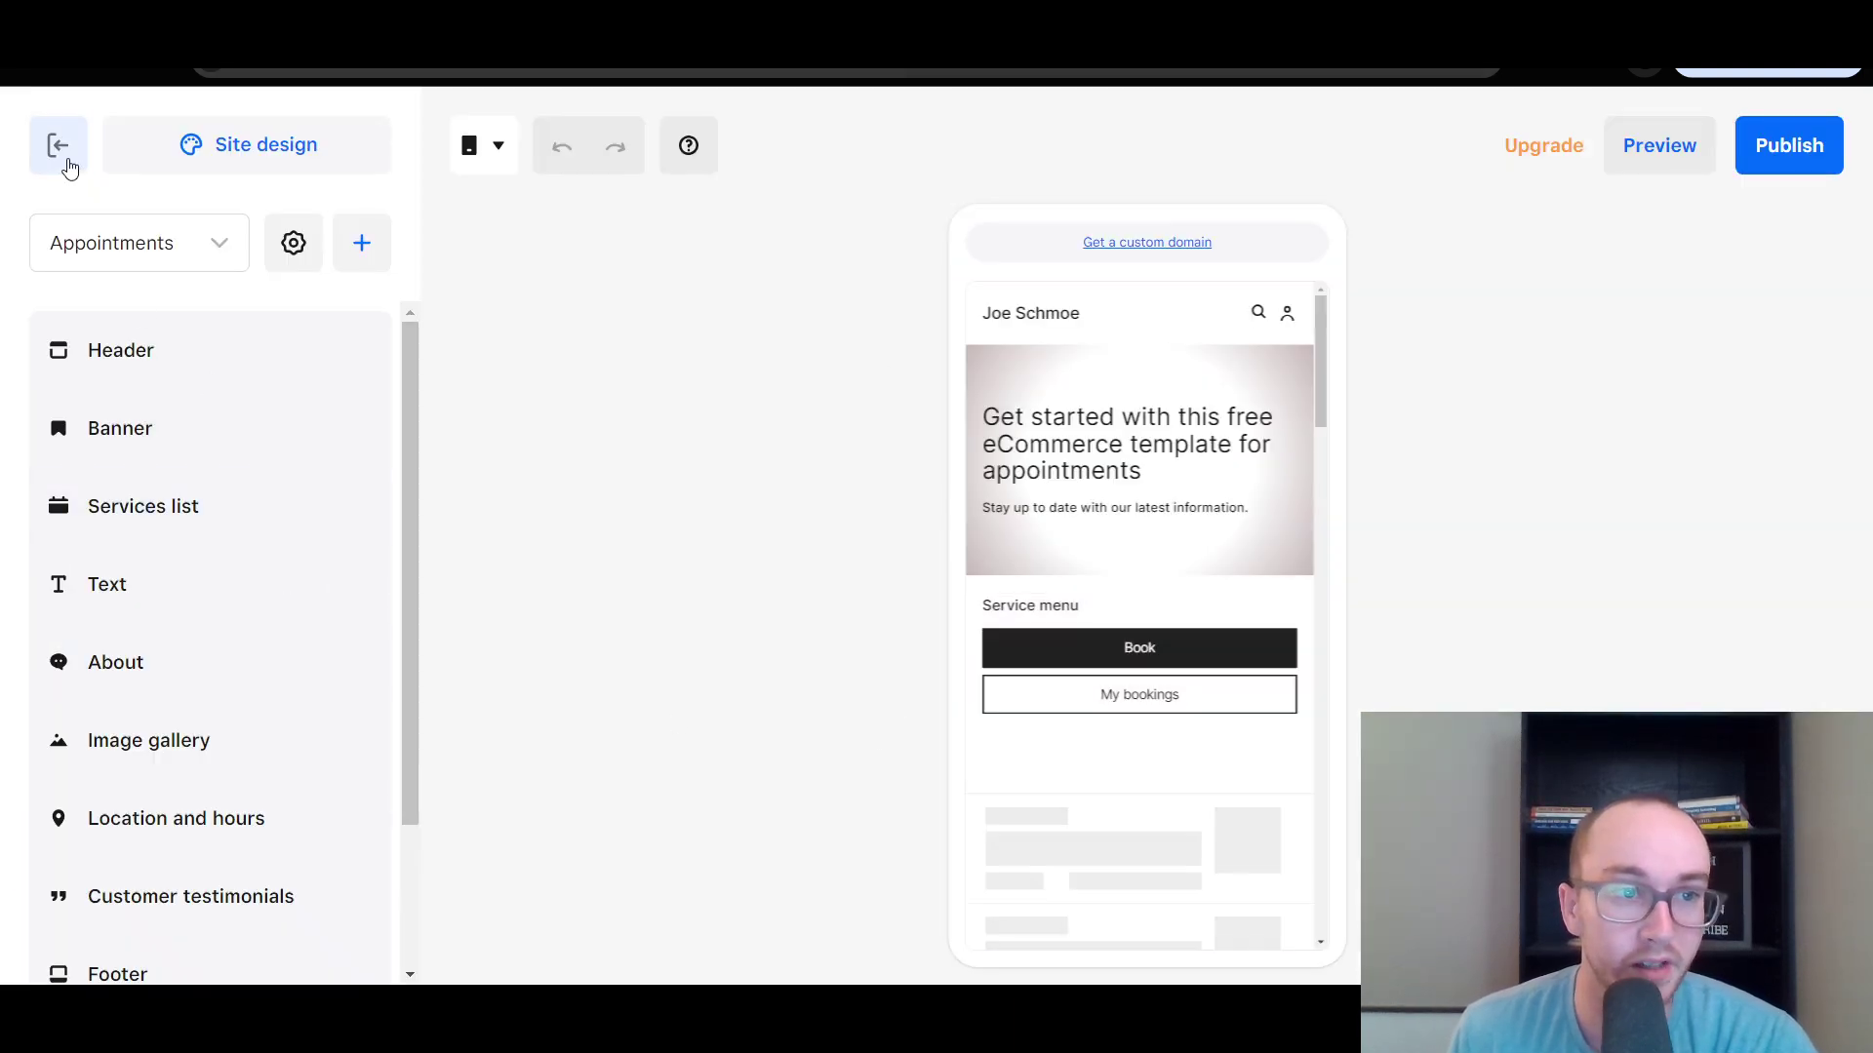
pyautogui.click(61, 144)
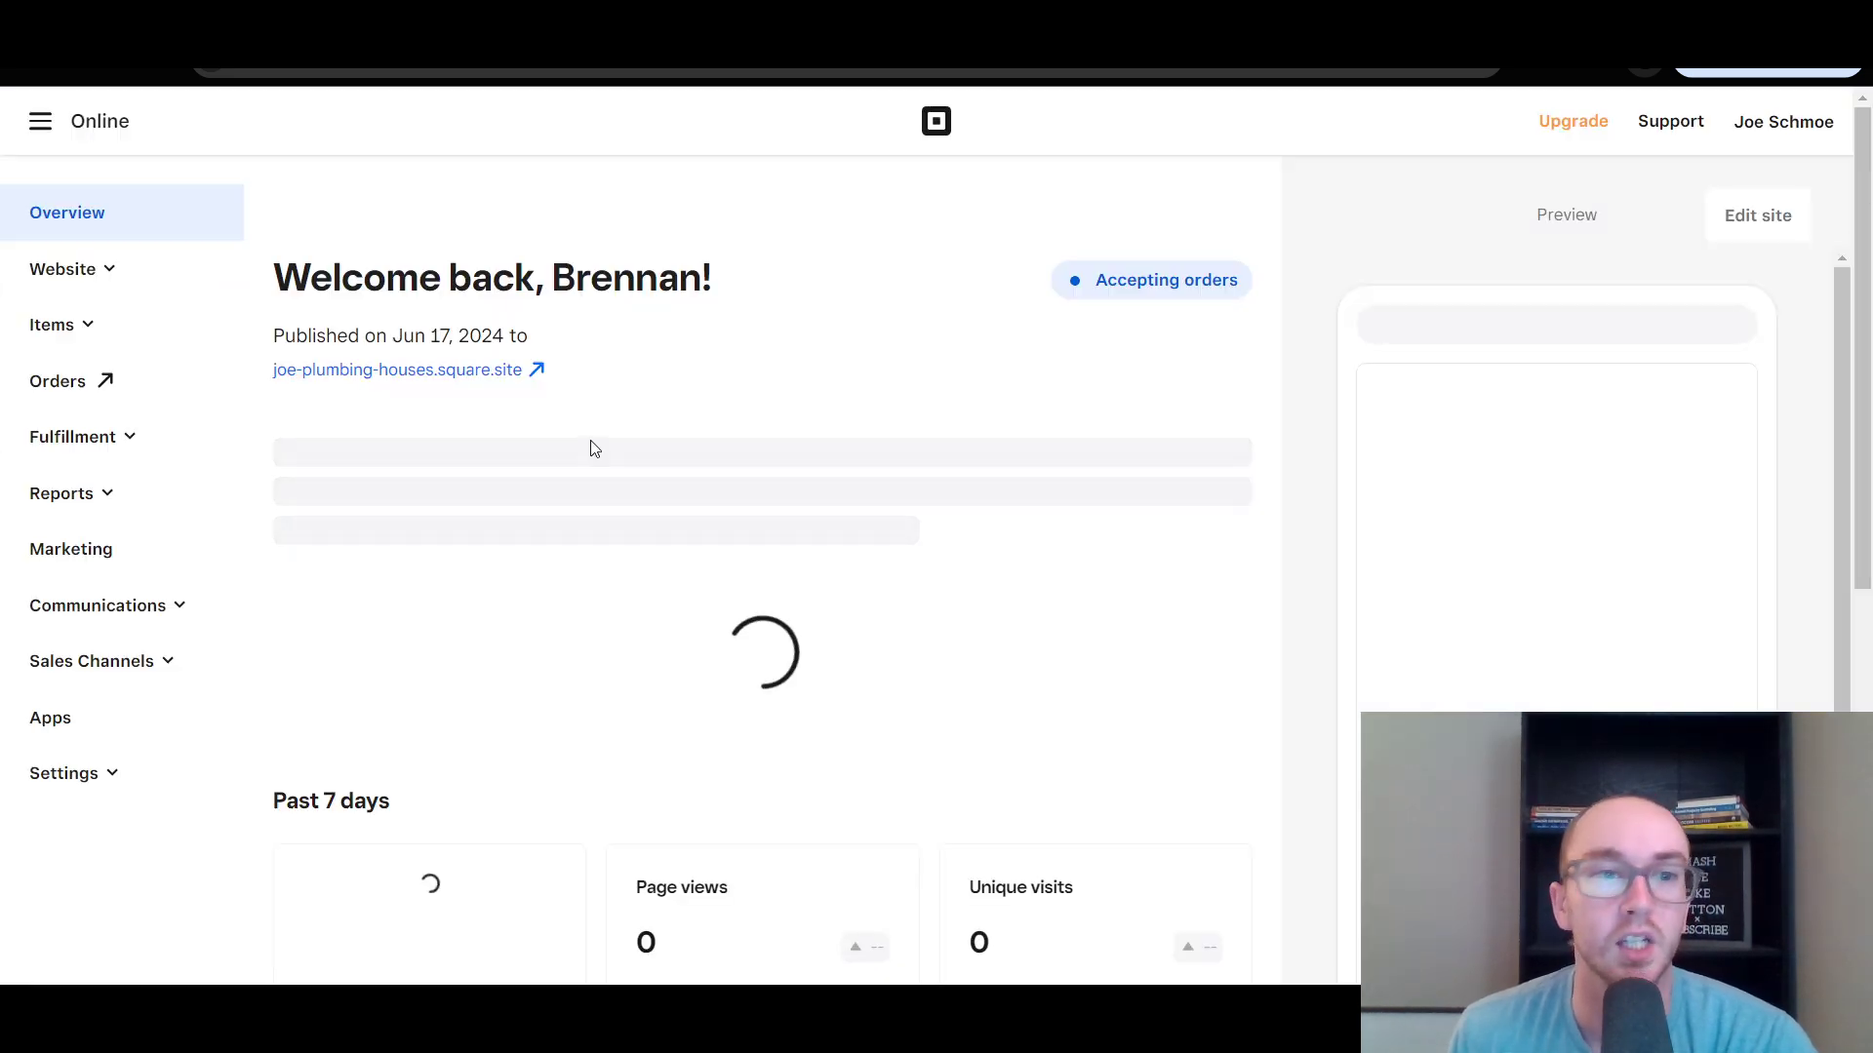
# Open the website's SEO page and review its search results preview, search engine visibility, social media and URL redirect settings.
pyautogui.click(117, 332)
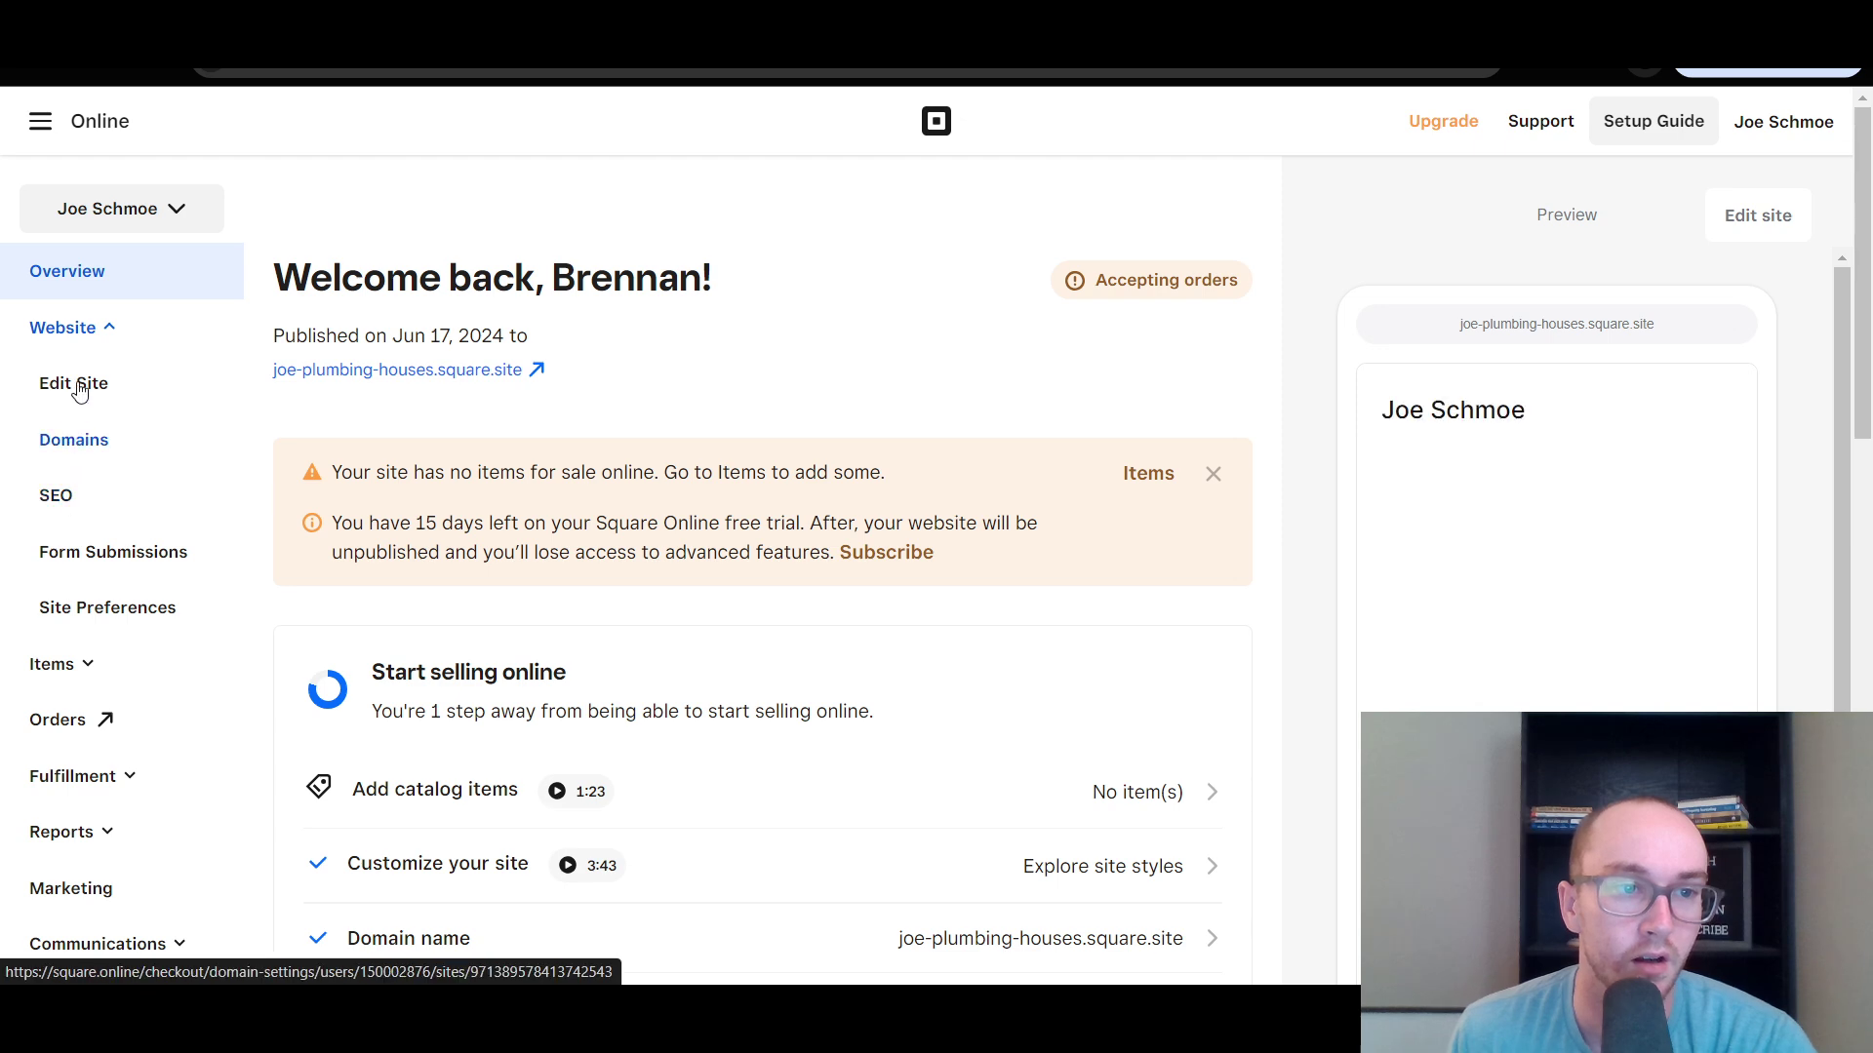
pyautogui.click(60, 503)
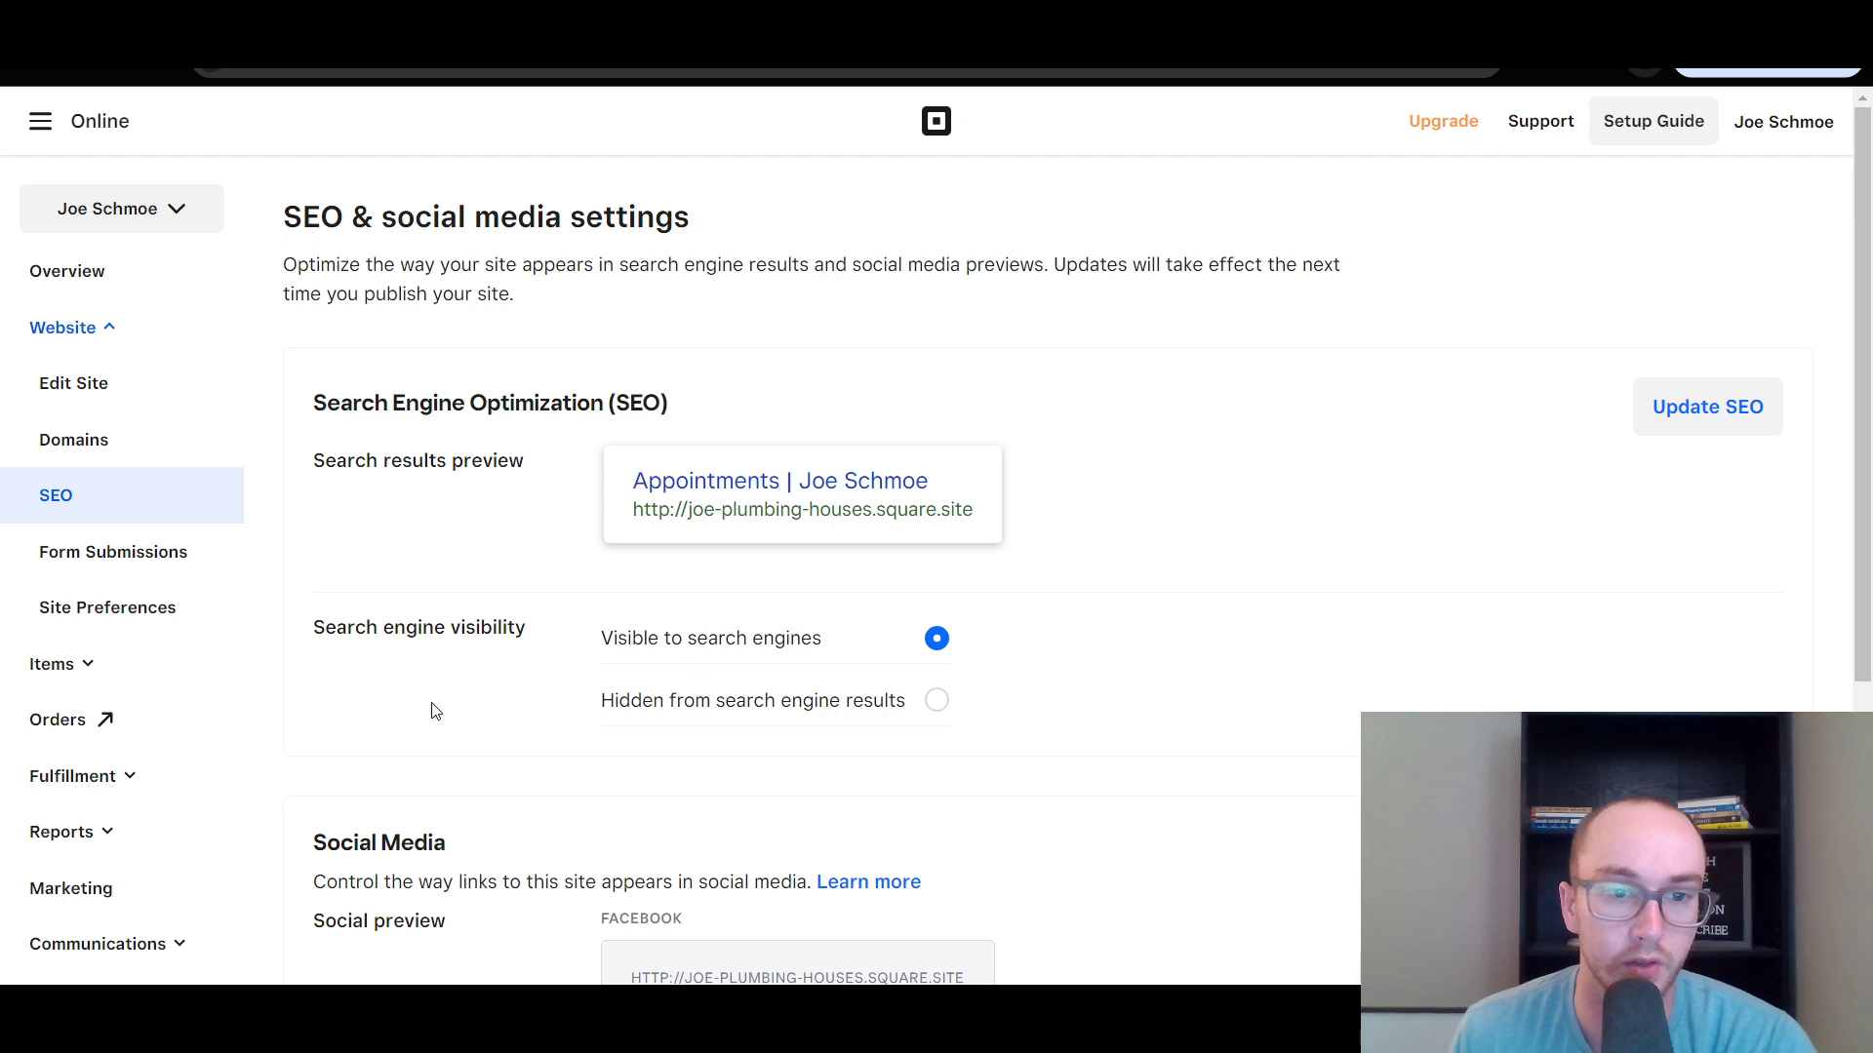
pyautogui.scroll(-4, 429, 709)
pyautogui.scroll(-1, 417, 705)
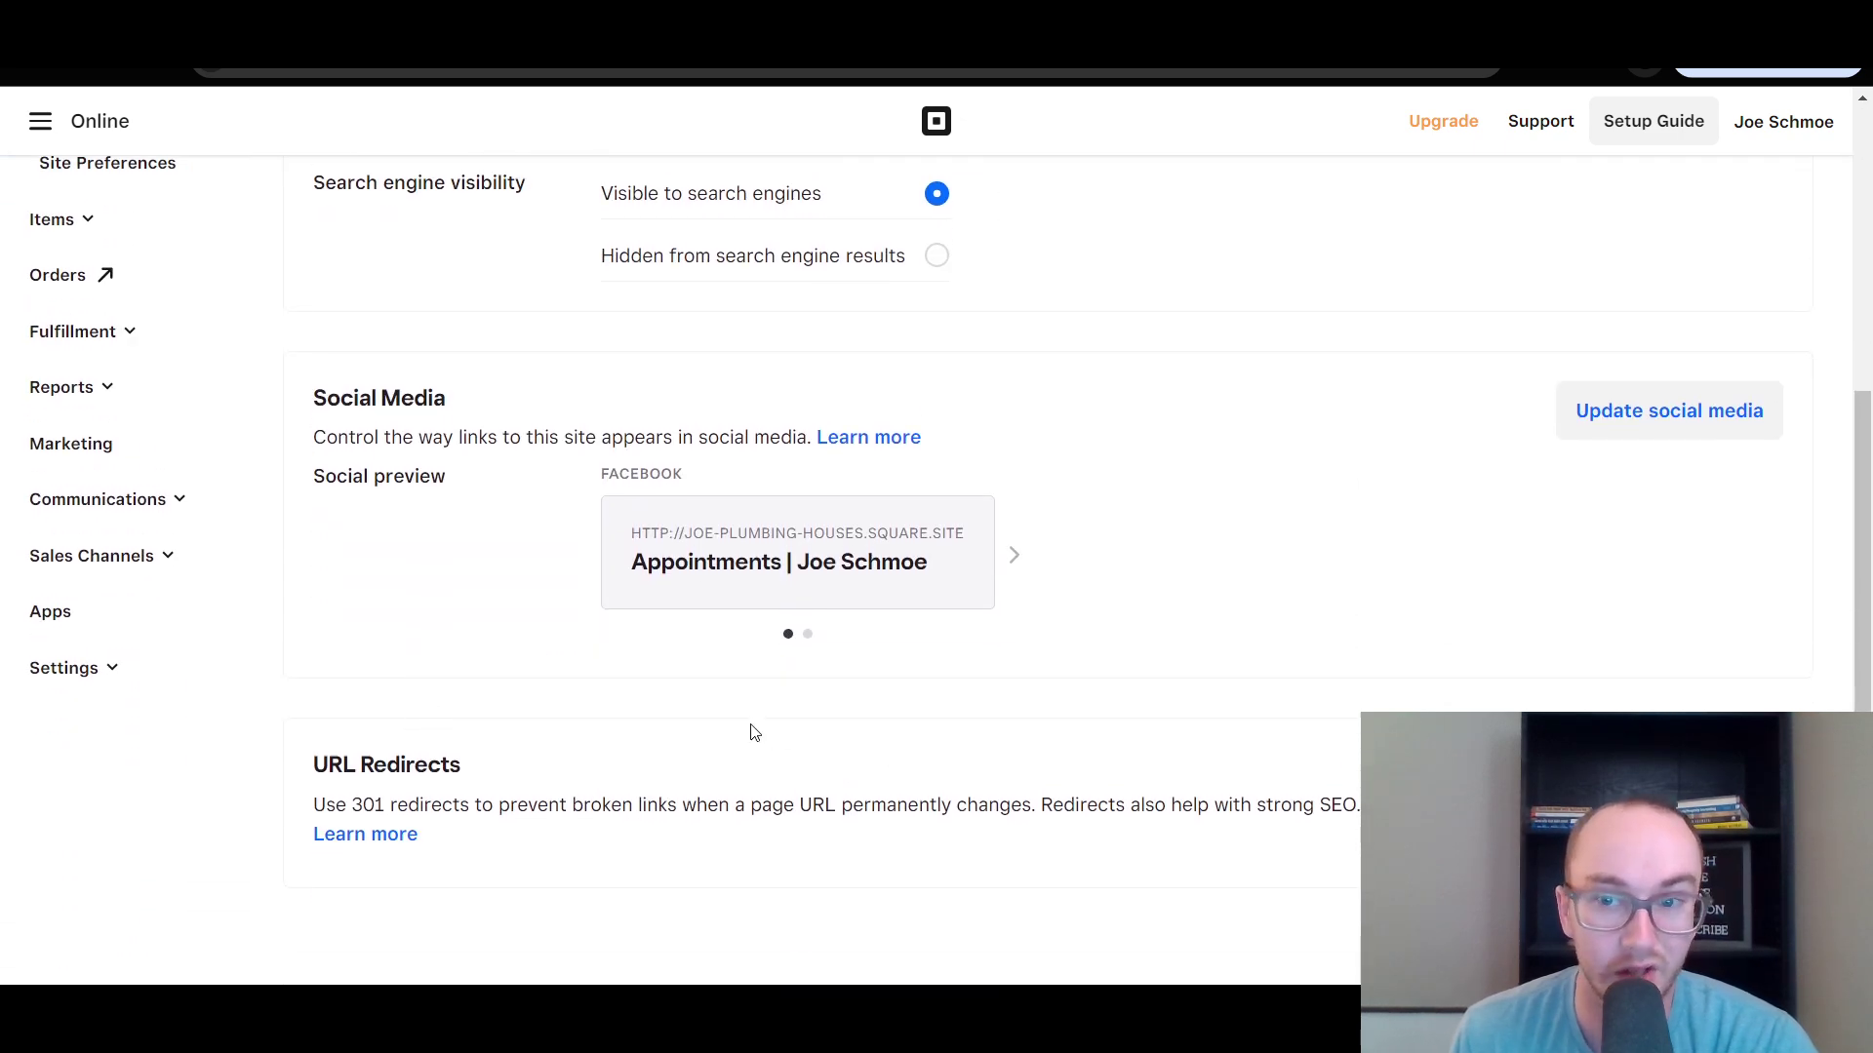
pyautogui.scroll(5, 752, 732)
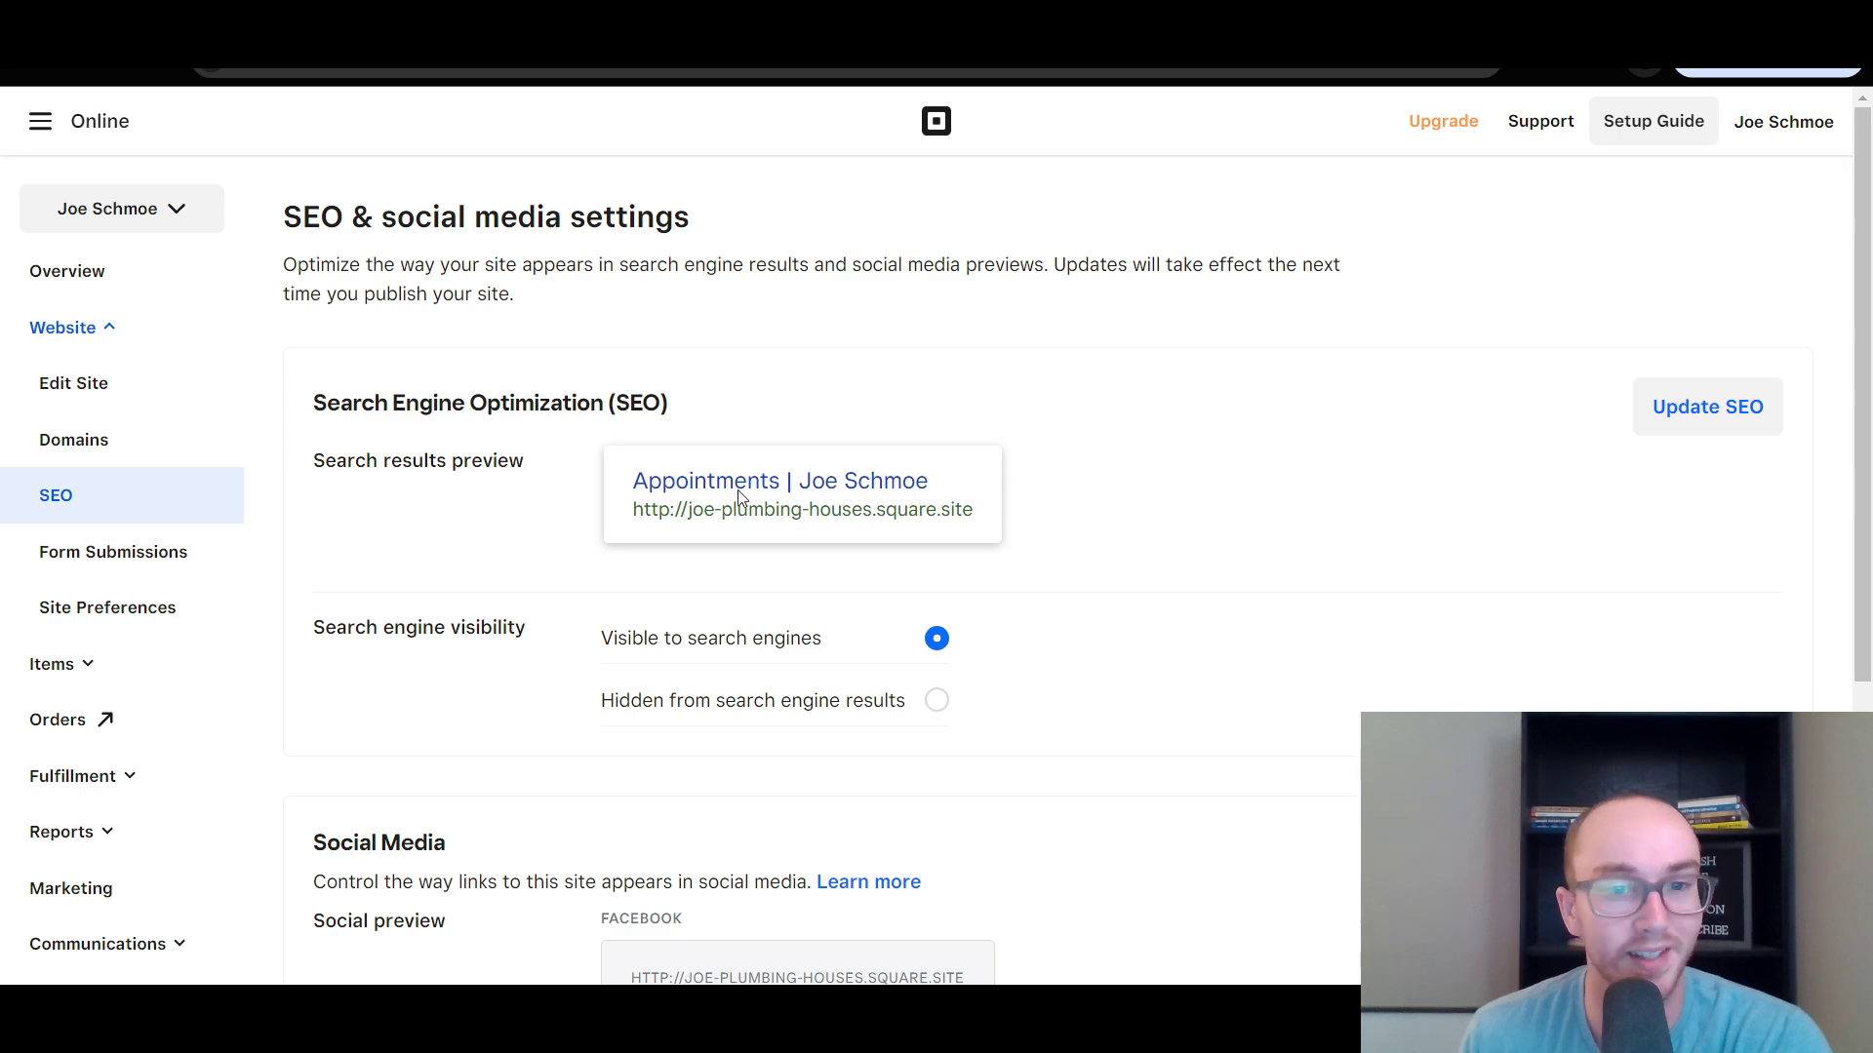
# Switch to the published site and look through its home page down to the footer and back up.
pyautogui.click(888, 482)
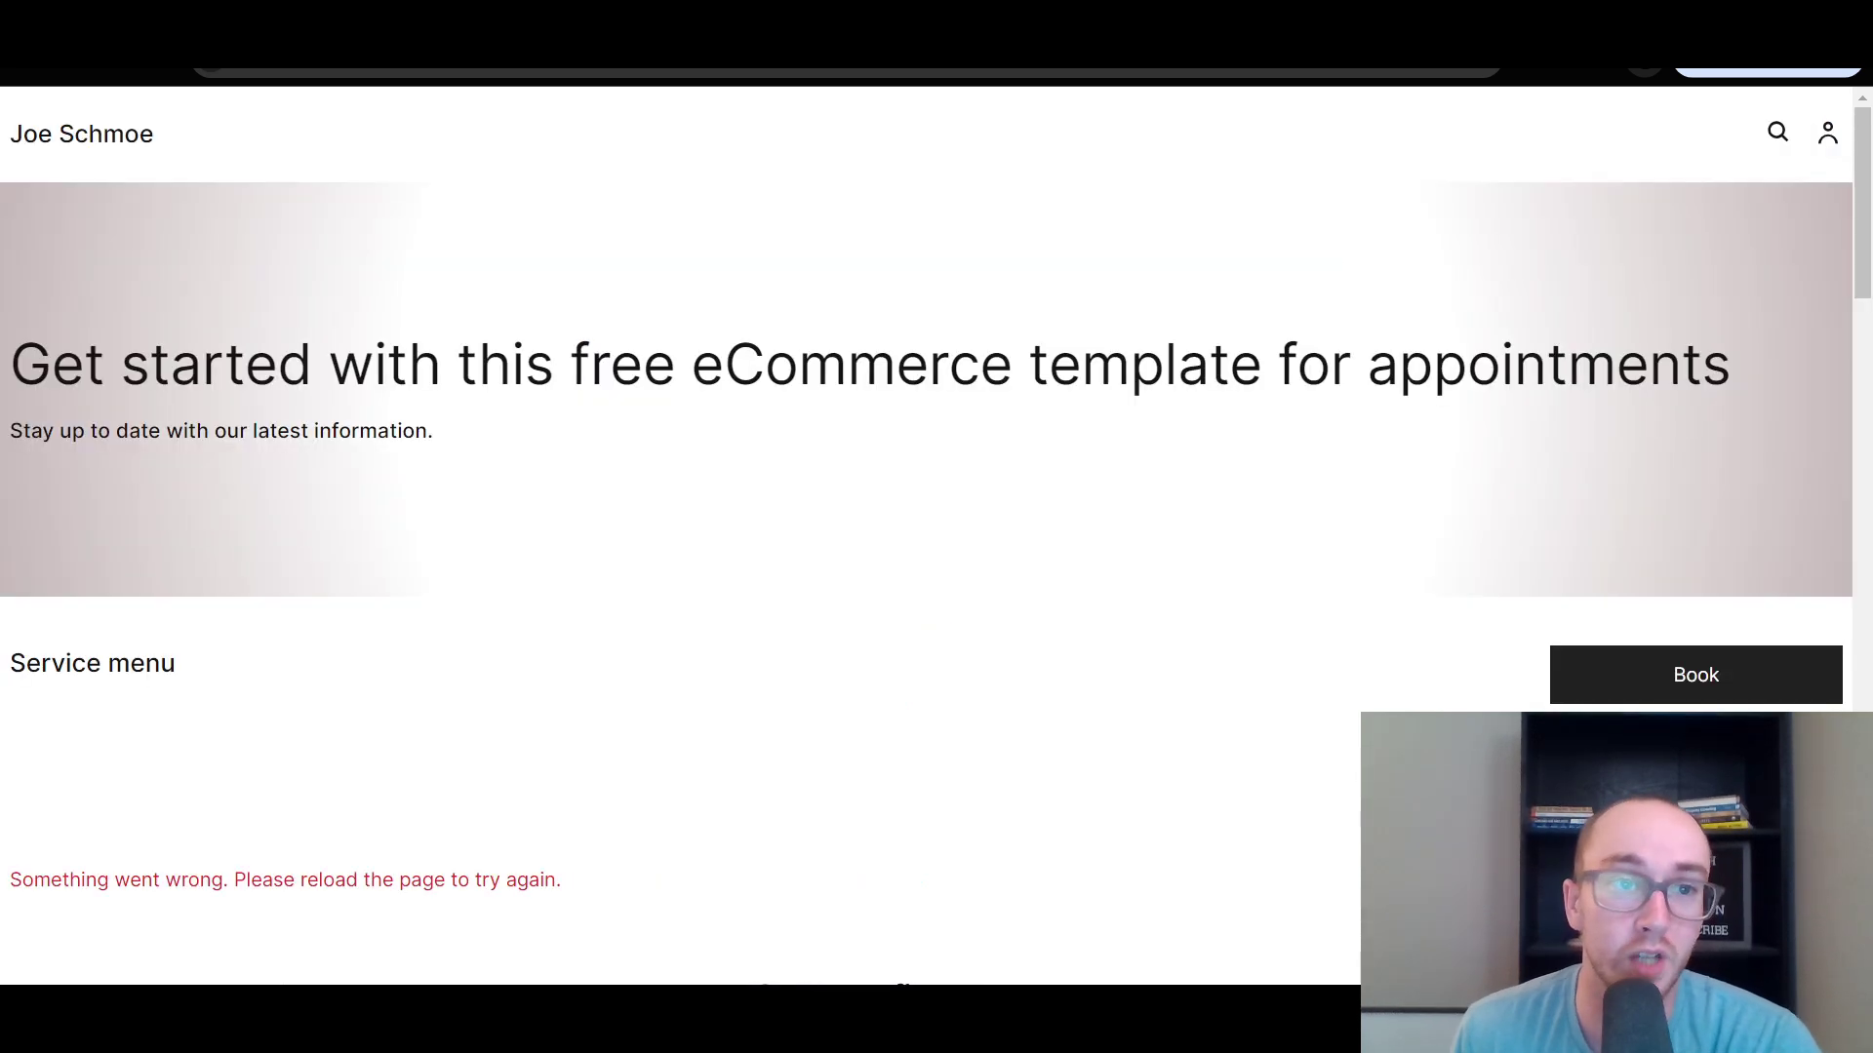
pyautogui.scroll(-15, 966, 576)
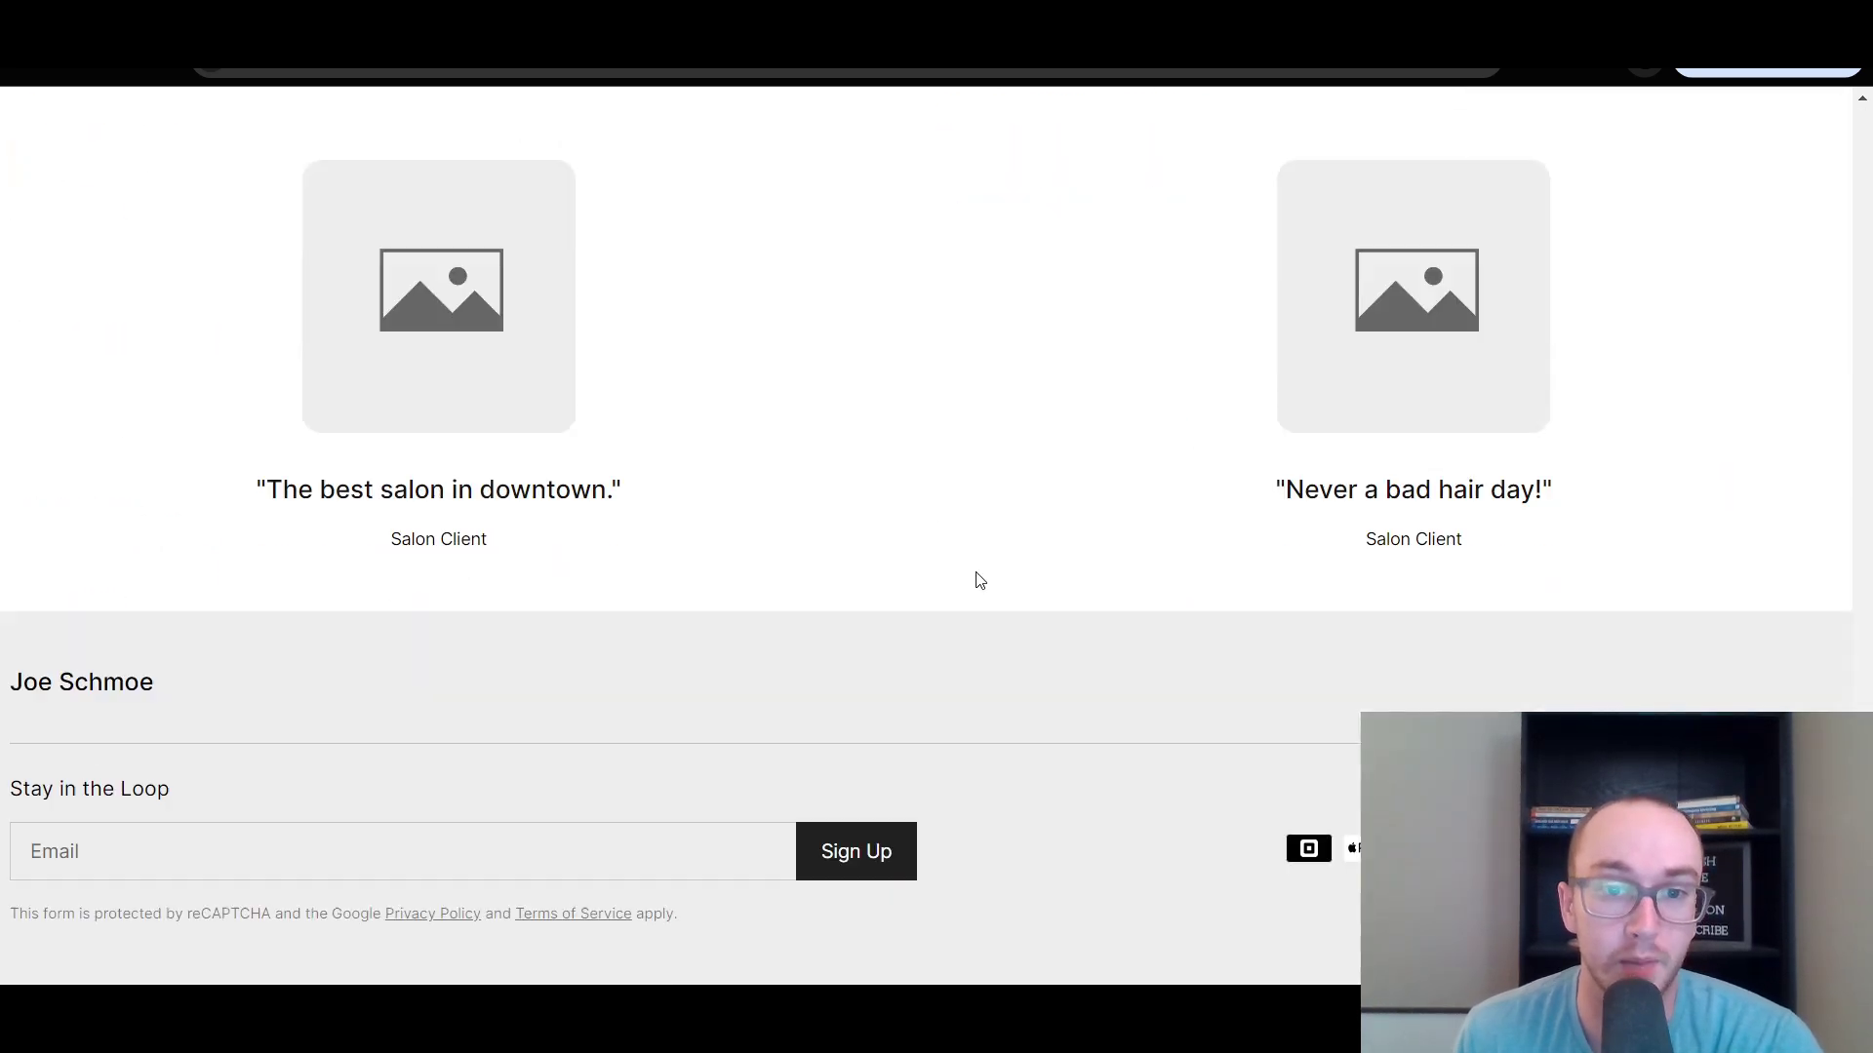
pyautogui.scroll(15, 976, 836)
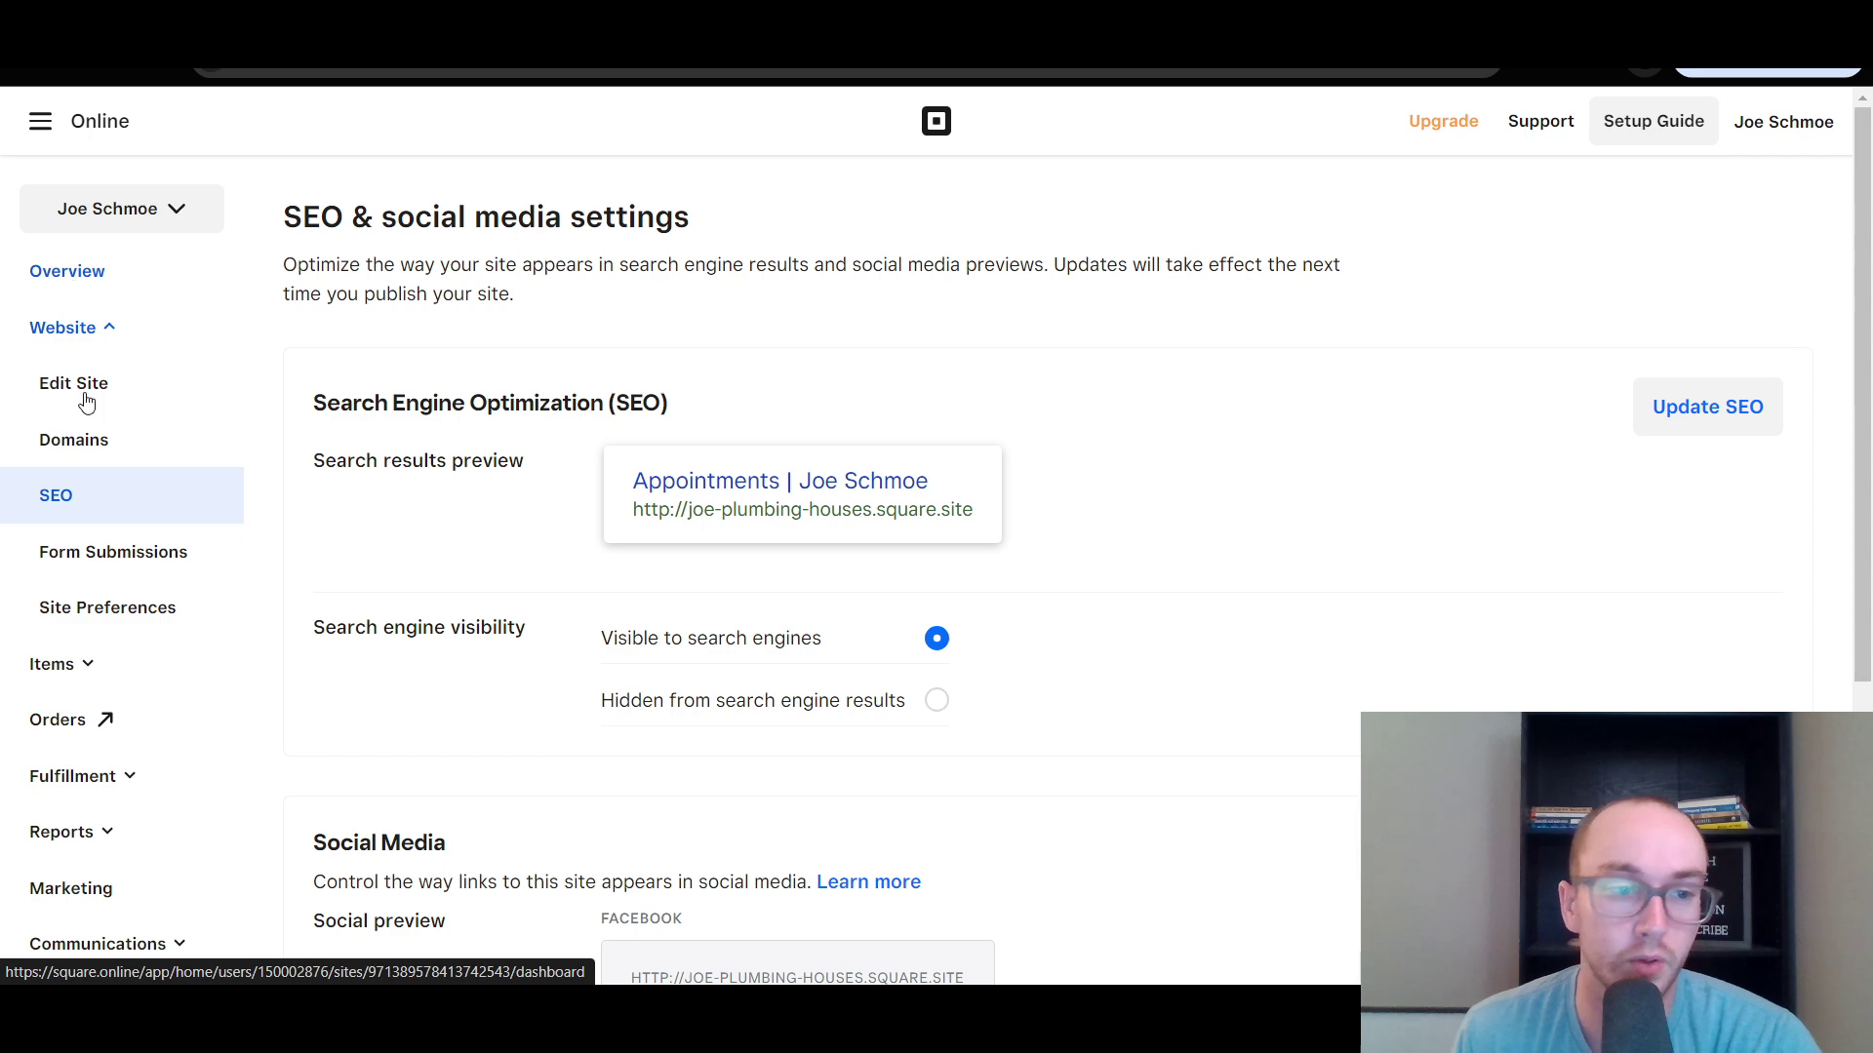
# Look over the dashboard's Items options, open the Site Items page, and check the top of the published site.
pyautogui.scroll(-3, 80, 766)
pyautogui.scroll(3, 77, 900)
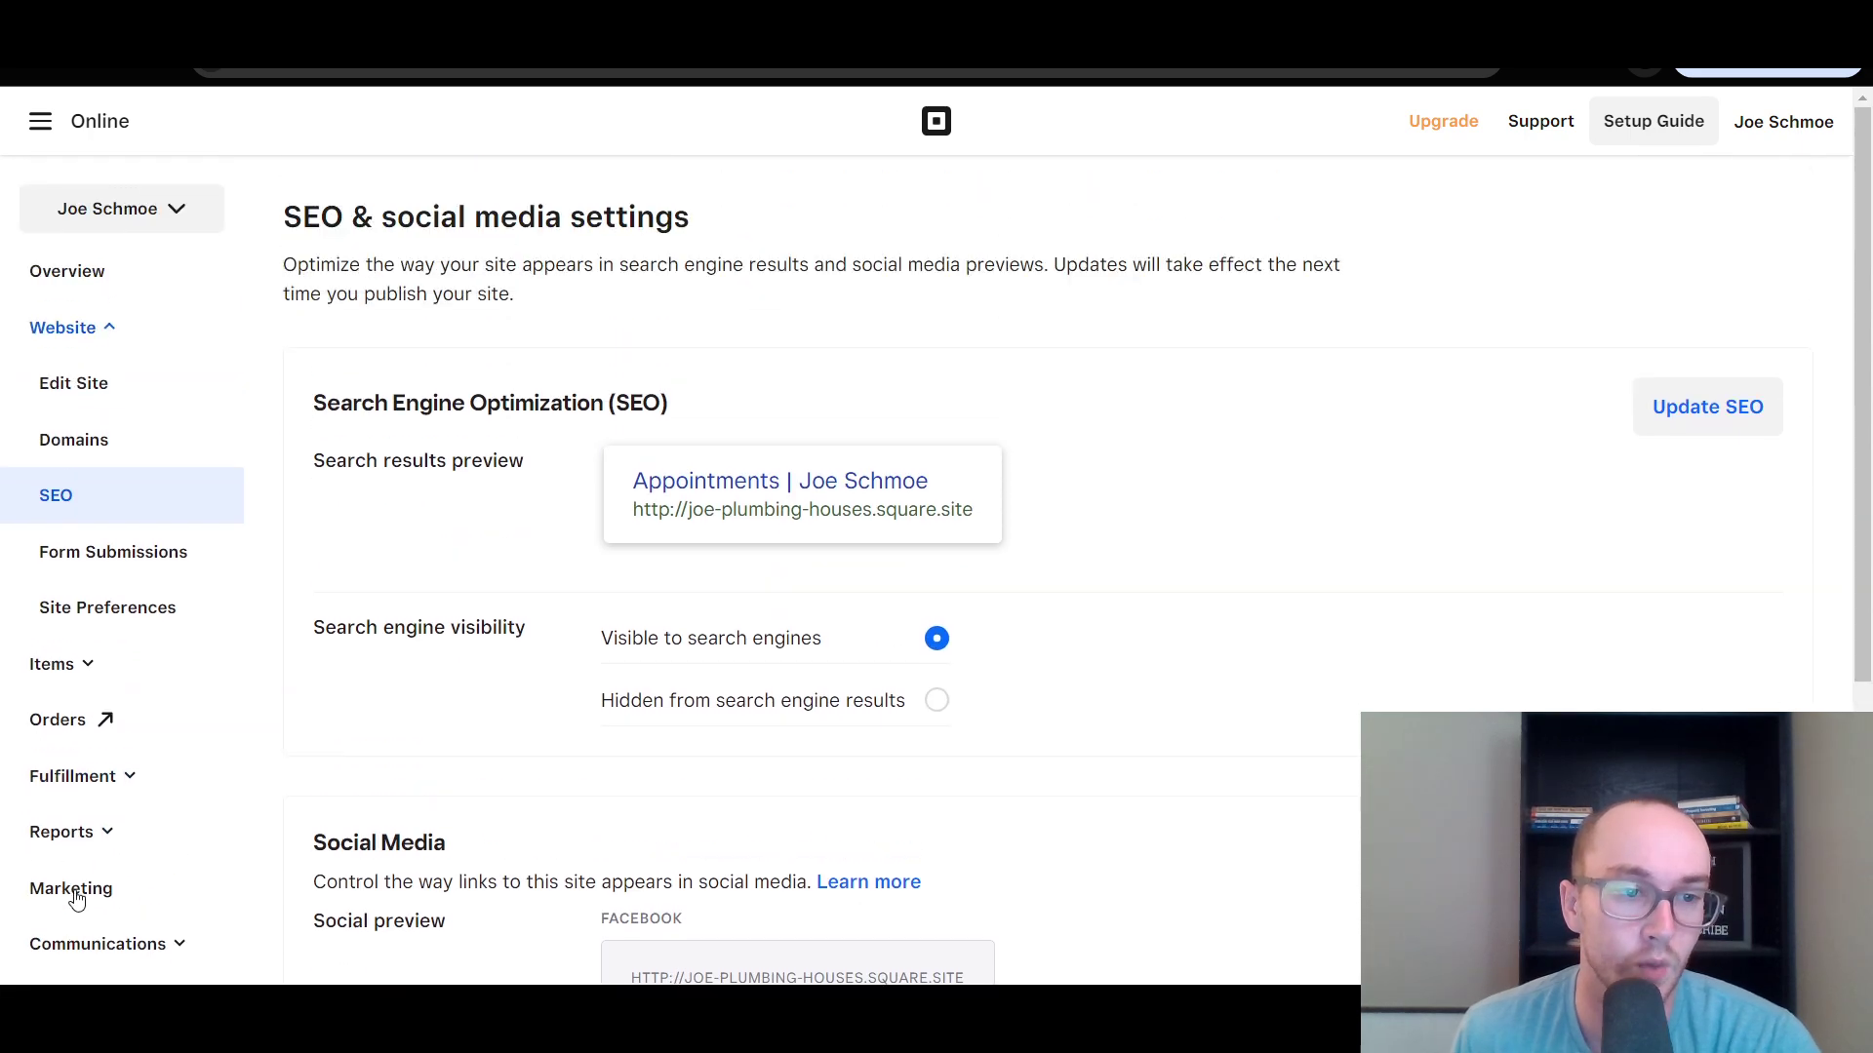
pyautogui.click(47, 664)
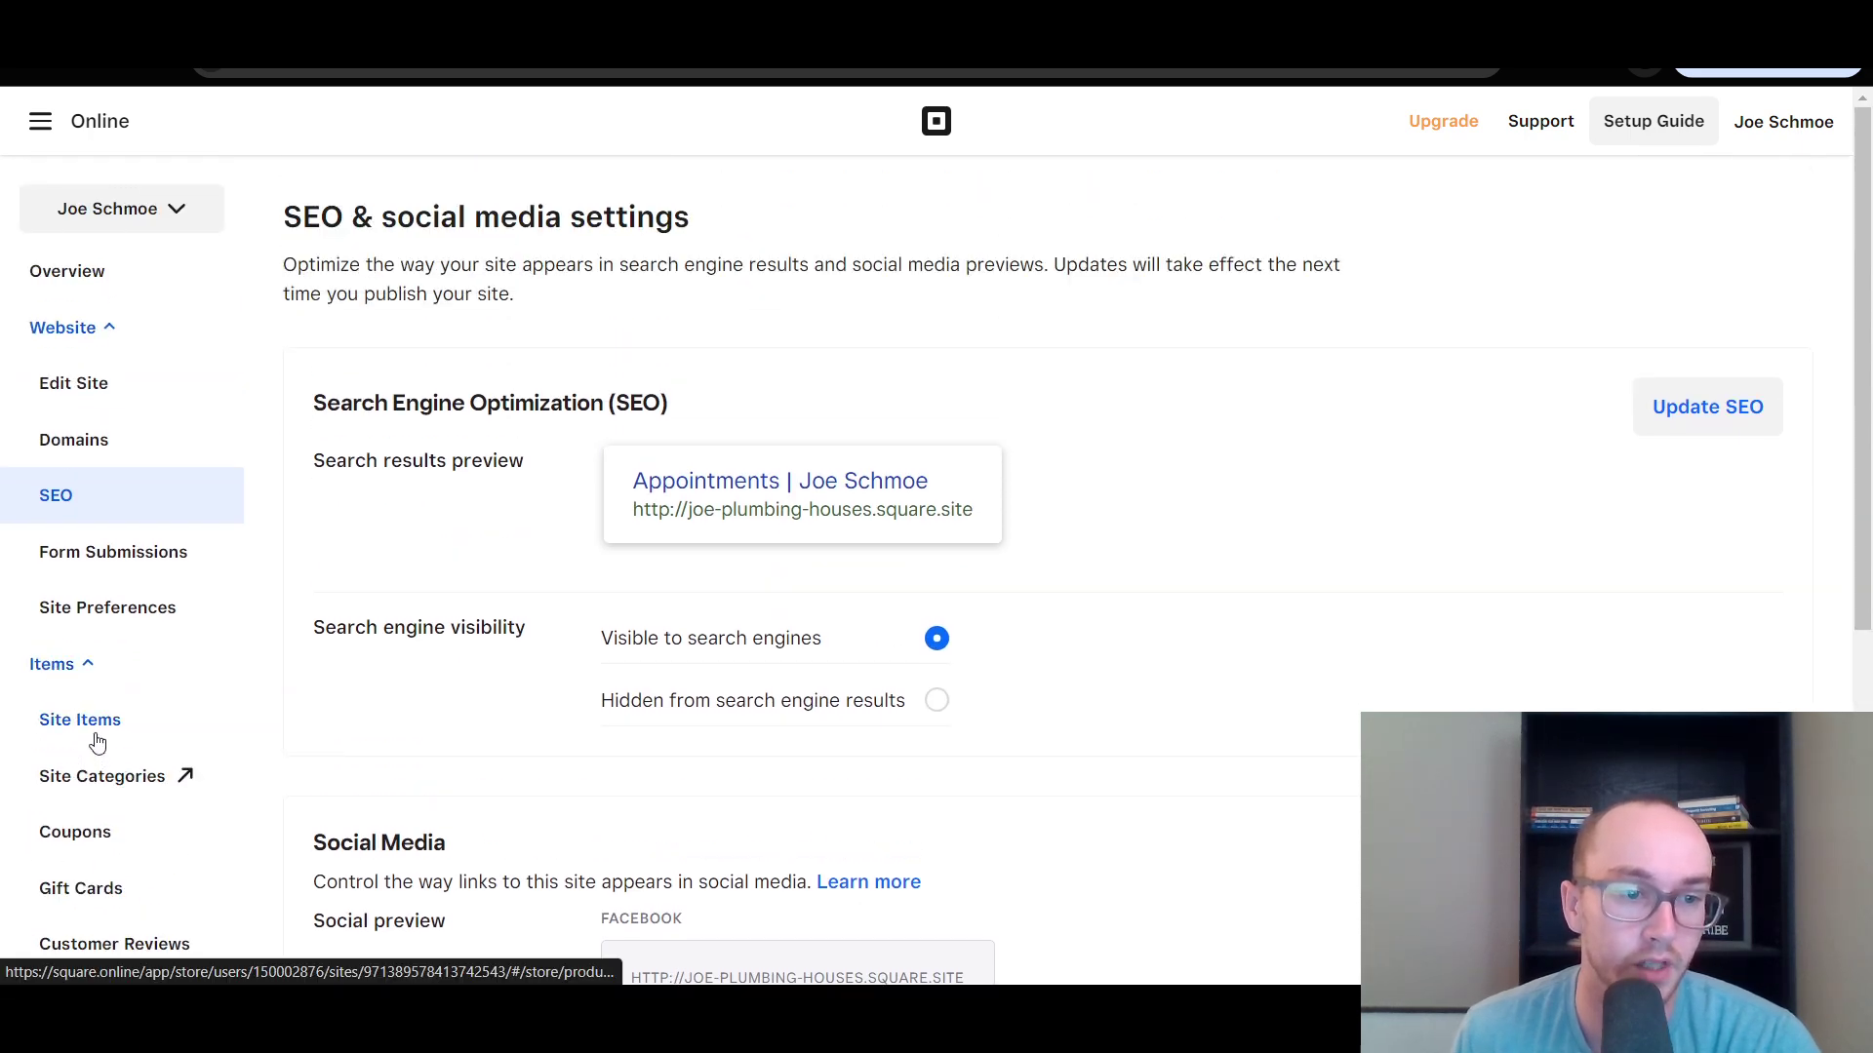
pyautogui.scroll(-1, 104, 823)
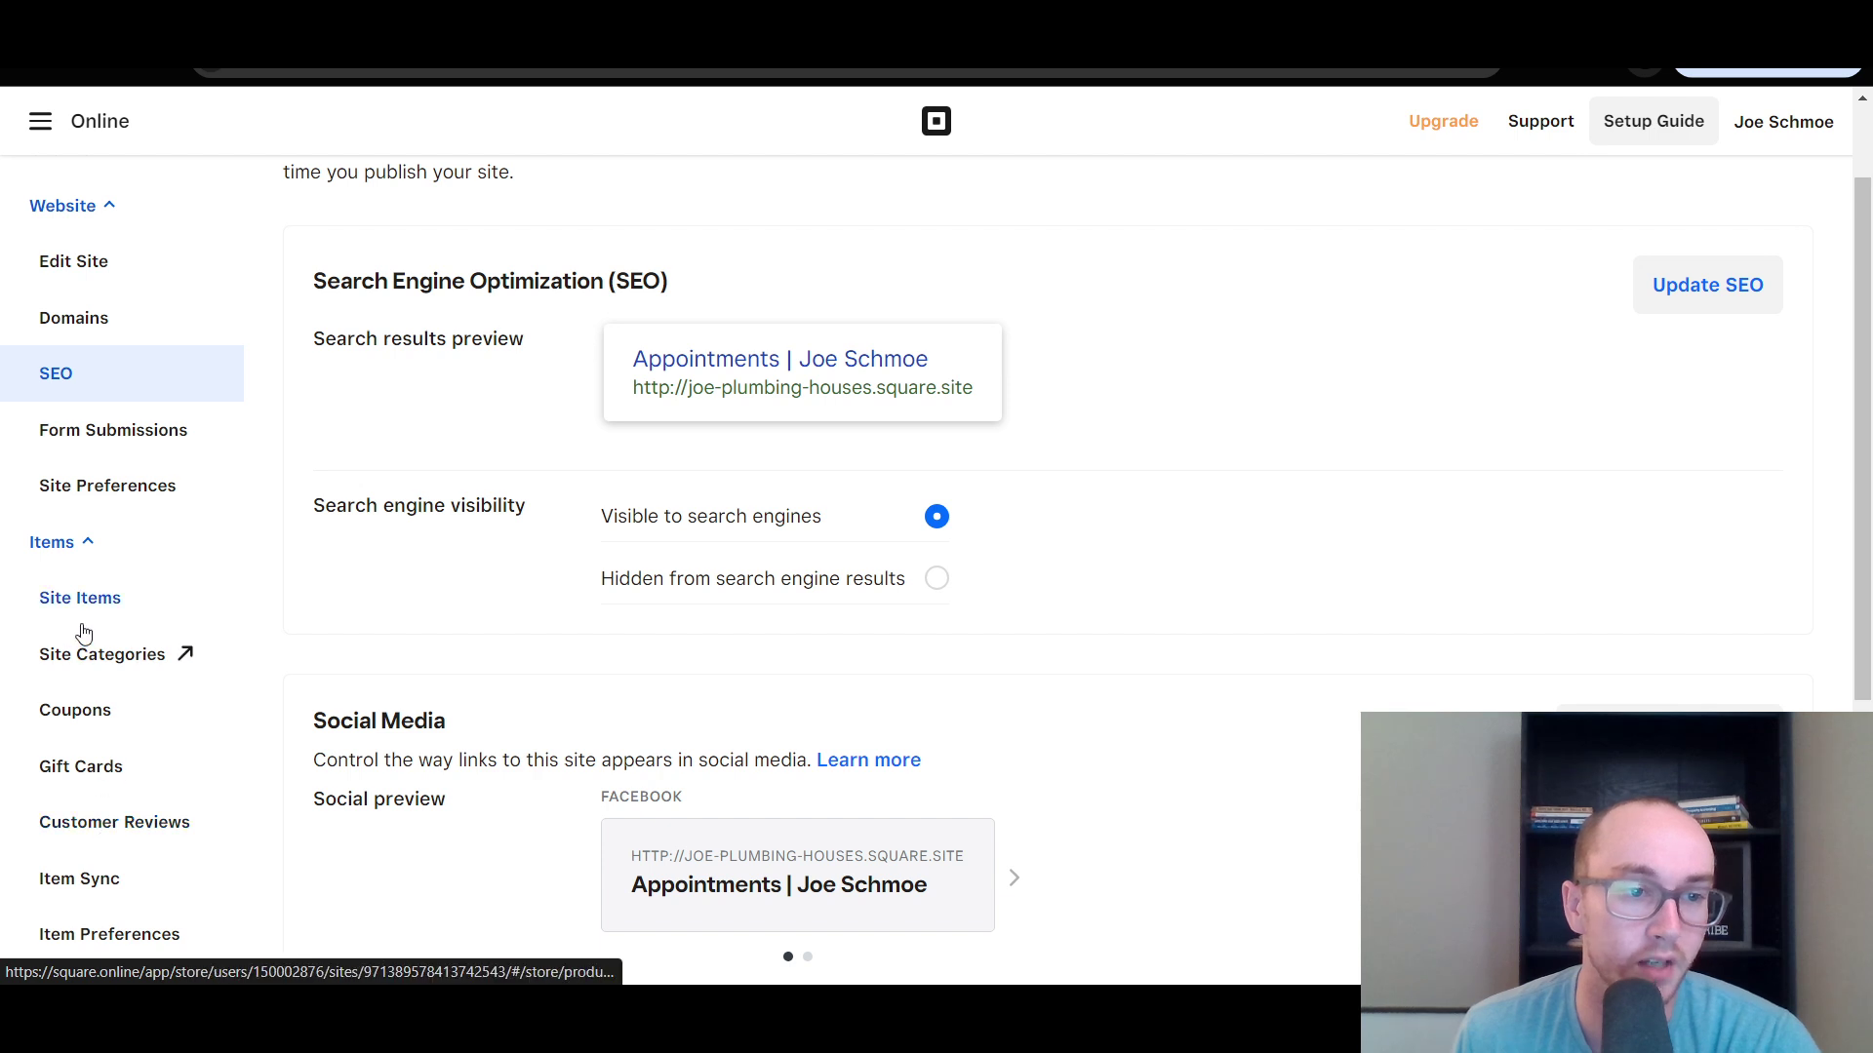
pyautogui.scroll(1, 83, 609)
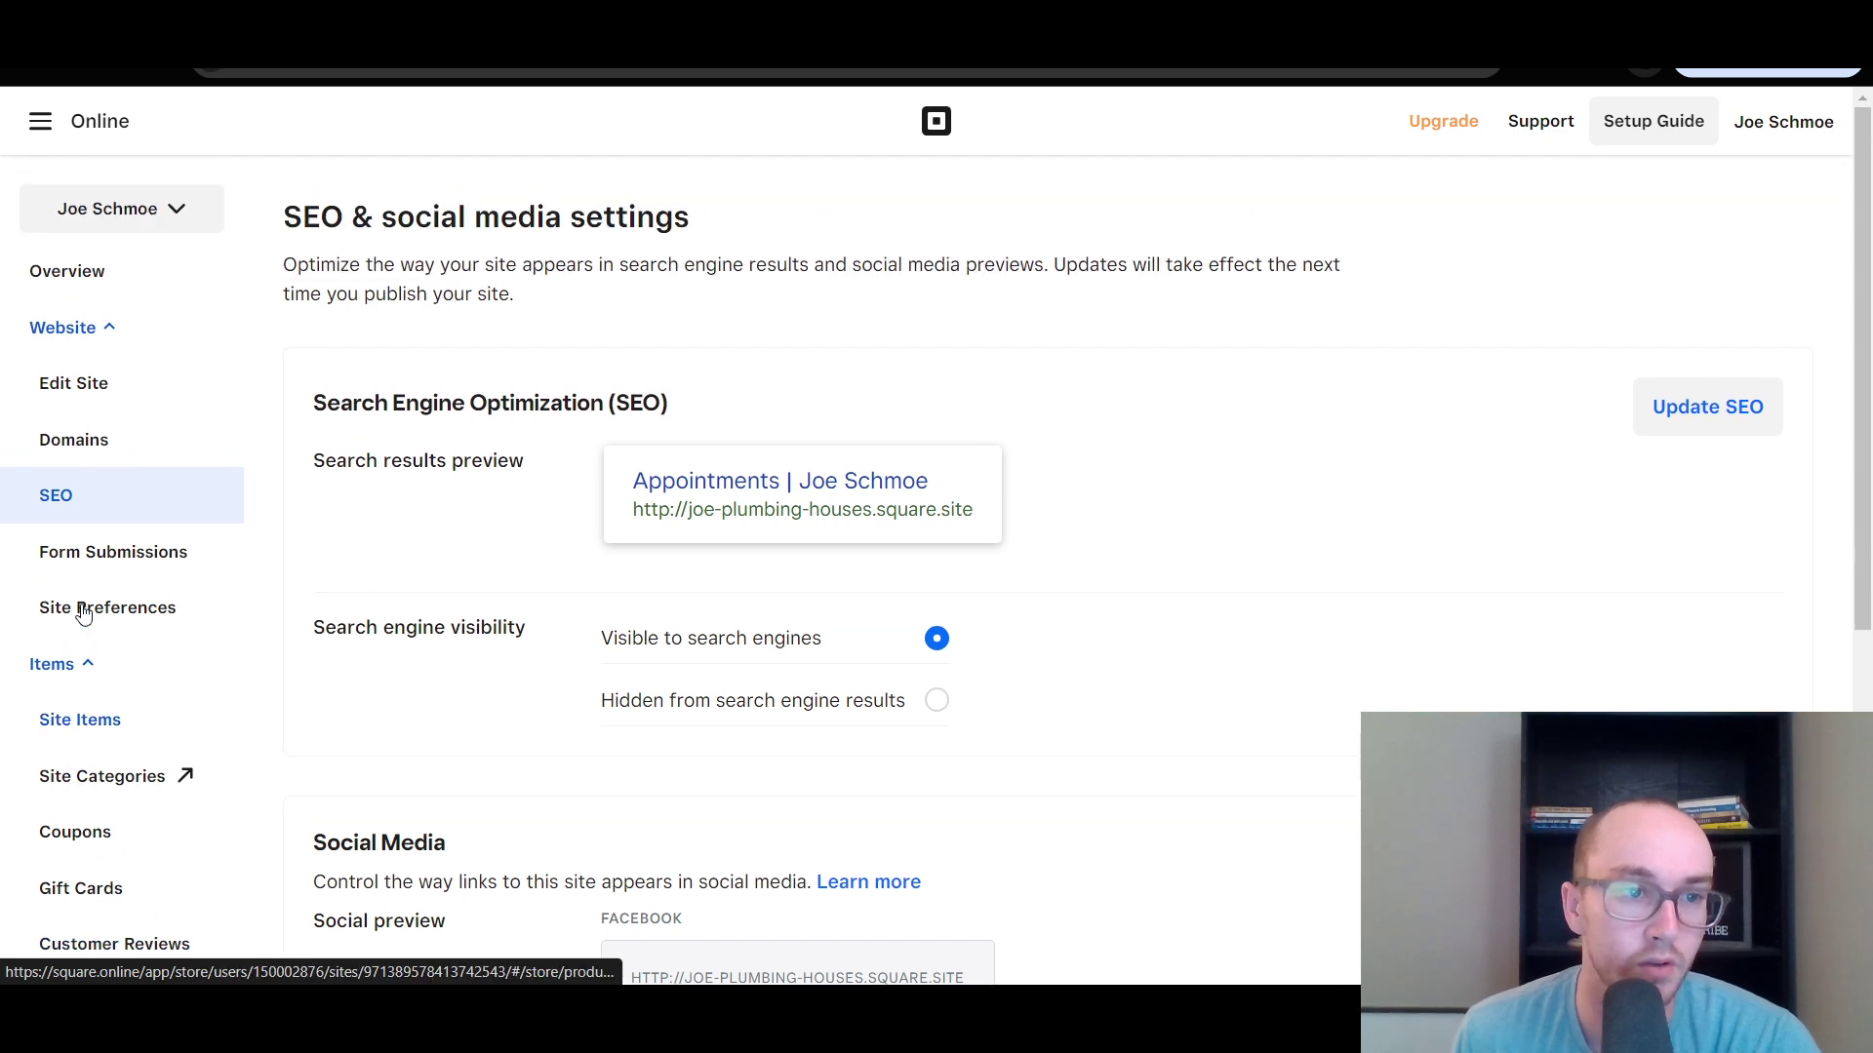
pyautogui.click(85, 719)
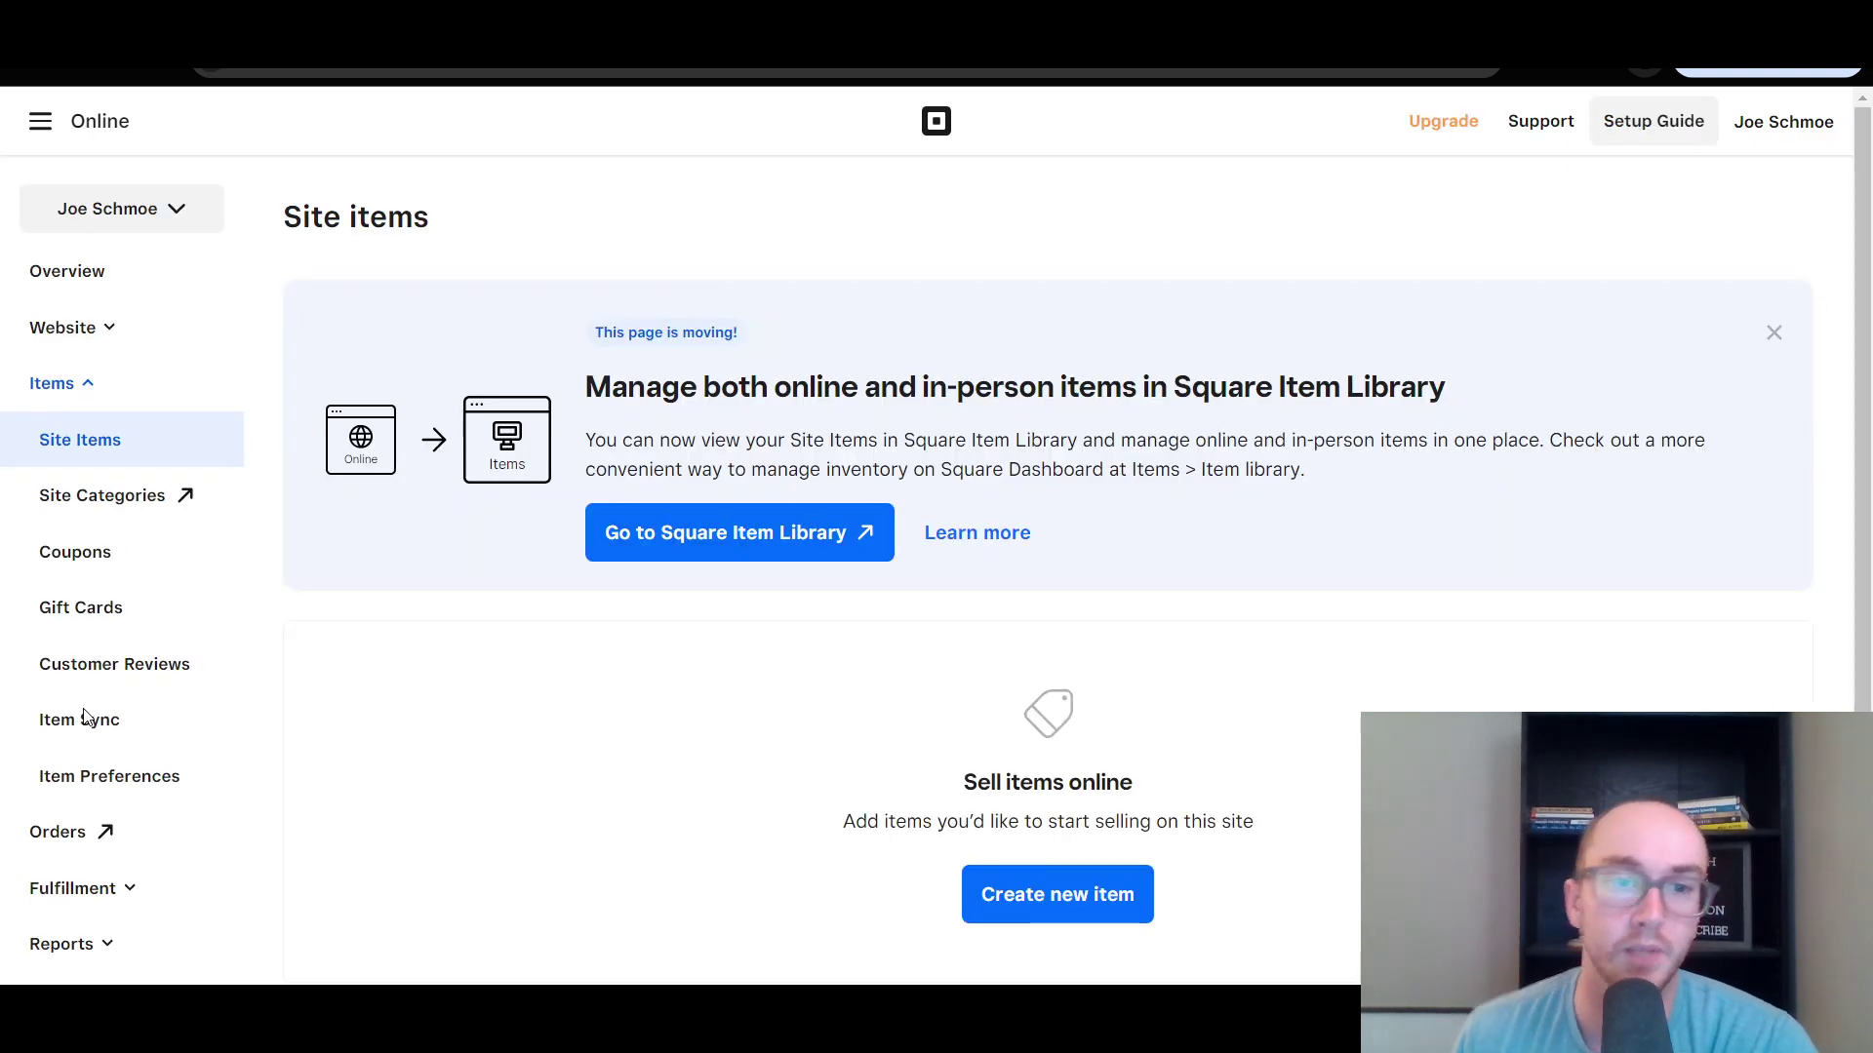
pyautogui.scroll(-3, 870, 698)
pyautogui.scroll(3, 1075, 803)
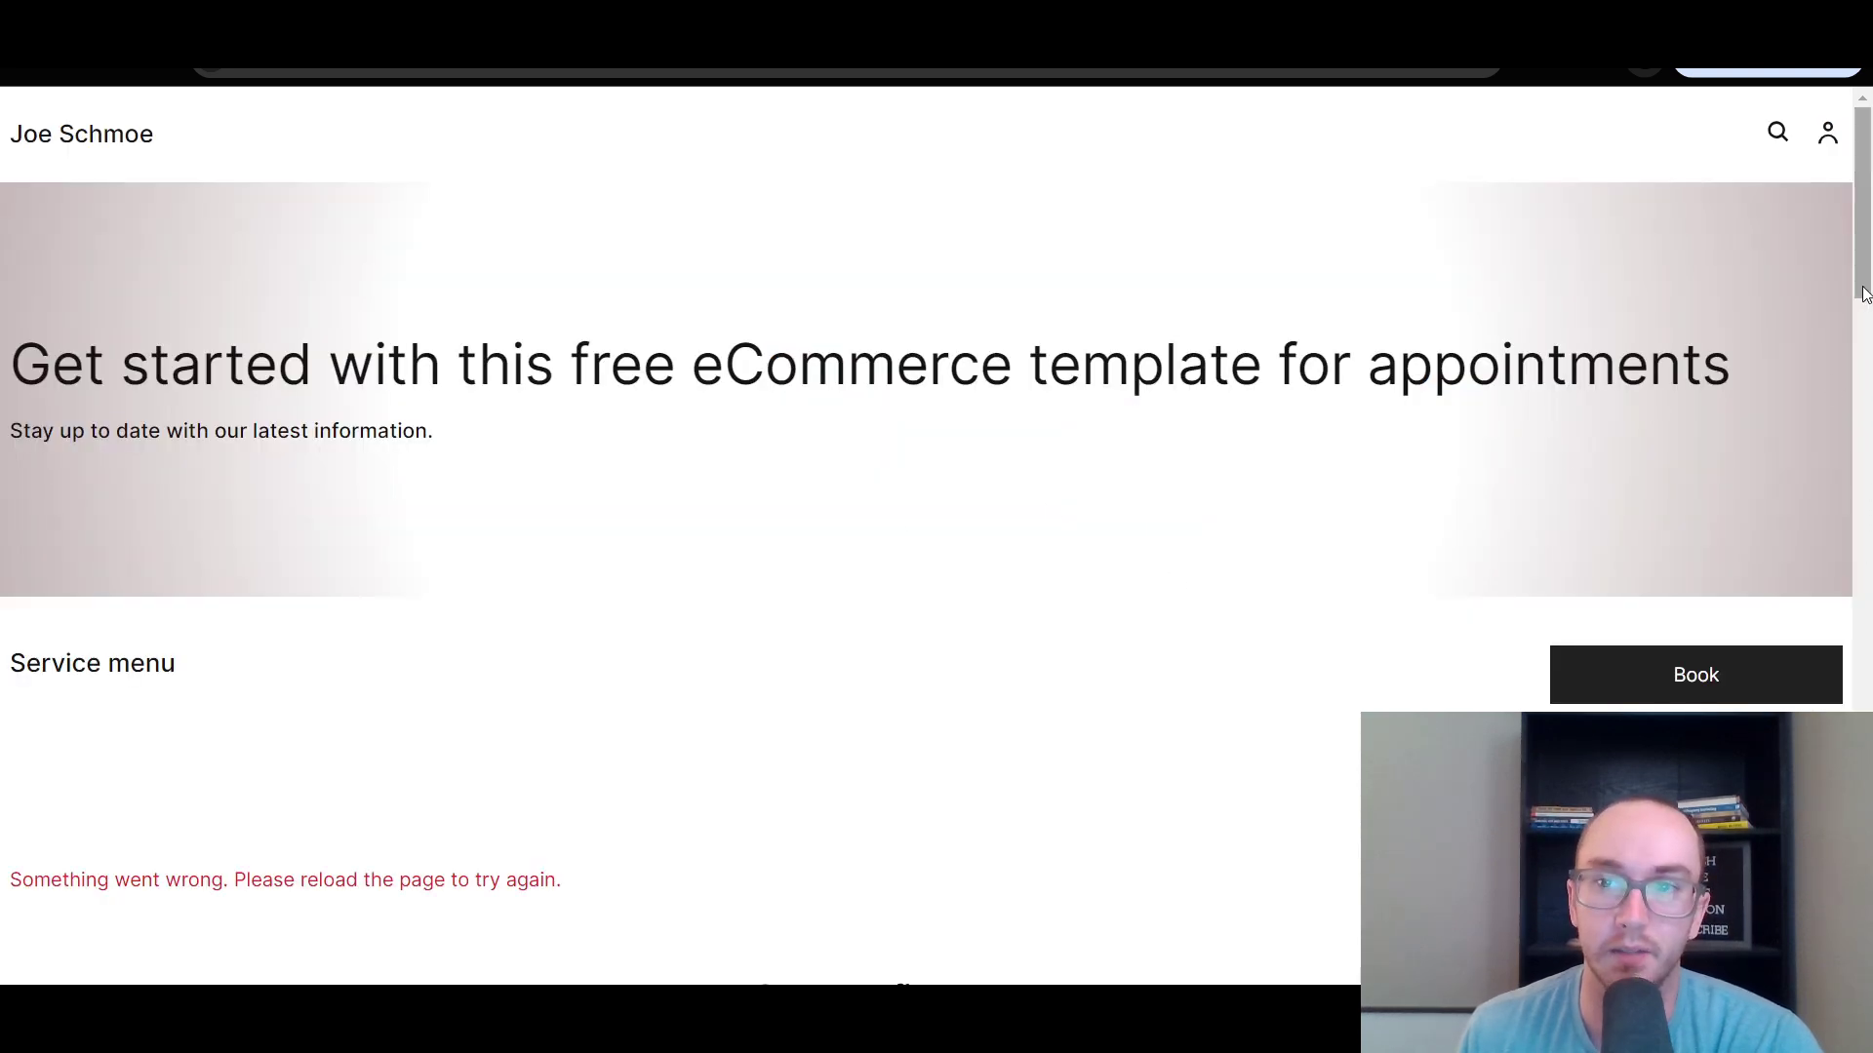
pyautogui.scroll(-2, 1658, 488)
pyautogui.scroll(2, 1616, 592)
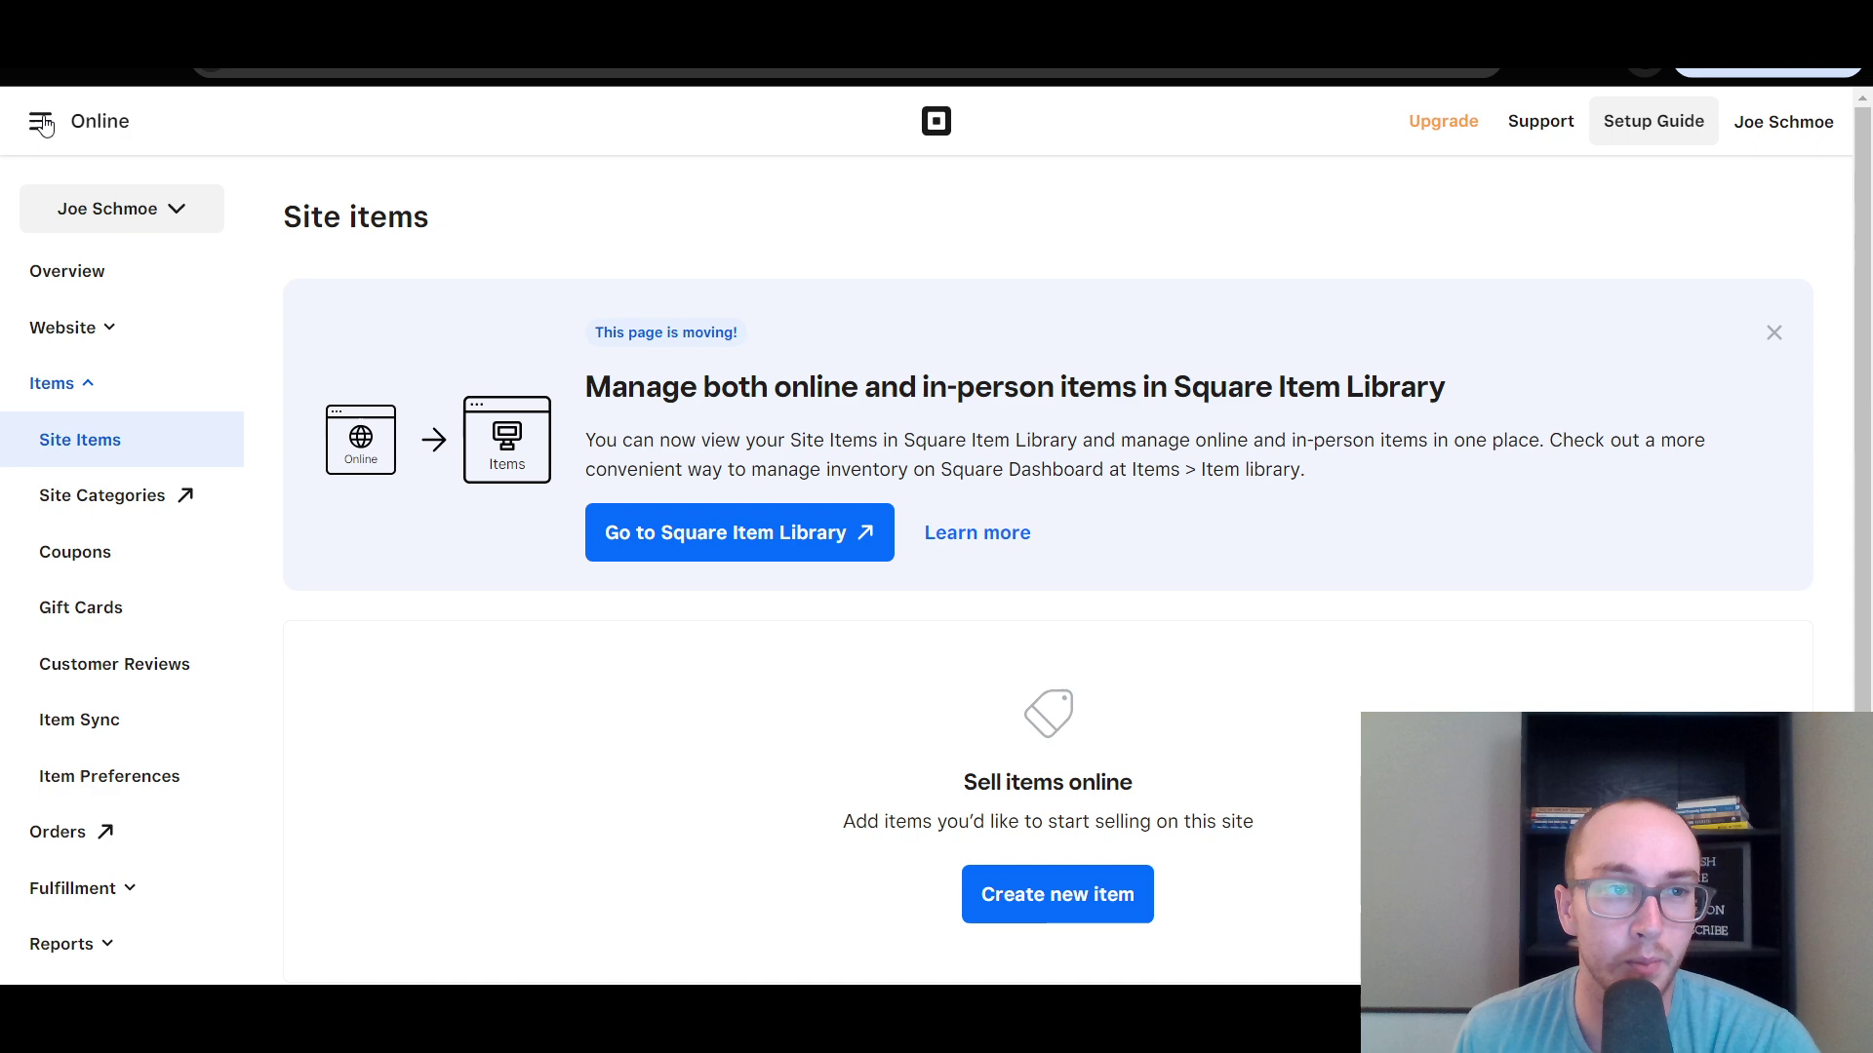
# Look through the main Square menu's products and tools, from Home and Payment Links to App Integrations, and close it.
pyautogui.click(44, 125)
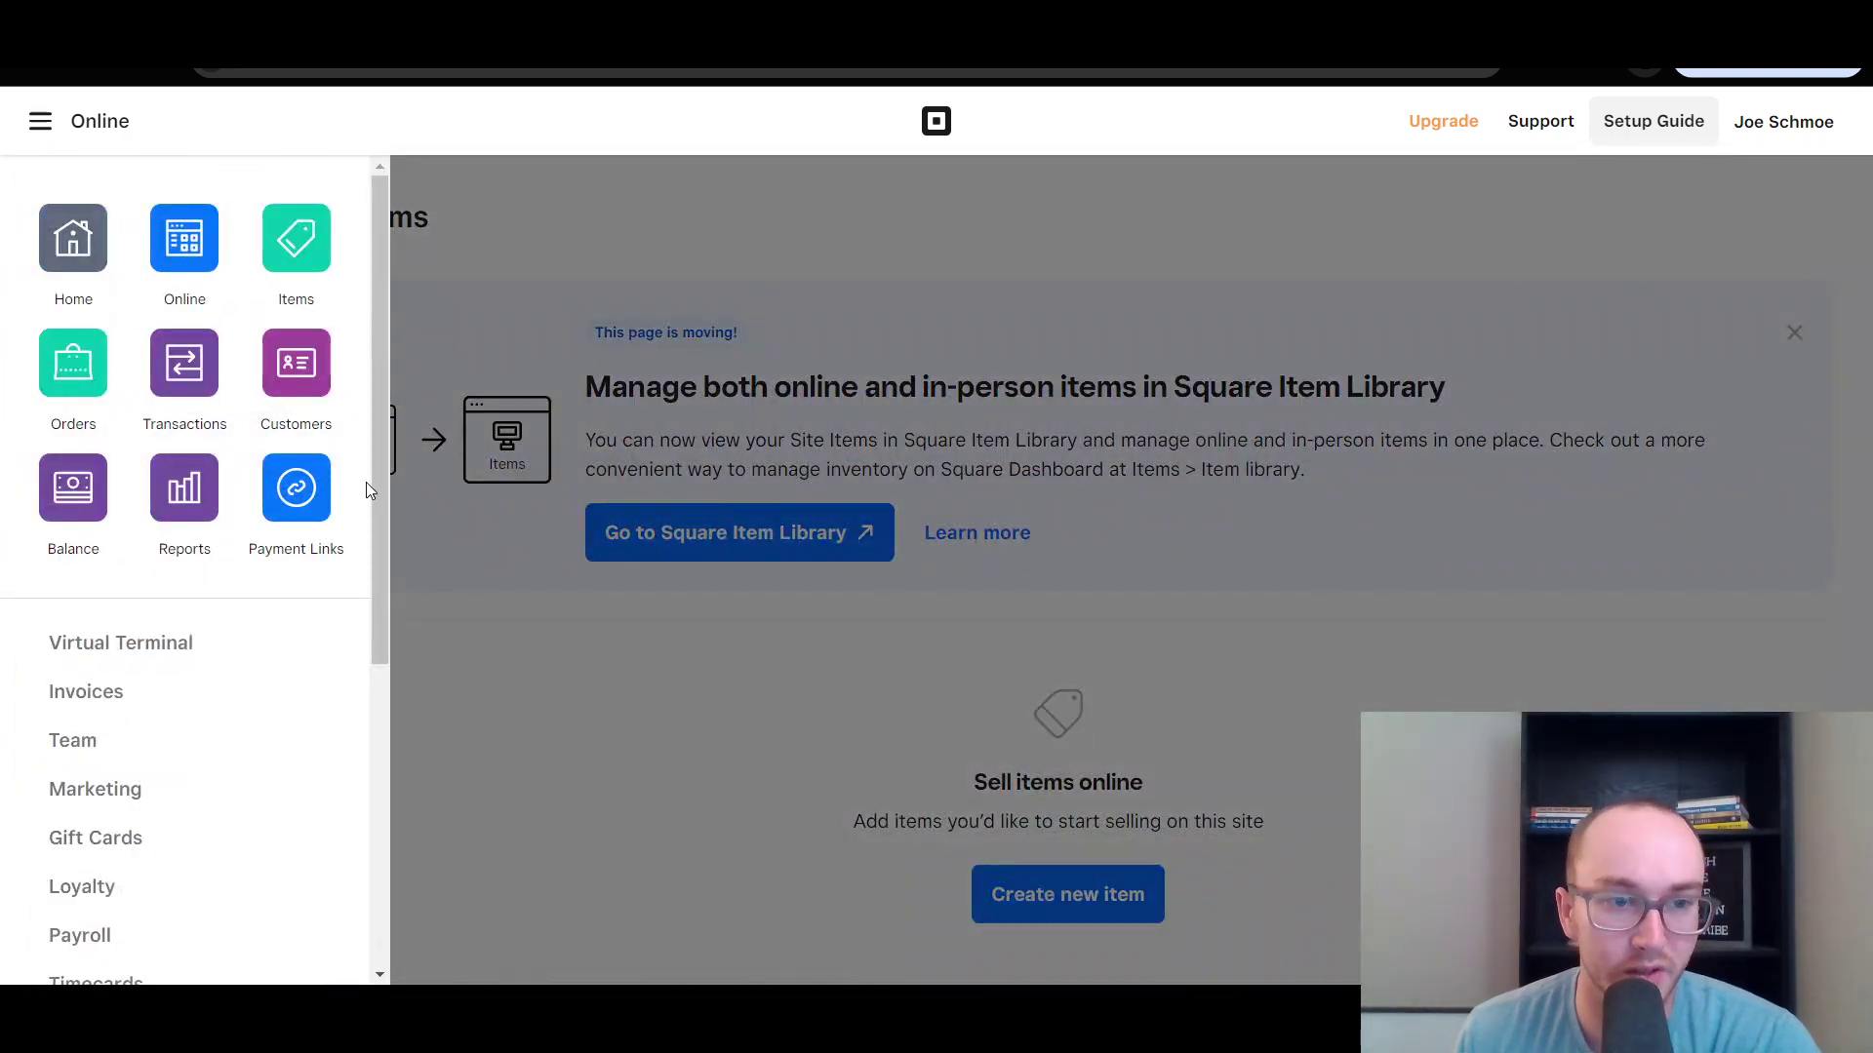
pyautogui.moveTo(377, 482); pyautogui.dragTo(384, 670)
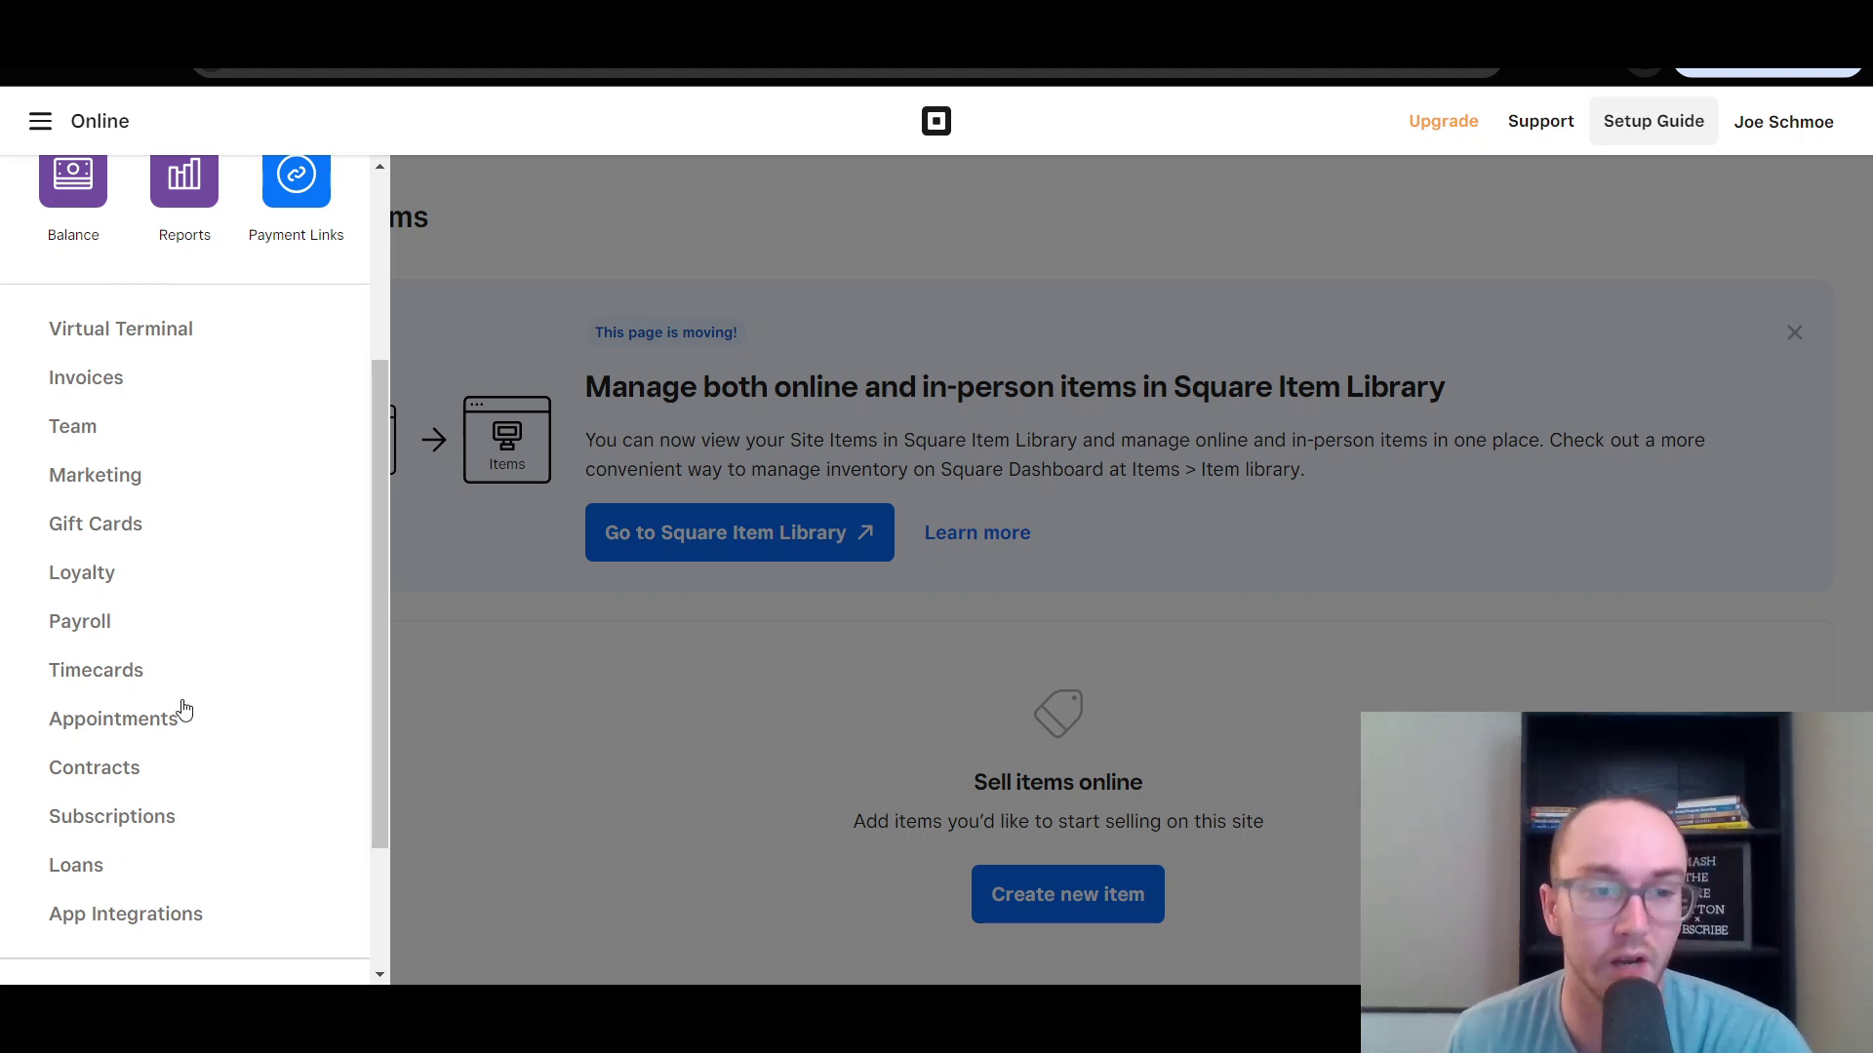
pyautogui.scroll(-1, 169, 722)
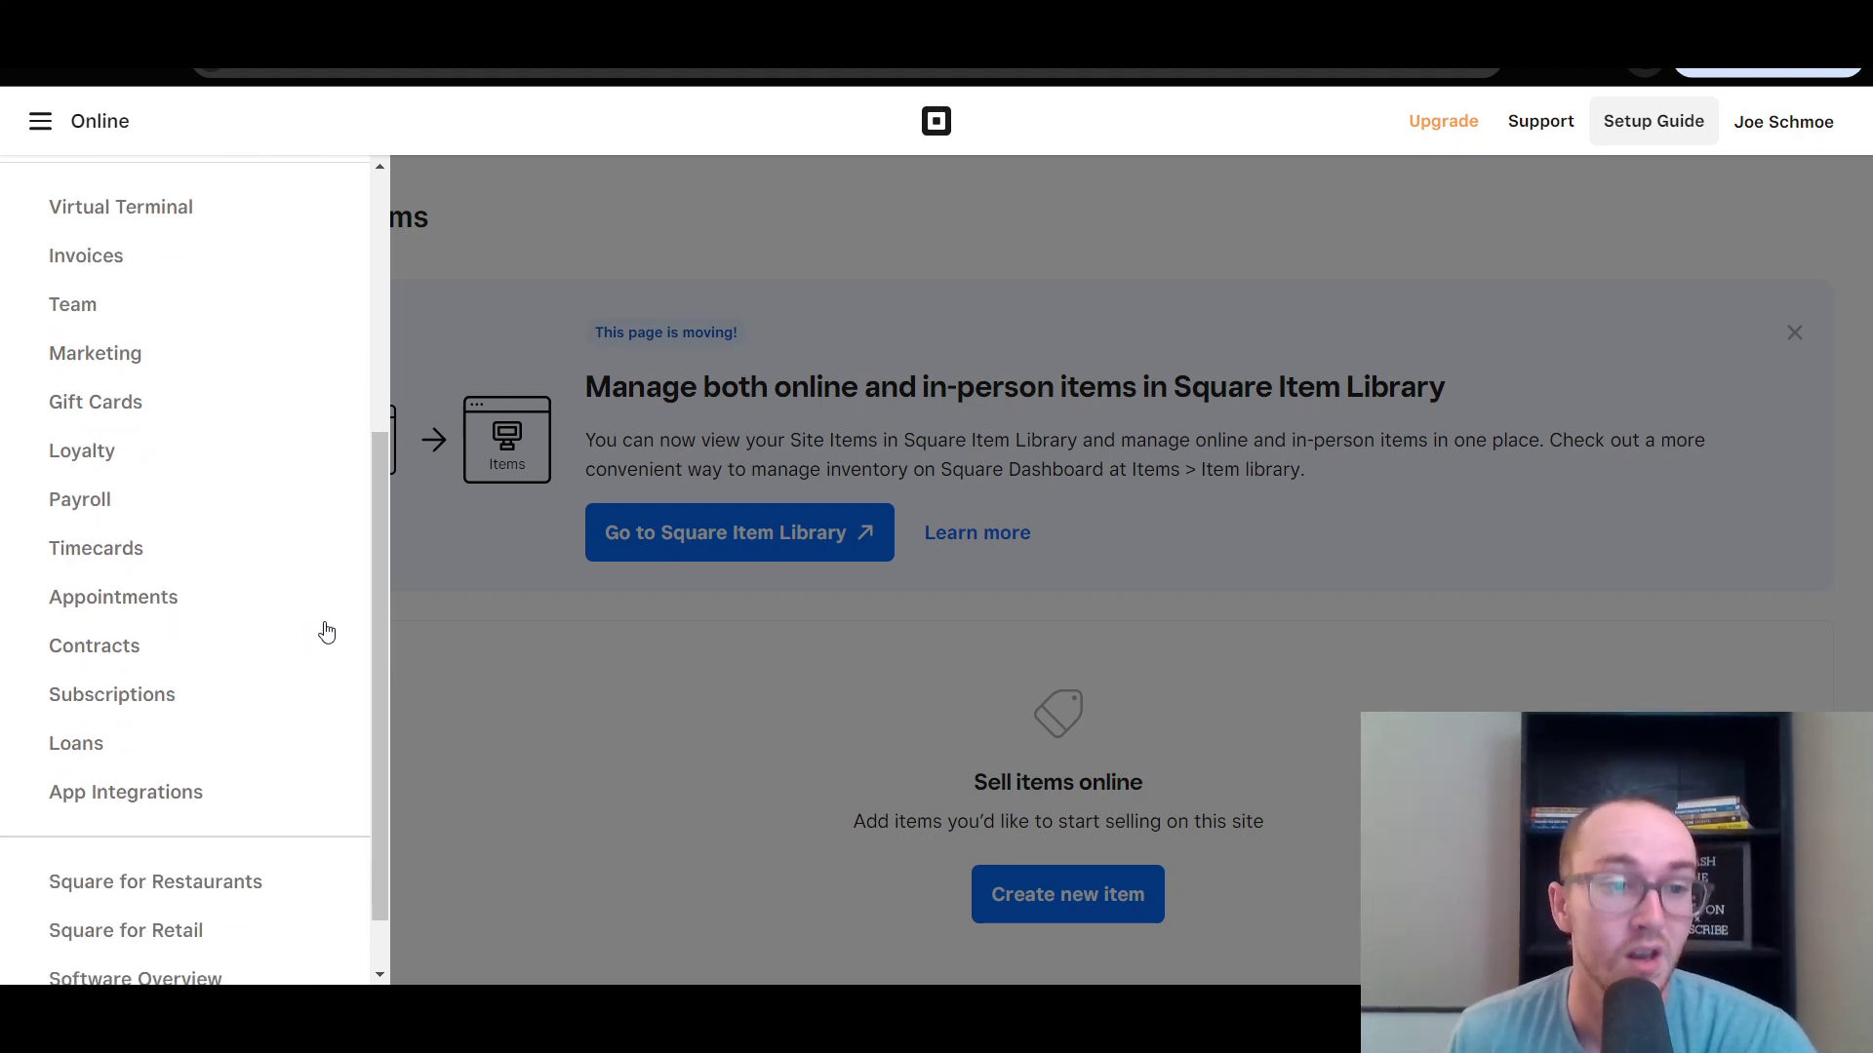
pyautogui.moveTo(373, 616); pyautogui.dragTo(373, 523)
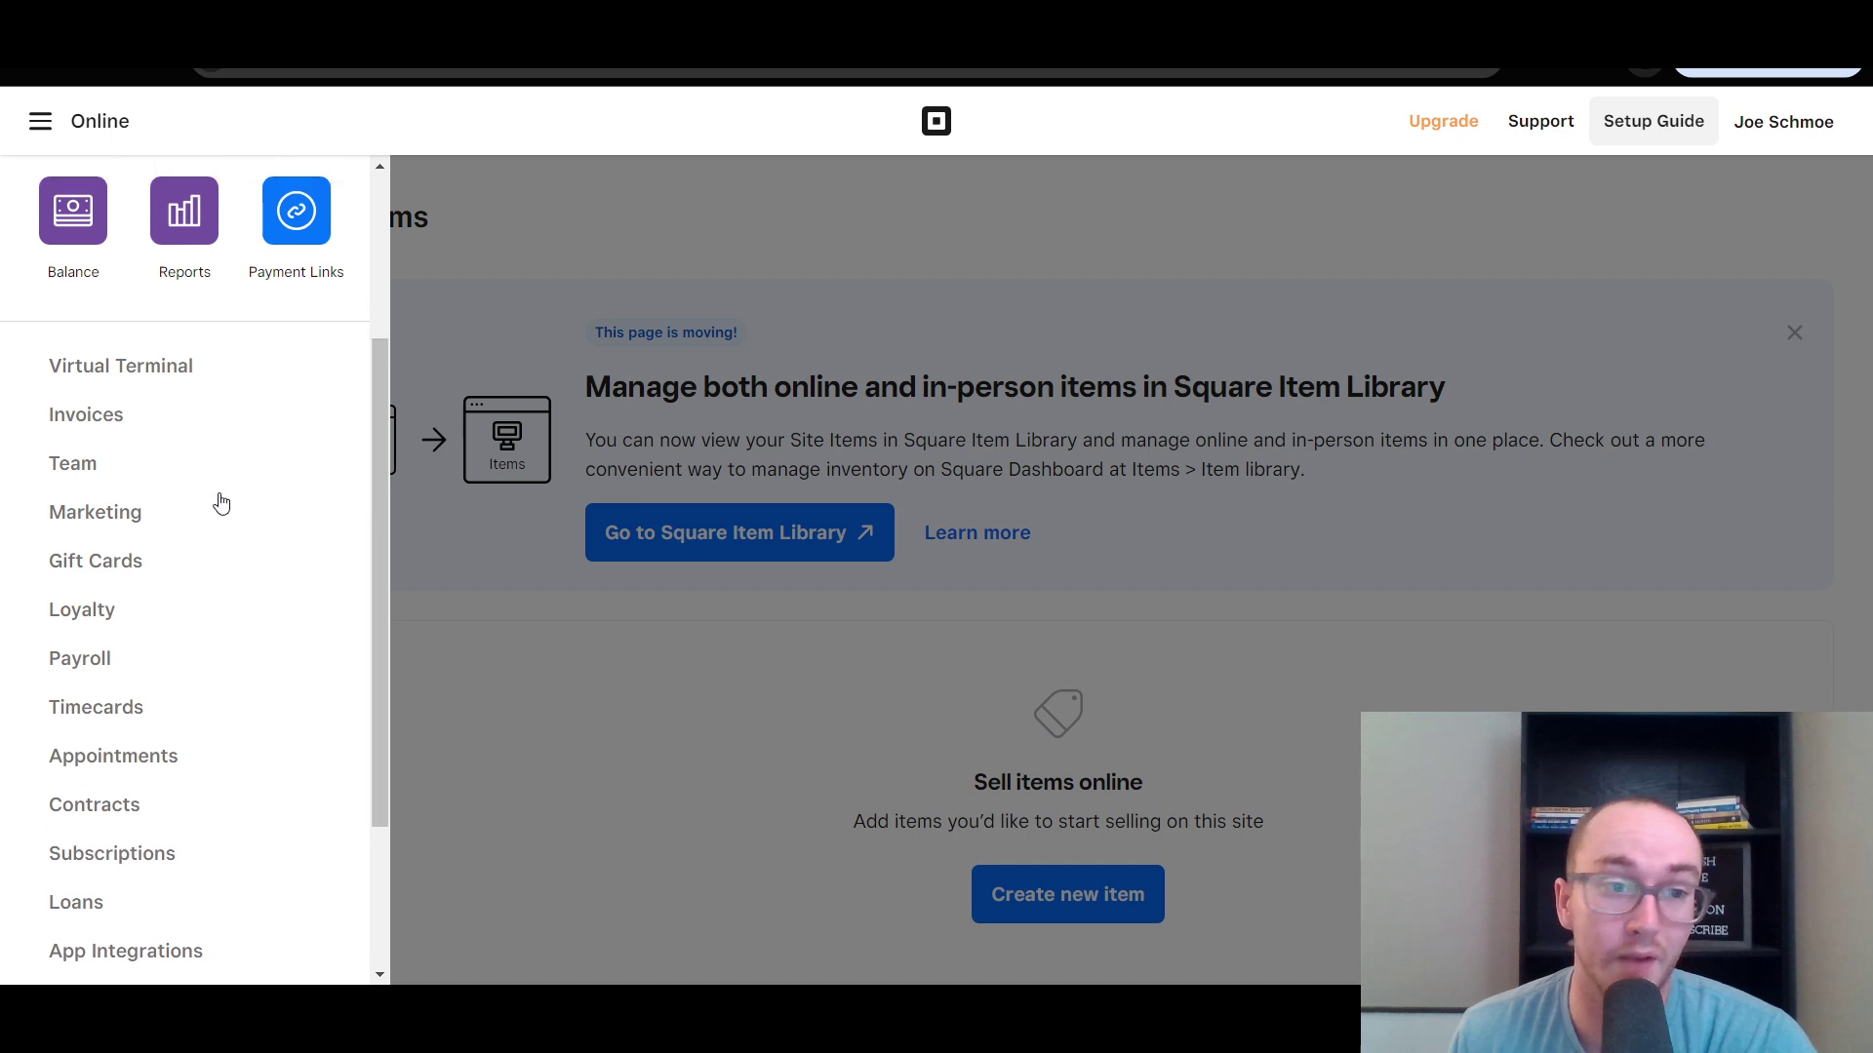
pyautogui.moveTo(379, 366); pyautogui.dragTo(371, 197)
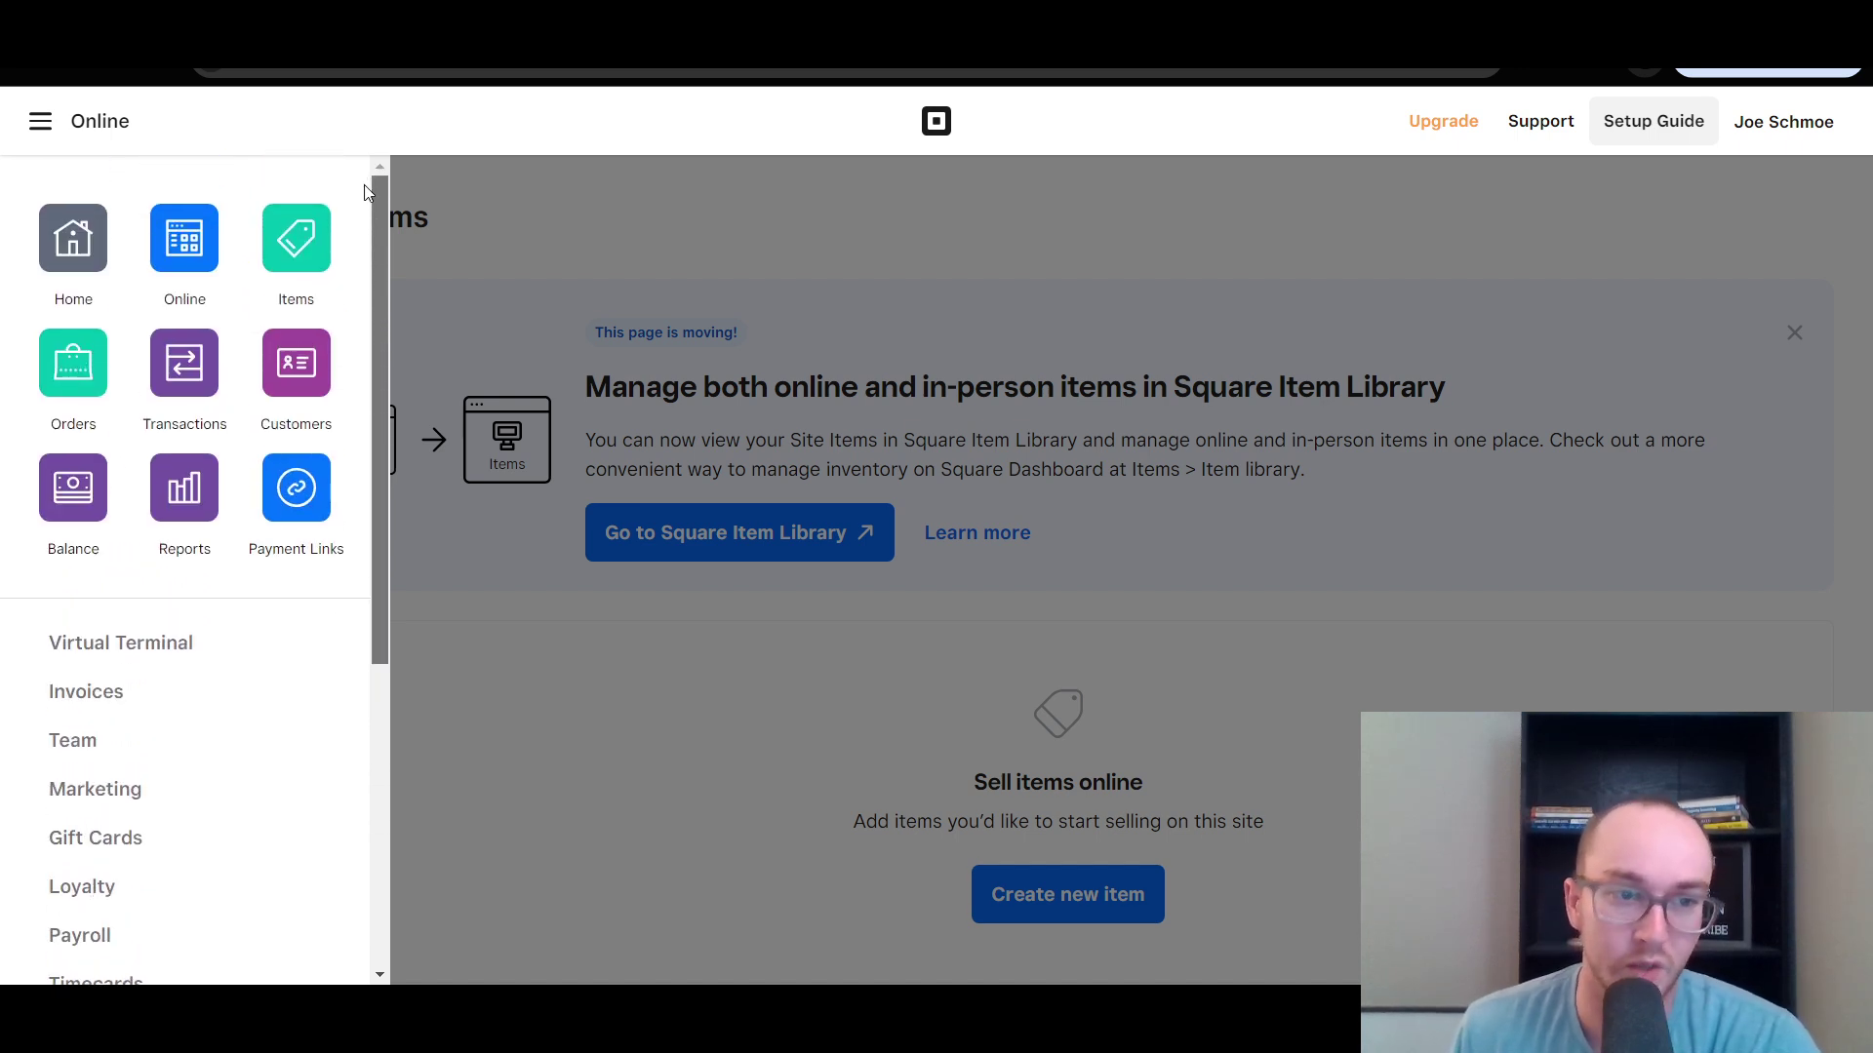
pyautogui.moveTo(380, 398); pyautogui.dragTo(369, 261)
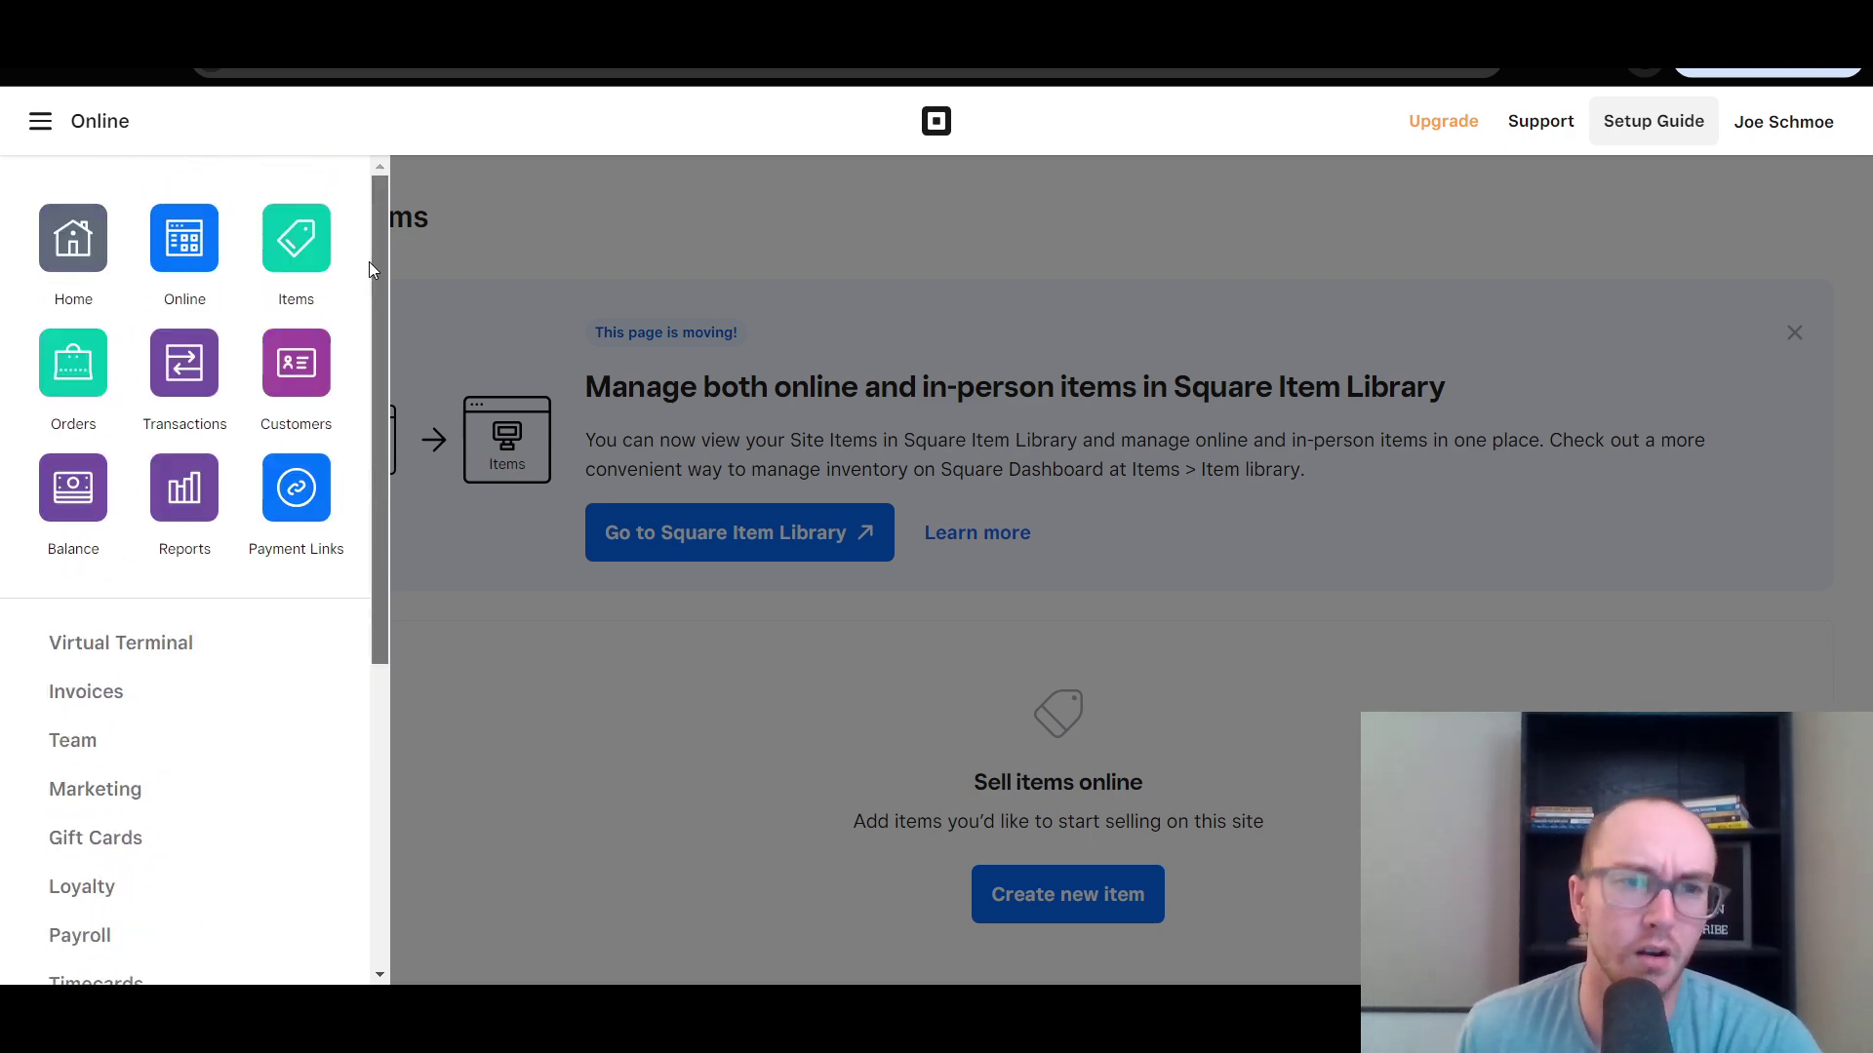
pyautogui.click(456, 240)
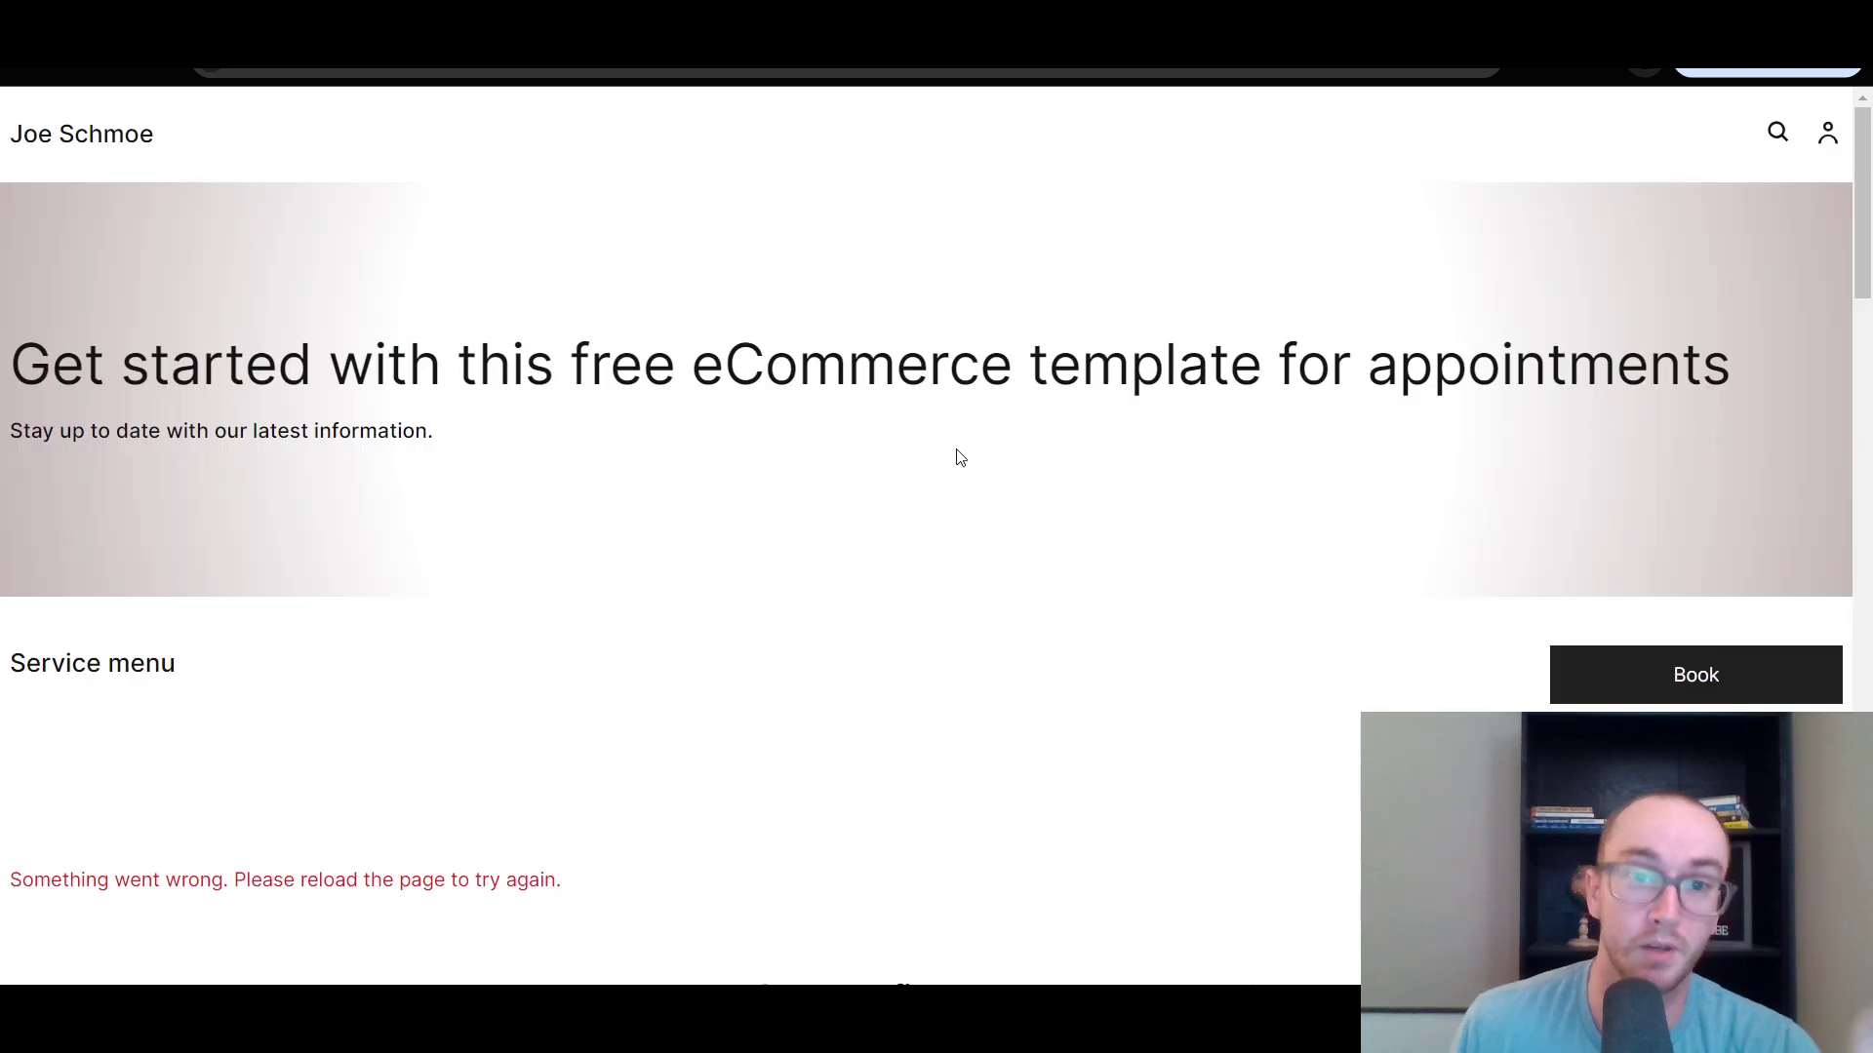
# Run through the whole published Appointments home page once more and return to its header banner.
pyautogui.moveTo(1856, 240); pyautogui.dragTo(1859, 215)
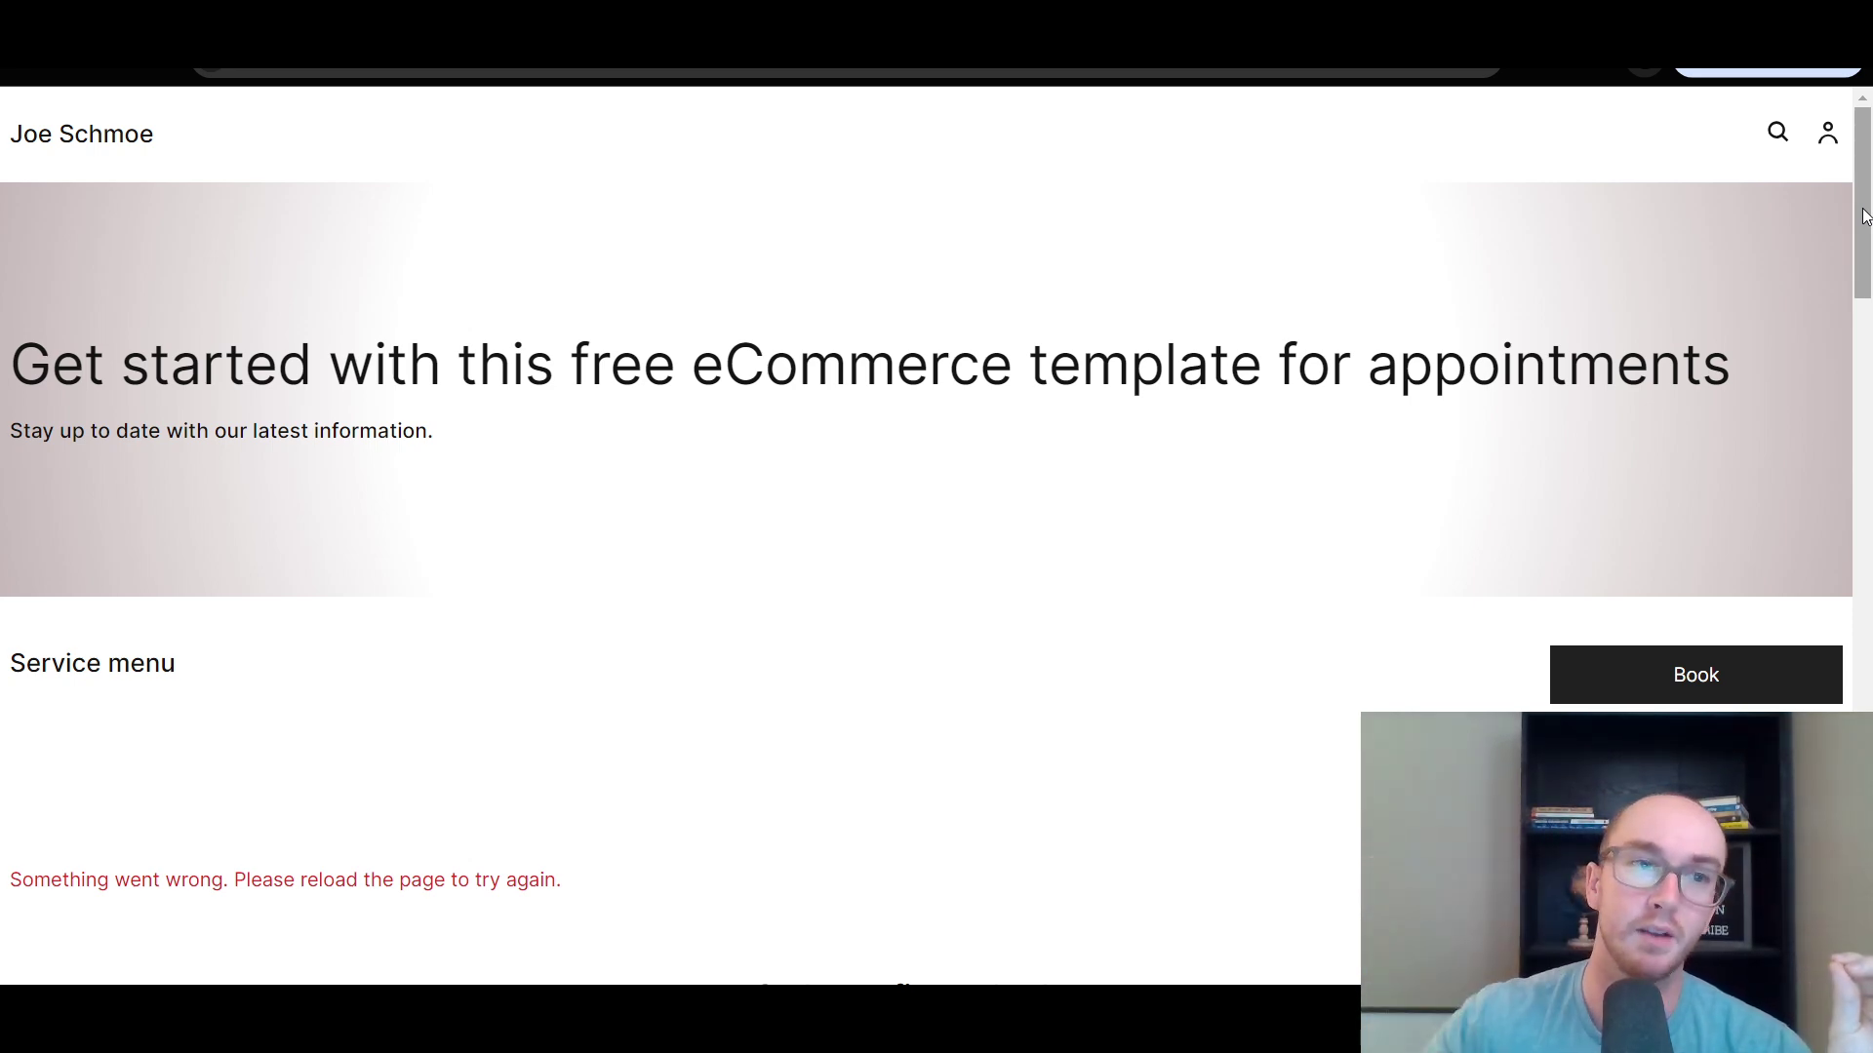
pyautogui.moveTo(1864, 216); pyautogui.dragTo(1856, 753)
pyautogui.scroll(20, 651, 358)
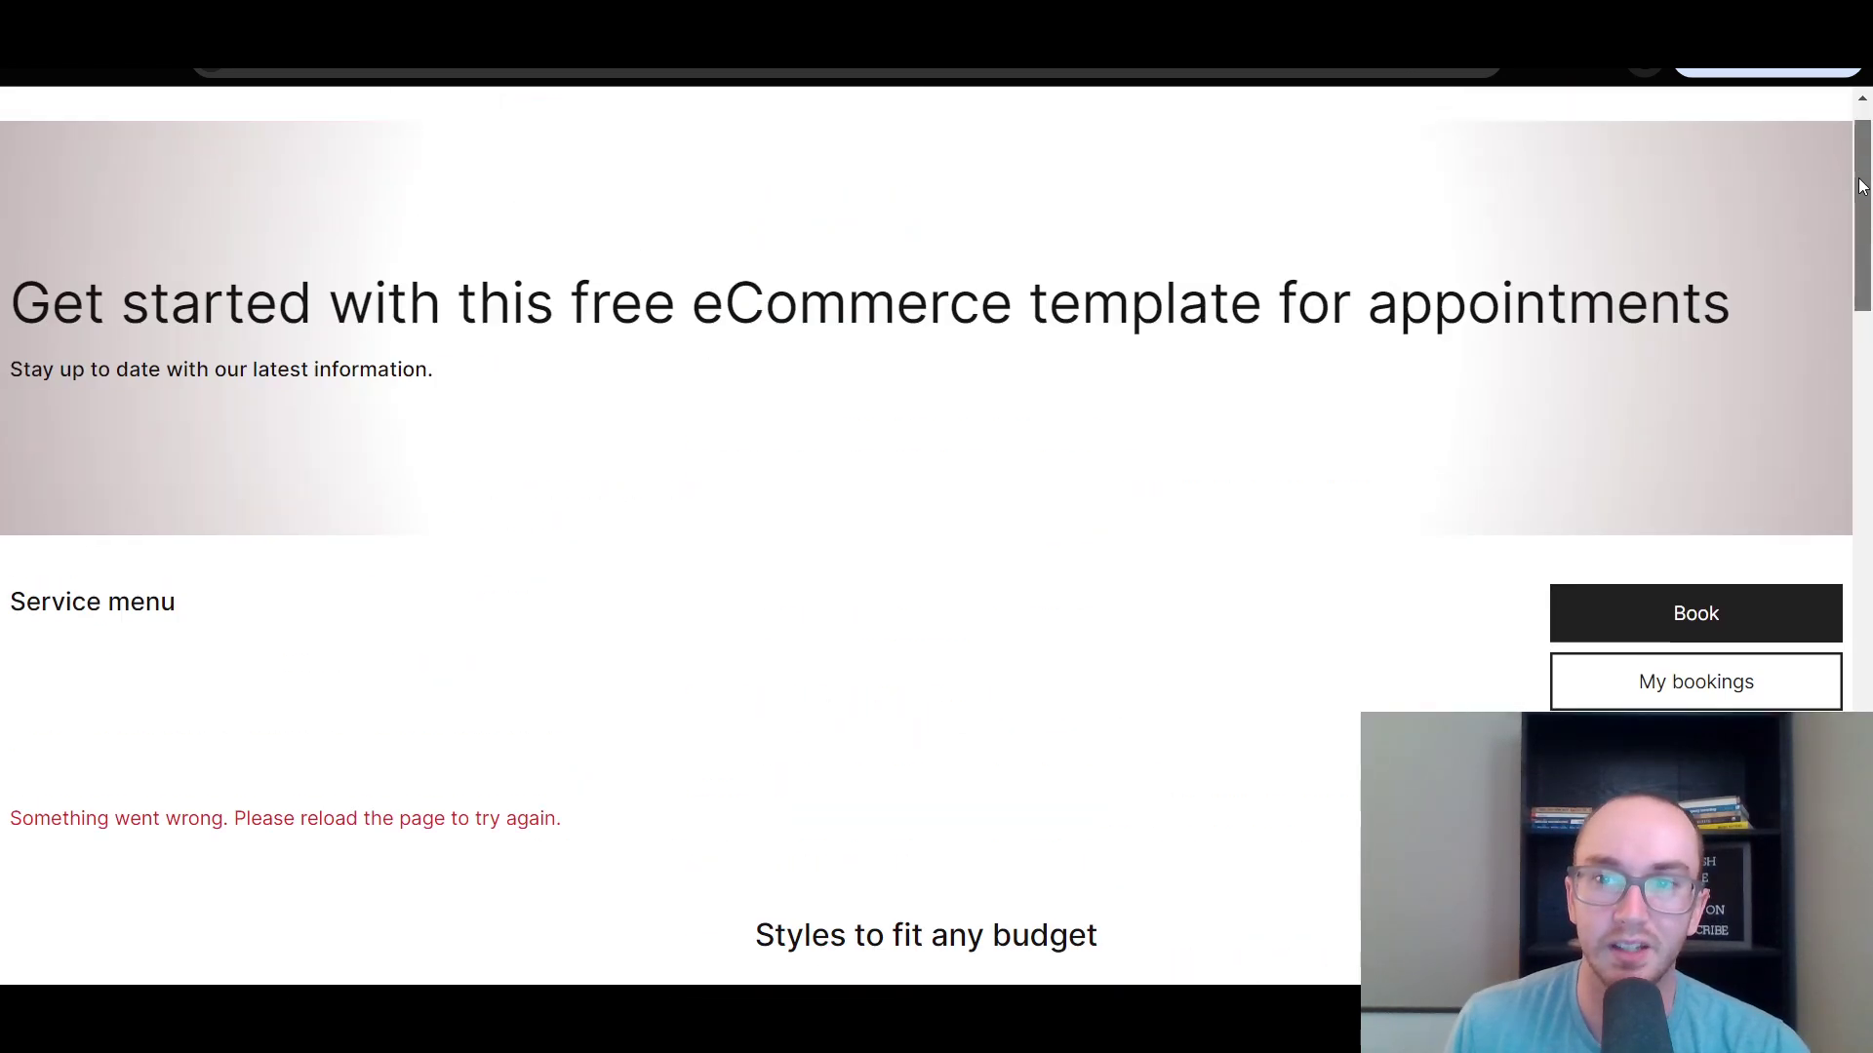
# Switch back to the Square Online overview and check its notices and Start selling online checklist.
pyautogui.hotkey('ctrl', 'Tab')
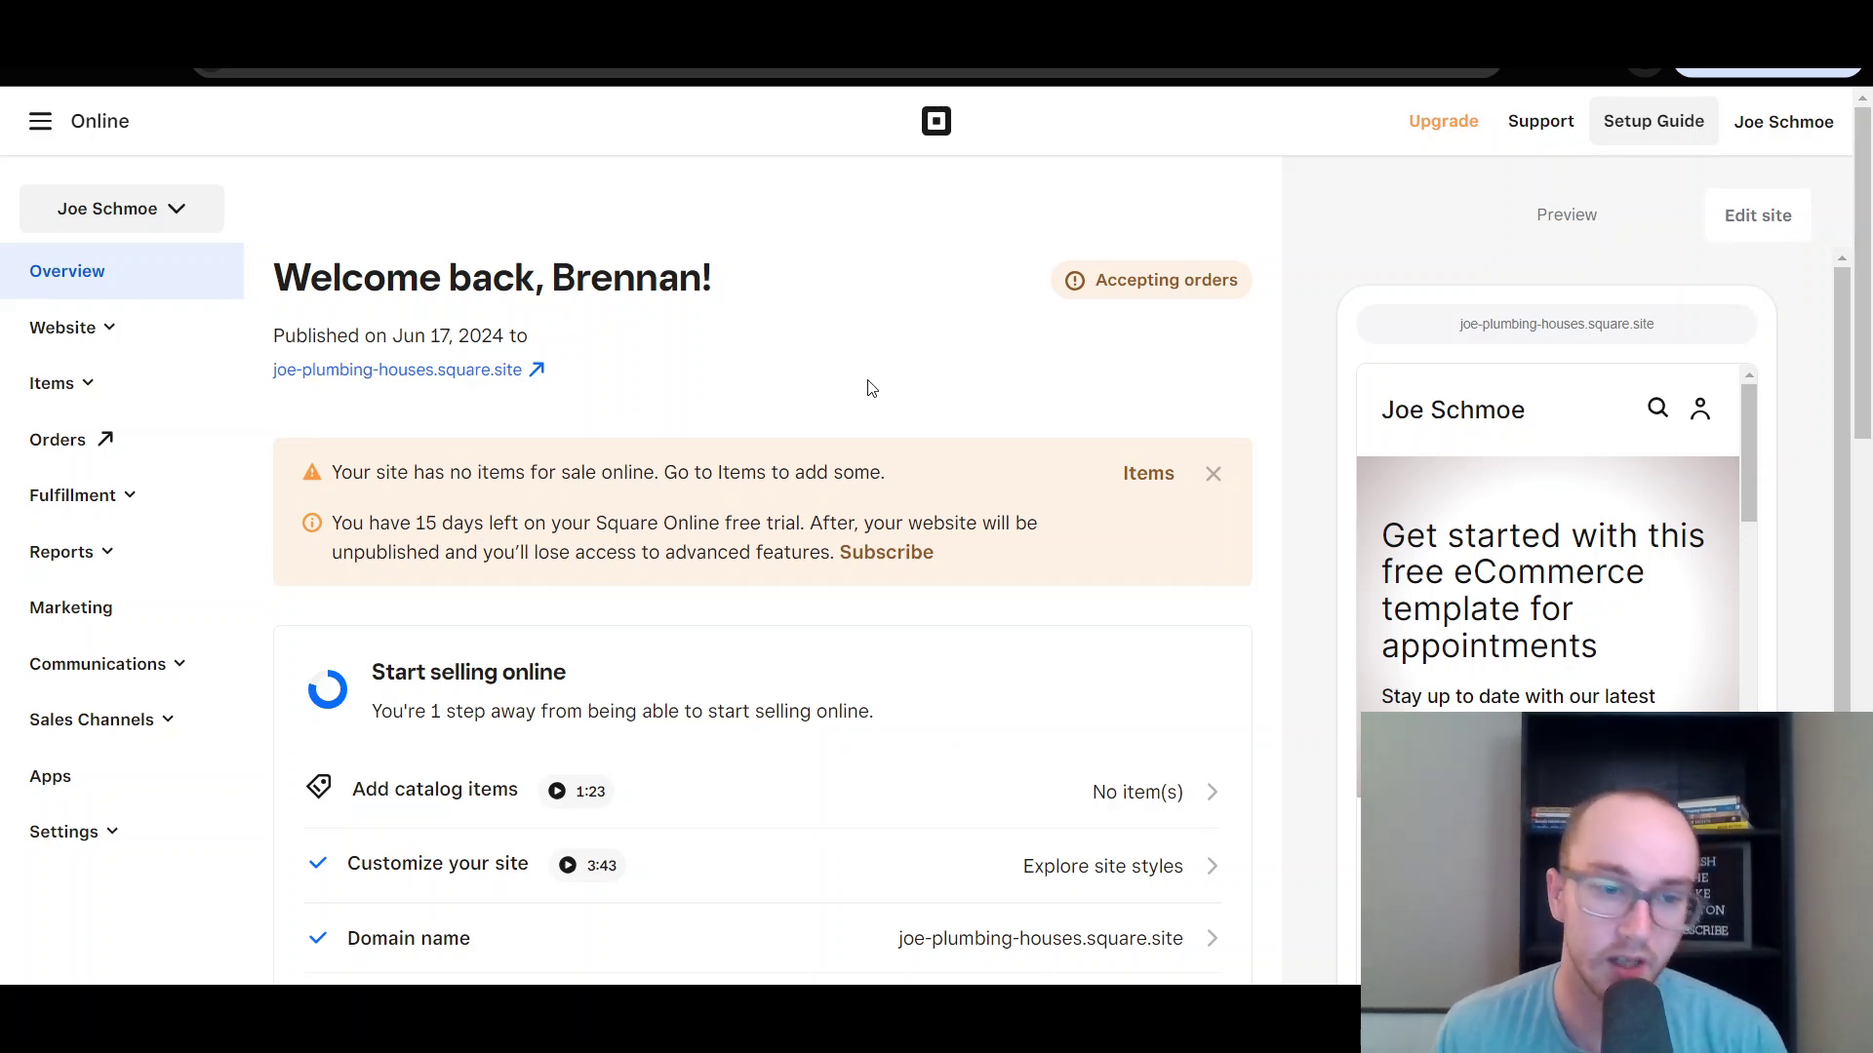
pyautogui.scroll(-4, 875, 409)
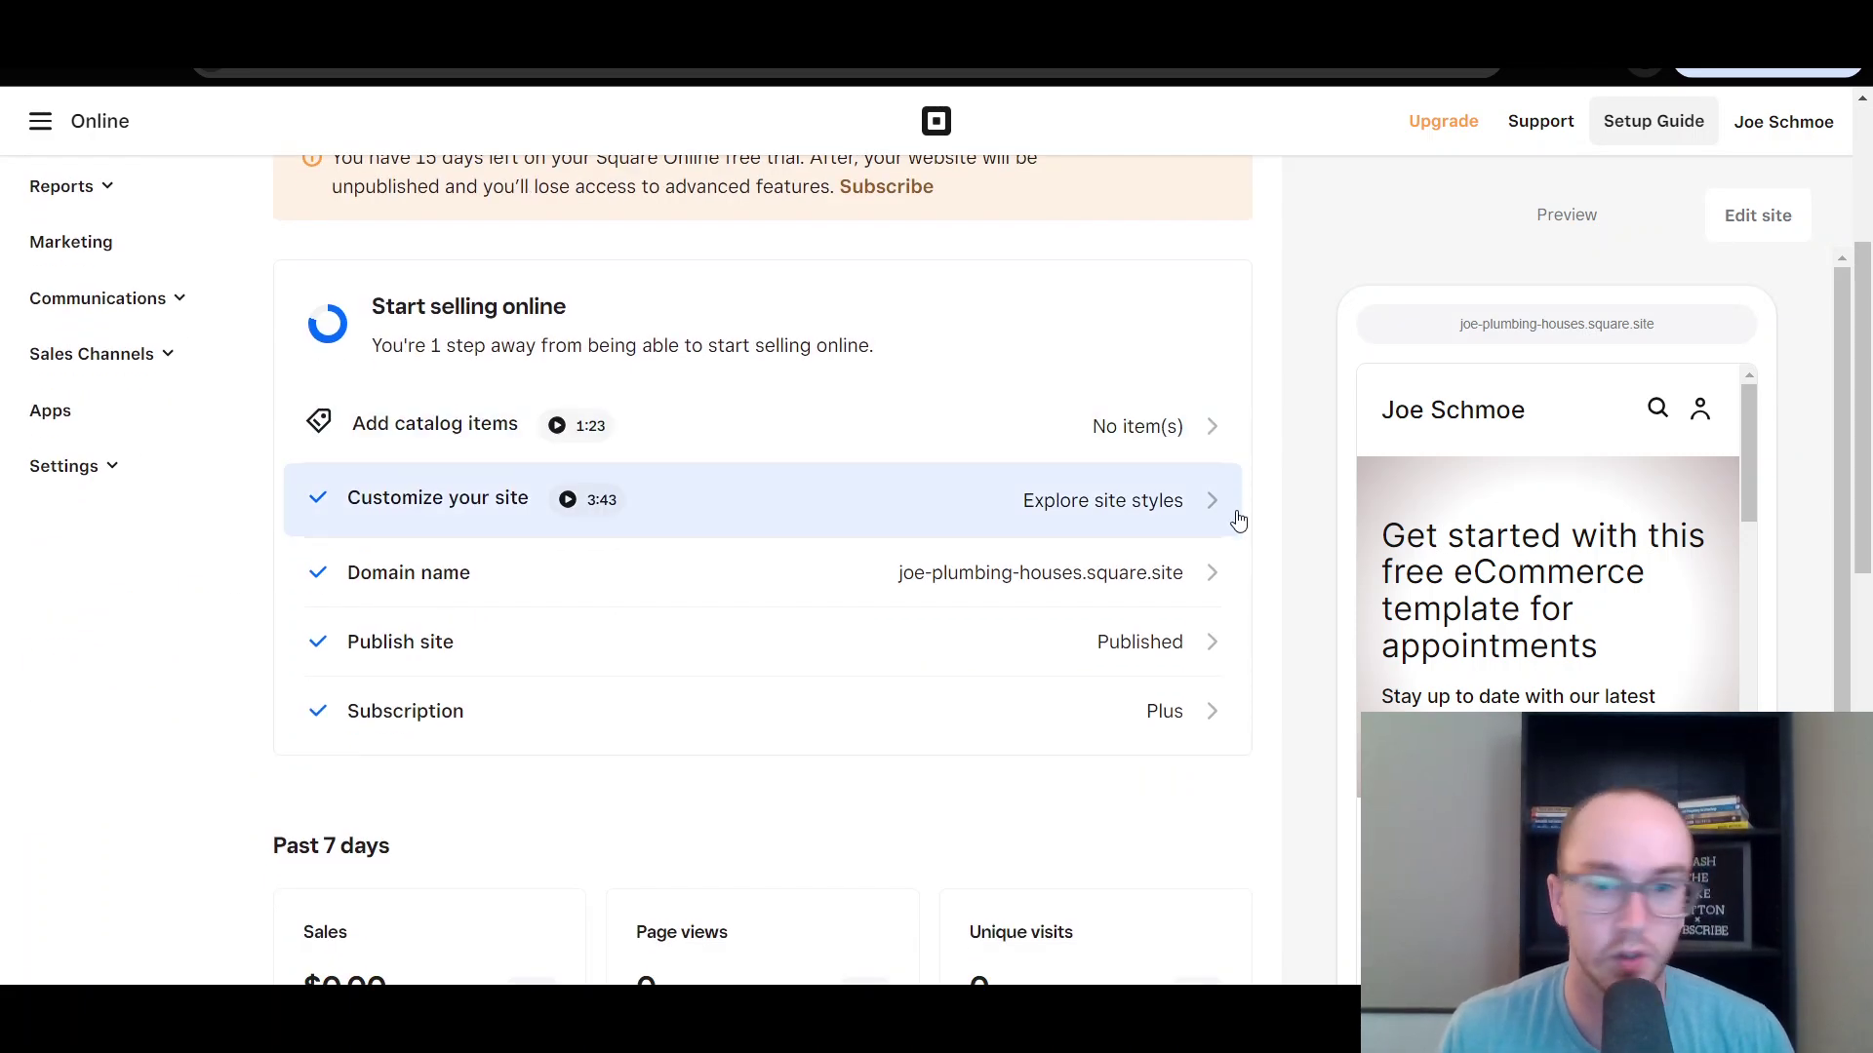
pyautogui.scroll(5, 1281, 553)
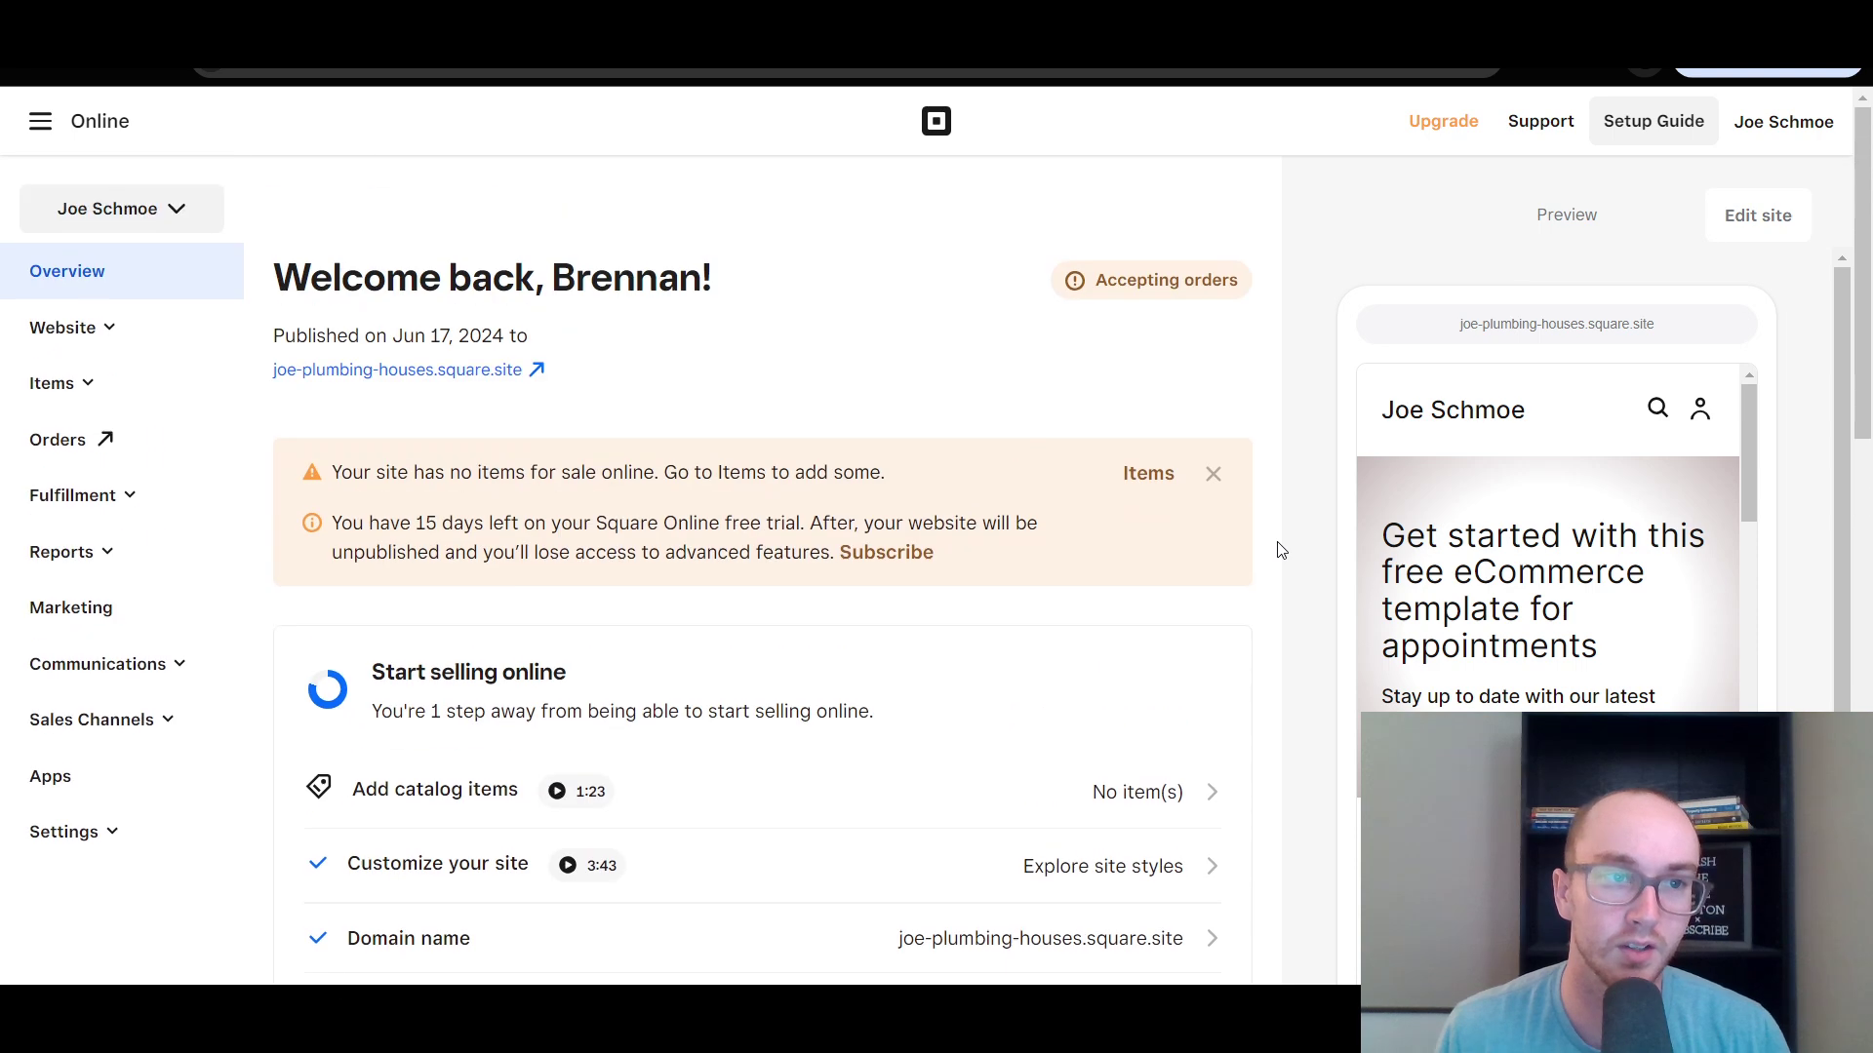
# Revisit the Square Online start page, the online store product page, and the Free, Plus and Premium pricing plans.
pyautogui.hotkey('ctrl', 'Tab')
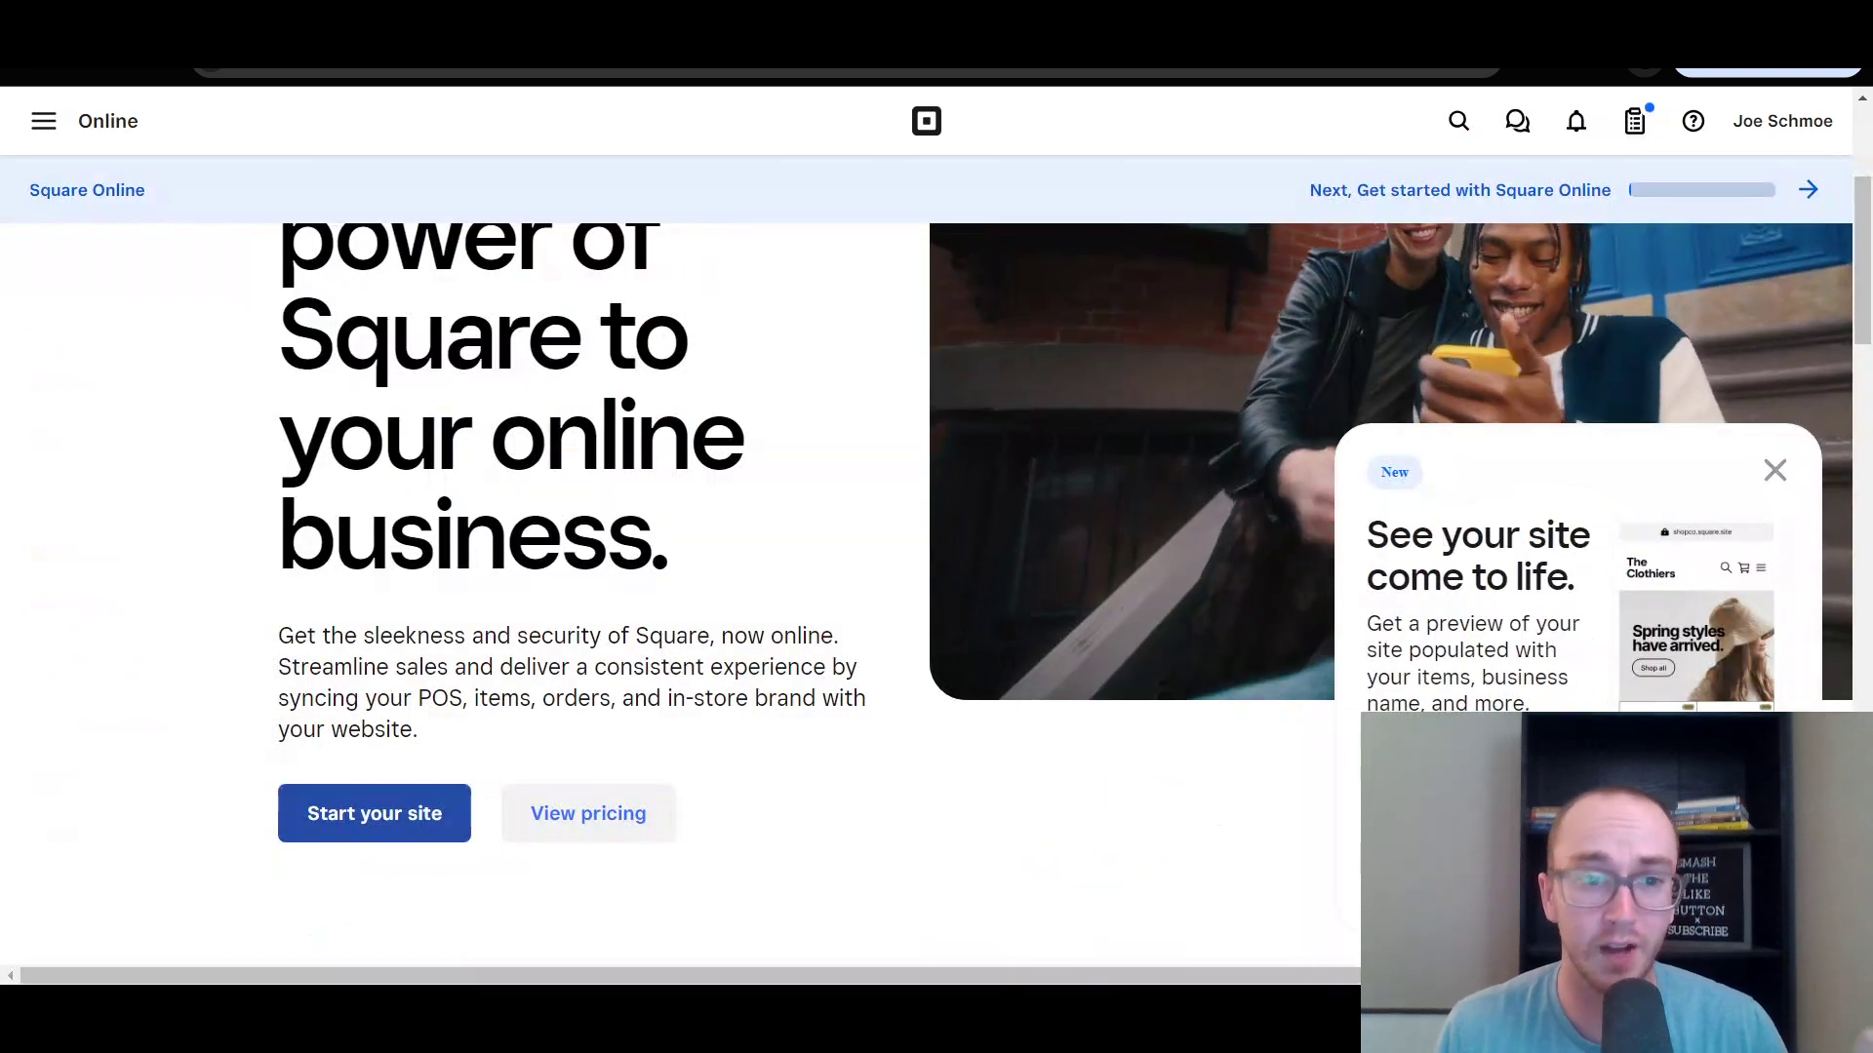
pyautogui.scroll(4, 276, 317)
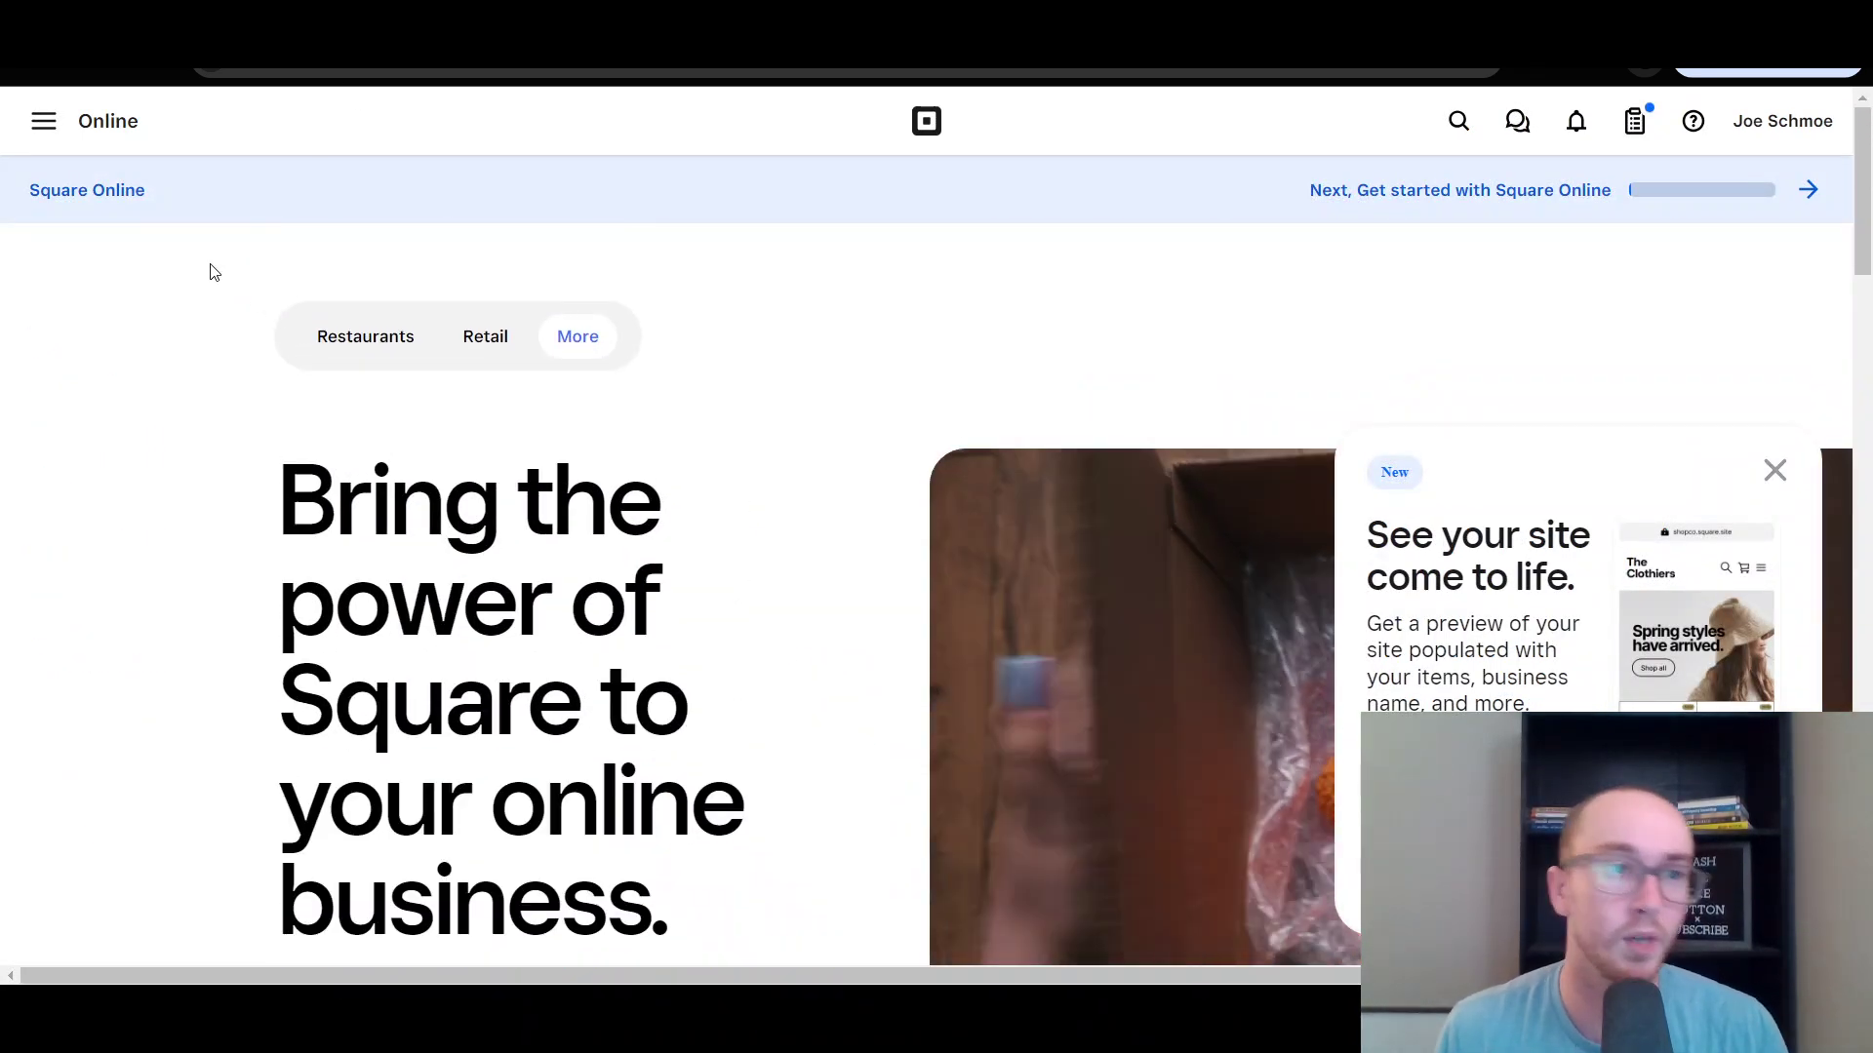
pyautogui.hotkey('ctrl', 'Tab')
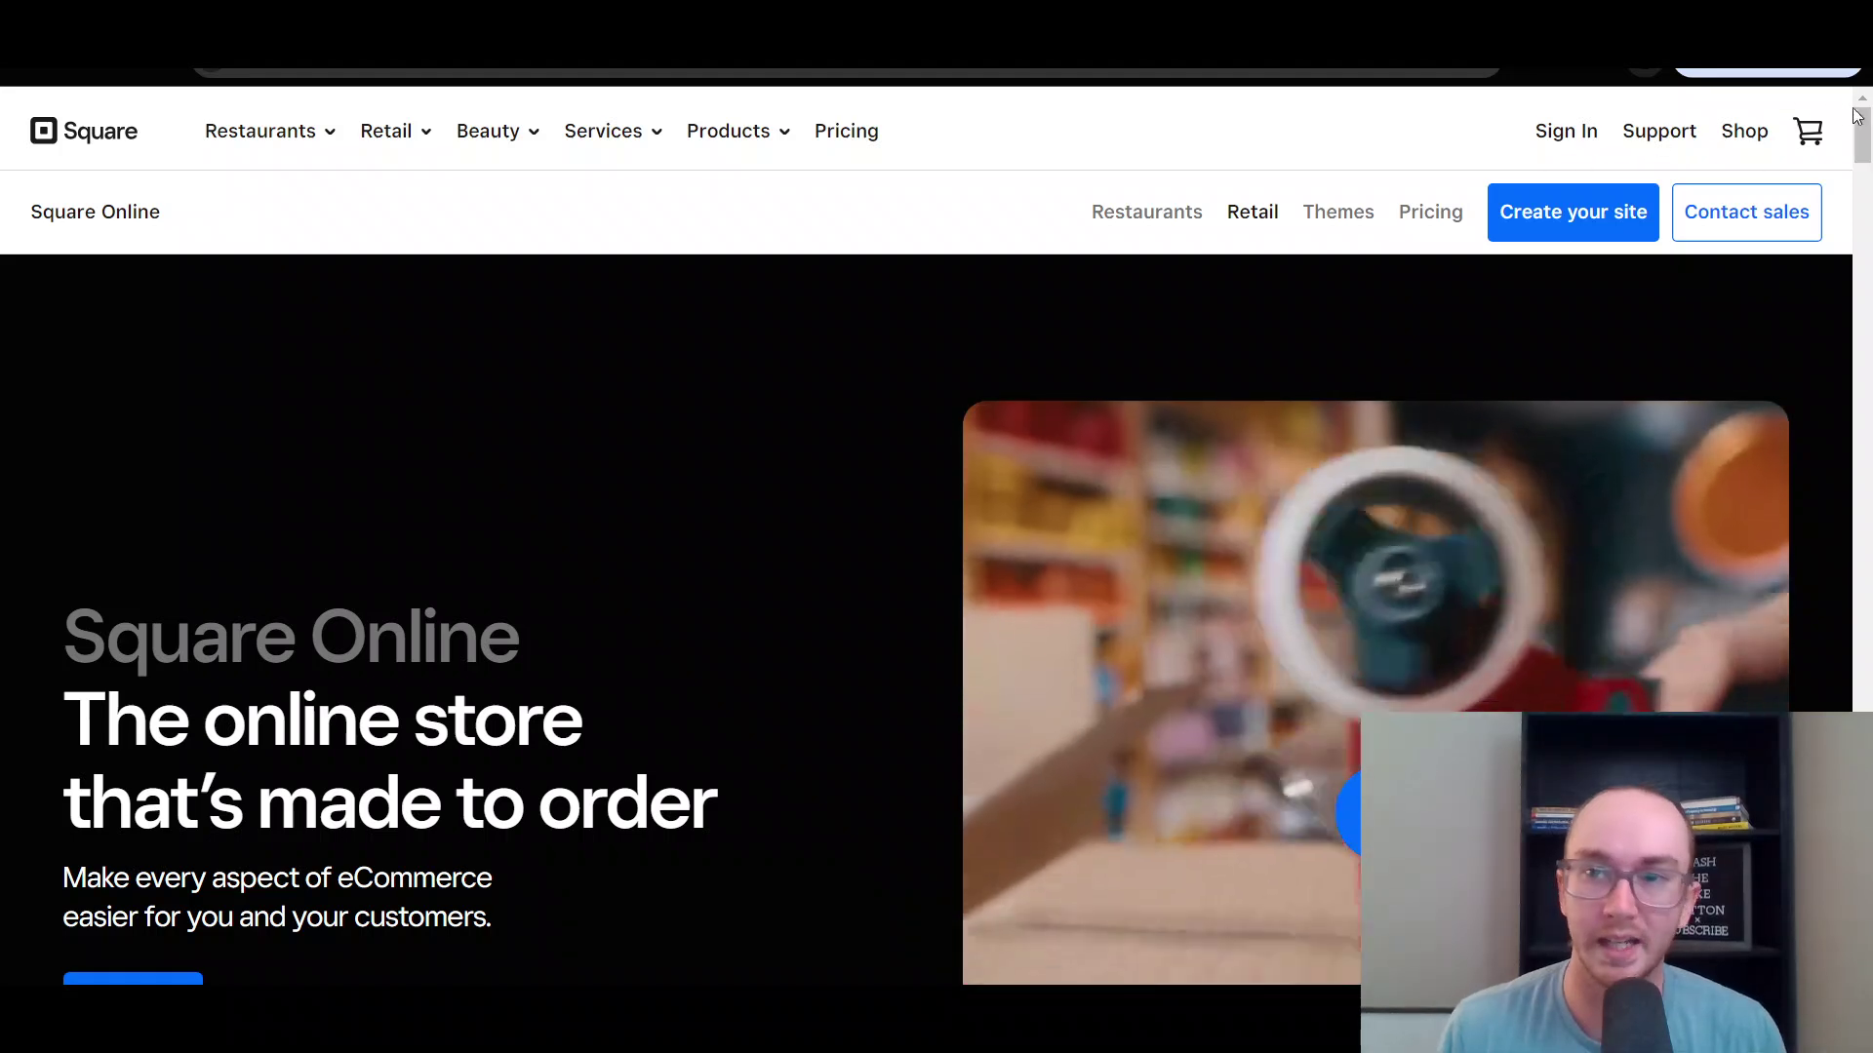
pyautogui.scroll(-2, 1863, 139)
pyautogui.scroll(1, 1863, 139)
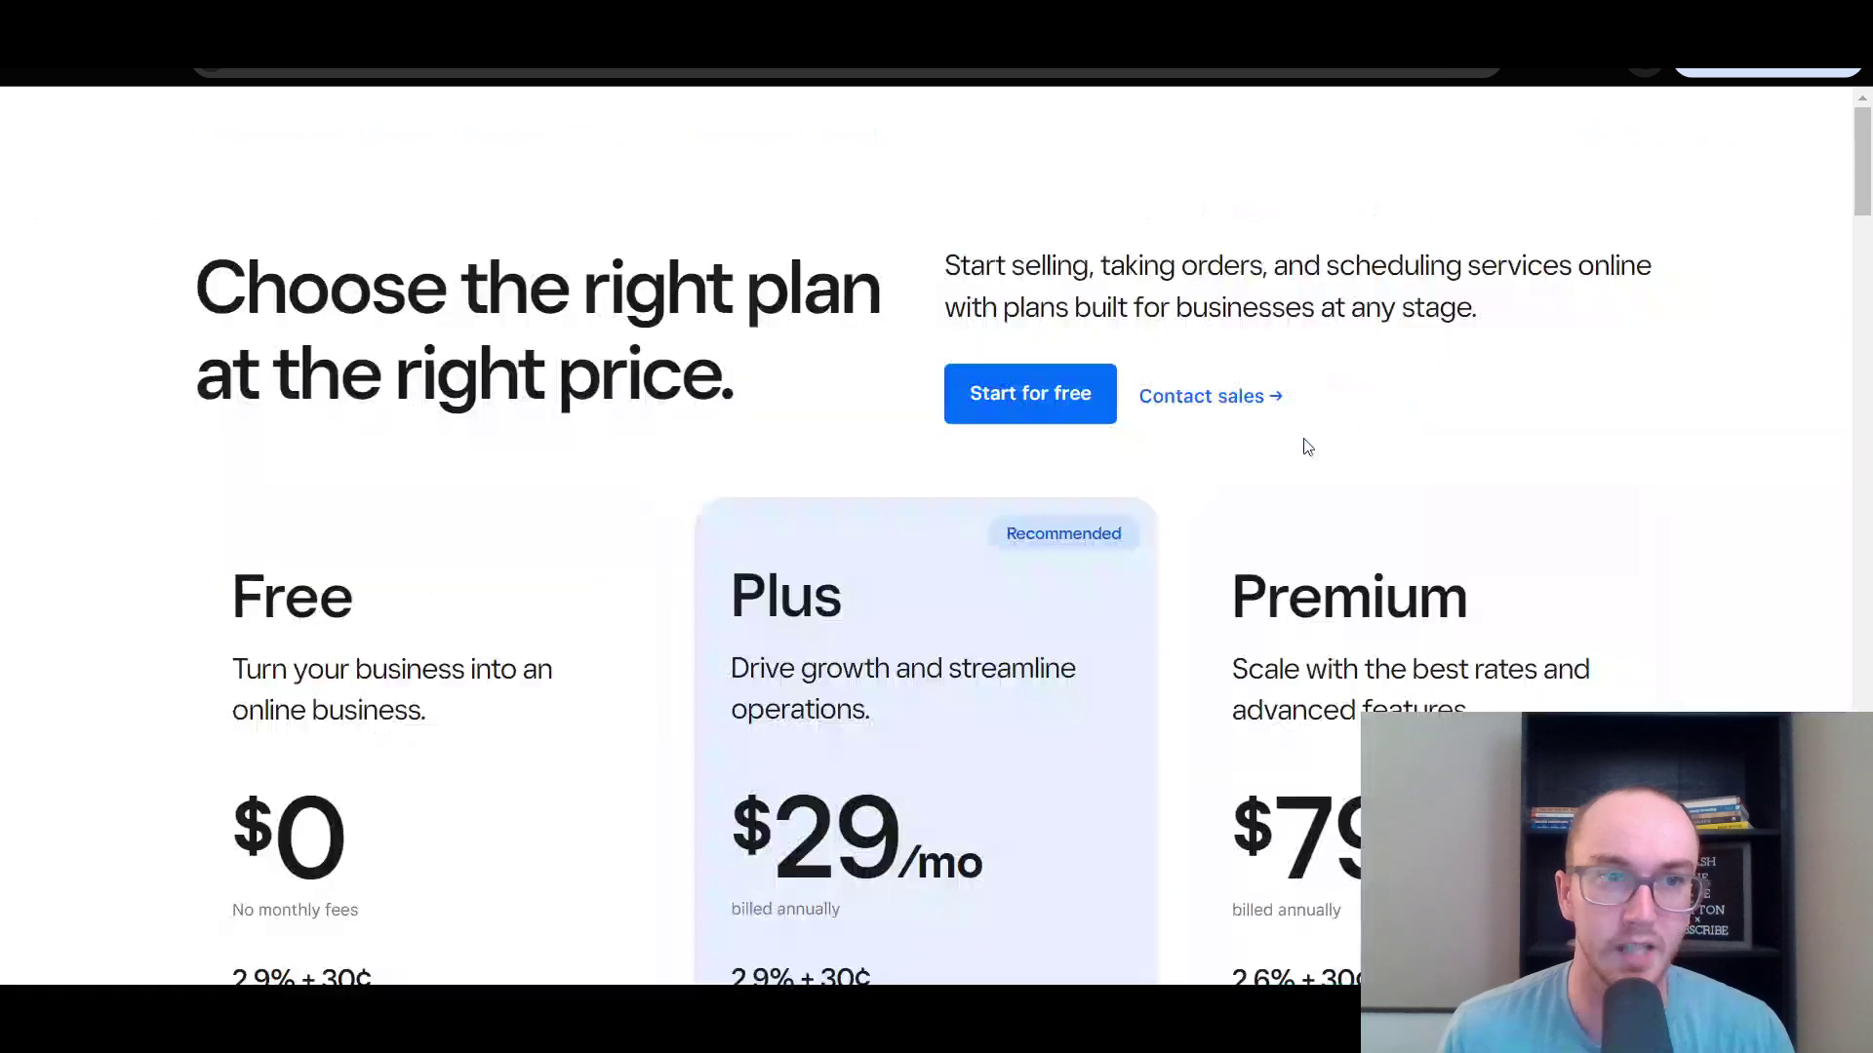
# Examine the Free plan's monthly price and per-transaction processing fee alongside the Plus and Premium plans.
pyautogui.scroll(-2, 1096, 600)
pyautogui.scroll(-1, 657, 688)
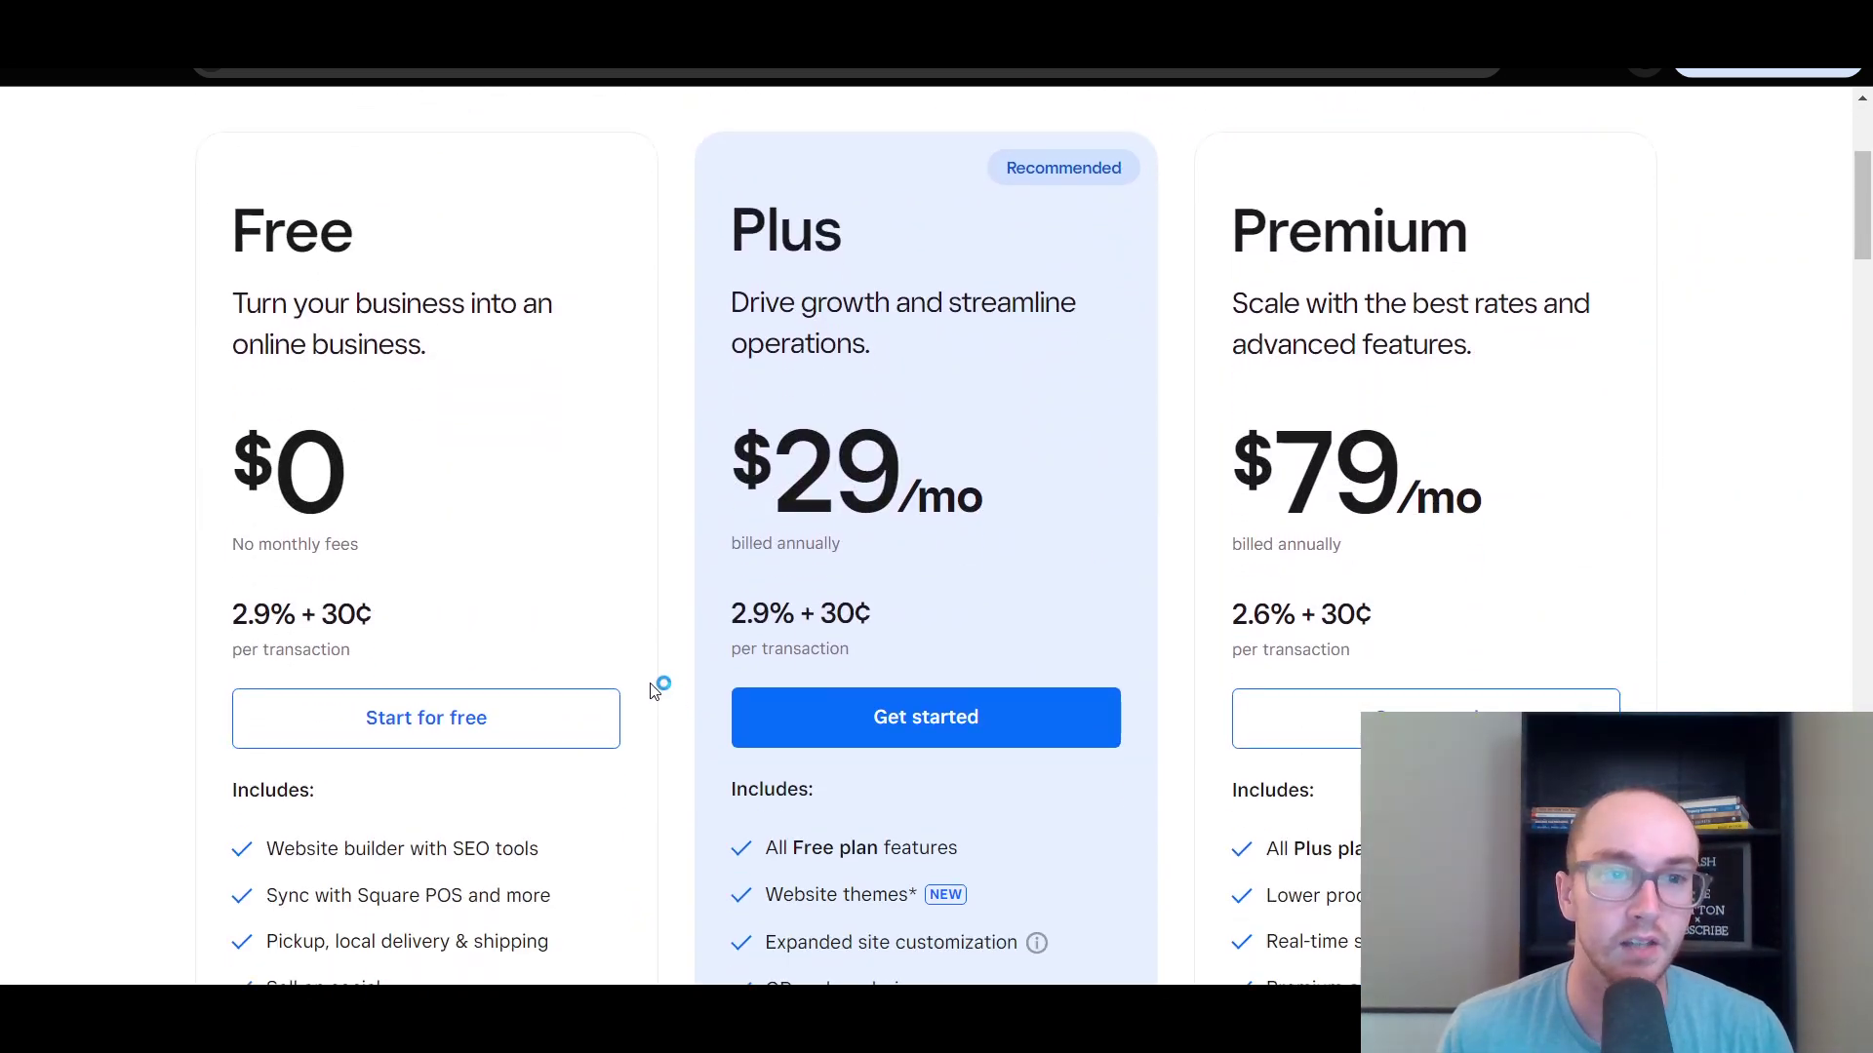
pyautogui.scroll(1, 657, 687)
pyautogui.moveTo(227, 740); pyautogui.dragTo(401, 769)
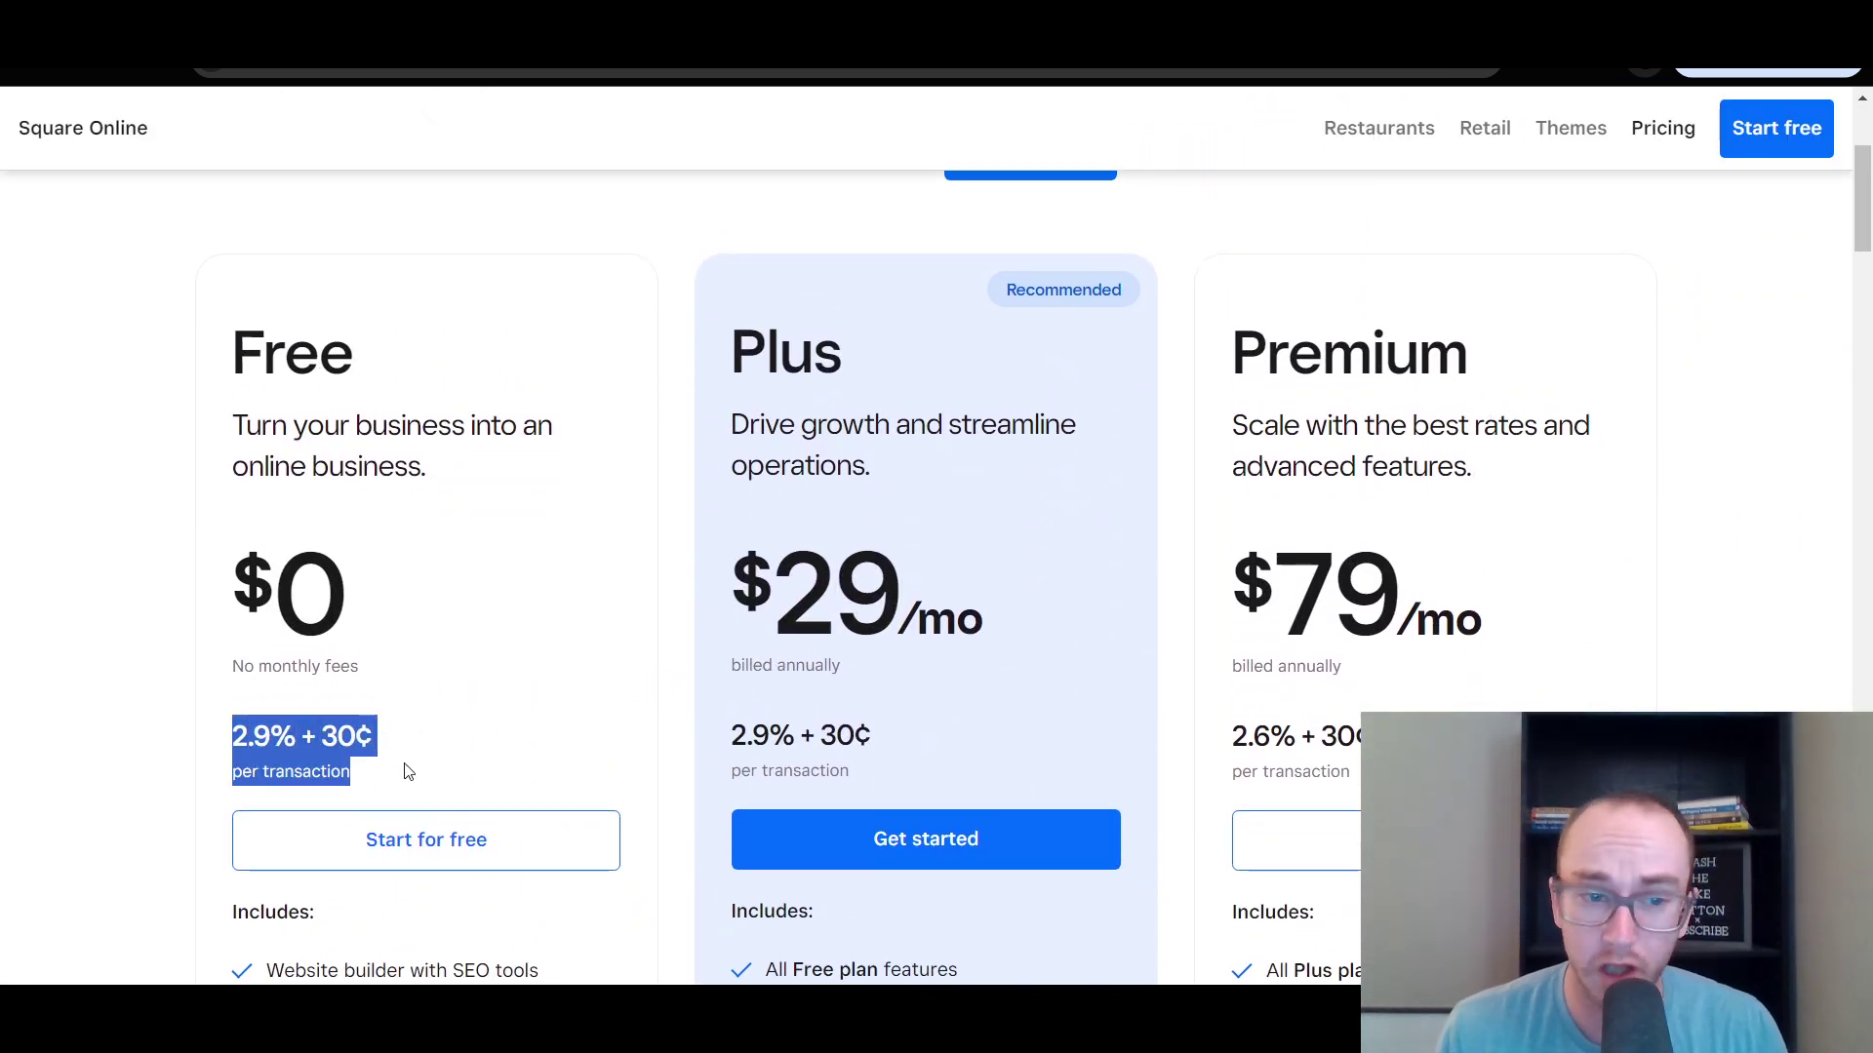
pyautogui.click(410, 770)
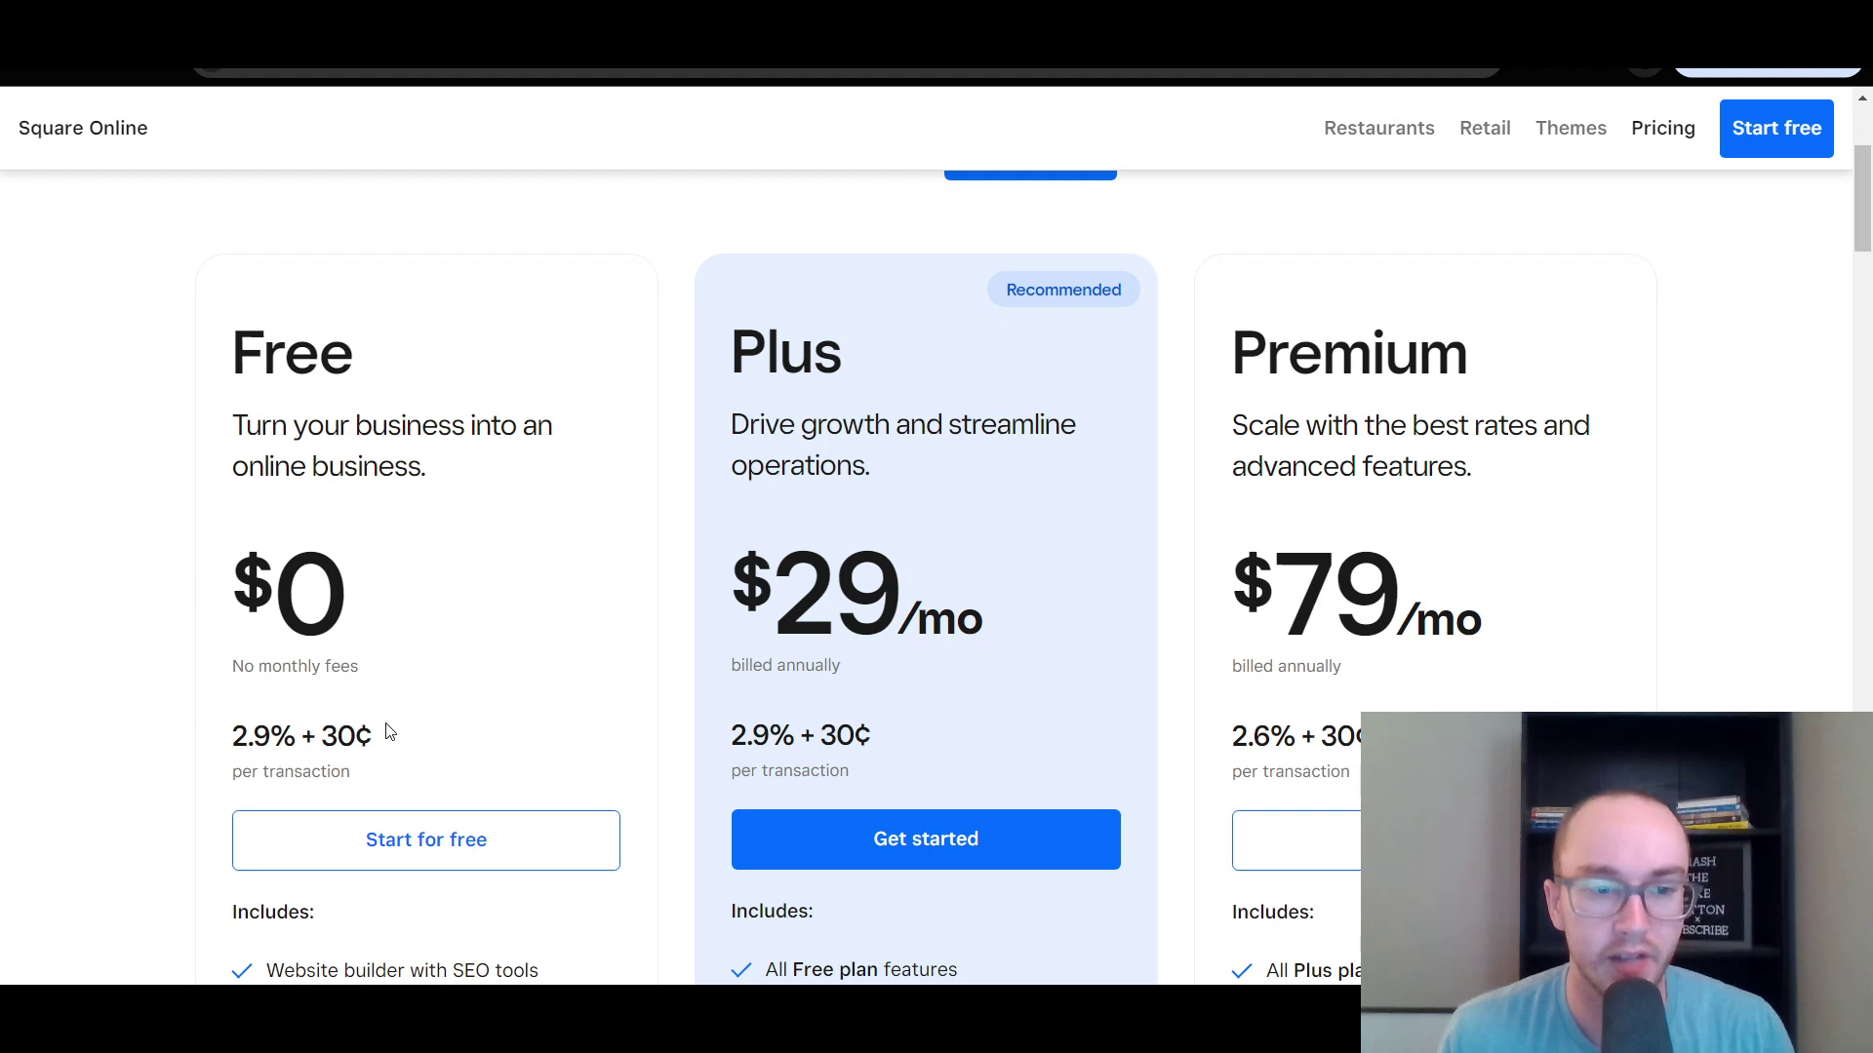
pyautogui.scroll(-1, 390, 732)
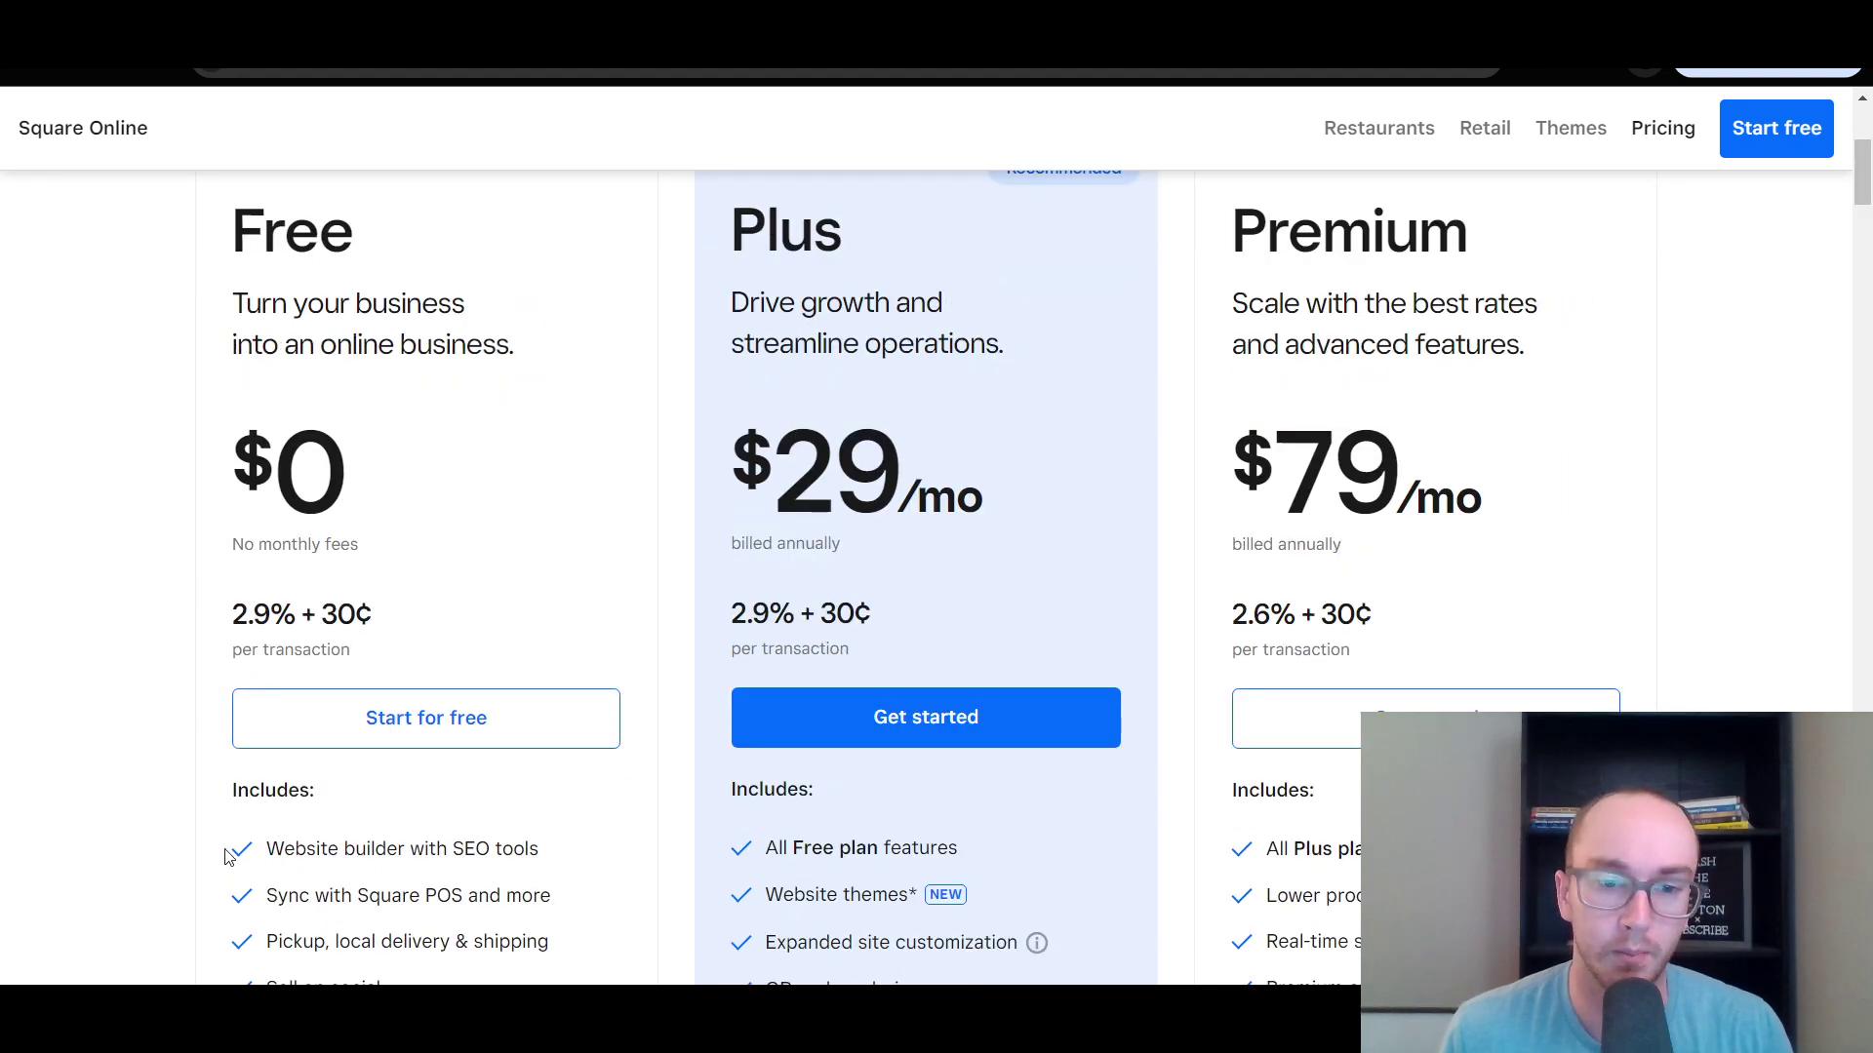
pyautogui.click(277, 617)
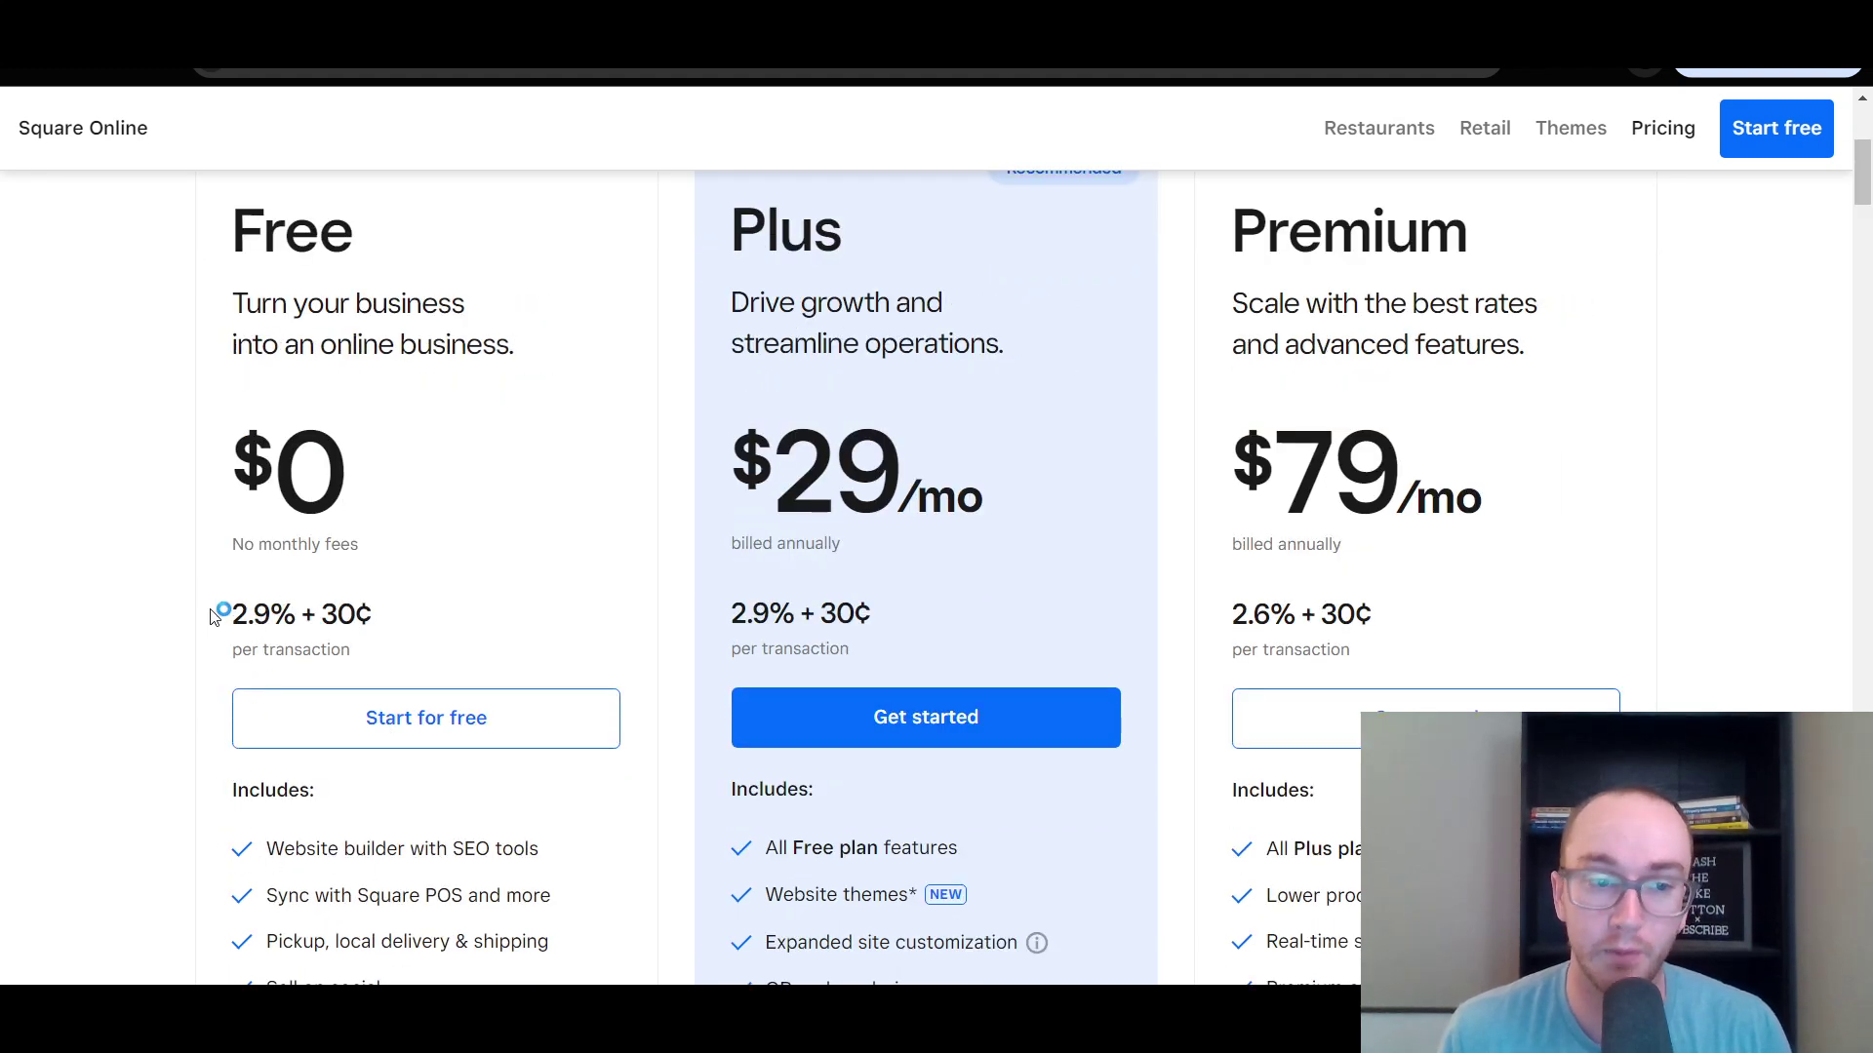
pyautogui.moveTo(214, 617); pyautogui.dragTo(439, 631)
pyautogui.click(441, 632)
# Compare the features included in the Free, Plus and Premium plans and return to the plan prices.
pyautogui.scroll(-1, 492, 634)
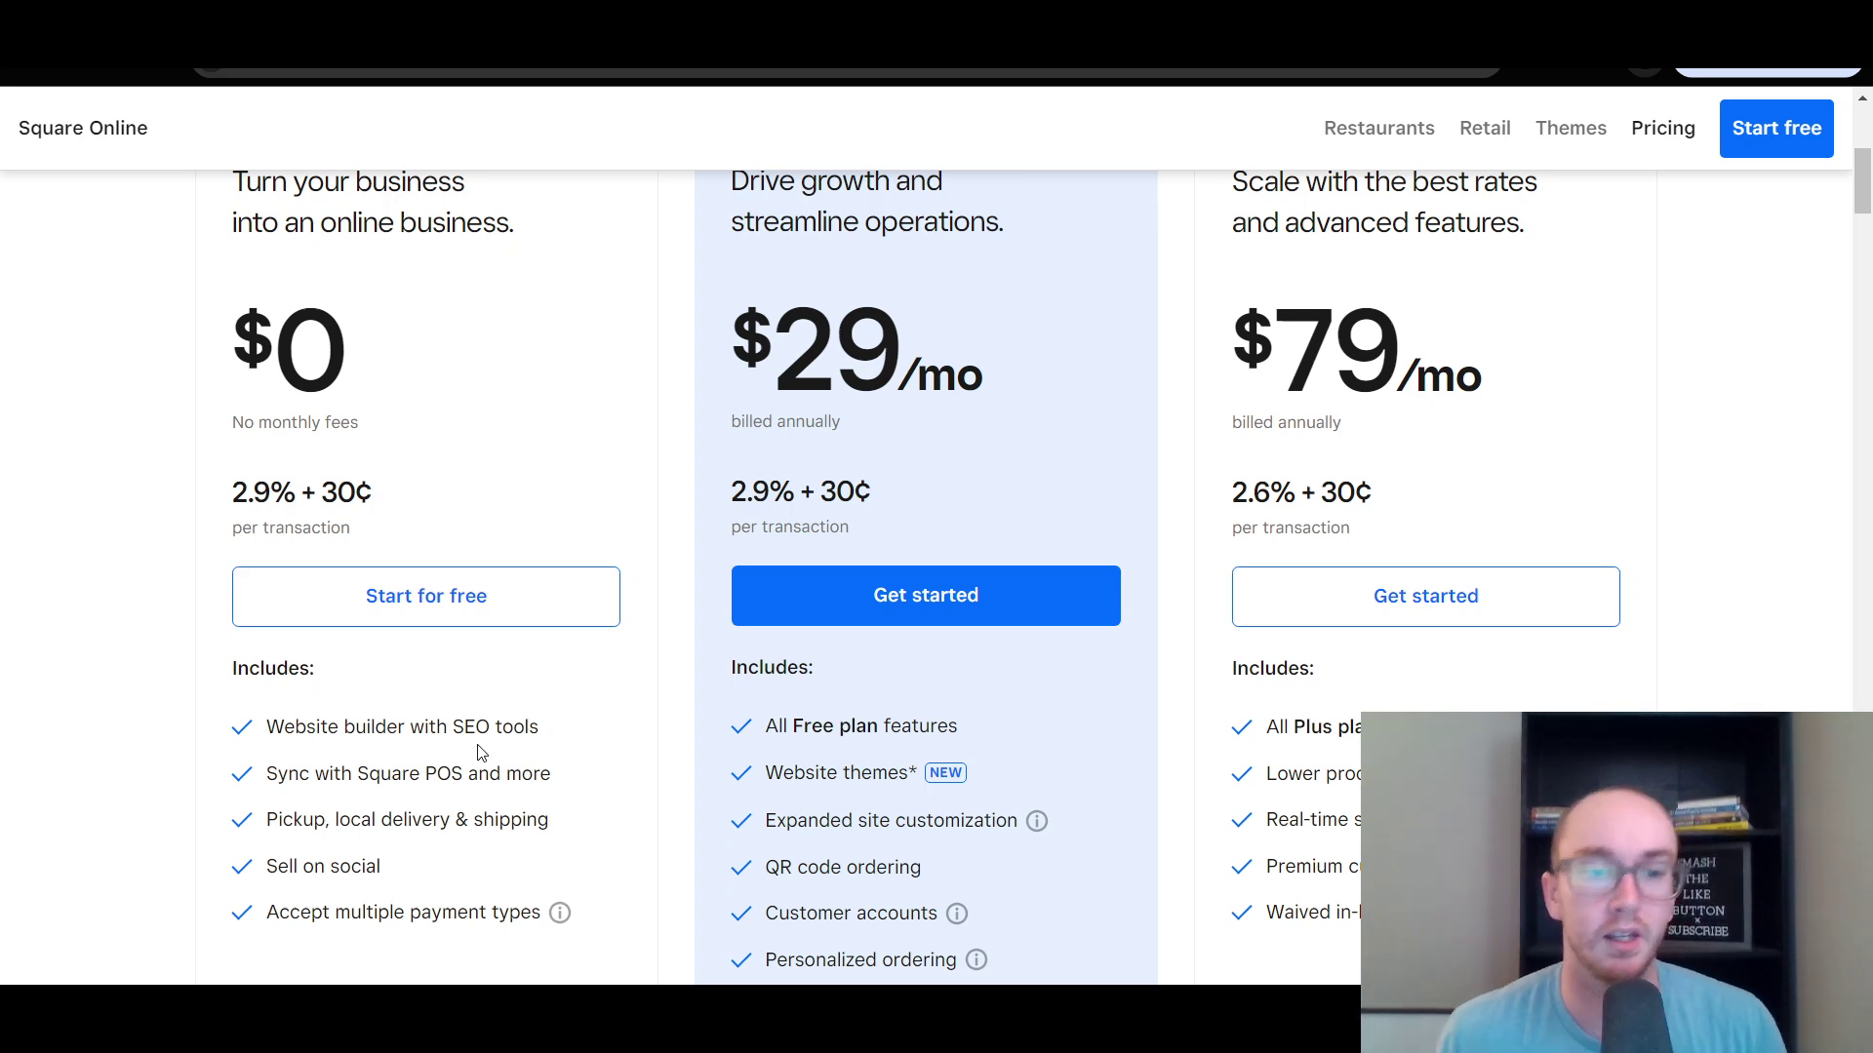
pyautogui.scroll(-3, 653, 749)
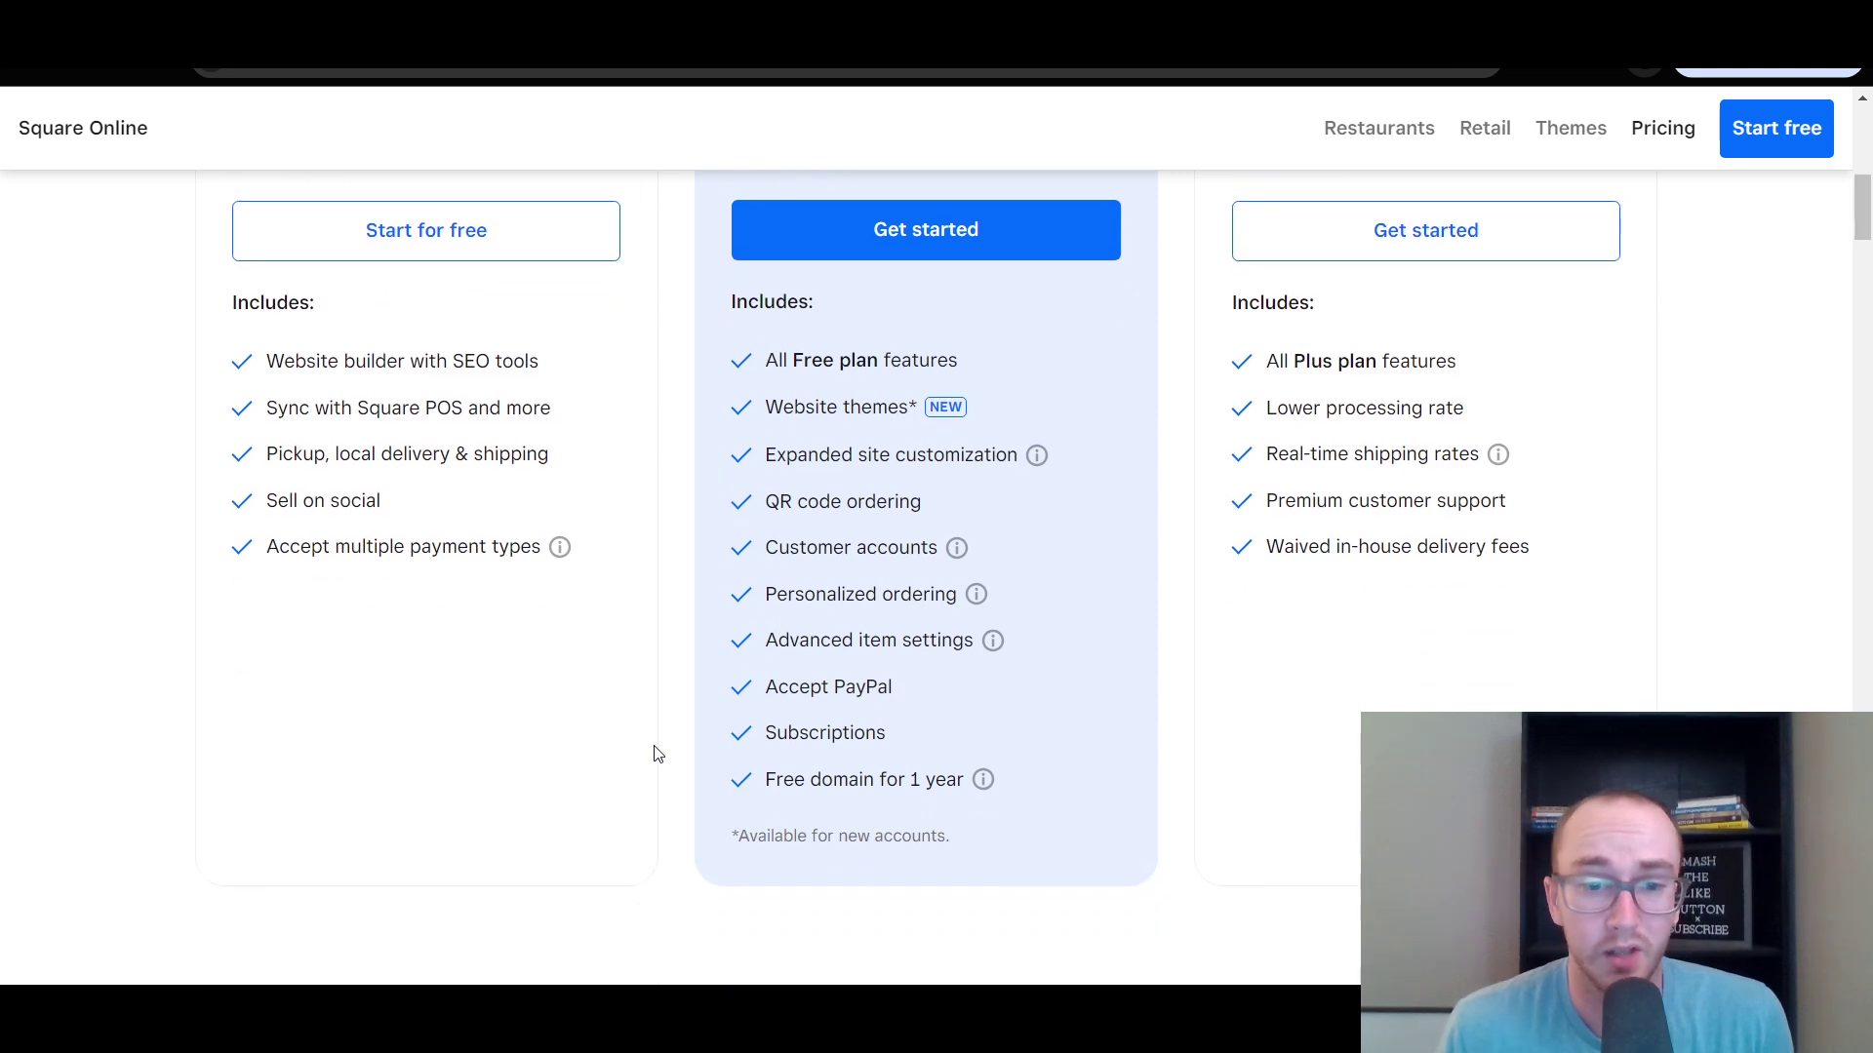
pyautogui.scroll(3, 653, 751)
pyautogui.scroll(2, 656, 754)
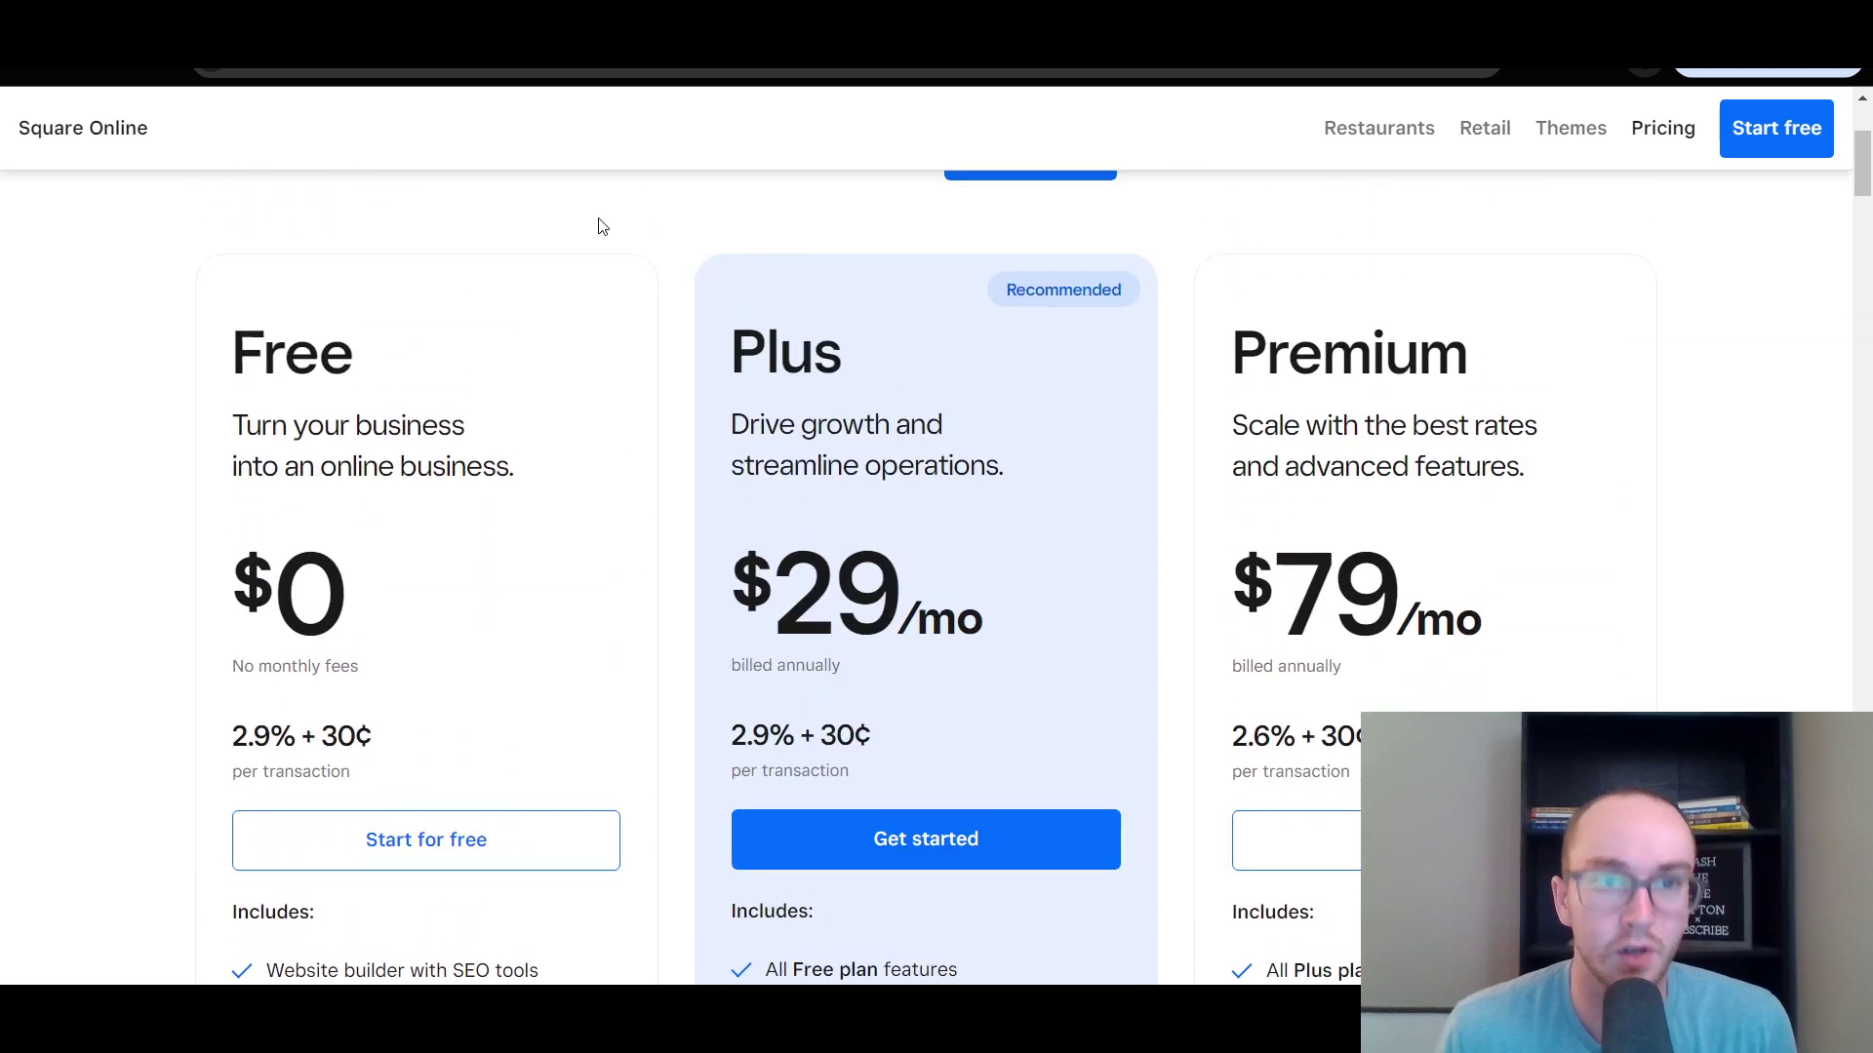